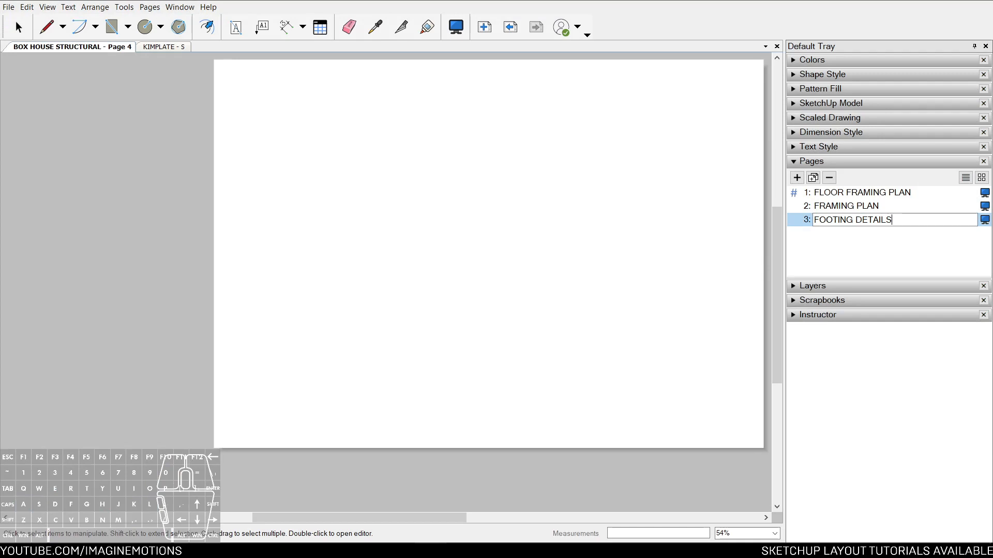
# Name the third page FOOTING DETAILS
pyautogui.press('Return')
pyautogui.scroll(1, 444, 160)
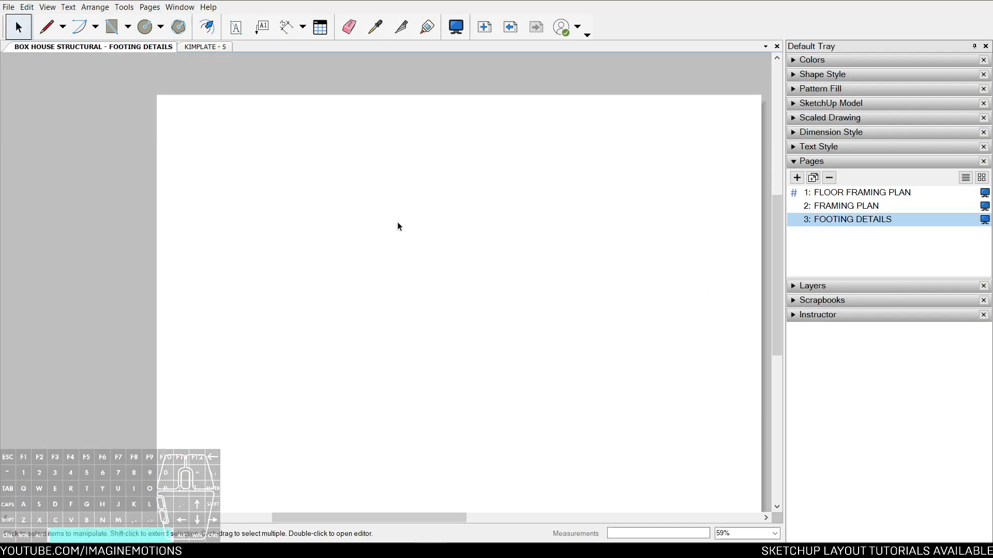
# Draw a concrete-patterned rectangle about 92 by 88 mm on the blank page
pyautogui.scroll(3, 365, 190)
pyautogui.press('r')
pyautogui.click(277, 174)
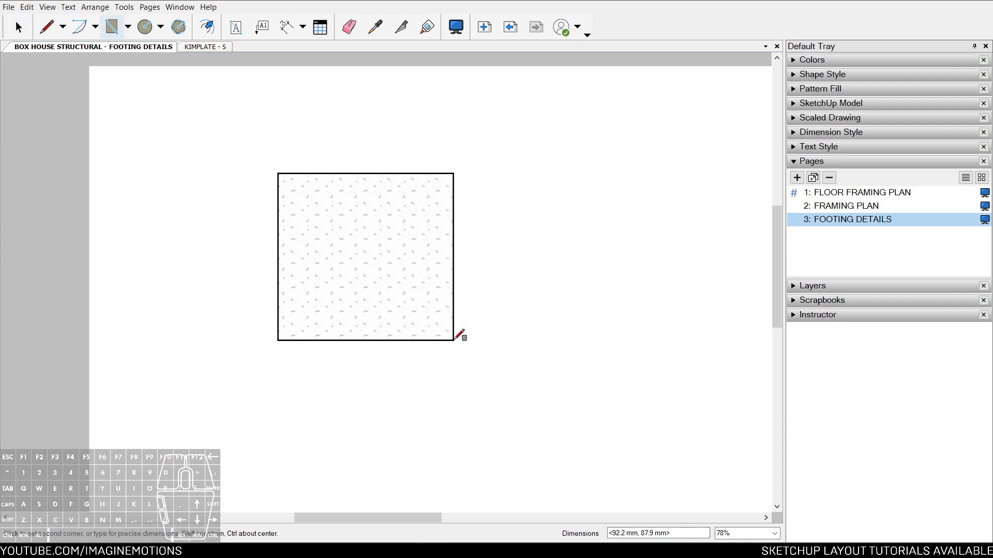
pyautogui.click(454, 339)
pyautogui.press('space')
pyautogui.scroll(3, 331, 223)
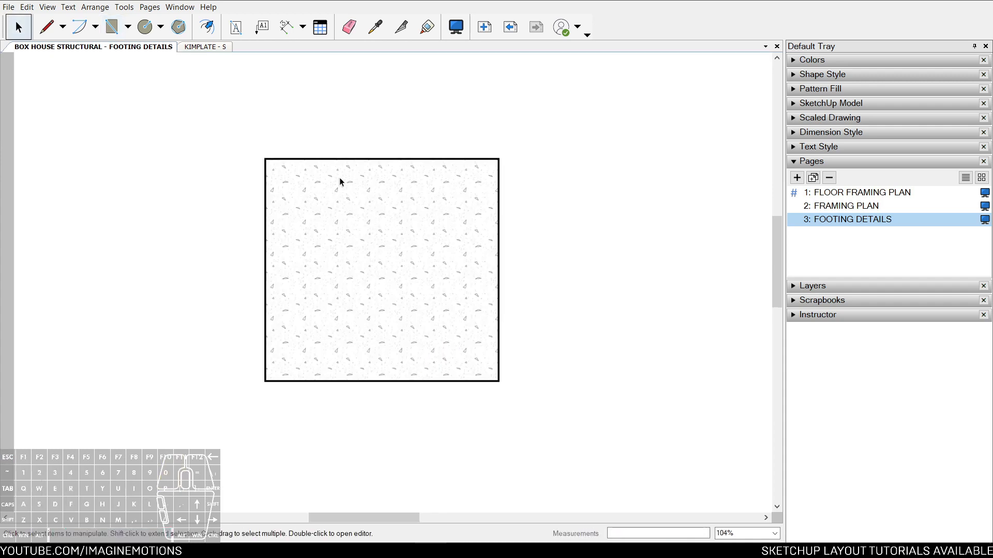
# Offset the rectangle's outline inward to create a smaller rectangle at its centre
pyautogui.press('f')
pyautogui.scroll(-1, 413, 173)
pyautogui.click(396, 168)
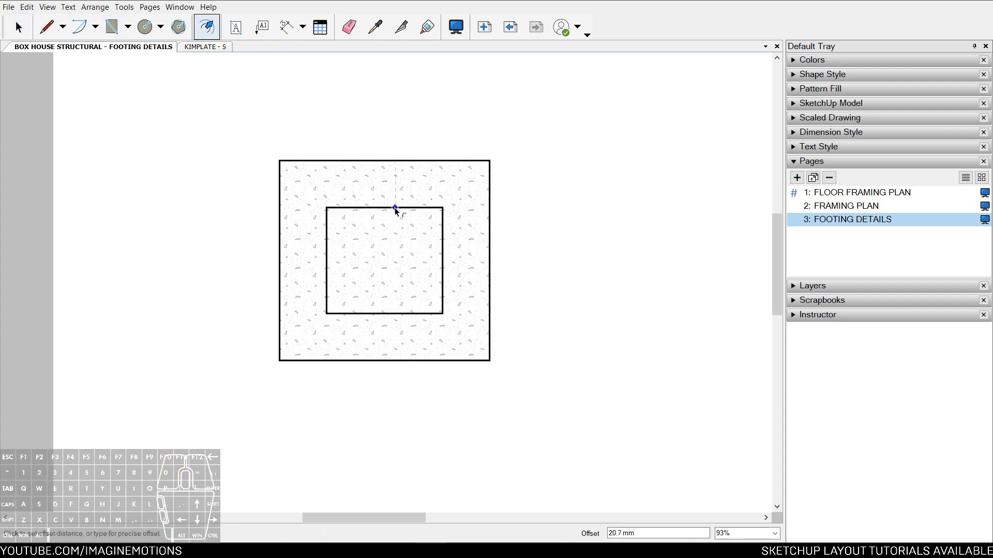
pyautogui.click(387, 238)
pyautogui.press('space')
pyautogui.scroll(3, 386, 235)
# Move the small rectangle into the large rectangle's upper-left corner and stretch it wider to the right
pyautogui.click(422, 237)
pyautogui.moveTo(424, 236); pyautogui.dragTo(274, 144)
pyautogui.press('Escape')
pyautogui.scroll(4, 363, 168)
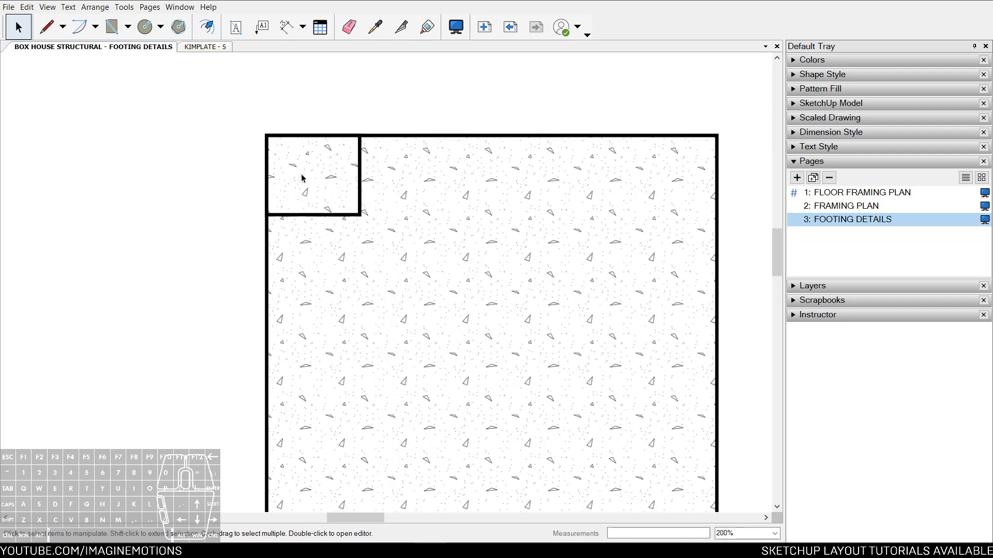
pyautogui.click(364, 164)
pyautogui.moveTo(366, 165); pyautogui.dragTo(413, 169)
# Draw a small rebar circle in the small rectangle's corner and copy it into two rows of three
pyautogui.moveTo(404, 171); pyautogui.dragTo(344, 193, button='middle')
pyautogui.scroll(3, 259, 173)
pyautogui.press('c')
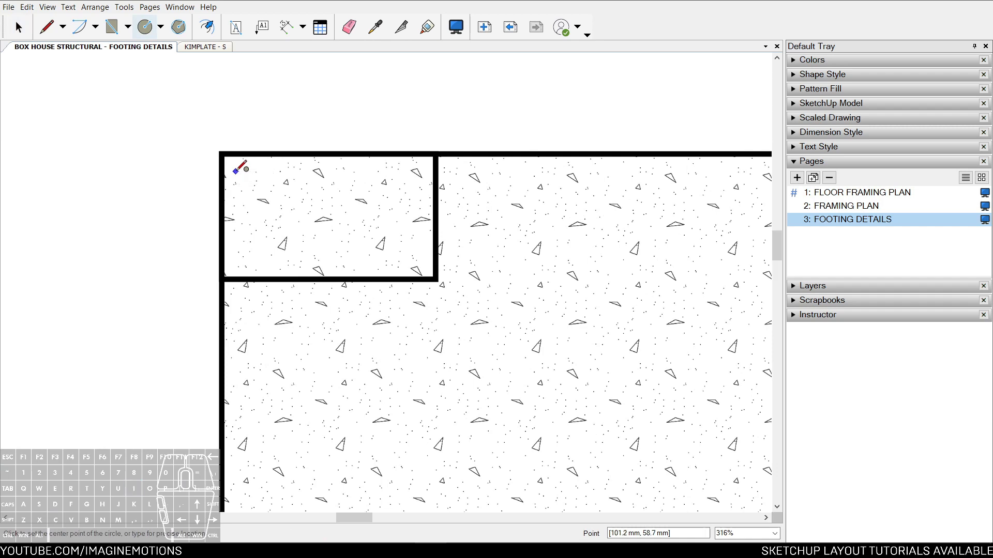
pyautogui.scroll(2, 235, 171)
pyautogui.moveTo(235, 171); pyautogui.dragTo(476, 165)
pyautogui.press('space')
pyautogui.click(233, 165)
pyautogui.keyDown('ctrl'); pyautogui.click(230, 171); pyautogui.keyUp('ctrl')
pyautogui.keyDown('ctrl'); pyautogui.moveTo(230, 172); pyautogui.dragTo(239, 288); pyautogui.keyUp('ctrl')
pyautogui.moveTo(208, 135); pyautogui.dragTo(287, 348)
pyautogui.keyDown('ctrl'); pyautogui.moveTo(239, 287); pyautogui.dragTo(362, 290); pyautogui.keyUp('ctrl')
# Offset the small rectangle slightly inward to form the stirrup around the rebar circles
pyautogui.press('o')
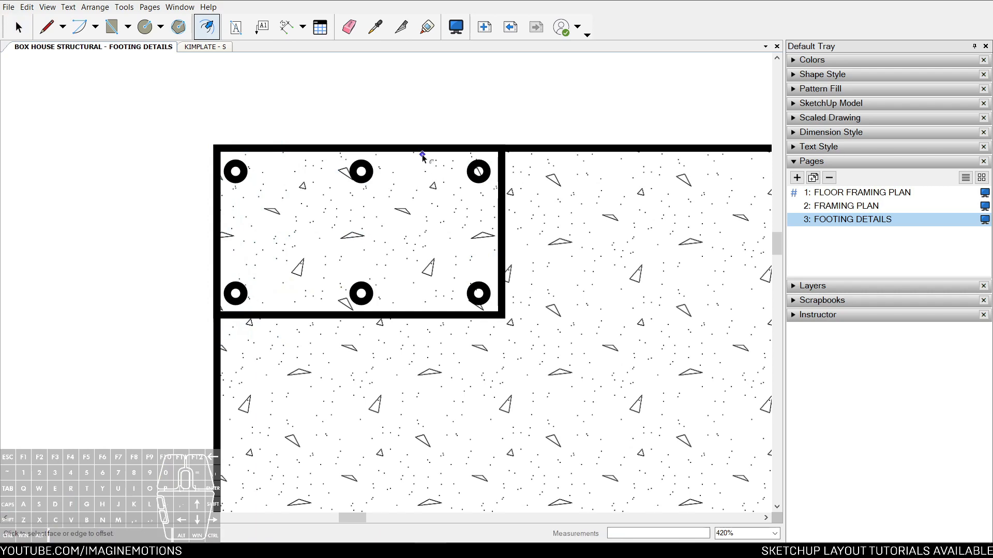
pyautogui.click(419, 150)
pyautogui.click(363, 163)
pyautogui.press('space')
# Draw two short slanted hook lines on either side of the upper middle rebar circle
pyautogui.press('z')
pyautogui.moveTo(200, 144); pyautogui.dragTo(191, 168)
pyautogui.scroll(-1, 177, 186)
pyautogui.press('space')
pyautogui.scroll(2, 306, 172)
pyautogui.scroll(3, 307, 171)
pyautogui.press('l')
pyautogui.click(318, 151)
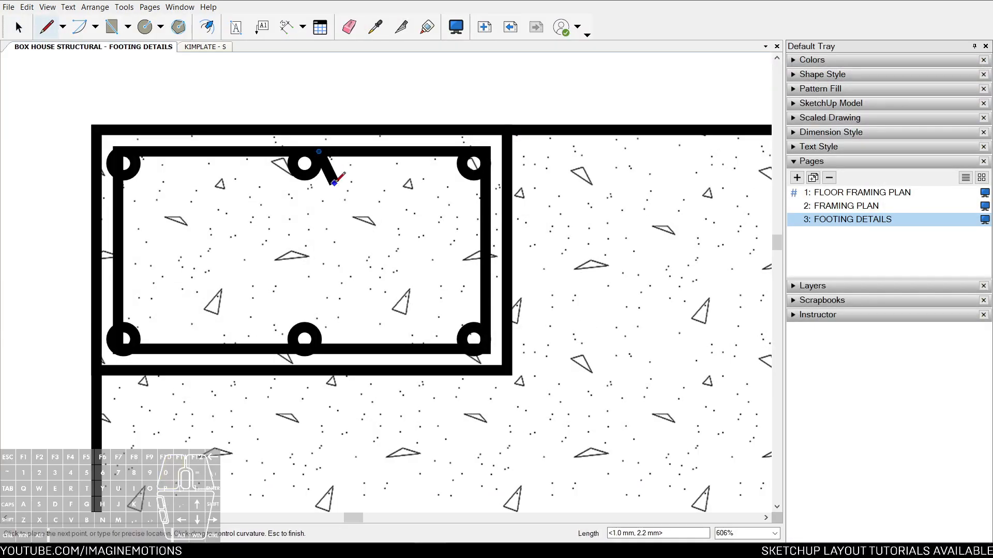
pyautogui.click(334, 183)
pyautogui.press('space')
pyautogui.press('l')
pyautogui.click(292, 164)
pyautogui.click(303, 191)
pyautogui.press('space')
# Draw a diagonal line from the small rectangle's lower-right corner down into the large rectangle
pyautogui.scroll(-2, 327, 250)
pyautogui.press('z')
pyautogui.moveTo(332, 116); pyautogui.dragTo(401, 274)
pyautogui.moveTo(402, 275); pyautogui.dragTo(366, 265, button='middle')
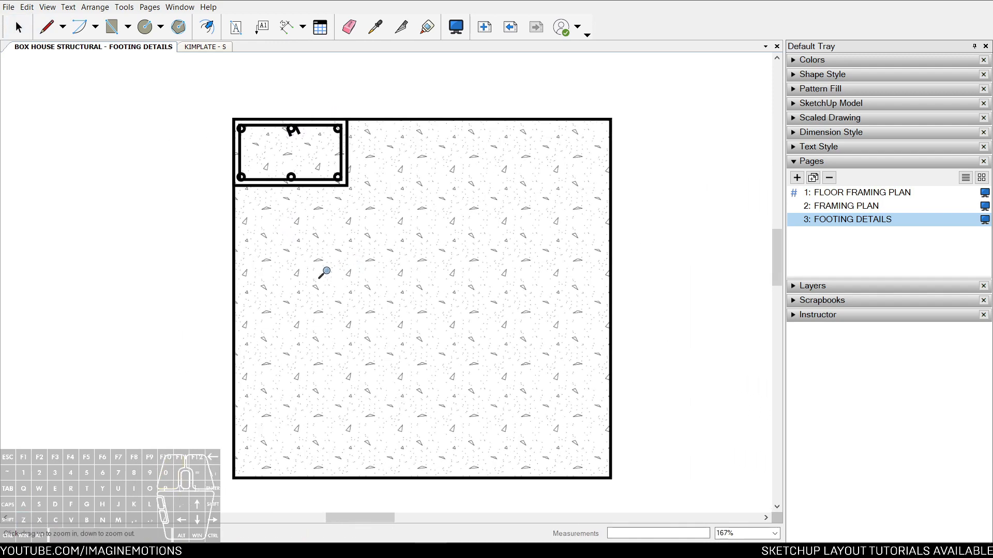
pyautogui.scroll(2, 337, 233)
pyautogui.press('w')
pyautogui.click(350, 178)
pyautogui.click(440, 283)
pyautogui.press('space')
# Draw two vertical lines down from the small rectangle's bottom edge, one at its middle and one near its left corner
pyautogui.press('w')
pyautogui.click(281, 177)
pyautogui.click(287, 337)
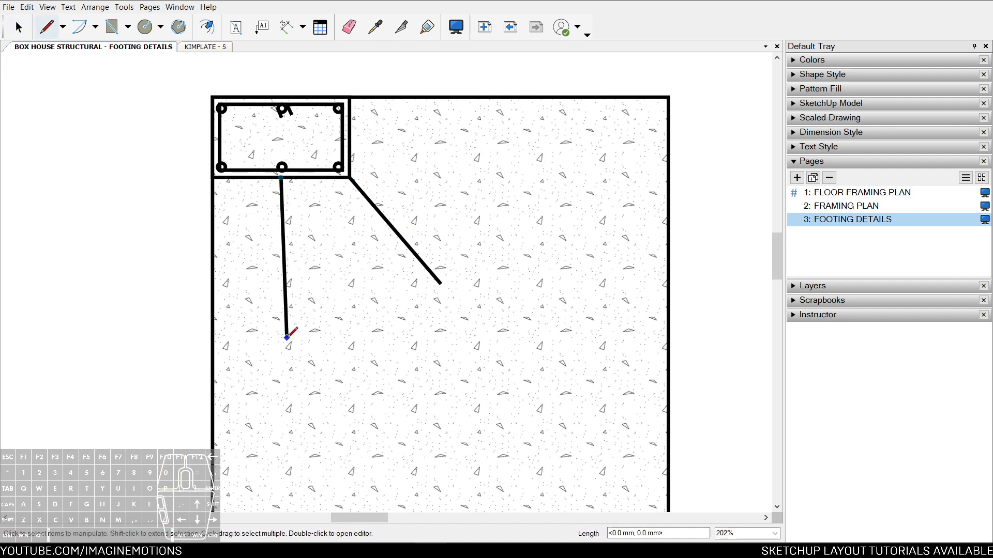
pyautogui.hotkey('ctrl', 'z')
pyautogui.keyDown('shift'); pyautogui.click(273, 341); pyautogui.keyUp('shift')
pyautogui.press('w')
pyautogui.click(219, 177)
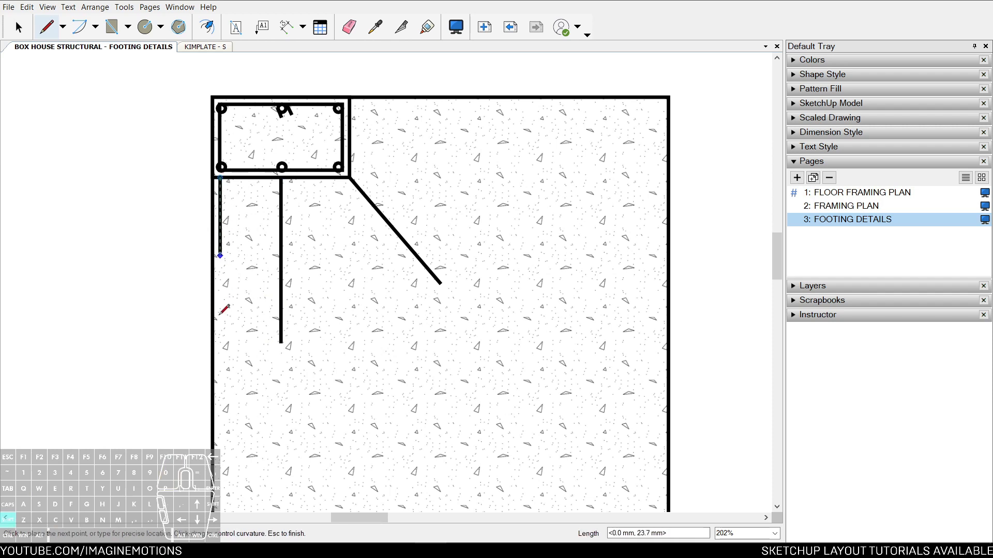
pyautogui.keyDown('shift'); pyautogui.click(220, 334); pyautogui.keyUp('shift')
pyautogui.press('space')
# Move the lower end of the middle vertical line to the right so the line runs diagonally
pyautogui.click(287, 236)
pyautogui.click(282, 320)
pyautogui.moveTo(281, 346)
pyautogui.mouseDown()
pyautogui.moveTo(353, 342)
pyautogui.moveTo(285, 343)
pyautogui.mouseUp()
pyautogui.scroll(2, 284, 344)
pyautogui.click(279, 342)
pyautogui.click(280, 332)
pyautogui.moveTo(280, 338)
pyautogui.mouseDown()
pyautogui.moveTo(374, 336)
pyautogui.moveTo(292, 335)
pyautogui.moveTo(373, 324)
pyautogui.mouseUp()
pyautogui.press('Escape')
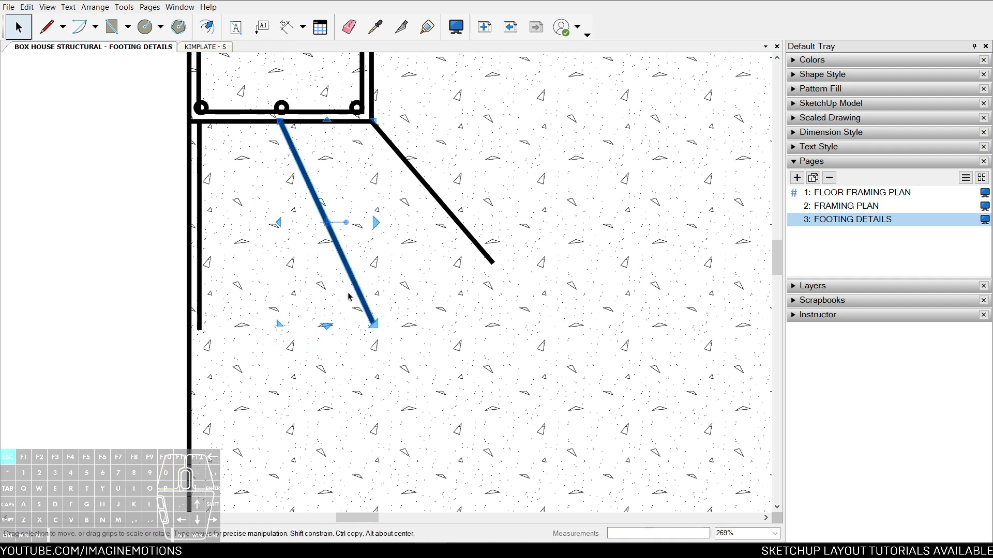
# Try to remove the concrete pattern from the large rectangle, and undo the change
pyautogui.scroll(-2, 349, 296)
pyautogui.click(410, 221)
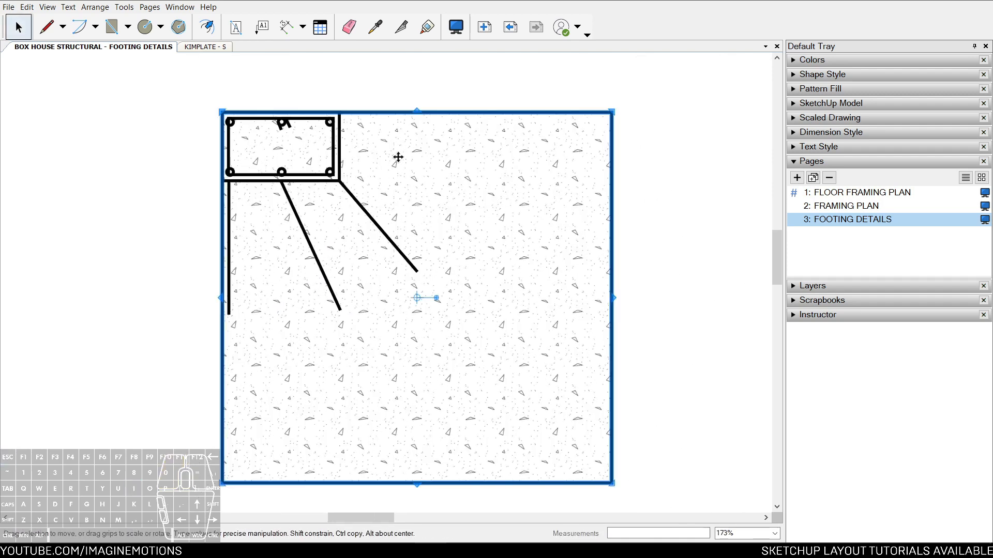
pyautogui.click(459, 97)
pyautogui.click(512, 184)
pyautogui.press('p')
pyautogui.click(661, 156)
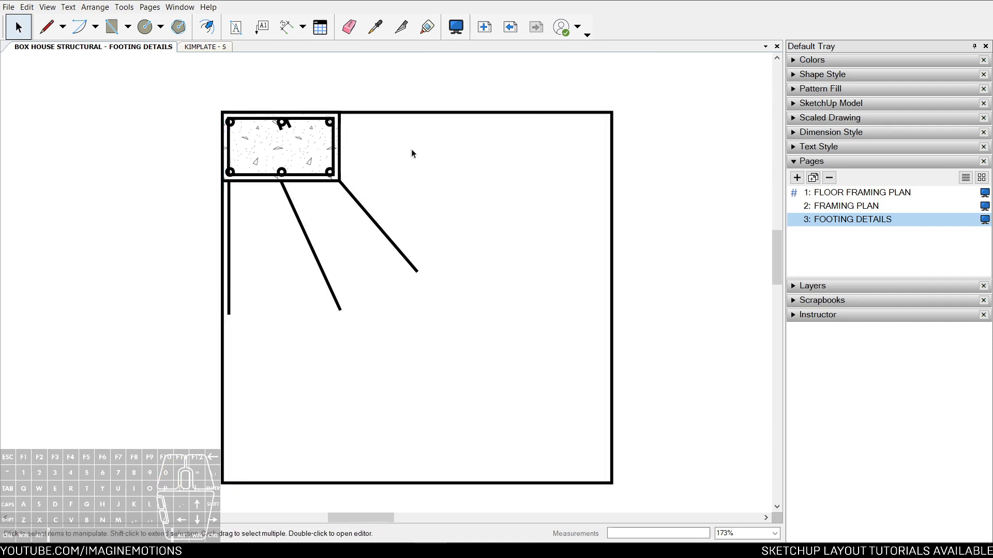
pyautogui.moveTo(422, 172); pyautogui.dragTo(435, 174, button='middle')
pyautogui.hotkey('ctrl', 'z')
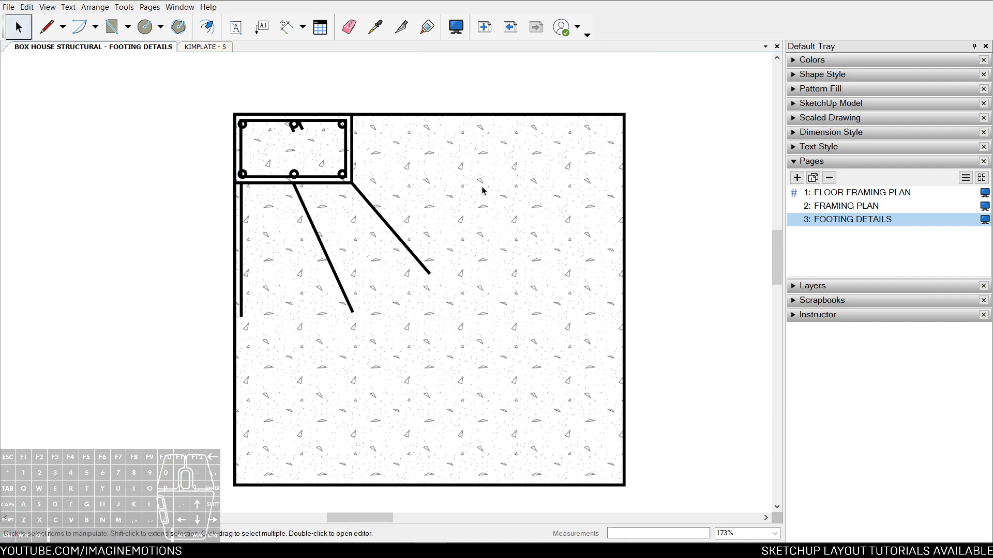
# Turn off the pattern of the large rectangle in its shape style
pyautogui.click(482, 189)
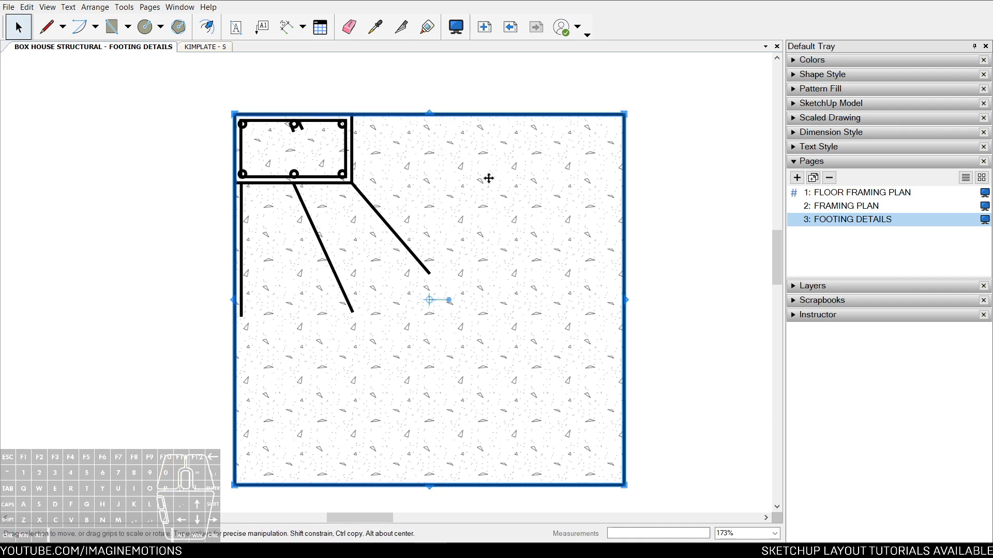
pyautogui.click(794, 76)
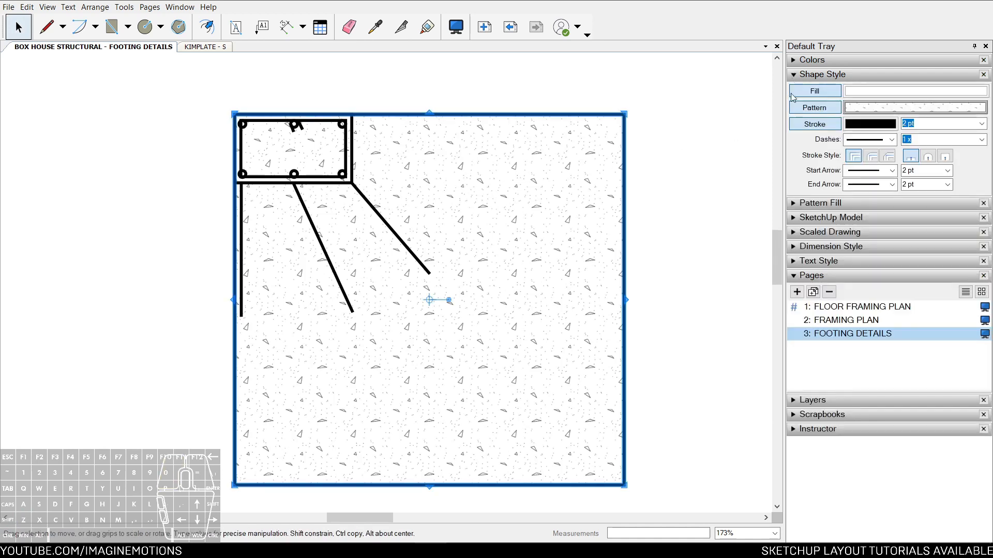
pyautogui.click(806, 111)
pyautogui.click(693, 153)
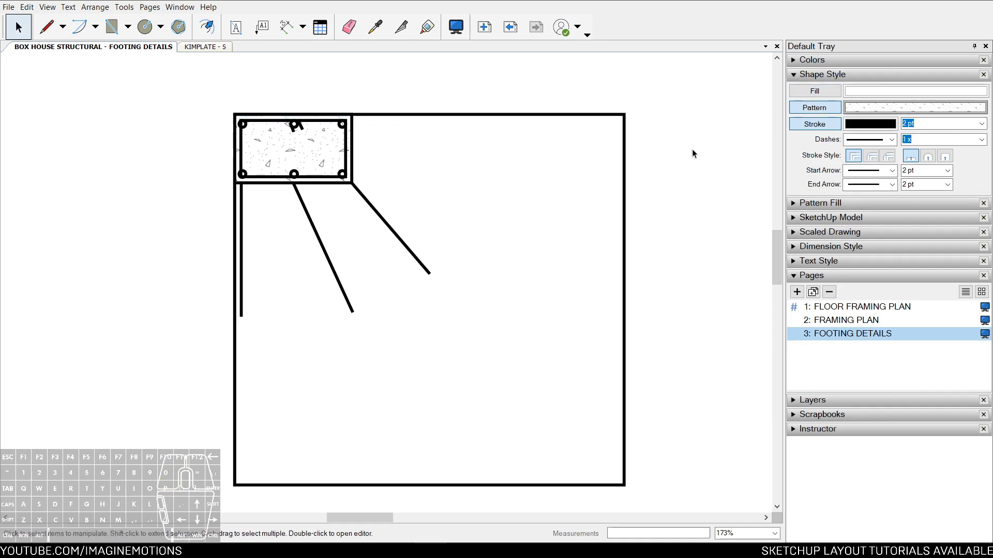
# Draw a closed, concrete-patterned zigzag shape between the small rectangle's upper-right corner and the large rectangle's right and top edges
pyautogui.press('w')
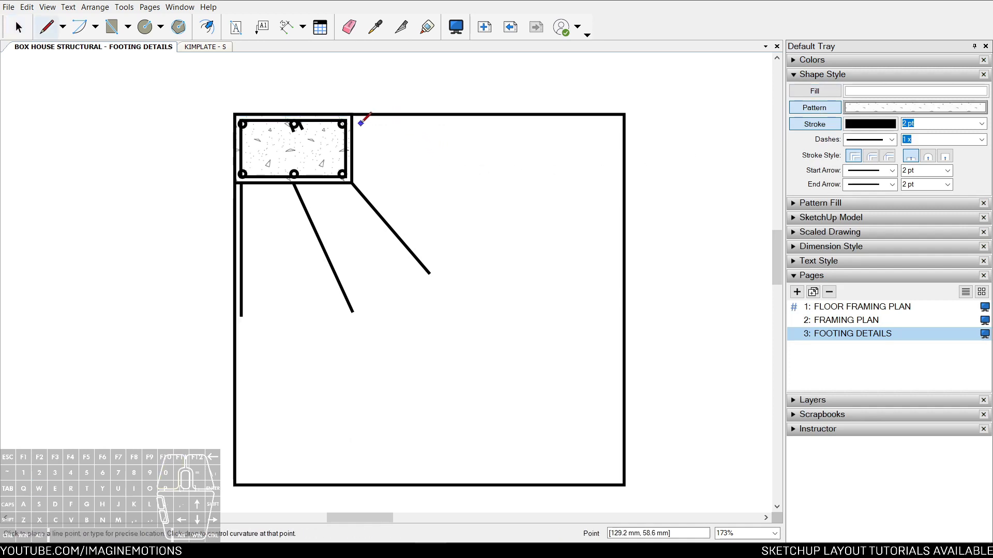
pyautogui.scroll(1, 361, 123)
pyautogui.click(351, 112)
pyautogui.click(488, 242)
pyautogui.click(378, 360)
pyautogui.moveTo(520, 405); pyautogui.dragTo(525, 324, button='middle')
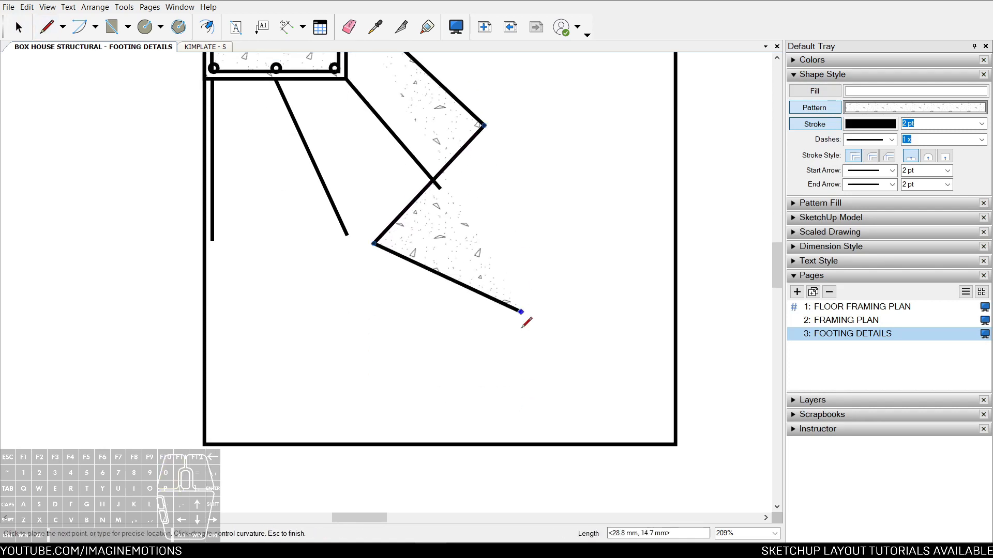
pyautogui.click(664, 138)
pyautogui.click(575, 255)
pyautogui.doubleClick(675, 344)
pyautogui.moveTo(660, 202); pyautogui.dragTo(662, 332, button='middle')
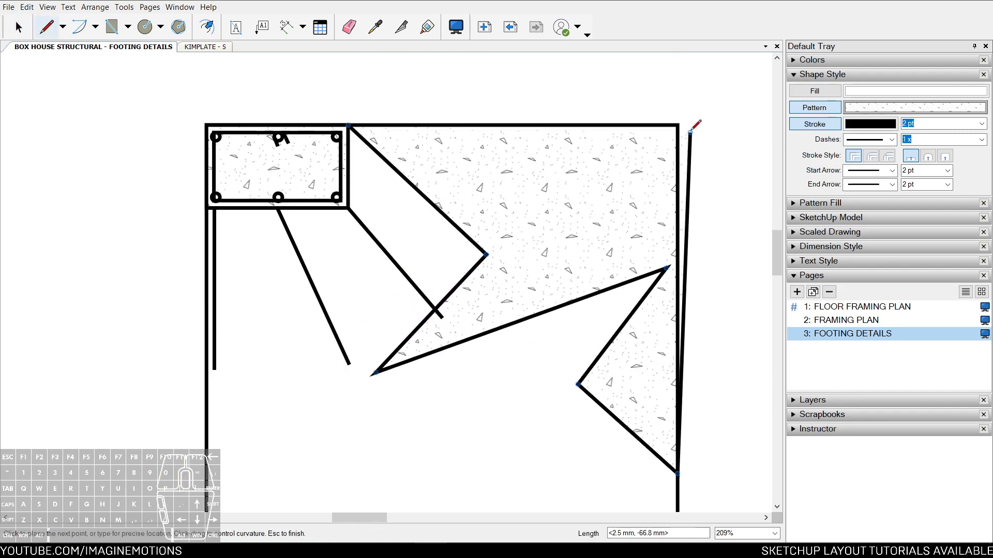
pyautogui.click(677, 129)
pyautogui.doubleClick(355, 117)
pyautogui.press('space')
# Edit the zigzag shape so its upper-right point snaps to the large rectangle's corner
pyautogui.scroll(2, 604, 145)
pyautogui.scroll(1, 605, 142)
pyautogui.doubleClick(607, 139)
pyautogui.scroll(1, 620, 133)
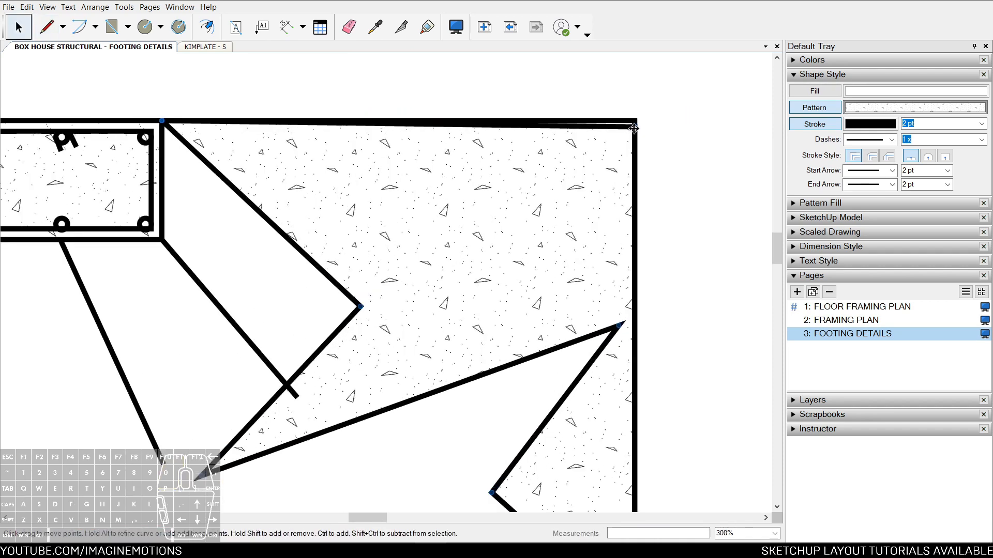
pyautogui.moveTo(634, 128); pyautogui.dragTo(635, 121)
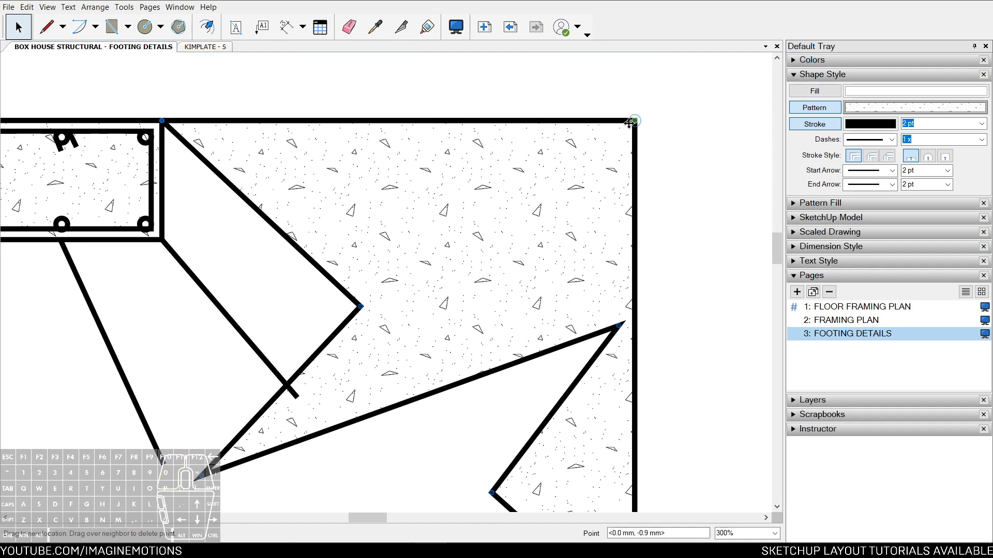
pyautogui.press('Escape')
# Draw an L-shaped line along the large rectangle's left and bottom edges and turn off its pattern
pyautogui.scroll(-5, 577, 161)
pyautogui.moveTo(537, 208); pyautogui.dragTo(566, 215, button='middle')
pyautogui.scroll(2, 564, 213)
pyautogui.scroll(-1, 542, 239)
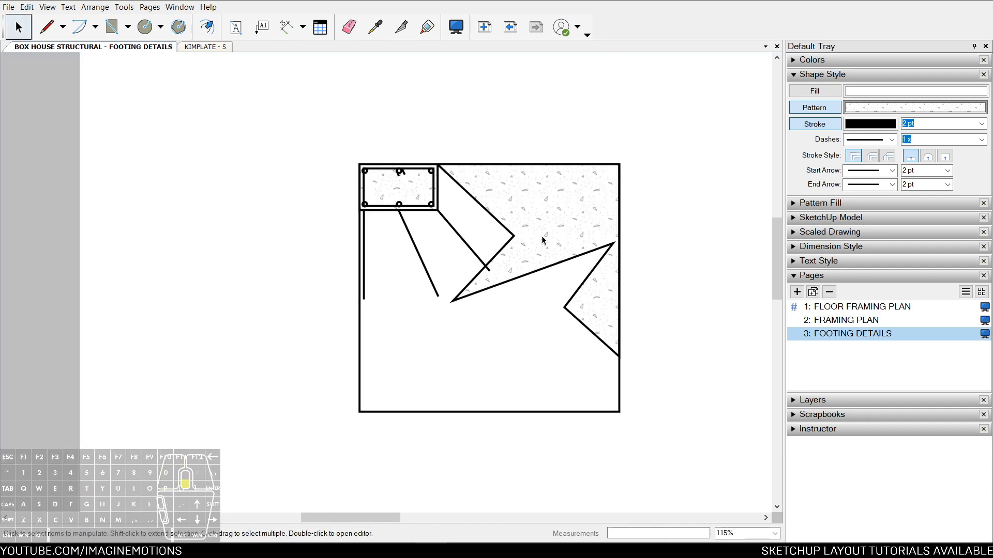
pyautogui.scroll(3, 395, 368)
pyautogui.press('l')
pyautogui.click(372, 205)
pyautogui.click(372, 411)
pyautogui.click(659, 412)
pyautogui.press('space')
pyautogui.press('f')
pyautogui.press('p')
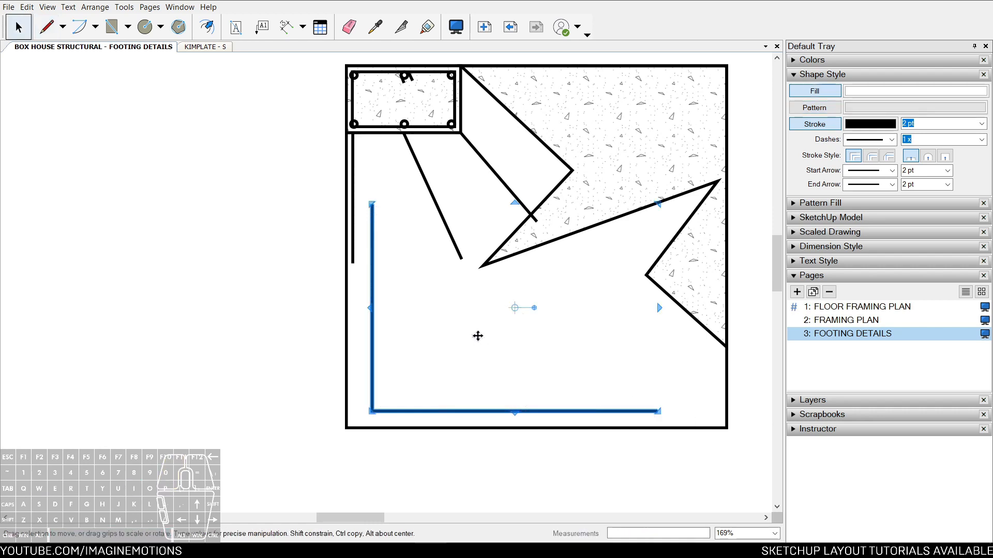
pyautogui.scroll(-4, 477, 337)
pyautogui.press('Escape')
# Dimension the widths of the large and small rectangles above the detail
pyautogui.moveTo(464, 307); pyautogui.dragTo(456, 304)
pyautogui.moveTo(456, 304); pyautogui.dragTo(379, 300, button='middle')
pyautogui.scroll(-1, 379, 300)
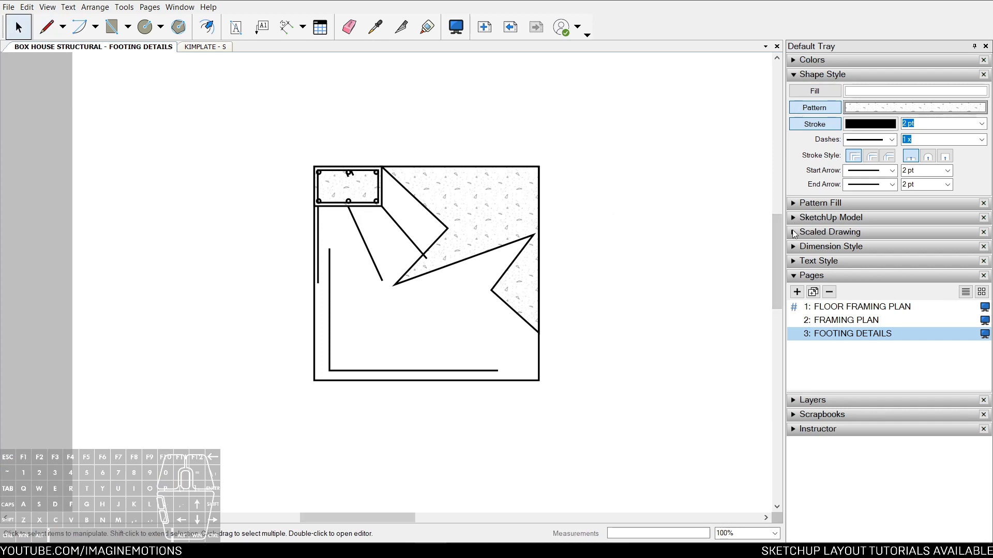
pyautogui.press('d')
pyautogui.click(538, 167)
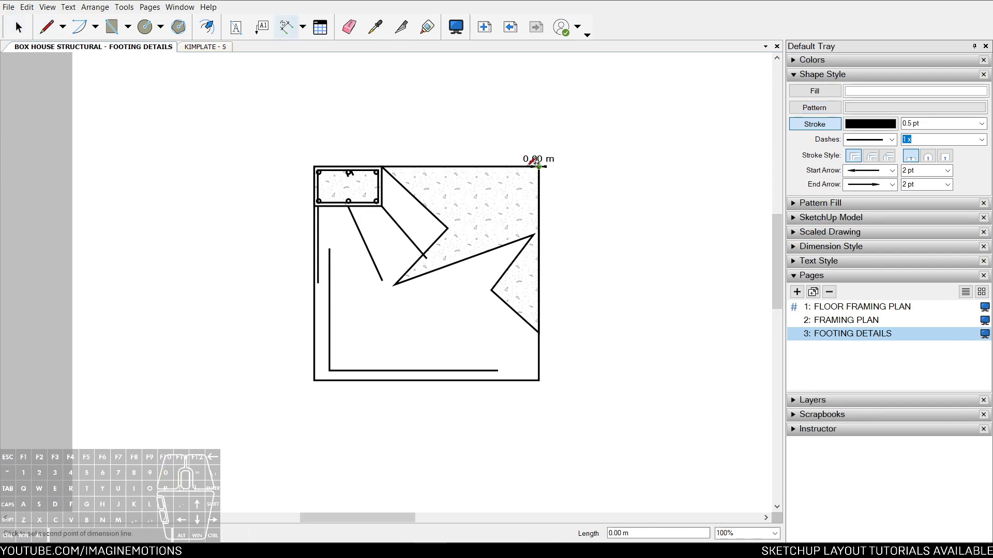
pyautogui.click(314, 166)
pyautogui.click(343, 107)
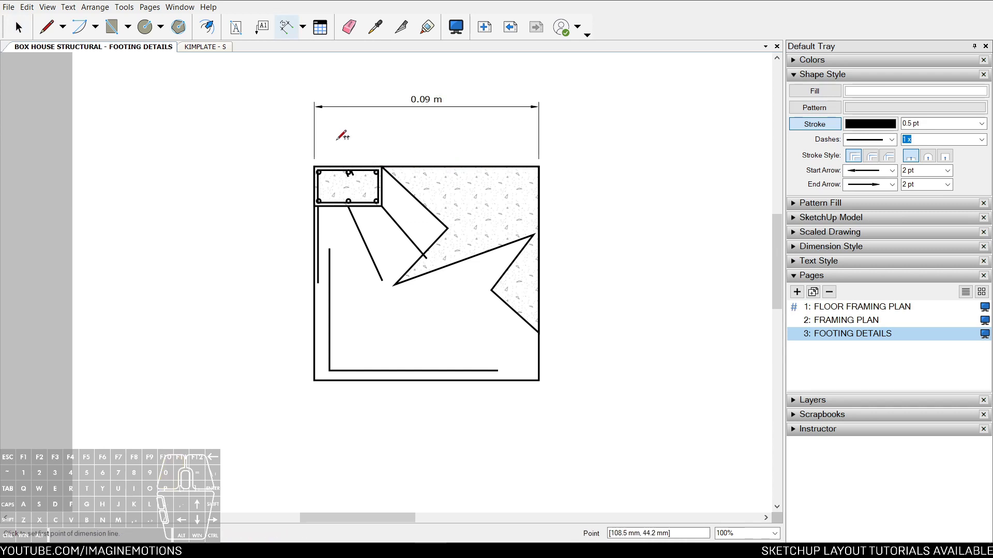
pyautogui.click(314, 166)
pyautogui.click(381, 166)
pyautogui.click(392, 133)
pyautogui.press('space')
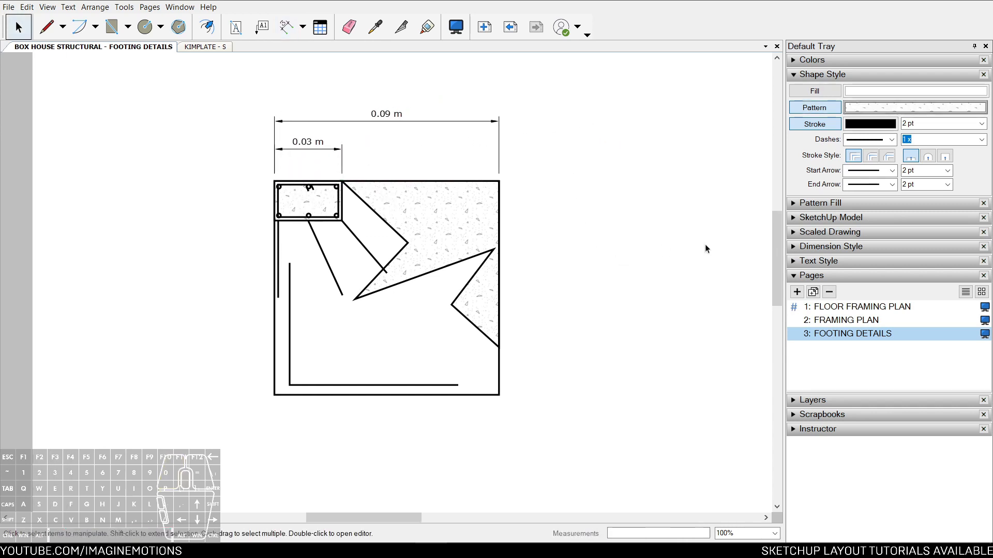
# Expand the Scaled Drawing settings and select the whole detail with its dimensions
pyautogui.click(794, 234)
pyautogui.moveTo(590, 96)
pyautogui.mouseDown()
pyautogui.moveTo(228, 429)
pyautogui.moveTo(244, 415)
pyautogui.mouseUp()
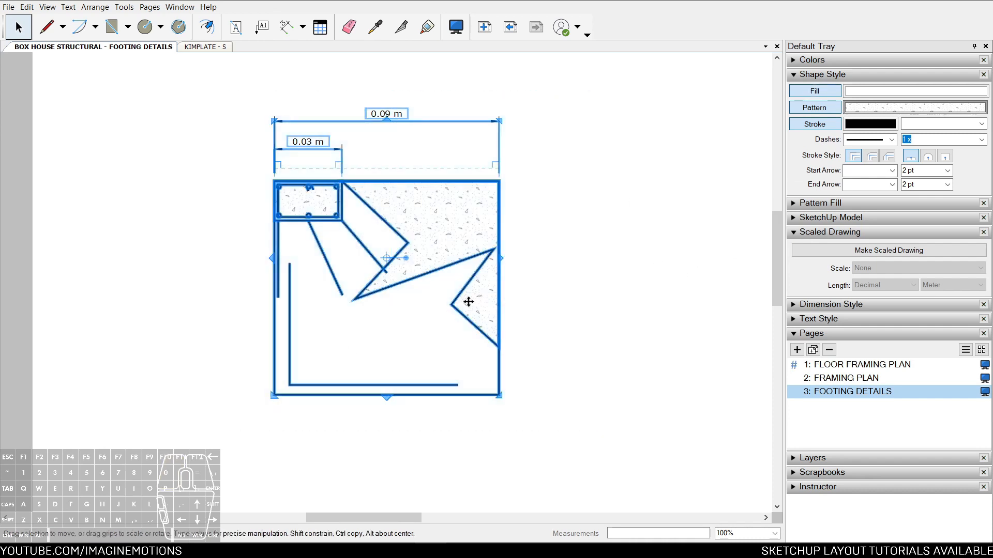
pyautogui.moveTo(368, 261); pyautogui.dragTo(372, 267, button='middle')
# Delete the entire footing sketch together with its two dimensions
pyautogui.press('z')
pyautogui.moveTo(380, 379); pyautogui.dragTo(395, 293)
pyautogui.moveTo(382, 207); pyautogui.dragTo(413, 275, button='middle')
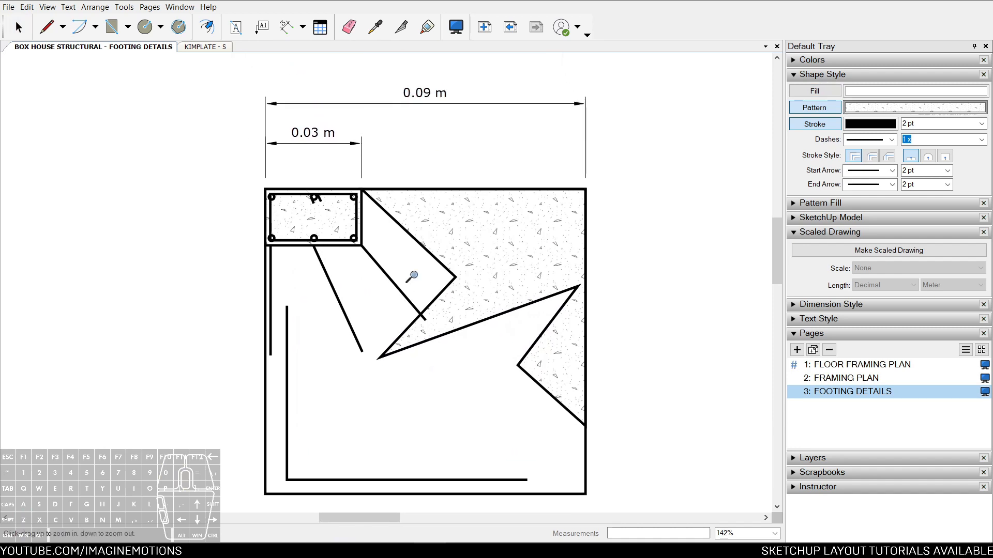
pyautogui.scroll(-2, 466, 272)
pyautogui.press('space')
pyautogui.moveTo(614, 120); pyautogui.dragTo(254, 437)
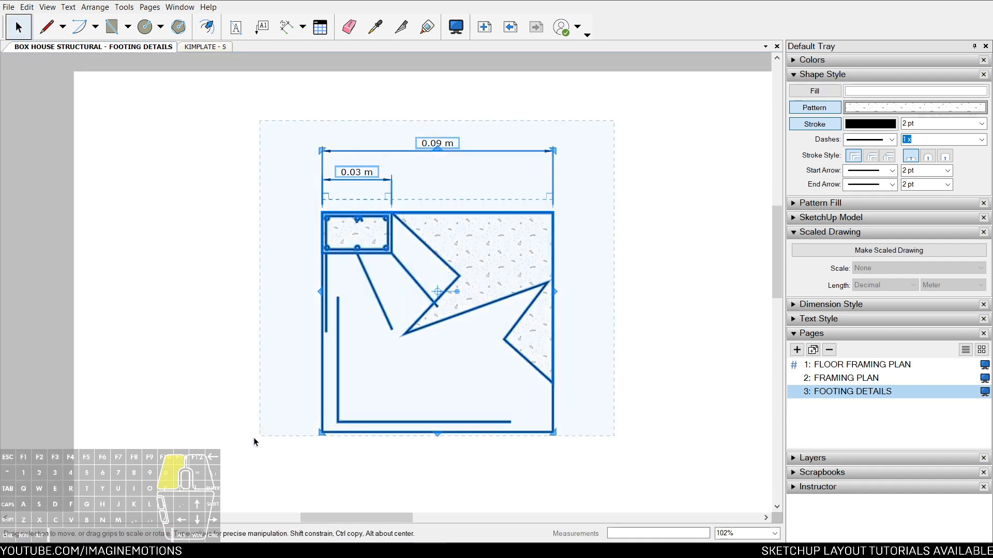
pyautogui.press('Delete')
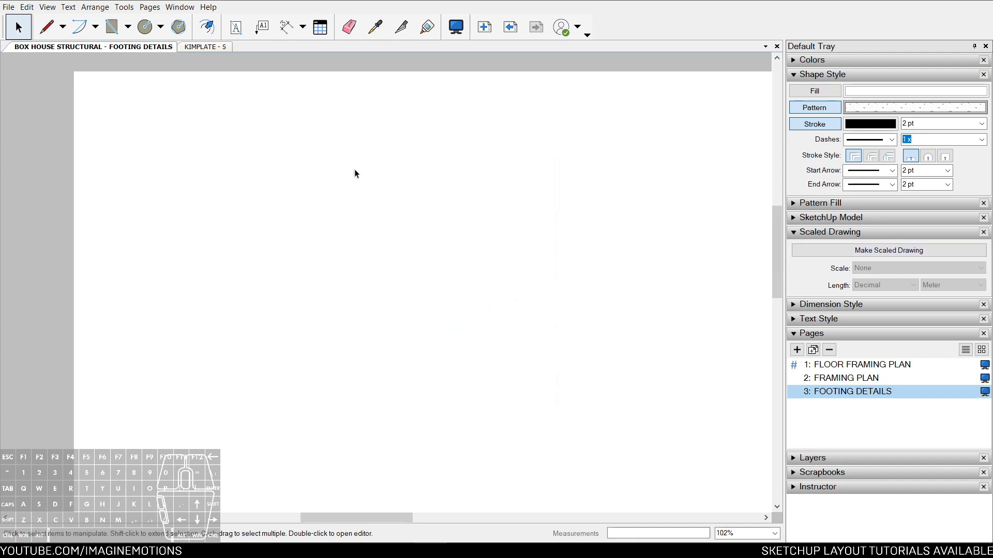
# Go to the FLOOR FRAMING PLAN page and examine the footings and grade beams around gridlines 2 and 3
pyautogui.scroll(-2, 355, 174)
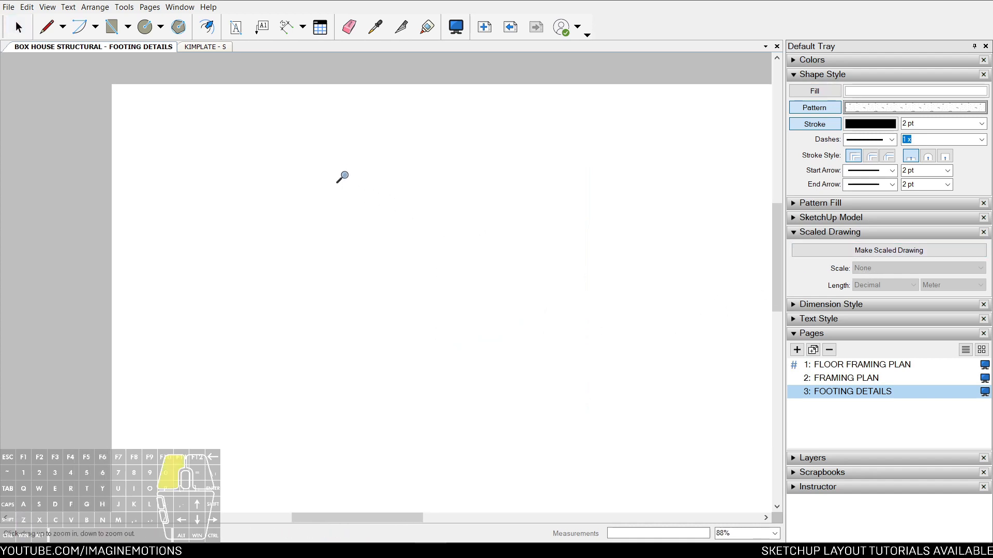
pyautogui.click(831, 364)
pyautogui.scroll(3, 264, 273)
pyautogui.scroll(2, 363, 314)
pyautogui.scroll(-2, 448, 253)
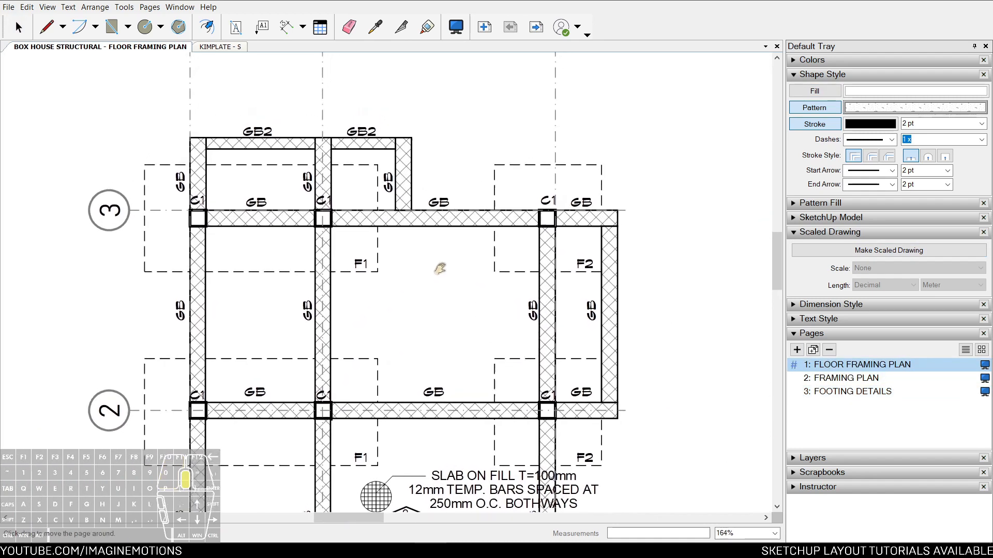
# Copy the floor framing plan's gridlines, grade beams, columns, footings and labels to the same place on the FOOTING DETAILS page
pyautogui.press('space')
pyautogui.moveTo(621, 170); pyautogui.dragTo(265, 282)
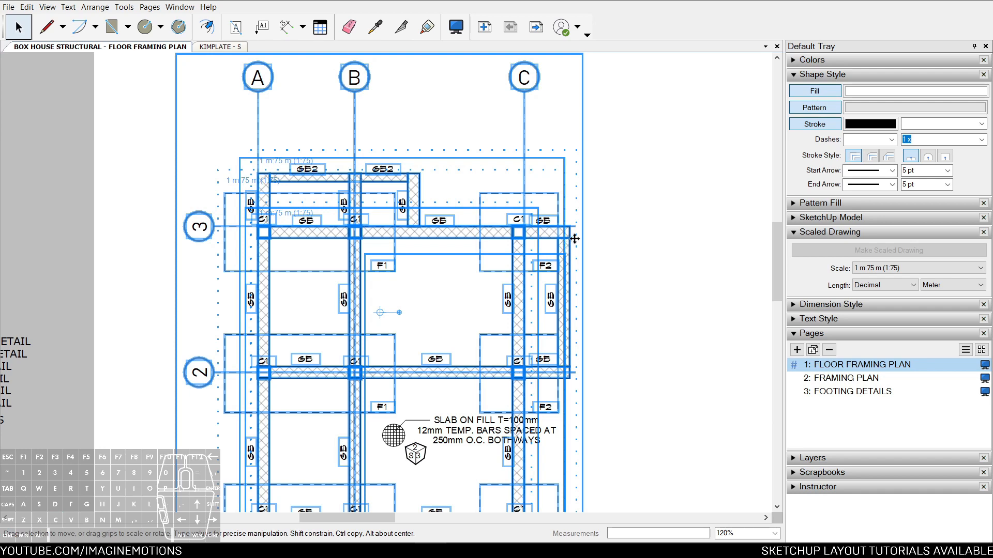
pyautogui.click(594, 184)
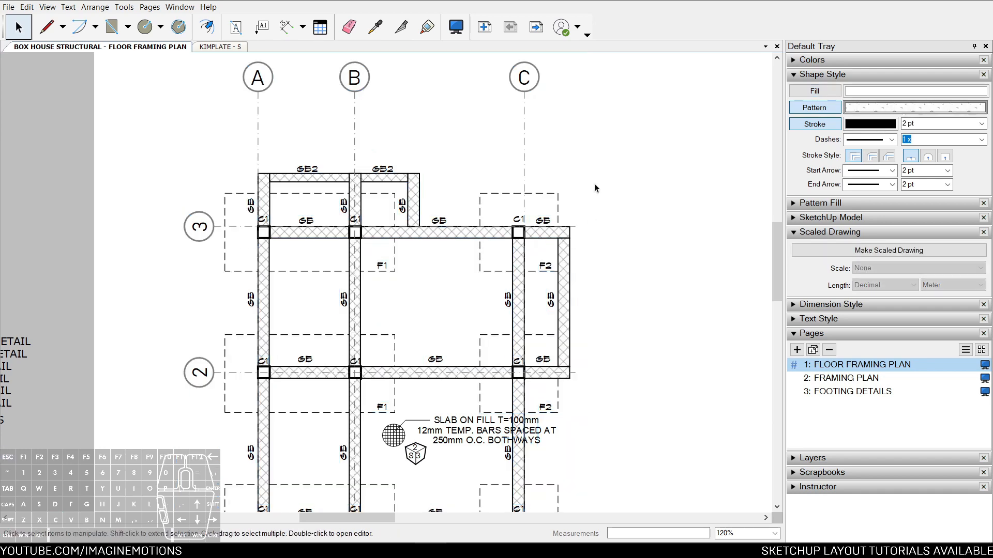
pyautogui.click(841, 397)
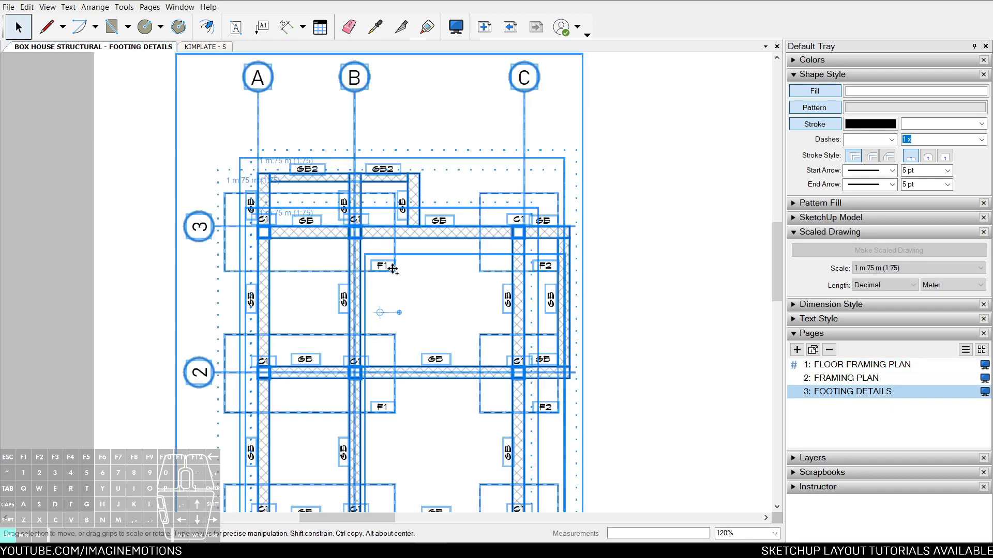
pyautogui.scroll(-3, 392, 271)
pyautogui.moveTo(418, 254); pyautogui.dragTo(423, 252, button='middle')
pyautogui.scroll(2, 423, 253)
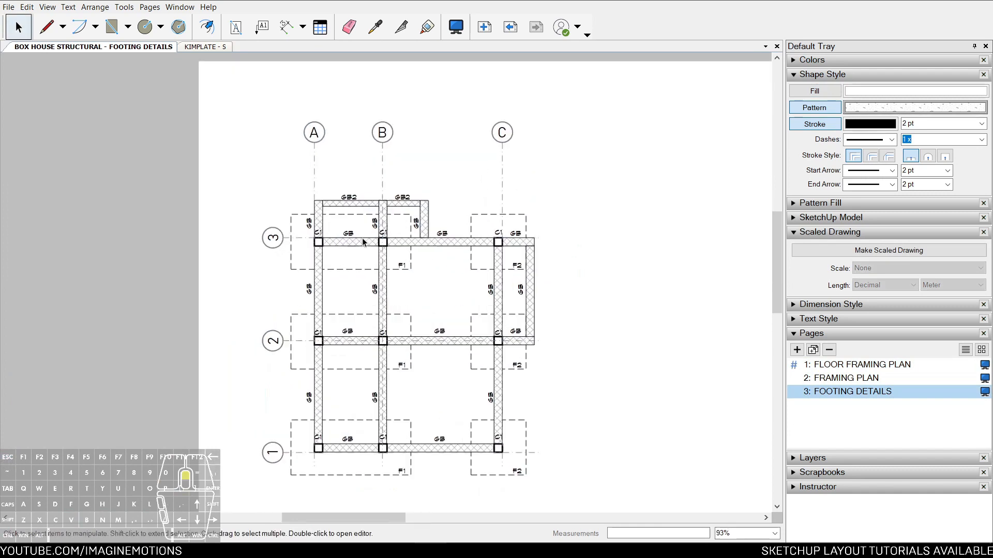
# Erase the gridlines with their bubbles and the GB and GB2 beam labels from the copied plan
pyautogui.press('e')
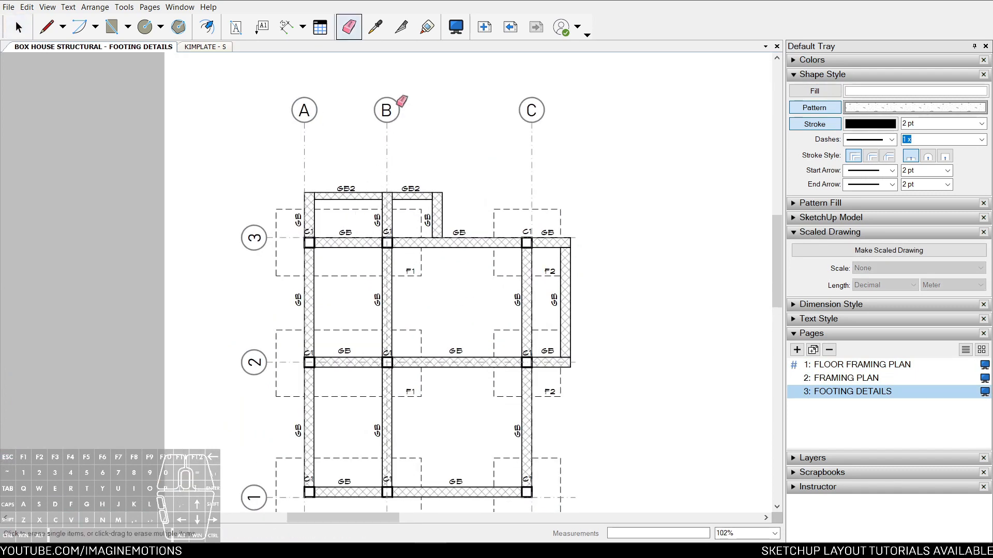
pyautogui.click(399, 104)
pyautogui.scroll(3, 416, 171)
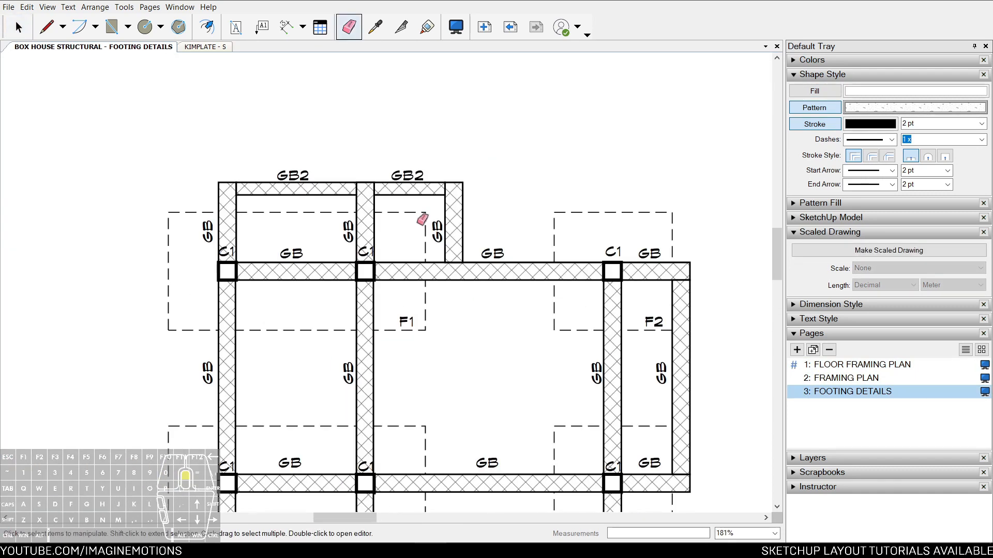
pyautogui.click(414, 171)
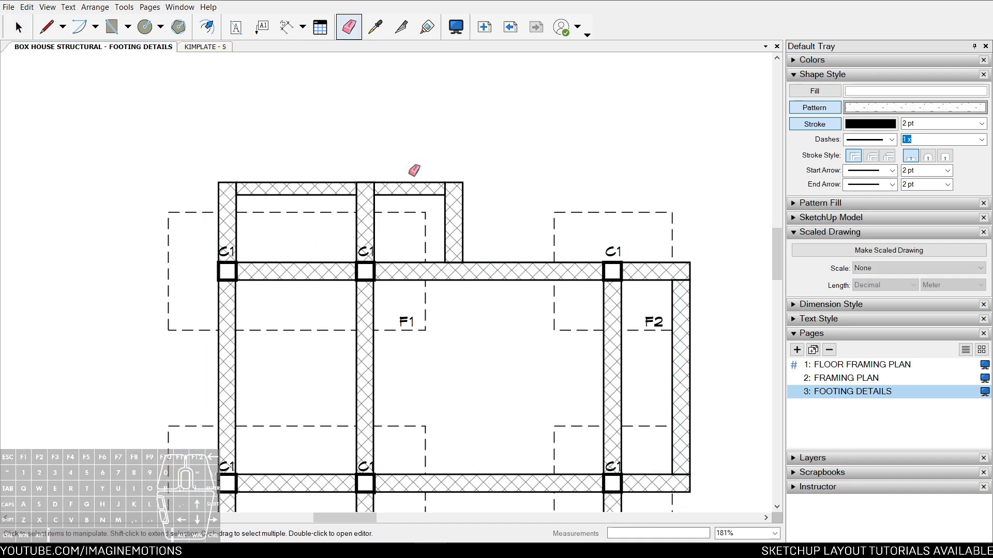
# Erase the hatched grade beams so that only the footings, columns and their labels are left
pyautogui.scroll(1, 421, 253)
pyautogui.press('space')
pyautogui.click(633, 184)
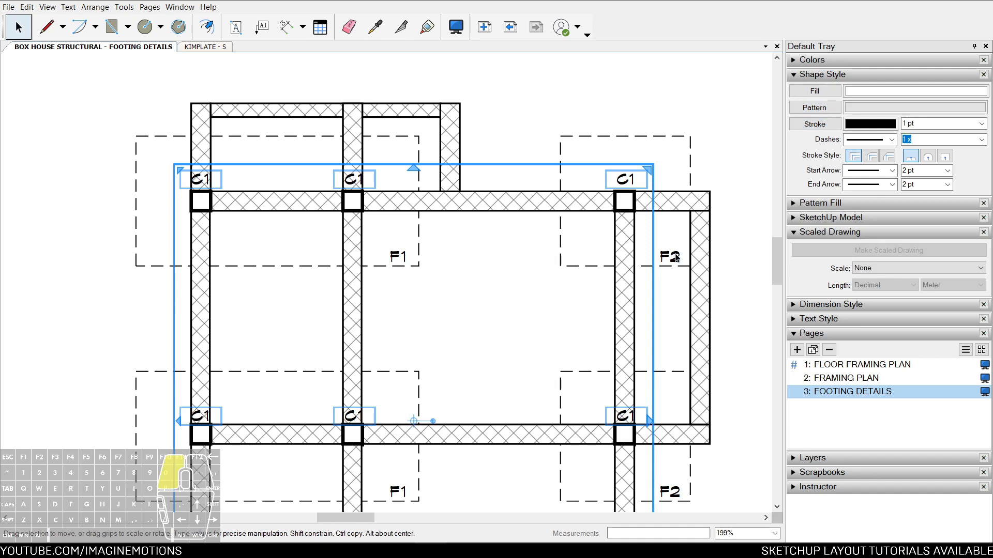
pyautogui.click(676, 259)
pyautogui.click(616, 178)
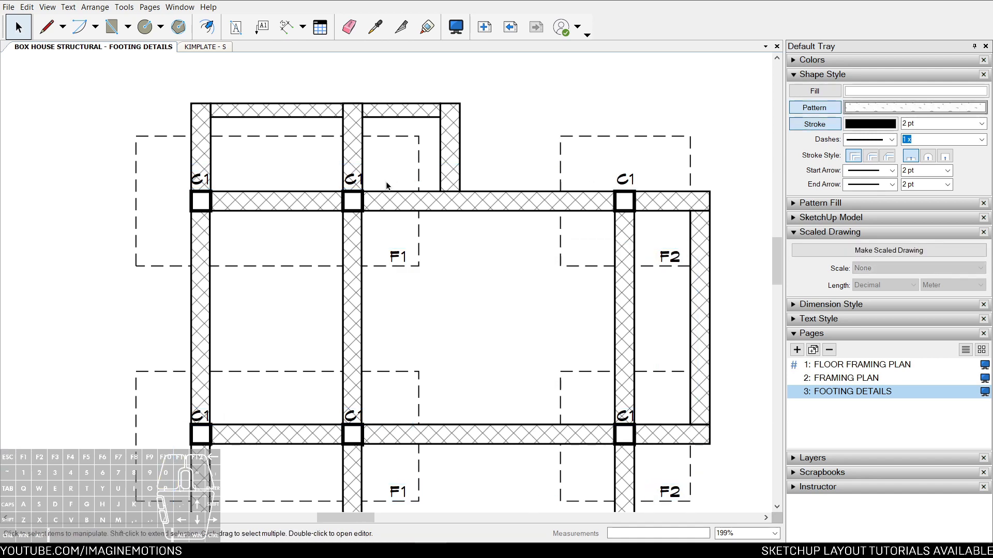
pyautogui.scroll(-4, 426, 226)
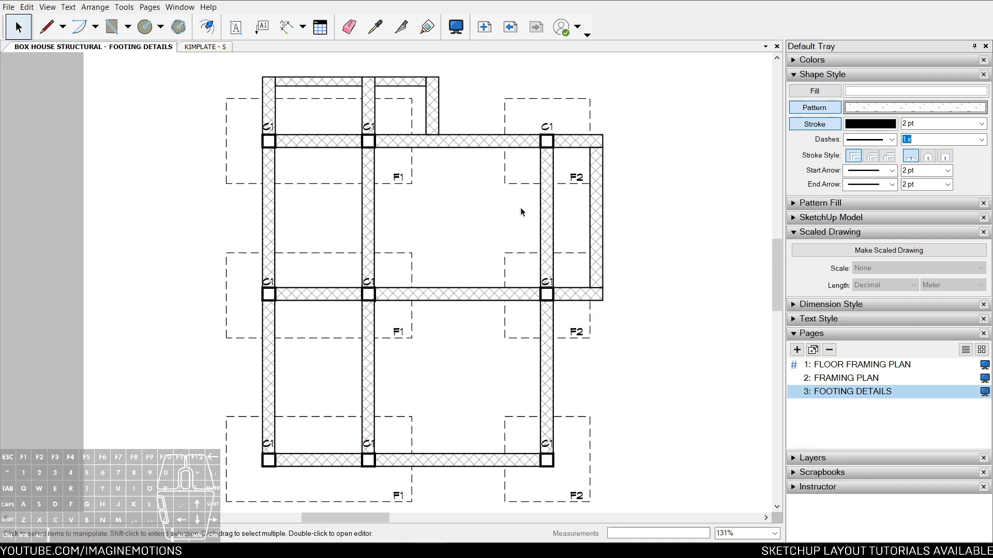
pyautogui.press('e')
pyautogui.click(552, 218)
pyautogui.press('space')
pyautogui.scroll(-3, 471, 306)
pyautogui.moveTo(593, 122); pyautogui.dragTo(231, 225)
pyautogui.press('Escape')
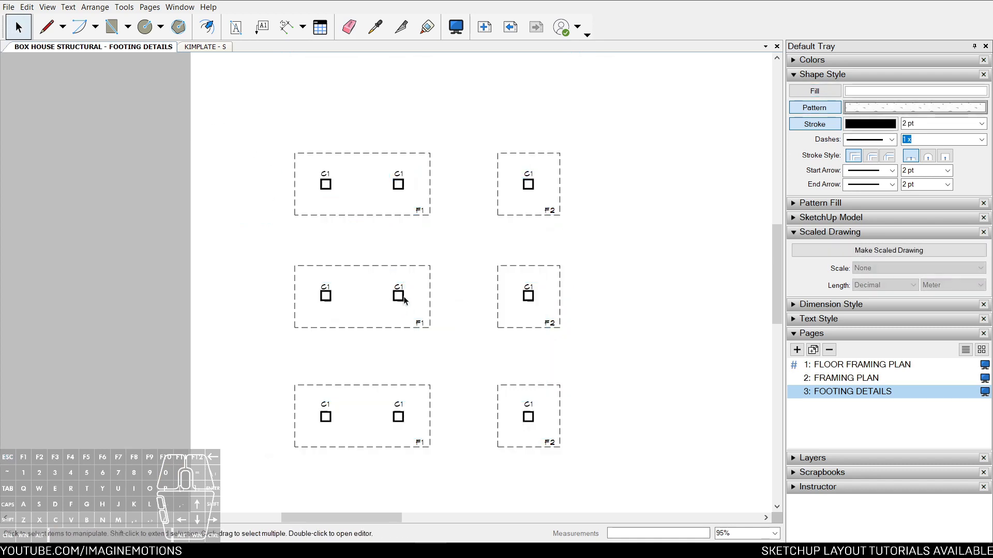
# Delete the dashed footing outlines of the two lower rows inside their scaled drawing
pyautogui.doubleClick(403, 296)
pyautogui.moveTo(647, 250); pyautogui.dragTo(211, 485)
pyautogui.press('Delete')
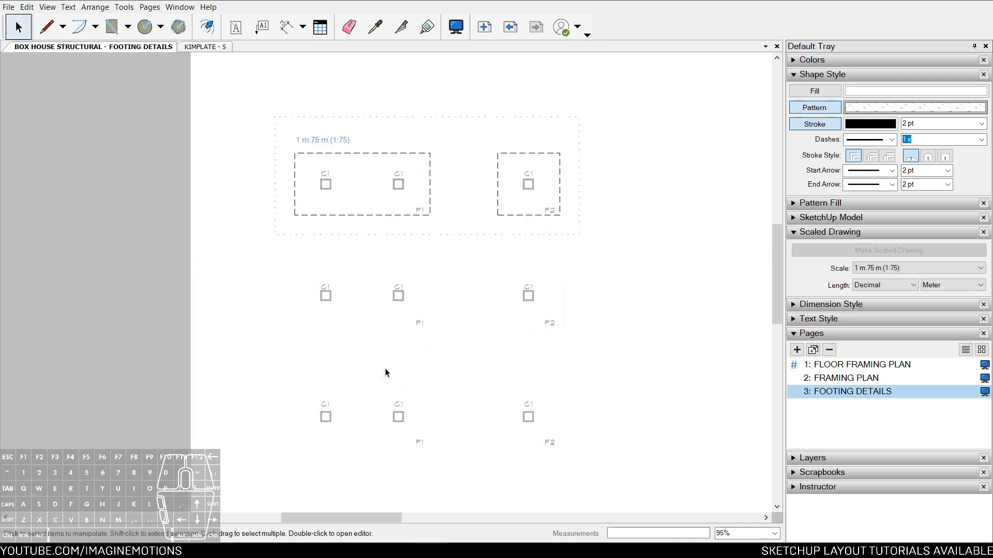
pyautogui.press('Escape')
# Delete the column squares of the two lower rows inside their scaled drawing
pyautogui.doubleClick(399, 293)
pyautogui.scroll(1, 431, 410)
pyautogui.moveTo(430, 410); pyautogui.dragTo(304, 433)
pyautogui.press('Delete')
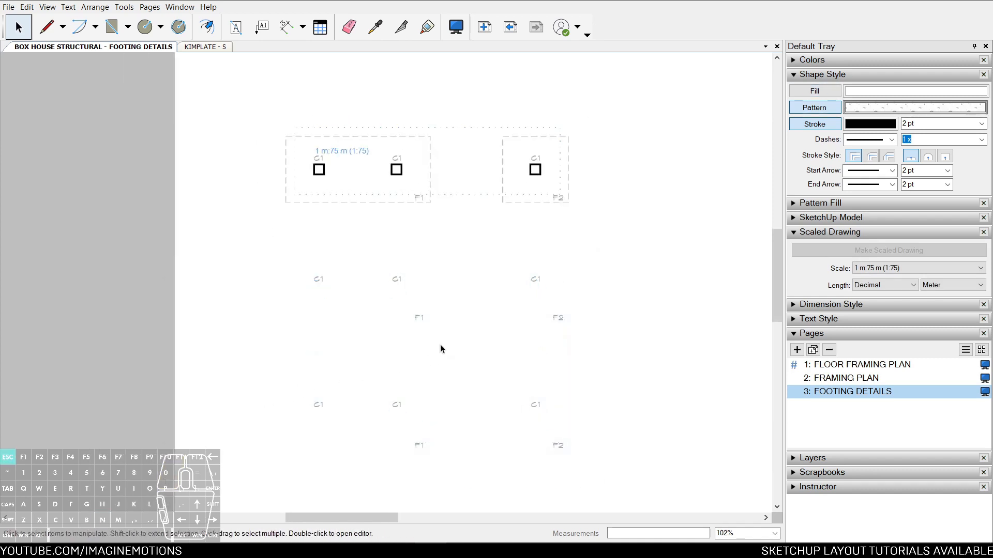
pyautogui.press('Escape')
# Delete the C1 labels of the two lower rows inside their group
pyautogui.scroll(3, 406, 299)
pyautogui.doubleClick(398, 274)
pyautogui.scroll(-1, 399, 280)
pyautogui.moveTo(704, 248); pyautogui.dragTo(200, 459)
pyautogui.press('n')
pyautogui.press('Delete')
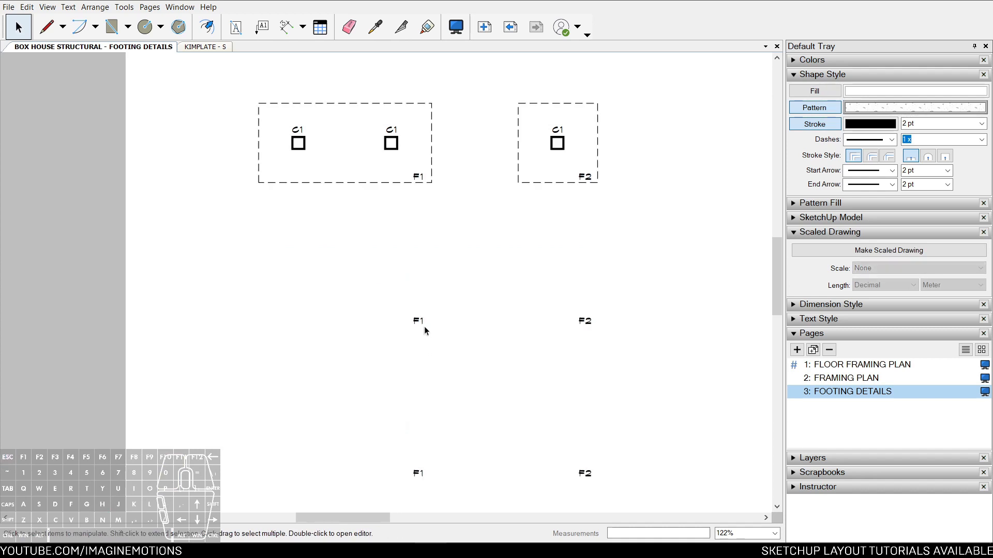
# Delete the F1 and F2 labels of the two lower rows inside their group
pyautogui.click(417, 321)
pyautogui.moveTo(605, 295); pyautogui.dragTo(317, 492)
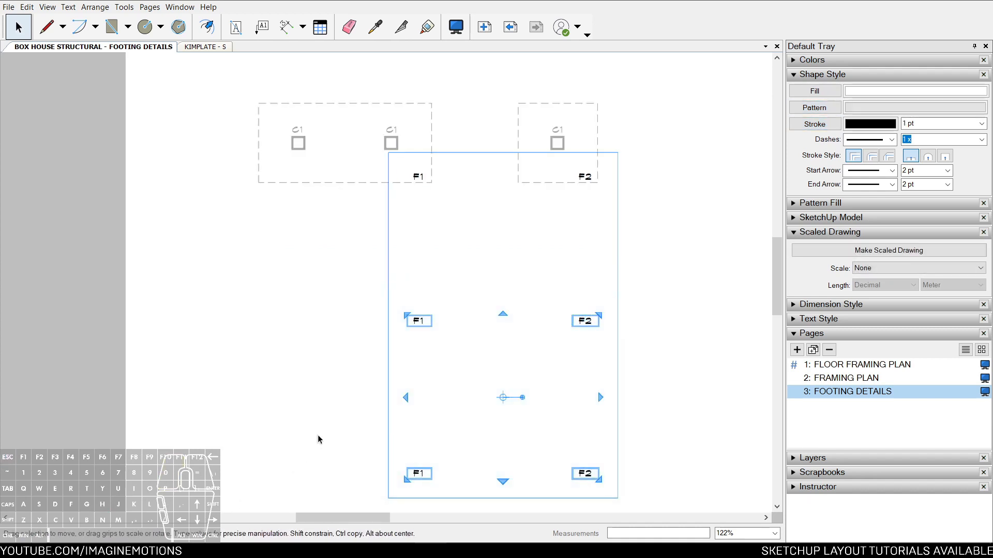
pyautogui.press('Delete')
pyautogui.press('Escape')
# Check which scale is assigned to the footing outlines, the columns, and the C1 and F1/F2 label groups
pyautogui.press('z')
pyautogui.moveTo(452, 381); pyautogui.dragTo(483, 171)
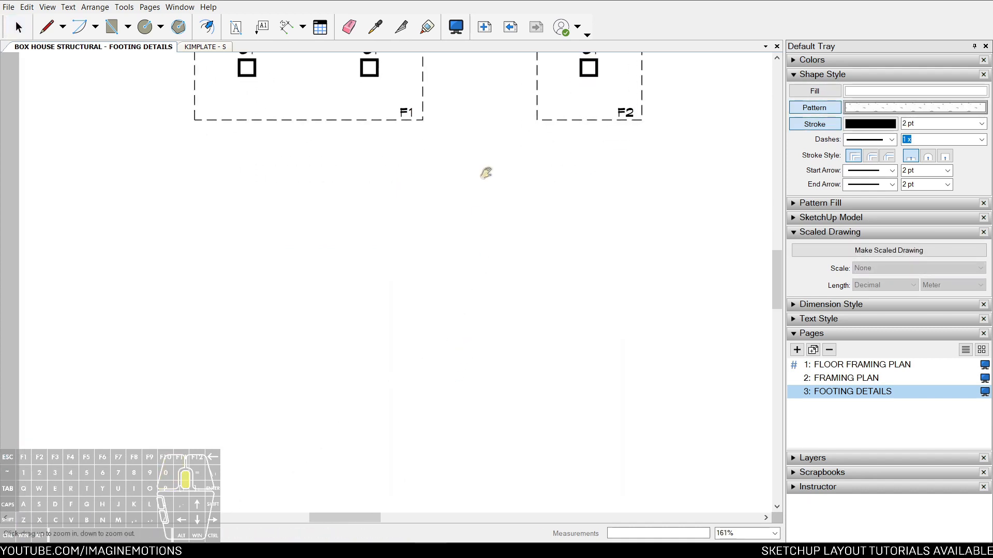
pyautogui.moveTo(483, 171); pyautogui.dragTo(467, 317, button='middle')
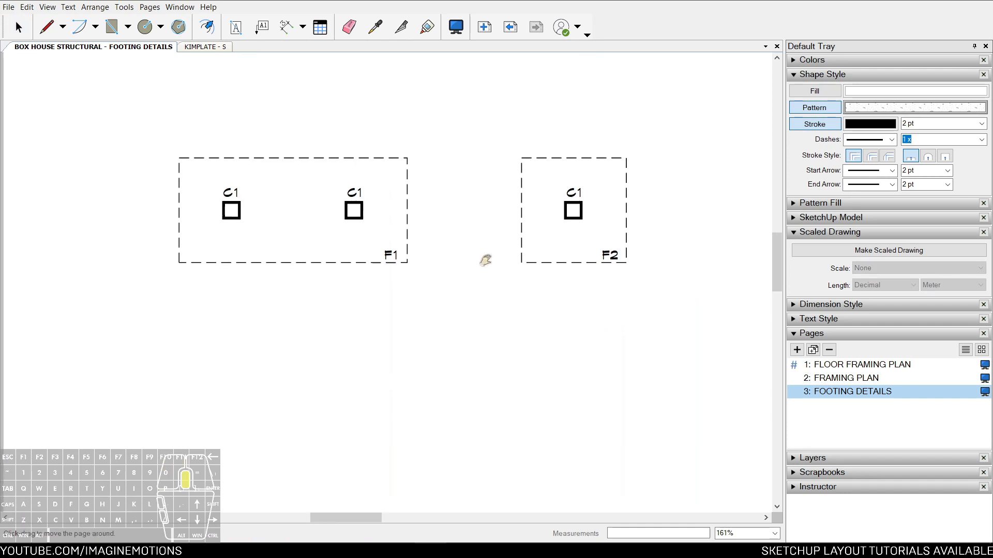
pyautogui.scroll(2, 488, 261)
pyautogui.press('space')
pyautogui.click(543, 222)
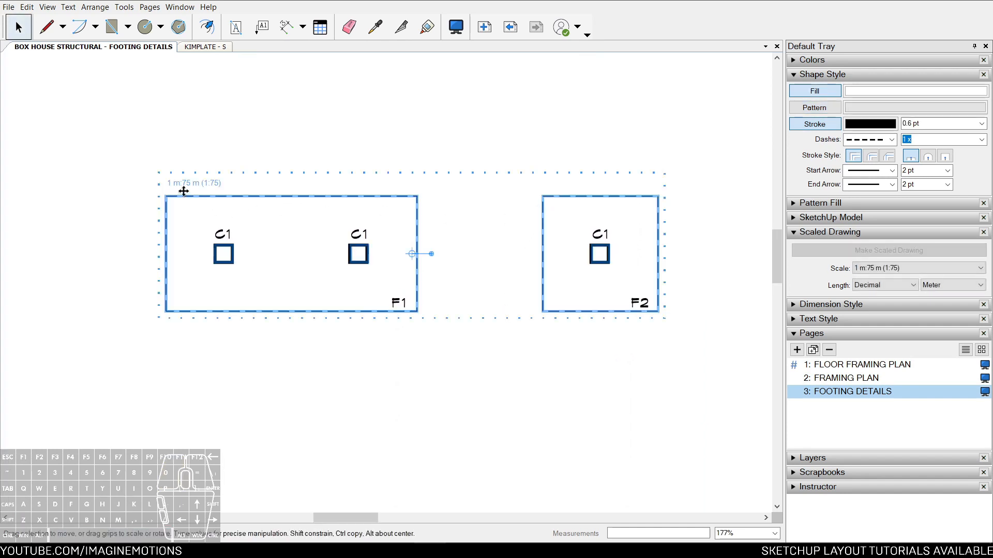
pyautogui.click(350, 253)
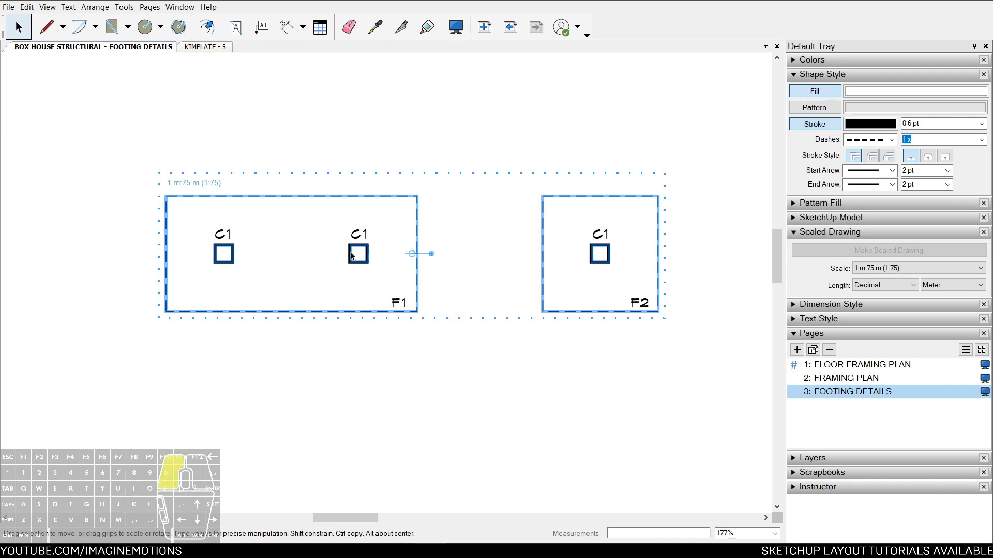
pyautogui.scroll(1, 350, 253)
pyautogui.scroll(1, 195, 231)
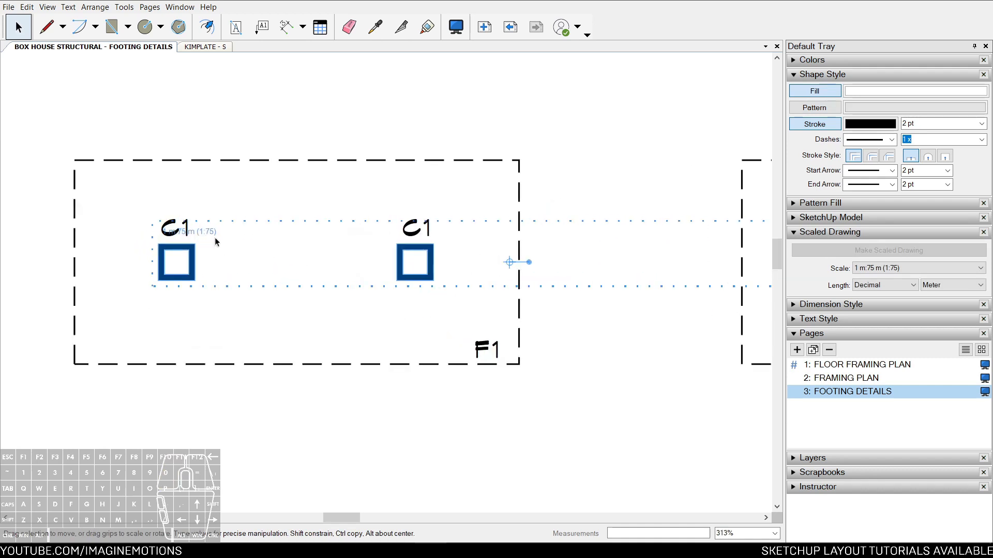
pyautogui.scroll(-3, 215, 237)
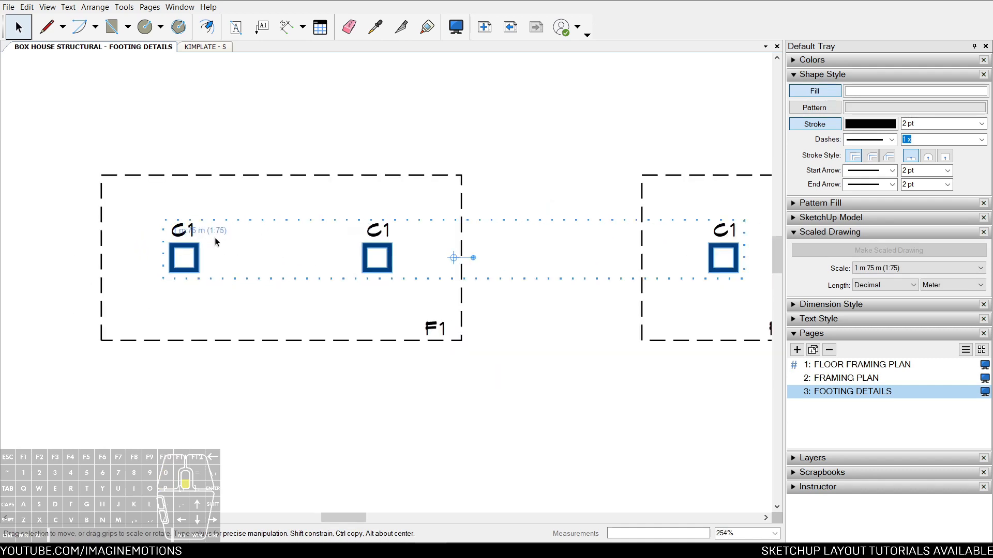
pyautogui.click(364, 234)
pyautogui.click(416, 317)
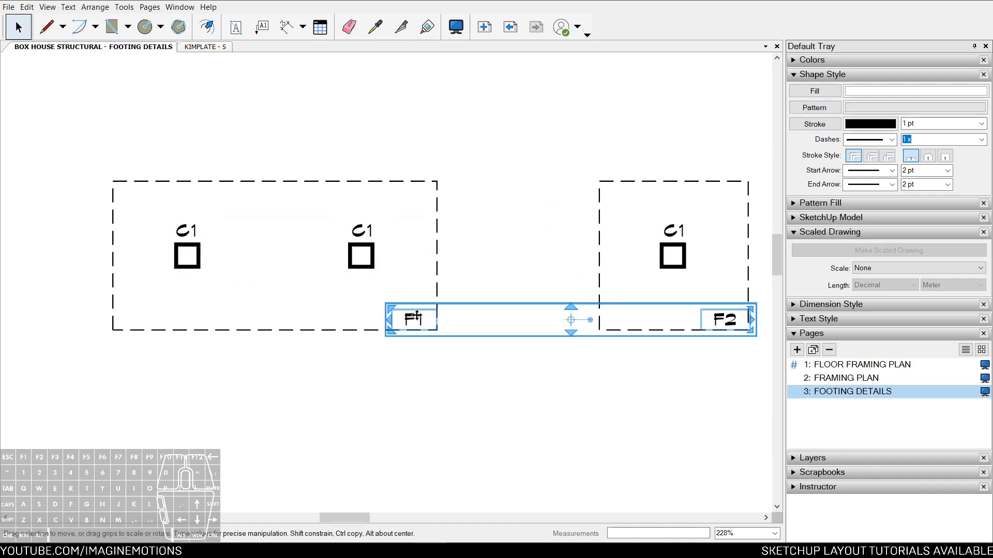
pyautogui.moveTo(698, 213); pyautogui.dragTo(654, 208, button='middle')
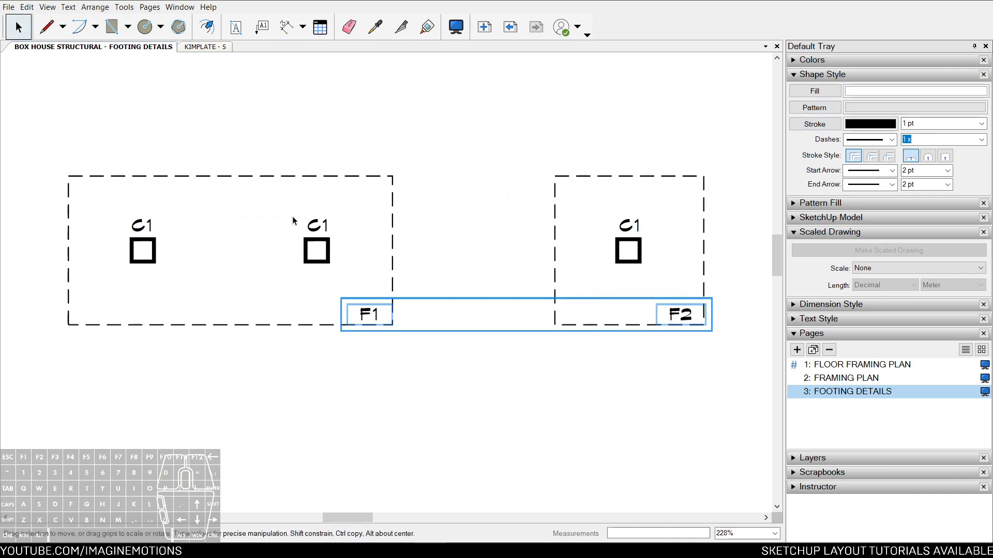
pyautogui.click(330, 220)
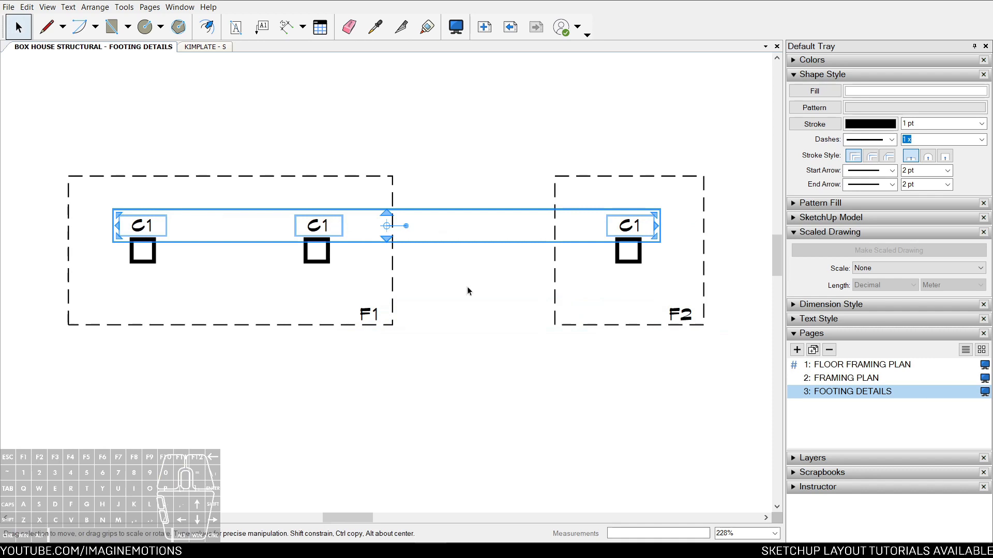
pyautogui.moveTo(467, 291); pyautogui.dragTo(457, 292, button='middle')
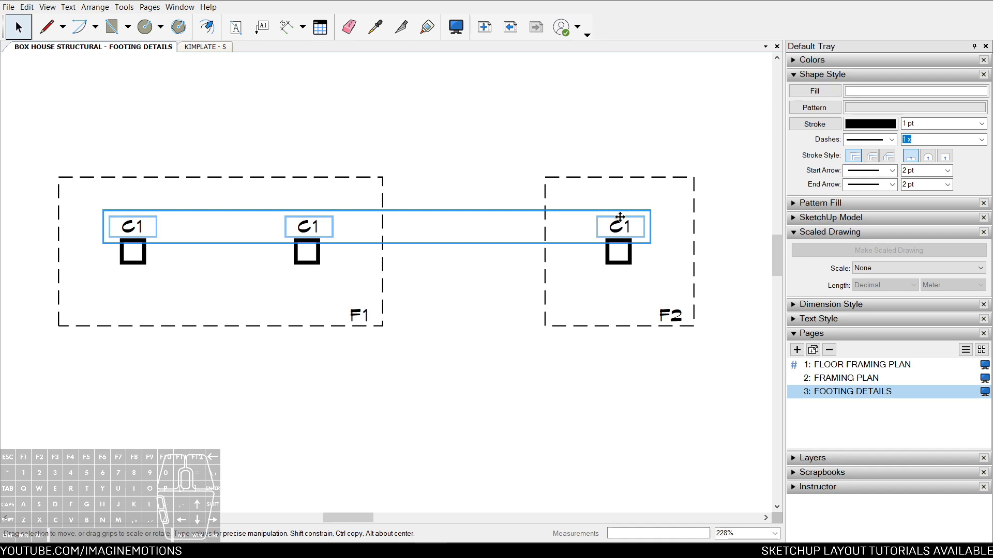
pyautogui.click(569, 269)
pyautogui.scroll(1, 580, 272)
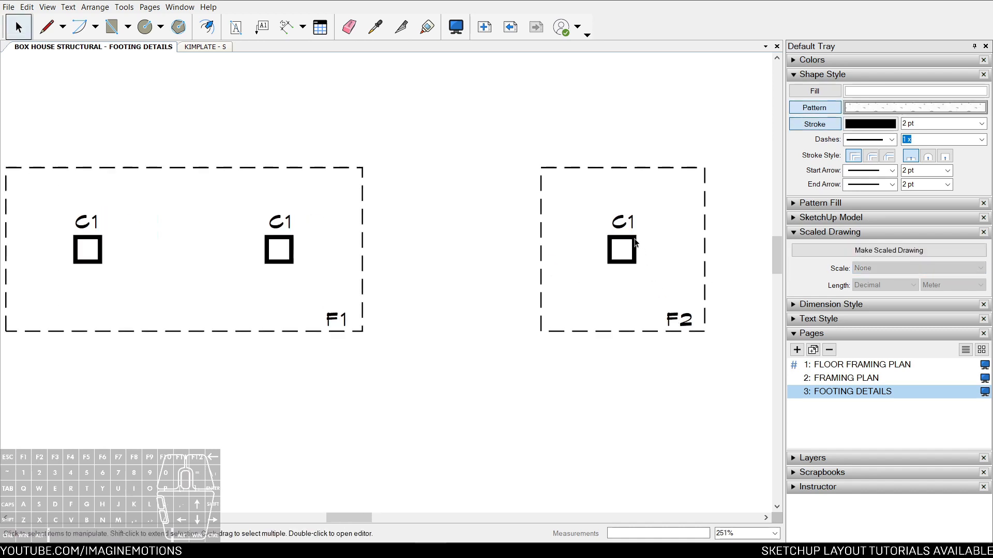
# Assign the 1 m:75 m (1:75) scale to the group of C1 labels
pyautogui.click(628, 223)
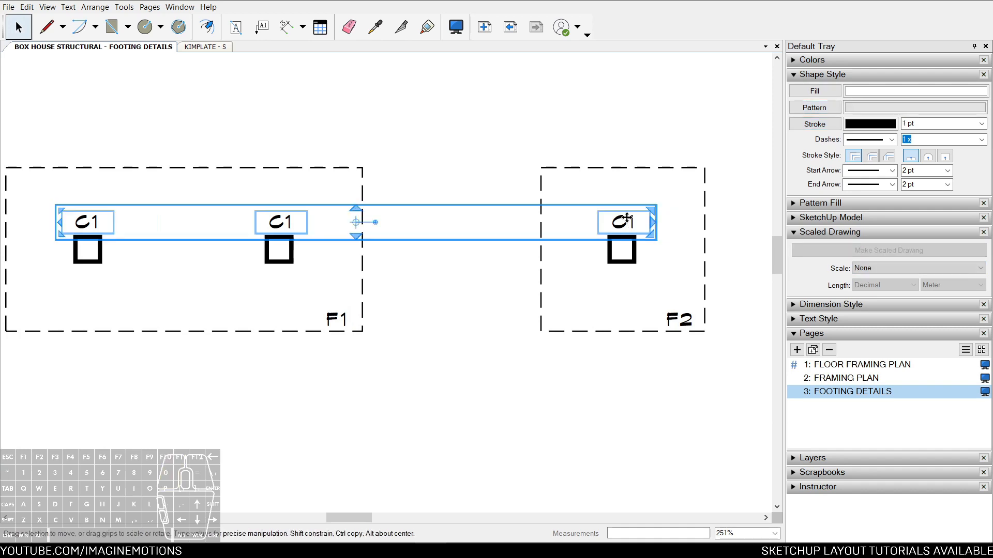
pyautogui.click(869, 266)
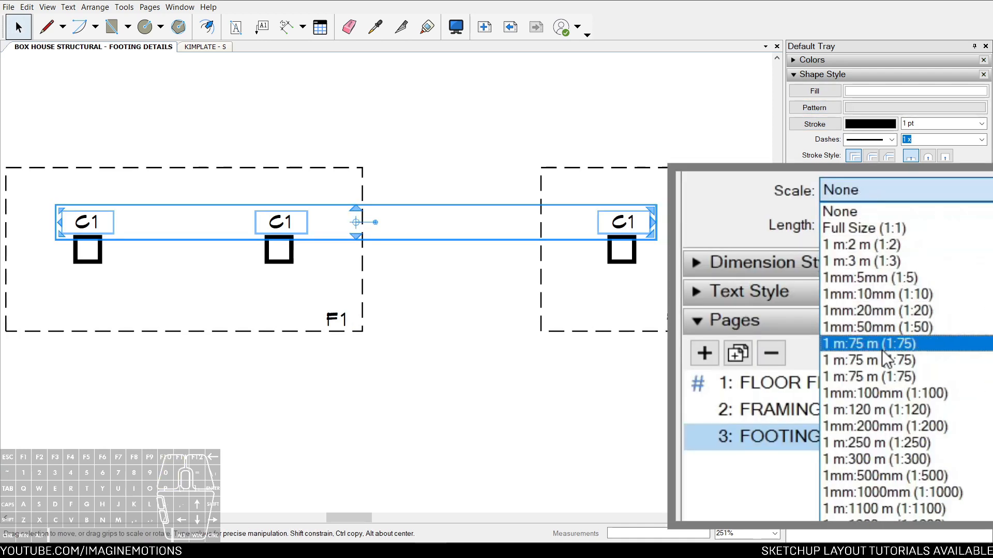
pyautogui.click(876, 345)
pyautogui.click(701, 350)
# Assign the 1 m:75 m (1:75) scale to the group of F1 and F2 labels
pyautogui.click(685, 319)
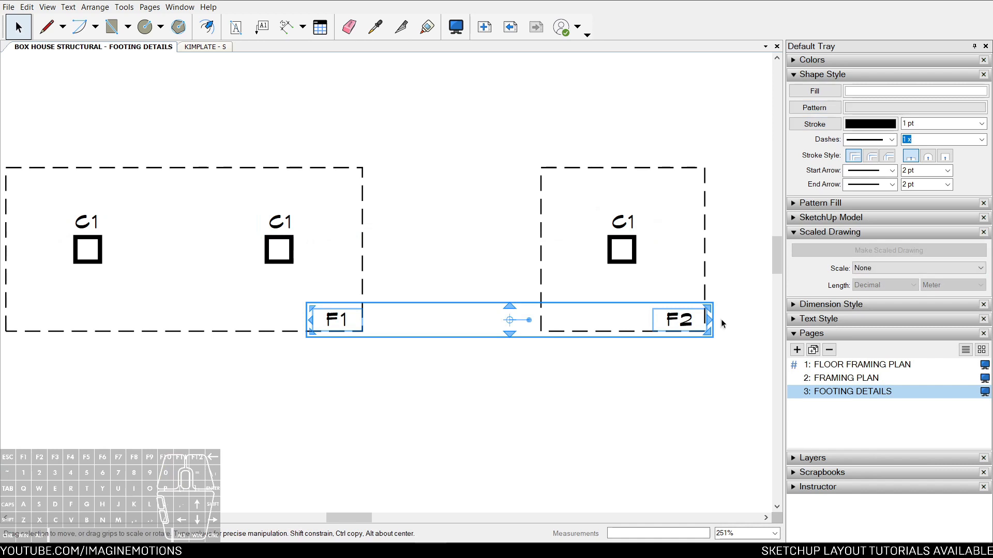
pyautogui.click(887, 273)
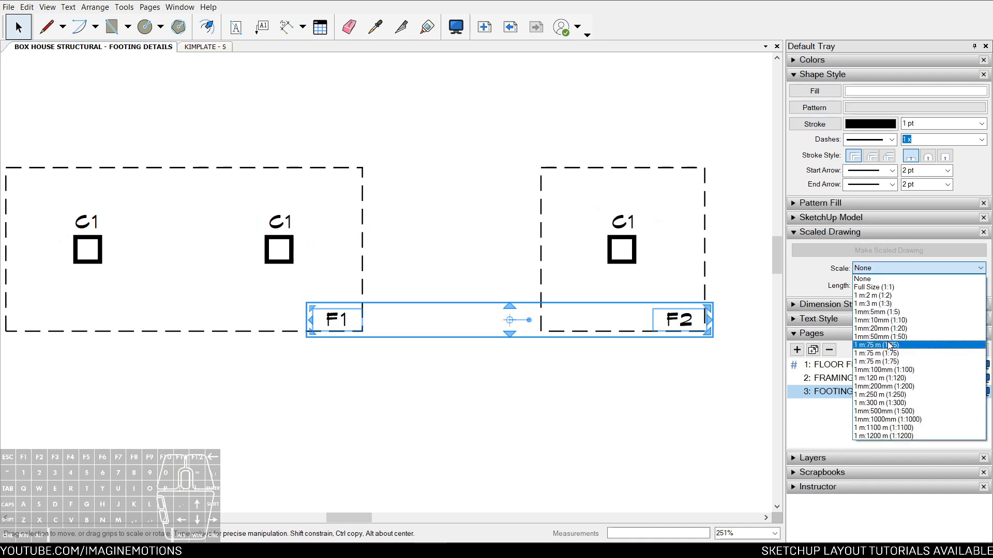
pyautogui.click(880, 348)
pyautogui.scroll(-3, 631, 320)
pyautogui.press('Escape')
# Select all footing outlines, columns and labels together and set their scale to 1mm:50mm (1:50)
pyautogui.moveTo(614, 337); pyautogui.dragTo(565, 318, button='middle')
pyautogui.press('z')
pyautogui.moveTo(574, 352); pyautogui.dragTo(579, 354)
pyautogui.moveTo(579, 355); pyautogui.dragTo(508, 342, button='middle')
pyautogui.press('space')
pyautogui.moveTo(615, 197); pyautogui.dragTo(216, 323)
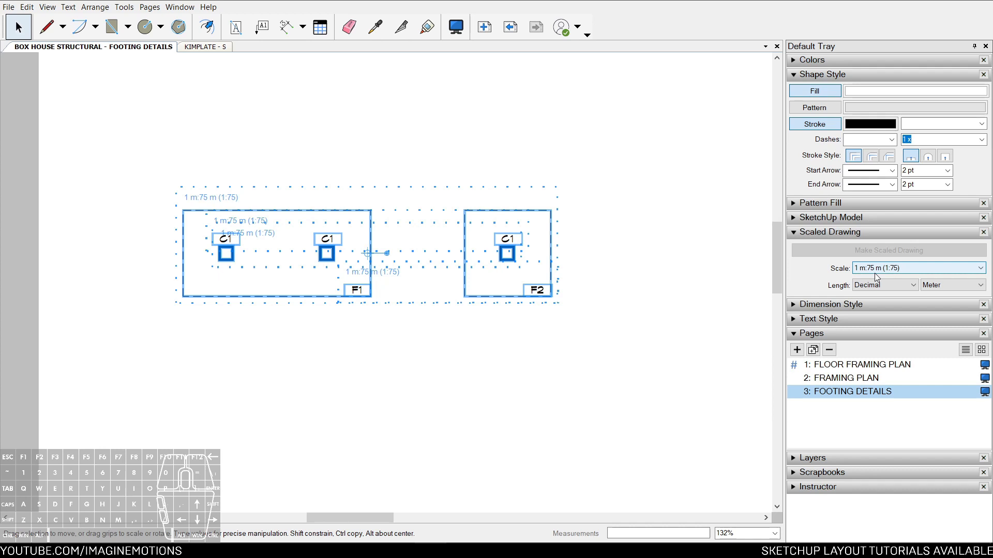
pyautogui.click(874, 269)
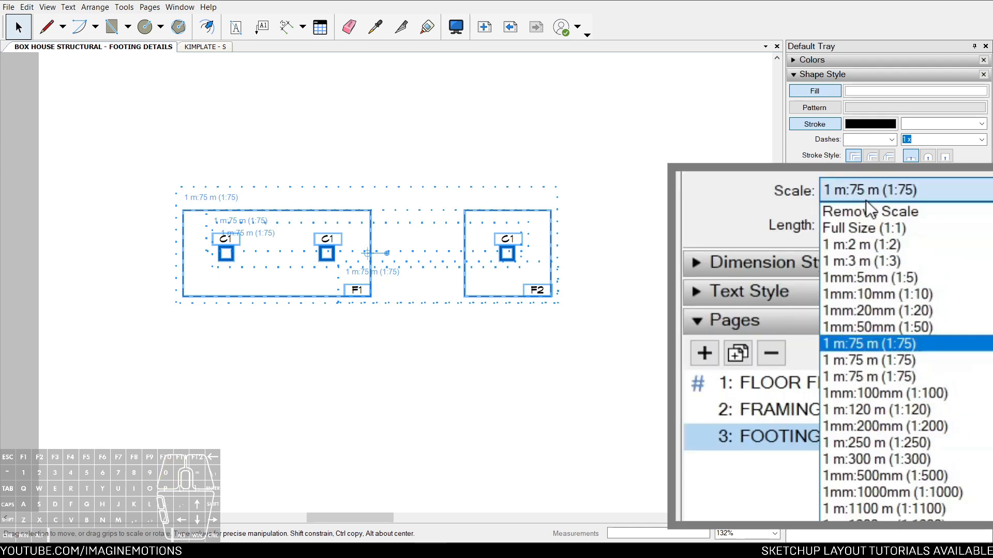
pyautogui.click(885, 326)
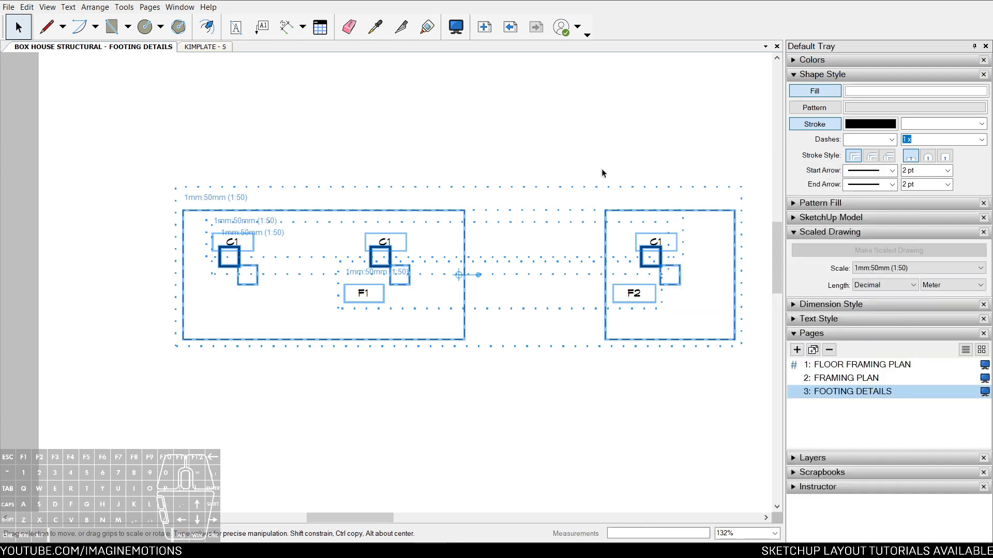
pyautogui.moveTo(606, 169); pyautogui.dragTo(526, 195, button='middle')
pyautogui.press('z')
pyautogui.moveTo(442, 414); pyautogui.dragTo(479, 312)
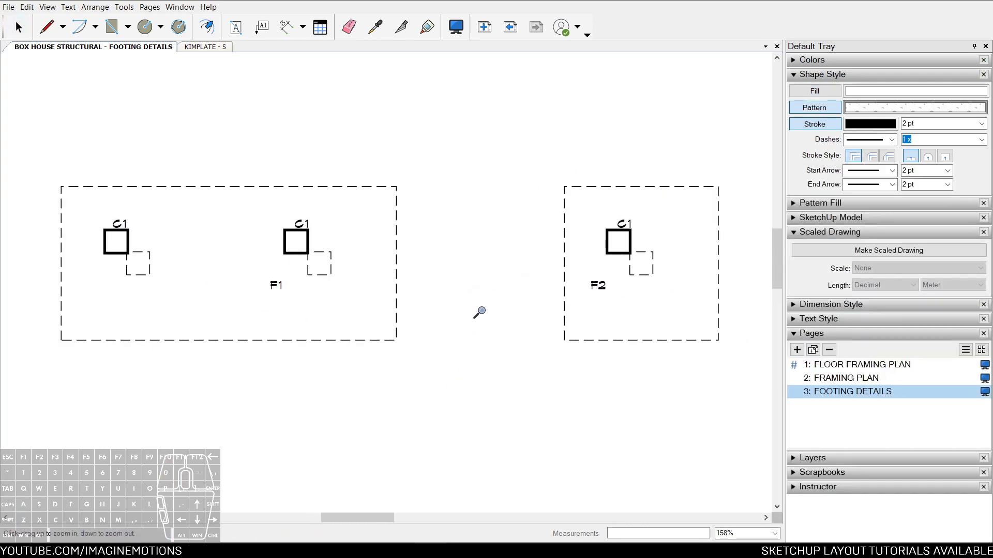
pyautogui.moveTo(480, 310); pyautogui.dragTo(473, 333, button='middle')
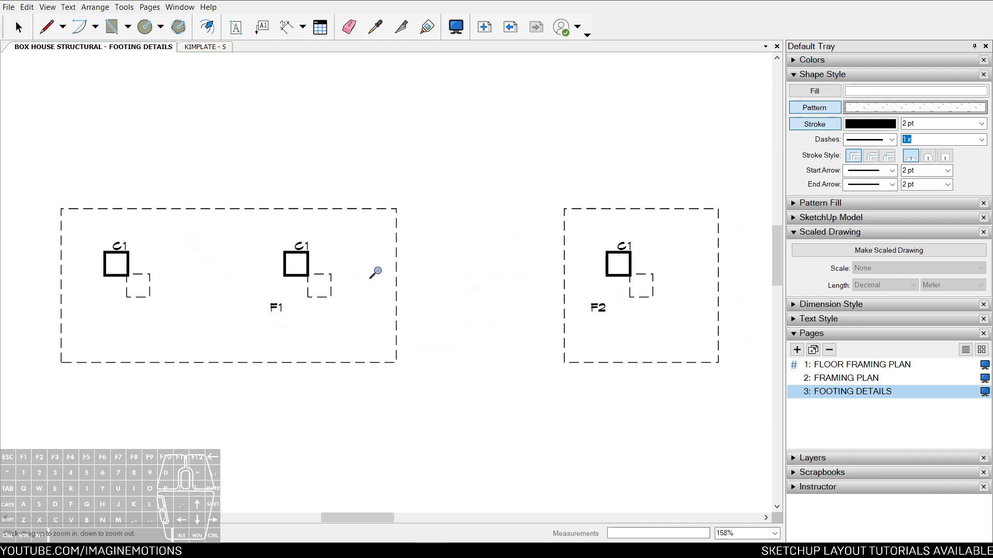
# Inspect the rescaled footings, columns and labels, and undo the scale changes made to them
pyautogui.press('space')
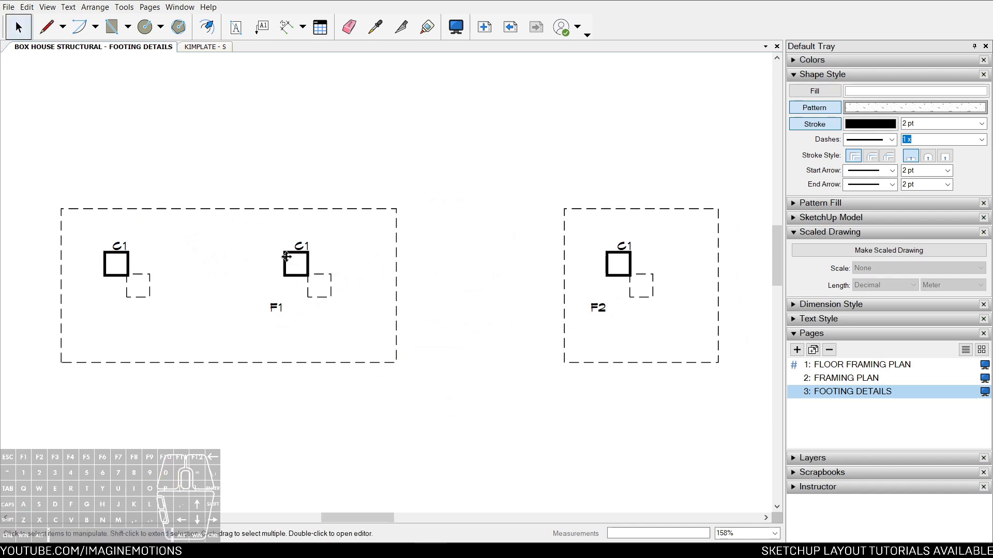
pyautogui.click(283, 267)
pyautogui.press('Escape')
pyautogui.moveTo(679, 163); pyautogui.dragTo(318, 375)
pyautogui.scroll(3, 110, 235)
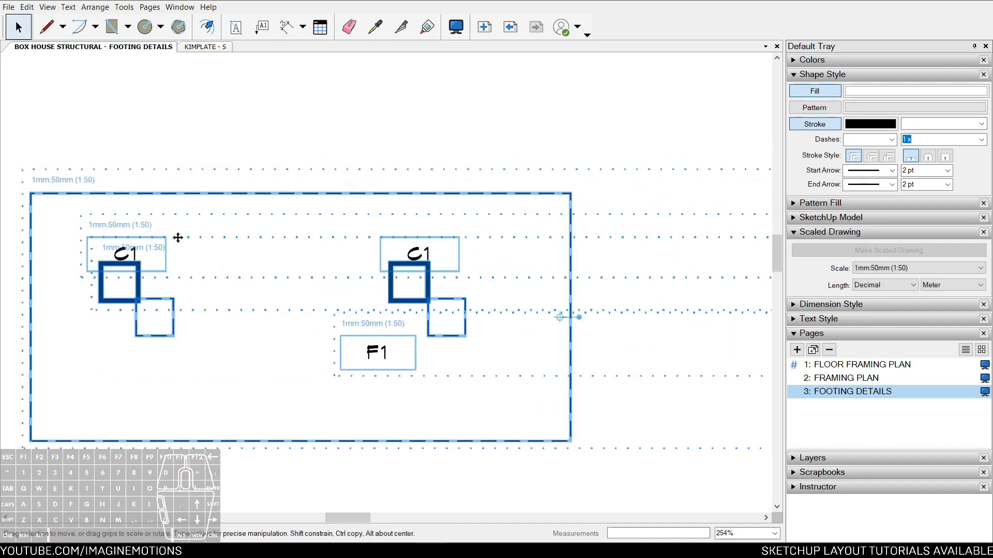
pyautogui.press('z')
pyautogui.scroll(-5, 461, 173)
pyautogui.press('space')
pyautogui.moveTo(473, 189); pyautogui.dragTo(395, 247, button='middle')
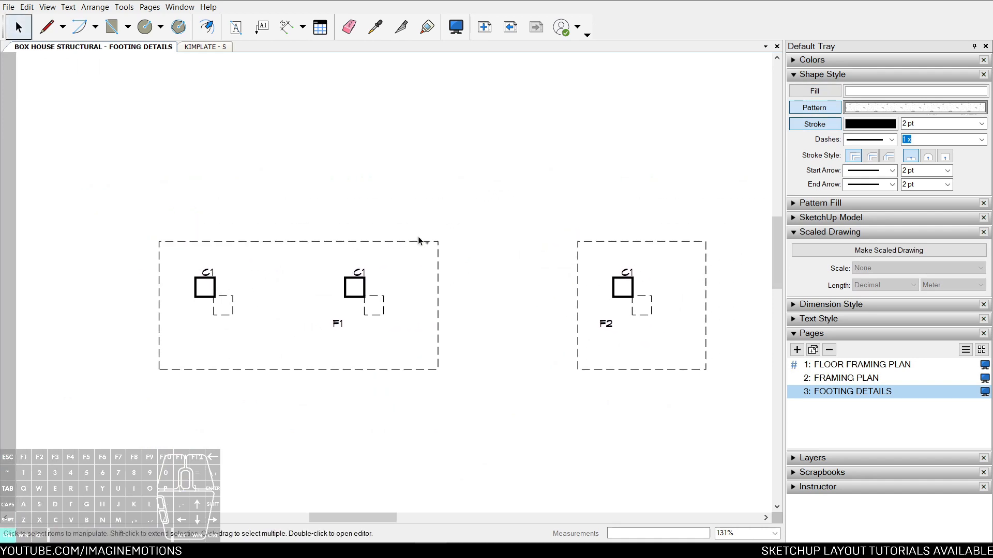
pyautogui.hotkey('ctrl', 'z')
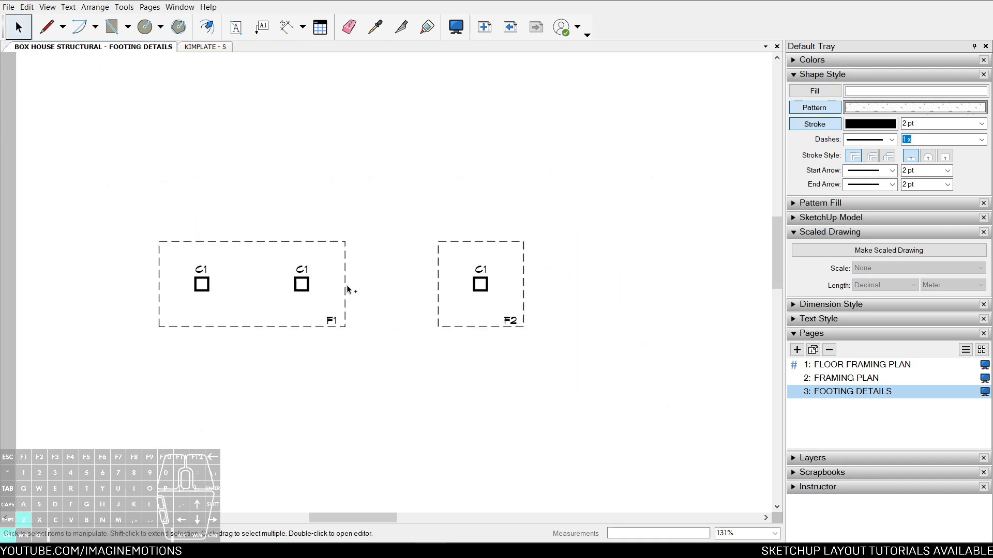
# Check which scale is assigned to the footing outlines, the columns, the F1/F2 labels and the C1 labels
pyautogui.scroll(3, 272, 308)
pyautogui.click(401, 211)
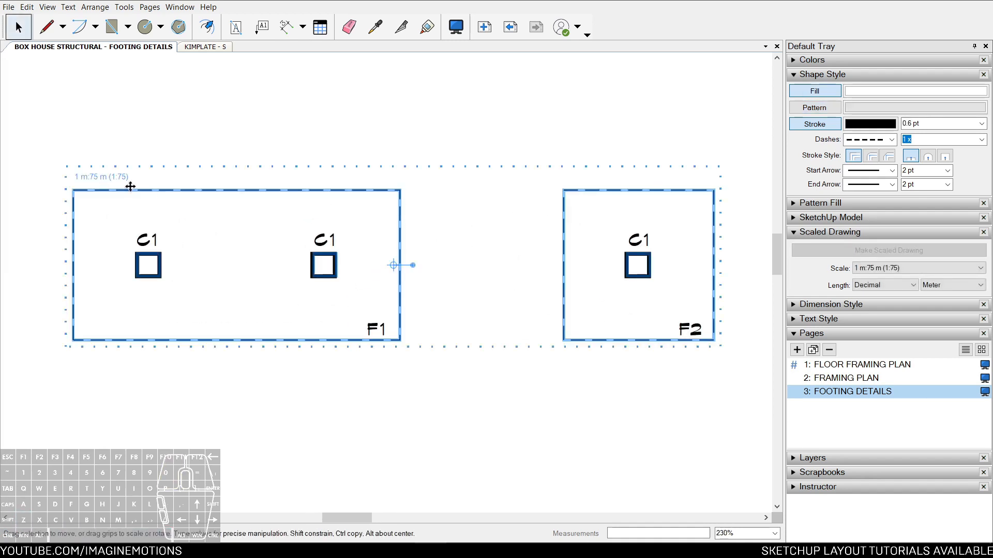
pyautogui.click(155, 257)
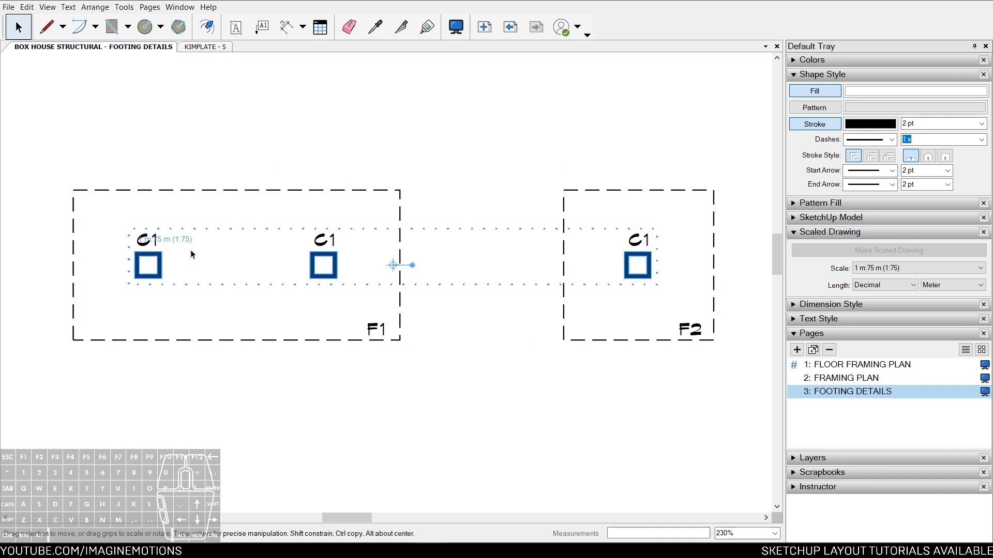
pyautogui.click(371, 327)
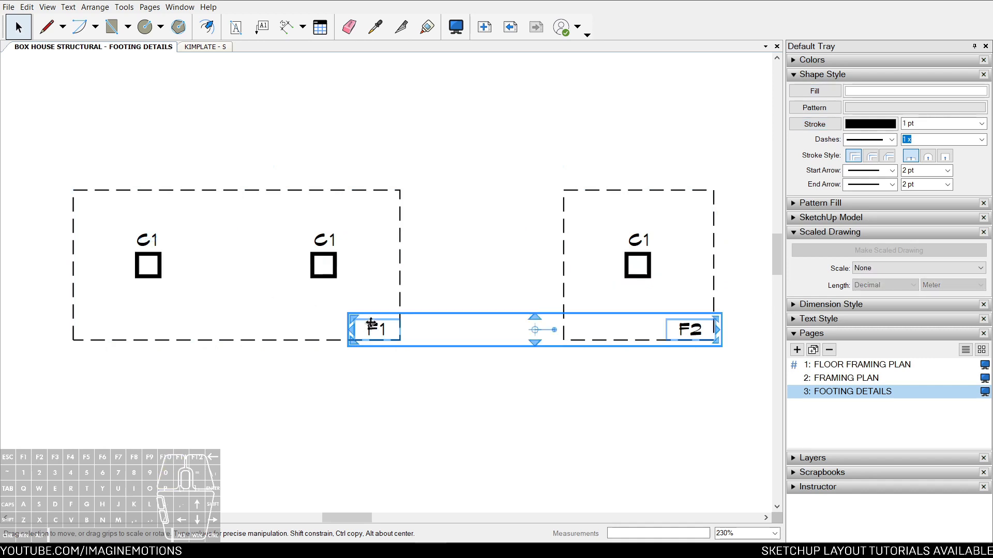
pyautogui.click(324, 240)
pyautogui.scroll(-2, 477, 240)
pyautogui.moveTo(477, 241); pyautogui.dragTo(409, 245, button='middle')
pyautogui.press('Escape')
pyautogui.scroll(-3, 547, 216)
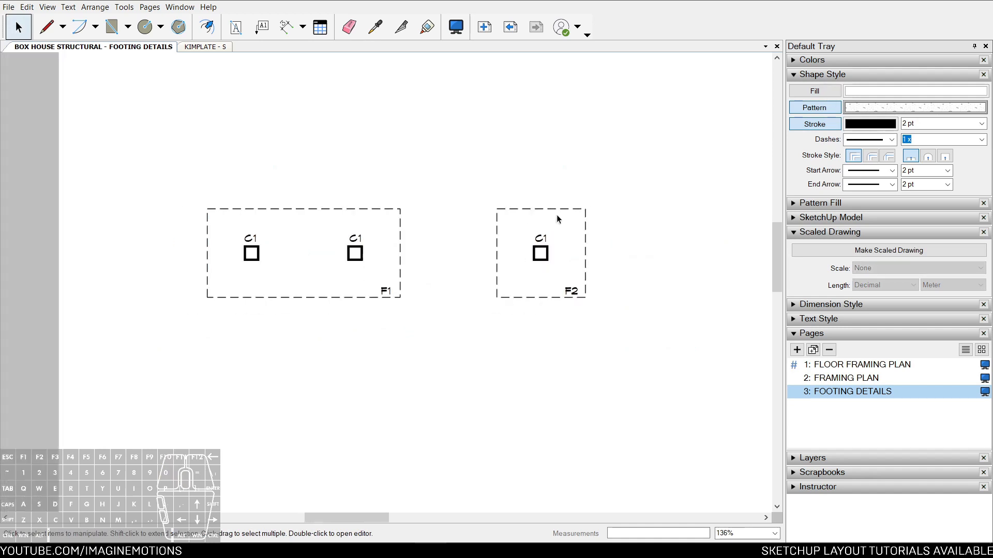
# Combine all footing outlines, columns and C1, F1 and F2 labels into one group
pyautogui.moveTo(661, 169); pyautogui.dragTo(176, 350)
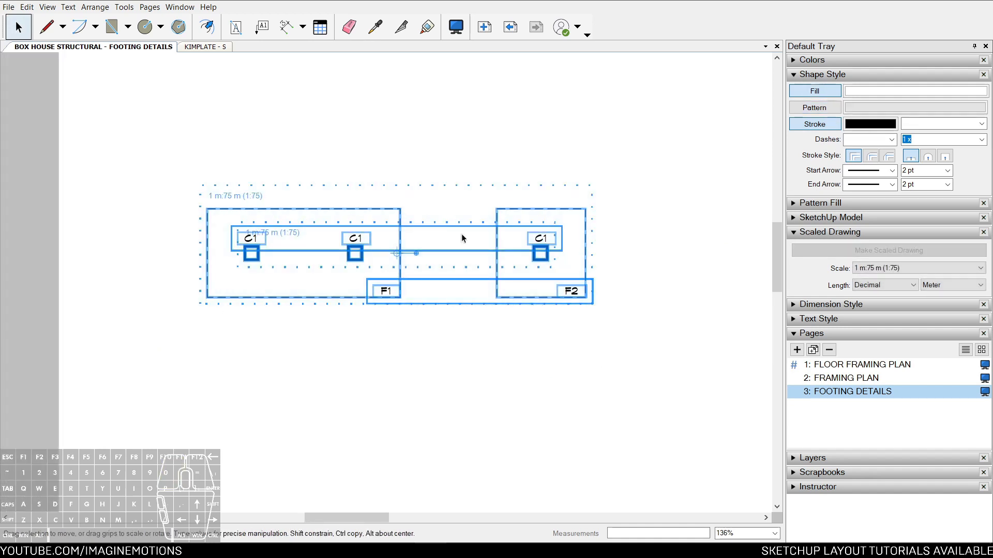
pyautogui.rightClick(365, 253)
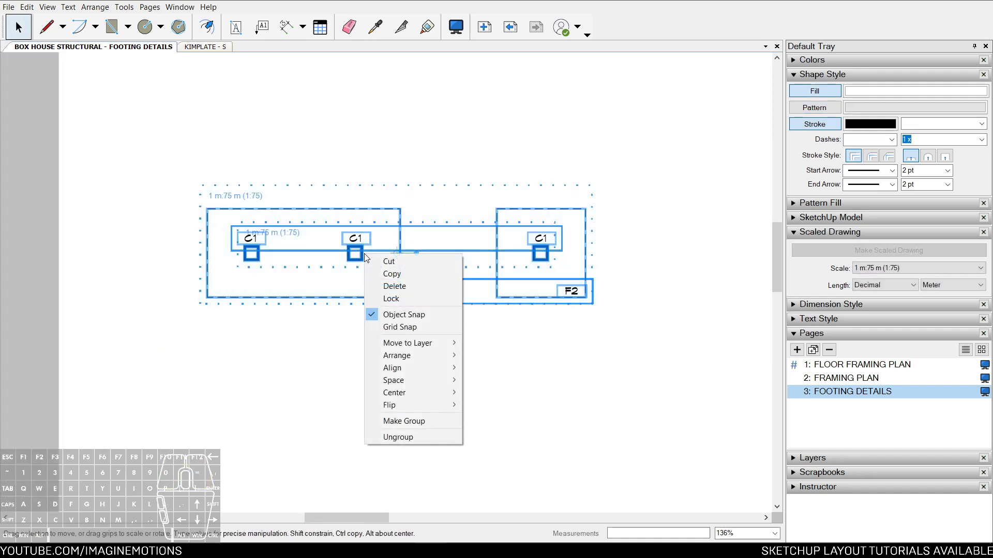
pyautogui.click(394, 422)
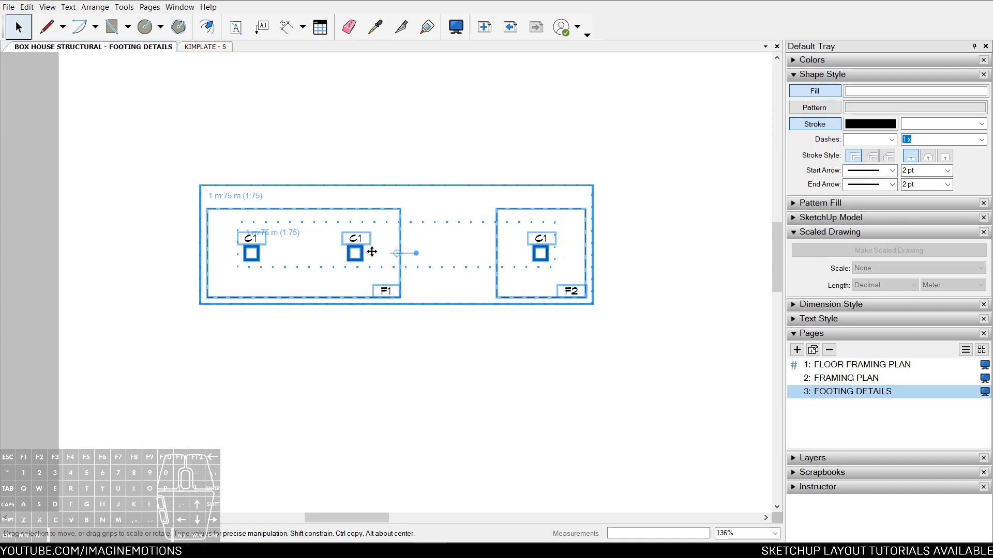
pyautogui.scroll(2, 433, 241)
pyautogui.scroll(1, 434, 244)
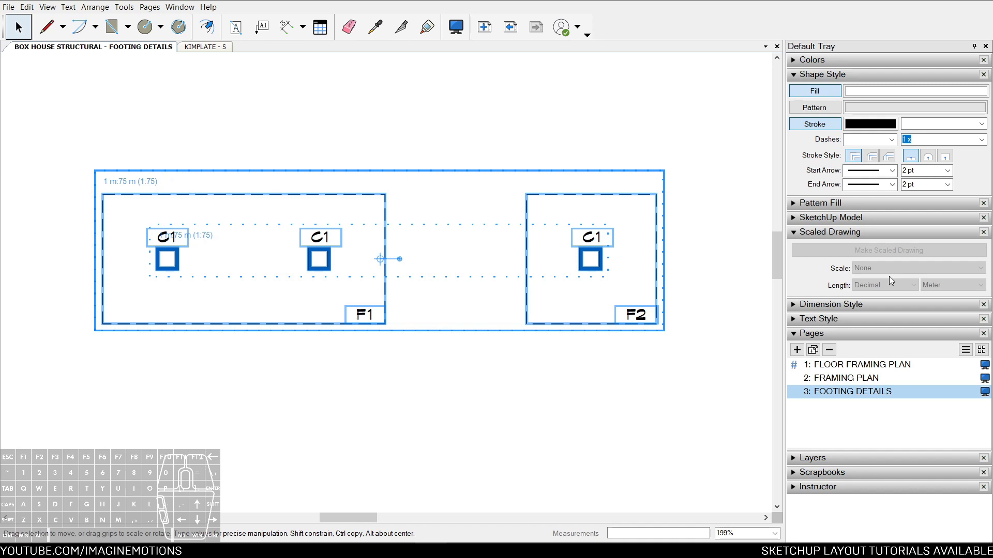
pyautogui.click(509, 351)
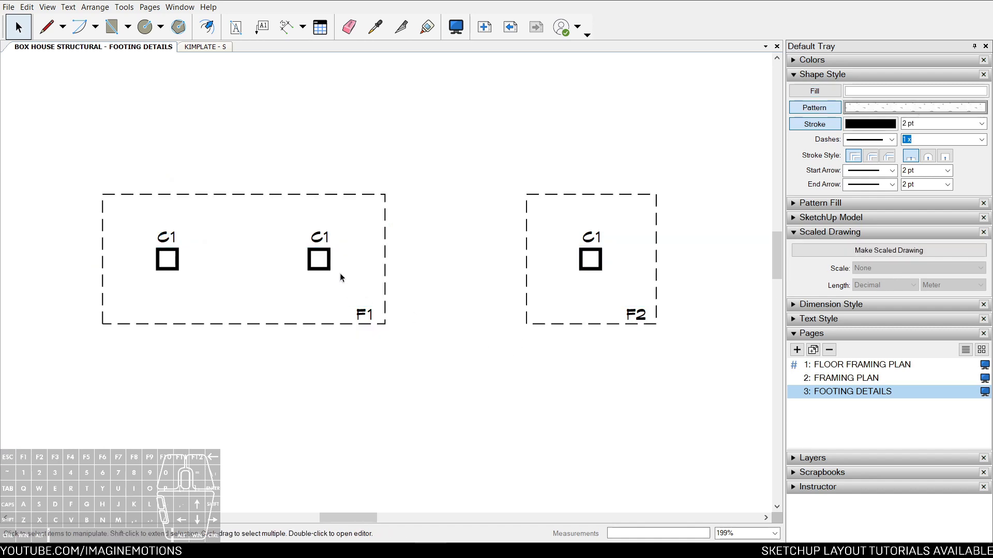
# Open the new group and remove the 1:75 scale from the columns inside it
pyautogui.click(325, 256)
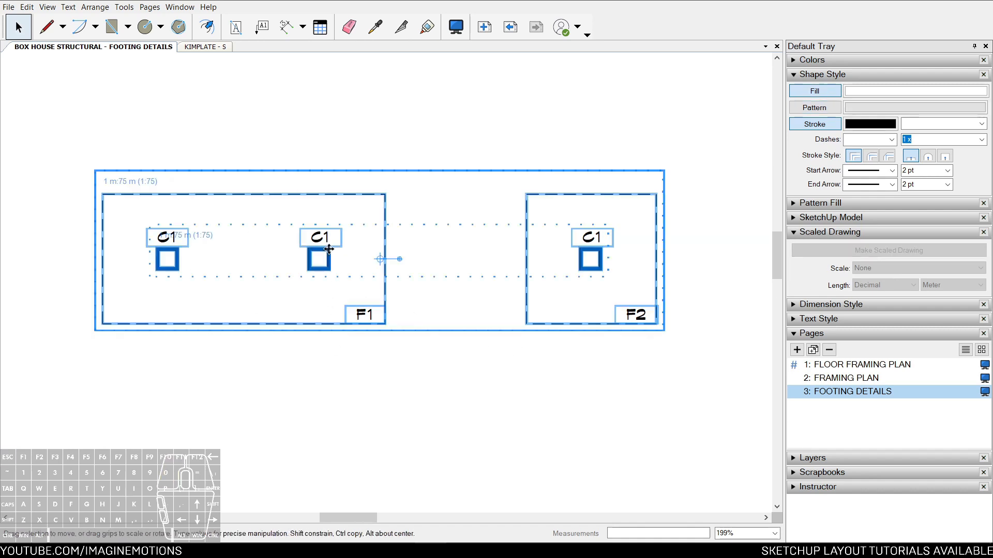
pyautogui.doubleClick(325, 256)
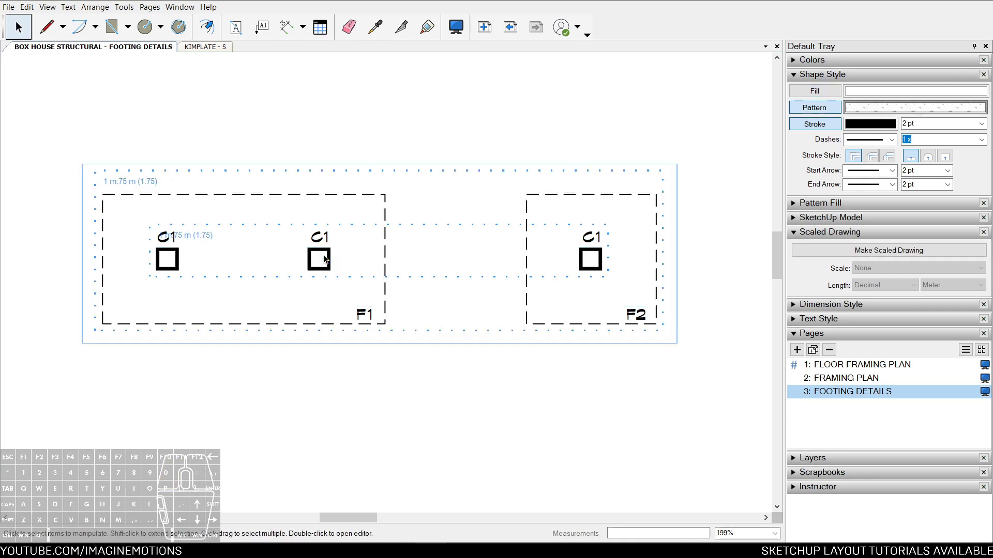
pyautogui.rightClick(324, 258)
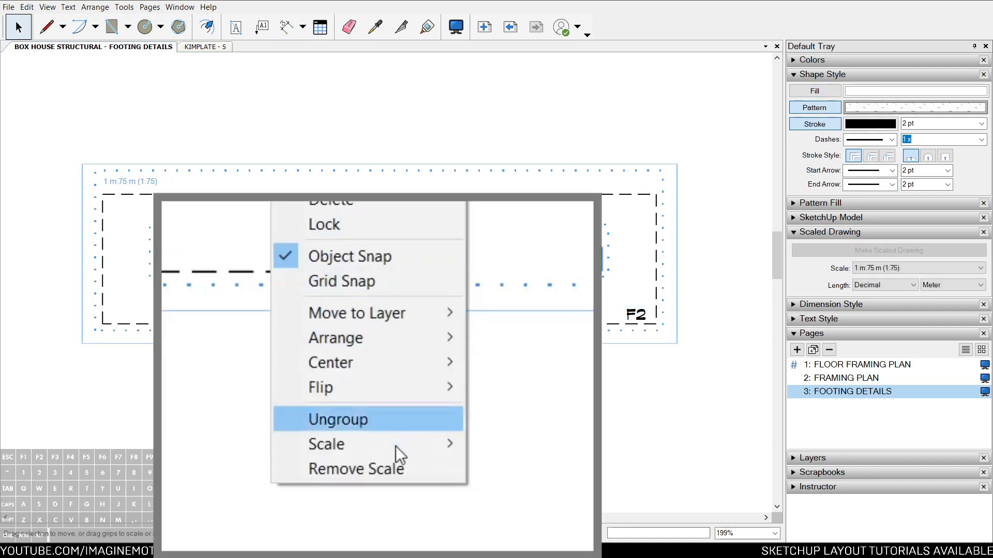
pyautogui.click(389, 467)
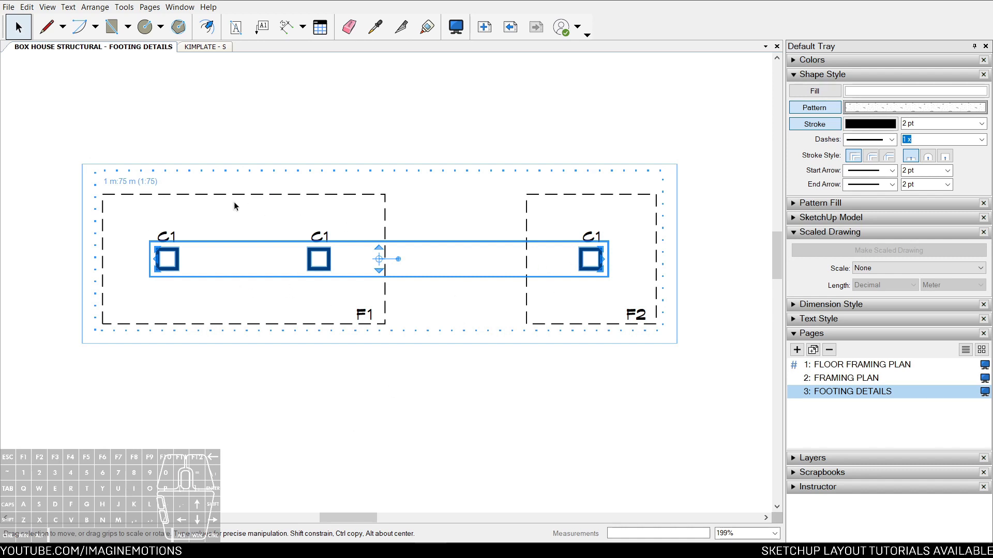
# Remove the 1:75 scale from the dashed footing outlines inside the group and exit the group
pyautogui.click(197, 195)
pyautogui.rightClick(196, 195)
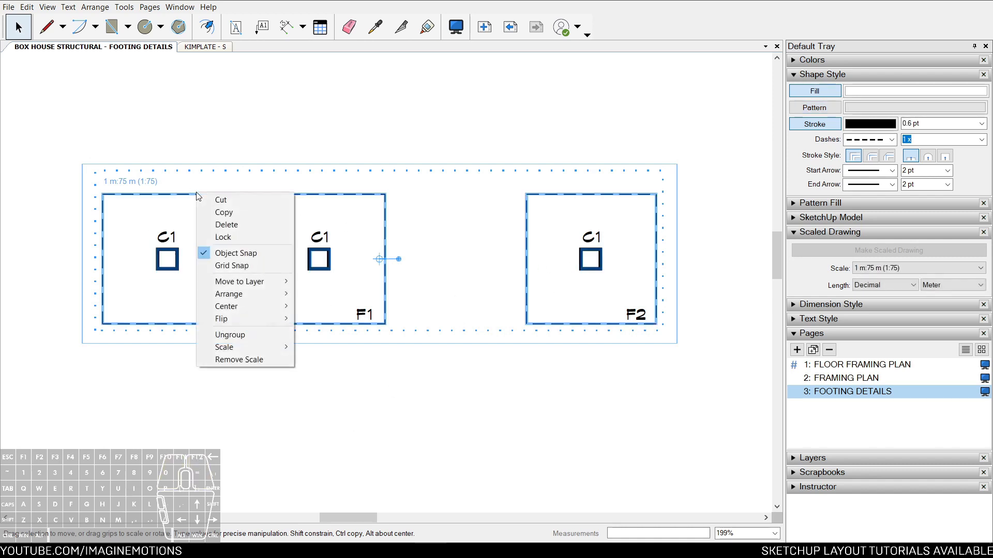
pyautogui.click(258, 365)
pyautogui.click(276, 402)
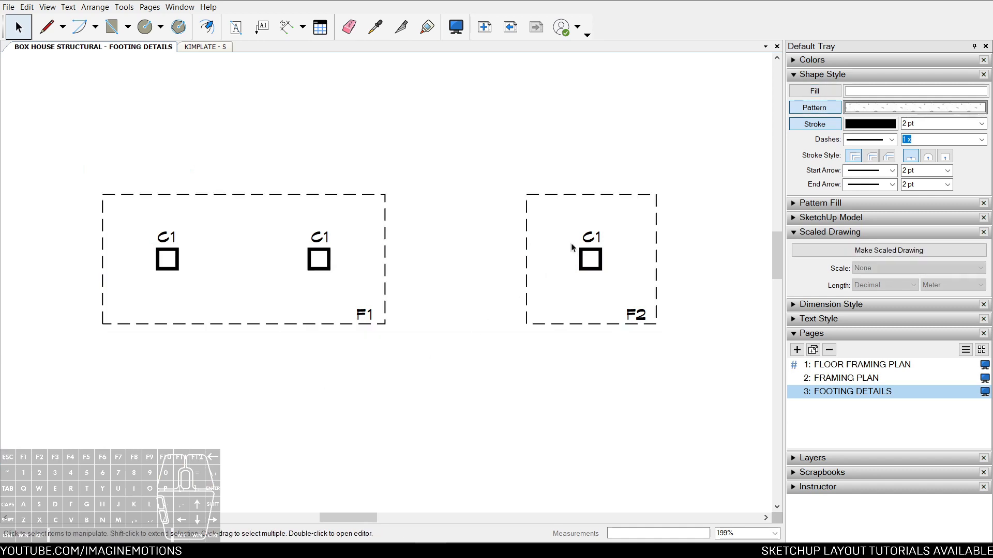
# Assign the 1 m:75 m (1:75) scale to the whole footing group
pyautogui.click(526, 211)
pyautogui.scroll(-2, 444, 274)
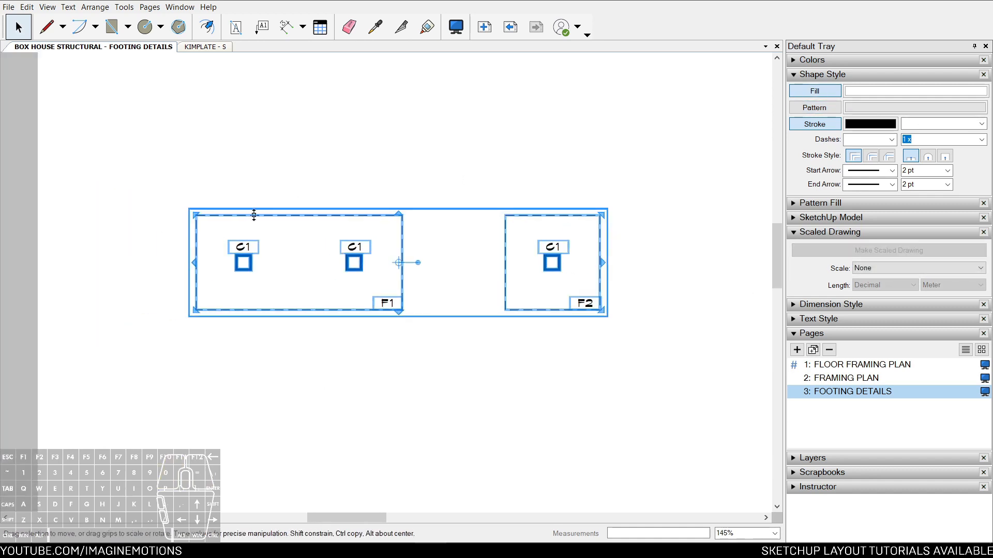
pyautogui.press('z')
pyautogui.moveTo(433, 348); pyautogui.dragTo(446, 254)
pyautogui.press('space')
pyautogui.scroll(-1, 446, 253)
pyautogui.press('z')
pyautogui.moveTo(449, 165); pyautogui.dragTo(449, 197)
pyautogui.press('space')
pyautogui.click(394, 220)
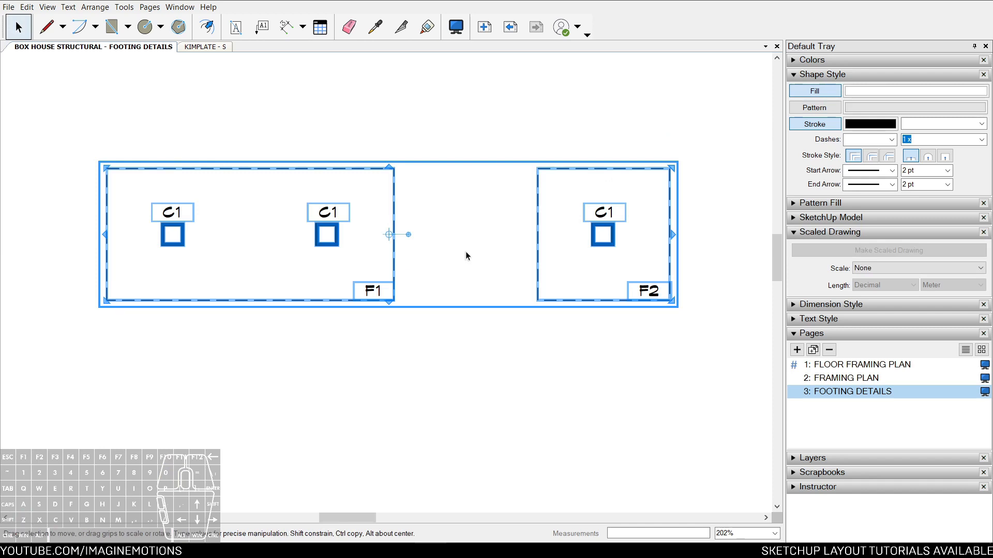
pyautogui.click(874, 274)
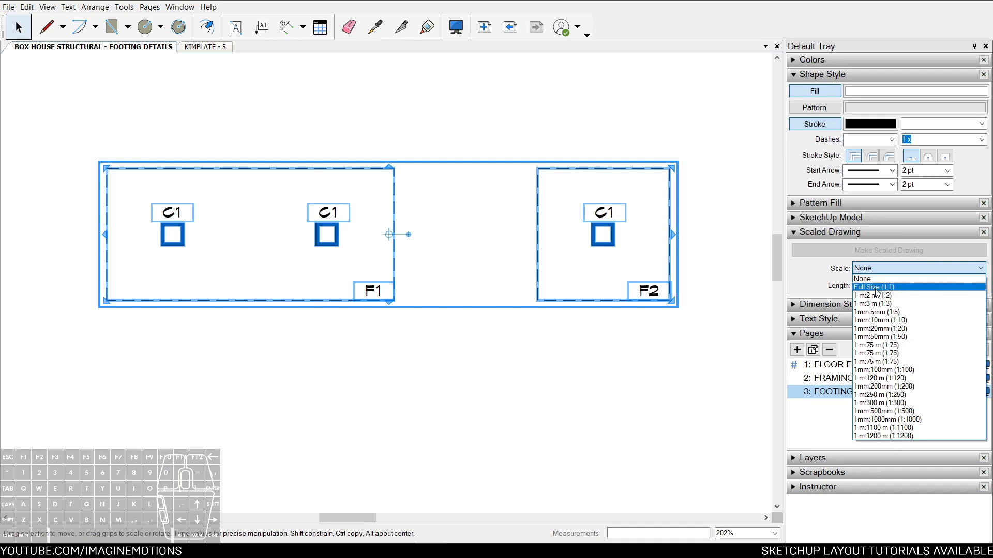
pyautogui.click(876, 353)
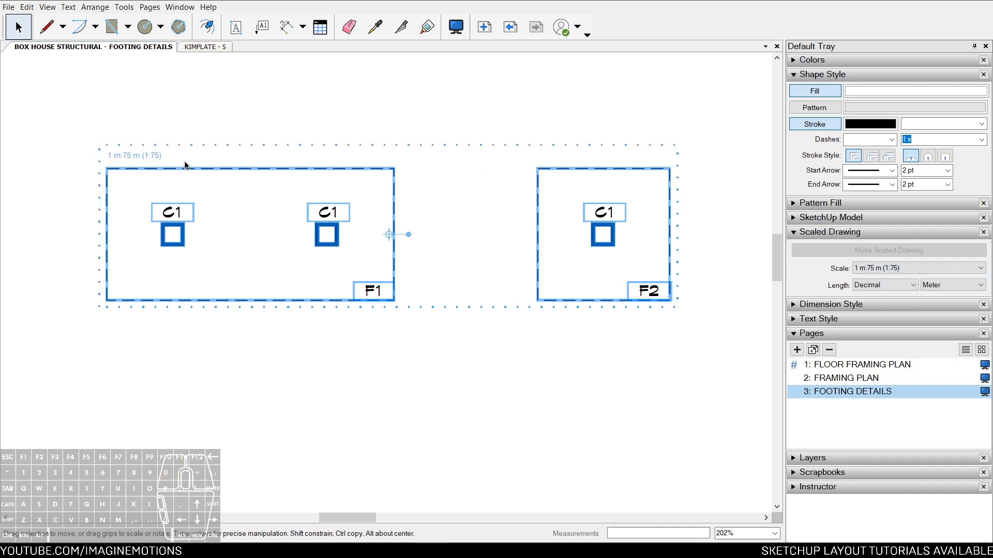
# Change the scale of the footing group to 1mm:50mm (1:50) and check how it fits the page
pyautogui.moveTo(508, 244); pyautogui.dragTo(469, 244, button='middle')
pyautogui.click(885, 270)
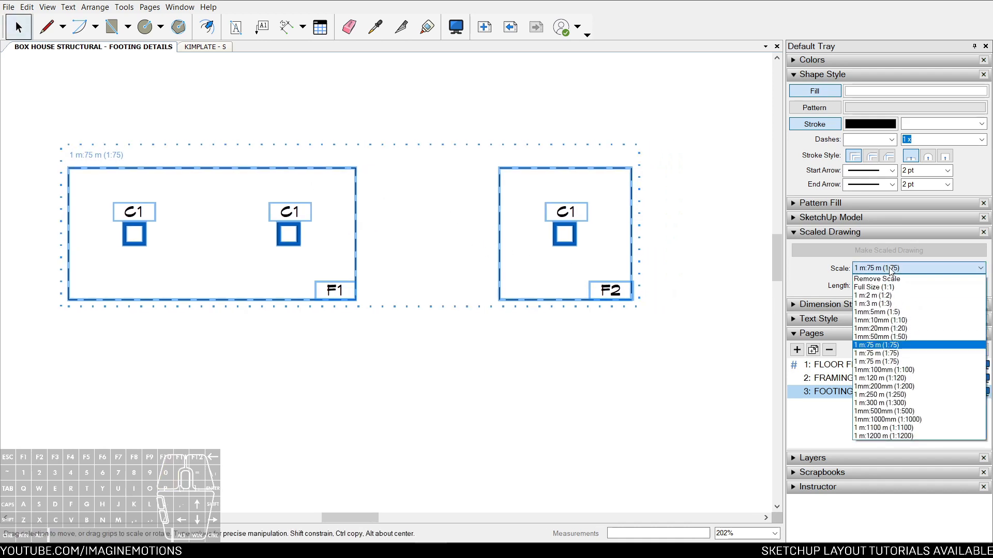
pyautogui.click(896, 337)
pyautogui.scroll(-6, 463, 274)
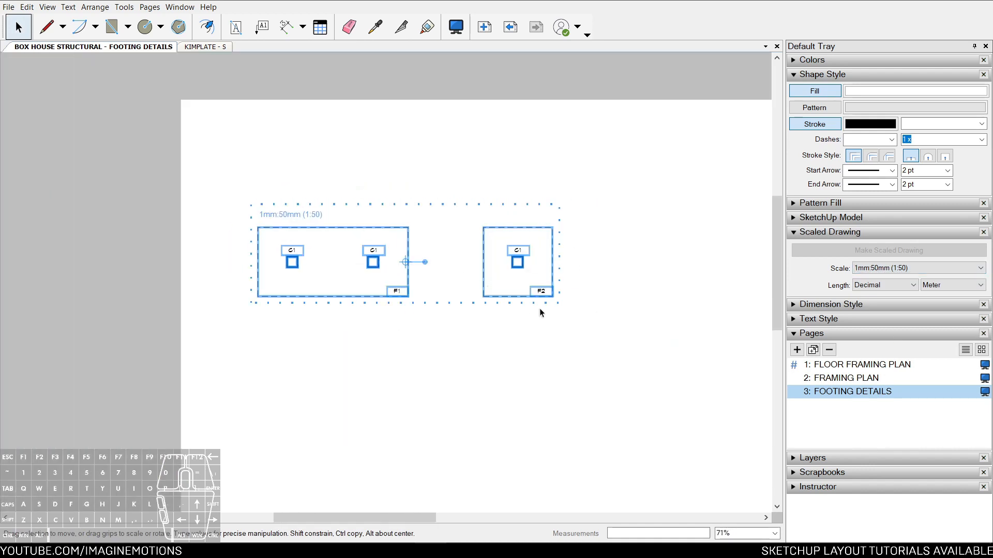
pyautogui.click(576, 280)
pyautogui.scroll(1, 576, 279)
pyautogui.moveTo(576, 280); pyautogui.dragTo(524, 255, button='middle')
pyautogui.click(490, 242)
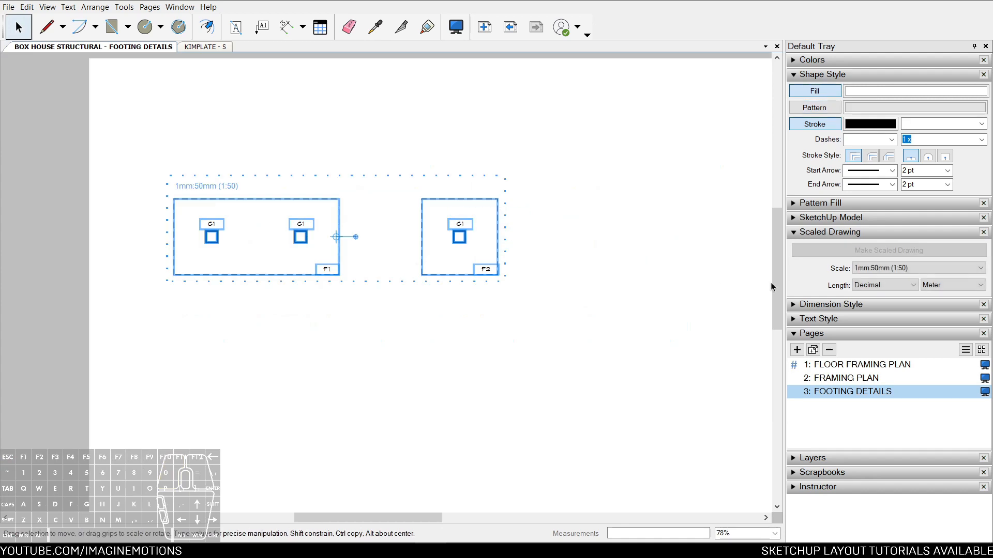
# Try the footing group at the 1mm:20mm (1:20) scale and check its fit on the page
pyautogui.click(889, 268)
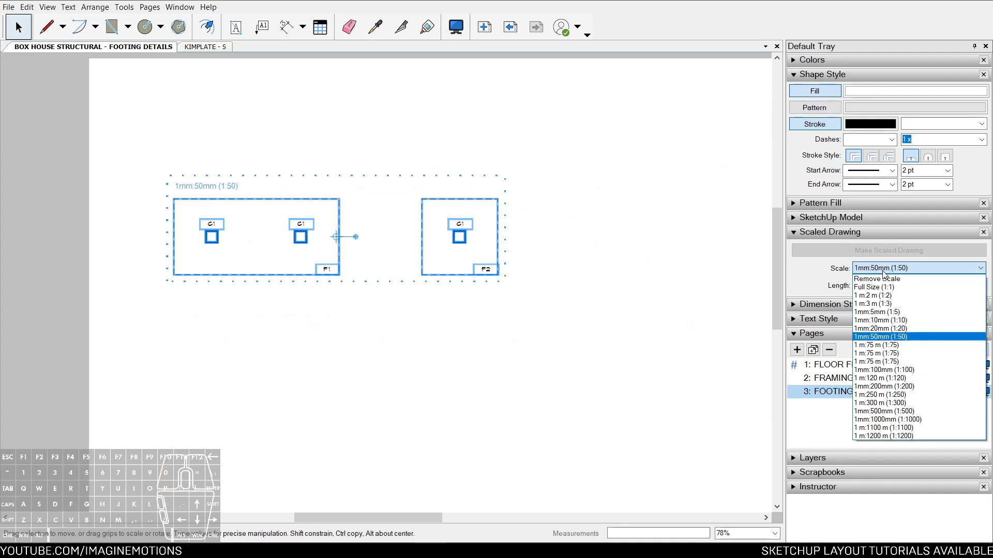
pyautogui.click(882, 329)
pyautogui.scroll(-2, 531, 277)
pyautogui.moveTo(532, 277); pyautogui.dragTo(321, 228, button='middle')
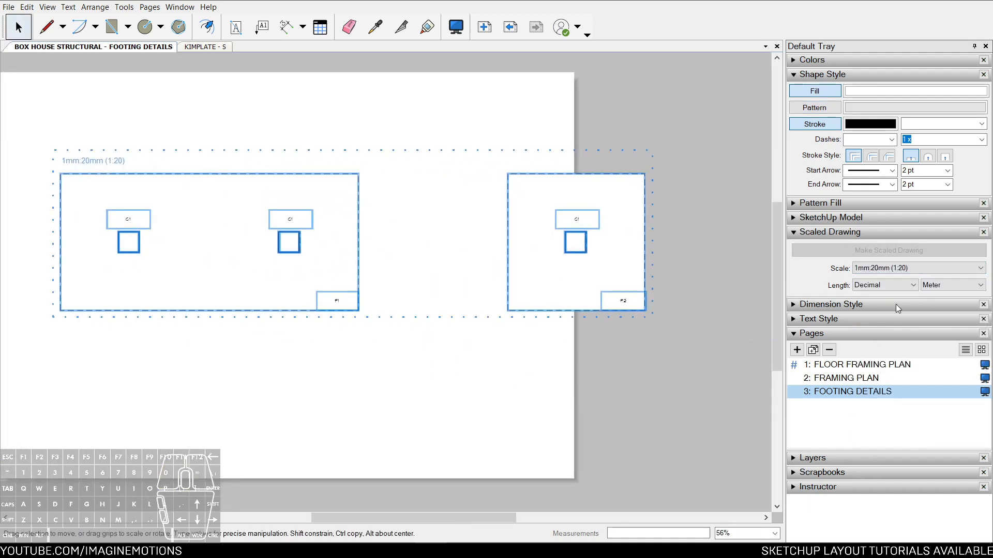
pyautogui.scroll(3, 292, 215)
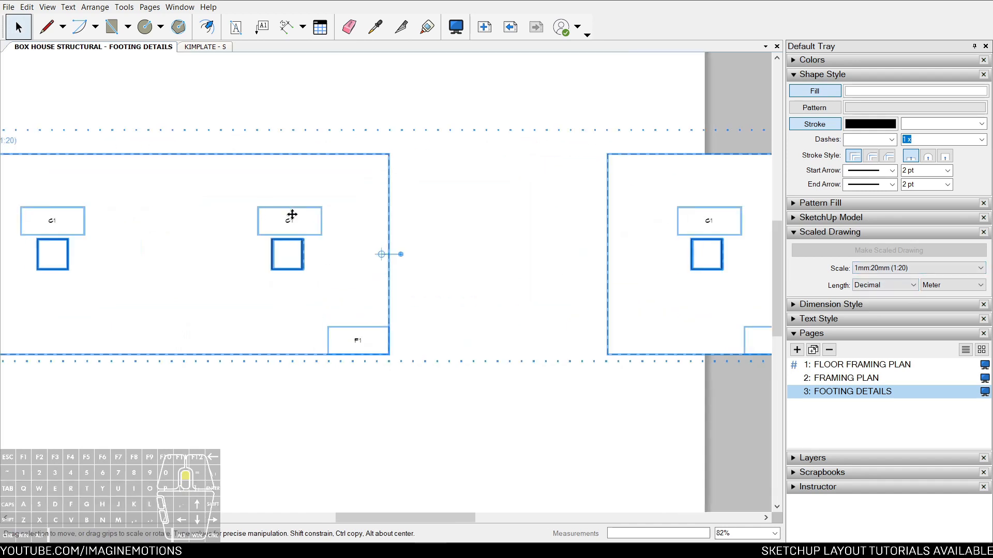
pyautogui.scroll(2, 292, 214)
pyautogui.scroll(-2, 292, 214)
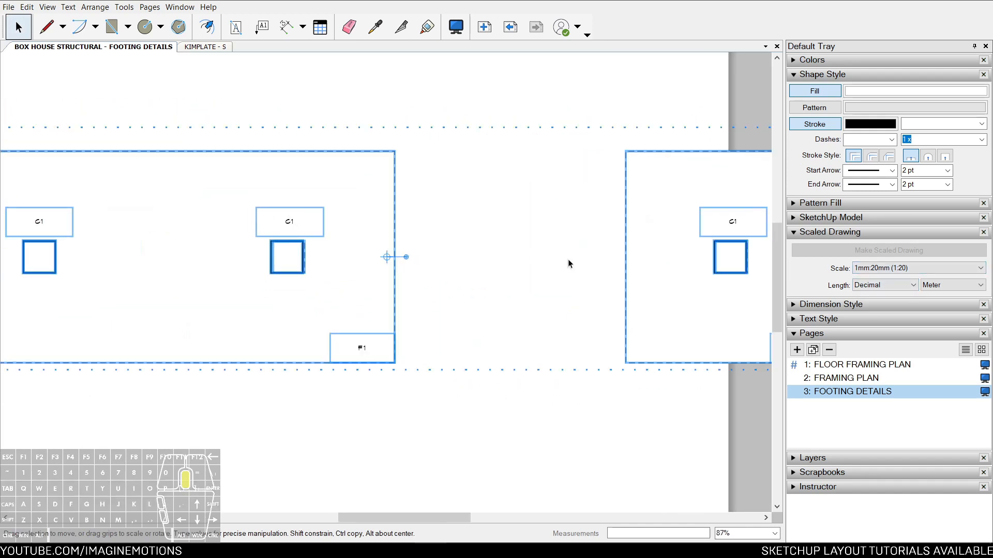
pyautogui.moveTo(567, 259); pyautogui.dragTo(402, 264, button='middle')
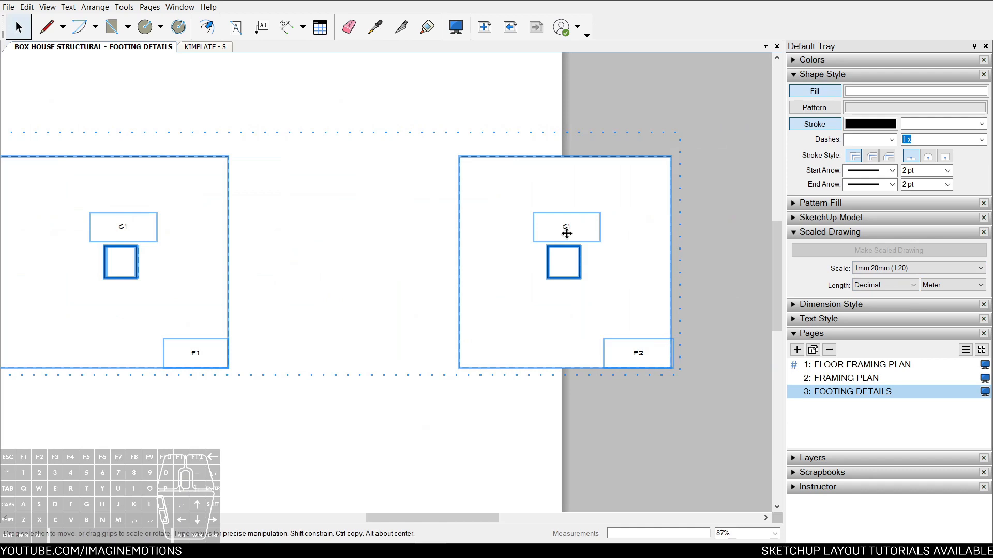
# Return the footing group to the 1mm:50mm (1:50) scale and deselect it
pyautogui.click(879, 272)
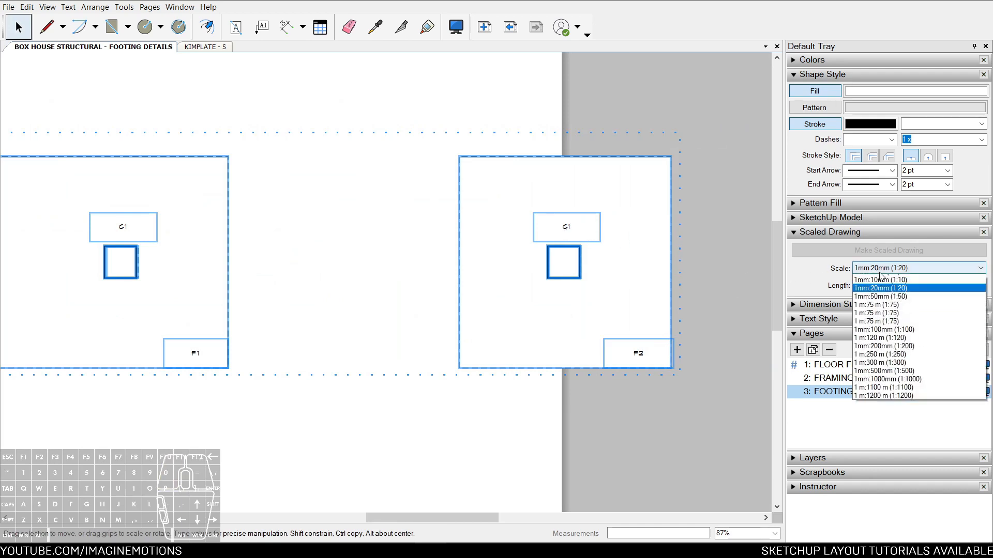
pyautogui.click(880, 297)
pyautogui.scroll(-1, 273, 211)
pyautogui.moveTo(275, 211); pyautogui.dragTo(694, 310, button='middle')
pyautogui.scroll(4, 495, 325)
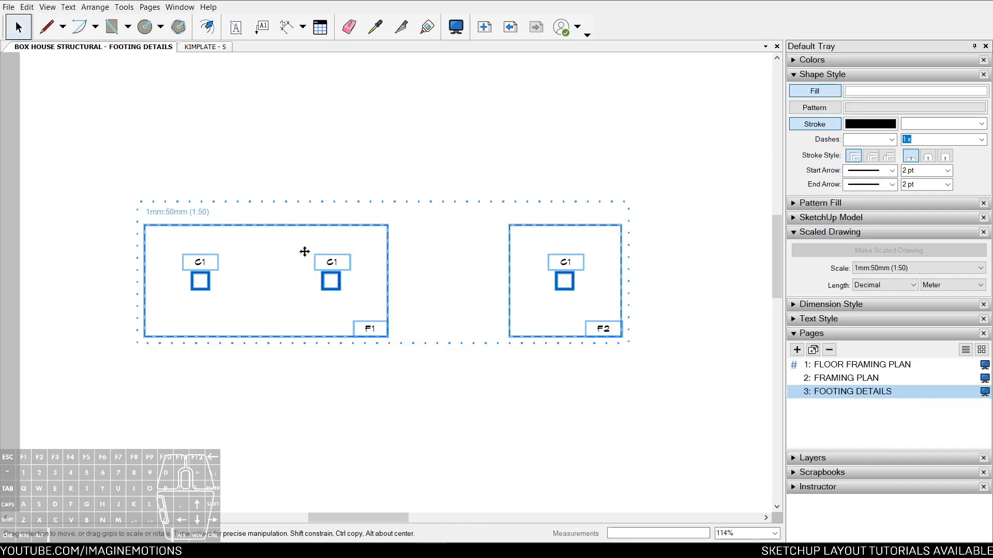
pyautogui.click(195, 279)
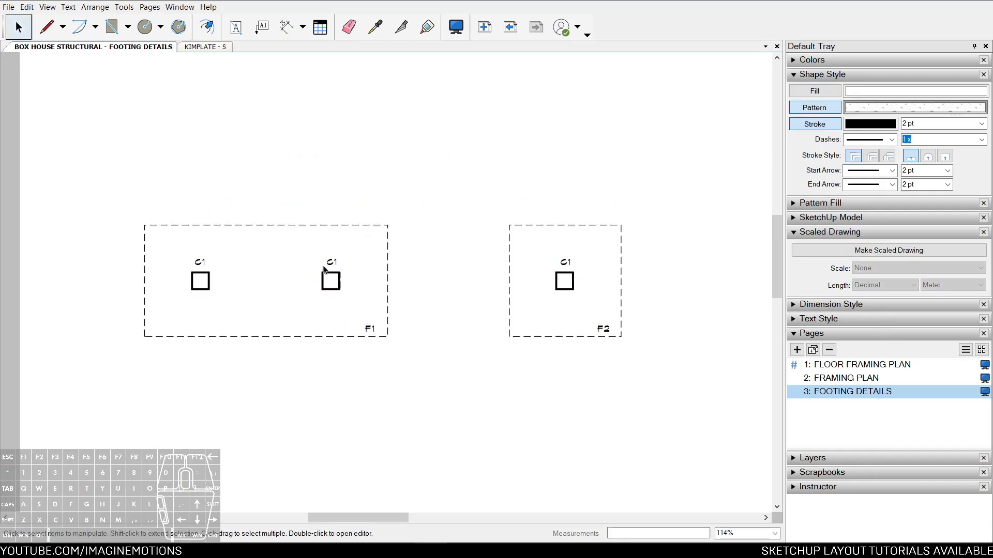
# Dimension the overall width of footing F1, placing the dimension line above the footing
pyautogui.press('d')
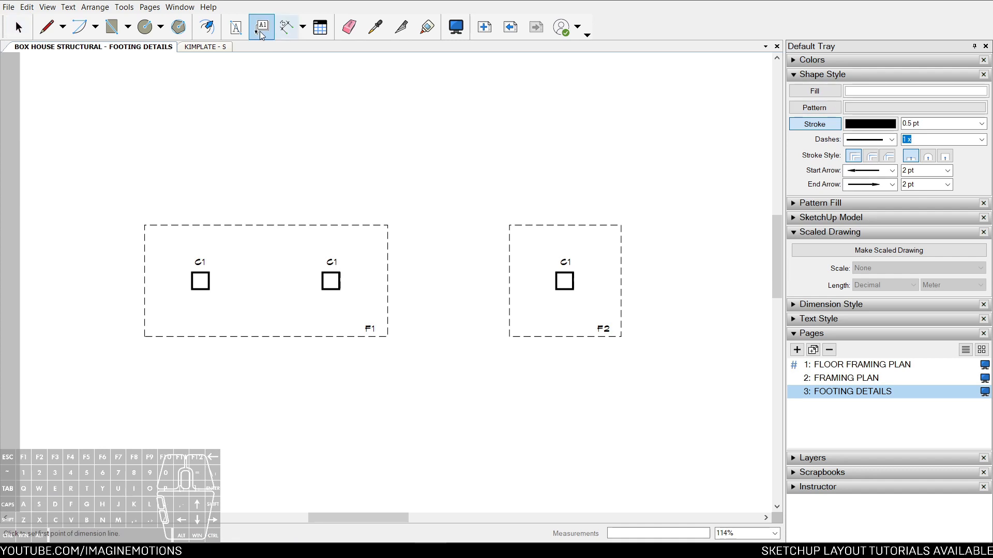
pyautogui.scroll(4, 308, 230)
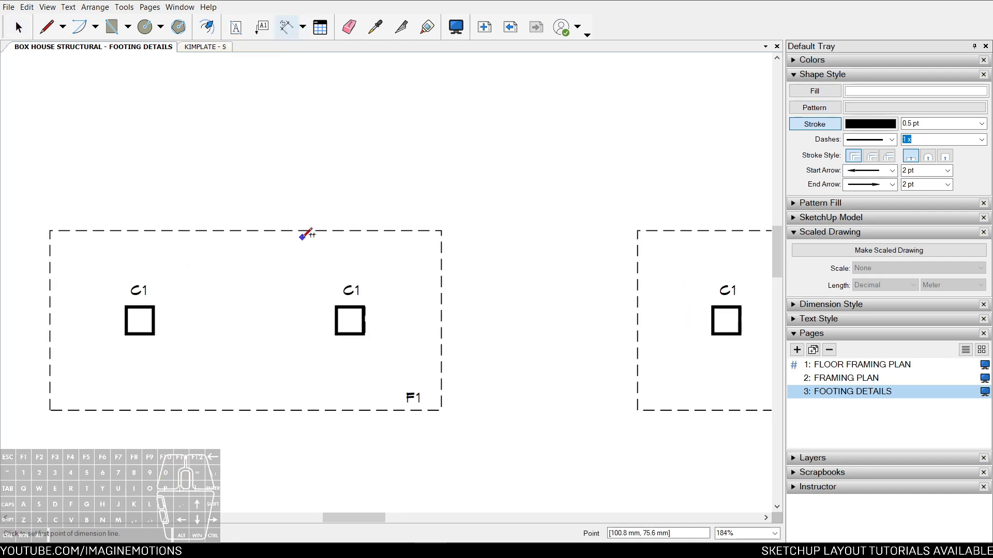
pyautogui.click(465, 227)
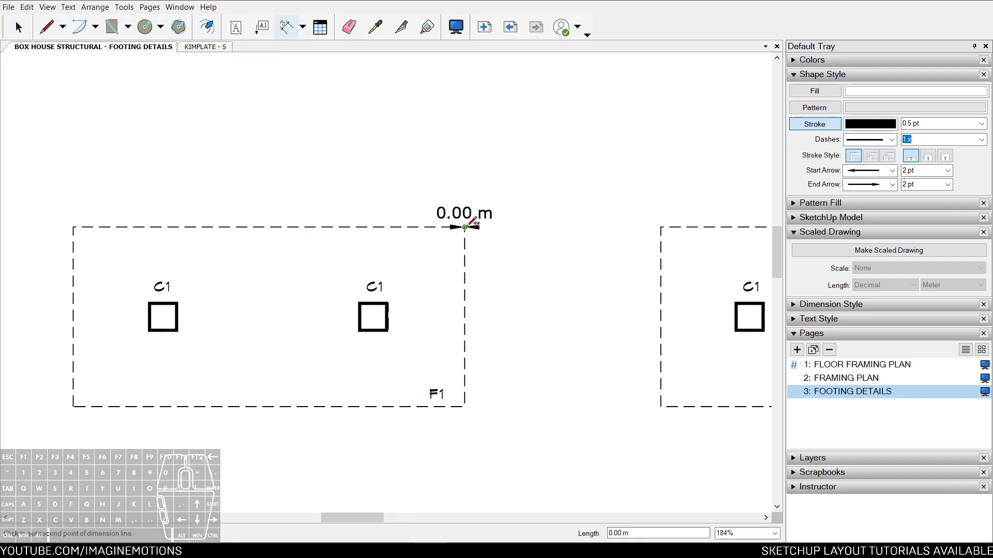
pyautogui.click(74, 227)
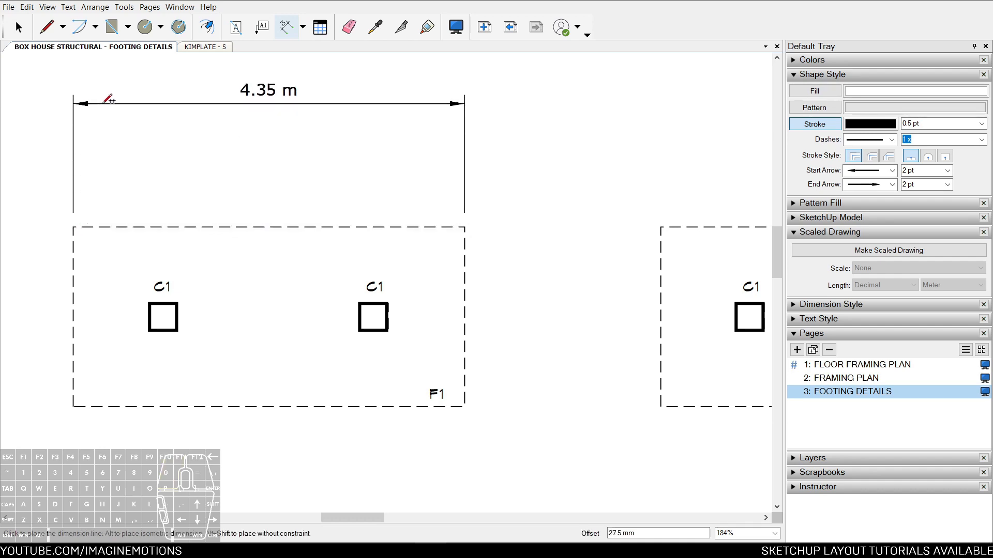
pyautogui.click(104, 102)
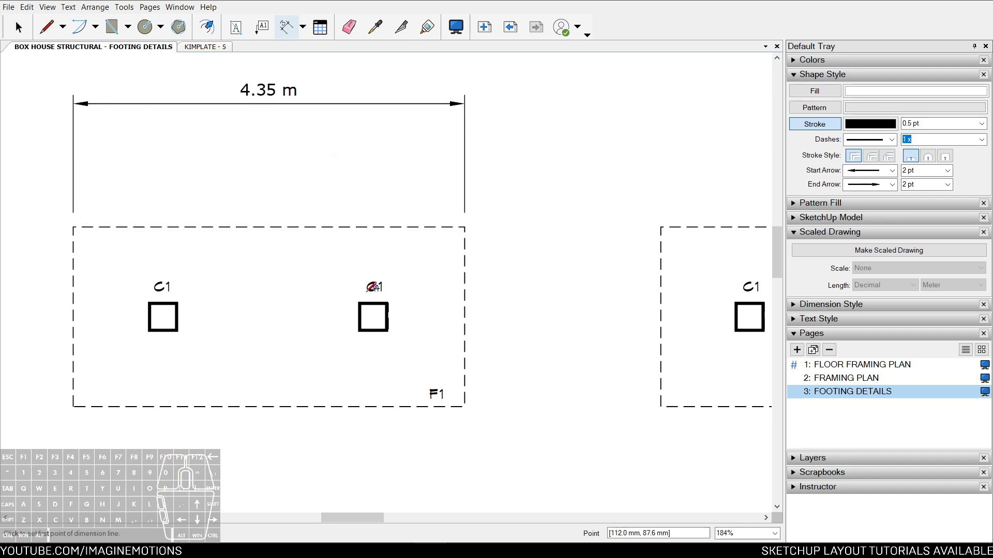
# Dimension the width of footing F1's right C1 column, placing it below the overall width dimension
pyautogui.click(387, 303)
pyautogui.click(359, 303)
pyautogui.click(369, 137)
pyautogui.press('space')
pyautogui.scroll(-1, 371, 181)
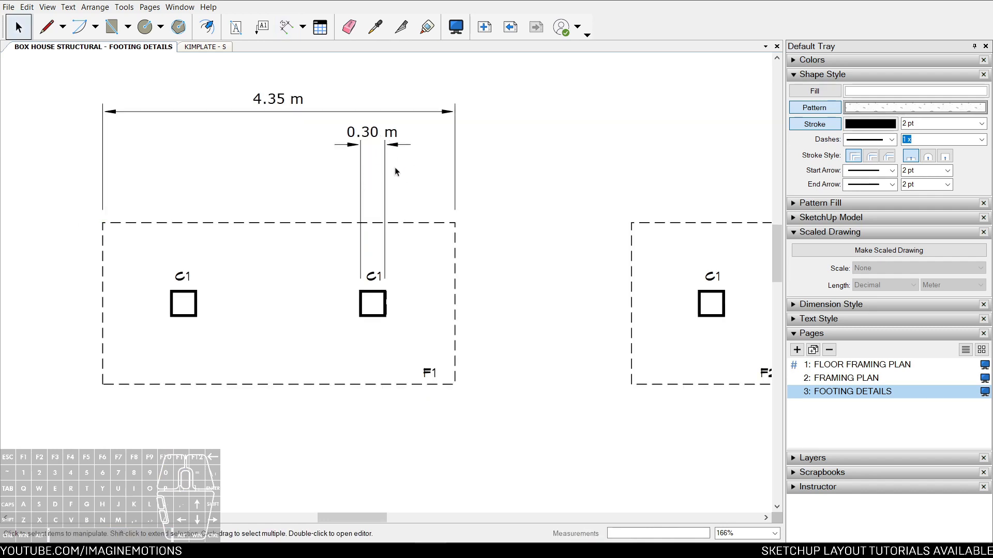
pyautogui.moveTo(395, 171); pyautogui.dragTo(382, 172, button='middle')
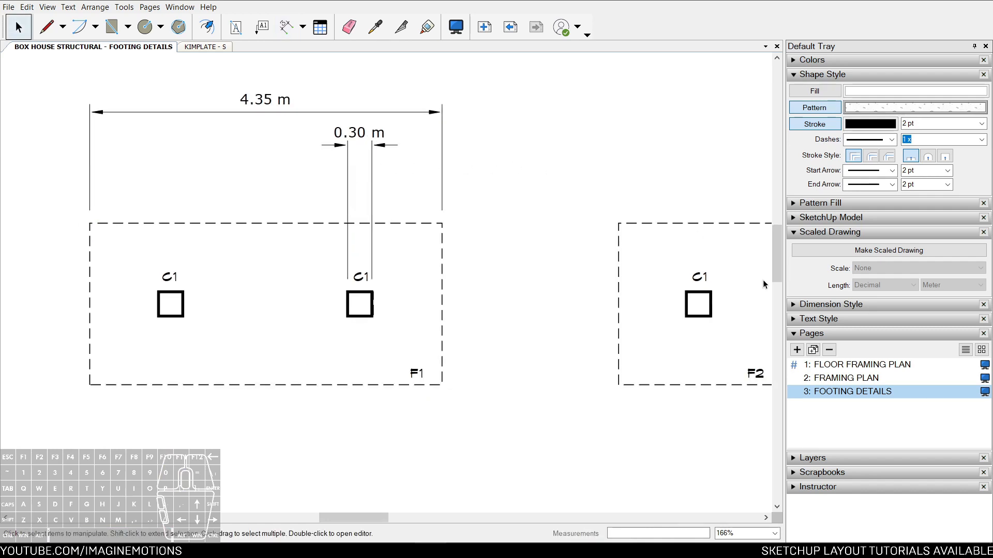
# Show the dimension style settings and check the scale used by the F1 width dimension and the C1 width dimension
pyautogui.click(793, 305)
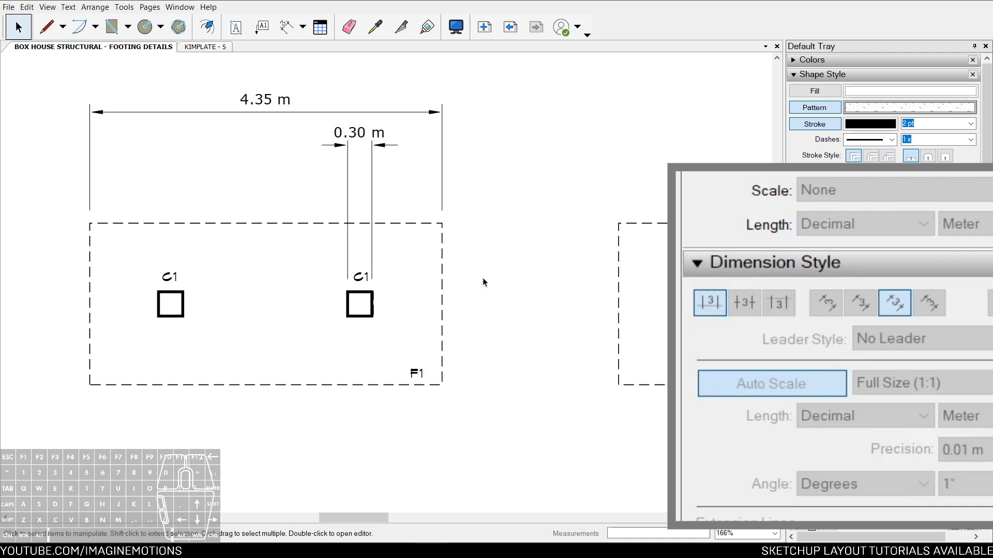
pyautogui.scroll(1, 484, 282)
pyautogui.click(300, 130)
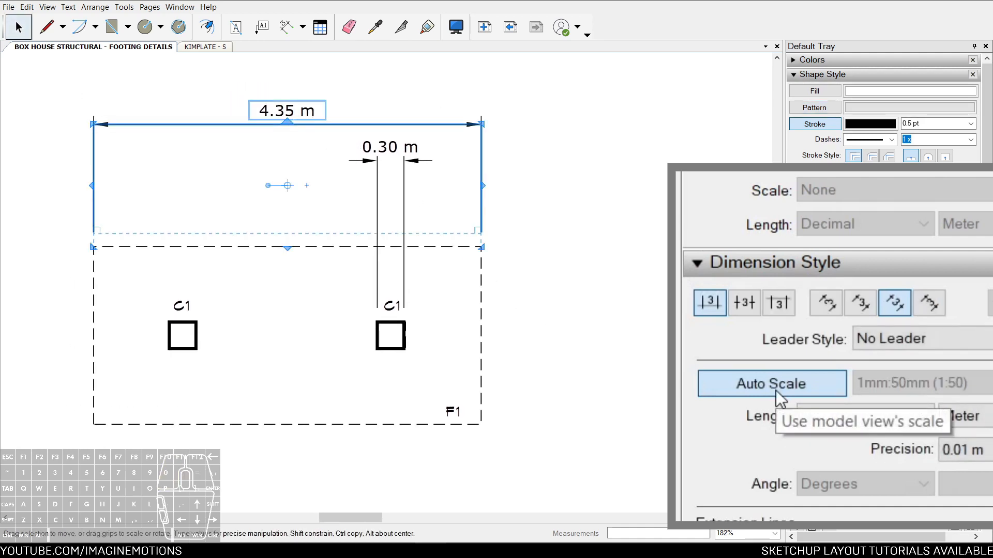
pyautogui.click(409, 164)
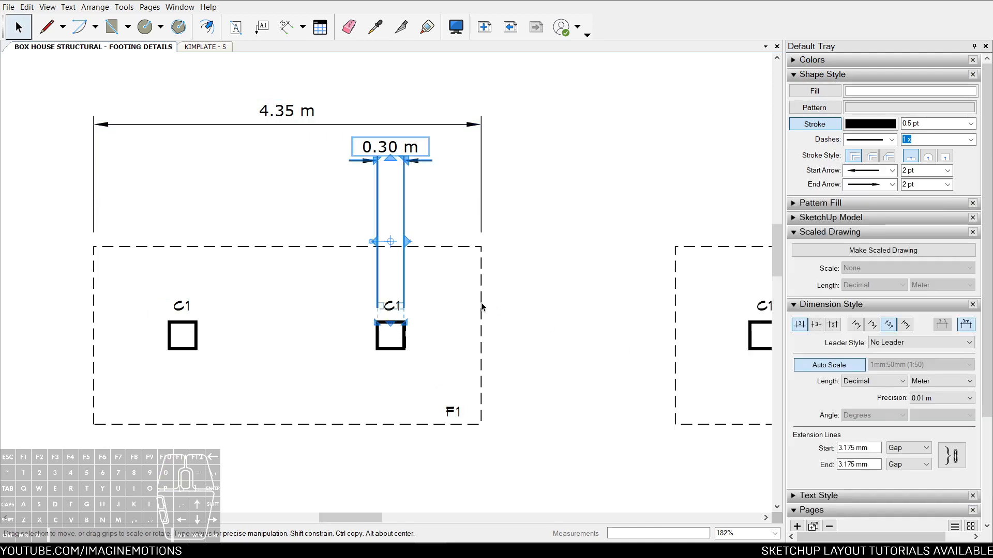
# Remove the drawing scale from the footing group
pyautogui.click(481, 302)
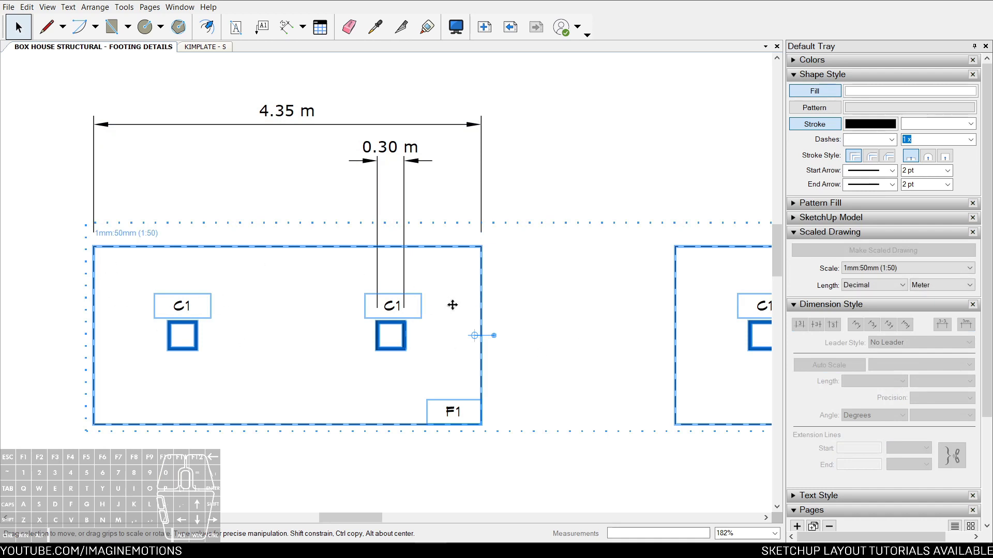
pyautogui.scroll(-1, 452, 305)
pyautogui.scroll(-2, 452, 305)
pyautogui.rightClick(578, 236)
pyautogui.click(619, 400)
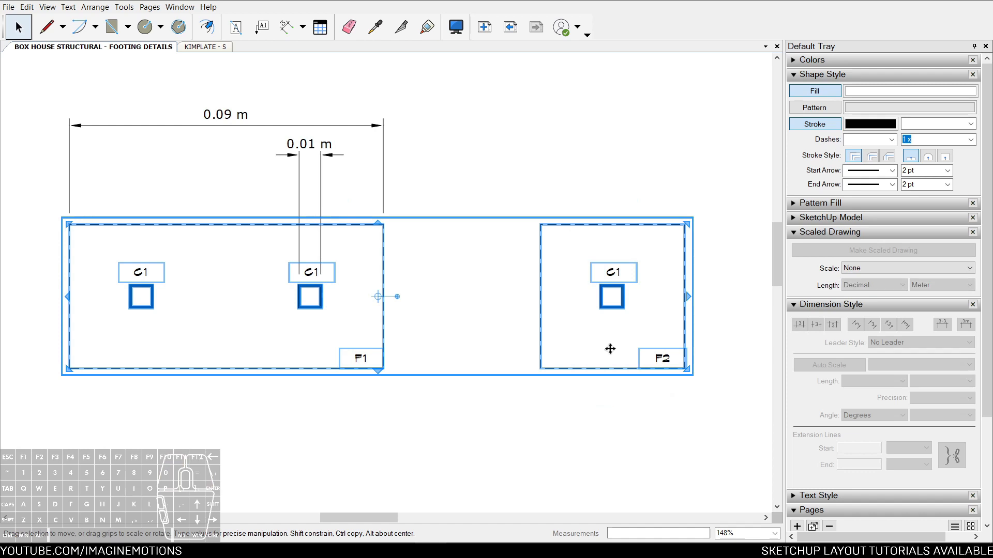
# Select the F1 and C1 width dimensions together and examine their values and scale setting without the group scale
pyautogui.click(249, 154)
pyautogui.scroll(2, 248, 154)
pyautogui.moveTo(288, 125); pyautogui.dragTo(279, 175)
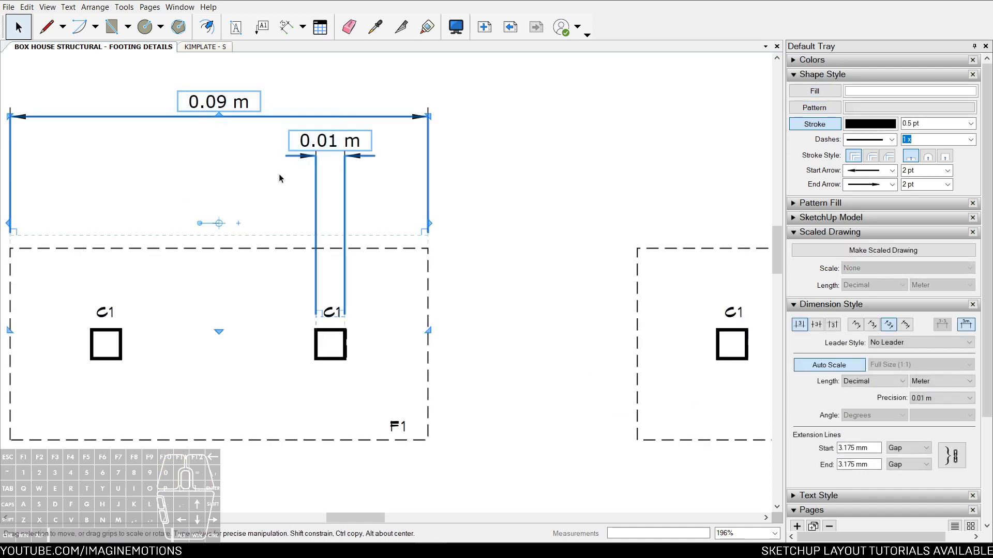
pyautogui.moveTo(279, 175); pyautogui.dragTo(363, 172, button='middle')
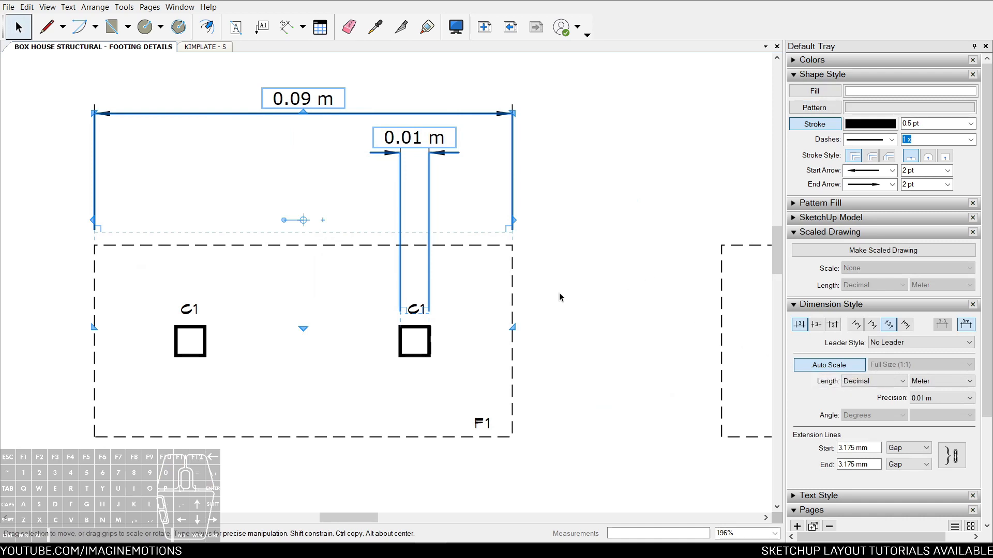
pyautogui.scroll(1, 547, 334)
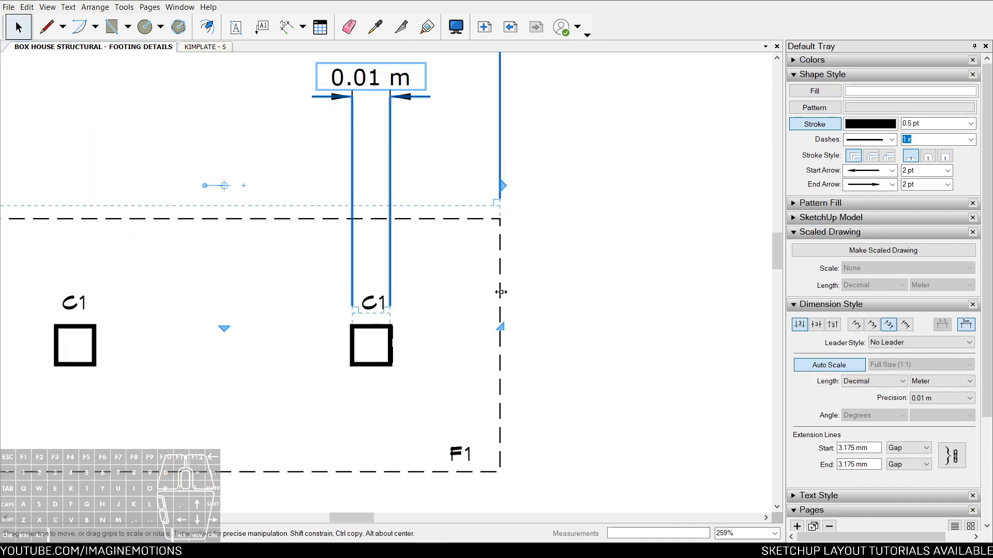
# Try assigning the 1mm:50mm (1:50) scale to the unscaled footing group and check its effect on both dimensions
pyautogui.scroll(-2, 502, 295)
pyautogui.click(666, 280)
pyautogui.moveTo(648, 294); pyautogui.dragTo(634, 312, button='middle')
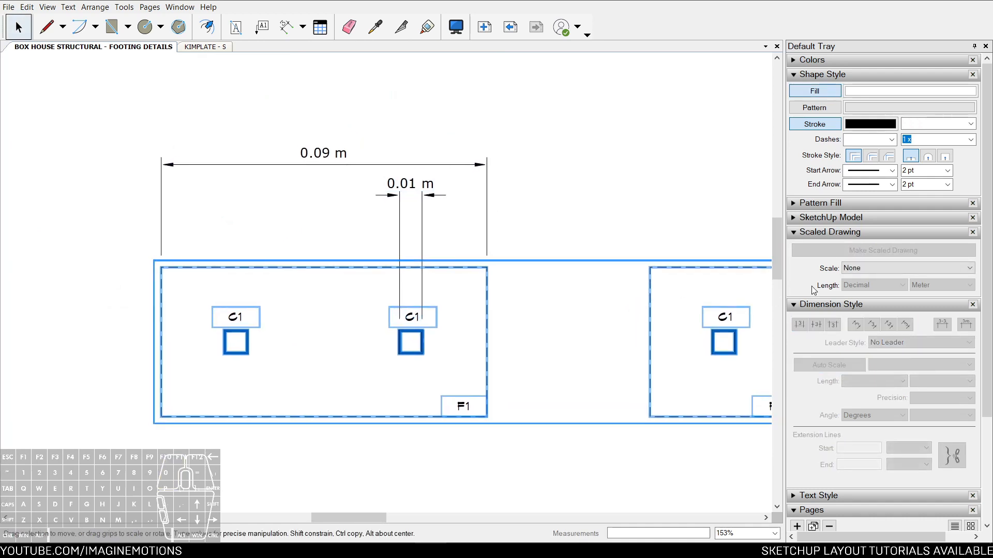
pyautogui.click(881, 267)
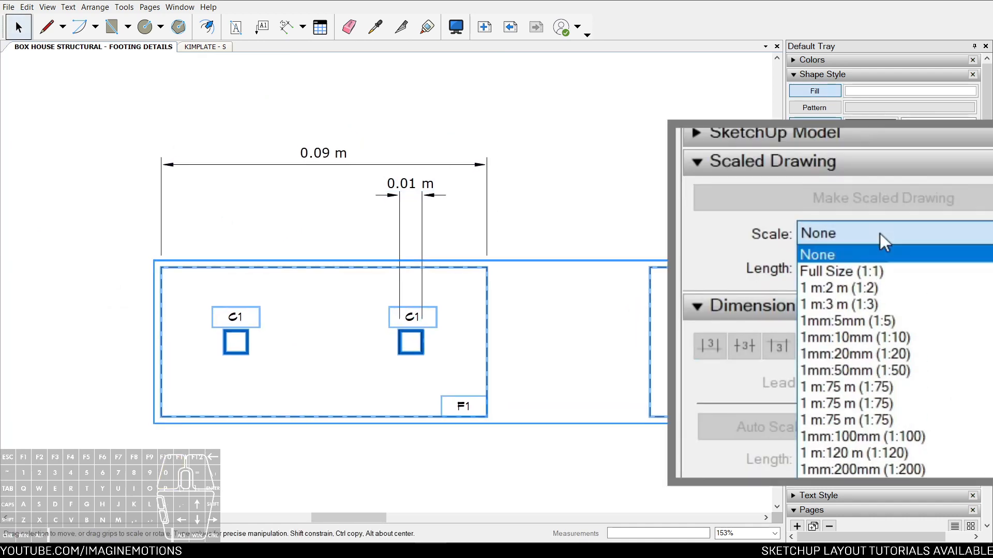
pyautogui.click(884, 372)
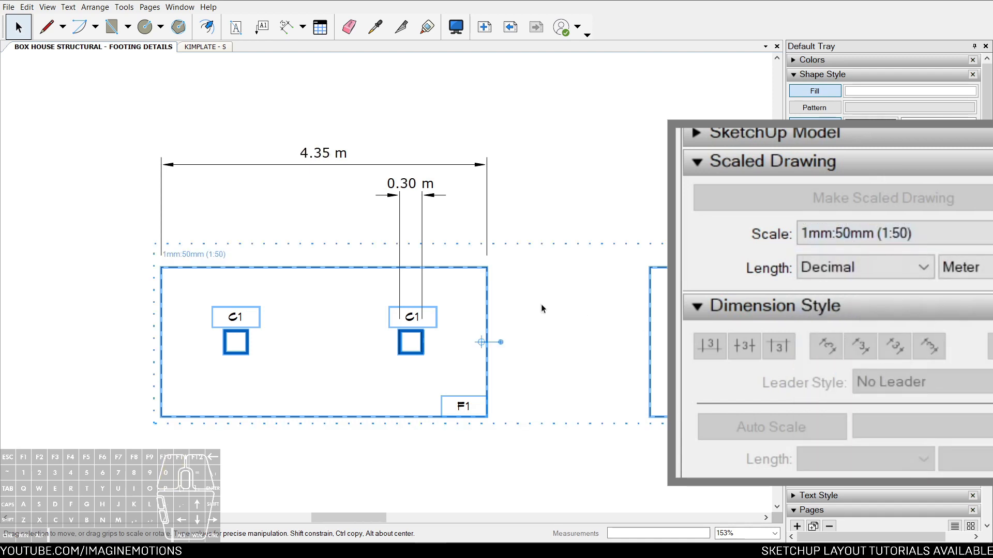
pyautogui.scroll(2, 294, 187)
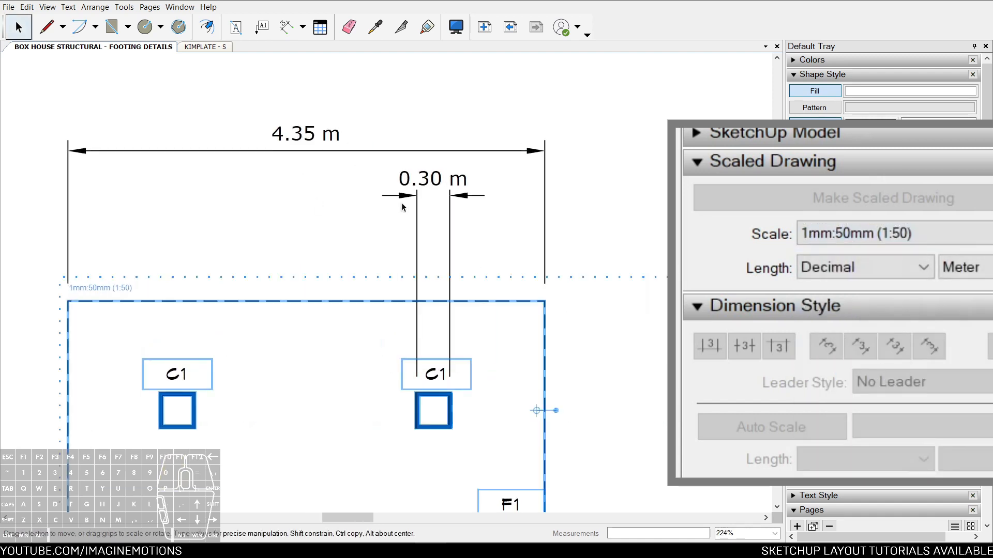
pyautogui.scroll(-2, 463, 195)
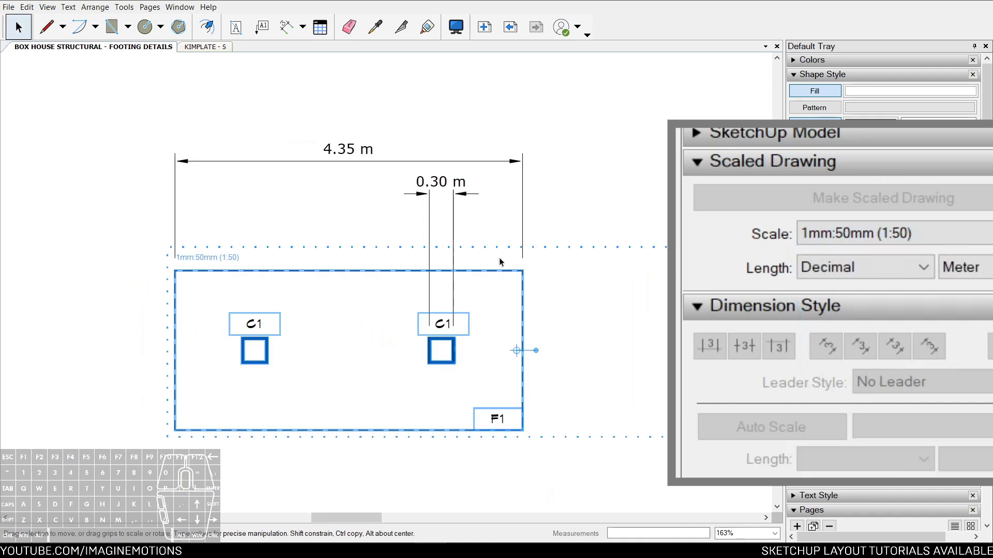
pyautogui.hotkey('ctrl', 'z')
# Turn off Auto Scale for the F1 and C1 width dimensions and set their scale to 1mm:50mm (1:50)
pyautogui.click(488, 188)
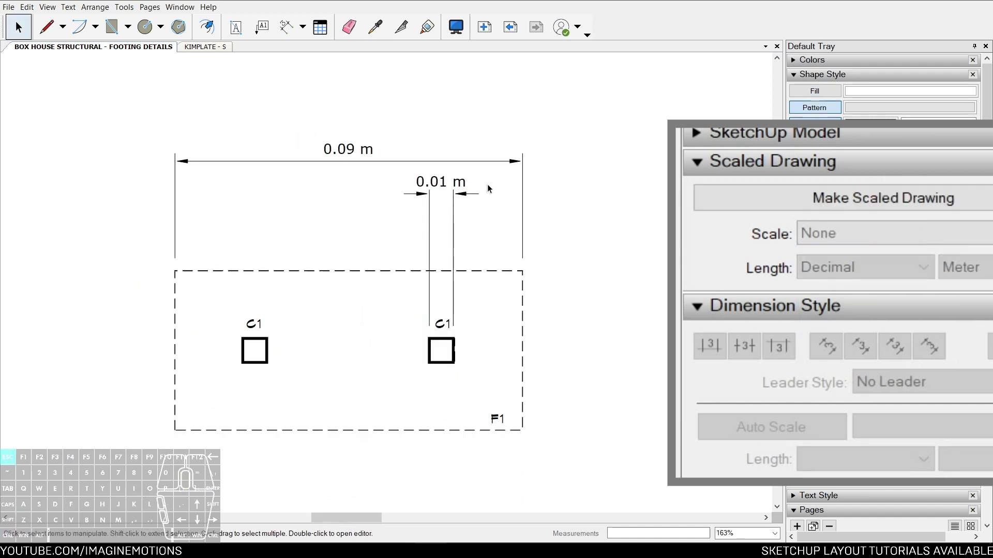
pyautogui.moveTo(472, 139); pyautogui.dragTo(387, 191)
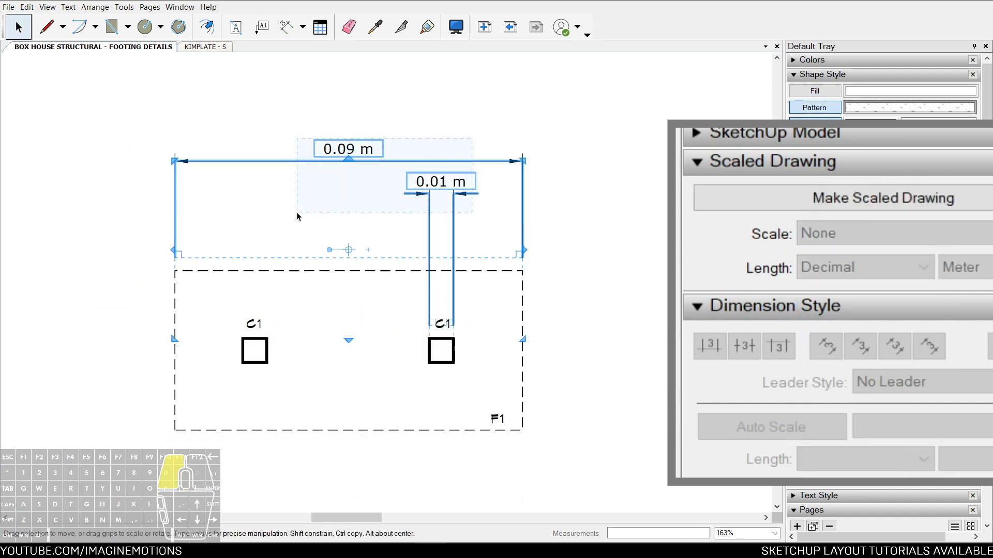
pyautogui.moveTo(297, 216); pyautogui.dragTo(298, 216)
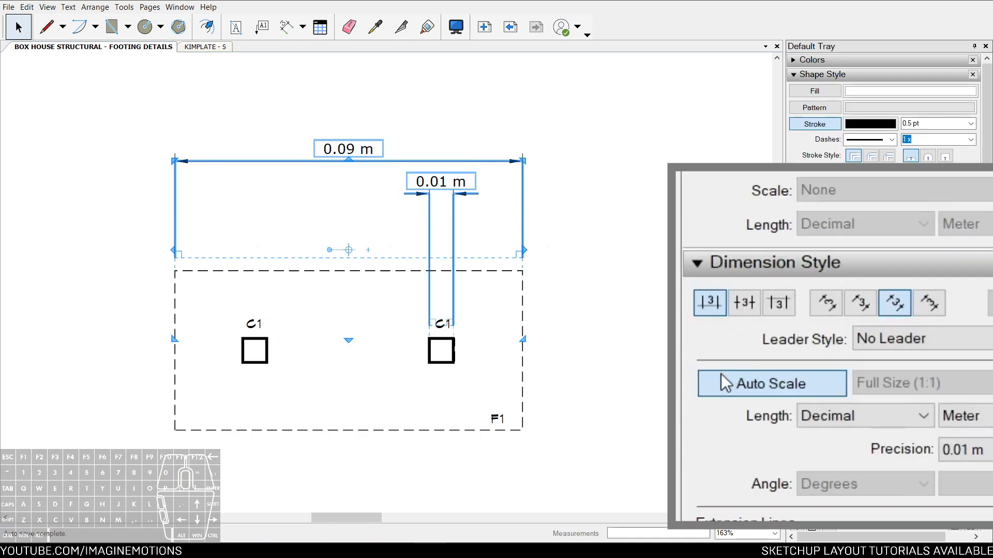
pyautogui.click(721, 382)
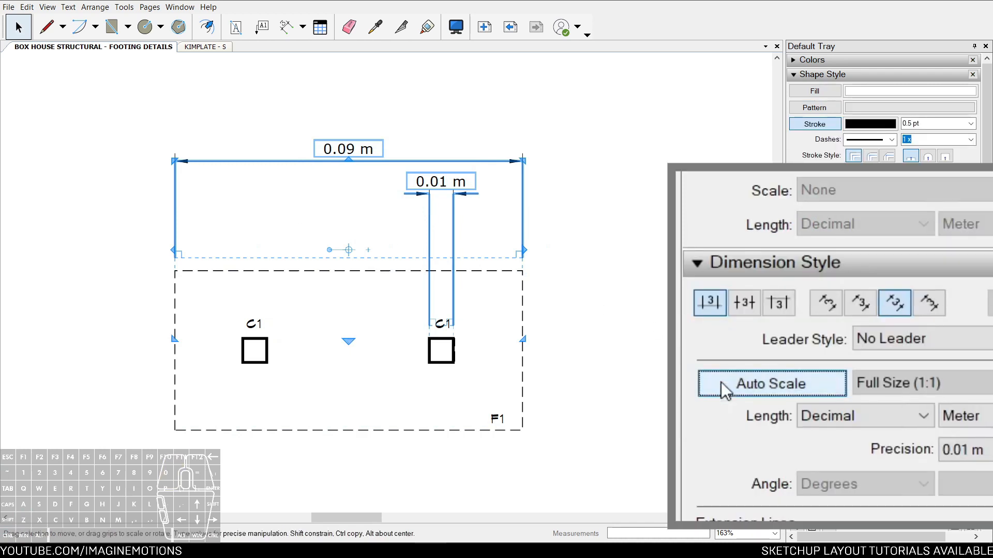
pyautogui.click(898, 387)
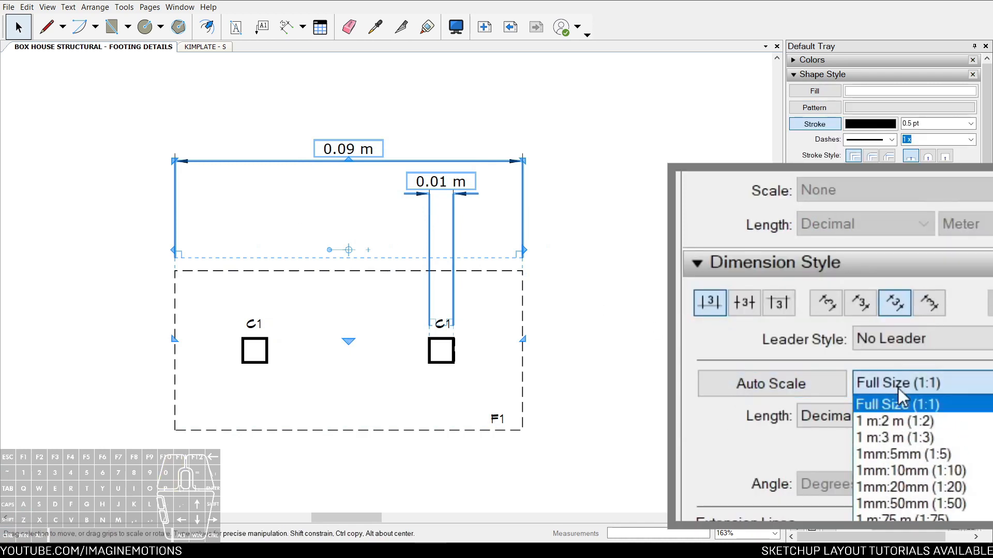
pyautogui.click(930, 504)
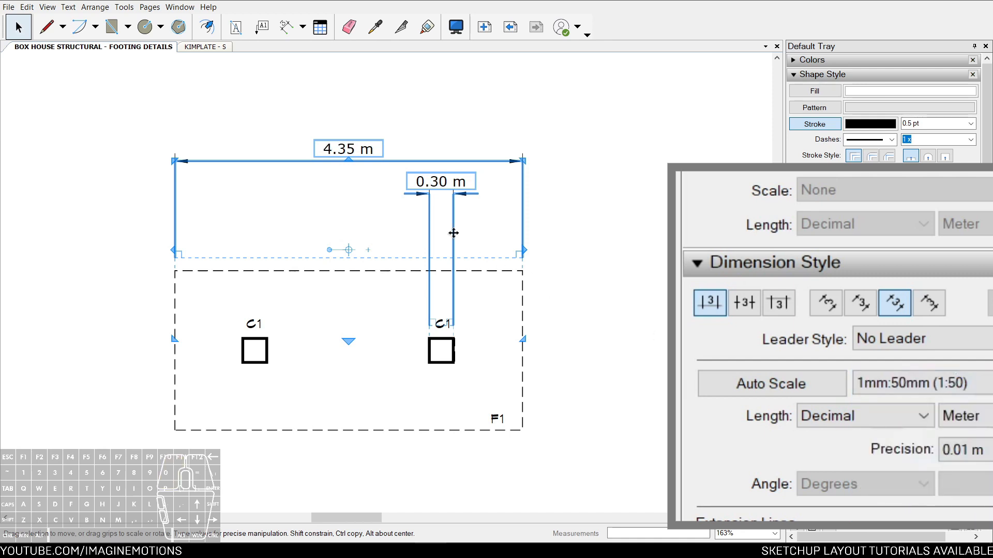
# Sample the style of the 1:50 dimension and place a slanted test dimension of about 1.84 m above the gap between the footings
pyautogui.scroll(2, 399, 199)
pyautogui.press('s')
pyautogui.moveTo(511, 197); pyautogui.dragTo(404, 221, button='middle')
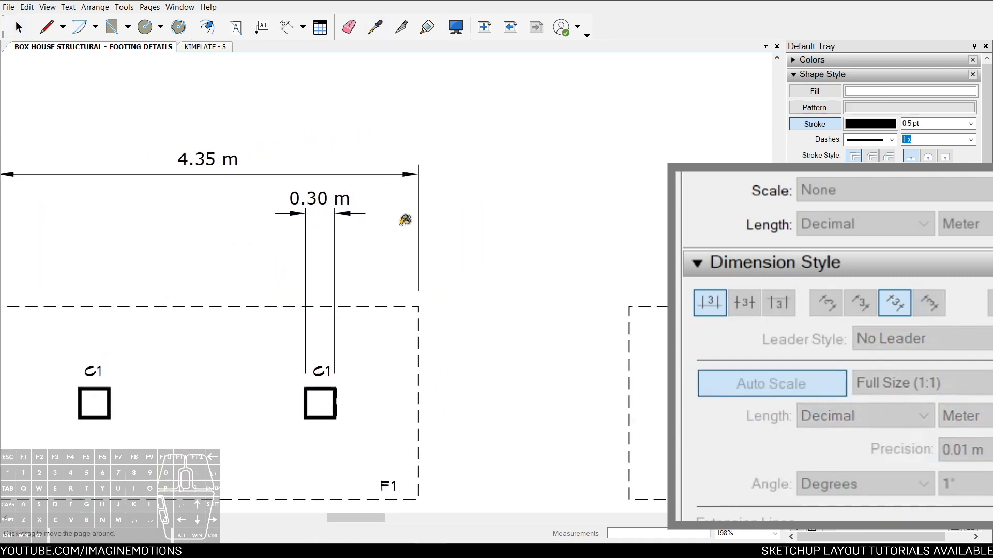
pyautogui.press('d')
pyautogui.click(496, 150)
pyautogui.click(662, 213)
pyautogui.click(595, 127)
# Place a horizontal test dimension of about 2.06 m and a slanted one of about 1.90 m above footing F1
pyautogui.moveTo(445, 165); pyautogui.dragTo(512, 248, button='middle')
pyautogui.click(519, 169)
pyautogui.click(322, 169)
pyautogui.click(316, 125)
pyautogui.moveTo(262, 181); pyautogui.dragTo(382, 173, button='middle')
pyautogui.click(316, 151)
pyautogui.click(138, 188)
pyautogui.click(127, 124)
# Place a test dimension of about 0.79 m beside footing F1's left edge and undo all the test dimensions
pyautogui.moveTo(204, 359); pyautogui.dragTo(269, 254, button='middle')
pyautogui.click(254, 277)
pyautogui.click(247, 352)
pyautogui.click(173, 334)
pyautogui.press('space')
pyautogui.scroll(-3, 458, 227)
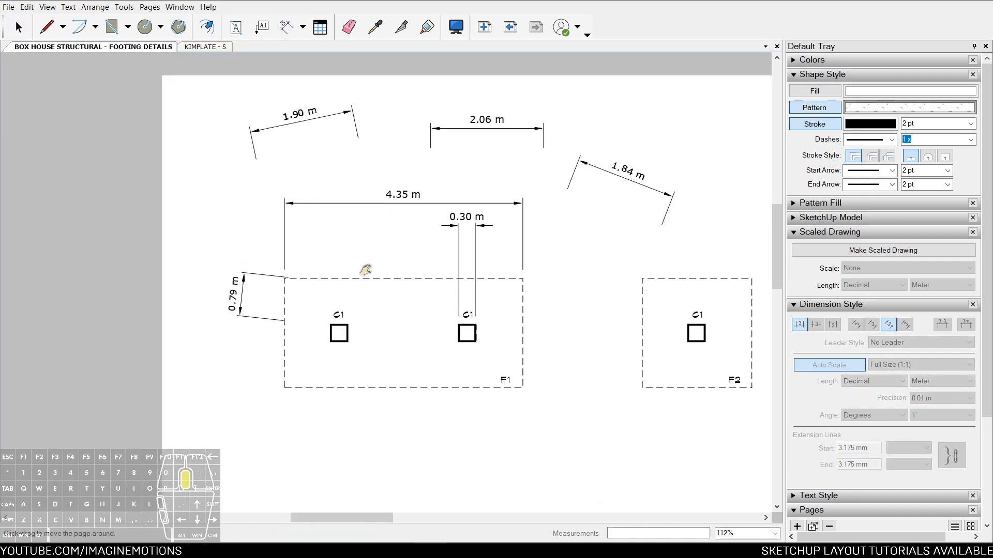
pyautogui.hotkey('ctrl', 'z')
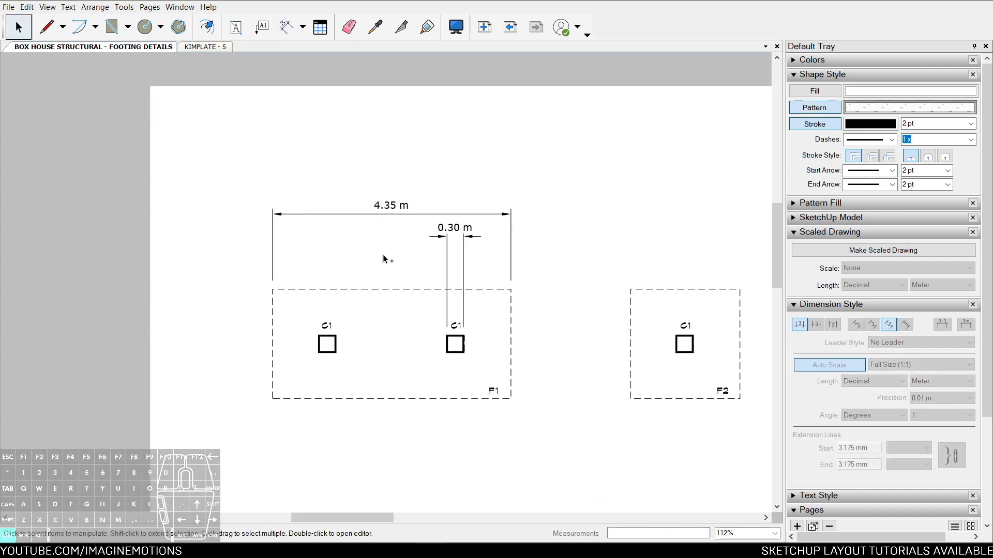
# Assign the 1mm:50mm (1:50) scale to the footing group again
pyautogui.scroll(3, 384, 259)
pyautogui.click(544, 310)
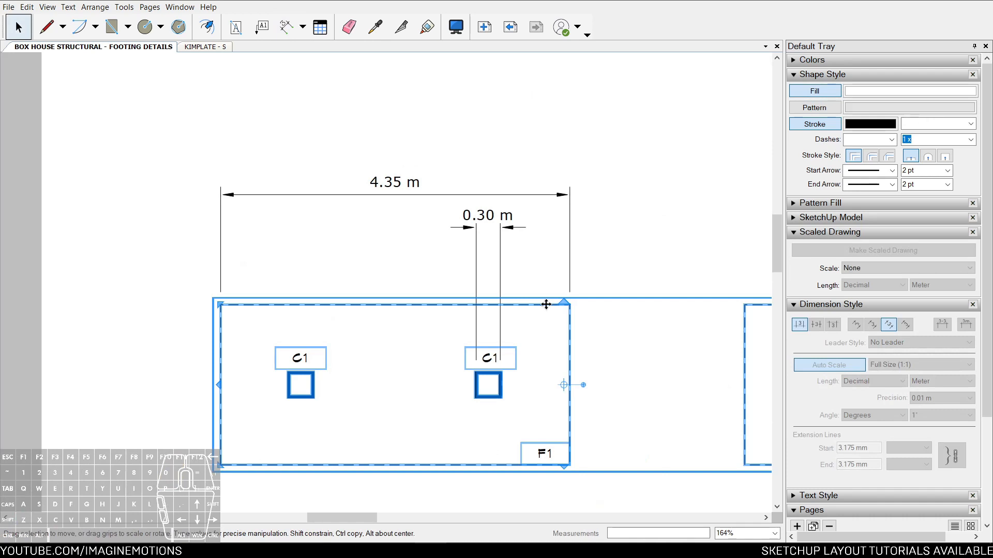
pyautogui.moveTo(545, 303); pyautogui.dragTo(501, 290, button='middle')
pyautogui.click(868, 270)
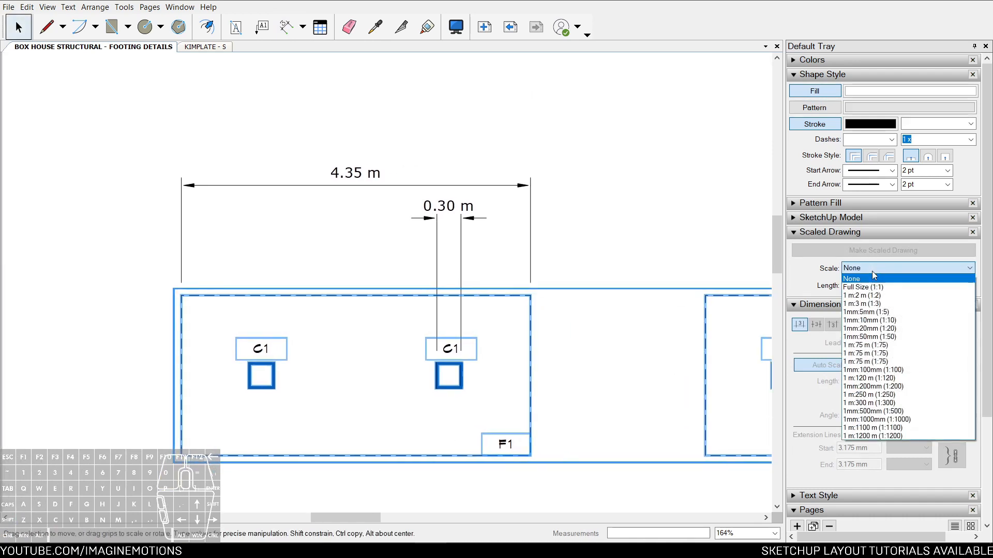
pyautogui.click(877, 340)
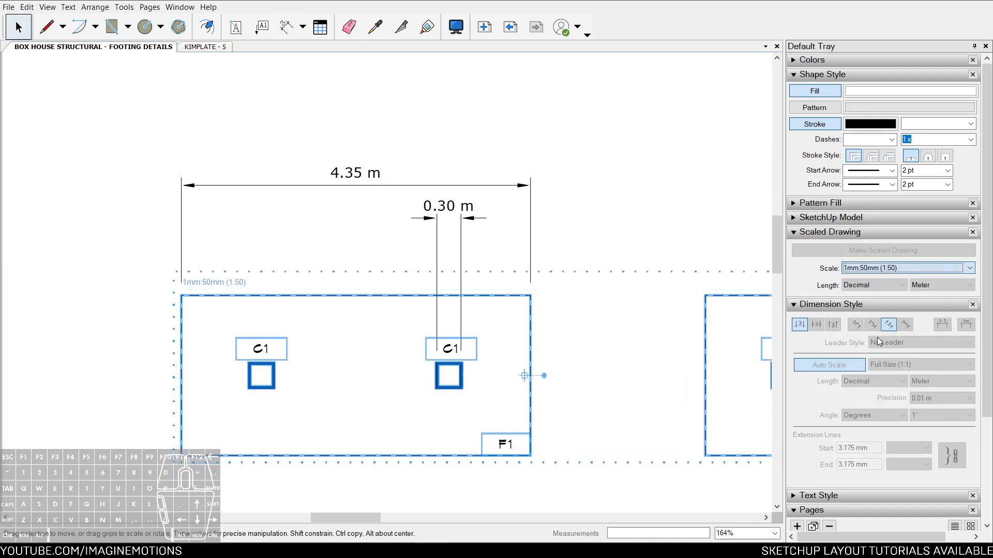
# Select the overall F1 width dimension and check its scale setting against the rescaled group
pyautogui.scroll(-1, 599, 309)
pyautogui.moveTo(544, 299); pyautogui.dragTo(475, 275, button='middle')
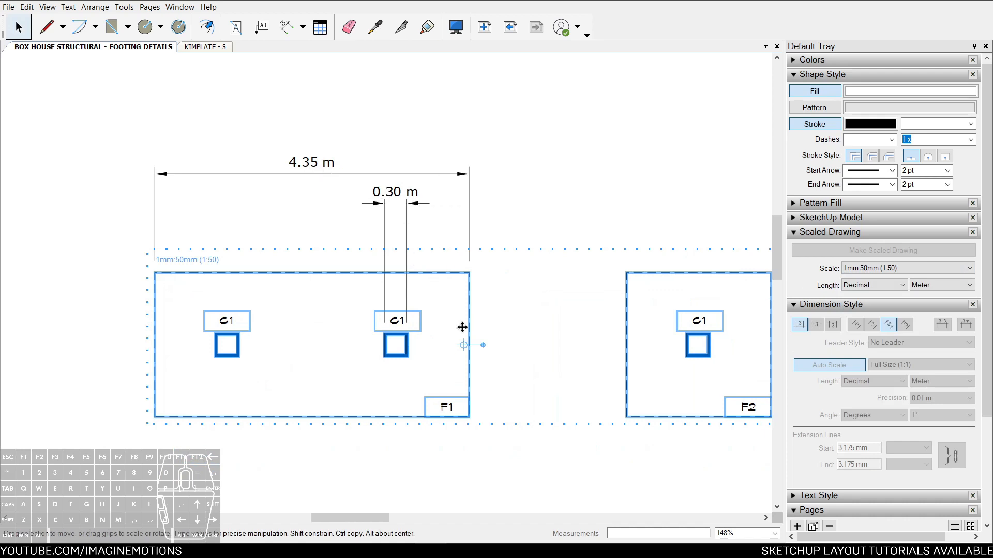
pyautogui.scroll(1, 520, 372)
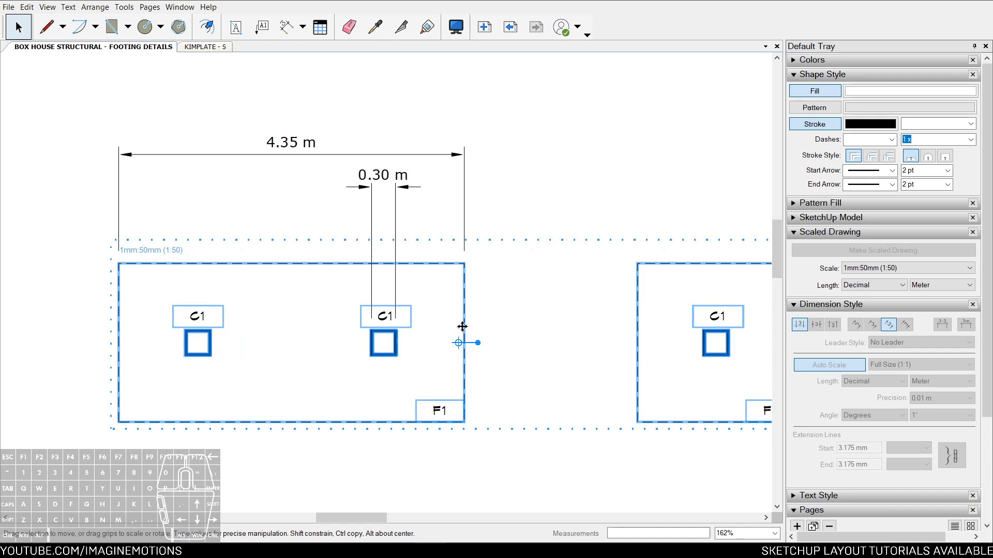
pyautogui.click(375, 154)
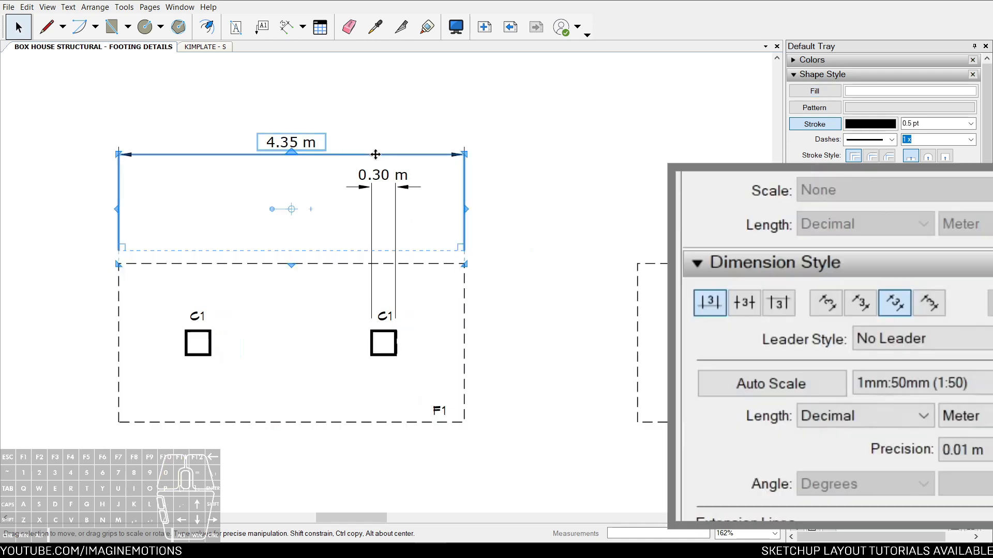
# Check the scale of the F1 column width dimension and rescale the footing group to 1 m:75 m (1:75)
pyautogui.keyDown('ctrl'); pyautogui.click(387, 187); pyautogui.keyUp('ctrl')
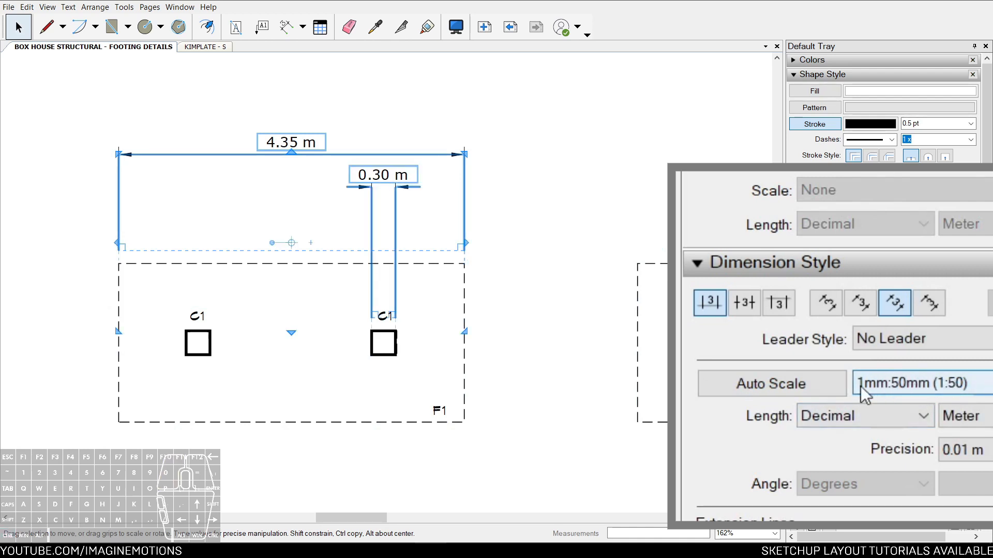
pyautogui.click(609, 287)
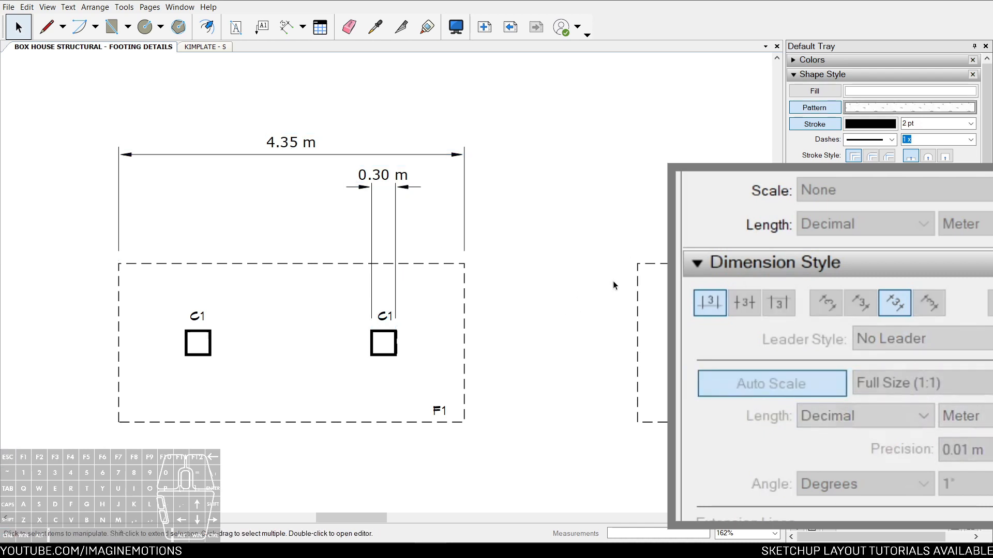
pyautogui.click(639, 278)
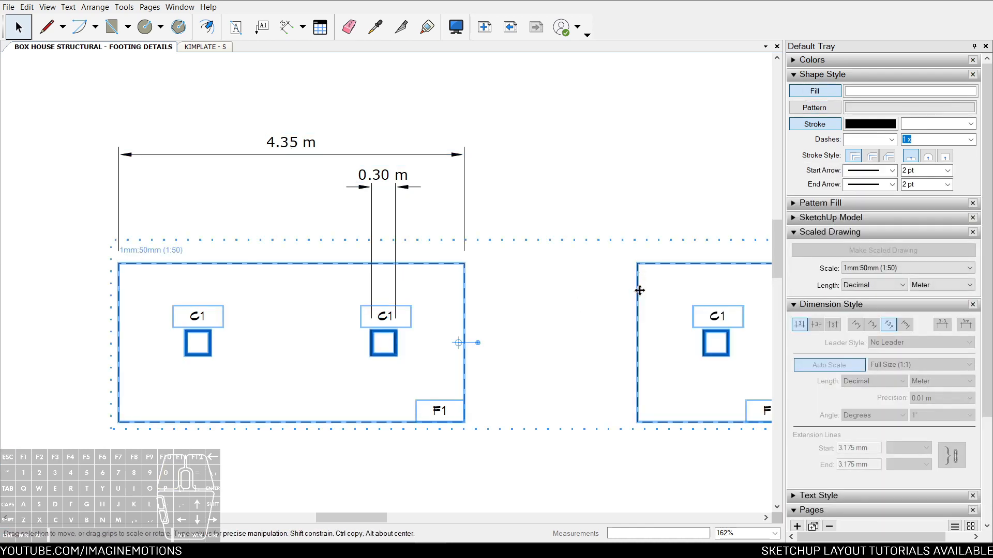
pyautogui.click(903, 268)
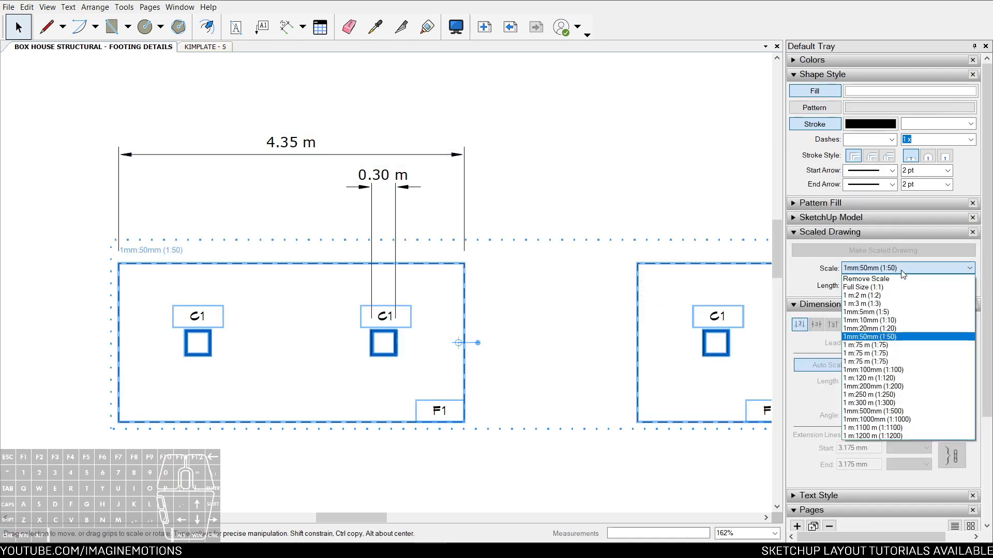
pyautogui.click(896, 346)
pyautogui.scroll(5, 401, 229)
pyautogui.click(400, 229)
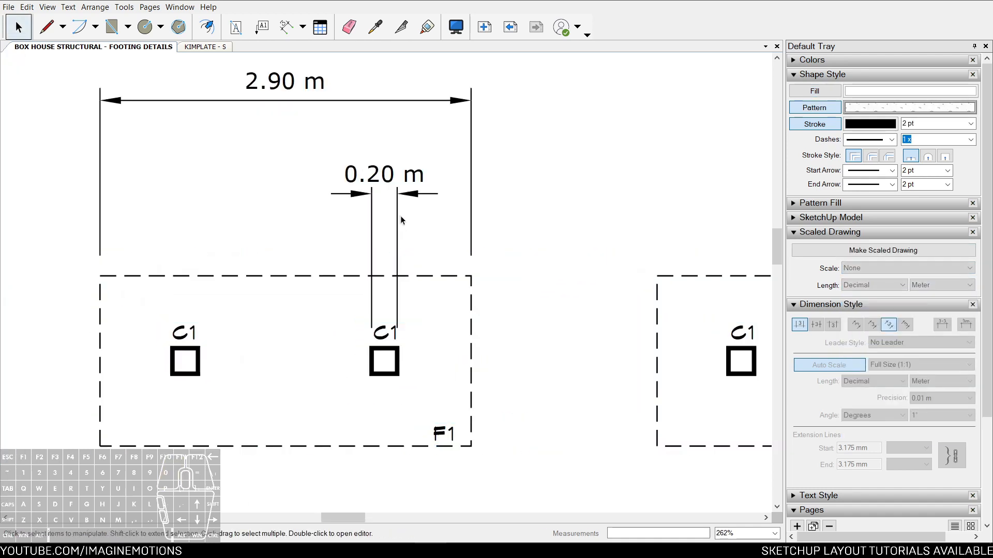
# Turn on Auto Scale for both the overall width and column width dimensions of footing F1
pyautogui.moveTo(530, 70); pyautogui.dragTo(326, 200)
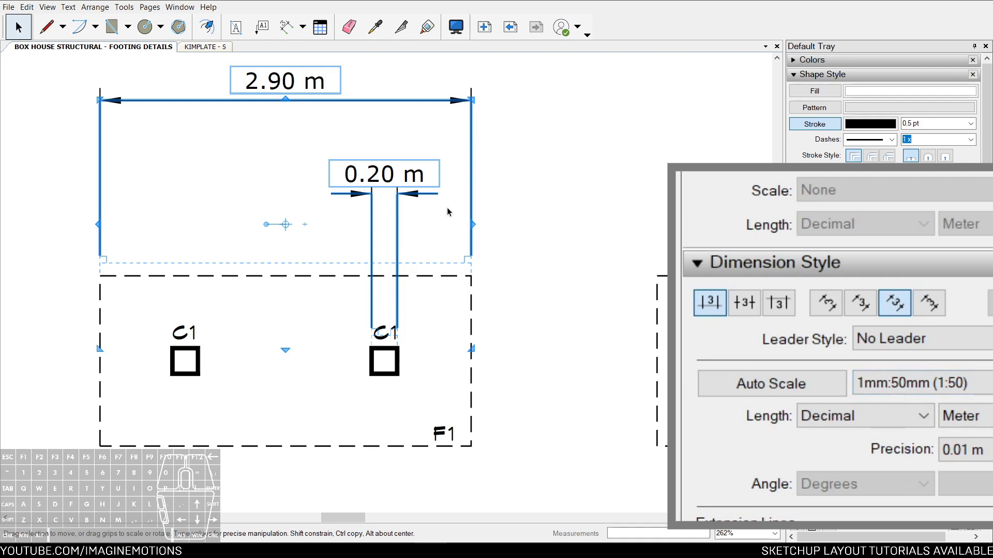
pyautogui.click(724, 385)
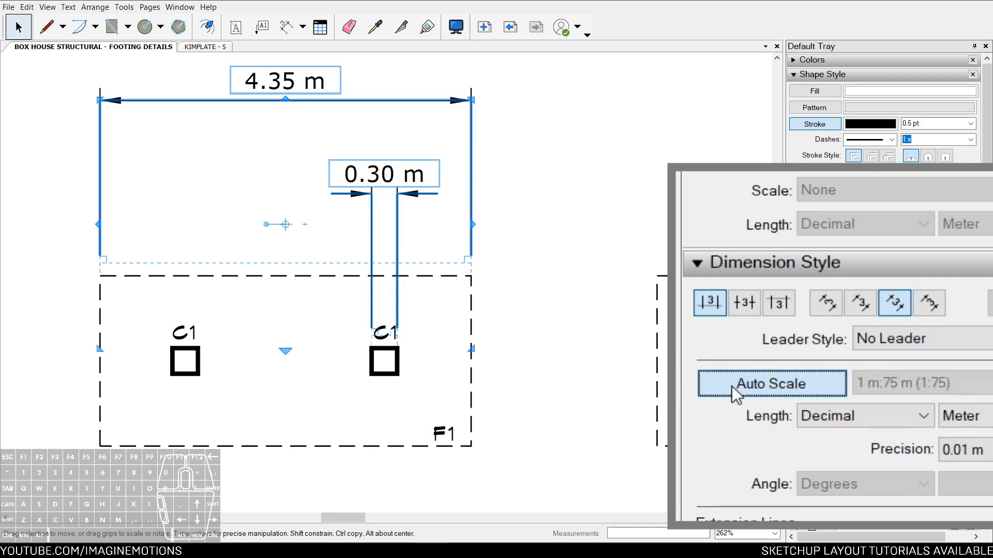
pyautogui.scroll(-3, 432, 310)
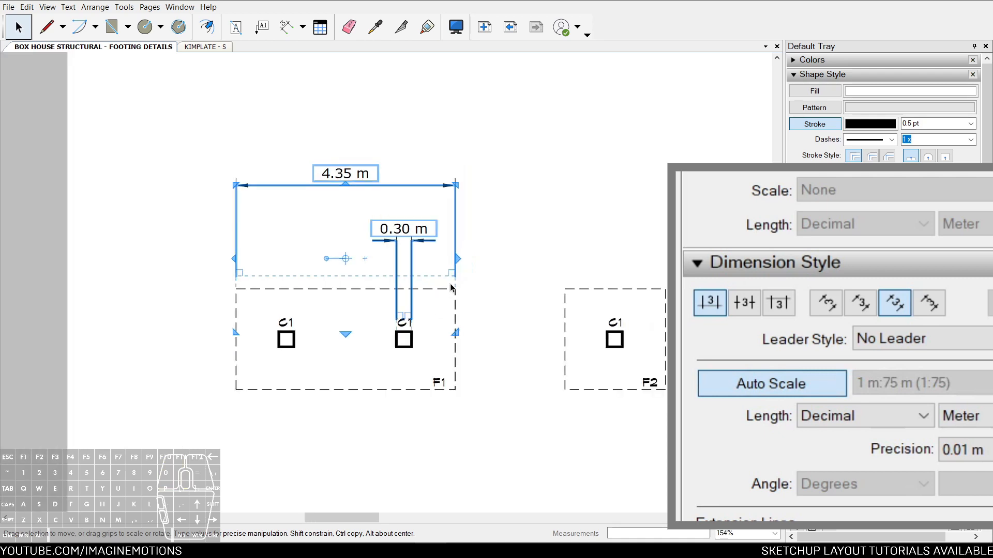
# Delete the overall width and column width dimensions above footing F1
pyautogui.click(548, 130)
pyautogui.moveTo(548, 129); pyautogui.dragTo(333, 230)
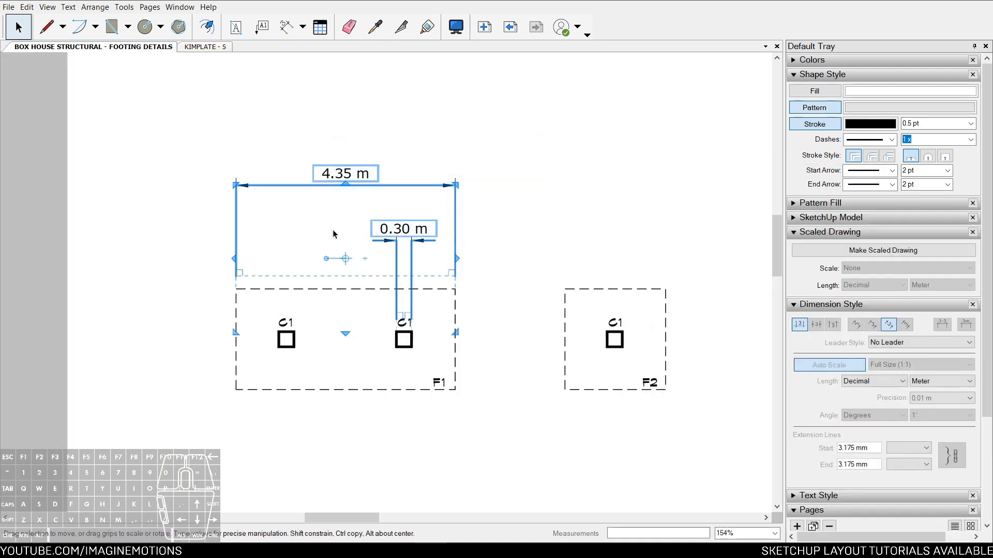
pyautogui.press('Delete')
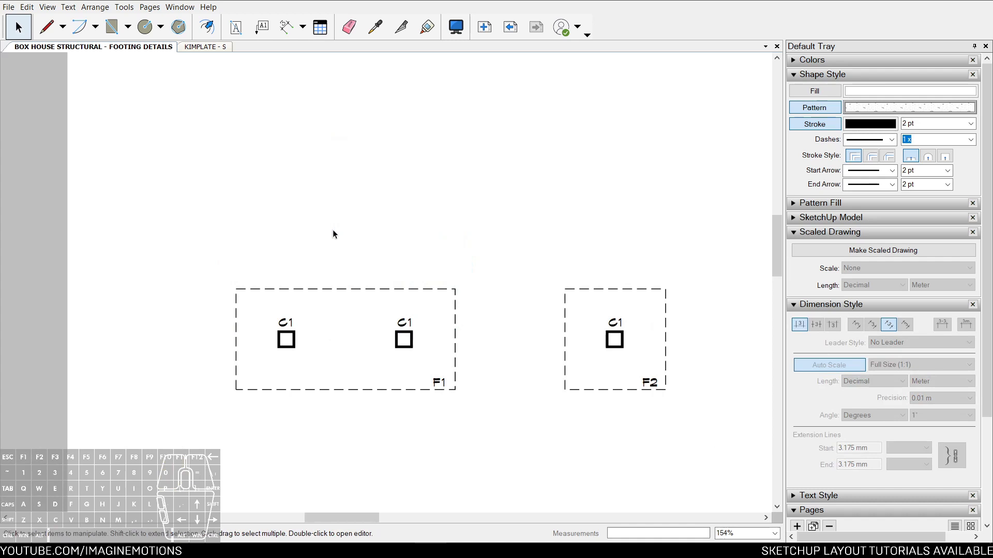
# Examine the F1 and F2 footing layout on the FLOOR FRAMING PLAN page and return to the FOOTING DETAILS page
pyautogui.press('z')
pyautogui.moveTo(381, 267); pyautogui.dragTo(374, 321)
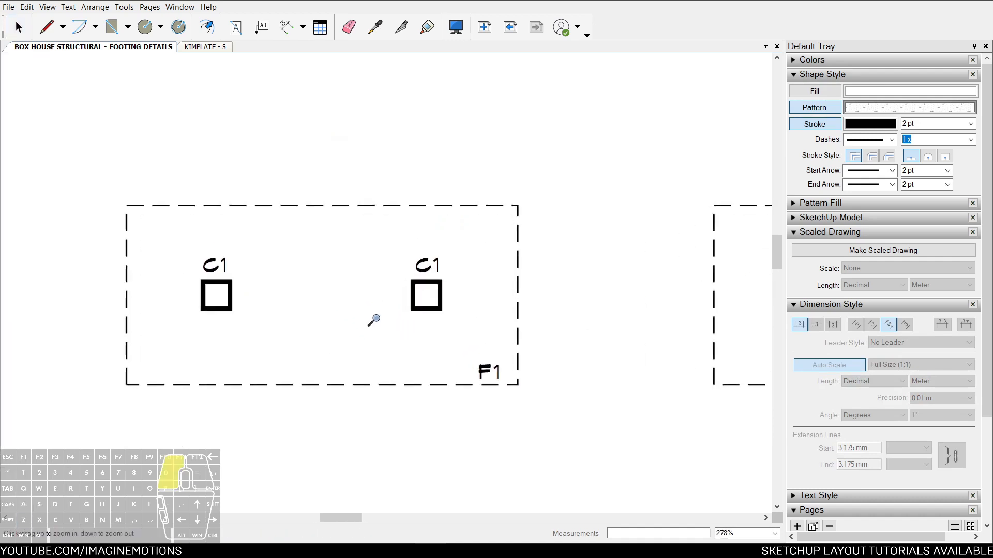
pyautogui.moveTo(342, 215); pyautogui.dragTo(368, 248, button='middle')
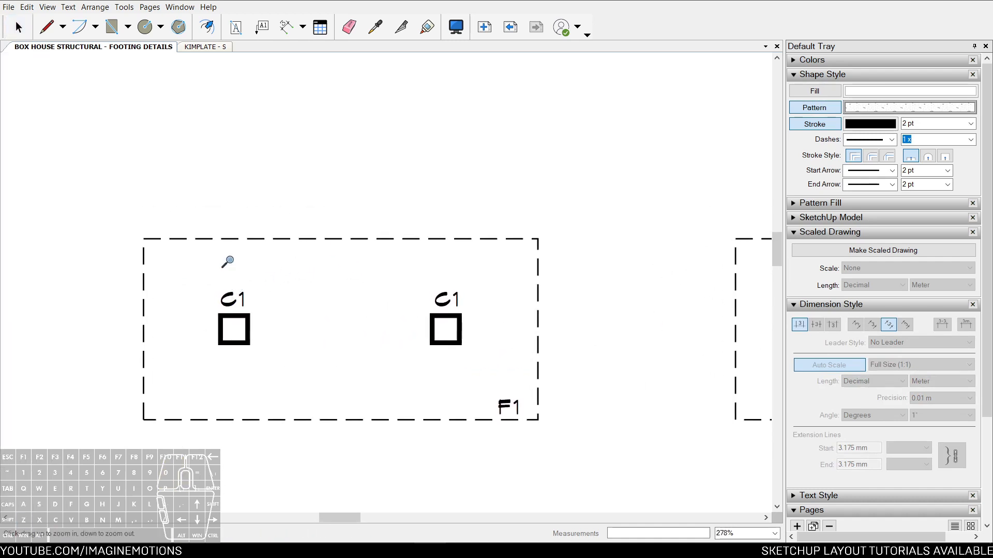
pyautogui.scroll(-1, 227, 262)
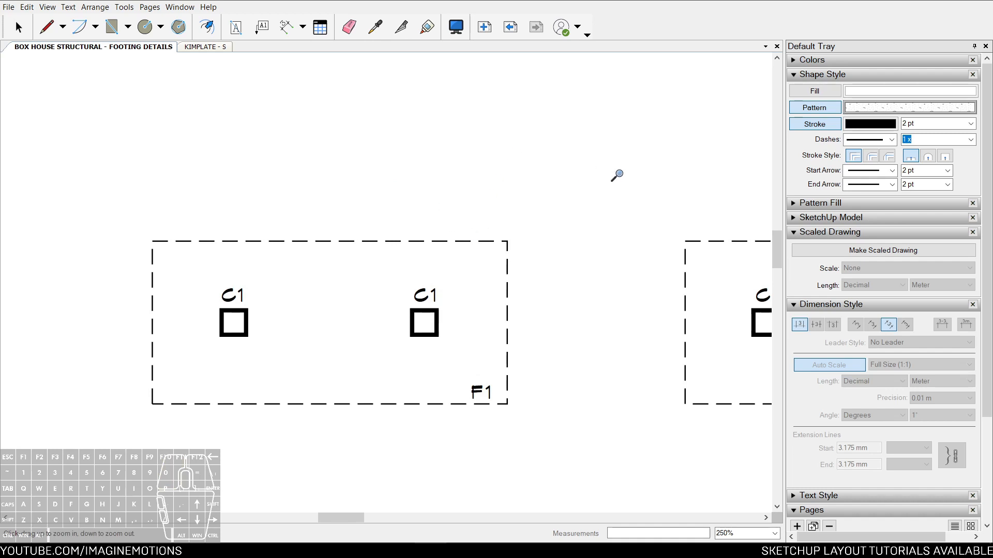
pyautogui.click(511, 26)
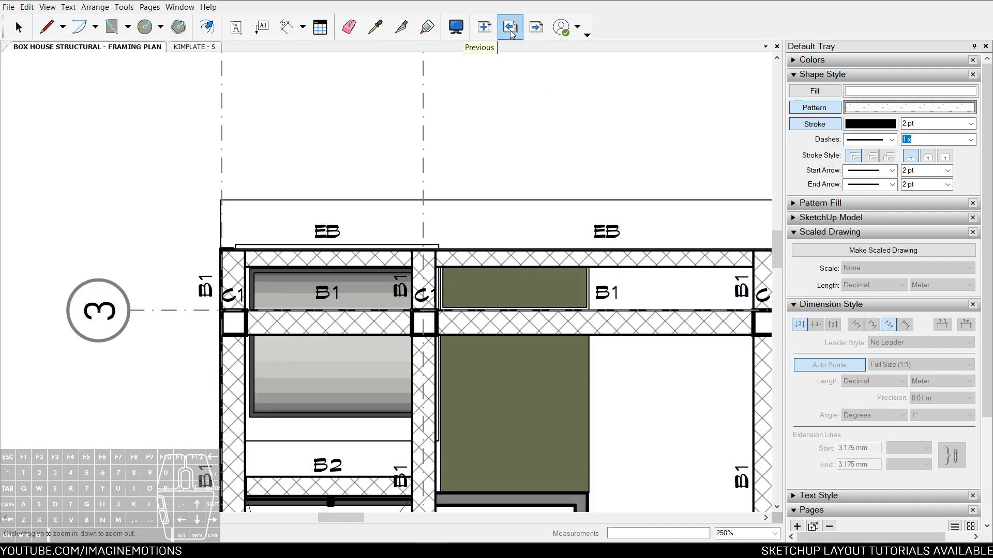
pyautogui.moveTo(411, 189); pyautogui.dragTo(379, 319, button='middle')
pyautogui.scroll(-1, 279, 266)
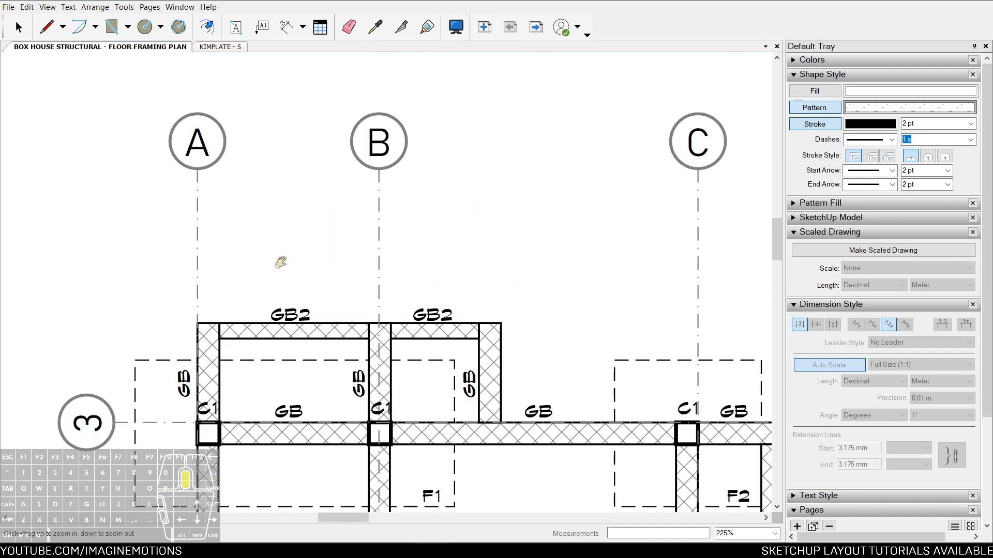
pyautogui.moveTo(280, 265); pyautogui.dragTo(264, 247, button='middle')
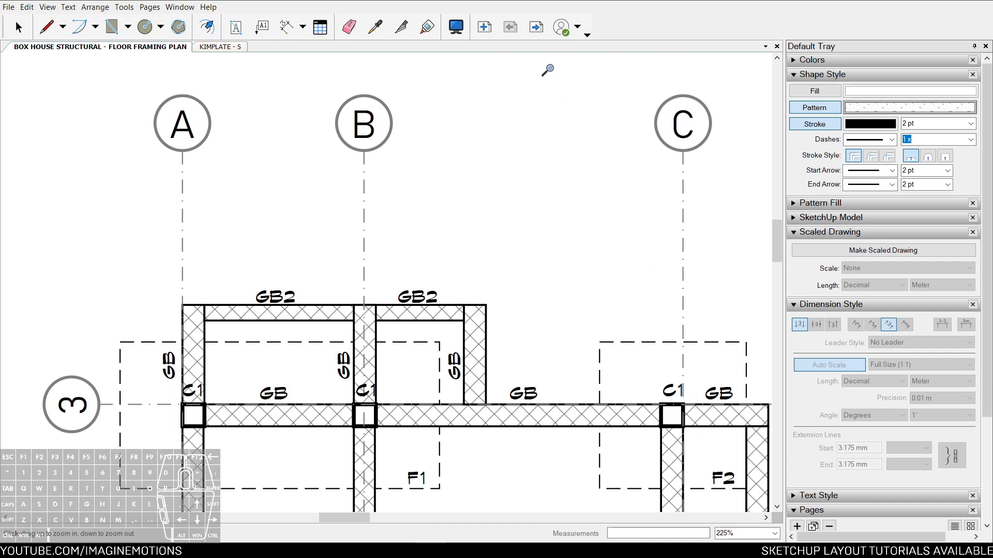
pyautogui.click(536, 27)
# Add a chain of three horizontal dimensions above F1, running from its left corner through both C1 columns to its right corner
pyautogui.moveTo(387, 274); pyautogui.dragTo(407, 268, button='middle')
pyautogui.scroll(3, 221, 357)
pyautogui.press('d')
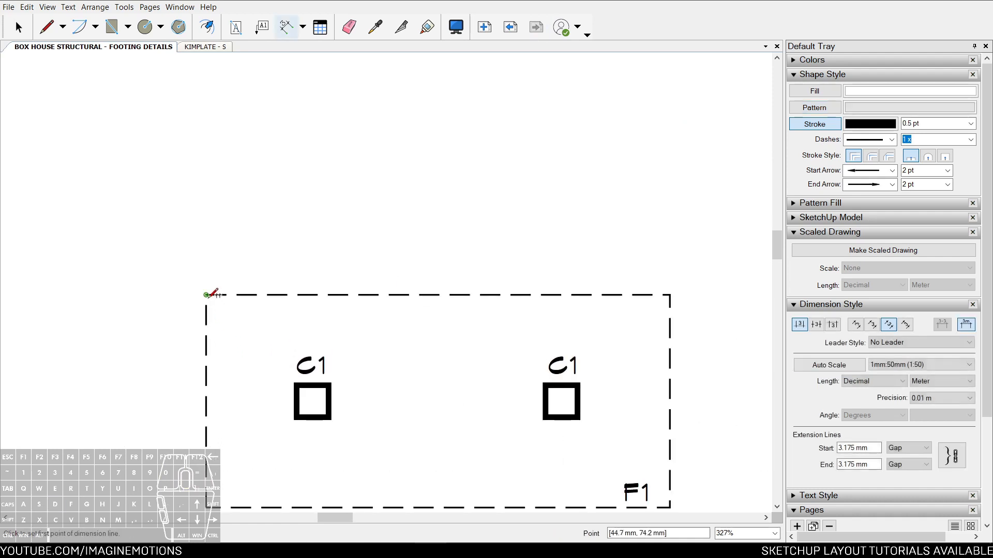
pyautogui.click(207, 296)
pyautogui.click(298, 383)
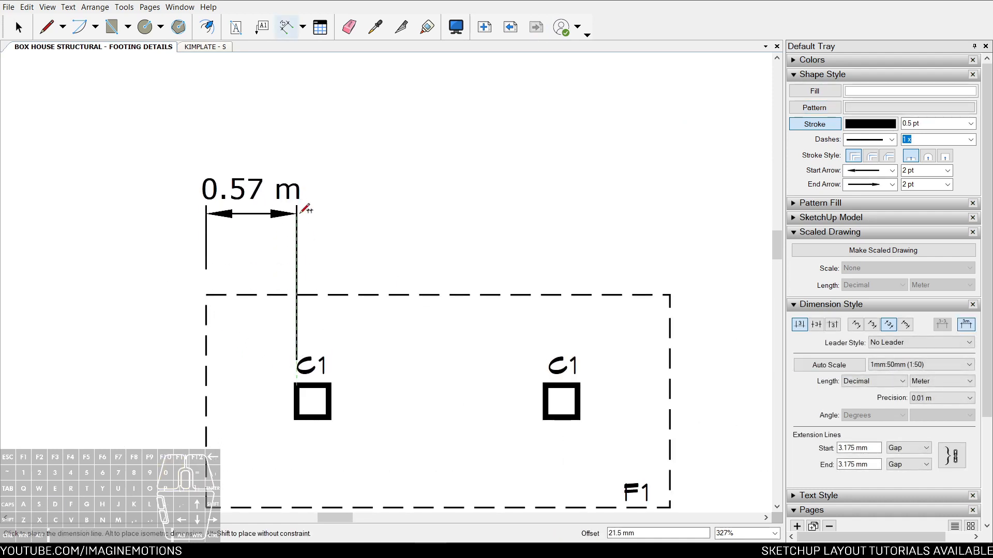
pyautogui.click(311, 208)
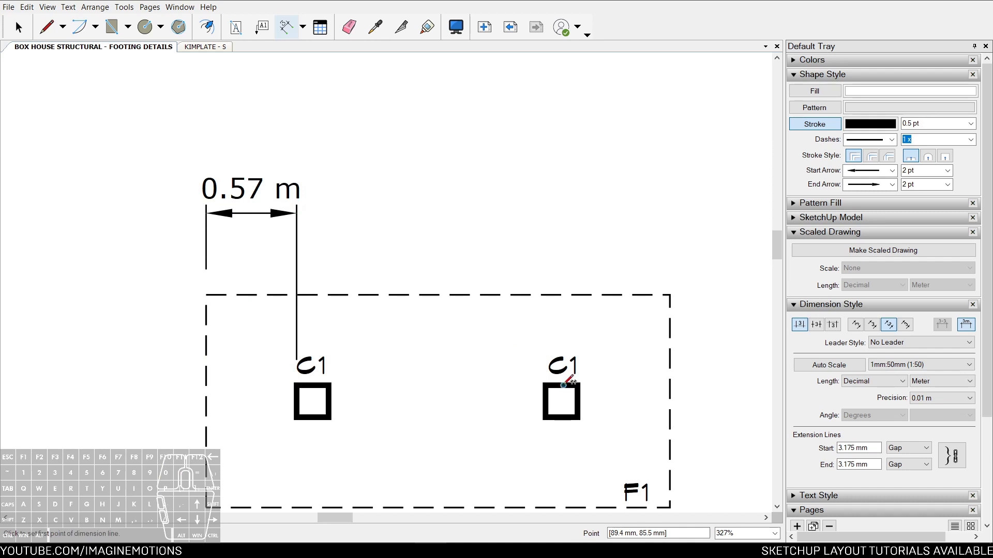
pyautogui.doubleClick(563, 384)
pyautogui.doubleClick(669, 295)
# Add two chained horizontal dimensions above F2, from its right corner to the C1 column and on to its left corner
pyautogui.moveTo(662, 293); pyautogui.dragTo(317, 236, button='middle')
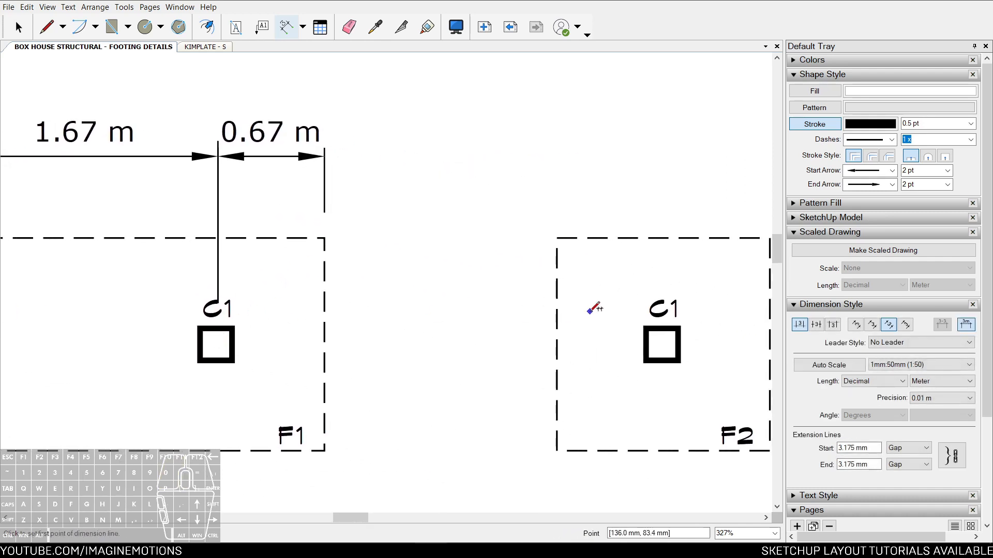
pyautogui.scroll(-3, 594, 309)
pyautogui.scroll(2, 574, 308)
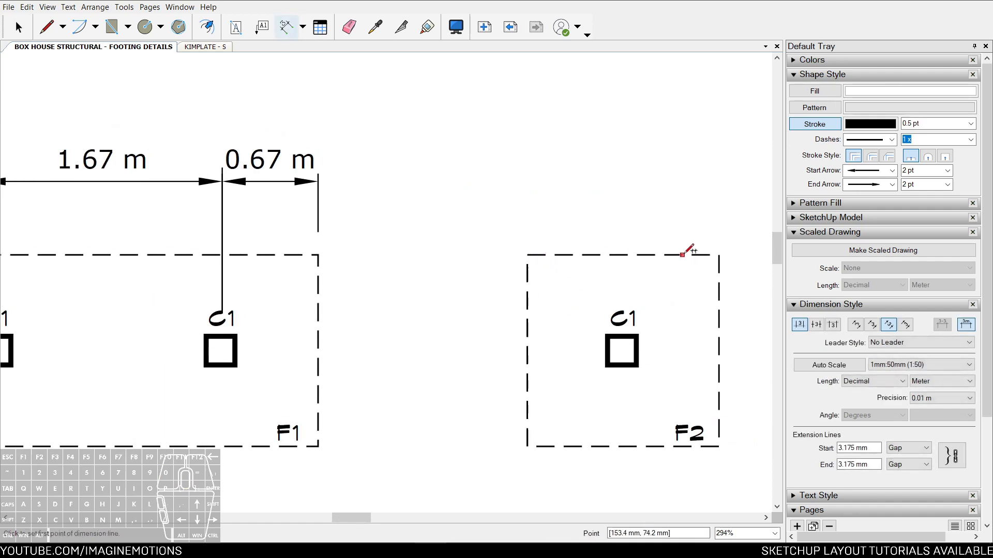
pyautogui.click(719, 255)
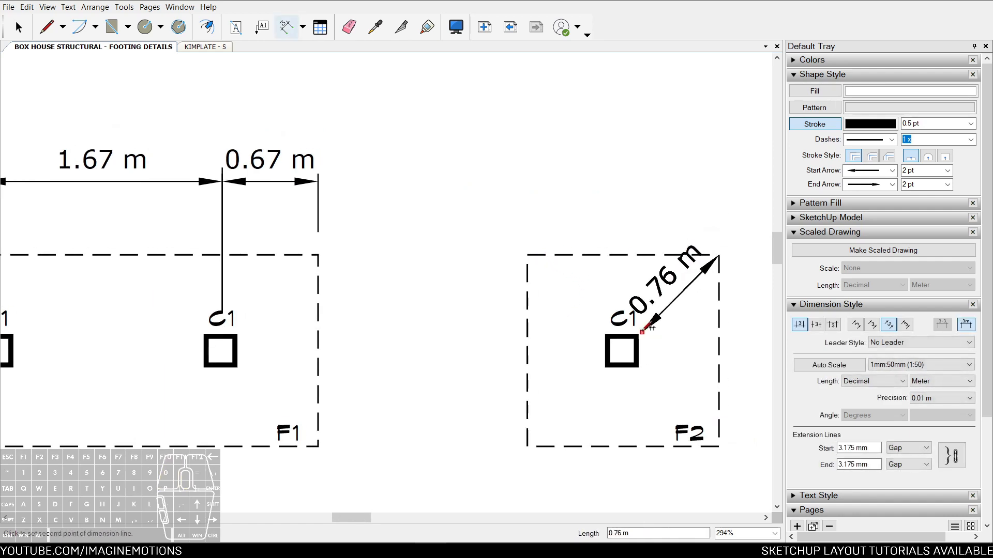
pyautogui.click(637, 335)
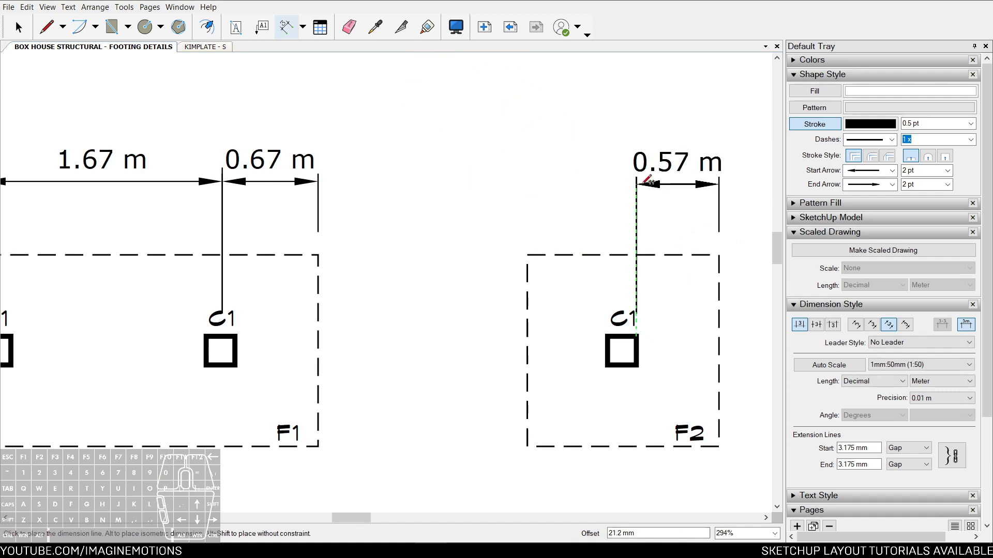
pyautogui.click(636, 181)
pyautogui.doubleClick(528, 254)
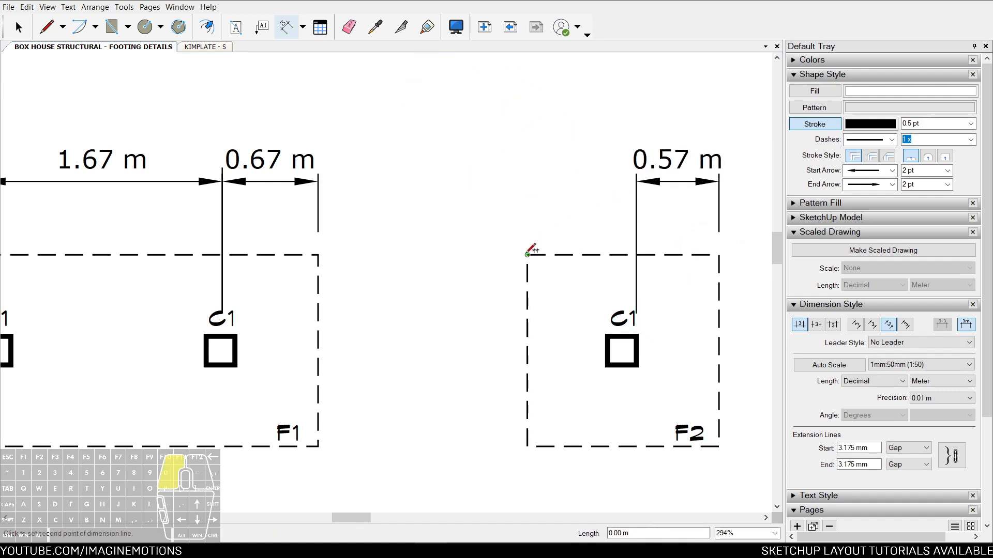
# Add overall width dimensions for footings F1 and F2, aligned with each other above the chained dimensions
pyautogui.scroll(-2, 548, 259)
pyautogui.scroll(-2, 568, 352)
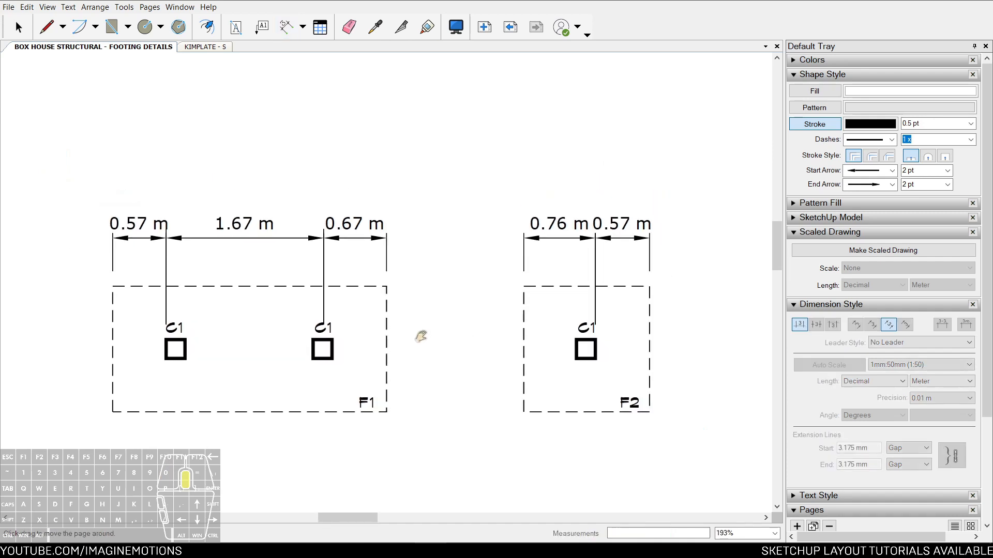
pyautogui.click(127, 303)
pyautogui.click(401, 303)
pyautogui.click(411, 211)
pyautogui.click(537, 303)
pyautogui.click(663, 304)
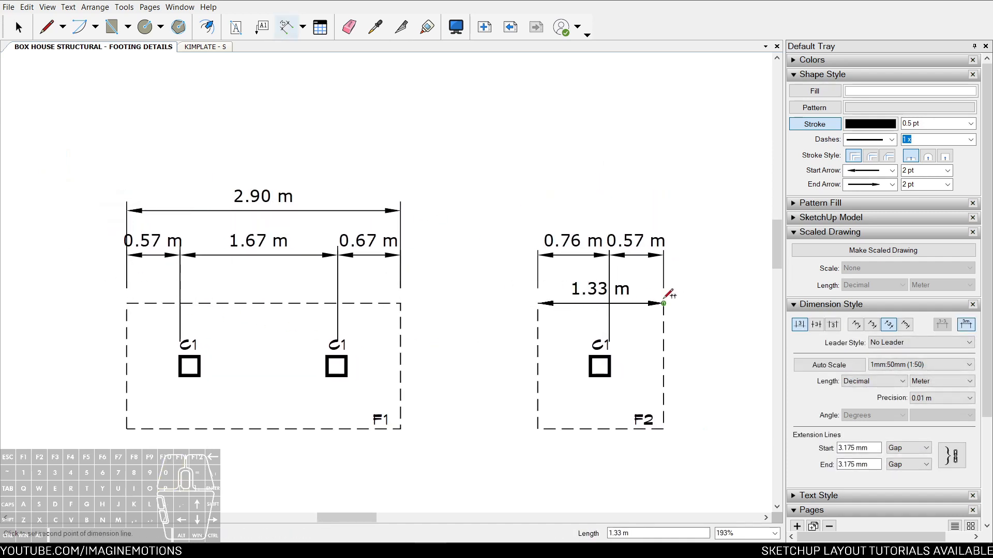
pyautogui.click(401, 205)
# Dimension the overall heights of footings F2 and F1, placing each dimension outside the footing's left edge
pyautogui.click(538, 303)
pyautogui.click(538, 429)
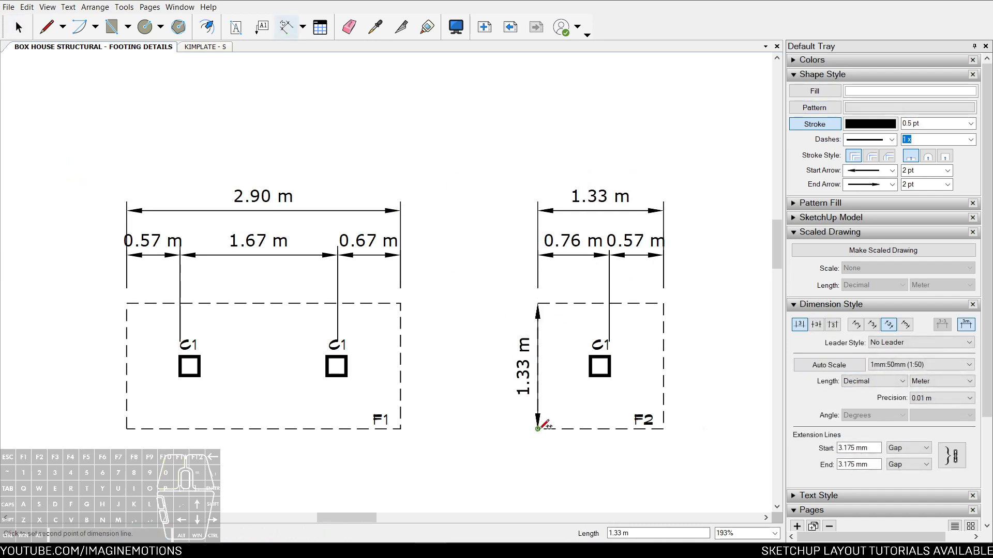
pyautogui.click(485, 341)
pyautogui.click(126, 303)
pyautogui.click(127, 429)
pyautogui.click(74, 362)
# Dimension the heights of F1's left C1 column and F2's C1 column, placing both between the footing and its overall height dimension
pyautogui.click(180, 357)
pyautogui.click(180, 377)
pyautogui.click(106, 367)
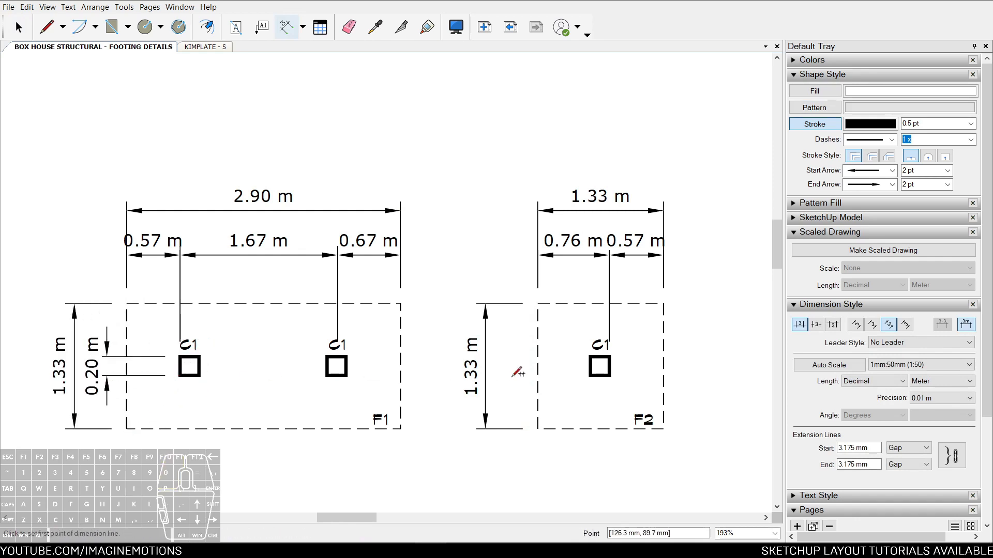
pyautogui.scroll(2, 620, 342)
pyautogui.click(672, 321)
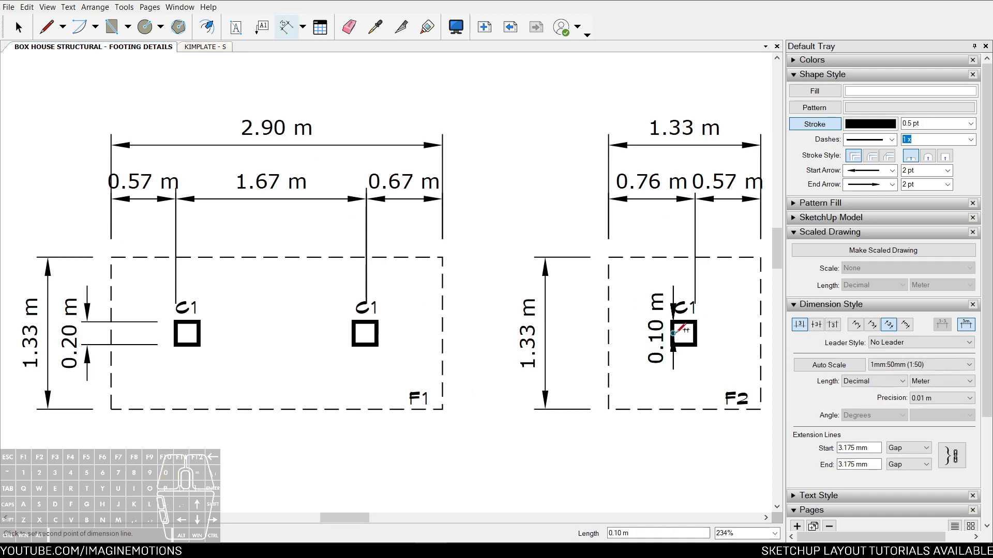
pyautogui.click(672, 345)
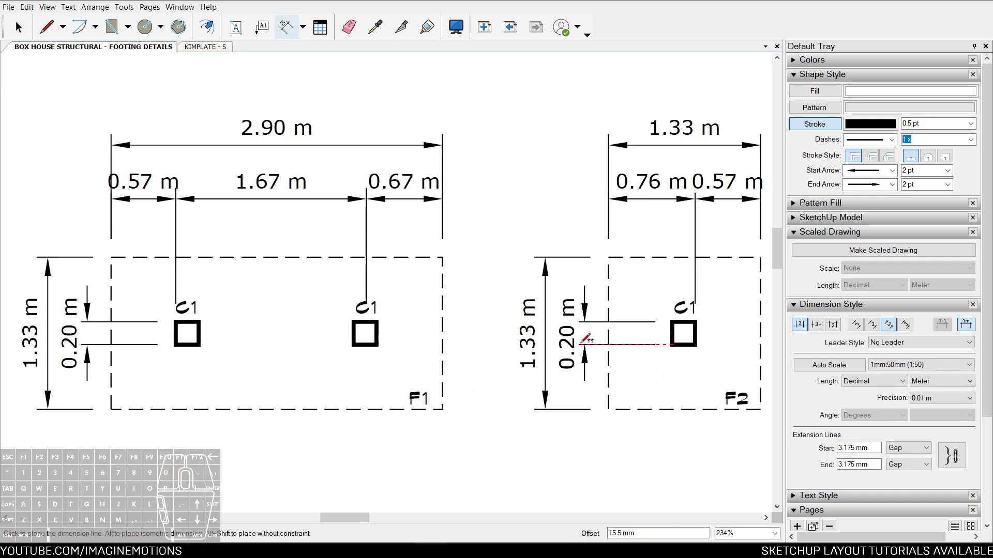
pyautogui.click(578, 347)
pyautogui.press('space')
# Select F2's column height dimension and examine it closely against the C1 column
pyautogui.moveTo(578, 348); pyautogui.dragTo(479, 337, button='middle')
pyautogui.scroll(4, 613, 339)
pyautogui.click(601, 347)
pyautogui.scroll(6, 480, 338)
pyautogui.scroll(-6, 479, 338)
pyautogui.scroll(2, 480, 339)
pyautogui.scroll(-1, 480, 338)
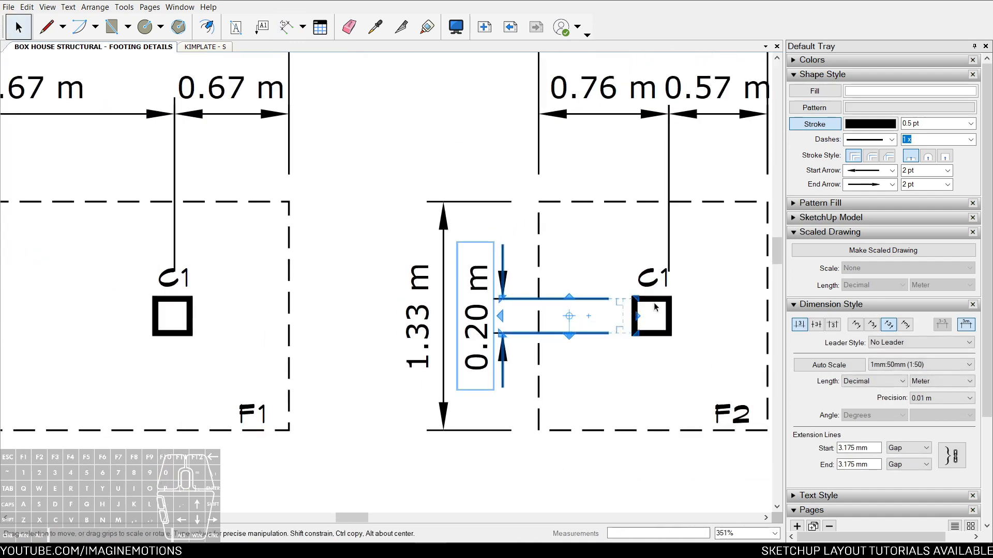
pyautogui.scroll(-6, 641, 321)
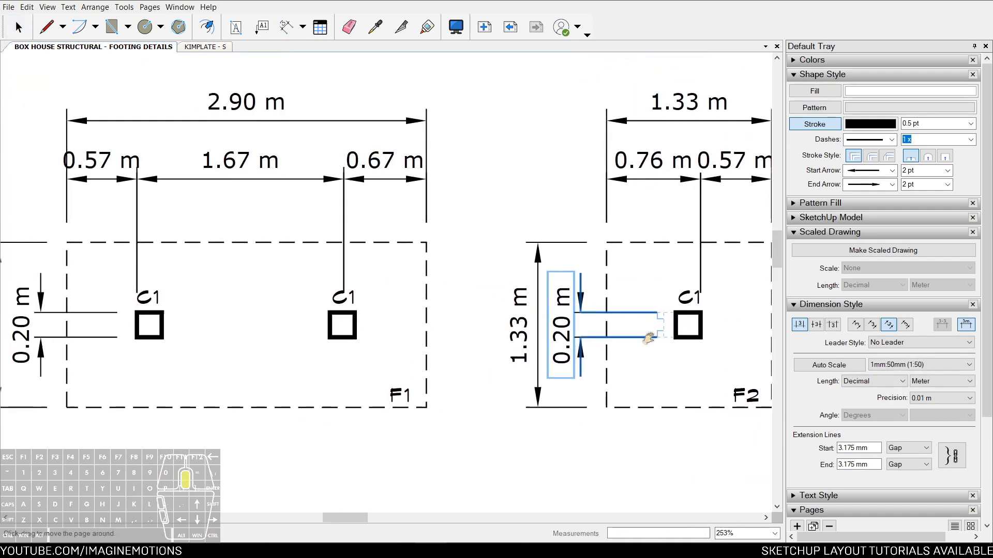
pyautogui.moveTo(676, 359); pyautogui.dragTo(625, 348, button='middle')
pyautogui.click(556, 347)
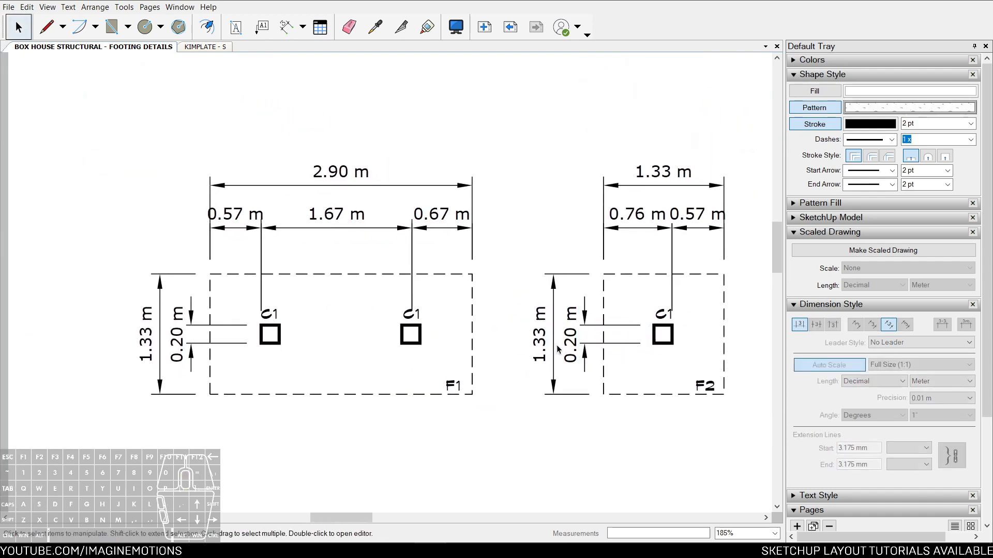
# Turn on Auto Scale for the dimension between F1's right C1 column and its right edge
pyautogui.moveTo(541, 341); pyautogui.dragTo(554, 341, button='middle')
pyautogui.scroll(3, 464, 258)
pyautogui.click(459, 217)
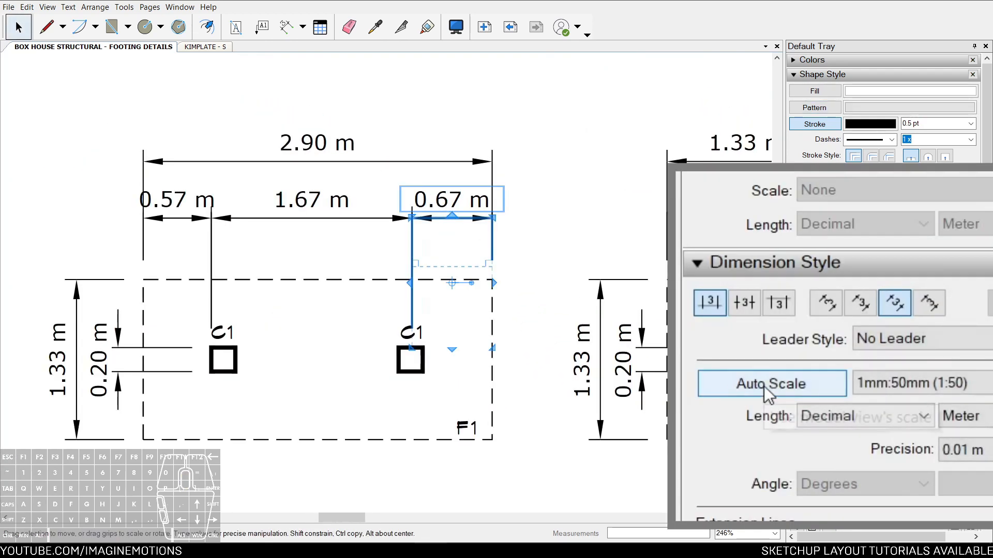
pyautogui.click(743, 382)
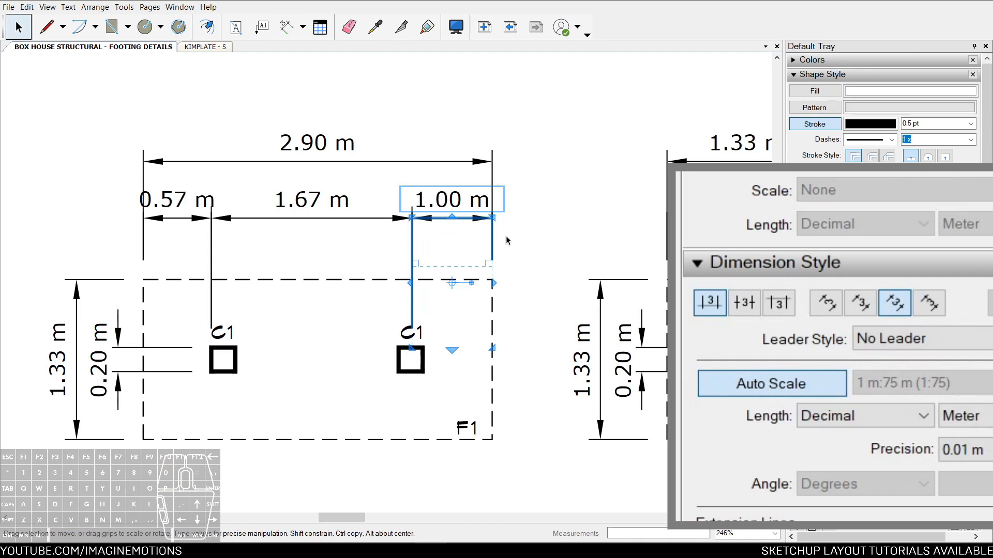
# Turn on Auto Scale for the Dimension tool in place of the fixed 1mm:50mm (1:50) scale
pyautogui.moveTo(574, 251); pyautogui.dragTo(569, 251, button='middle')
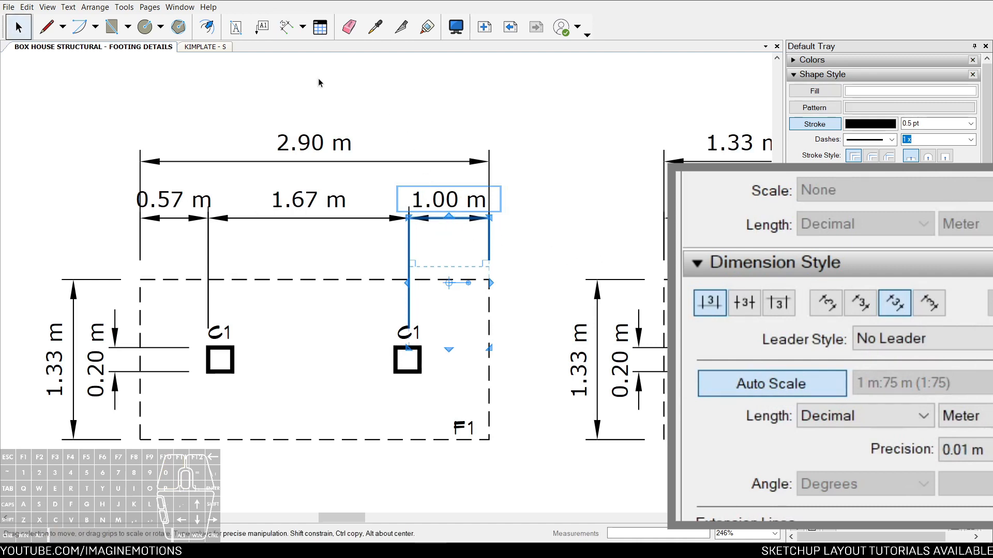
pyautogui.click(286, 27)
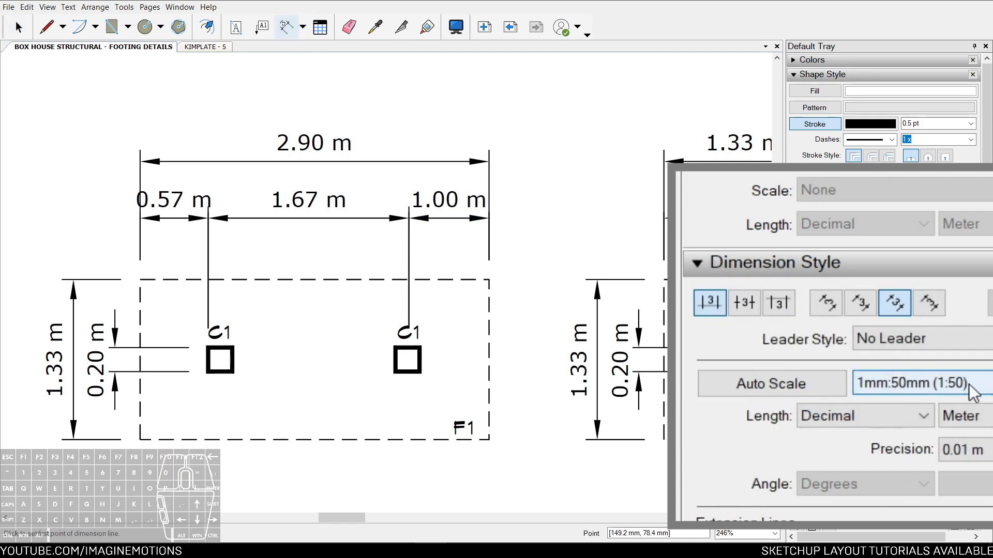
pyautogui.scroll(-2, 629, 323)
pyautogui.moveTo(627, 322); pyautogui.dragTo(539, 293, button='middle')
pyautogui.scroll(3, 522, 267)
pyautogui.moveTo(293, 164); pyautogui.dragTo(330, 156, button='middle')
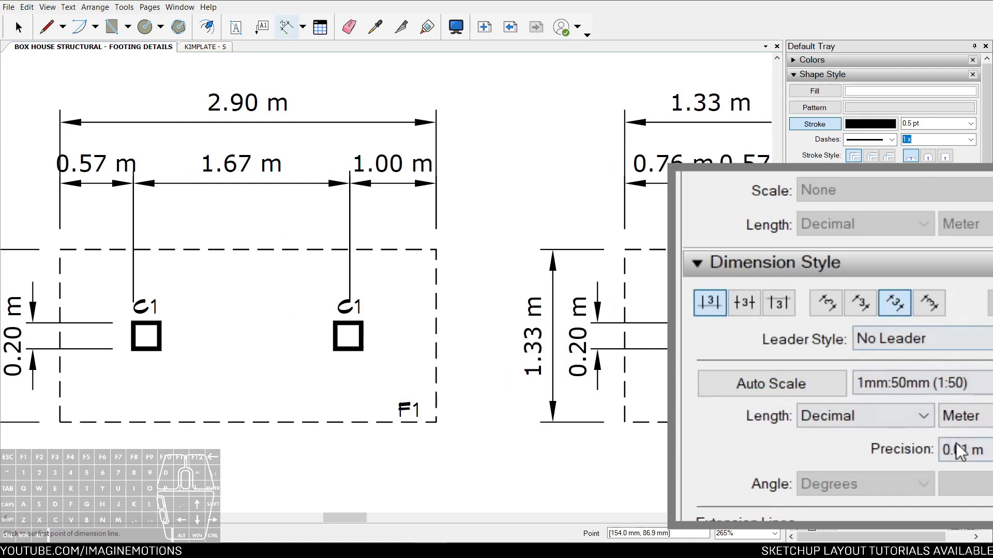
pyautogui.click(744, 385)
pyautogui.moveTo(289, 245); pyautogui.dragTo(377, 255, button='middle')
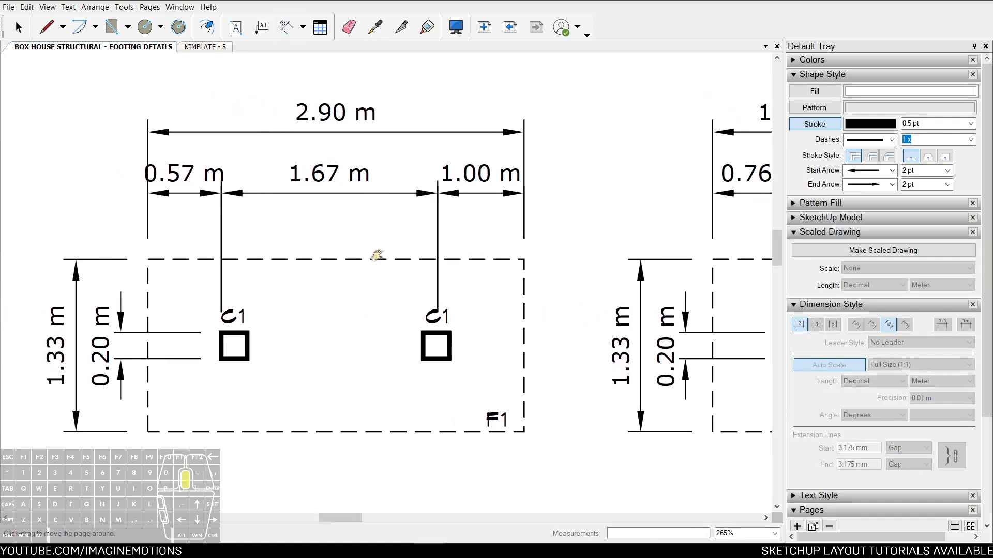
pyautogui.press('d')
pyautogui.scroll(-4, 492, 362)
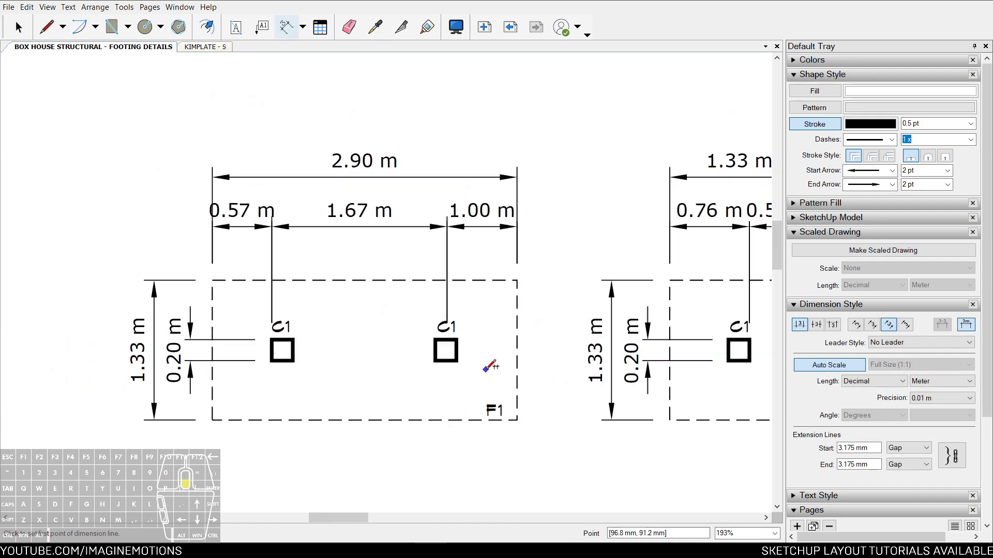
# Turn on Auto Scale for all the dimensions of footings F1 and F2 together
pyautogui.press('space')
pyautogui.moveTo(654, 135); pyautogui.dragTo(67, 443)
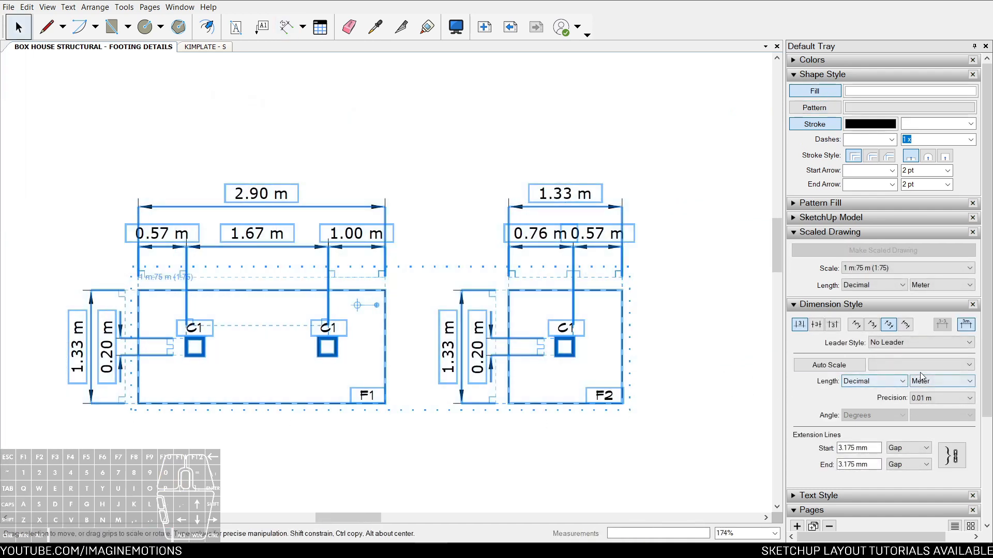
pyautogui.click(837, 369)
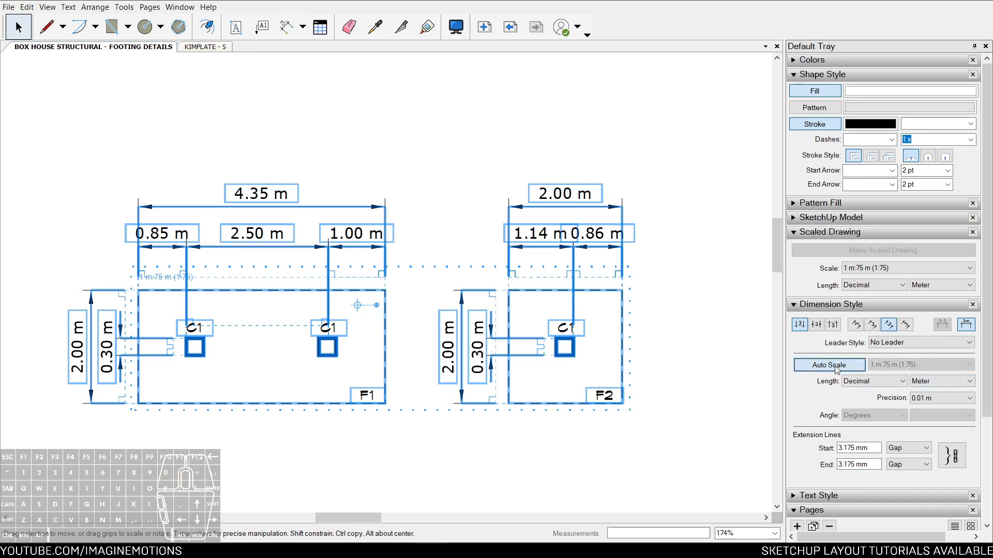
pyautogui.scroll(6, 501, 349)
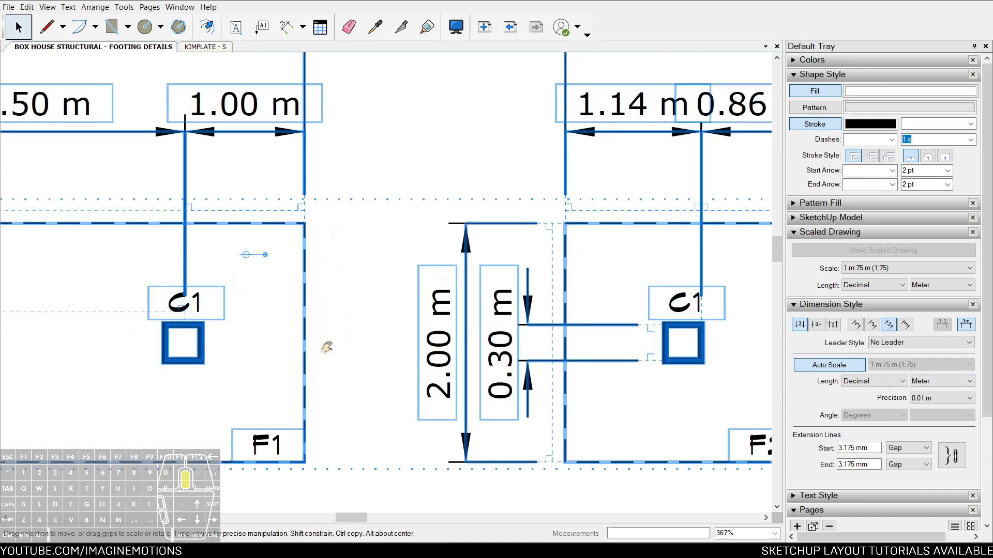
pyautogui.moveTo(326, 348); pyautogui.dragTo(529, 347, button='middle')
pyautogui.scroll(-1, 154, 356)
pyautogui.moveTo(154, 356); pyautogui.dragTo(230, 368, button='middle')
pyautogui.scroll(-5, 304, 226)
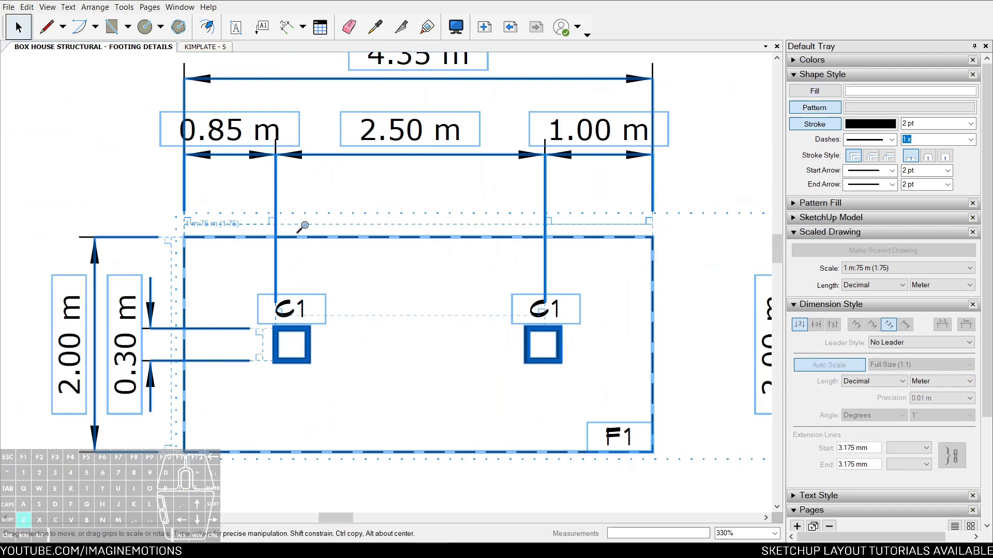
pyautogui.moveTo(526, 291); pyautogui.dragTo(498, 295, button='middle')
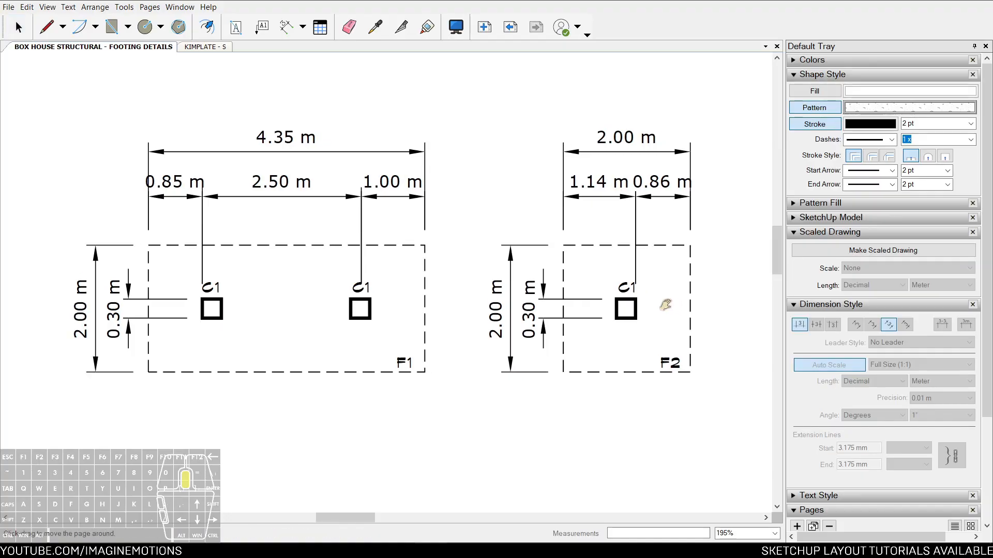
# Draw a table with three columns and three rows in the empty space to the right of footing F2
pyautogui.moveTo(665, 303); pyautogui.dragTo(439, 321, button='middle')
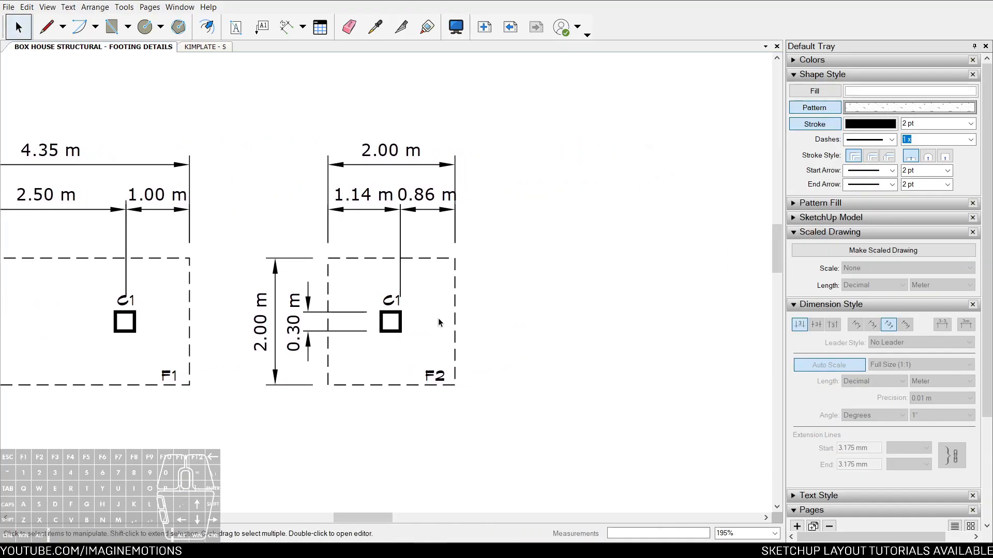
pyautogui.click(320, 27)
pyautogui.moveTo(493, 197)
pyautogui.mouseDown(button='middle')
pyautogui.moveTo(417, 175)
pyautogui.moveTo(359, 176)
pyautogui.mouseUp(button='middle')
pyautogui.moveTo(403, 191)
pyautogui.mouseDown()
pyautogui.moveTo(512, 259)
pyautogui.moveTo(625, 282)
pyautogui.moveTo(496, 264)
pyautogui.moveTo(620, 264)
pyautogui.moveTo(600, 263)
pyautogui.moveTo(603, 251)
pyautogui.moveTo(606, 270)
pyautogui.moveTo(605, 252)
pyautogui.mouseUp()
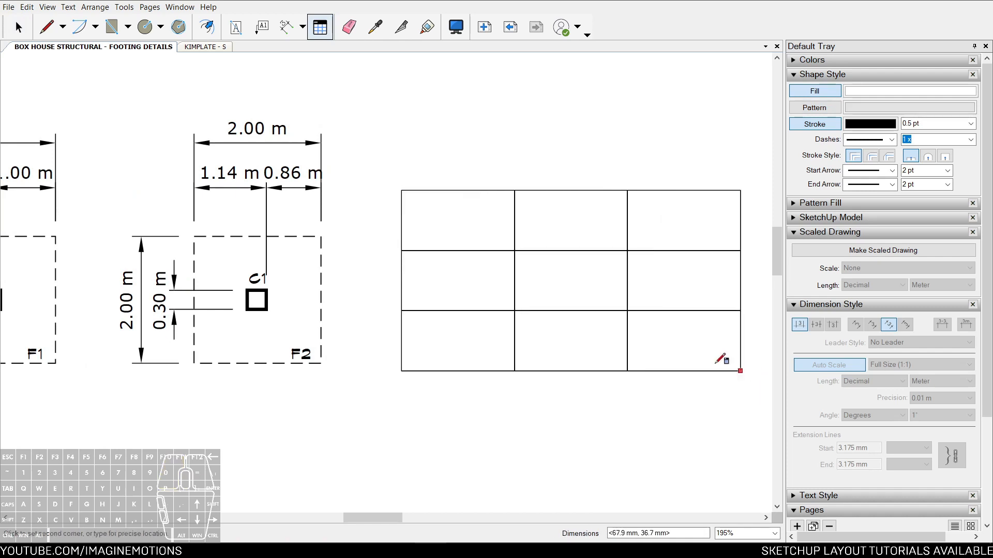
pyautogui.click(662, 322)
pyautogui.press('space')
pyautogui.moveTo(454, 252)
pyautogui.mouseDown(button='middle')
pyautogui.moveTo(467, 275)
pyautogui.moveTo(495, 286)
pyautogui.mouseUp(button='middle')
pyautogui.press('z')
pyautogui.moveTo(568, 358); pyautogui.dragTo(569, 327)
pyautogui.moveTo(574, 249); pyautogui.dragTo(519, 274, button='middle')
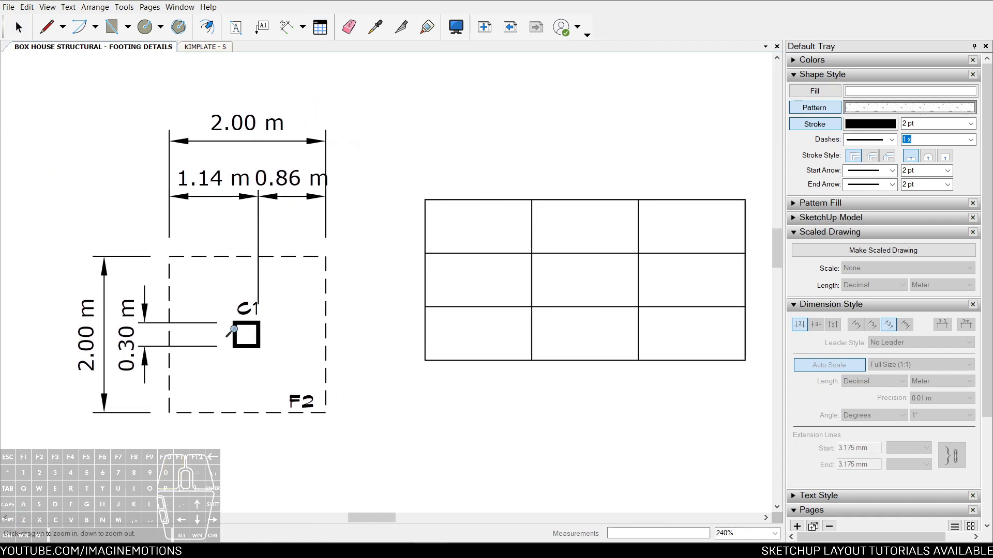
# Fill the table's header row with FOOTING, W1 and W2
pyautogui.press('space')
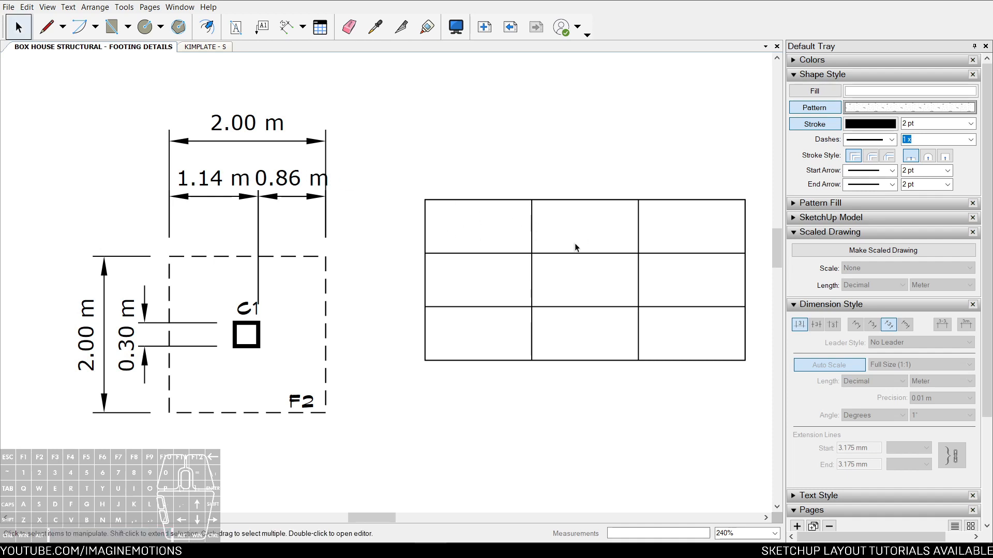
pyautogui.click(601, 233)
pyautogui.click(597, 233)
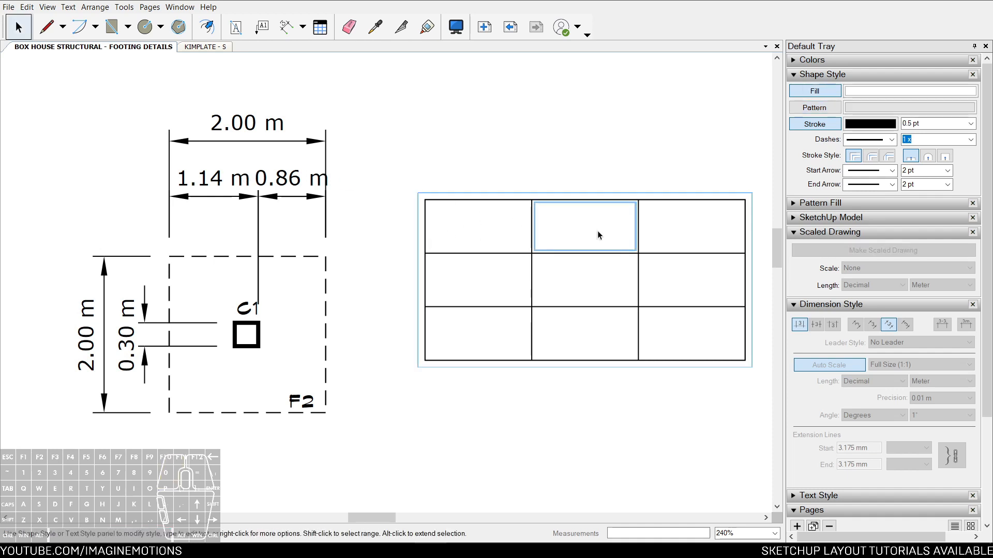
pyautogui.write('W1')
pyautogui.click(680, 231)
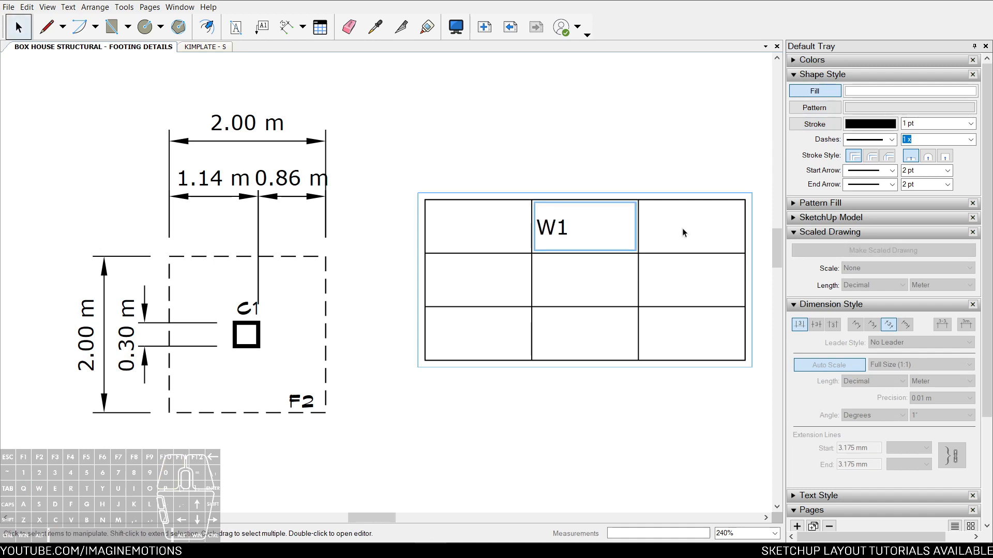
pyautogui.write('W2')
pyautogui.click(454, 232)
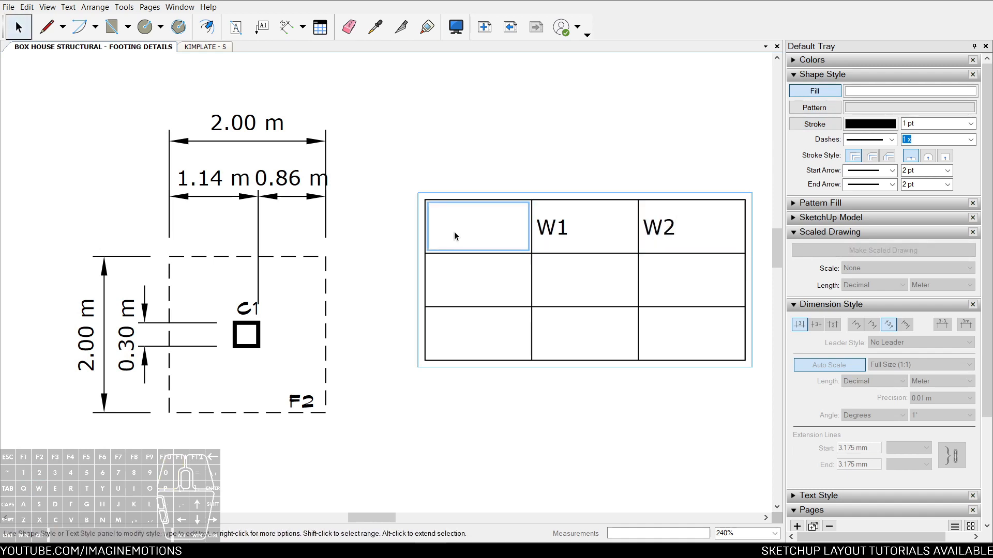
pyautogui.write('FOOTING')
pyautogui.press('Return')
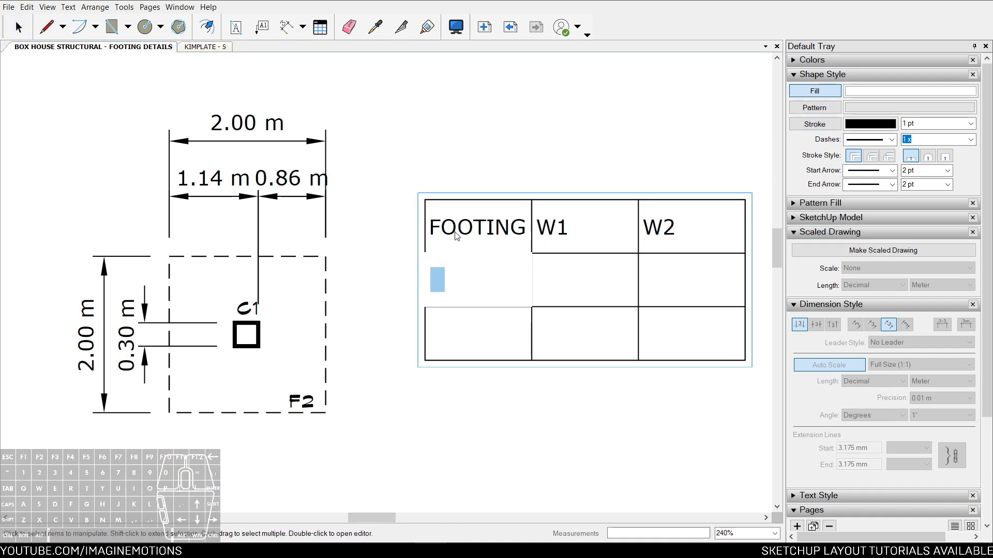
# Enter F1 and F2 as the row labels under the FOOTING header
pyautogui.write('F1')
pyautogui.press('Return')
pyautogui.write('F')
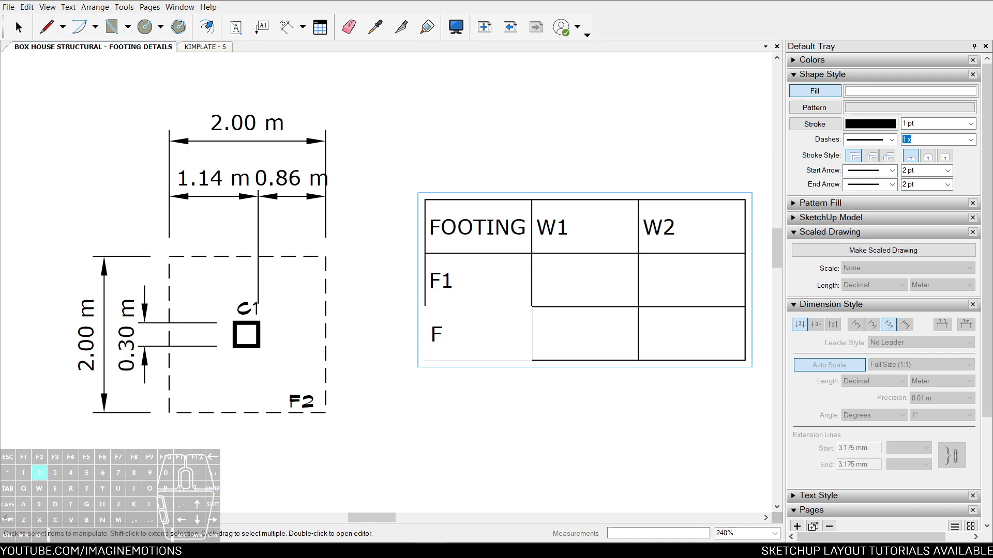
pyautogui.press('Escape')
pyautogui.click(486, 160)
pyautogui.scroll(-1, 486, 159)
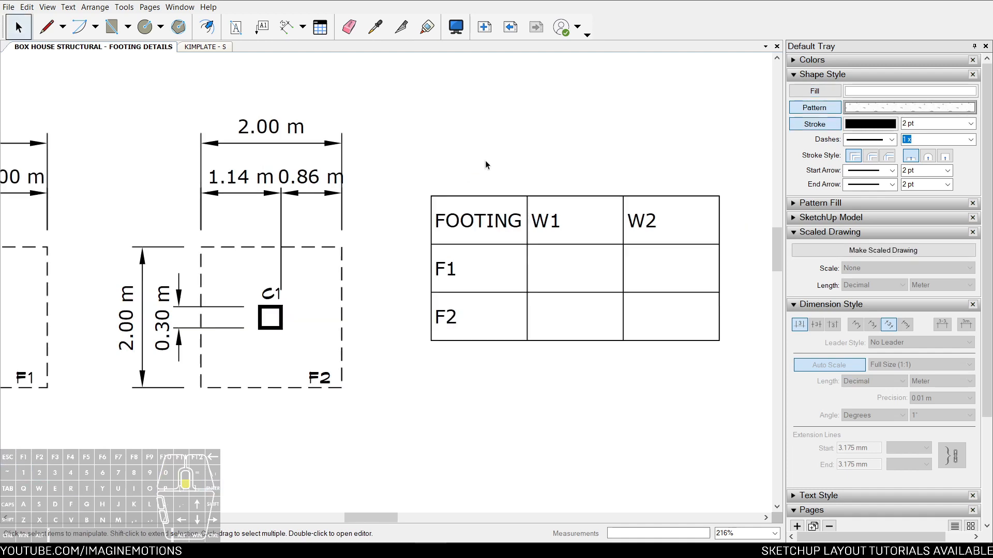
pyautogui.moveTo(425, 170); pyautogui.dragTo(492, 202, button='middle')
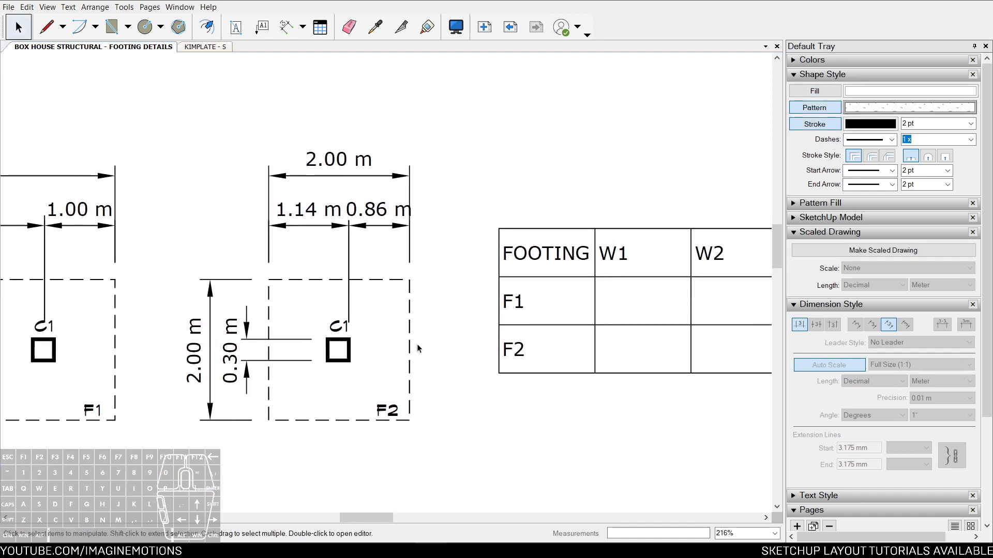
# Fill the table's F1 row with 4 under W1 and 8 under W2
pyautogui.click(612, 315)
pyautogui.click(651, 302)
pyautogui.scroll(-1, 640, 305)
pyautogui.moveTo(640, 306); pyautogui.dragTo(552, 283, button='middle')
pyautogui.scroll(2, 553, 283)
pyautogui.scroll(-2, 386, 286)
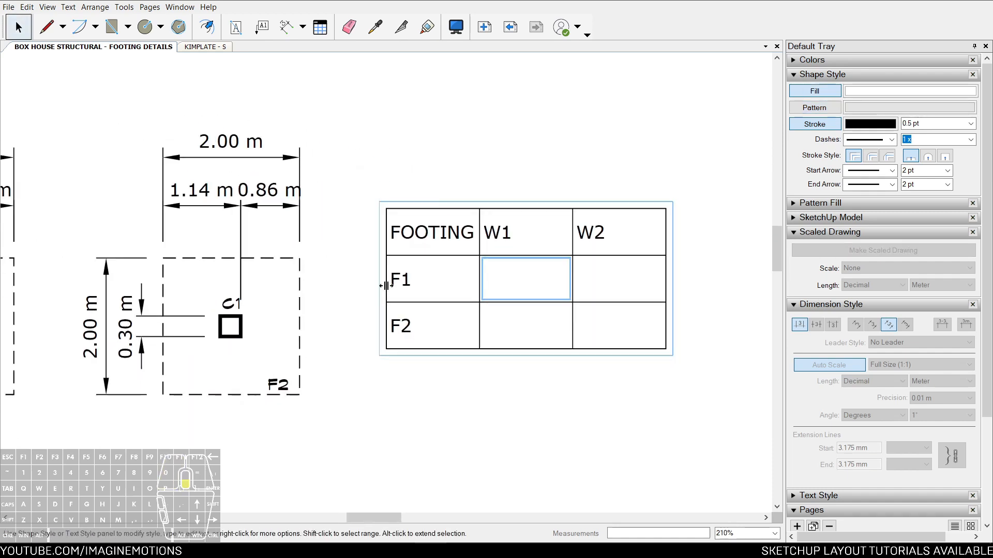
pyautogui.write('4')
pyautogui.scroll(-2, 525, 321)
pyautogui.moveTo(526, 321); pyautogui.dragTo(662, 302, button='middle')
pyautogui.click(726, 276)
pyautogui.click(728, 276)
pyautogui.write('7')
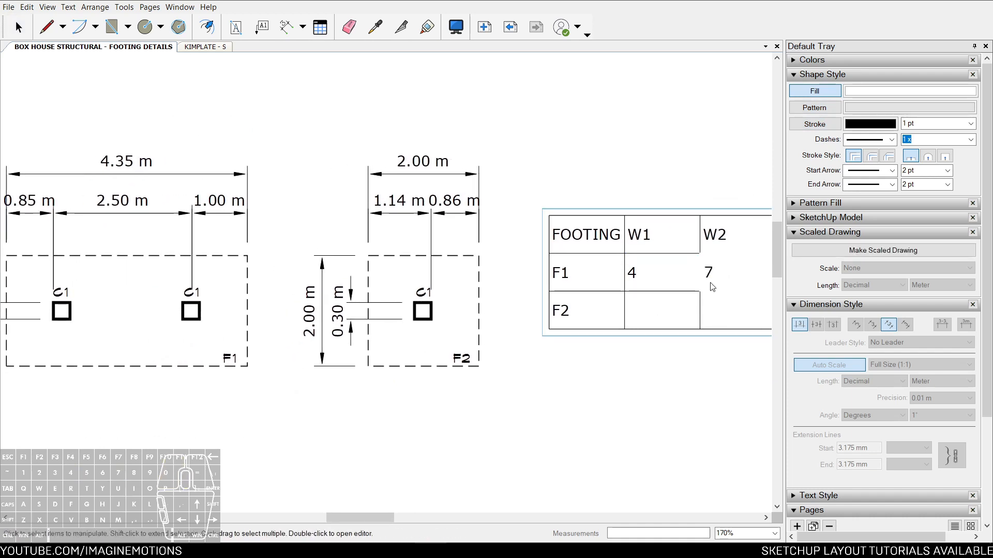
pyautogui.doubleClick(706, 273)
pyautogui.write('8')
pyautogui.press('Escape')
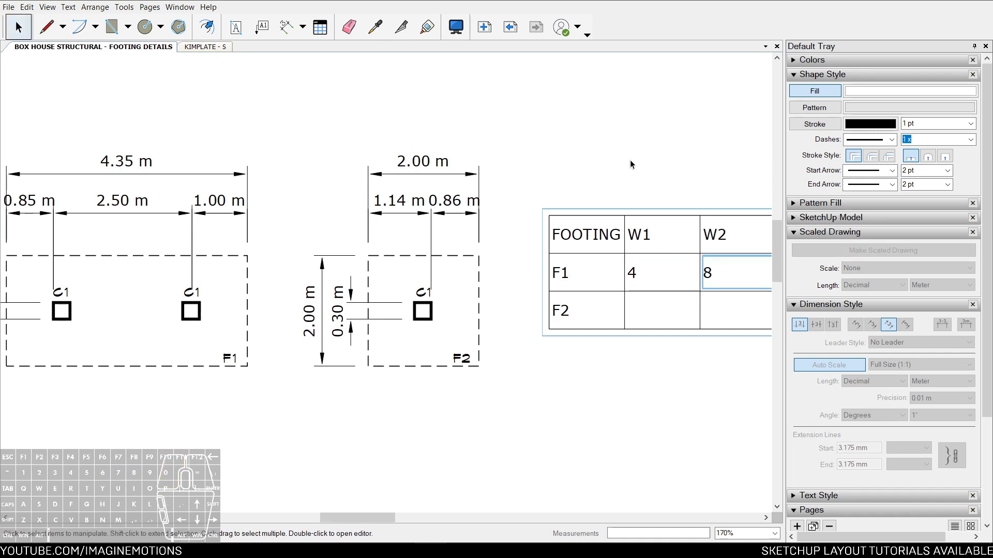
pyautogui.scroll(-1, 630, 161)
pyautogui.moveTo(452, 234); pyautogui.dragTo(454, 234, button='middle')
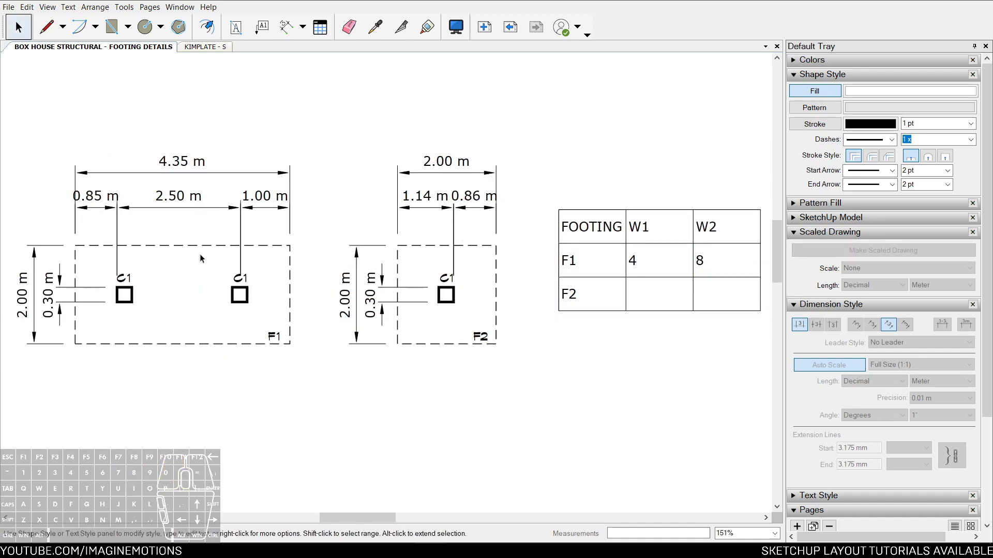
# Replace the text of footing F1's overall height dimension with W1
pyautogui.hotkey('ctrl', 'z')
pyautogui.moveTo(85, 296); pyautogui.dragTo(140, 298, button='middle')
pyautogui.scroll(2, 64, 312)
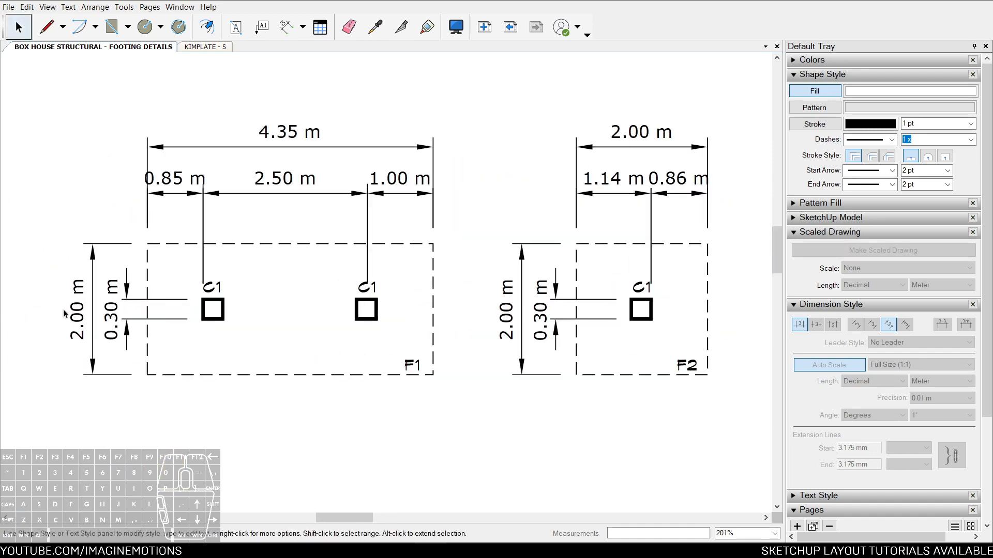
pyautogui.doubleClick(64, 313)
pyautogui.doubleClick(76, 305)
pyautogui.write('W1')
pyautogui.press('Escape')
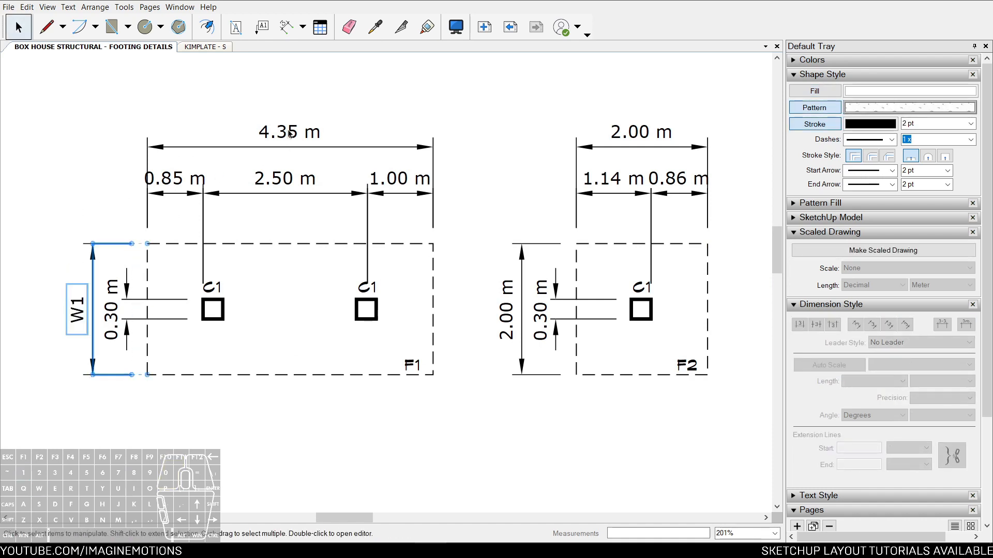
# Replace the text of footing F1's overall width dimension with W2
pyautogui.doubleClick(290, 133)
pyautogui.doubleClick(290, 133)
pyautogui.write('W2')
pyautogui.press('Escape')
pyautogui.click(156, 101)
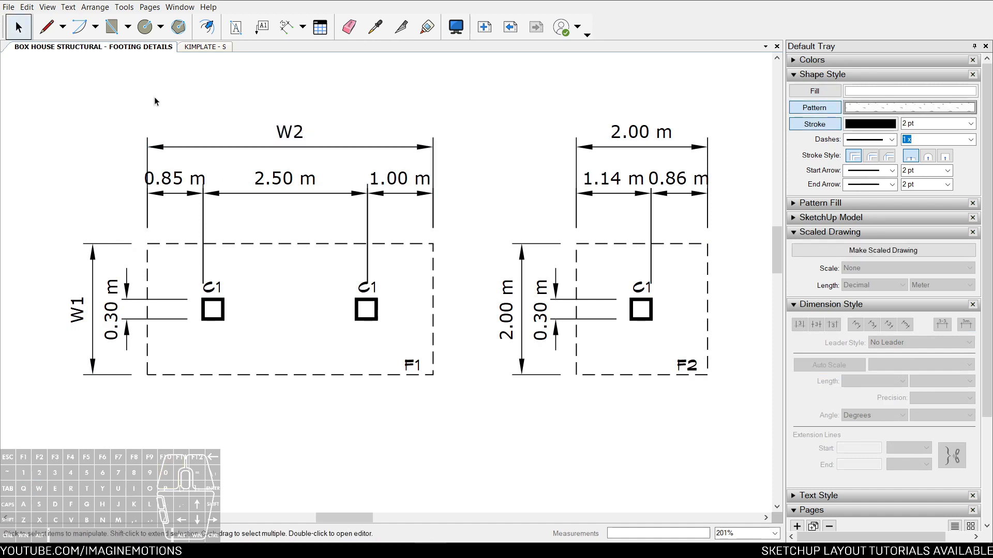
# Delete footing F1's three horizontal column-spacing dimensions and its column height dimension, leaving the W1 and W2 dimensions
pyautogui.click(181, 175)
pyautogui.click(376, 173)
pyautogui.keyDown('ctrl'); pyautogui.click(285, 177); pyautogui.keyUp('ctrl')
pyautogui.keyDown('ctrl'); pyautogui.click(177, 178); pyautogui.keyUp('ctrl')
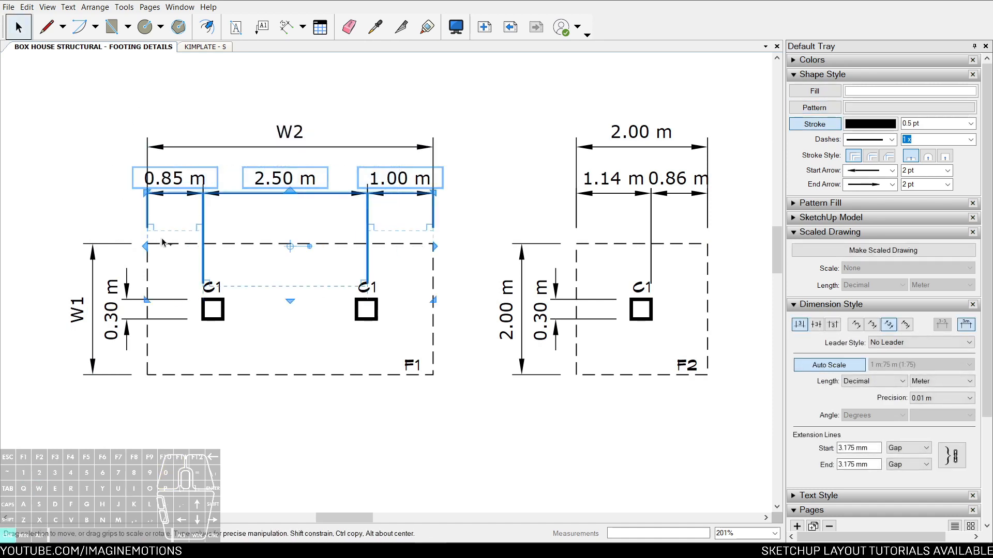
pyautogui.keyDown('ctrl'); pyautogui.click(119, 293); pyautogui.keyUp('ctrl')
pyautogui.press('n')
pyautogui.press('z')
pyautogui.moveTo(150, 250); pyautogui.dragTo(155, 282)
pyautogui.moveTo(421, 281); pyautogui.dragTo(349, 300, button='middle')
pyautogui.press('space')
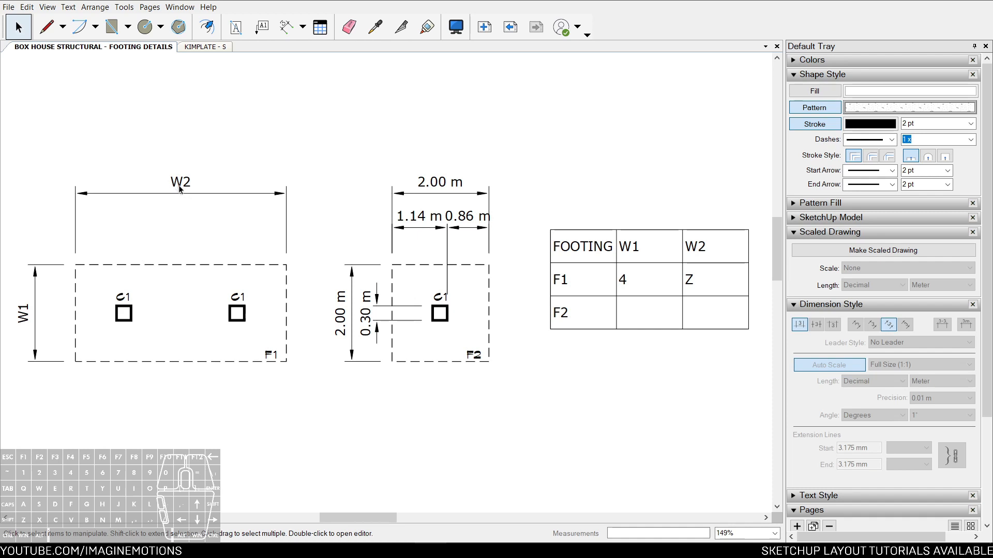
# Examine how footing F1's W1 and W2 dimensions correspond to the columns of the footing table
pyautogui.click(27, 320)
pyautogui.click(616, 280)
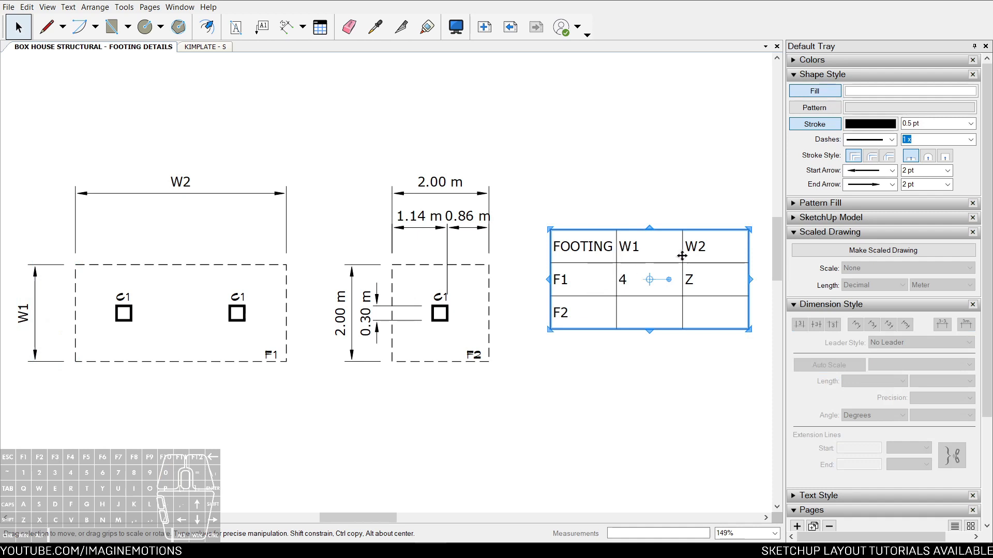
pyautogui.moveTo(682, 256); pyautogui.dragTo(589, 250, button='middle')
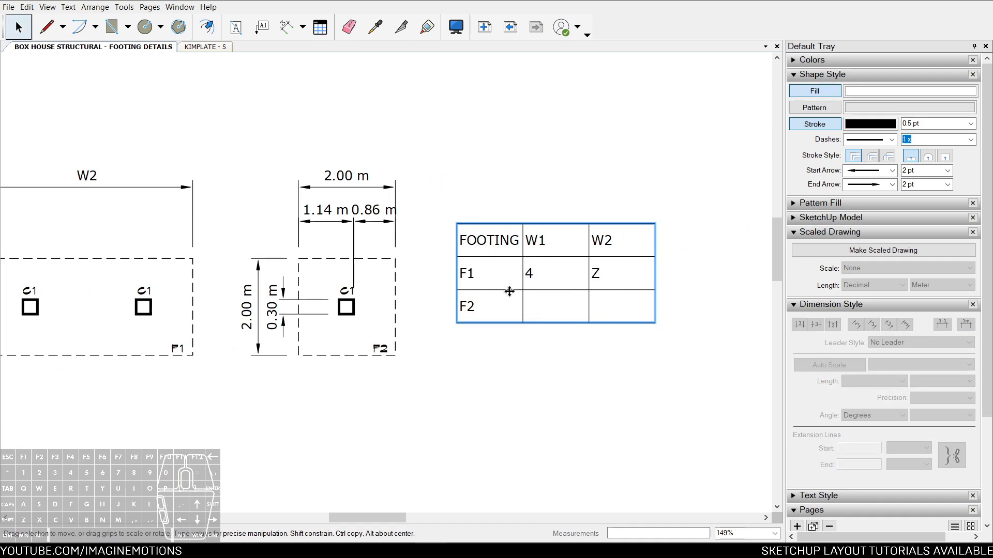
pyautogui.moveTo(502, 283); pyautogui.dragTo(621, 318, button='middle')
pyautogui.scroll(-1, 598, 319)
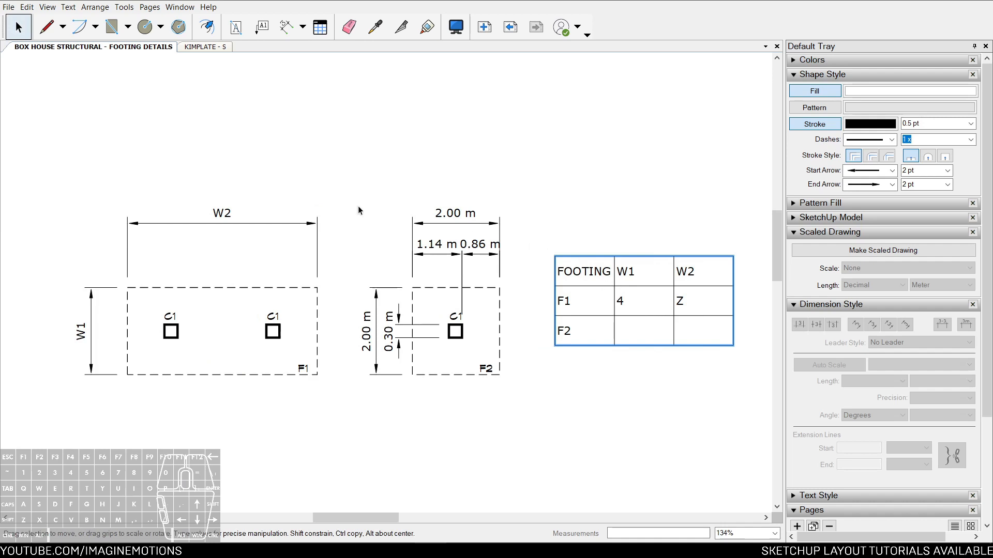
pyautogui.press('z')
pyautogui.moveTo(197, 232); pyautogui.dragTo(195, 207)
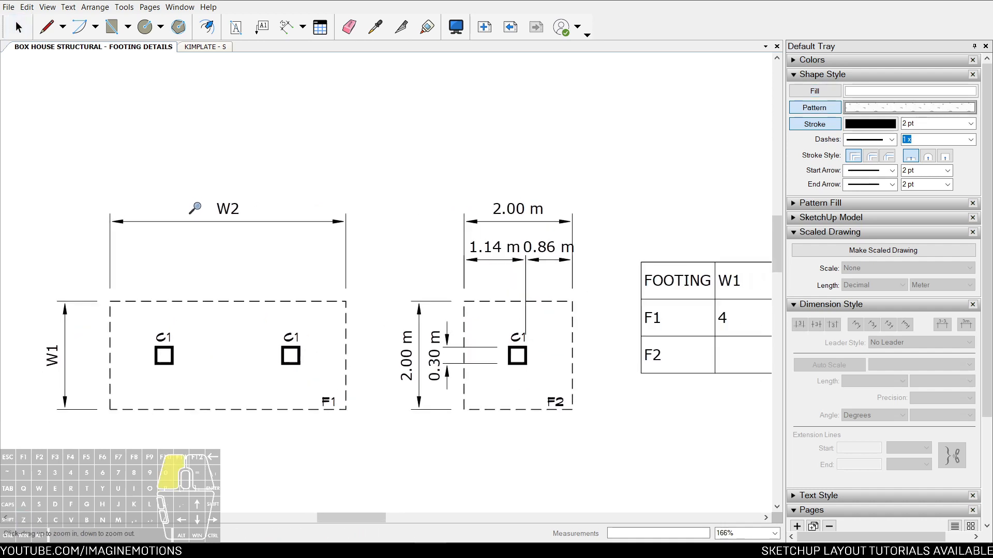
pyautogui.moveTo(395, 269); pyautogui.dragTo(306, 259, button='middle')
pyautogui.press('z')
pyautogui.moveTo(348, 251); pyautogui.dragTo(344, 263)
pyautogui.moveTo(377, 262); pyautogui.dragTo(402, 269, button='middle')
pyautogui.press('space')
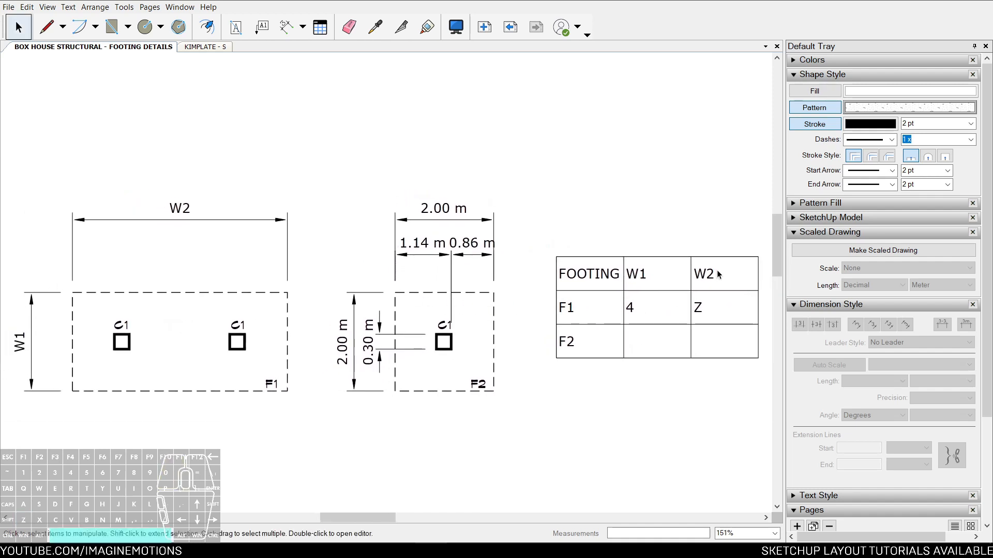
pyautogui.moveTo(747, 215); pyautogui.dragTo(557, 431)
pyautogui.moveTo(570, 398); pyautogui.dragTo(571, 397)
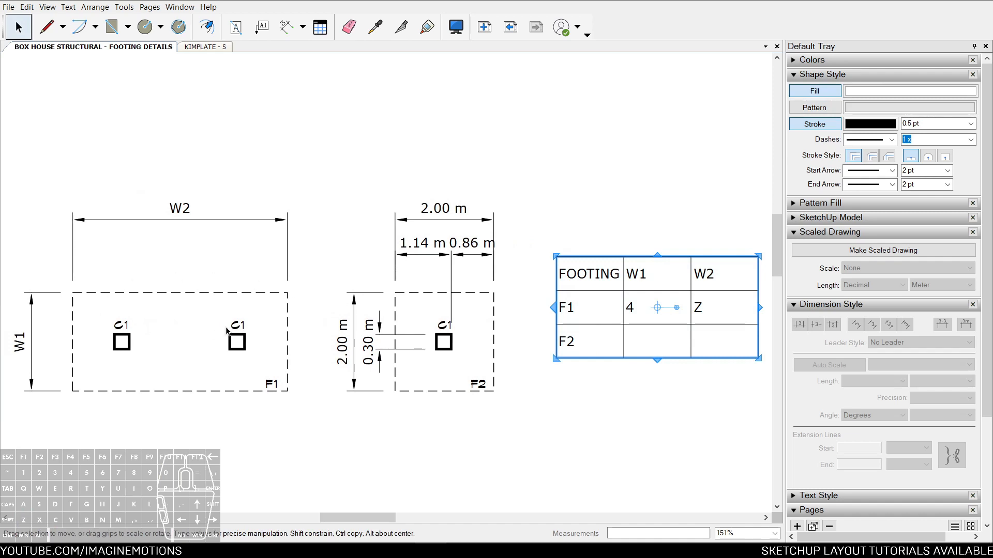
pyautogui.click(461, 350)
# Delete footing F2's two horizontal column-spacing dimensions and its column height dimension
pyautogui.scroll(4, 526, 350)
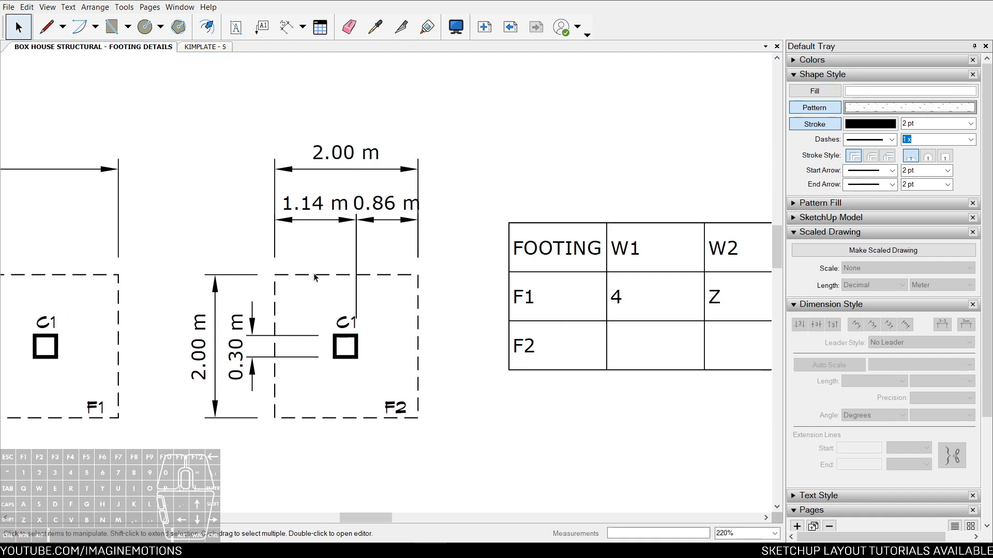
pyautogui.press('e')
pyautogui.click(252, 330)
pyautogui.click(331, 205)
pyautogui.click(371, 208)
pyautogui.press('space')
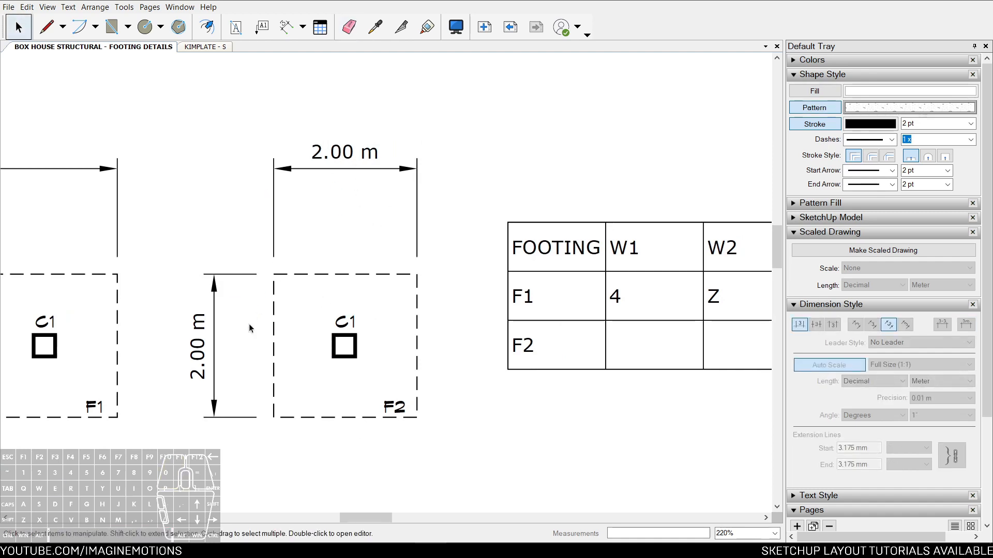
# Replace the text of footing F2's overall height dimension with W1 and its overall width dimension with W2
pyautogui.click(198, 351)
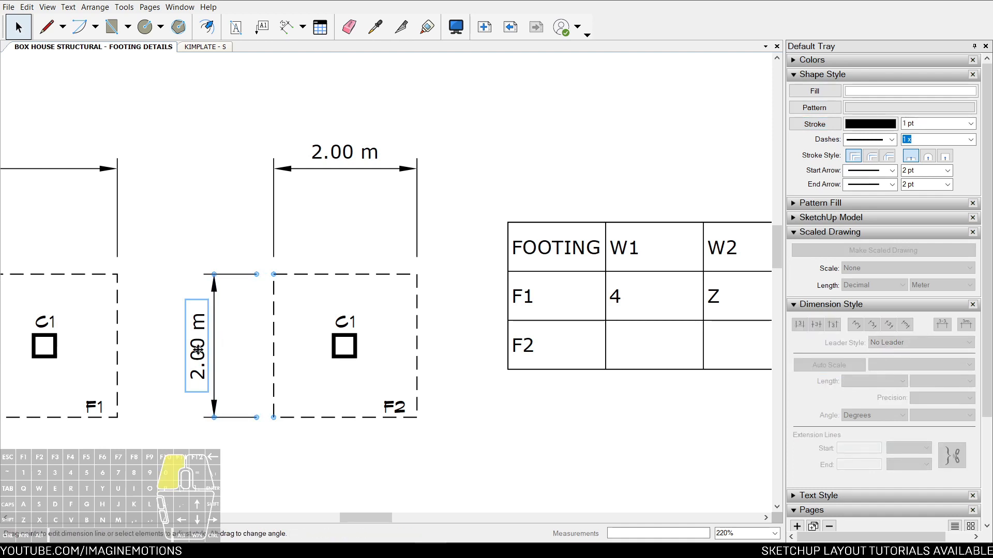
pyautogui.doubleClick(198, 351)
pyautogui.write('W1')
pyautogui.press('Escape')
pyautogui.click(345, 152)
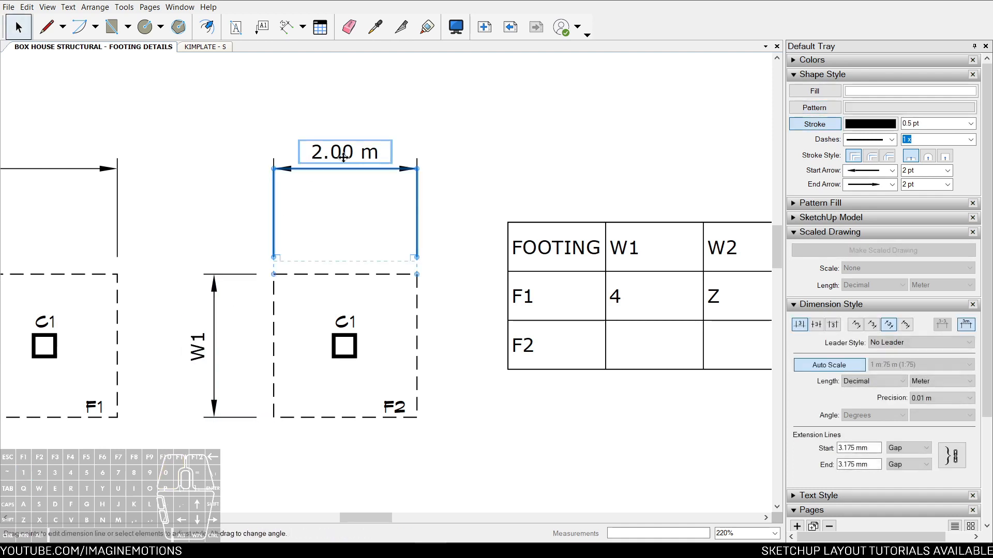
pyautogui.doubleClick(345, 152)
pyautogui.write('W2')
pyautogui.press('Escape')
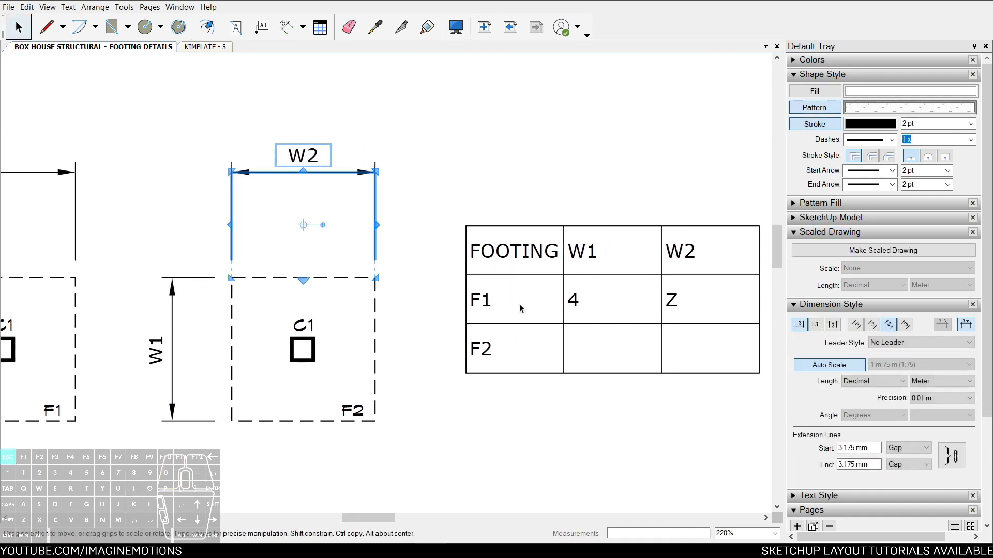
# Fill the F2 row of the footing table with 3 under W1 and 2 under W2
pyautogui.click(603, 312)
pyautogui.doubleClick(593, 340)
pyautogui.moveTo(600, 350); pyautogui.dragTo(579, 346, button='middle')
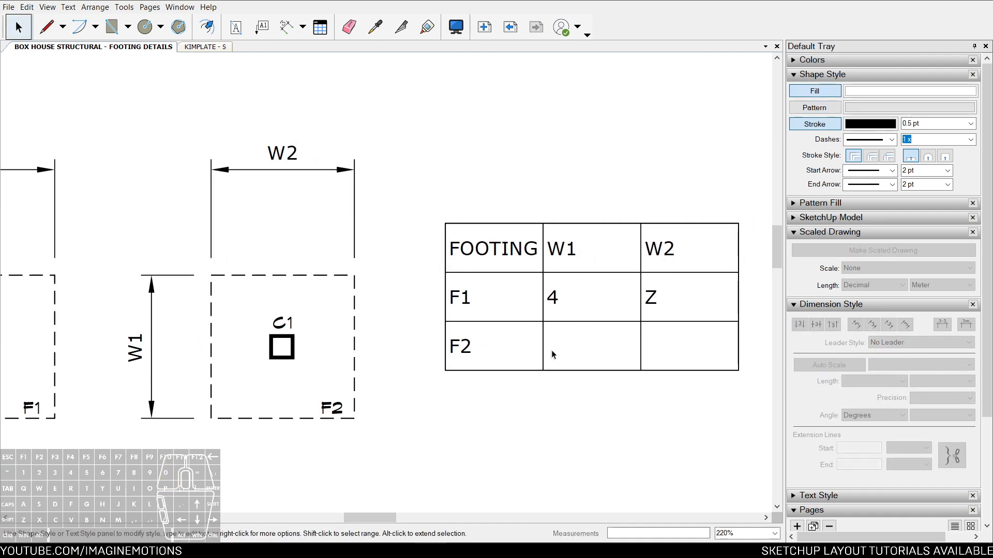
pyautogui.click(558, 349)
pyautogui.click(577, 342)
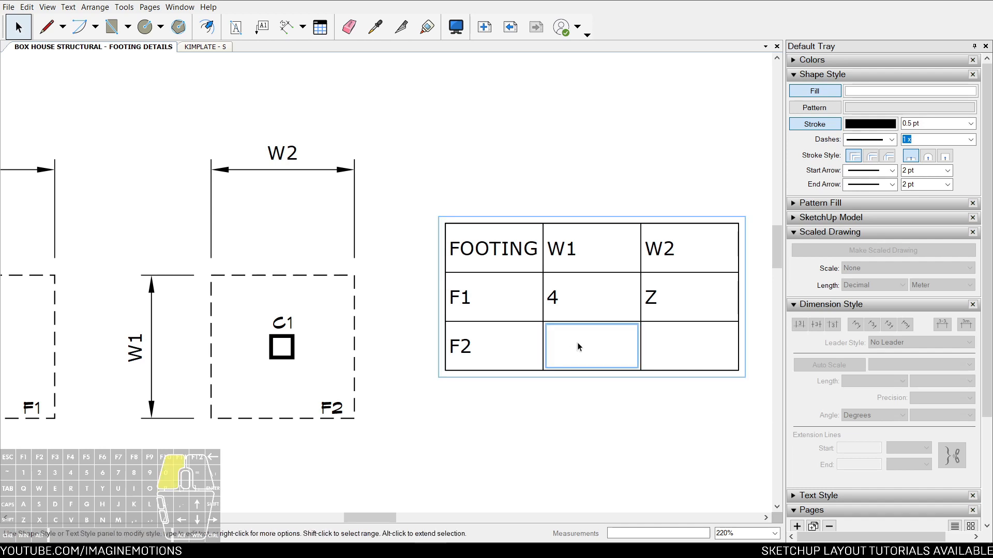
pyautogui.write('3')
pyautogui.click(683, 350)
pyautogui.click(682, 355)
pyautogui.write('2')
pyautogui.press('Escape')
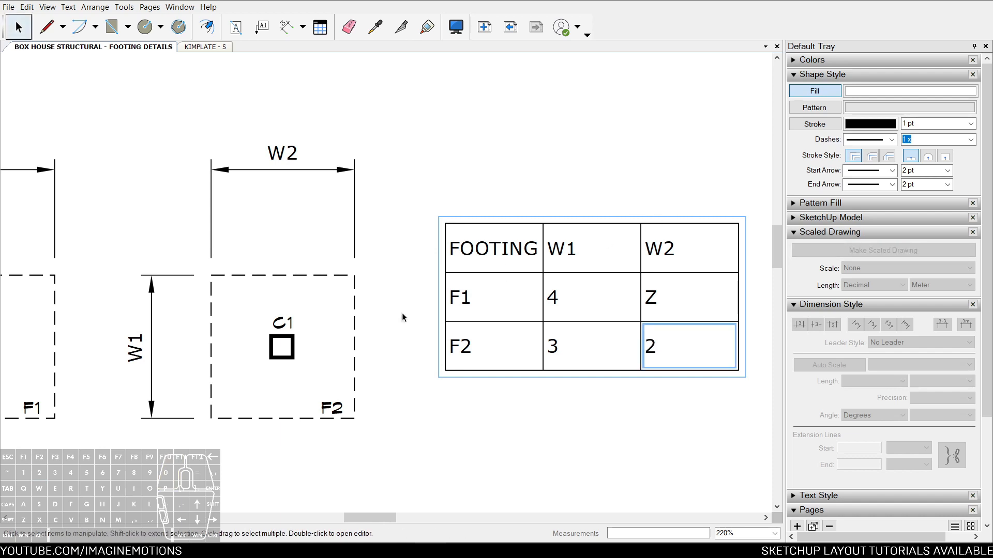
# Draw a trial rectangle over footing F2 that extends above its outline, and delete it
pyautogui.click(148, 358)
pyautogui.scroll(1, 143, 363)
pyautogui.press('r')
pyautogui.click(220, 186)
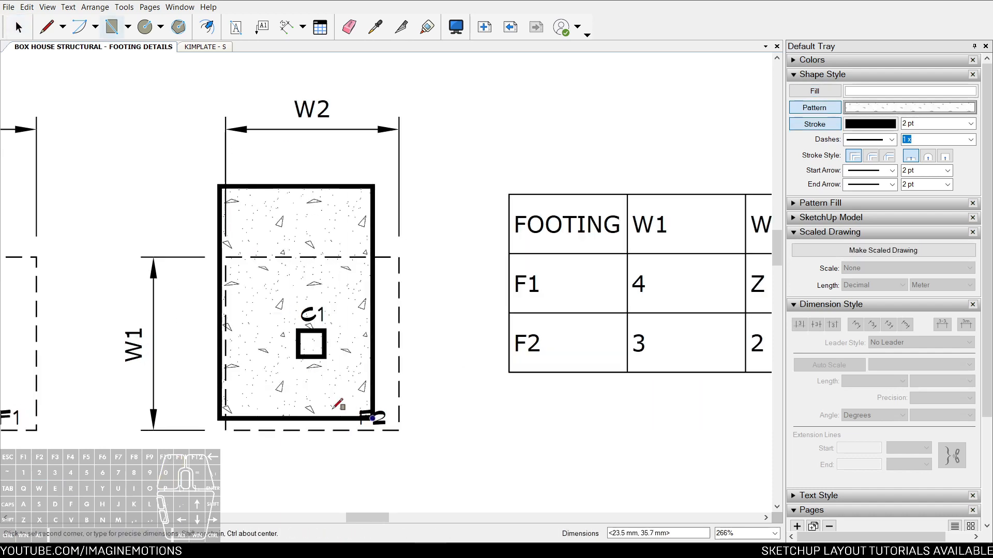
pyautogui.scroll(-2, 387, 414)
pyautogui.scroll(1, 298, 394)
pyautogui.click(378, 422)
pyautogui.press('space')
pyautogui.scroll(1, 399, 329)
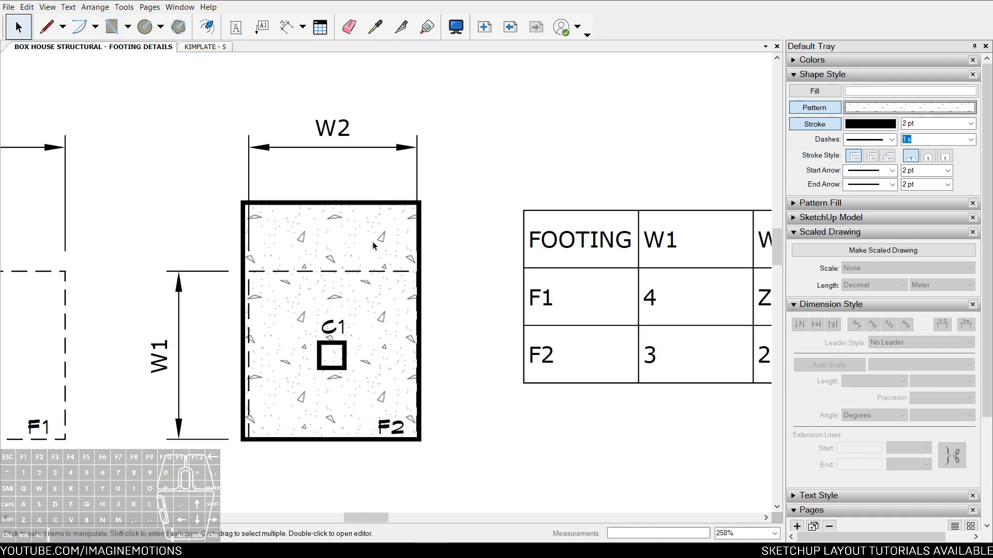
pyautogui.click(330, 230)
pyautogui.press('Delete')
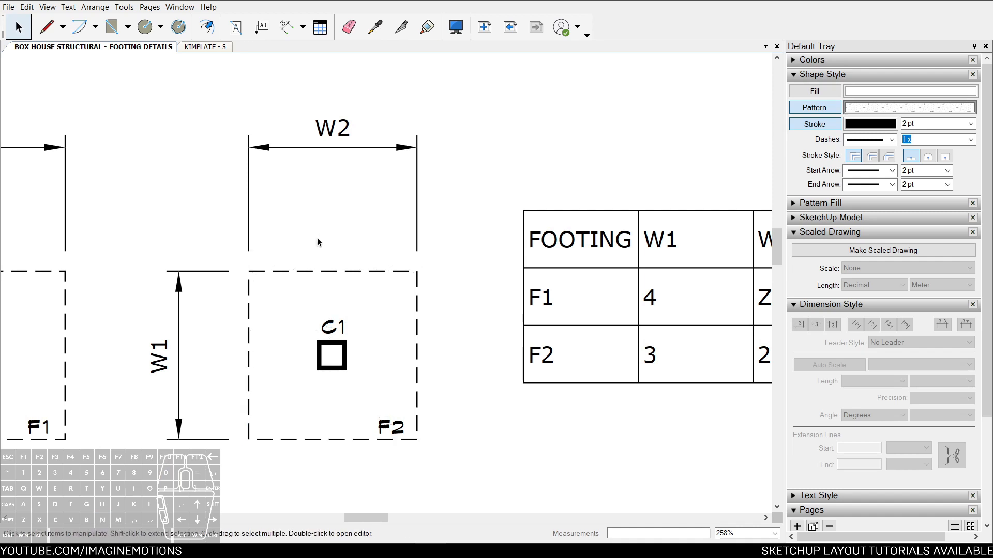
pyautogui.scroll(-3, 322, 244)
pyautogui.moveTo(704, 175); pyautogui.dragTo(437, 381)
pyautogui.moveTo(468, 383); pyautogui.dragTo(490, 390, button='middle')
pyautogui.press('Escape')
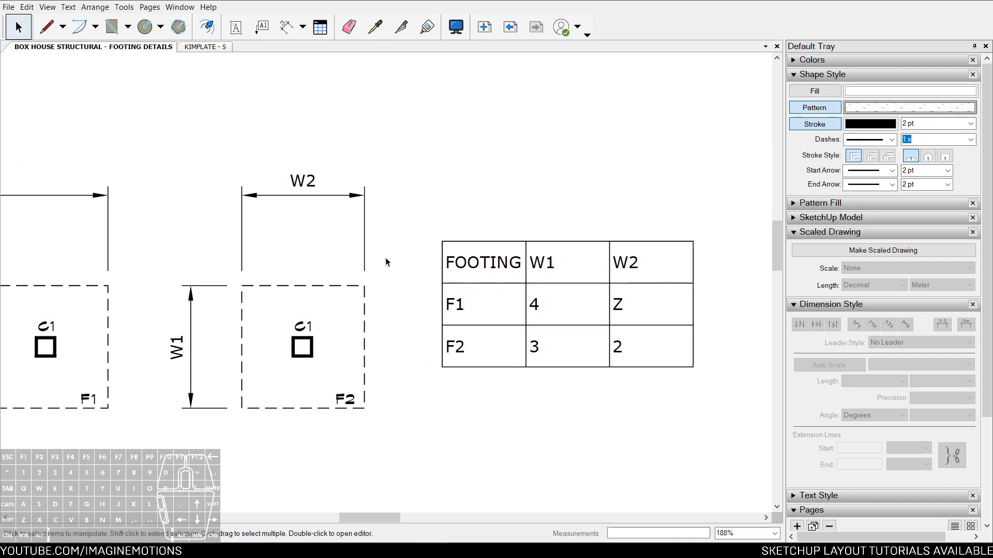
# Open the scaled footing drawing for editing and draw a vertical line upward from footing F2's upper-right corner
pyautogui.moveTo(374, 336)
pyautogui.mouseDown(button='middle')
pyautogui.moveTo(437, 330)
pyautogui.moveTo(465, 313)
pyautogui.mouseUp(button='middle')
pyautogui.click(455, 285)
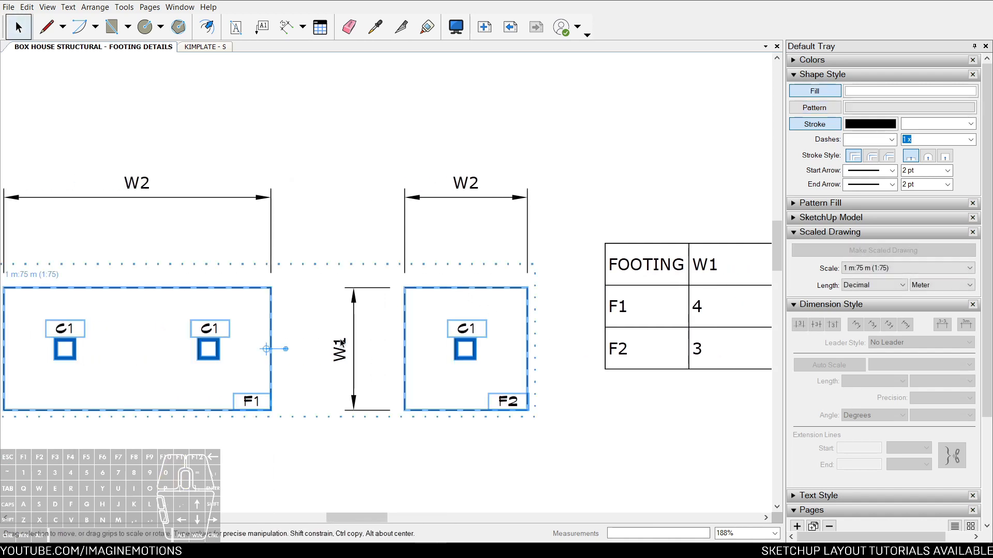
pyautogui.moveTo(352, 358)
pyautogui.mouseDown(button='middle')
pyautogui.moveTo(494, 342)
pyautogui.moveTo(334, 357)
pyautogui.mouseUp(button='middle')
pyautogui.click(481, 288)
pyautogui.doubleClick(481, 288)
pyautogui.click(480, 288)
pyautogui.scroll(2, 480, 288)
pyautogui.doubleClick(481, 288)
pyautogui.click(481, 288)
pyautogui.scroll(2, 490, 282)
pyautogui.press('l')
pyautogui.click(474, 298)
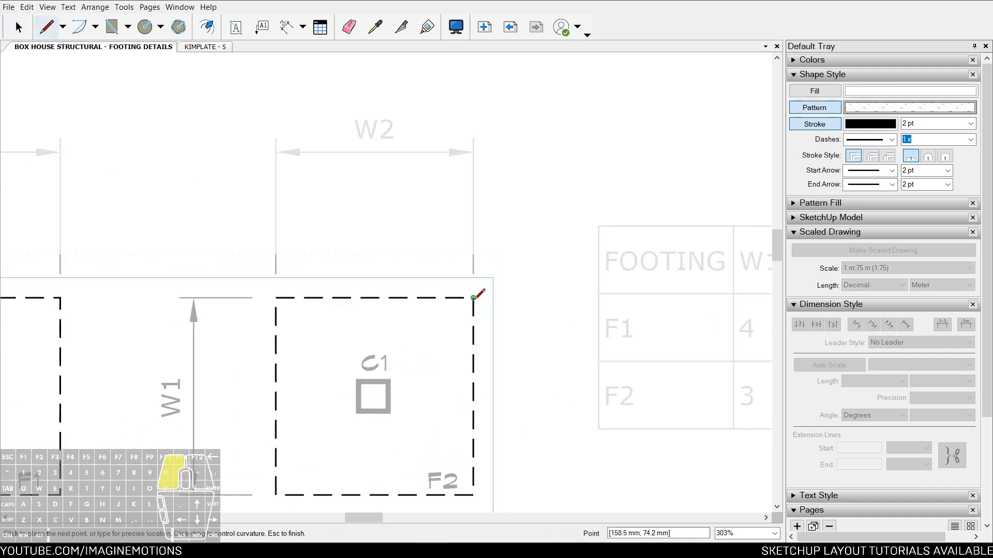
pyautogui.click(474, 200)
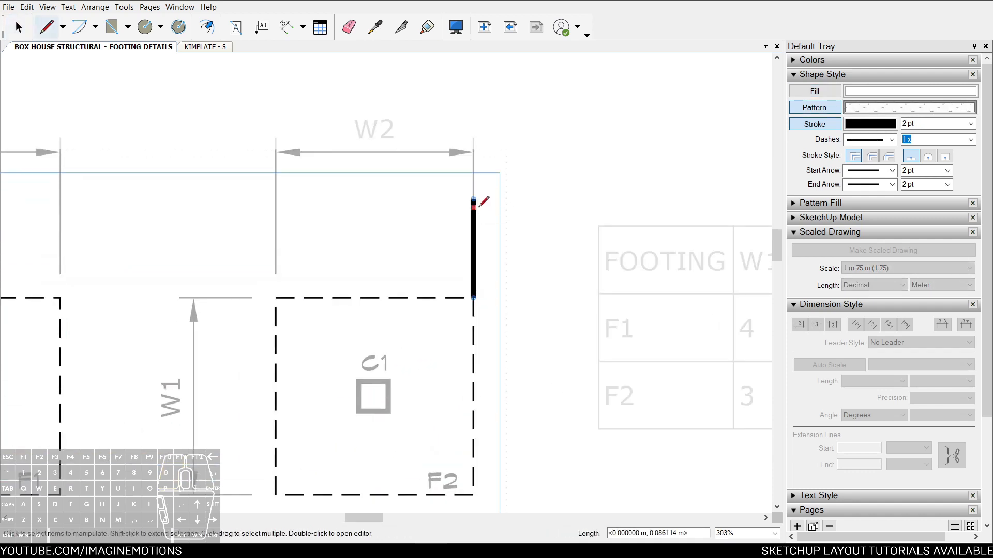
pyautogui.press('space')
# Stretch footing F2's outline upward to the end of the vertical line, making it 3 m high, and remove the line
pyautogui.click(374, 305)
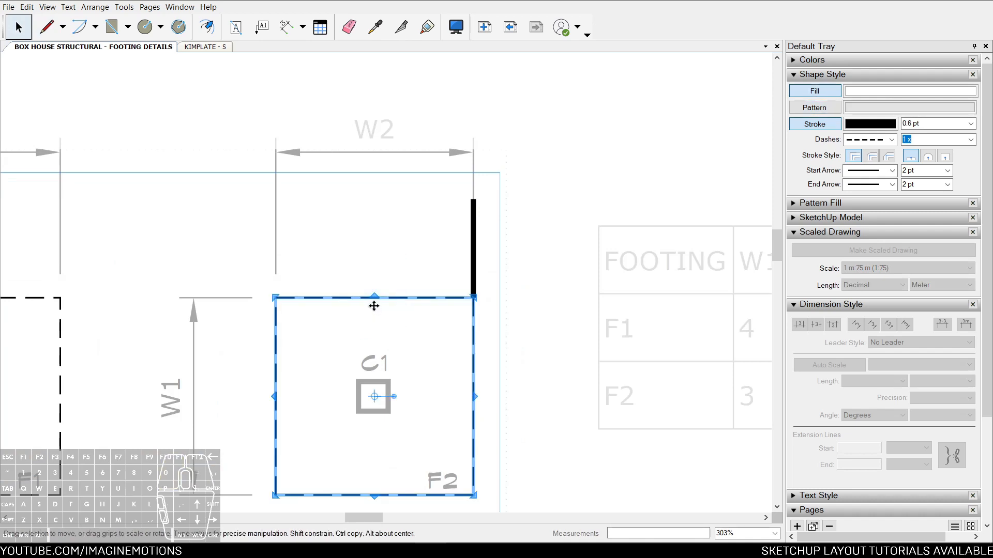
pyautogui.moveTo(375, 295); pyautogui.dragTo(473, 199)
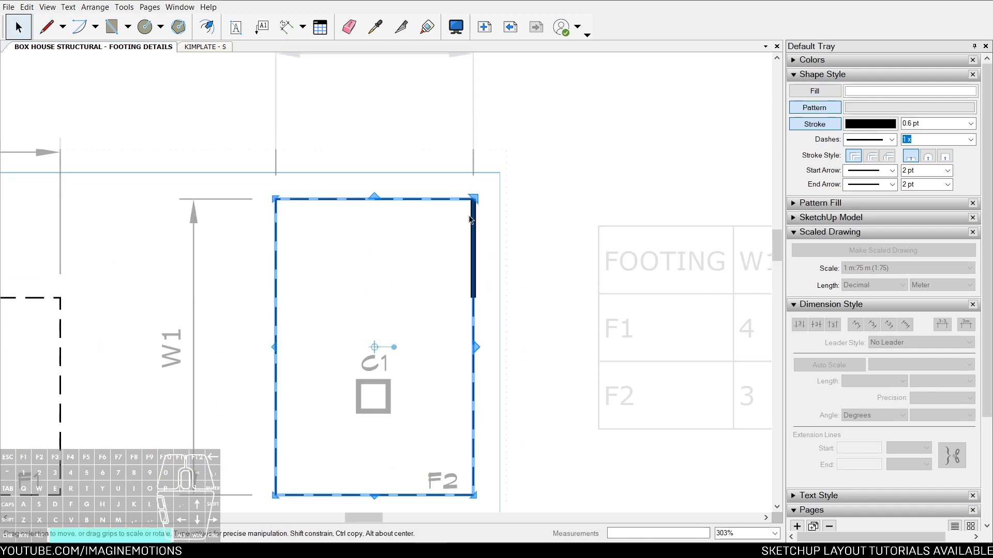
pyautogui.click(472, 220)
pyautogui.press('n')
pyautogui.press('Escape')
pyautogui.scroll(-2, 472, 219)
pyautogui.press('Escape')
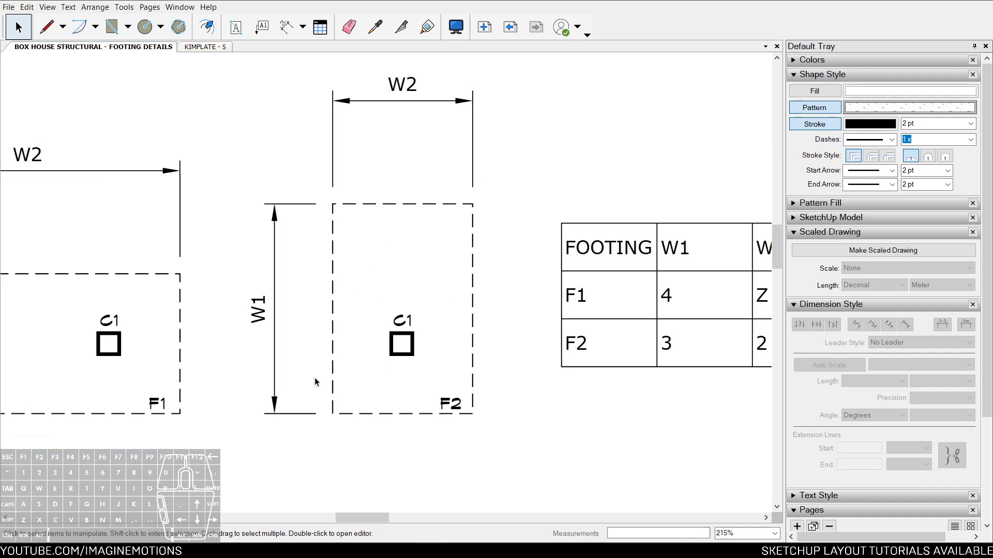
# Dimension the height and width of footing F2's stretched outline along its left and upper edges
pyautogui.press('d')
pyautogui.click(332, 414)
pyautogui.click(334, 207)
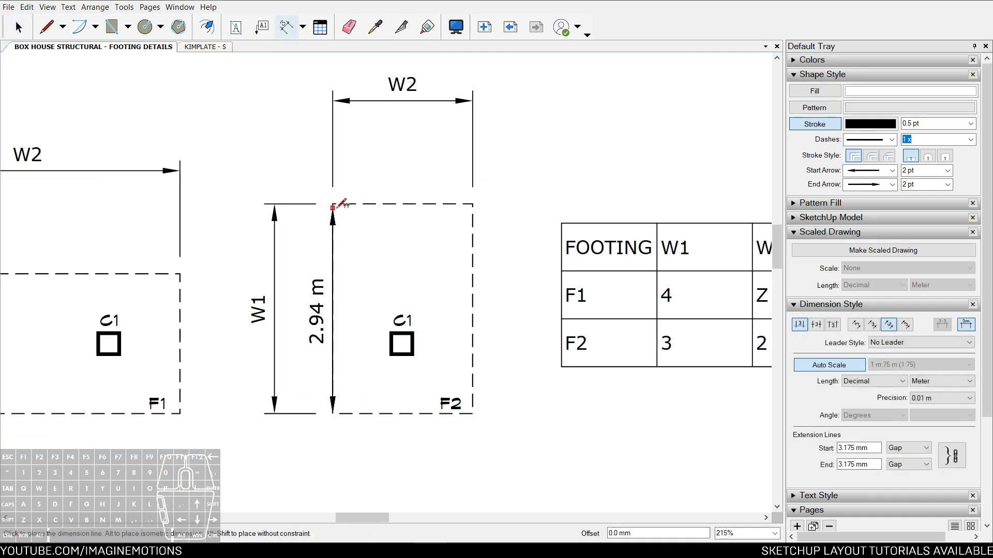
pyautogui.press('Escape')
pyautogui.click(333, 205)
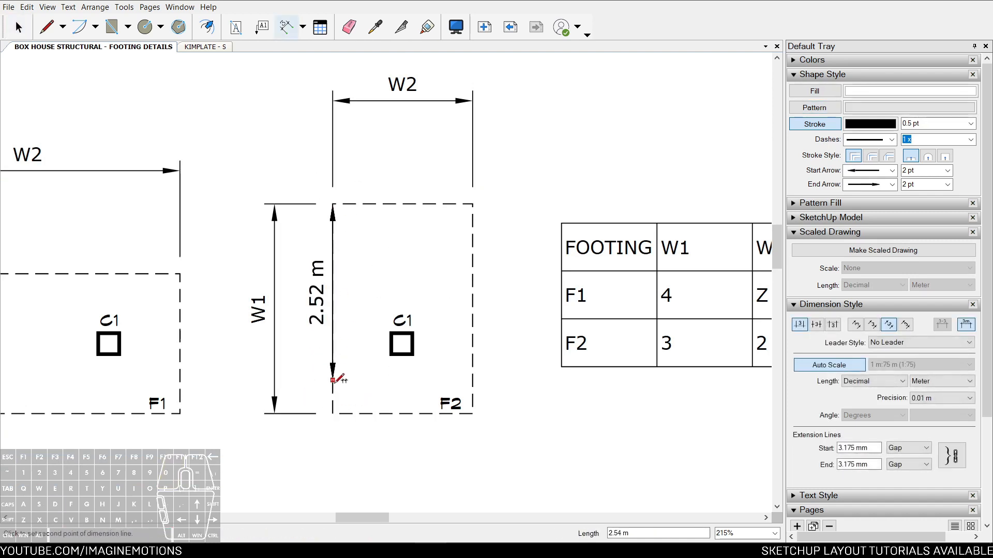
pyautogui.click(332, 414)
pyautogui.click(301, 409)
pyautogui.click(472, 204)
pyautogui.click(332, 204)
pyautogui.click(332, 129)
pyautogui.press('space')
# Undo the newly added footing F2 dimensions and the stretch of its outline
pyautogui.hotkey('ctrl', 'z')
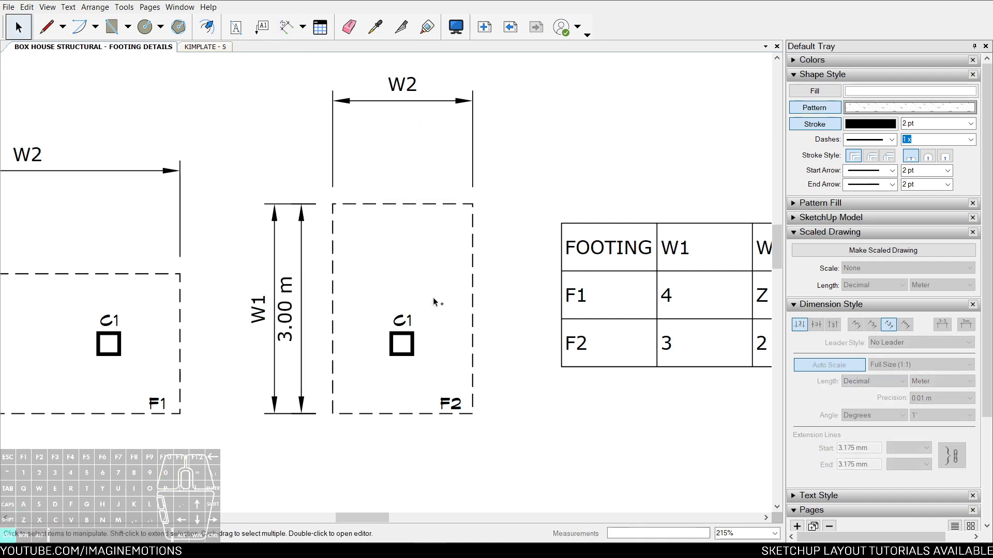
pyautogui.hotkey('ctrl', 'z')
pyautogui.hotkey('ctrl', 'z')
pyautogui.hotkey('ctrl', 'z')
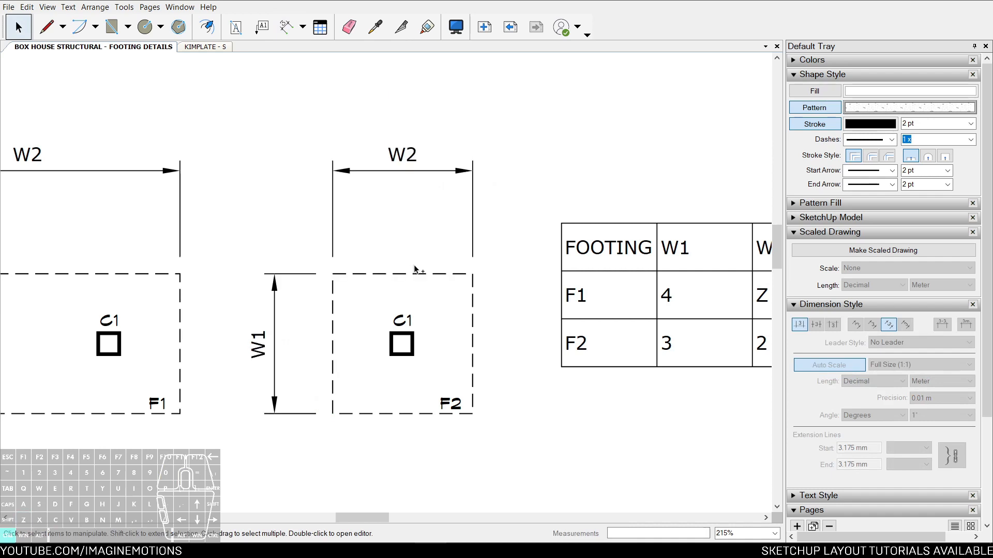
pyautogui.scroll(-5, 415, 269)
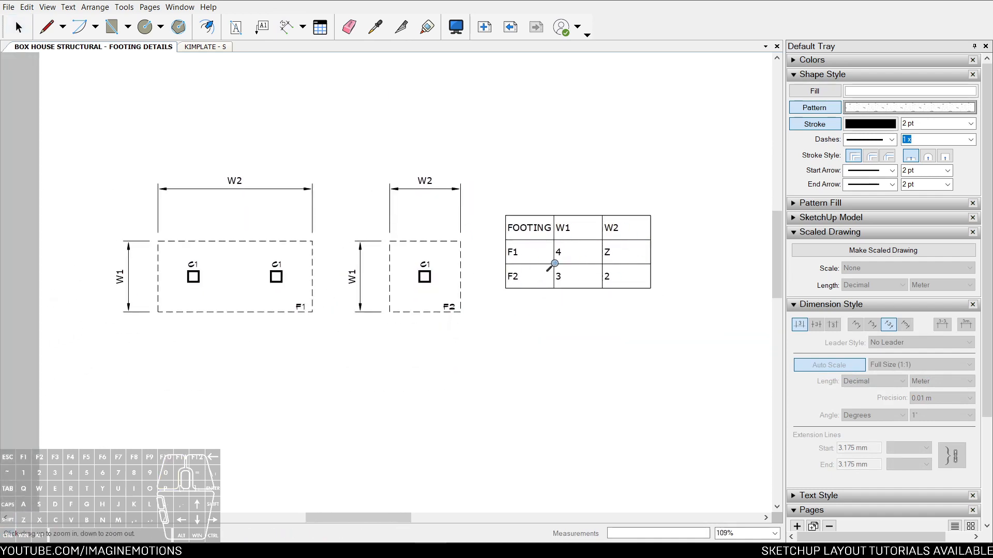
pyautogui.press('space')
pyautogui.moveTo(434, 116)
pyautogui.mouseDown()
pyautogui.moveTo(192, 371)
pyautogui.moveTo(166, 189)
pyautogui.moveTo(125, 390)
pyautogui.mouseUp()
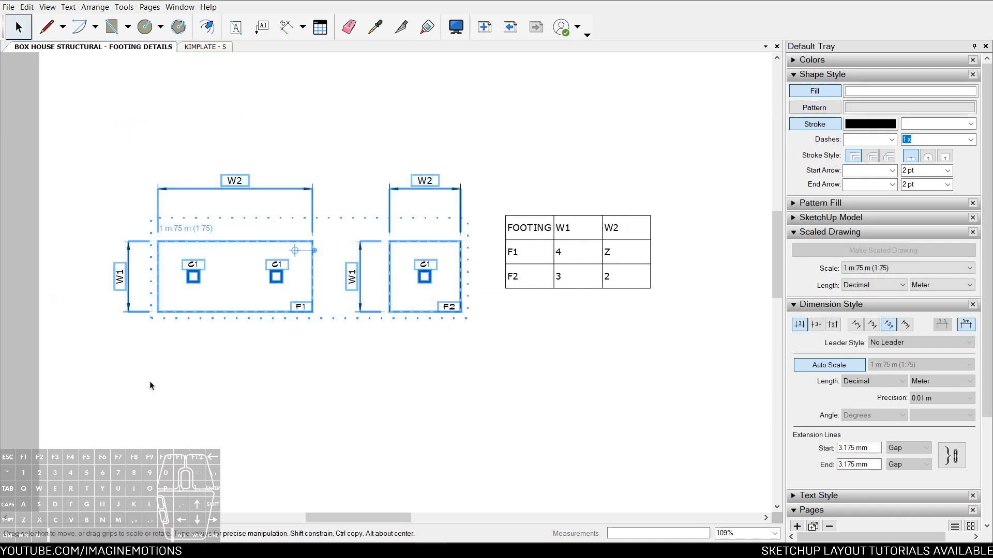
pyautogui.press('Escape')
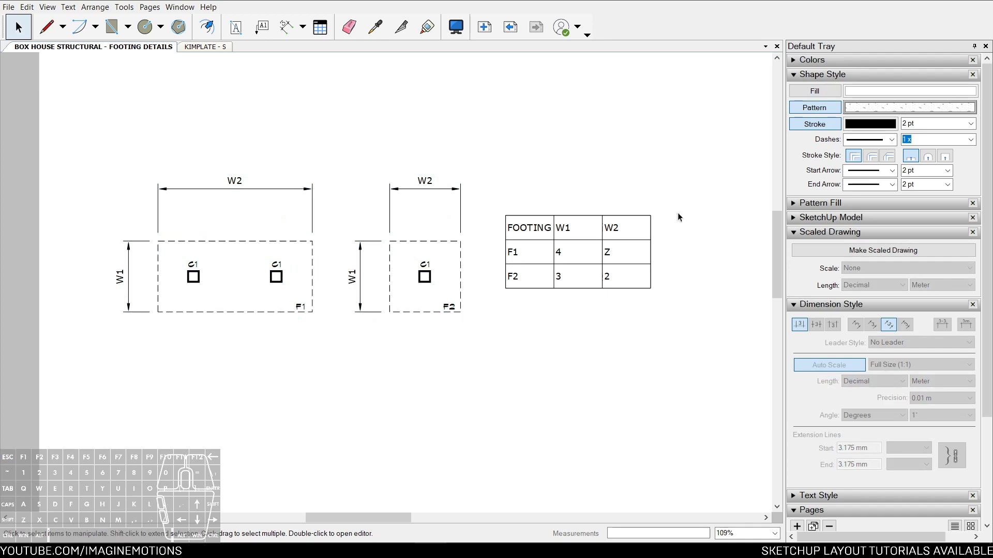
pyautogui.moveTo(610, 231); pyautogui.dragTo(595, 254, button='middle')
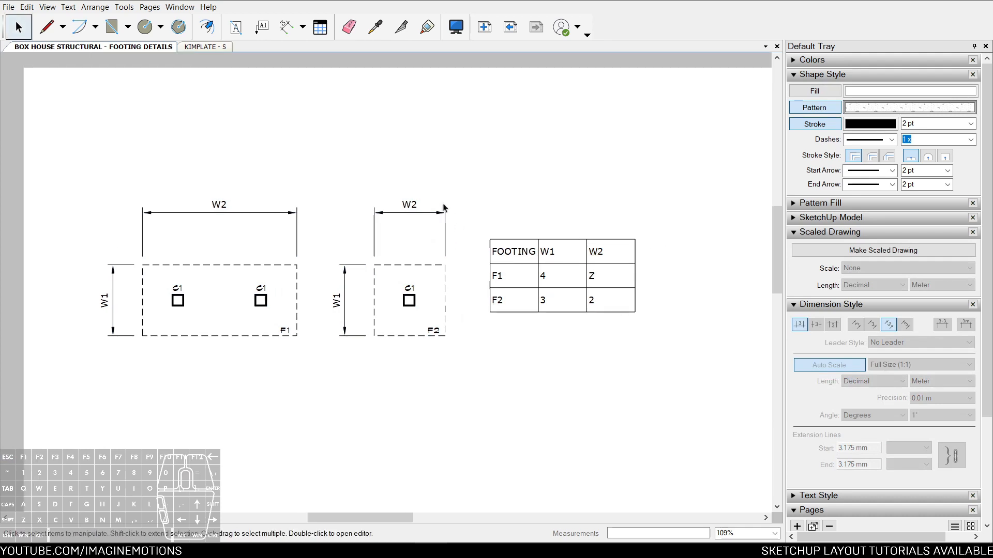
pyautogui.click(69, 157)
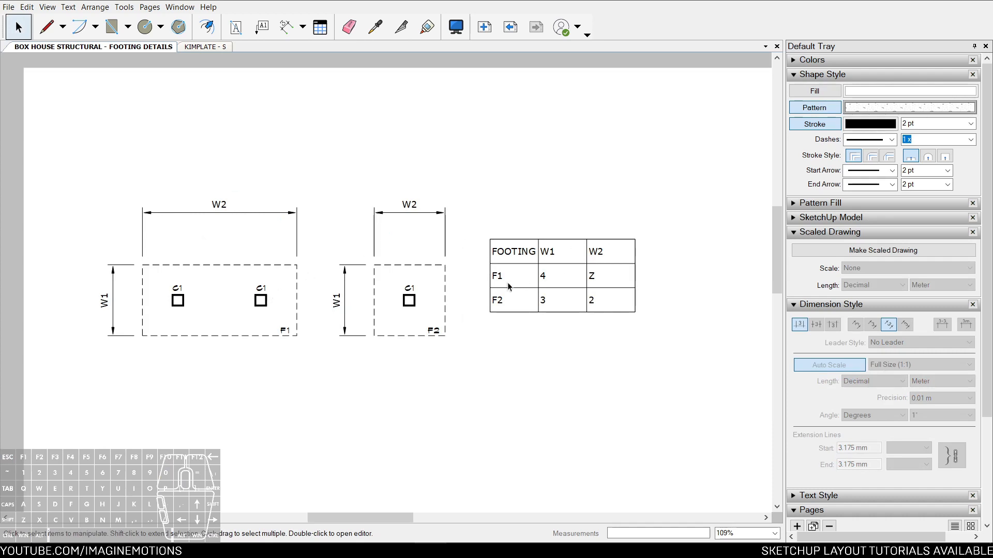
# Place the text FOOTING PLAN below footing F1
pyautogui.moveTo(508, 286); pyautogui.dragTo(535, 257, button='middle')
pyautogui.click(193, 347)
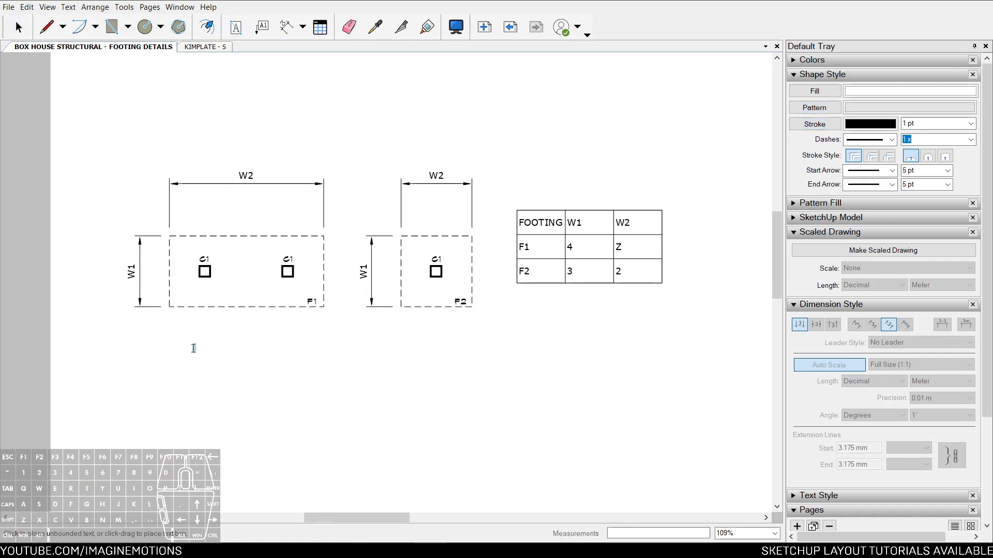
pyautogui.write('FOOTING PLA')
pyautogui.press('Escape')
pyautogui.press('space')
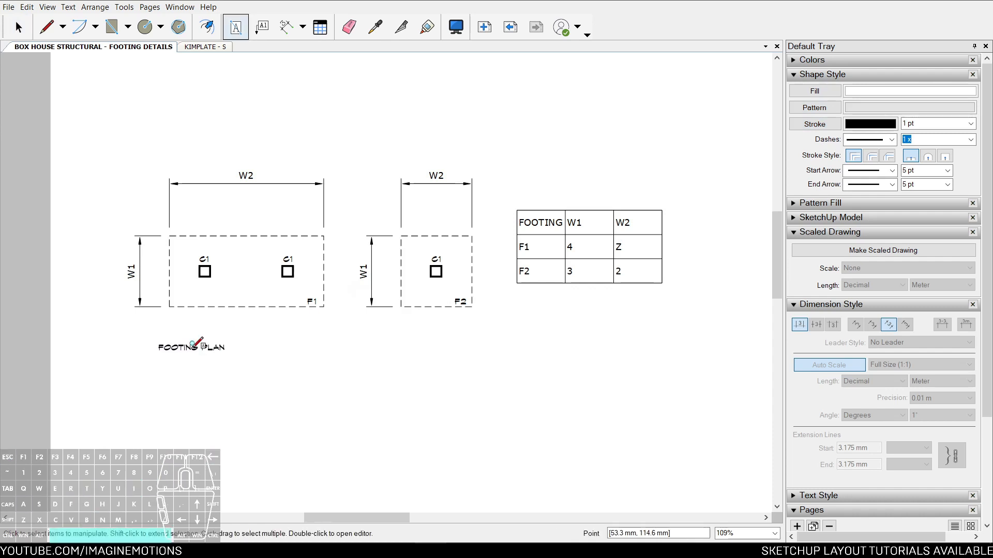
# Draw two slanted lines running outward and down from the lower corners of footing F1's left C1 column
pyautogui.press('z')
pyautogui.moveTo(218, 308)
pyautogui.mouseDown()
pyautogui.moveTo(206, 217)
pyautogui.moveTo(227, 196)
pyautogui.mouseUp()
pyautogui.moveTo(324, 213); pyautogui.dragTo(365, 236, button='middle')
pyautogui.press('w')
pyautogui.click(240, 259)
pyautogui.click(272, 308)
pyautogui.press('space')
pyautogui.press('w')
pyautogui.click(215, 259)
pyautogui.click(181, 302)
pyautogui.press('space')
# Draw an irregular closed outline with the concrete pattern over the left and lower part of footing F1
pyautogui.press('w')
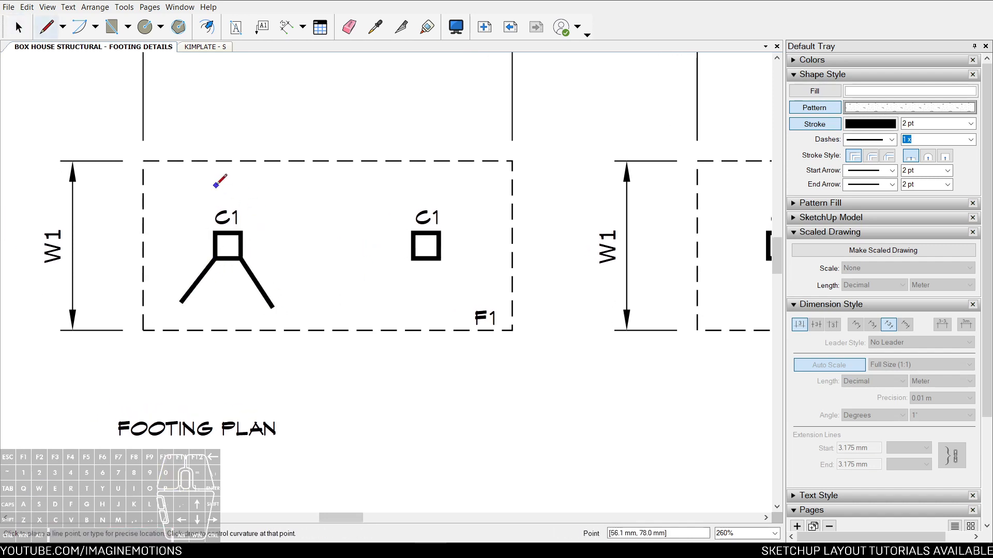
pyautogui.click(284, 162)
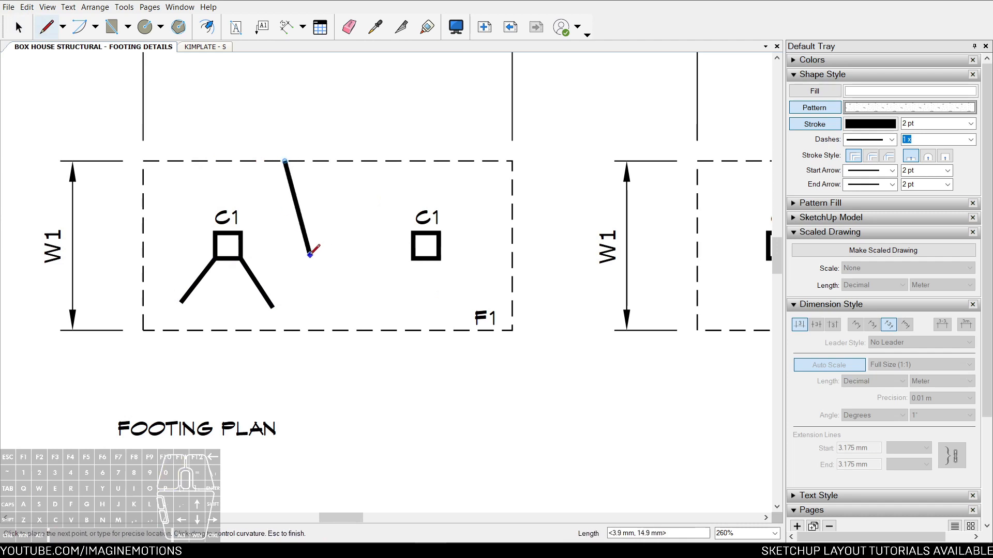
pyautogui.click(312, 257)
pyautogui.click(251, 198)
pyautogui.press('space')
pyautogui.click(252, 233)
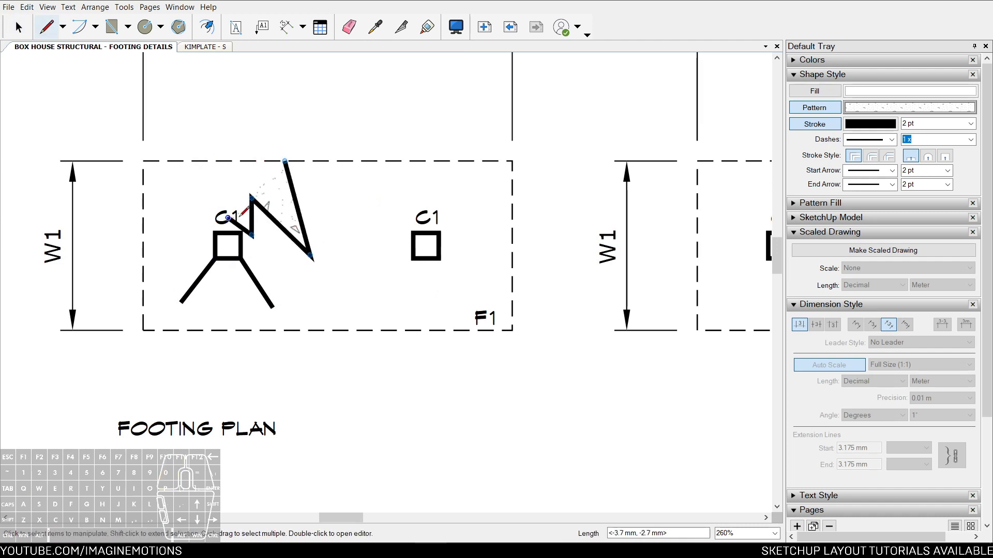
pyautogui.click(182, 217)
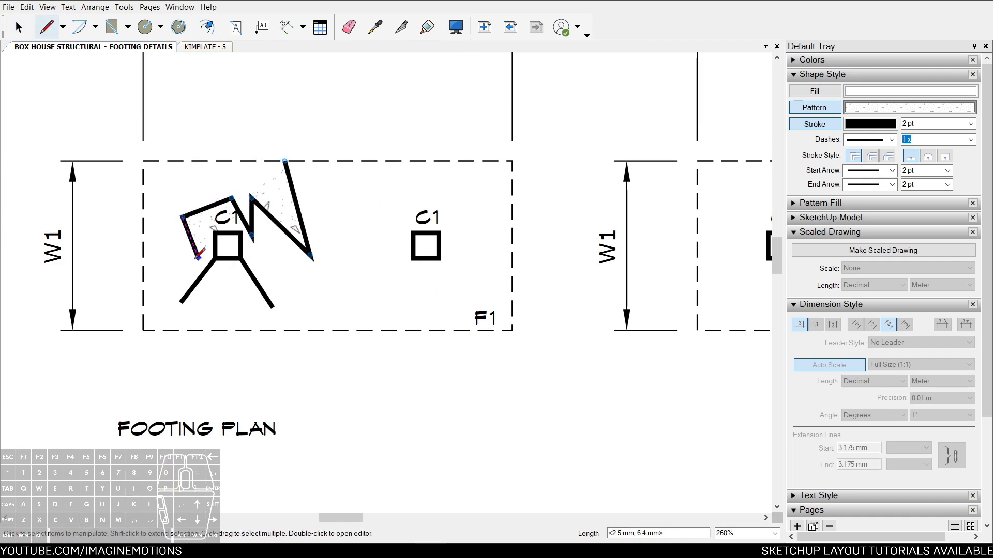
pyautogui.click(143, 277)
pyautogui.click(154, 308)
pyautogui.click(213, 330)
pyautogui.click(300, 319)
pyautogui.click(346, 238)
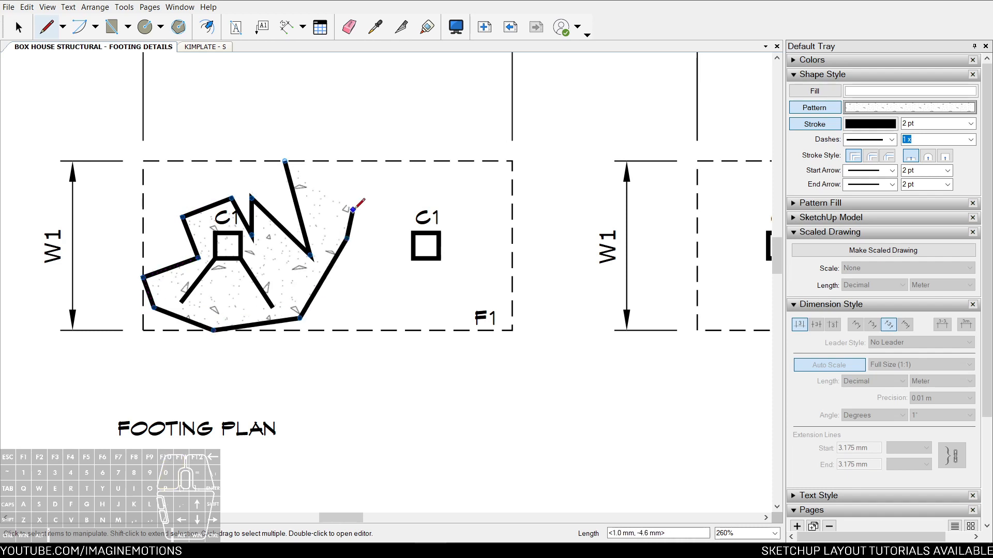
pyautogui.click(370, 224)
pyautogui.click(399, 288)
pyautogui.click(436, 309)
pyautogui.click(462, 330)
pyautogui.click(143, 330)
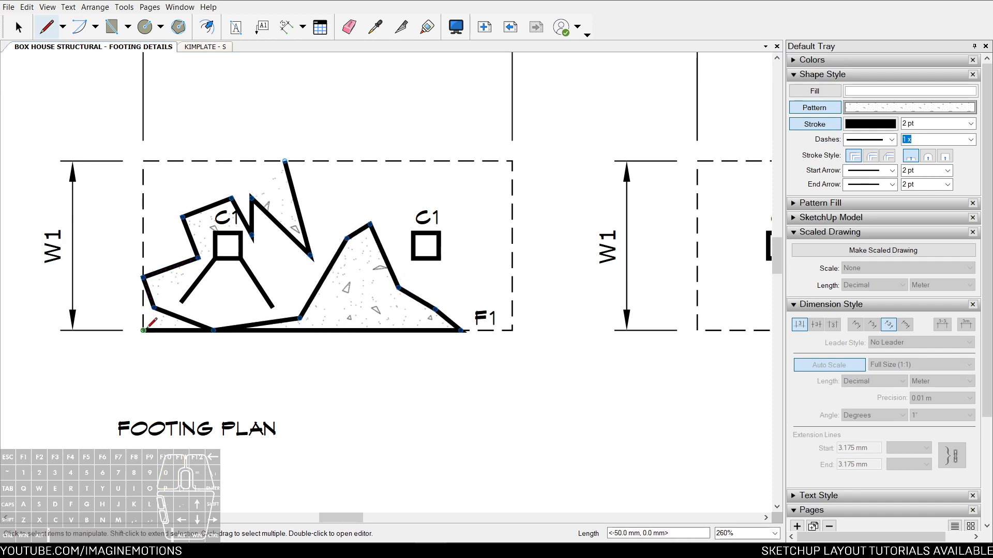
pyautogui.click(284, 162)
# Turn off the stroke of the concrete-patterned shape in footing F1
pyautogui.press('space')
pyautogui.click(285, 178)
pyautogui.click(814, 124)
pyautogui.click(557, 236)
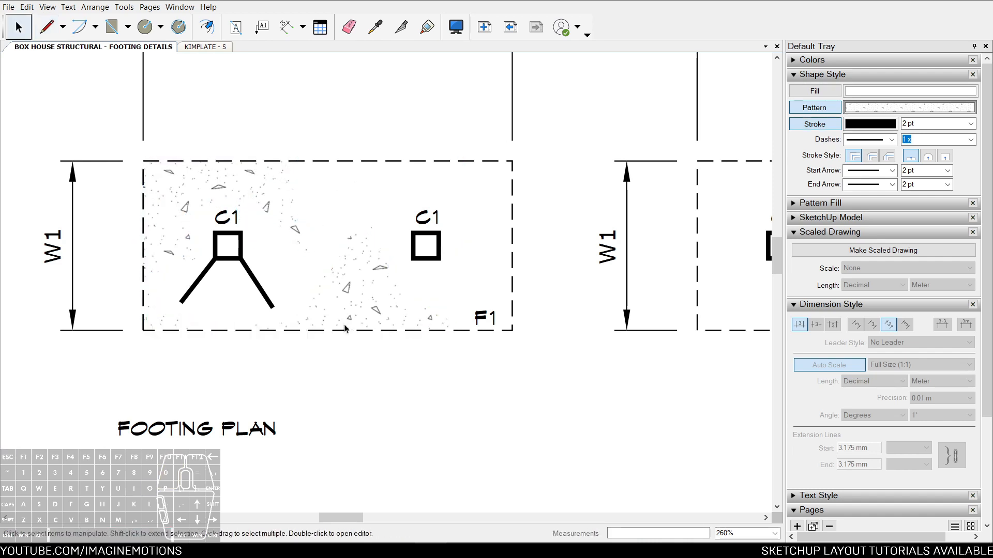
# Erase the strokeless concrete-patterned shape from footing F1
pyautogui.scroll(-1, 364, 327)
pyautogui.scroll(1, 365, 327)
pyautogui.press('e')
pyautogui.click(372, 269)
# Draw a new jagged closed concrete-patterned shape filling the upper left corner of footing F1
pyautogui.press('l')
pyautogui.click(147, 330)
pyautogui.click(210, 200)
pyautogui.click(283, 267)
pyautogui.click(275, 201)
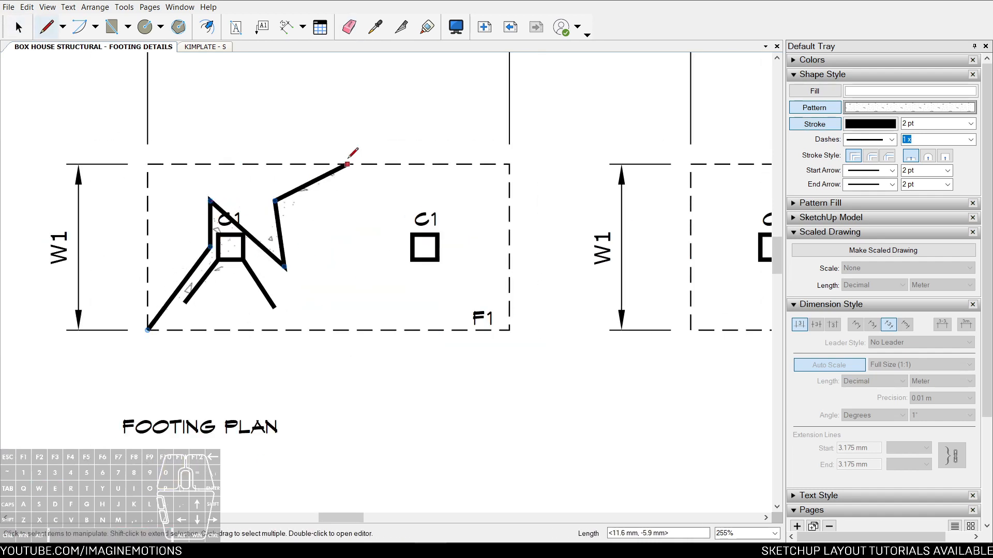
pyautogui.click(345, 165)
pyautogui.scroll(2, 284, 199)
pyautogui.click(119, 157)
pyautogui.click(119, 356)
# Set the stroke width of the jagged concrete-patterned shape to 0.2 pt
pyautogui.press('space')
pyautogui.click(970, 124)
pyautogui.click(953, 143)
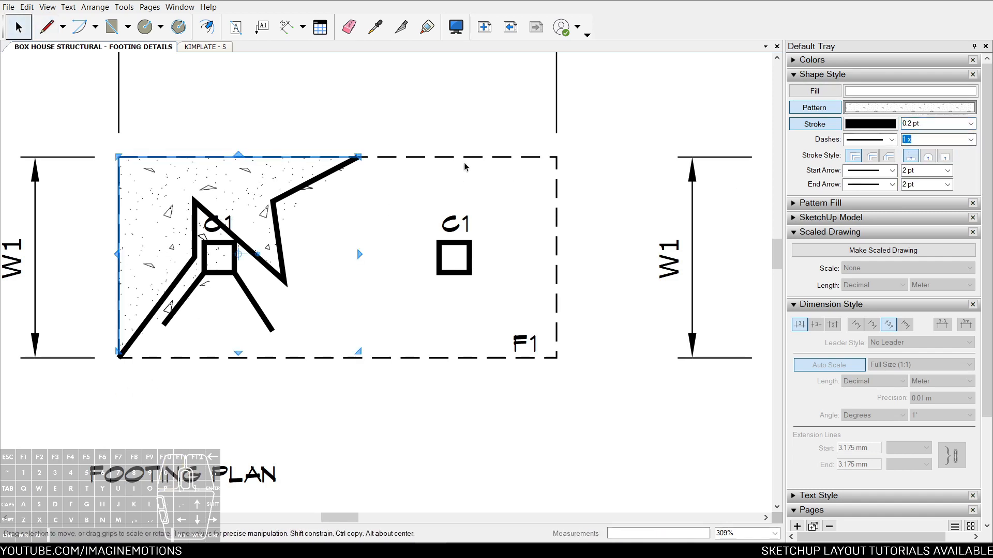
pyautogui.click(202, 410)
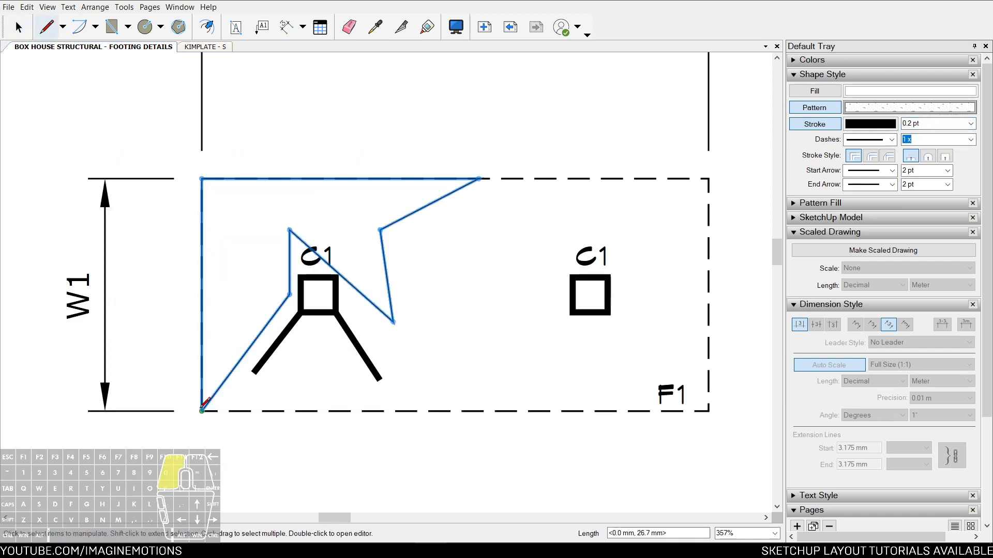
pyautogui.press('space')
pyautogui.click(395, 222)
pyautogui.scroll(2, 409, 220)
pyautogui.click(407, 215)
pyautogui.click(814, 108)
pyautogui.click(393, 150)
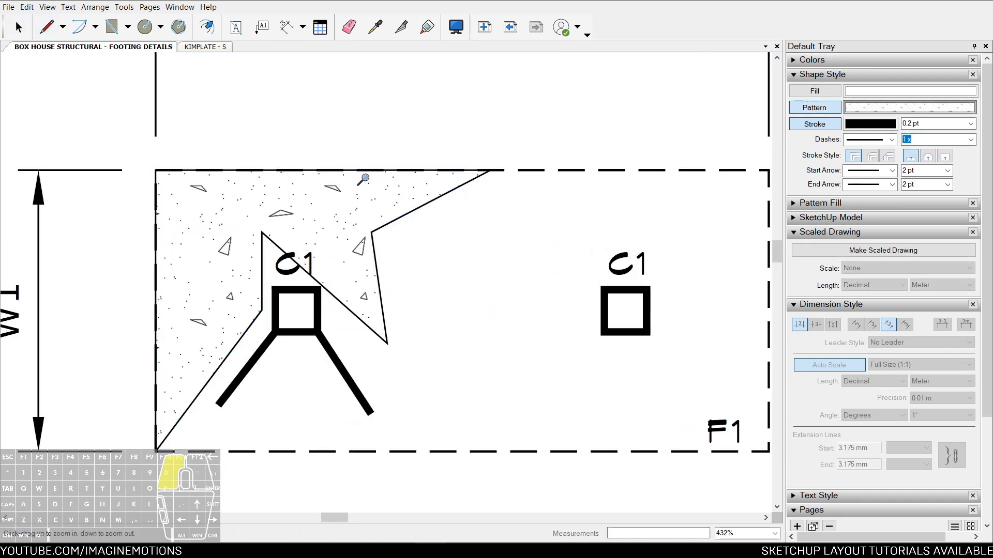
# Draw a short 2 pt slanted line outward from the upper left corner of footing F1's left C1 column
pyautogui.scroll(-2, 373, 165)
pyautogui.scroll(2, 356, 324)
pyautogui.scroll(2, 261, 290)
pyautogui.press('b')
pyautogui.click(265, 304)
pyautogui.scroll(-2, 293, 242)
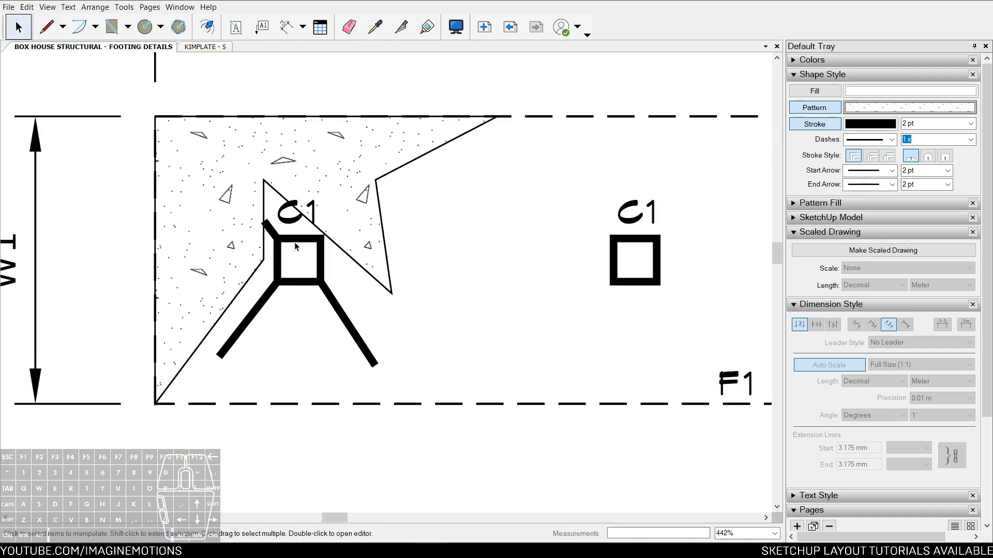
# Add a leader label reading CONCRETE that points to the patterned area of footing F1
pyautogui.moveTo(372, 200); pyautogui.dragTo(361, 281, button='middle')
pyautogui.hotkey('shift', 't')
pyautogui.click(353, 229)
pyautogui.click(366, 150)
pyautogui.click(439, 151)
pyautogui.write('CONCRETE')
pyautogui.press('Escape')
pyautogui.press('space')
# Erase the CONCRETE label, the patterned shape and the slanted lines from footing F1
pyautogui.scroll(-3, 439, 150)
pyautogui.scroll(1, 346, 229)
pyautogui.press('e')
pyautogui.click(425, 146)
pyautogui.scroll(-4, 384, 164)
pyautogui.scroll(-2, 472, 259)
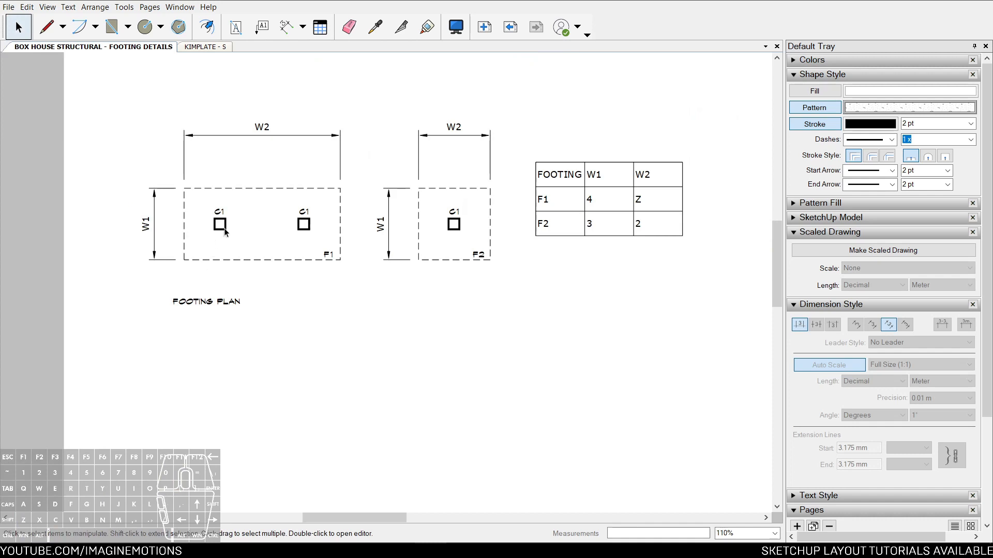
# Copy the scaled footing plan group straight down, below the FOOTING PLAN text
pyautogui.click(224, 228)
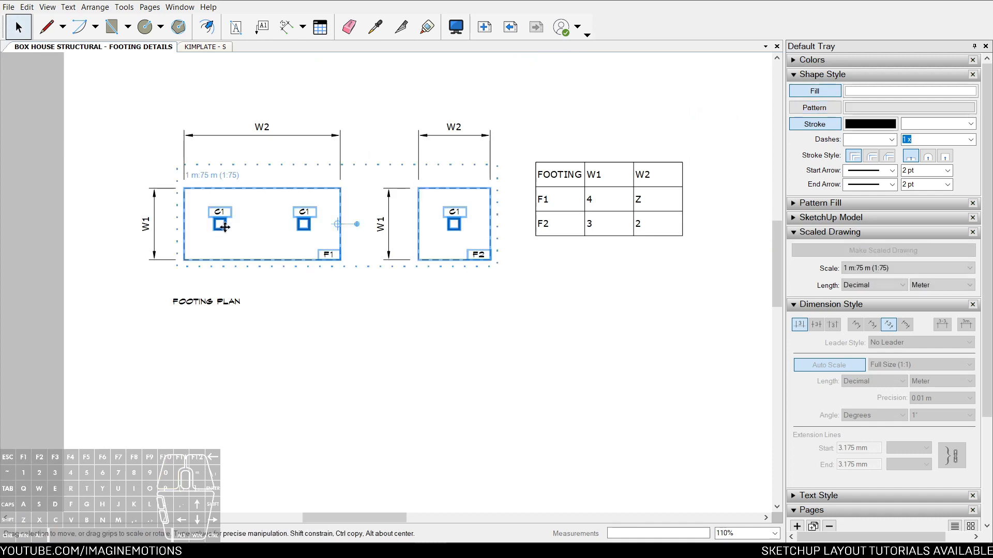
pyautogui.scroll(2, 226, 226)
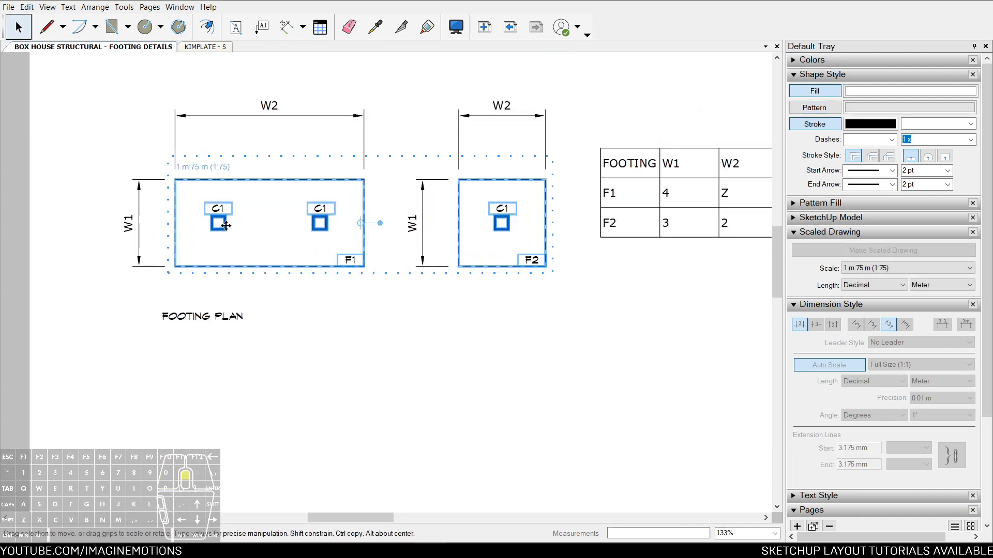
pyautogui.keyDown('ctrl'); pyautogui.moveTo(227, 230); pyautogui.dragTo(224, 393); pyautogui.keyUp('ctrl')
# Open the copied footing group and erase its dashed F1 and F2 footing outlines
pyautogui.scroll(1, 369, 340)
pyautogui.doubleClick(349, 335)
pyautogui.press('e')
pyautogui.click(354, 330)
pyautogui.press('space')
# Select the remaining columns and labels in the copied footing group and ungroup them
pyautogui.moveTo(611, 325); pyautogui.dragTo(315, 467)
pyautogui.scroll(1, 287, 400)
pyautogui.scroll(2, 178, 352)
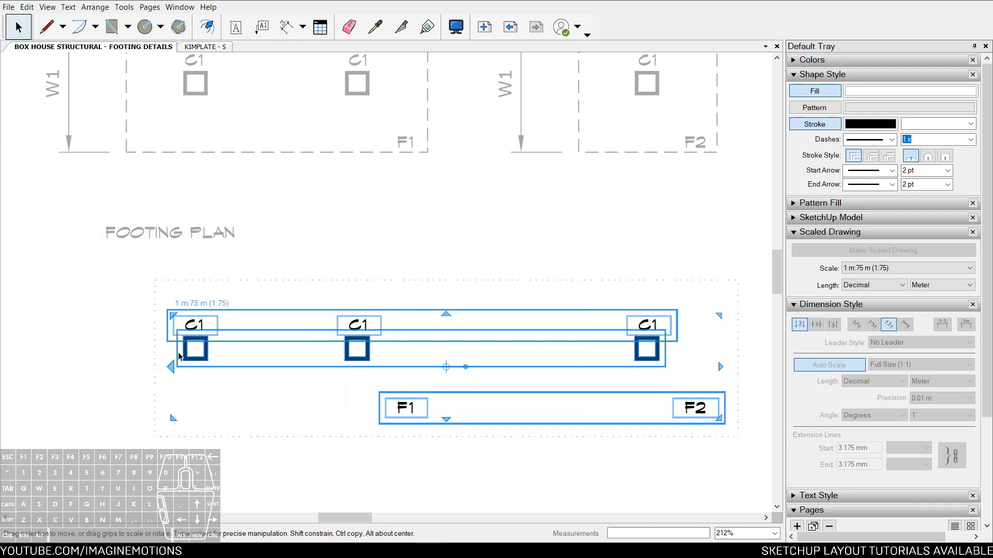
pyautogui.rightClick(314, 343)
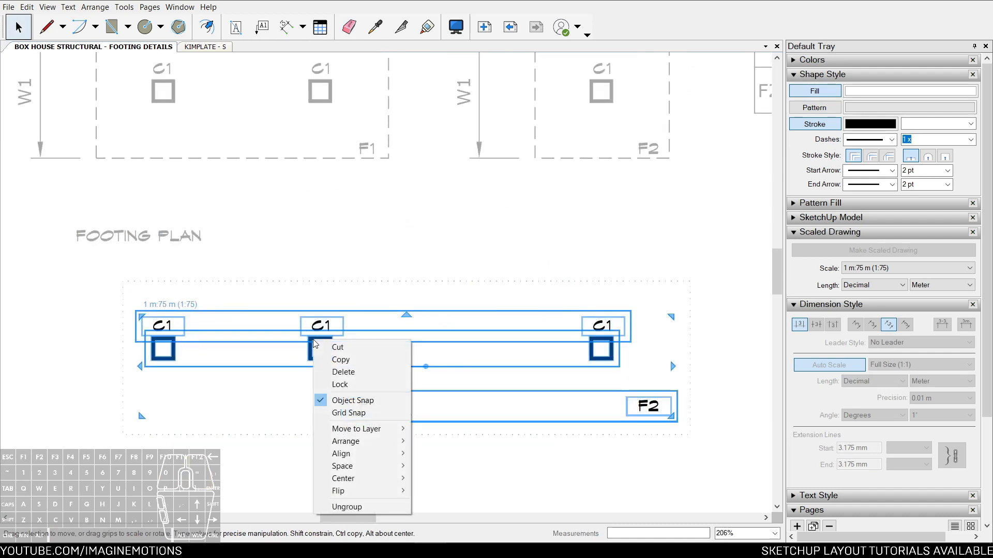
pyautogui.click(346, 507)
# Delete the middle and right C1 columns with their labels and the F1 and F2 labels from the copy
pyautogui.scroll(-1, 293, 350)
pyautogui.moveTo(667, 269); pyautogui.dragTo(288, 484)
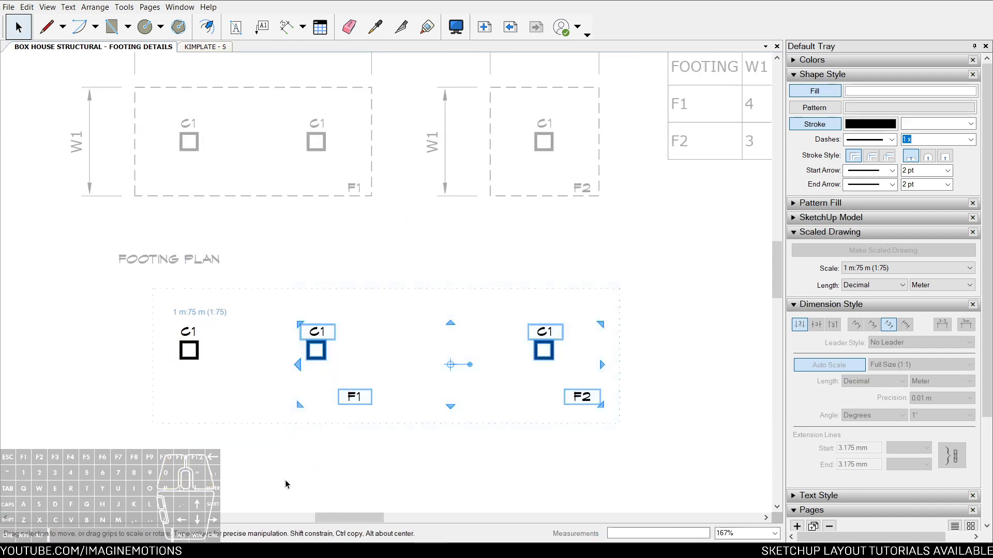
pyautogui.press('Delete')
pyautogui.scroll(4, 191, 380)
pyautogui.press('Escape')
pyautogui.scroll(2, 185, 372)
pyautogui.moveTo(192, 373); pyautogui.dragTo(285, 369, button='middle')
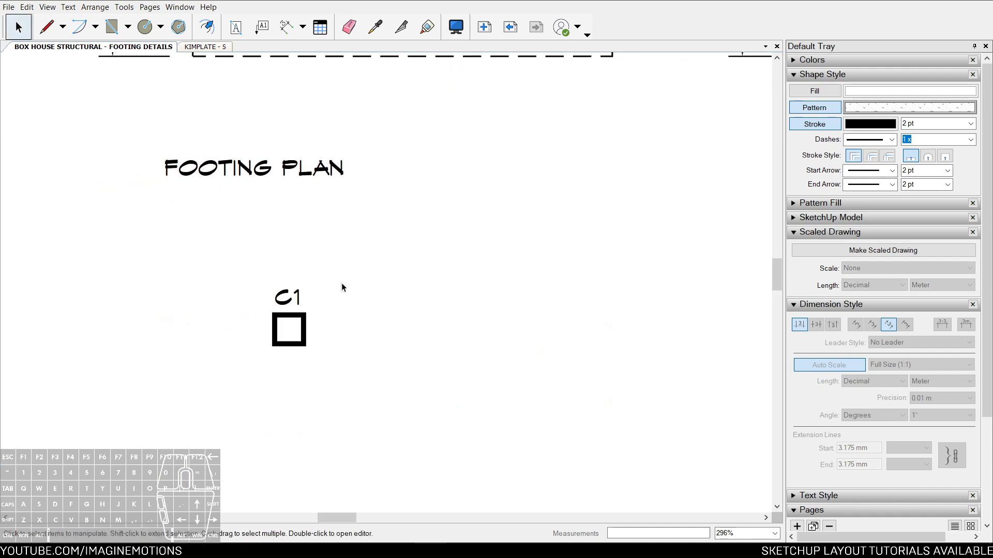
# Set the scale of the remaining C1 column drawing to 1mm:20mm (1:20)
pyautogui.click(304, 331)
pyautogui.scroll(2, 290, 334)
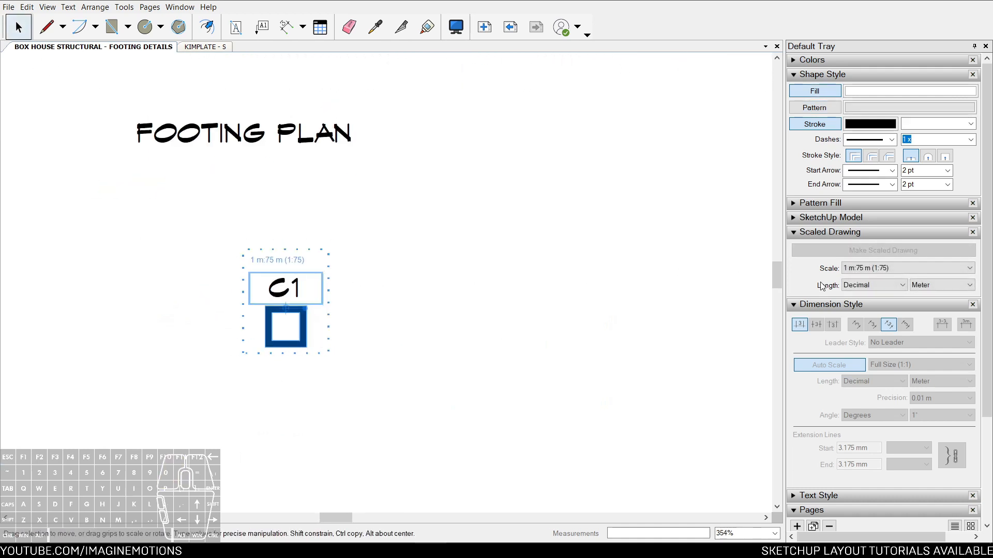
pyautogui.click(859, 269)
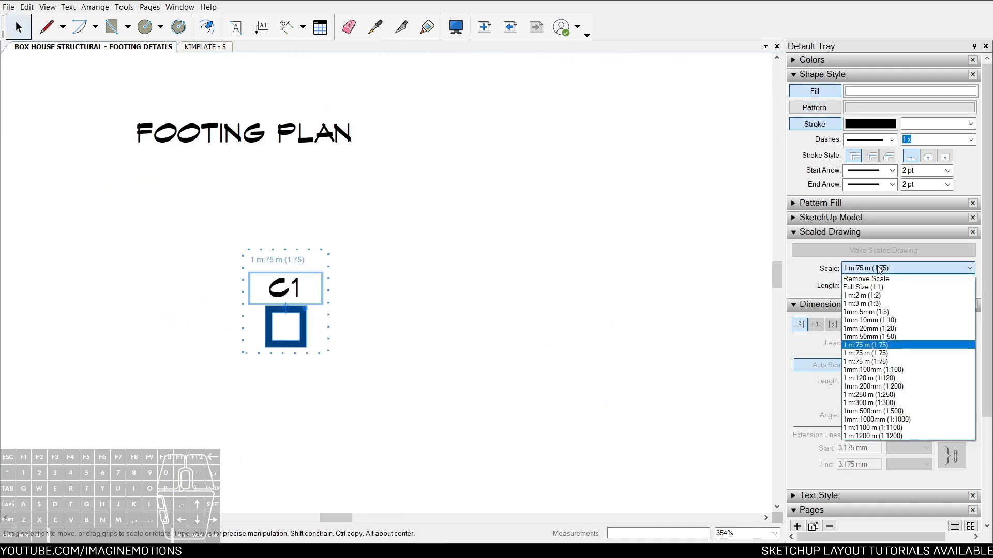
pyautogui.click(863, 329)
pyautogui.scroll(-5, 399, 362)
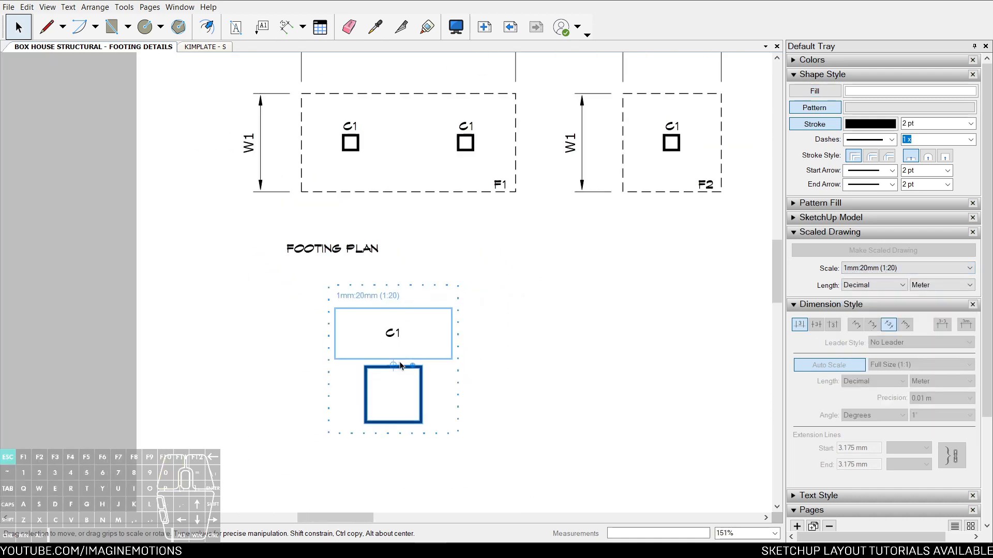
pyautogui.scroll(5, 390, 383)
# Draw a small circle just inside the upper left corner of the enlarged C1 column square
pyautogui.press('c')
pyautogui.press('space')
pyautogui.click(359, 342)
pyautogui.scroll(2, 350, 362)
pyautogui.press('c')
pyautogui.click(345, 361)
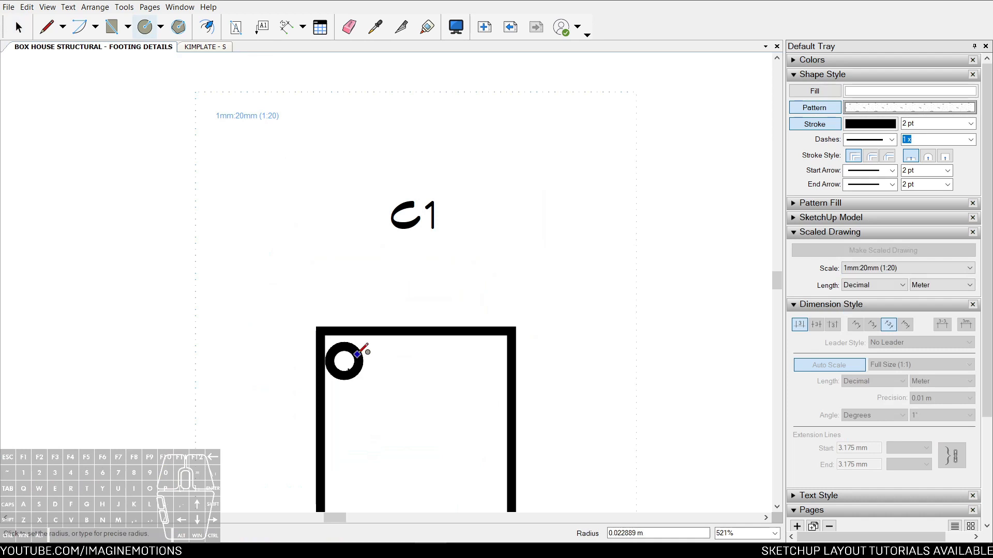
pyautogui.click(350, 357)
pyautogui.press('space')
pyautogui.moveTo(342, 353); pyautogui.dragTo(319, 292, button='middle')
pyautogui.press('space')
pyautogui.press('Escape')
# Set the circle's stroke to 0.8 pt and turn off its pattern fill
pyautogui.click(321, 300)
pyautogui.doubleClick(329, 309)
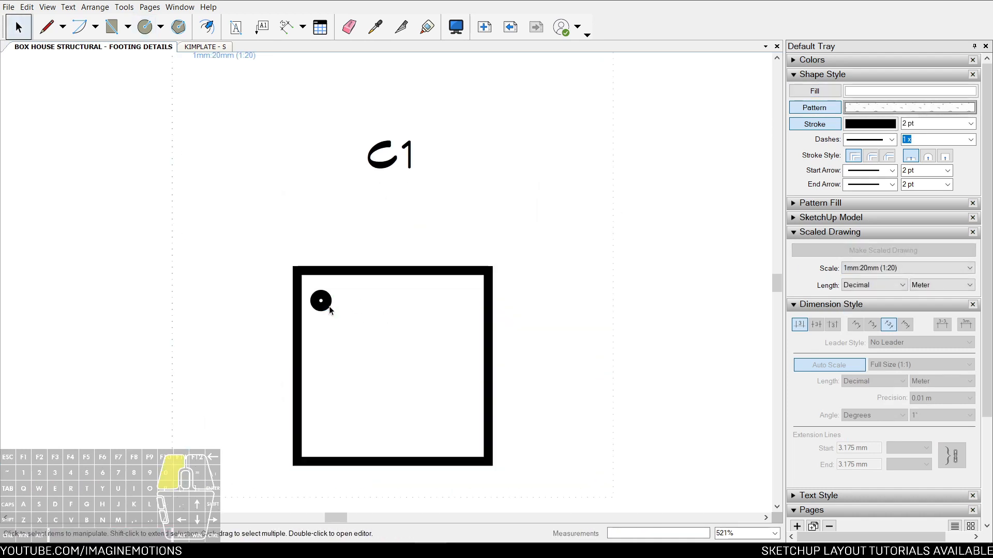
pyautogui.click(353, 297)
pyautogui.scroll(2, 352, 308)
pyautogui.click(308, 292)
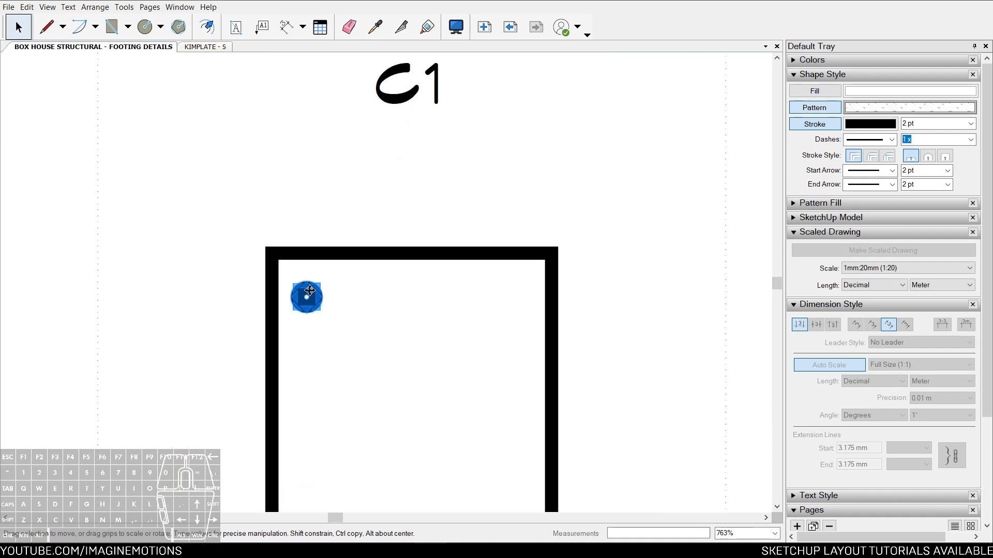
pyautogui.click(971, 124)
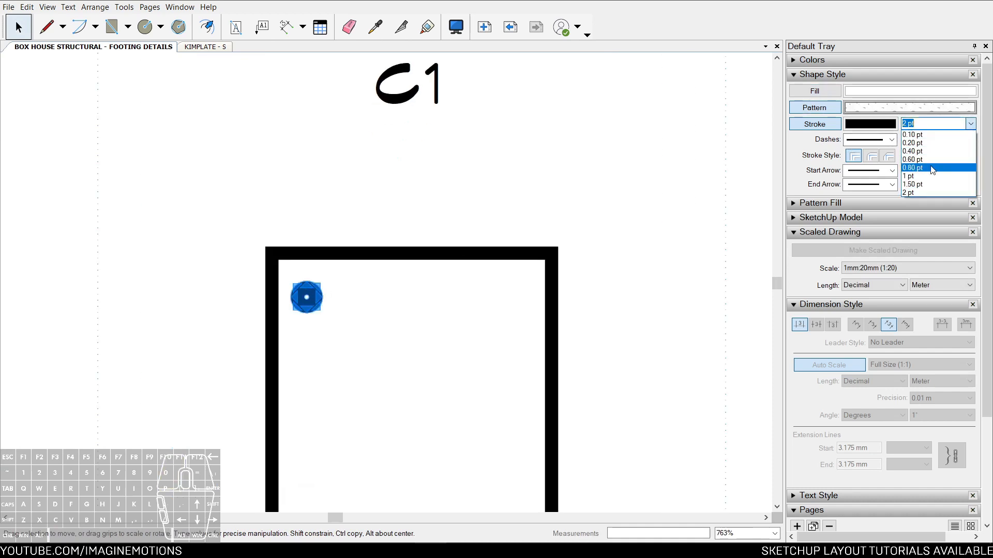
pyautogui.click(926, 169)
pyautogui.click(806, 113)
# Copy the circle horizontally to the upper right corner of the C1 column square
pyautogui.moveTo(365, 223); pyautogui.dragTo(370, 162, button='middle')
pyautogui.keyDown('ctrl'); pyautogui.keyDown('shift'); pyautogui.moveTo(320, 235); pyautogui.dragTo(524, 234); pyautogui.keyUp('shift'); pyautogui.keyUp('ctrl')
pyautogui.hotkey('ctrl', 'a')
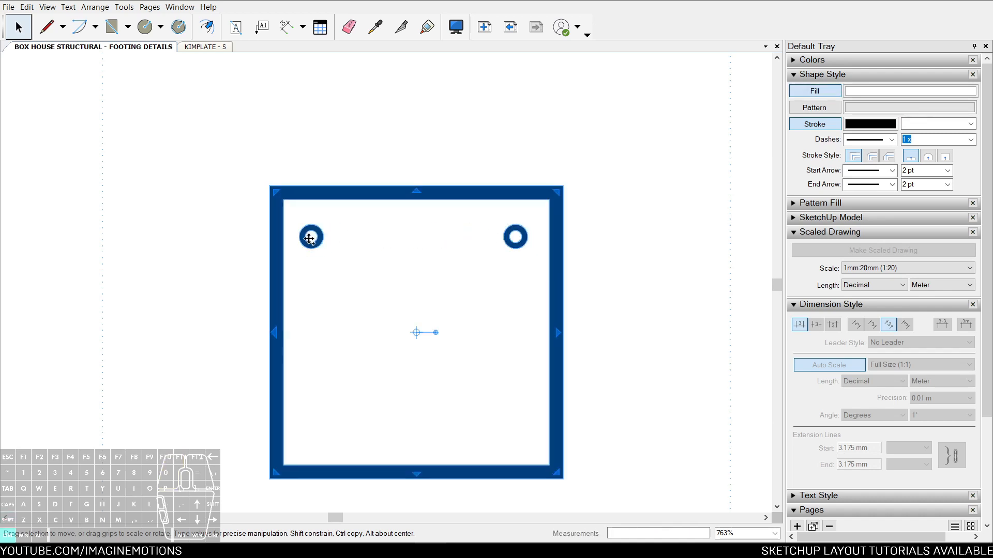
# Offset the C1 column square inward to create a smaller concentric square outline
pyautogui.press('f')
pyautogui.click(376, 193)
pyautogui.click(358, 213)
pyautogui.press('space')
# Try to sample the circle's style and apply it to the inner square outline
pyautogui.click(379, 216)
pyautogui.press('b')
pyautogui.click(516, 237)
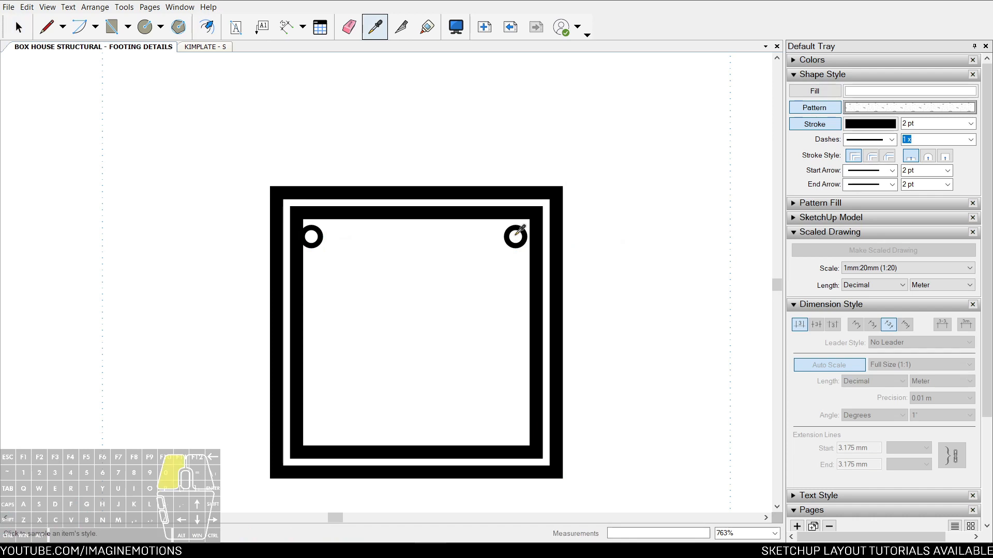
pyautogui.press('b')
pyautogui.click(525, 237)
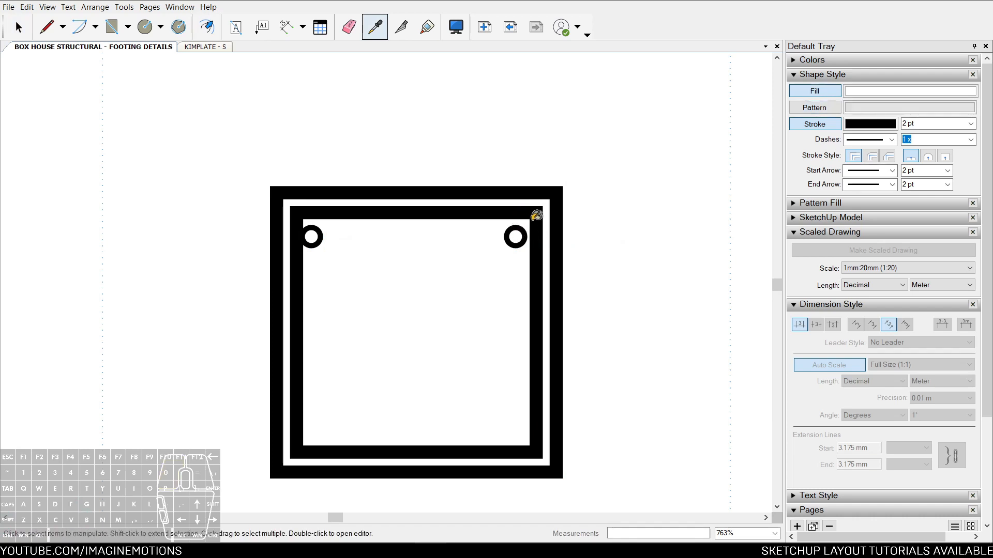
pyautogui.scroll(2, 533, 229)
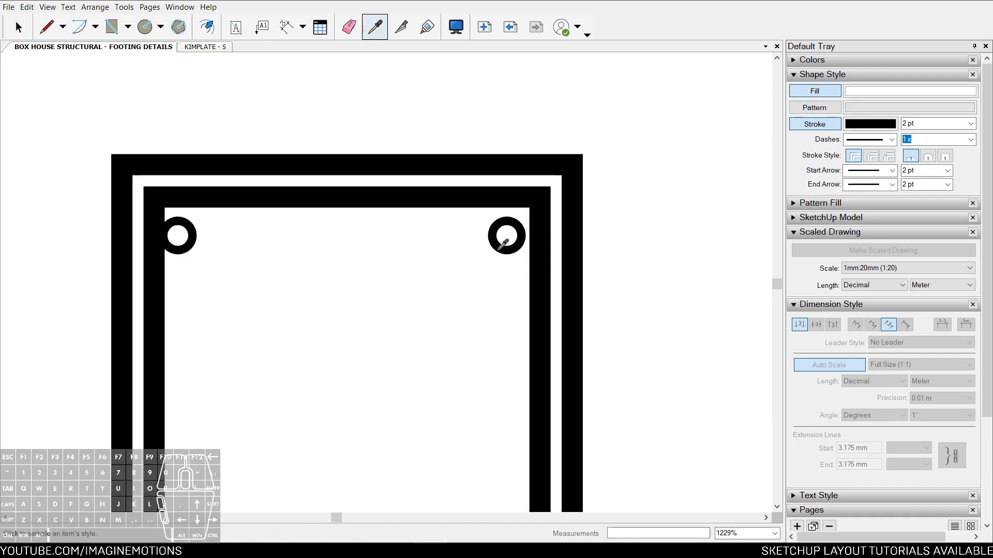
pyautogui.scroll(2, 500, 238)
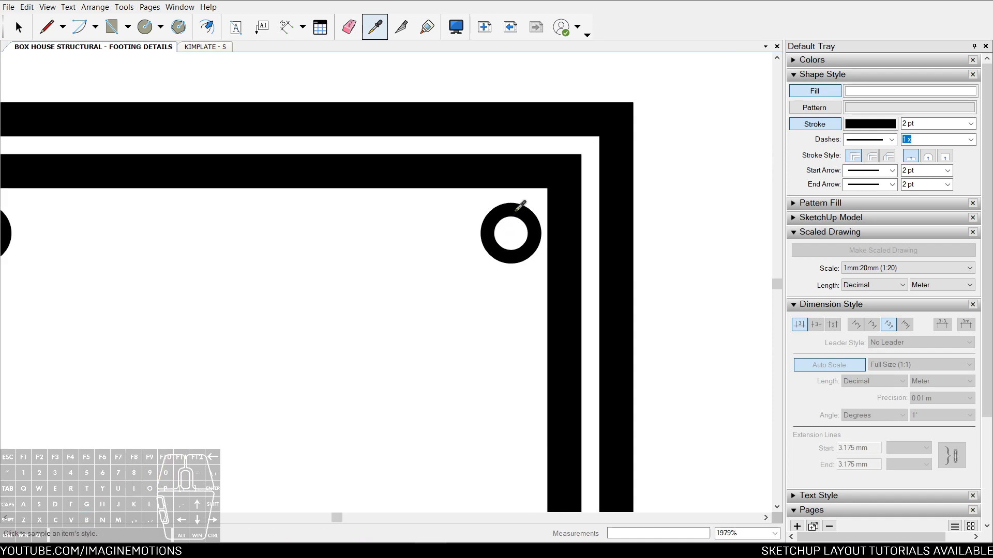
# Set the stroke width of the inner square outline to 0.6 pt
pyautogui.press('space')
pyautogui.click(561, 184)
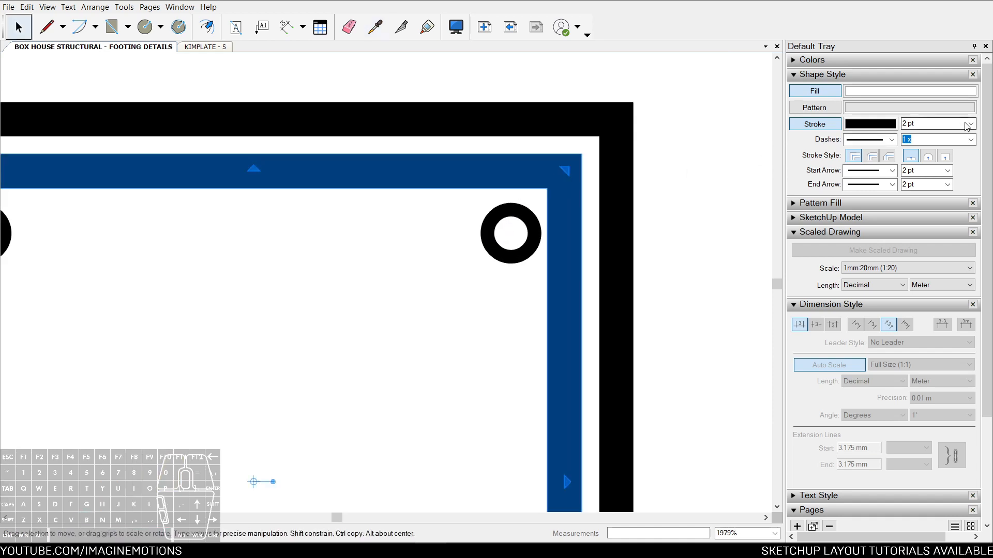
pyautogui.click(971, 124)
pyautogui.click(915, 144)
pyautogui.scroll(-4, 505, 192)
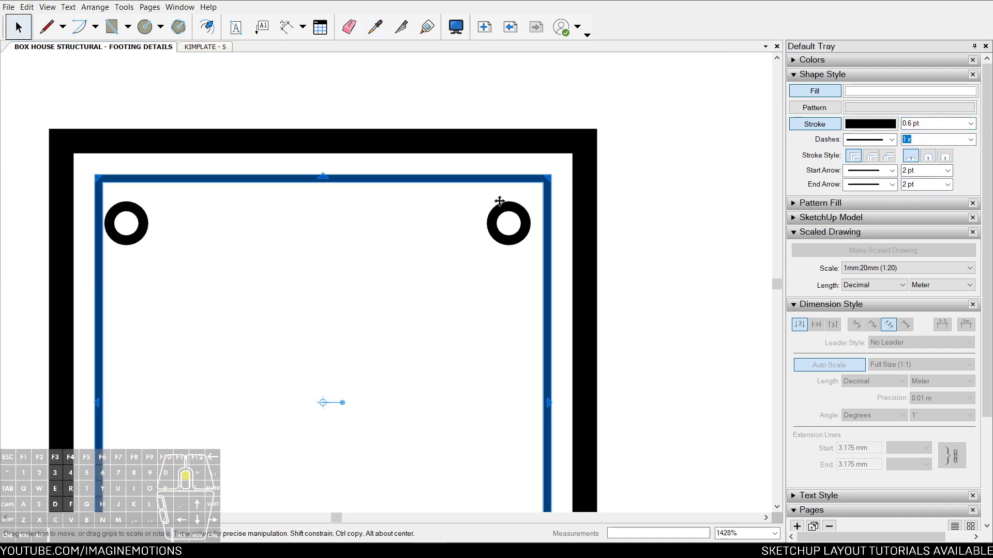
# Move the right circle snugly into the upper right corner of the inner square outline
pyautogui.click(518, 201)
pyautogui.scroll(-3, 518, 199)
pyautogui.moveTo(397, 255); pyautogui.dragTo(439, 259, button='middle')
pyautogui.scroll(3, 538, 222)
pyautogui.click(570, 213)
pyautogui.scroll(2, 553, 213)
pyautogui.doubleClick(558, 209)
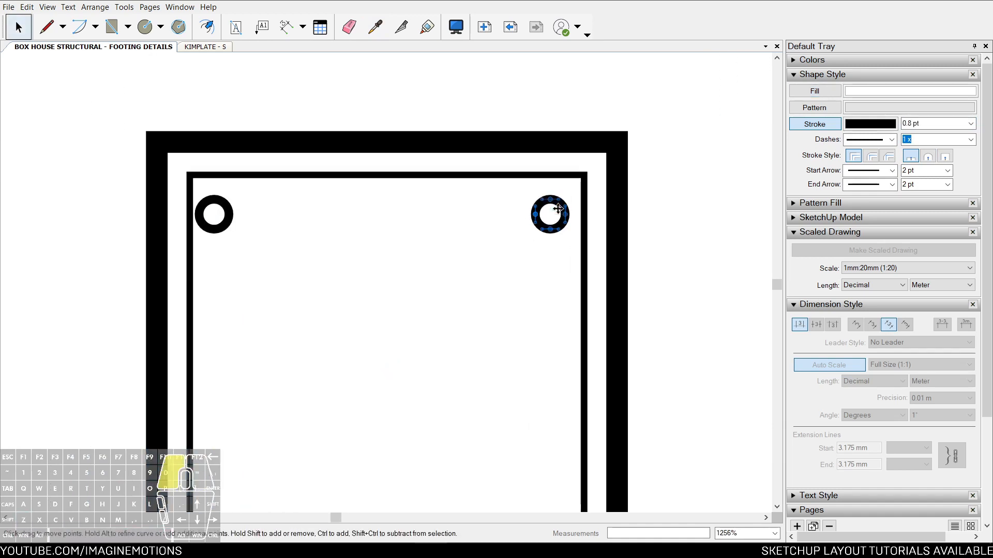
pyautogui.click(551, 213)
pyautogui.moveTo(556, 202)
pyautogui.mouseDown()
pyautogui.moveTo(567, 187)
pyautogui.moveTo(543, 218)
pyautogui.mouseUp()
# Erase the left circle inside the inner square outline
pyautogui.click(224, 202)
pyautogui.press('e')
pyautogui.click(223, 201)
# Copy the right circle horizontally into the upper left corner of the inner square outline
pyautogui.press('space')
pyautogui.doubleClick(543, 194)
pyautogui.doubleClick(544, 195)
pyautogui.click(553, 195)
pyautogui.keyDown('ctrl'); pyautogui.moveTo(547, 193); pyautogui.dragTo(198, 193); pyautogui.keyUp('ctrl')
pyautogui.scroll(-2, 487, 218)
pyautogui.click(534, 205)
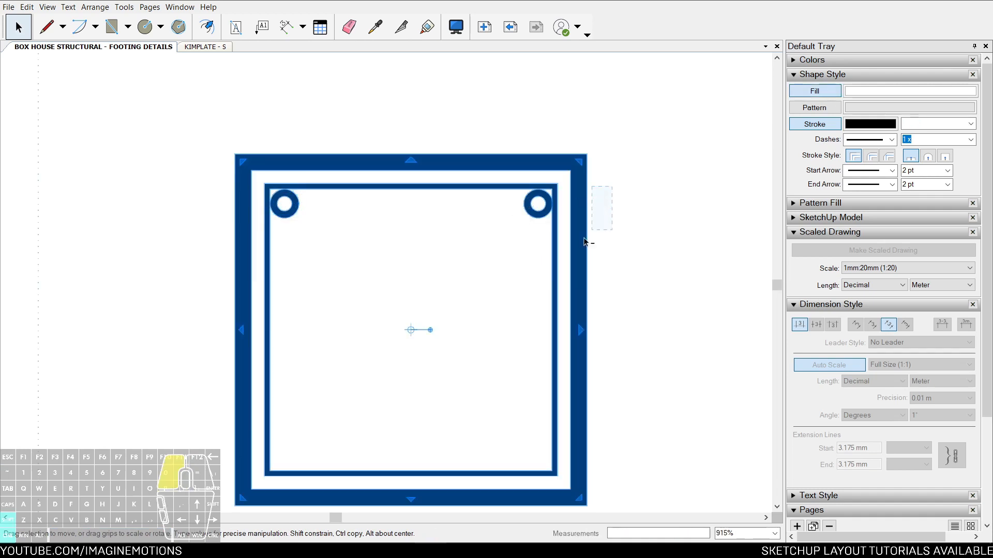
# Copy the two upper rebar circles vertically into the lower corners of the inner square outline
pyautogui.click(534, 214)
pyautogui.doubleClick(538, 217)
pyautogui.keyDown('ctrl'); pyautogui.moveTo(532, 212); pyautogui.dragTo(531, 467); pyautogui.keyUp('ctrl')
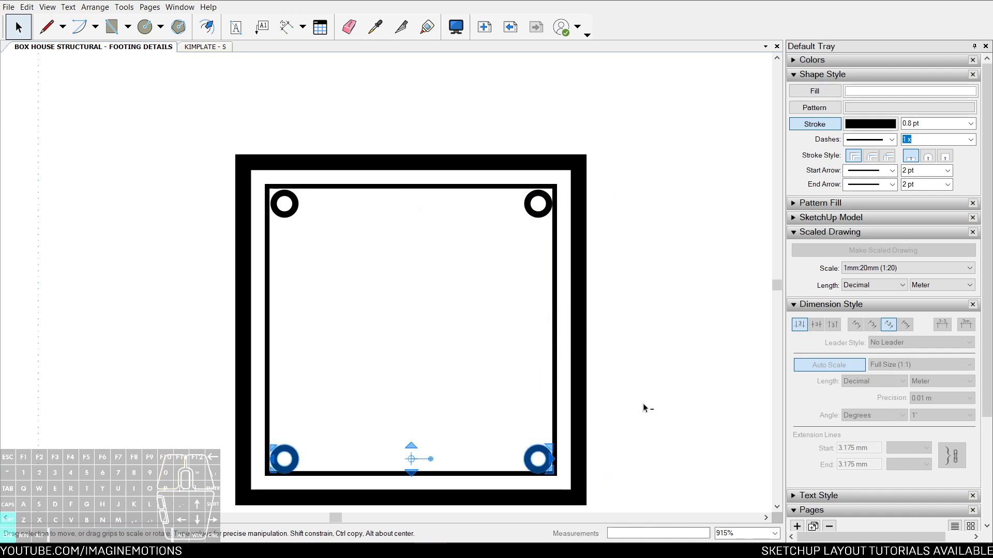
pyautogui.click(550, 438)
pyautogui.click(541, 448)
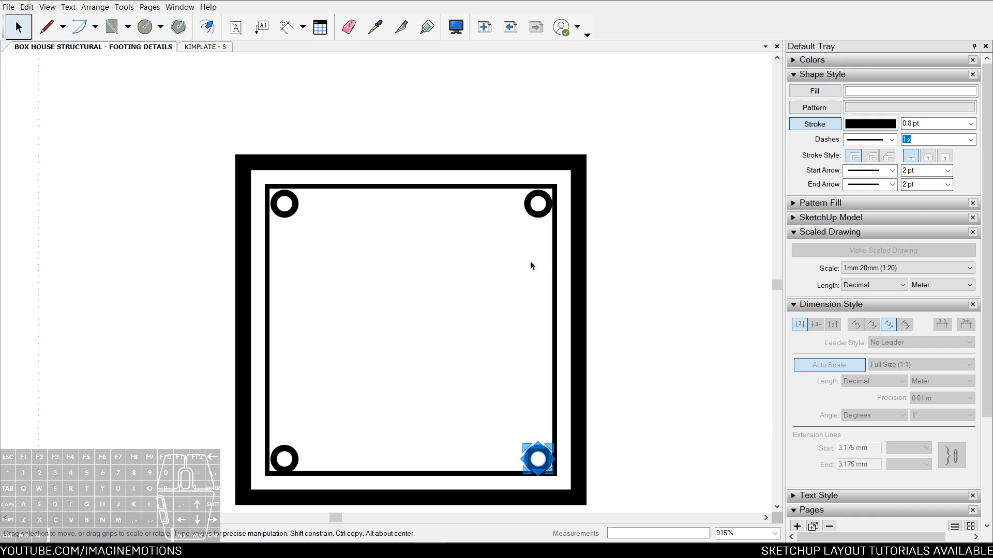
# Draw two short parallel diagonal hook lines from the inner square outline on either side of the upper right rebar circle
pyautogui.press('w')
pyautogui.click(532, 187)
pyautogui.click(505, 218)
pyautogui.press('space')
pyautogui.press('w')
pyautogui.click(554, 222)
pyautogui.click(530, 246)
pyautogui.press('space')
# Match both diagonal hook lines to the inner square outline's 0.6 pt stroke style and leave the C1 detail group
pyautogui.press('b')
pyautogui.click(555, 252)
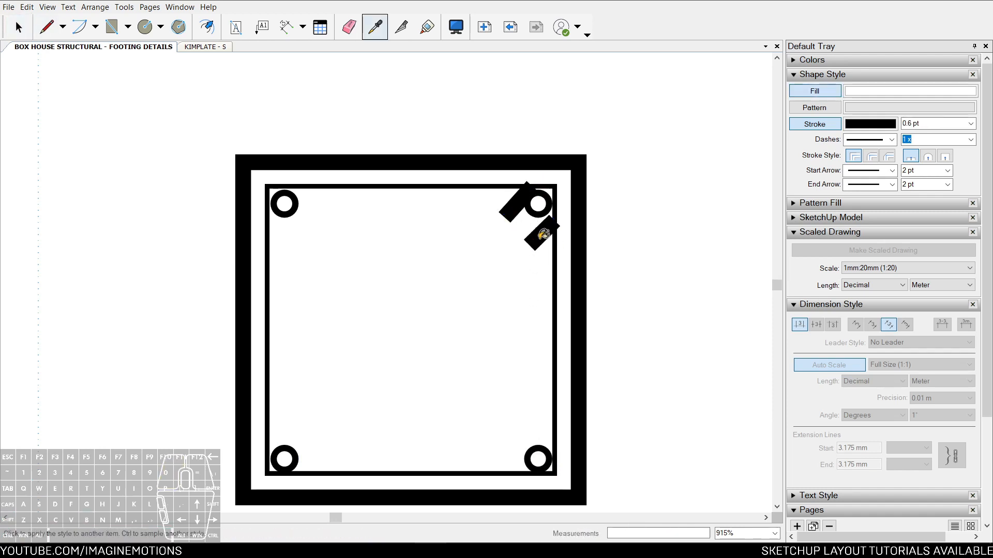
pyautogui.click(543, 236)
pyautogui.press('space')
pyautogui.scroll(-3, 479, 264)
pyautogui.scroll(2, 533, 252)
pyautogui.scroll(-2, 533, 253)
pyautogui.press('z')
pyautogui.moveTo(458, 215); pyautogui.dragTo(450, 256)
pyautogui.moveTo(502, 242); pyautogui.dragTo(458, 322, button='middle')
pyautogui.scroll(-1, 459, 322)
pyautogui.press('space')
pyautogui.press('Escape')
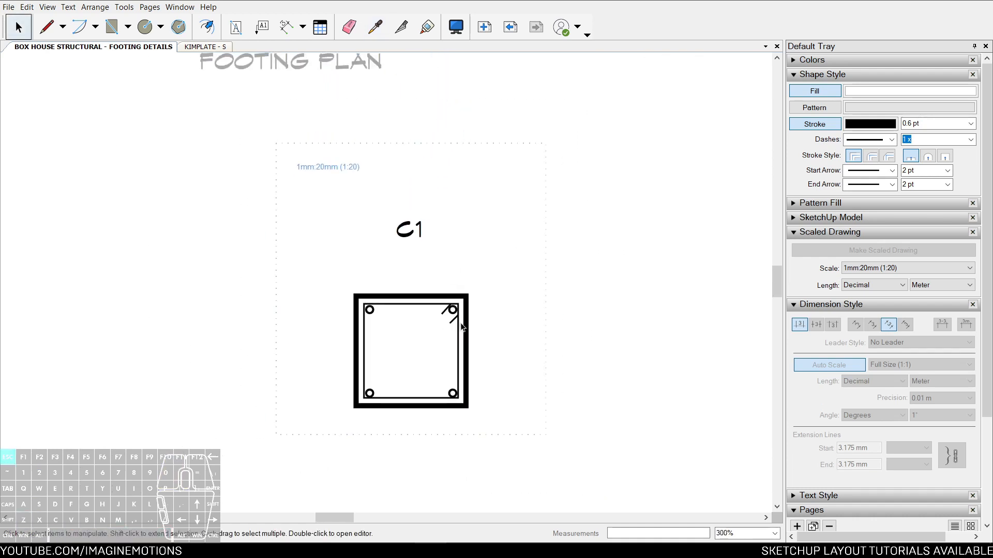
pyautogui.scroll(-9, 447, 378)
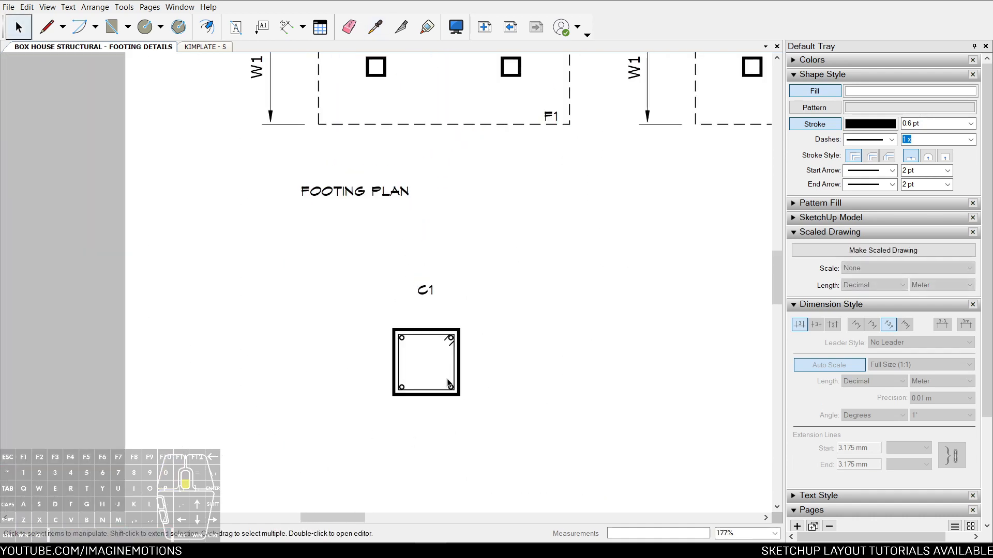
pyautogui.moveTo(503, 382); pyautogui.dragTo(395, 362, button='middle')
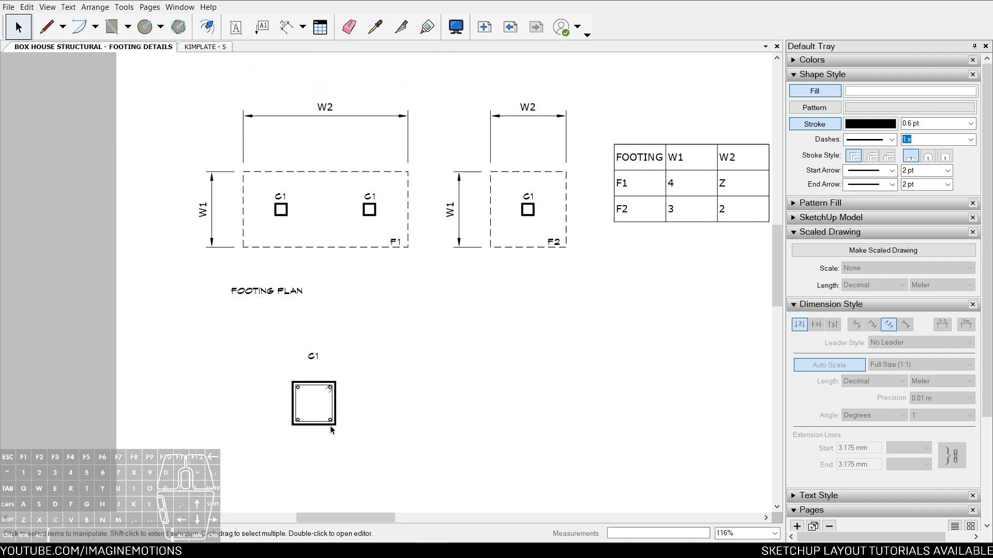
pyautogui.scroll(2, 330, 427)
pyautogui.click(334, 387)
pyautogui.moveTo(335, 387)
pyautogui.mouseDown()
pyautogui.moveTo(284, 345)
pyautogui.moveTo(295, 370)
pyautogui.mouseUp()
pyautogui.click(324, 357)
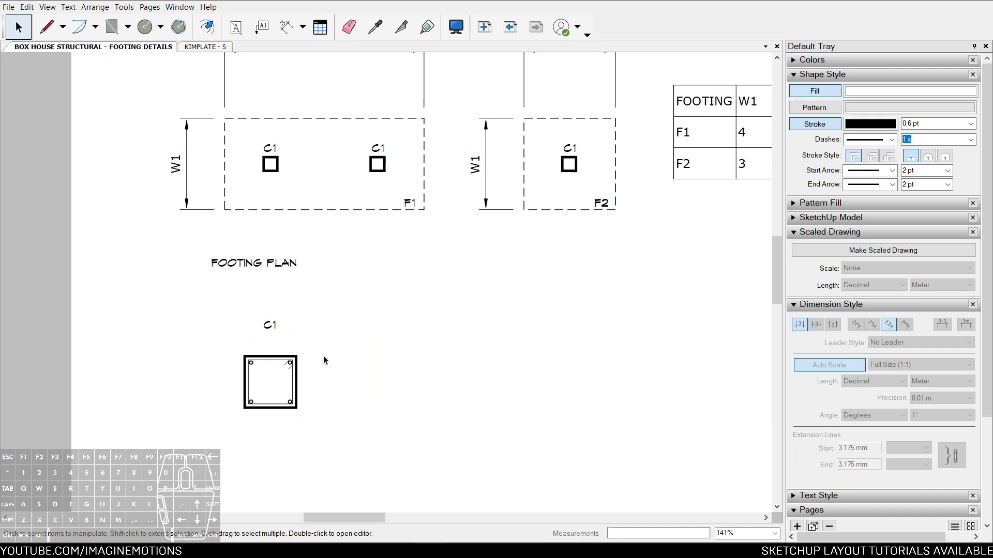
# Collapse the scaled drawing and dimension style settings and show the document's layer list
pyautogui.click(794, 232)
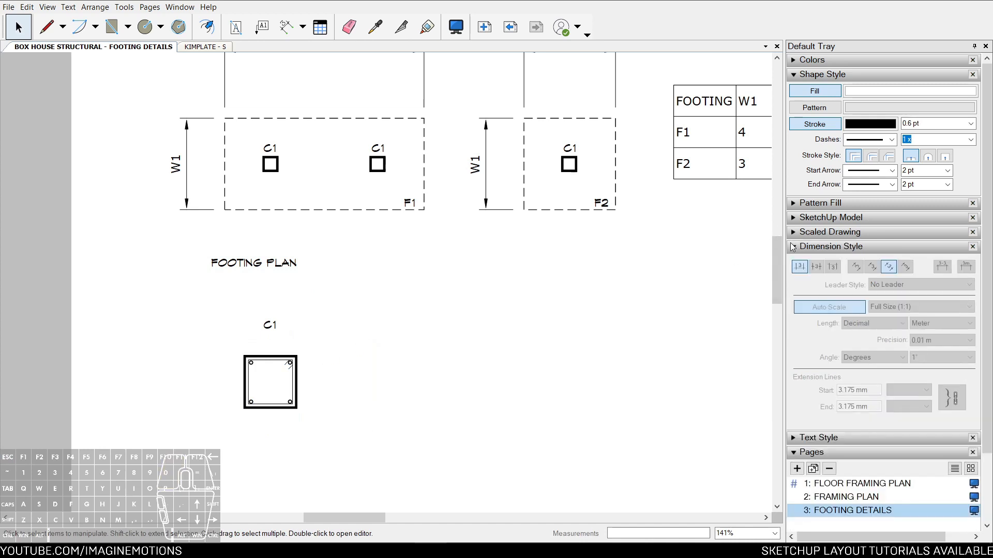
pyautogui.click(794, 247)
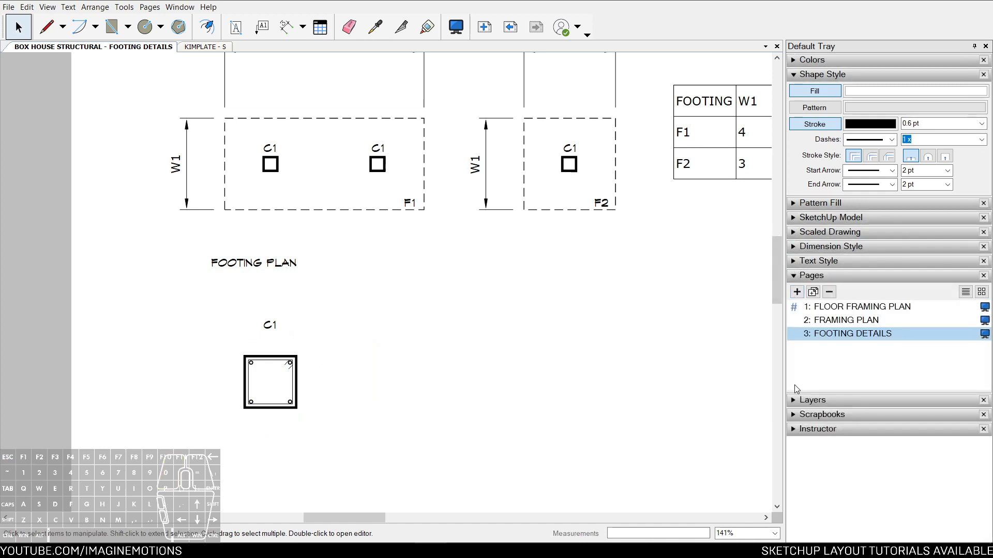
pyautogui.click(794, 400)
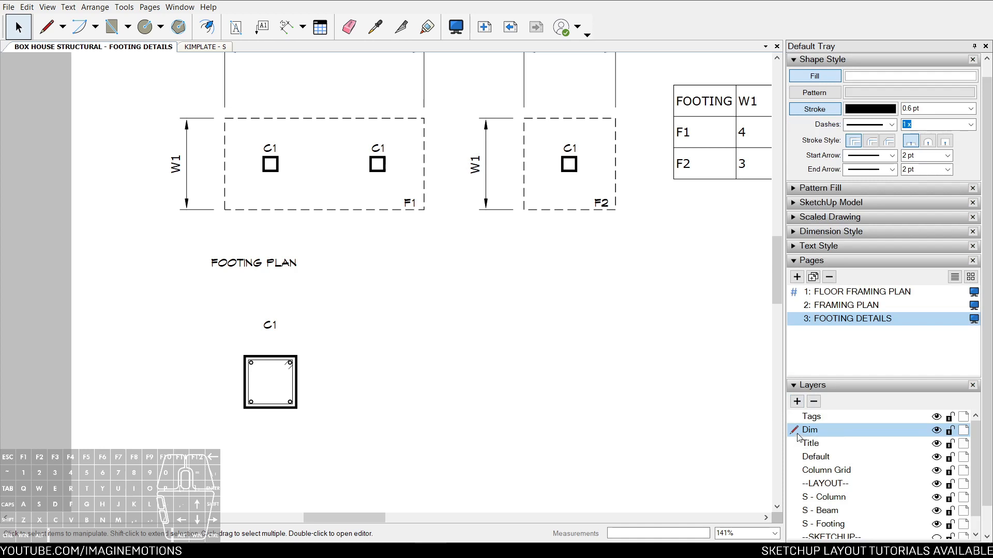
pyautogui.scroll(-3, 608, 424)
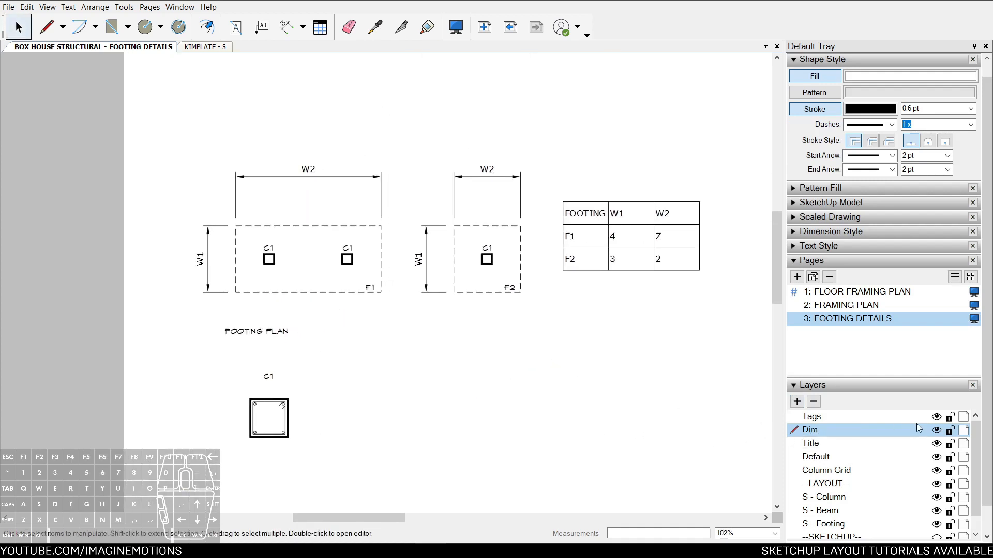
# Switch the Dim layer's visibility off and on, and check the footing table's layer assignment
pyautogui.click(936, 431)
pyautogui.click(937, 430)
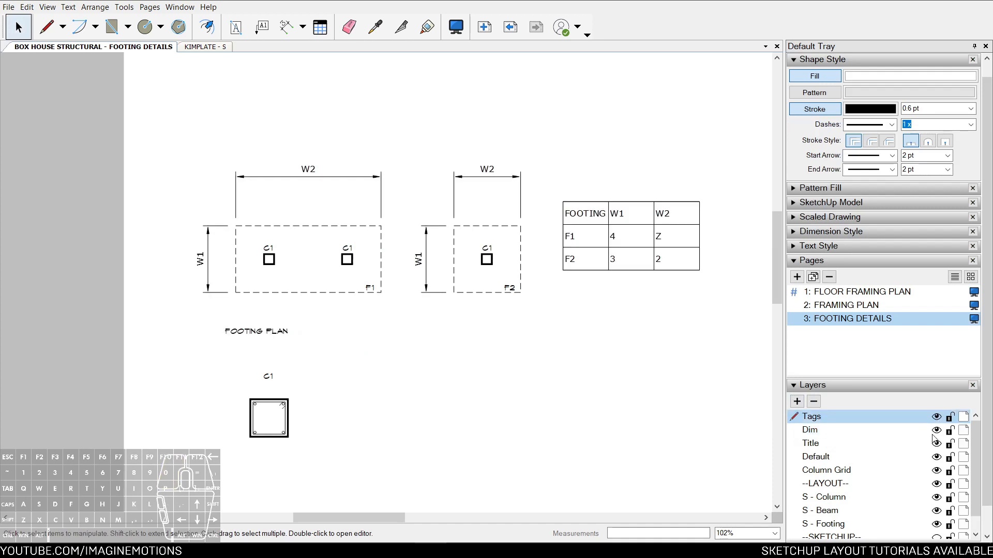
pyautogui.click(668, 235)
pyautogui.rightClick(621, 235)
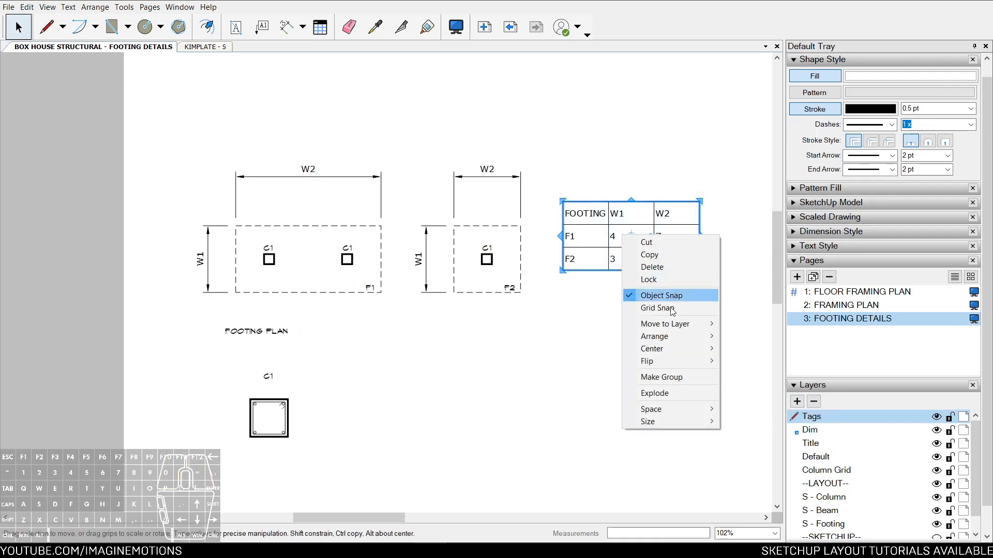
pyautogui.moveTo(667, 324)
pyautogui.click(767, 405)
# Try to move the C1 column detail group to the S - Column layer
pyautogui.scroll(4, 254, 419)
pyautogui.click(274, 405)
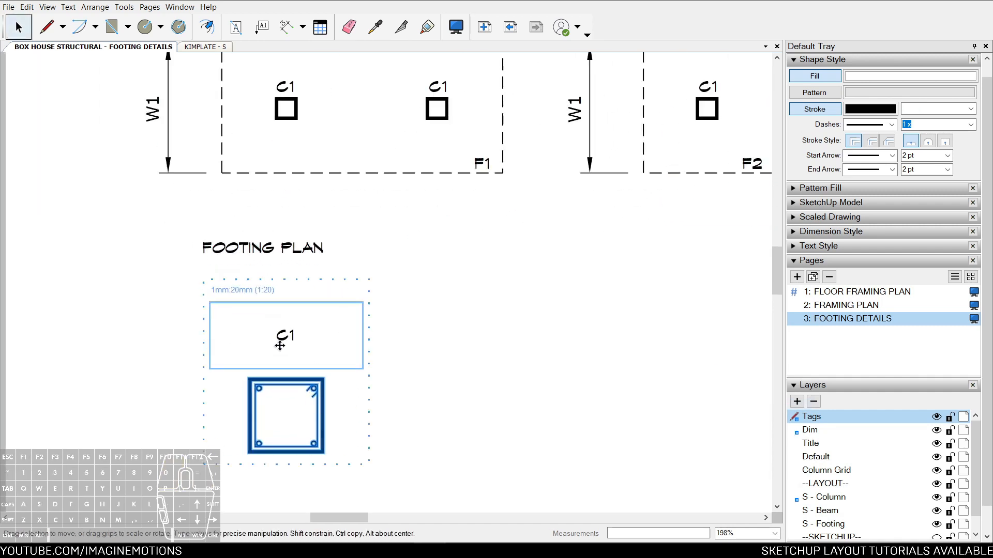
pyautogui.rightClick(280, 345)
pyautogui.moveTo(331, 436)
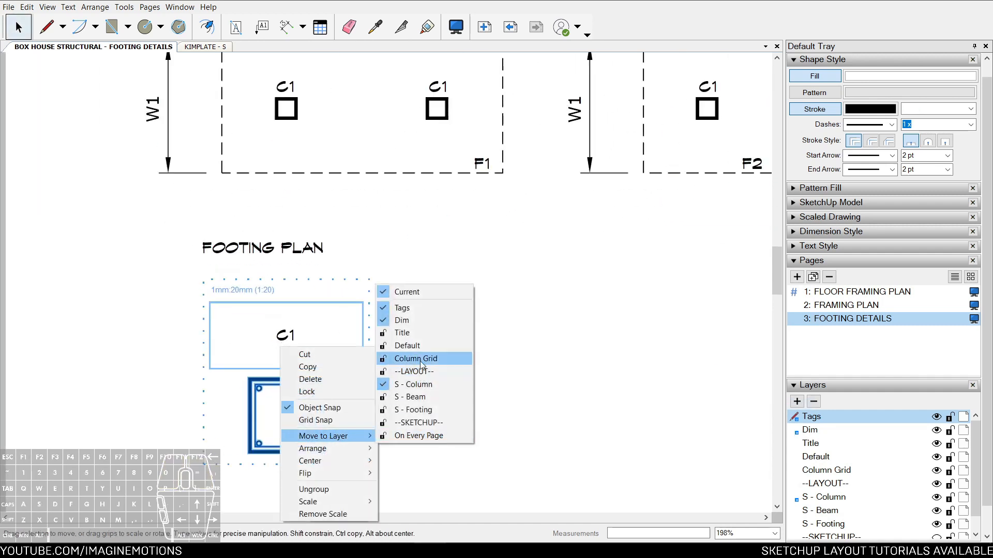
pyautogui.click(406, 385)
pyautogui.click(605, 309)
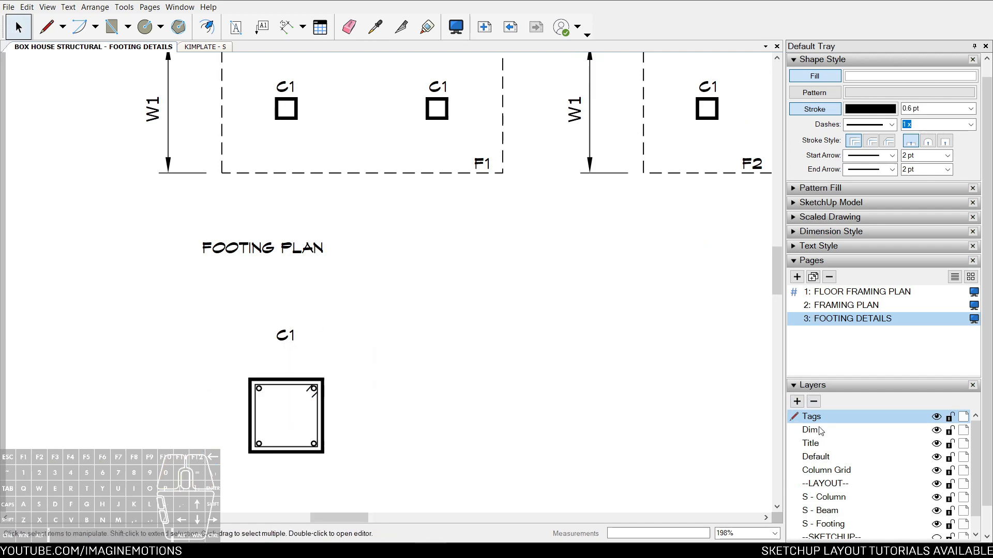
# Hide and show the Tags and Dim layers to check which objects belong to each
pyautogui.click(936, 417)
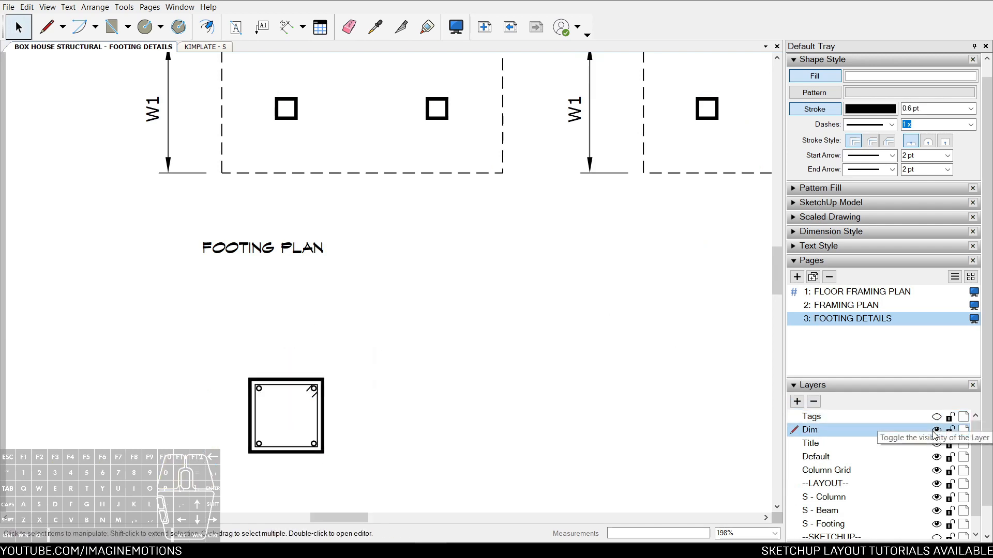
pyautogui.click(936, 431)
pyautogui.click(935, 431)
pyautogui.click(937, 417)
# Move the FOOTING PLAN text to the Title layer
pyautogui.click(259, 253)
pyautogui.rightClick(258, 260)
pyautogui.moveTo(311, 349)
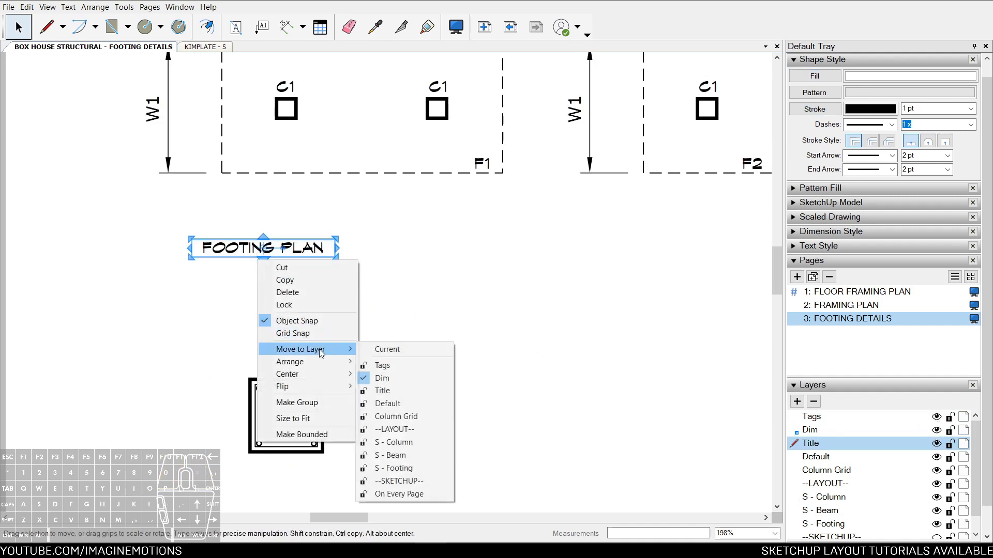
pyautogui.click(427, 390)
# Copy the FOOTING PLAN title below the C1 column detail and change the copy's text to COLUMN PLAN
pyautogui.scroll(-2, 372, 362)
pyautogui.moveTo(372, 361); pyautogui.dragTo(360, 240, button='middle')
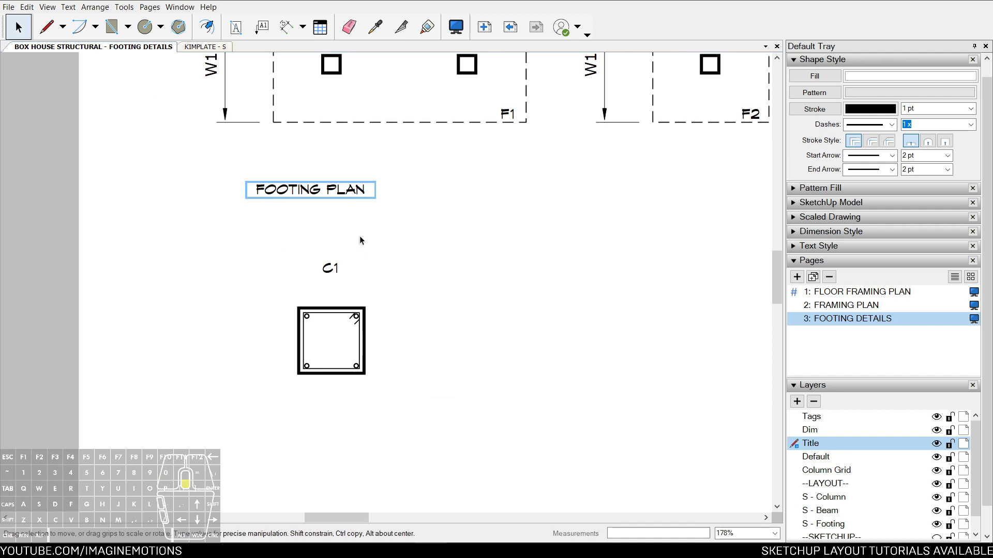
pyautogui.scroll(-1, 361, 241)
pyautogui.keyDown('ctrl'); pyautogui.moveTo(351, 195); pyautogui.dragTo(352, 390); pyautogui.keyUp('ctrl')
pyautogui.scroll(4, 303, 390)
pyautogui.click(300, 390)
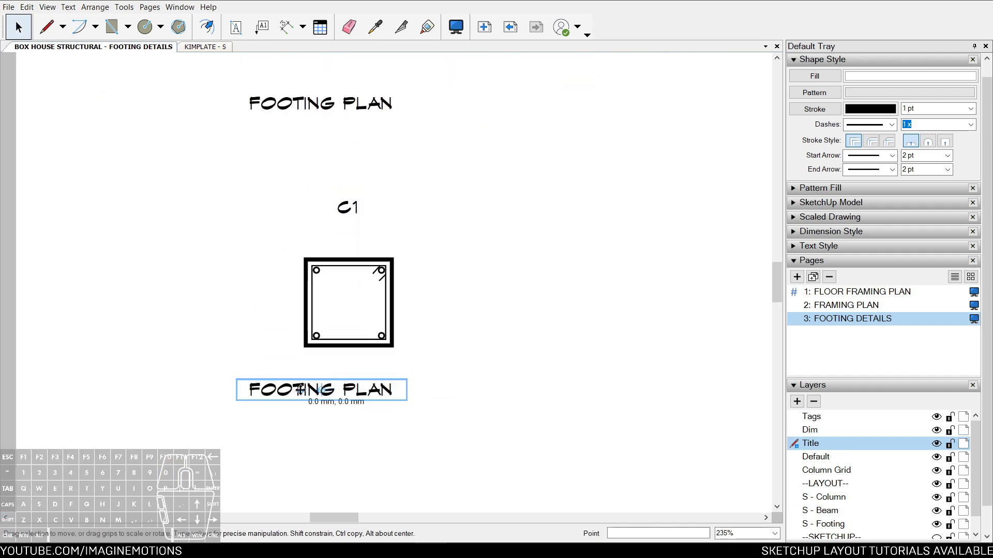
pyautogui.doubleClick(300, 390)
pyautogui.doubleClick(301, 390)
pyautogui.write('COLUMN')
pyautogui.press('Escape')
pyautogui.scroll(-4, 298, 389)
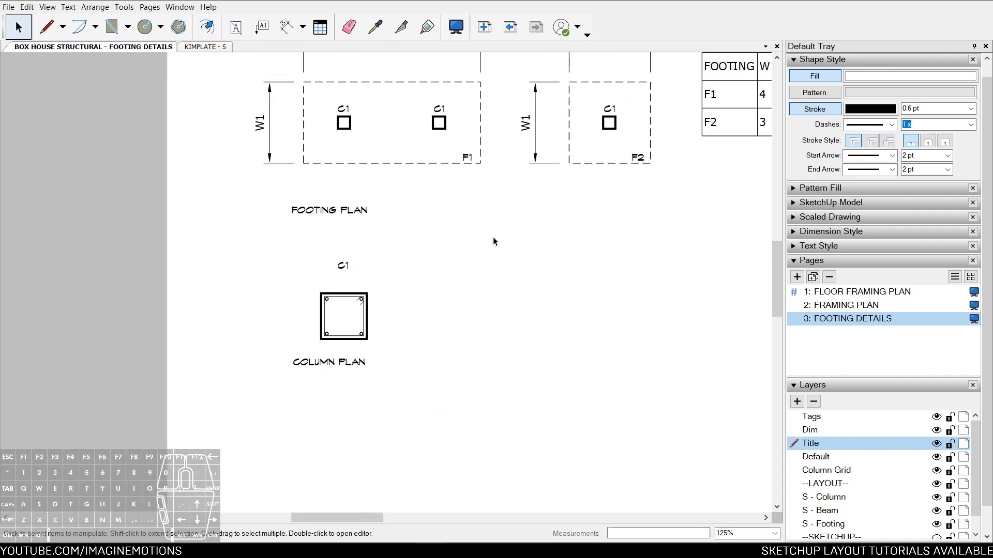
# Add a leader label from the C1 detail's upper right rebar circle reading "20mm DIA VERT. CORNER BARS"
pyautogui.moveTo(423, 278); pyautogui.dragTo(220, 358, button='middle')
pyautogui.press('v')
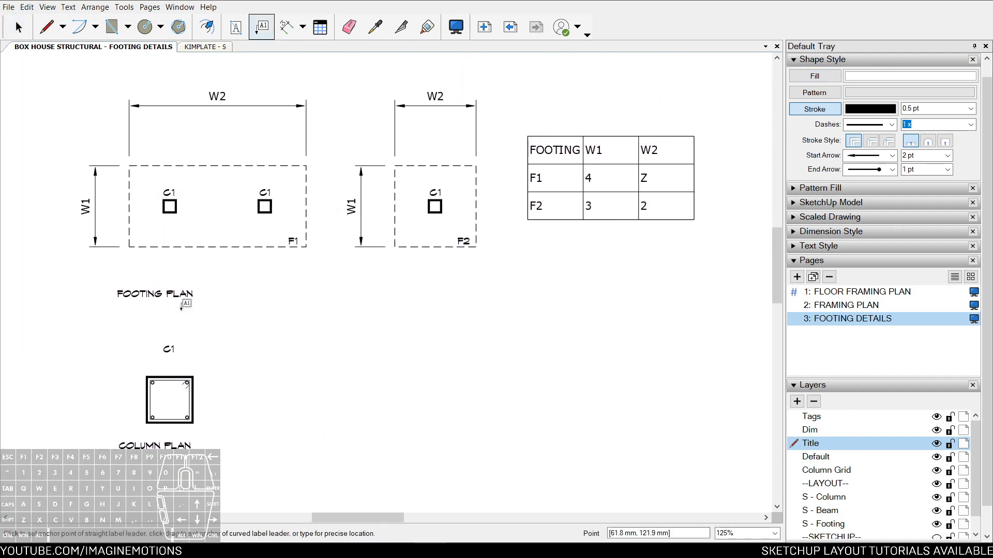
pyautogui.scroll(6, 207, 383)
pyautogui.click(220, 287)
pyautogui.click(345, 206)
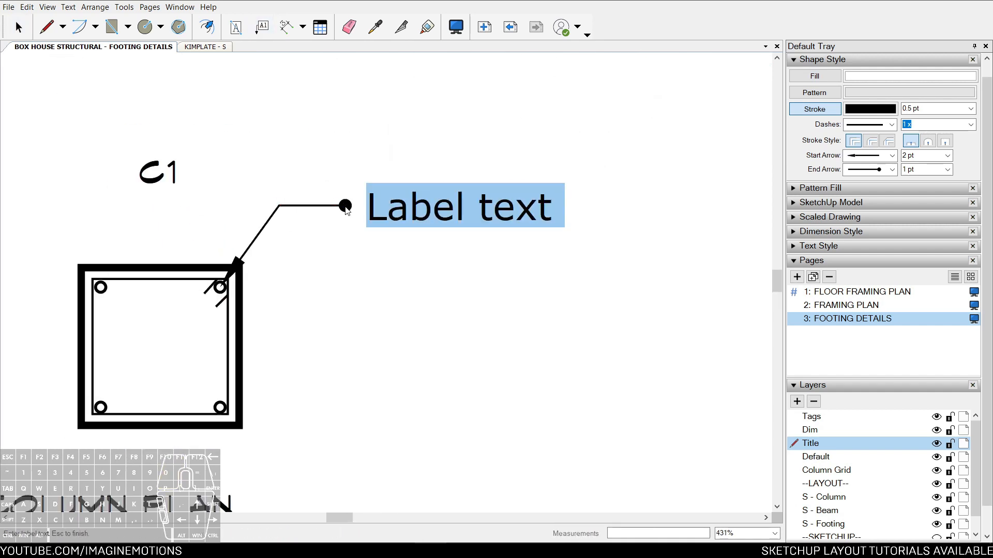
pyautogui.write('20mm DIA')
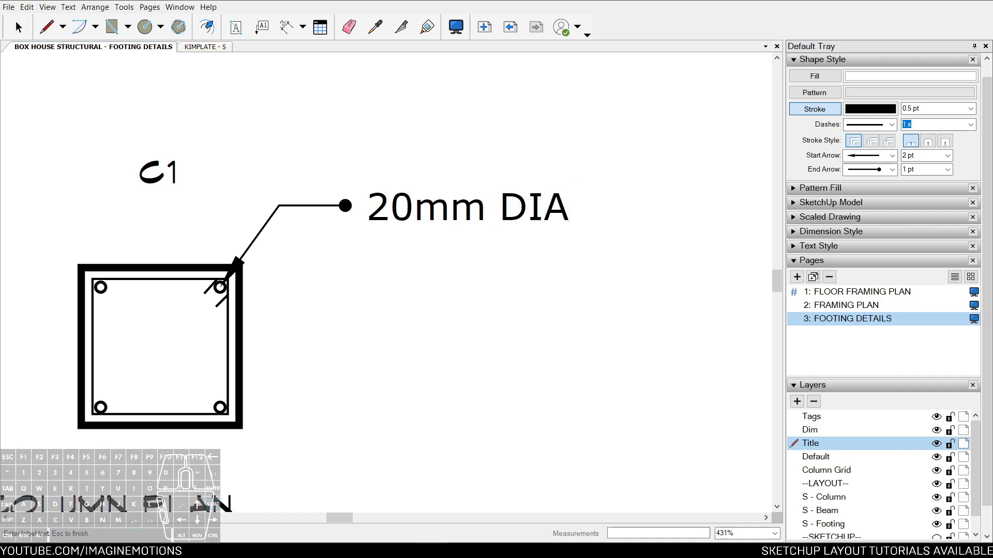
pyautogui.write(' VERT. BAR')
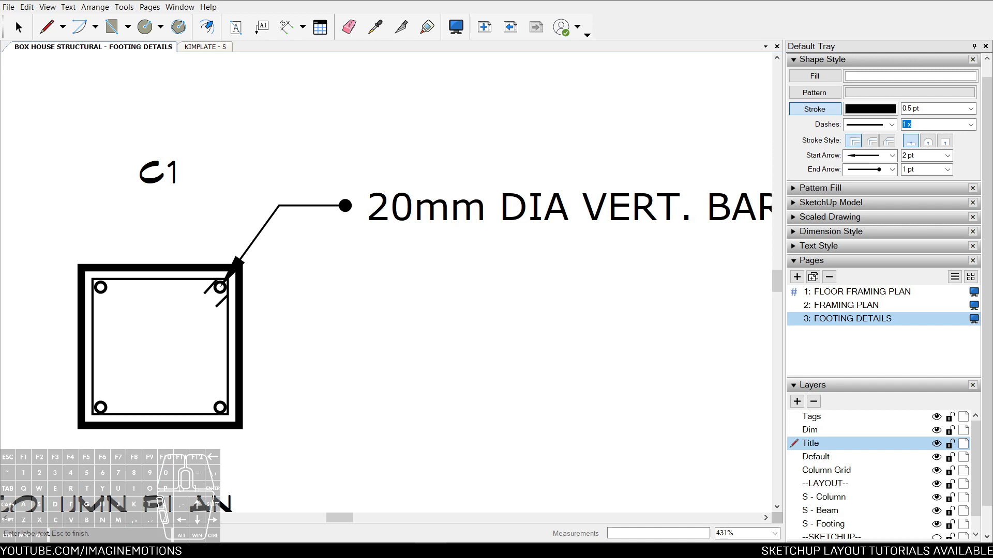
pyautogui.scroll(-2, 402, 209)
pyautogui.click(614, 207)
pyautogui.write('CORNER')
pyautogui.scroll(-2, 593, 218)
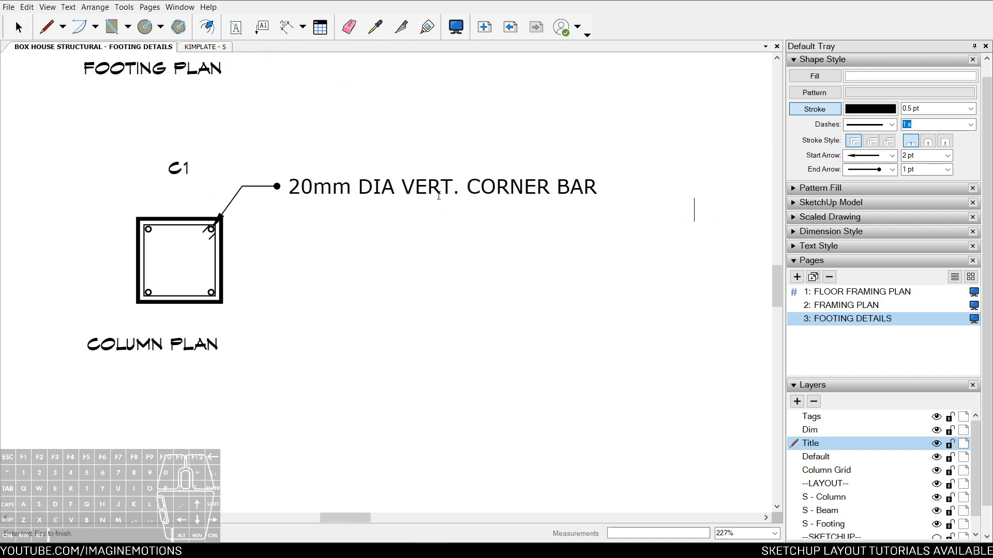
pyautogui.press('Escape')
# Draw a diagonal line from the centre of the upper right rebar circle to the centre of the lower left one
pyautogui.scroll(6, 282, 243)
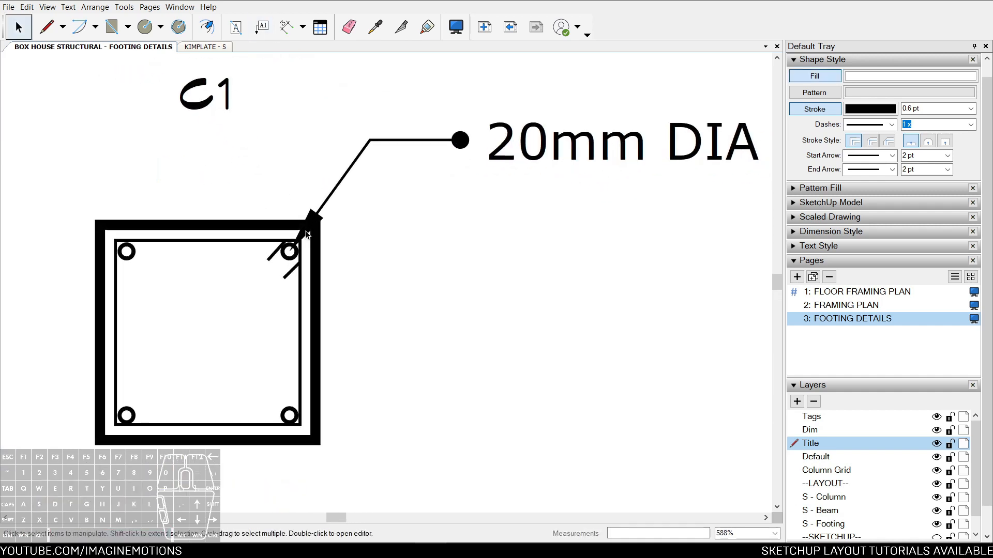
pyautogui.press('w')
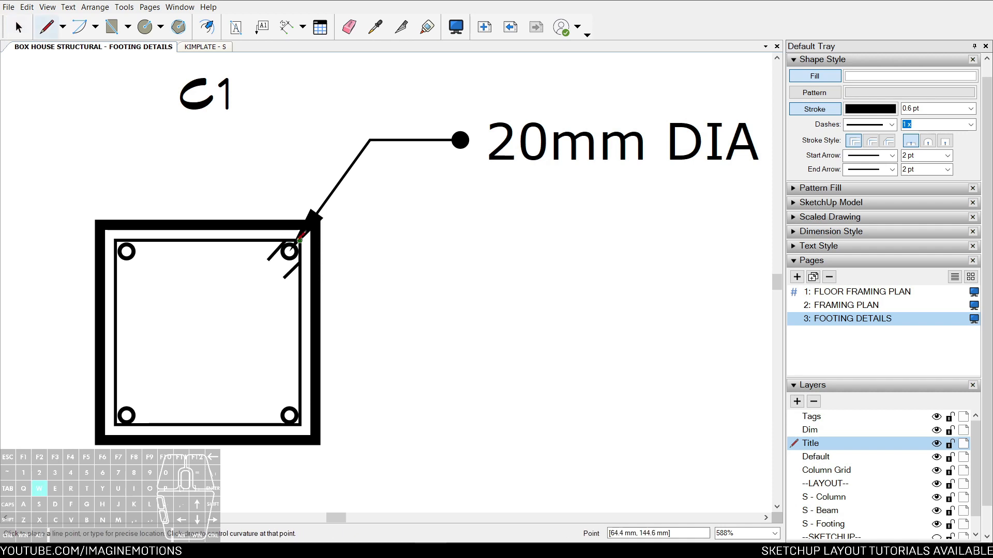
pyautogui.click(289, 252)
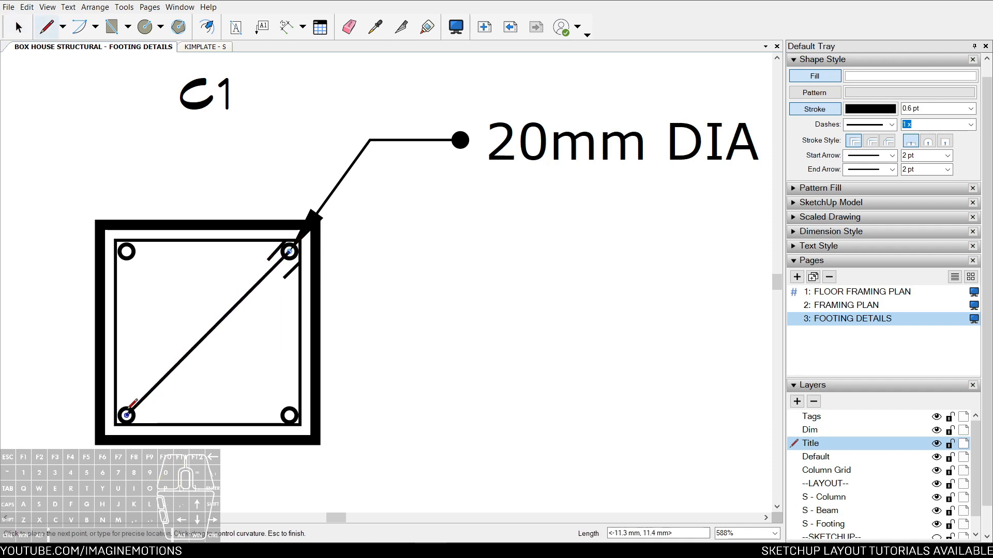
pyautogui.click(127, 415)
pyautogui.press('space')
# Apply the corner bar label's leader style, with its arrow ends, to the diagonal line across the column
pyautogui.press('b')
pyautogui.click(316, 213)
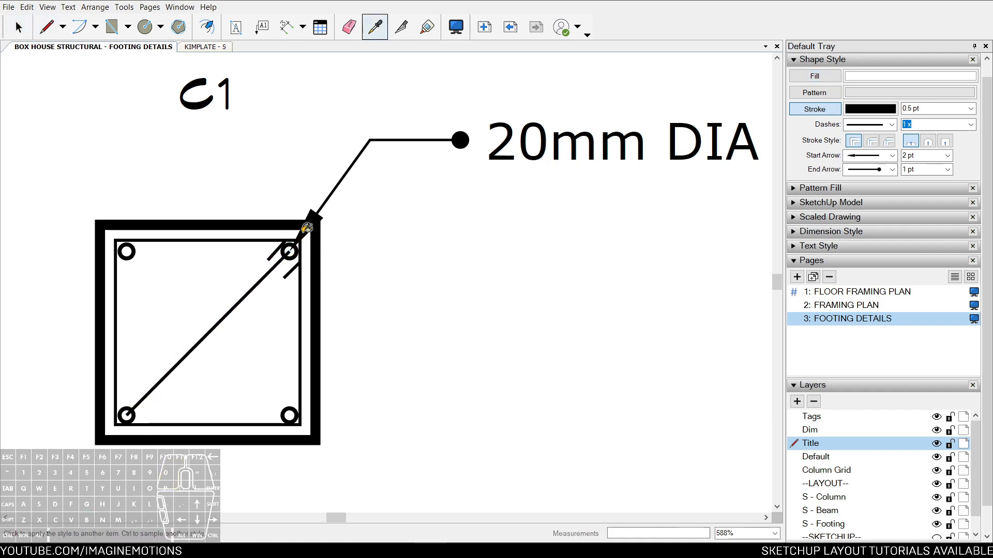
pyautogui.click(165, 376)
pyautogui.scroll(-1, 186, 342)
pyautogui.scroll(1, 275, 305)
pyautogui.press('space')
pyautogui.click(275, 306)
pyautogui.hotkey('shift', 'f')
pyautogui.hotkey('shift', 'r')
pyautogui.press('Escape')
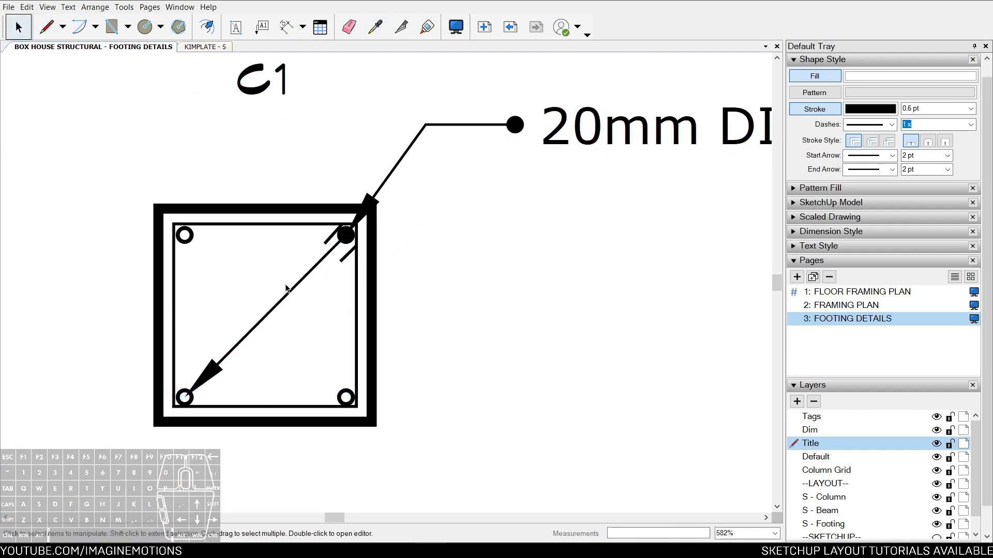
# Erase the diagonal line running across the C1 column detail
pyautogui.scroll(-2, 297, 292)
pyautogui.scroll(1, 285, 295)
pyautogui.press('e')
pyautogui.click(274, 304)
pyautogui.press('space')
# Copy the corner bar label straight down beside the column detail and delete the copy
pyautogui.moveTo(440, 275); pyautogui.dragTo(359, 277, button='middle')
pyautogui.moveTo(394, 181); pyautogui.dragTo(287, 252)
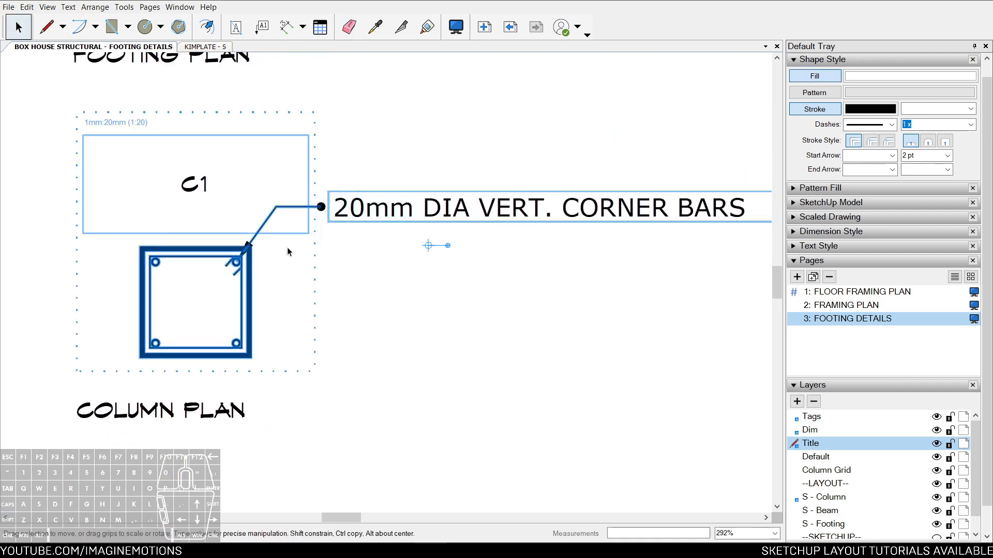
pyautogui.click(372, 212)
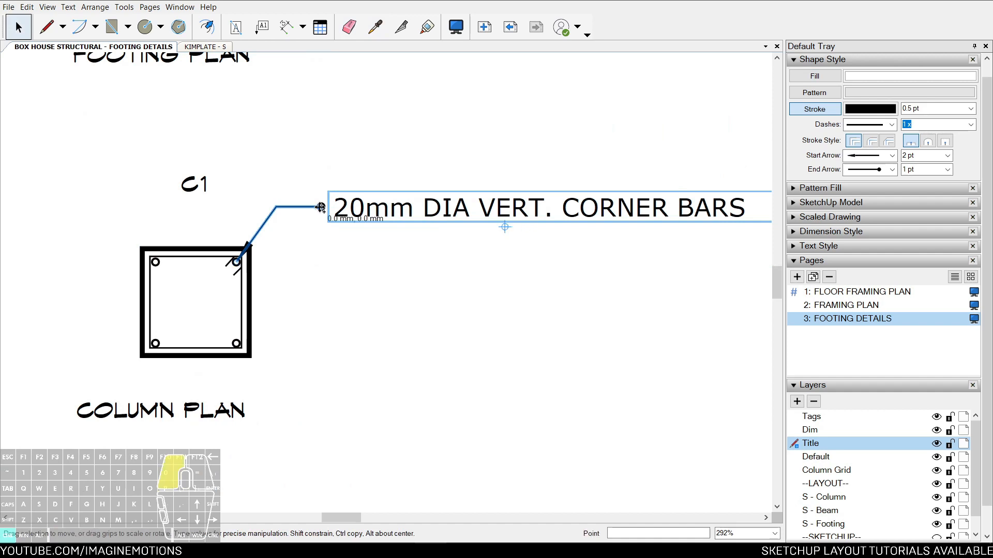
pyautogui.keyDown('ctrl'); pyautogui.moveTo(321, 207); pyautogui.dragTo(321, 267); pyautogui.keyUp('ctrl')
pyautogui.press('Delete')
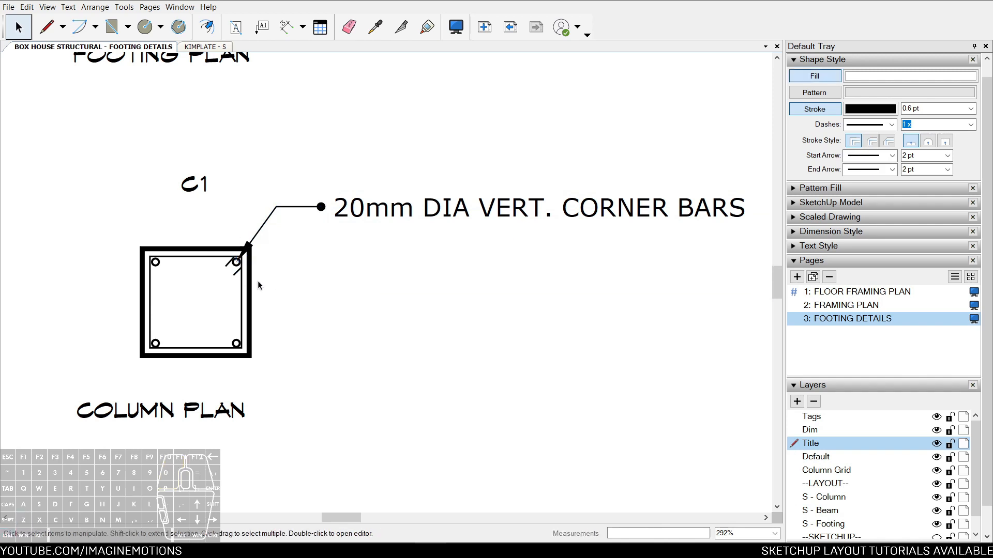
# Copy the corner bar label straight down so its leader ends near mid-height of the C1 column detail
pyautogui.scroll(2, 258, 281)
pyautogui.click(333, 193)
pyautogui.scroll(2, 225, 265)
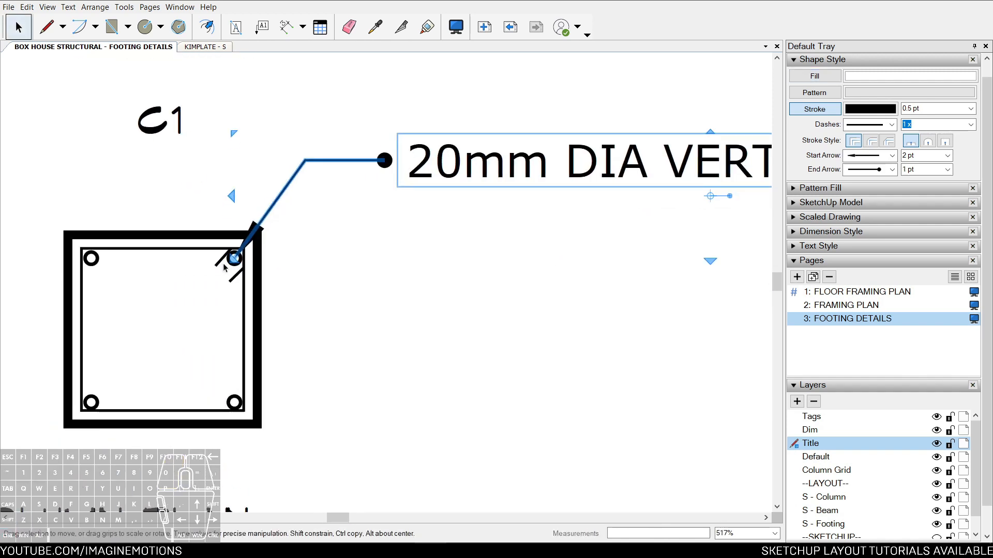
pyautogui.scroll(-1, 234, 256)
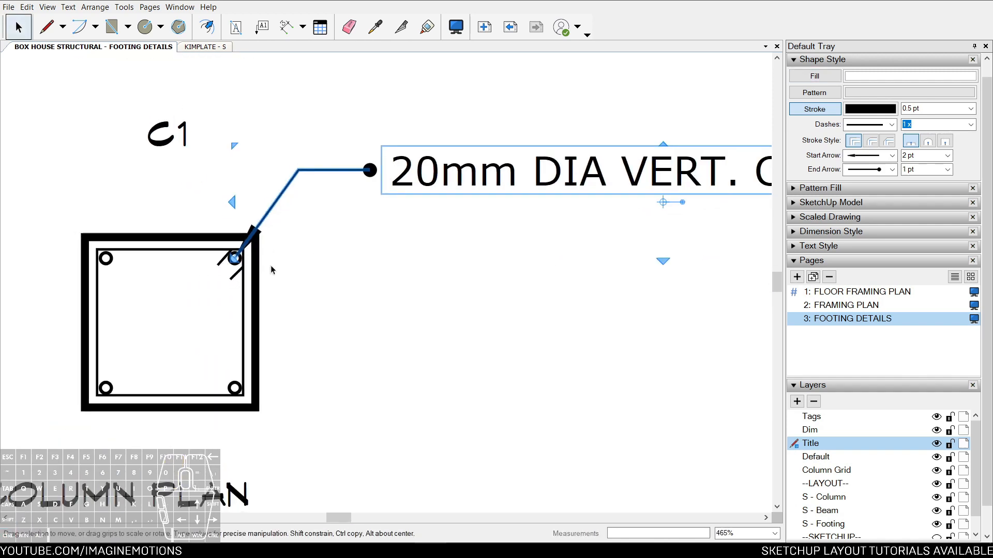
pyautogui.keyDown('ctrl'); pyautogui.moveTo(242, 252); pyautogui.dragTo(241, 331); pyautogui.keyUp('ctrl')
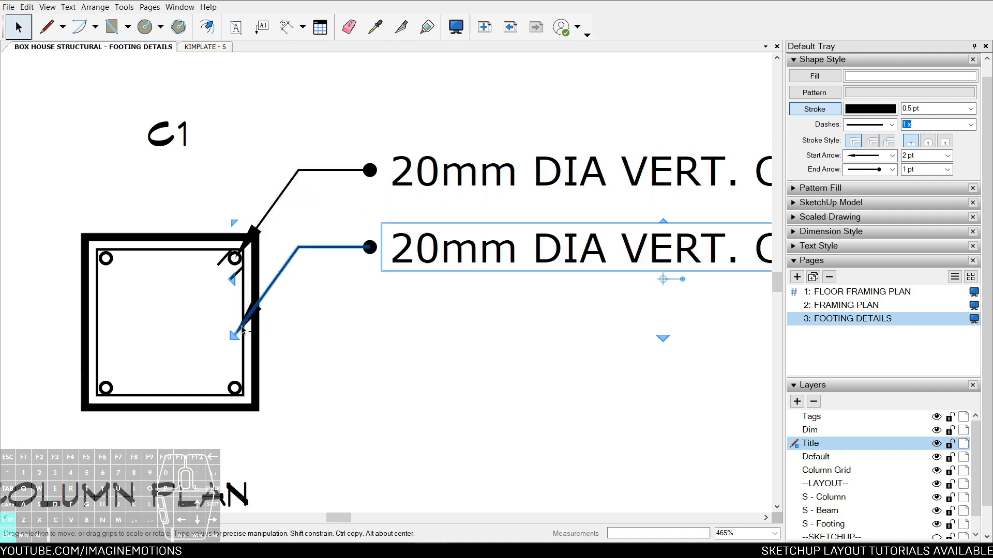
# Copy the two lower rebar circles straight up to about mid-height inside the C1 column detail
pyautogui.scroll(1, 242, 331)
pyautogui.doubleClick(294, 397)
pyautogui.click(295, 394)
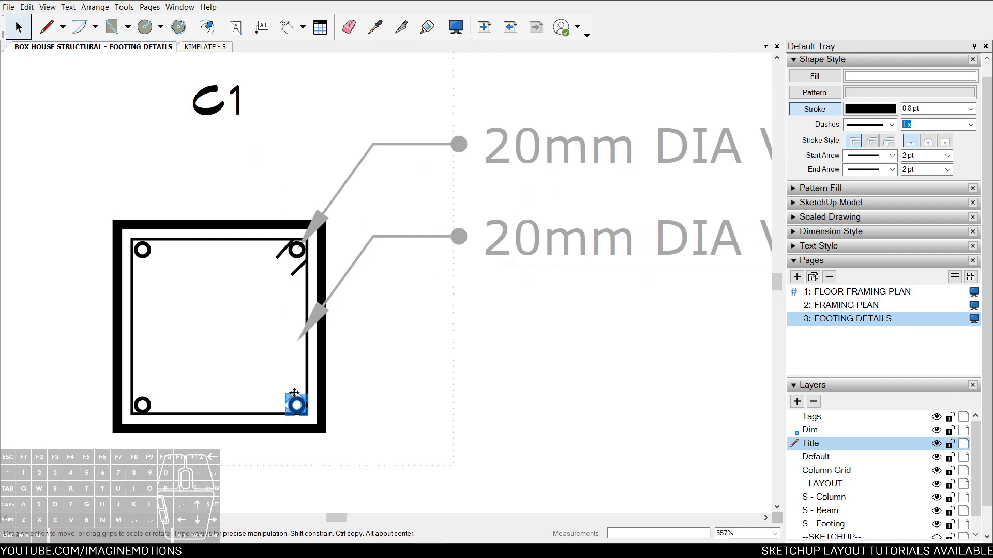
pyautogui.keyDown('shift'); pyautogui.click(142, 405); pyautogui.keyUp('shift')
pyautogui.keyDown('ctrl'); pyautogui.keyDown('shift'); pyautogui.moveTo(142, 405); pyautogui.dragTo(150, 326); pyautogui.keyUp('shift'); pyautogui.keyUp('ctrl')
# Set the bar diameter in the lower label of the column detail to 16mm
pyautogui.scroll(-3, 421, 284)
pyautogui.scroll(3, 286, 266)
pyautogui.doubleClick(286, 265)
pyautogui.click(286, 265)
pyautogui.moveTo(300, 265); pyautogui.dragTo(268, 264)
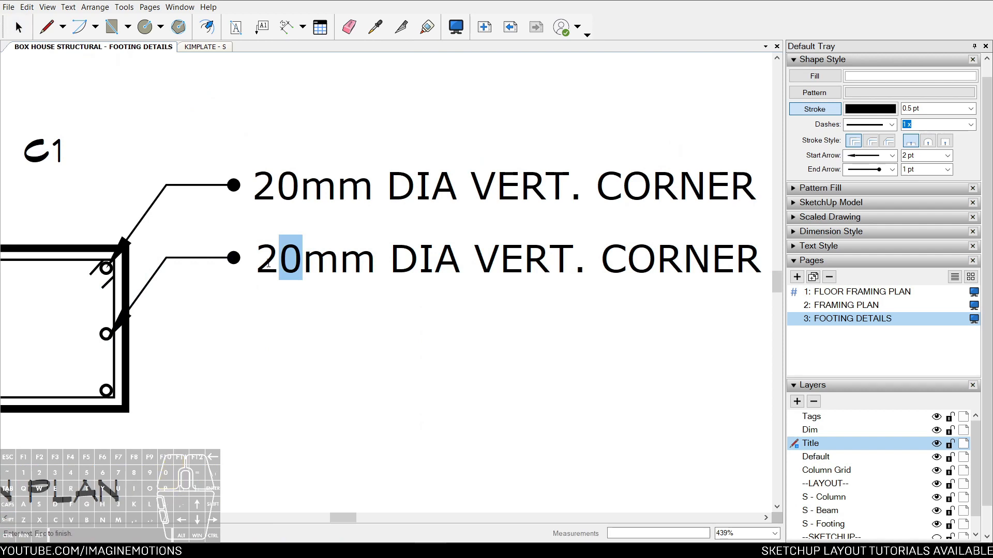
pyautogui.press('BackSpace')
pyautogui.press('BackSpace')
pyautogui.write('16')
pyautogui.scroll(-3, 267, 204)
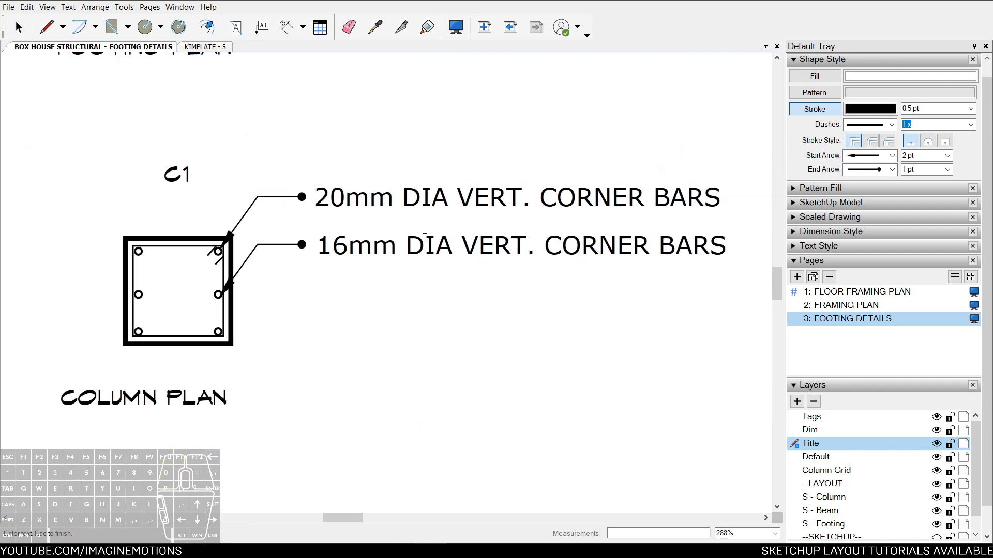
# Replace CORNER with MIDDLE in the lower label so it reads "16mm DIA VERT. MIDDLE BARS"
pyautogui.doubleClick(516, 277)
pyautogui.write('MIDDLE')
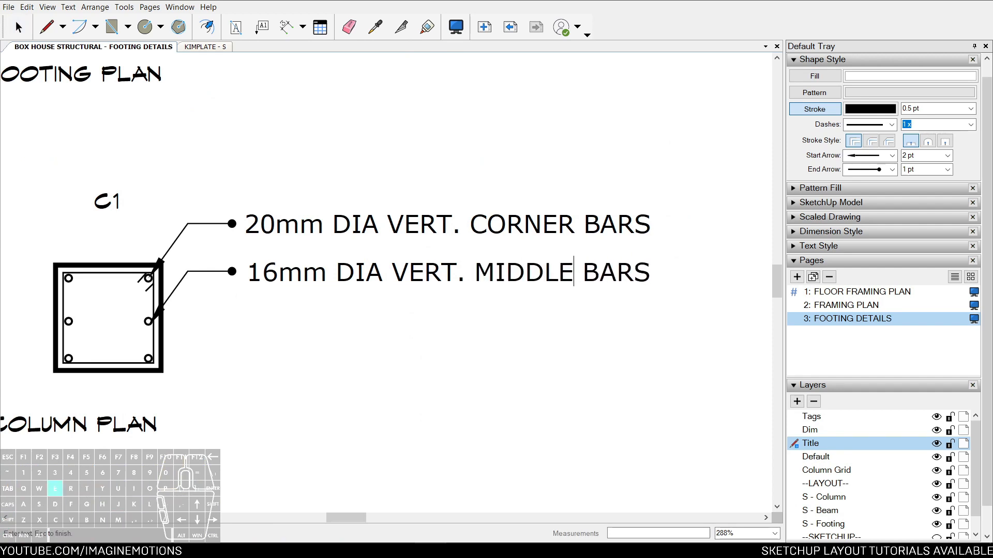
pyautogui.press('Escape')
pyautogui.scroll(-2, 479, 280)
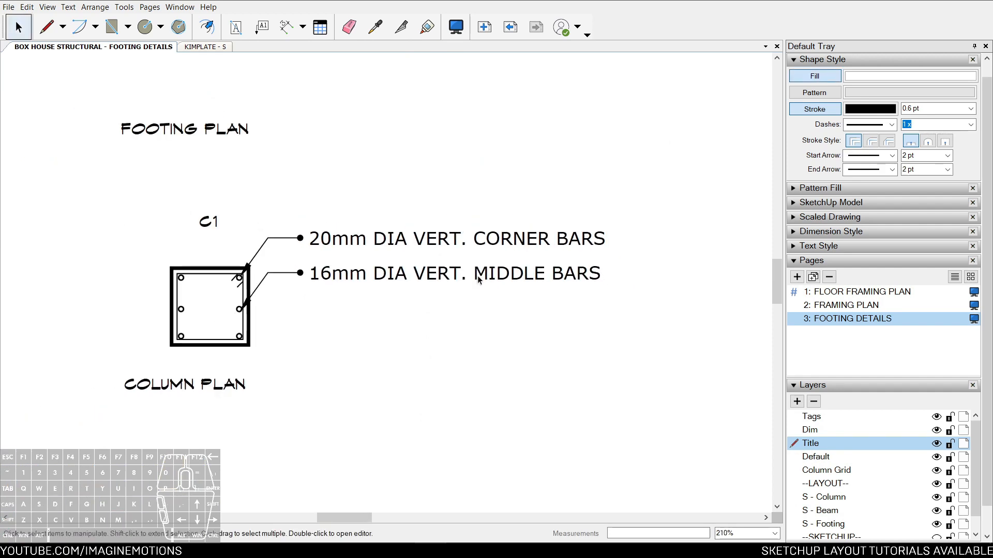
pyautogui.moveTo(330, 271); pyautogui.dragTo(391, 281, button='middle')
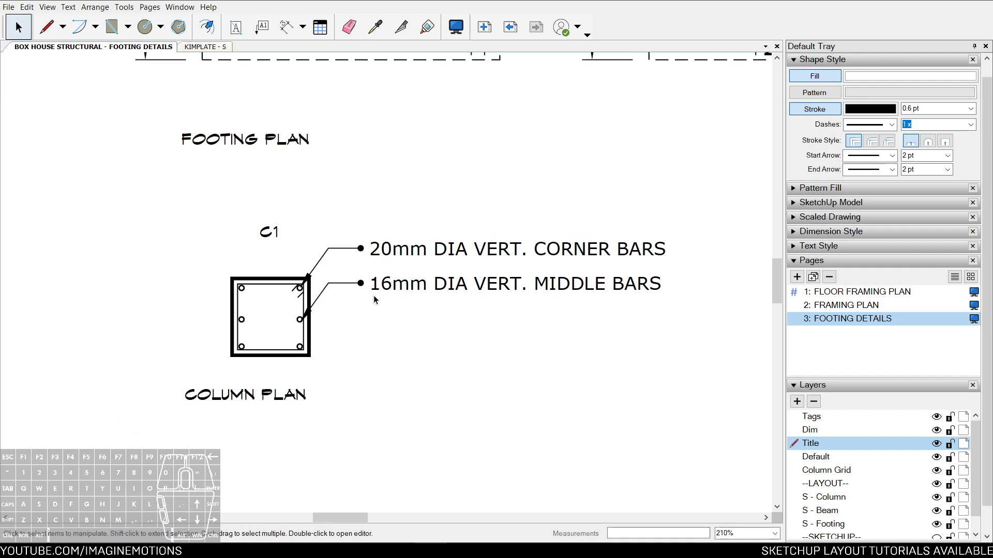
pyautogui.scroll(1, 374, 297)
pyautogui.moveTo(468, 197); pyautogui.dragTo(367, 318)
pyautogui.click(369, 320)
pyautogui.scroll(-6, 369, 315)
pyautogui.moveTo(392, 232); pyautogui.dragTo(349, 351, button='middle')
pyautogui.scroll(1, 352, 248)
pyautogui.press('v')
pyautogui.scroll(2, 351, 240)
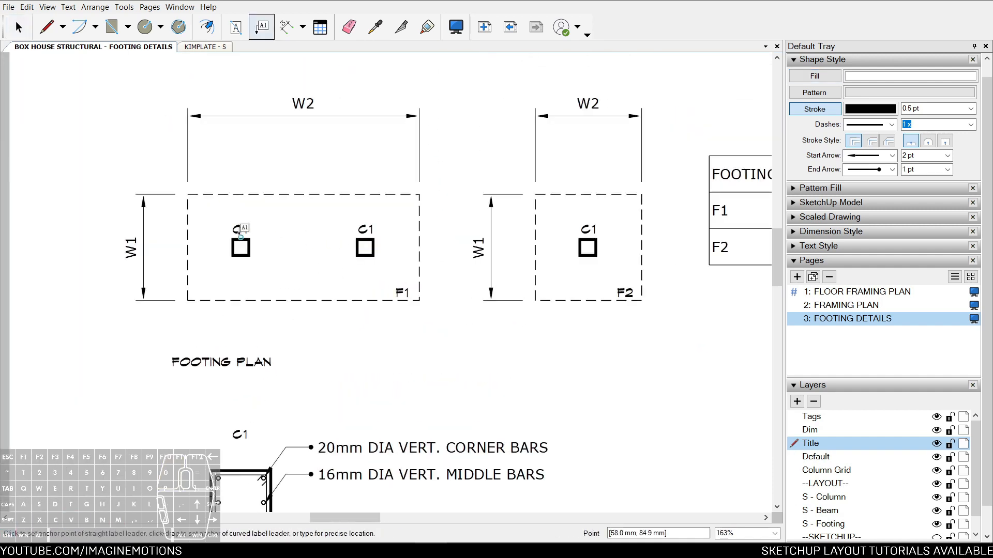
pyautogui.press('space')
pyautogui.moveTo(248, 283); pyautogui.dragTo(253, 197, button='middle')
# Draw two dashed lines linking the lower corners of F1's first C1 column to the upper corners of the column detail
pyautogui.press('l')
pyautogui.click(879, 125)
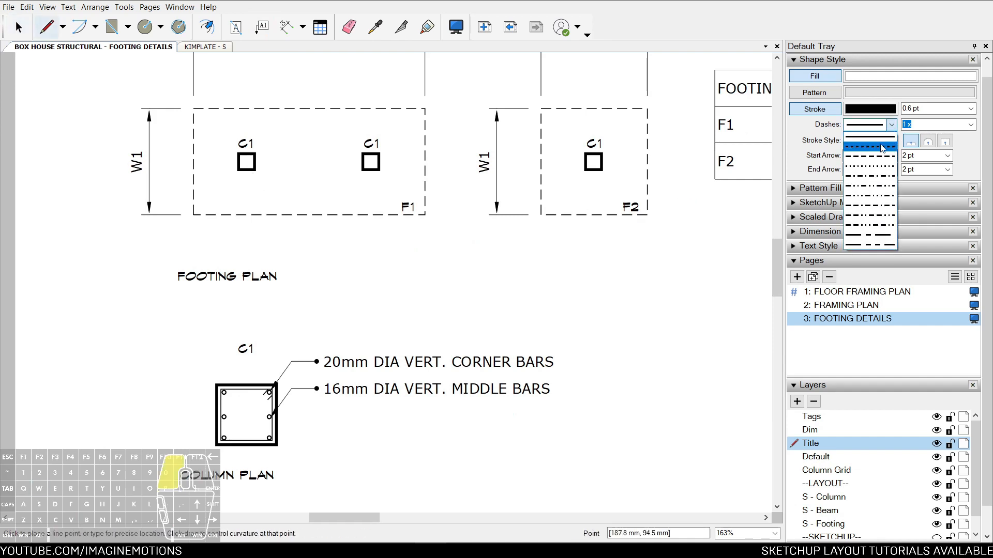
pyautogui.click(882, 147)
pyautogui.click(254, 169)
pyautogui.click(276, 384)
pyautogui.press('space')
pyautogui.press('l')
pyautogui.click(239, 170)
pyautogui.click(217, 384)
pyautogui.press('space')
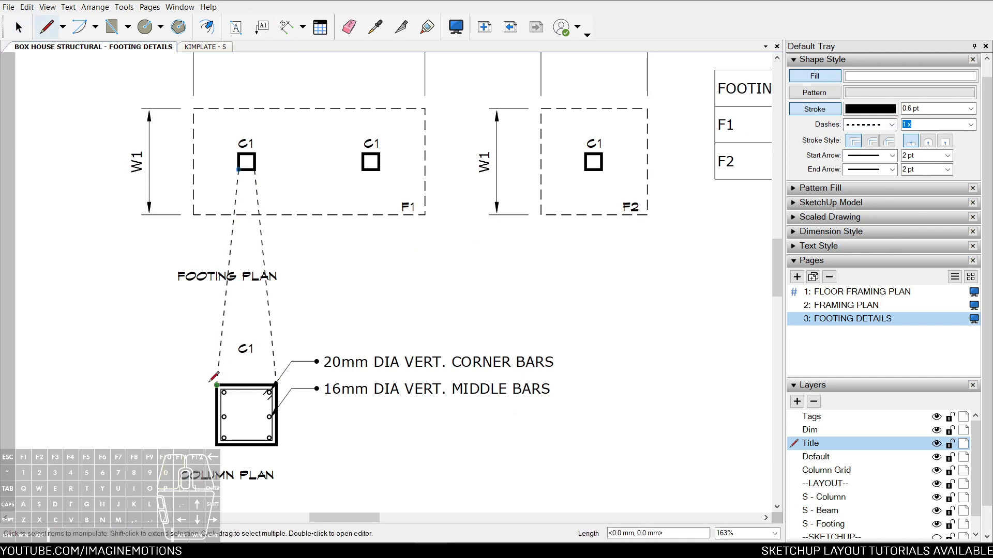
pyautogui.scroll(-3, 231, 296)
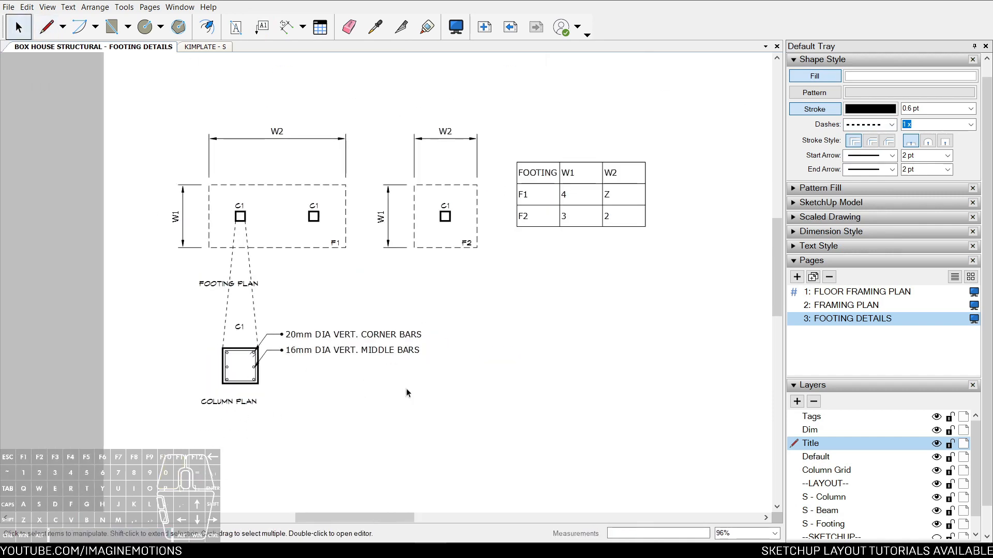
pyautogui.moveTo(397, 390); pyautogui.dragTo(266, 363, button='middle')
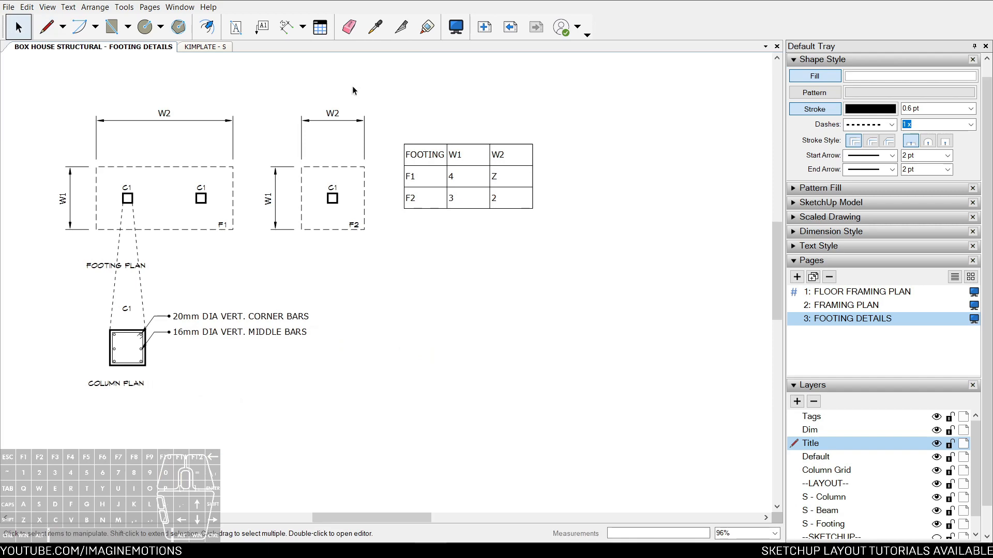
pyautogui.moveTo(323, 274); pyautogui.dragTo(82, 374)
pyautogui.press('Escape')
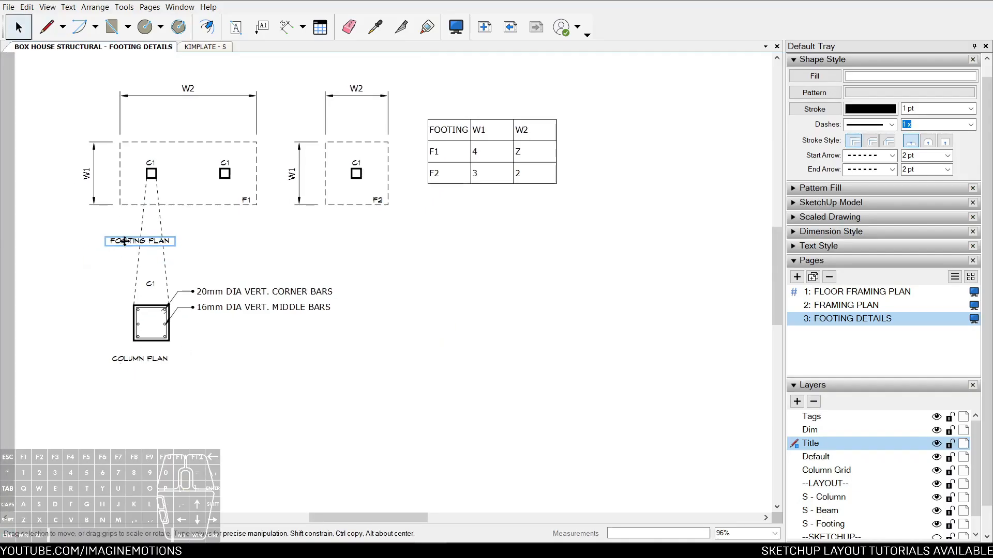
# Move the footing table horizontally away from footing F2 to free drawing space between them
pyautogui.moveTo(443, 202); pyautogui.dragTo(380, 259, button='middle')
pyautogui.moveTo(535, 157); pyautogui.dragTo(380, 268)
pyautogui.moveTo(385, 184); pyautogui.dragTo(707, 184)
pyautogui.scroll(-3, 532, 212)
pyautogui.keyDown('shift'); pyautogui.moveTo(635, 185); pyautogui.dragTo(675, 185); pyautogui.keyUp('shift')
pyautogui.scroll(4, 387, 184)
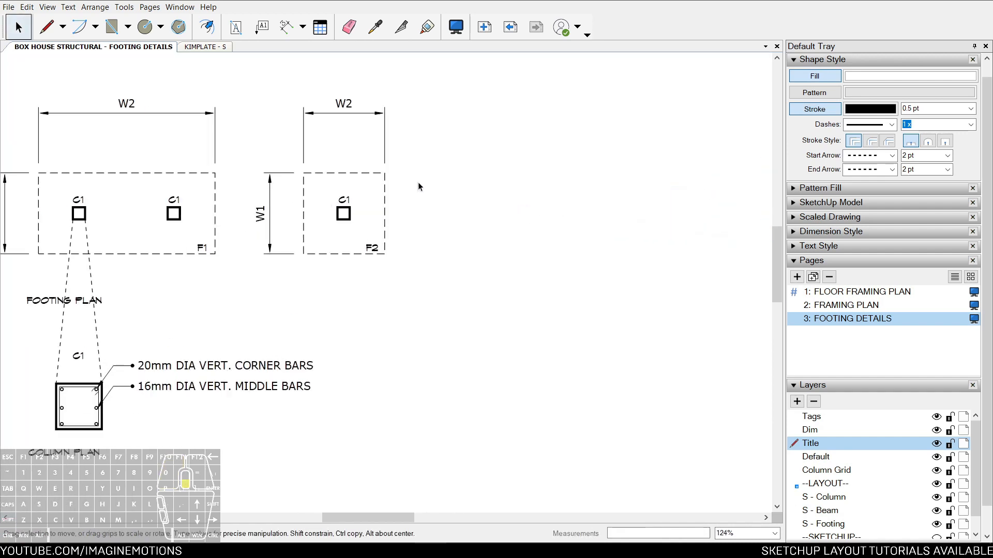
# Try to trace footing F2's outline with a rectangle
pyautogui.click(266, 254)
pyautogui.scroll(2, 251, 248)
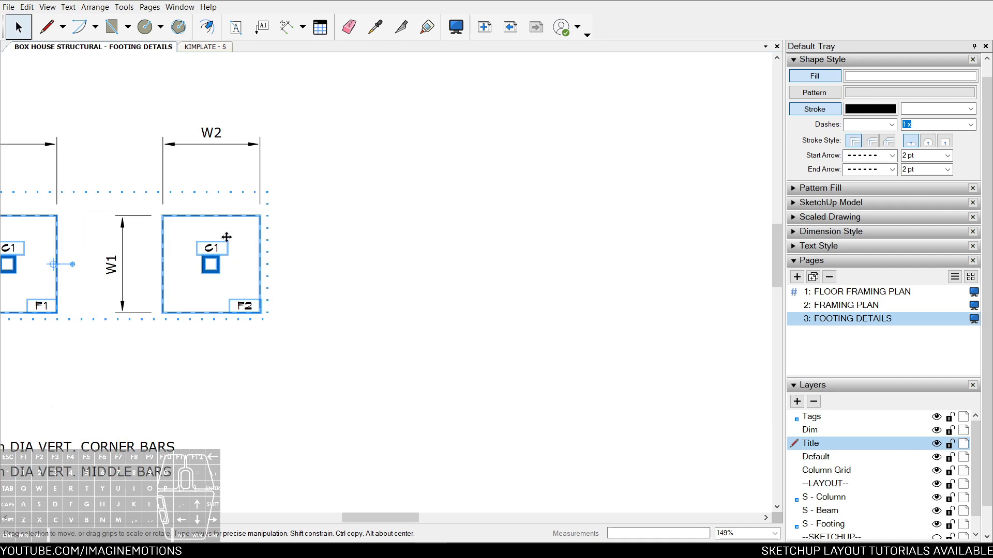
pyautogui.moveTo(186, 239); pyautogui.dragTo(194, 238, button='middle')
pyautogui.press('r')
pyautogui.click(171, 215)
pyautogui.click(268, 312)
pyautogui.press('space')
pyautogui.hotkey('ctrl', 'z')
pyautogui.doubleClick(217, 215)
pyautogui.press('Escape')
# Copy the footing plan group into the empty area beside footing F2 and move the copy up
pyautogui.click(221, 258)
pyautogui.scroll(-3, 221, 259)
pyautogui.keyDown('shift'); pyautogui.moveTo(228, 247); pyautogui.dragTo(547, 216); pyautogui.keyUp('shift')
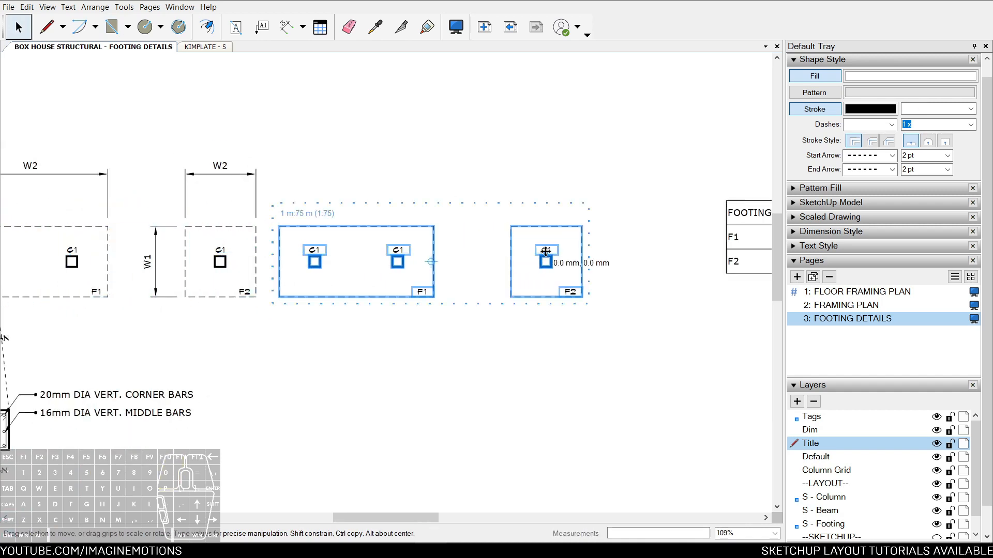
pyautogui.scroll(-2, 440, 255)
pyautogui.moveTo(427, 251); pyautogui.dragTo(476, 163)
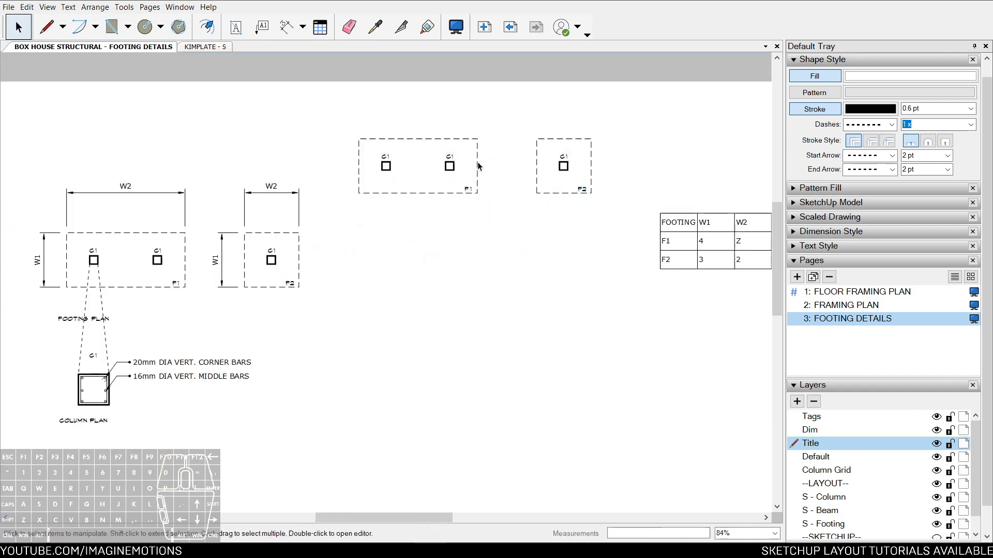
# Open the copied footing group and draw a dashed rectangle directly below F1, matching its width and about 1.56 m high
pyautogui.scroll(2, 289, 199)
pyautogui.press('l')
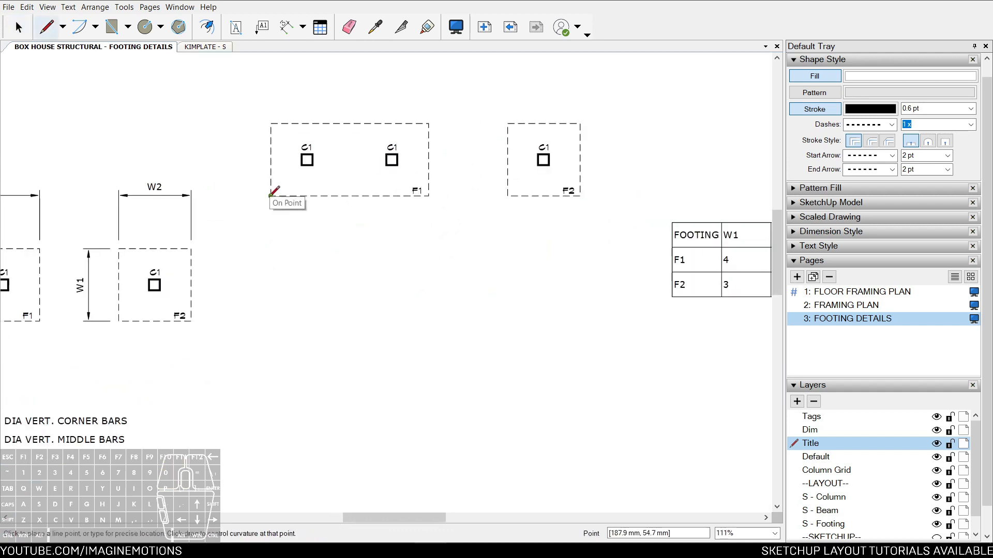
pyautogui.scroll(2, 271, 196)
pyautogui.press('space')
pyautogui.click(274, 198)
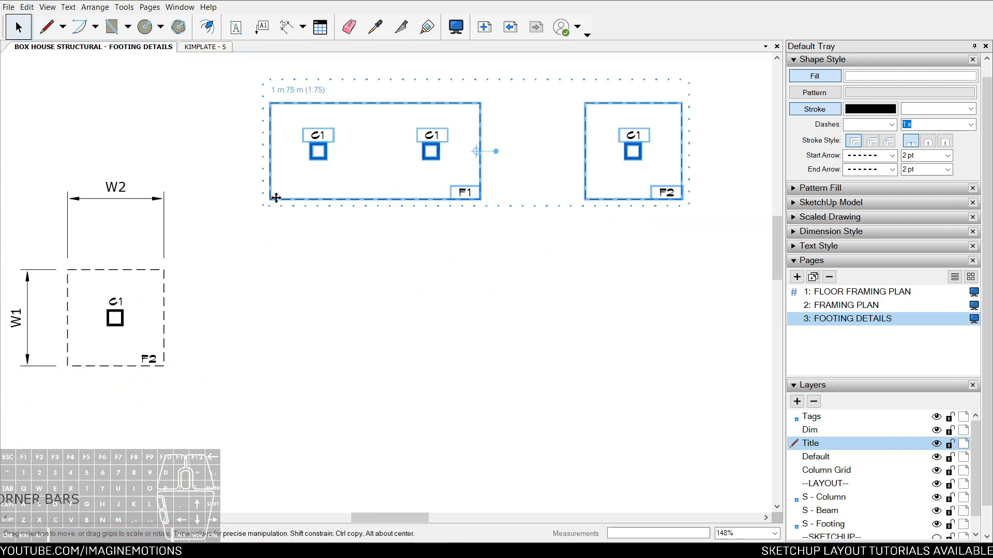
pyautogui.doubleClick(275, 199)
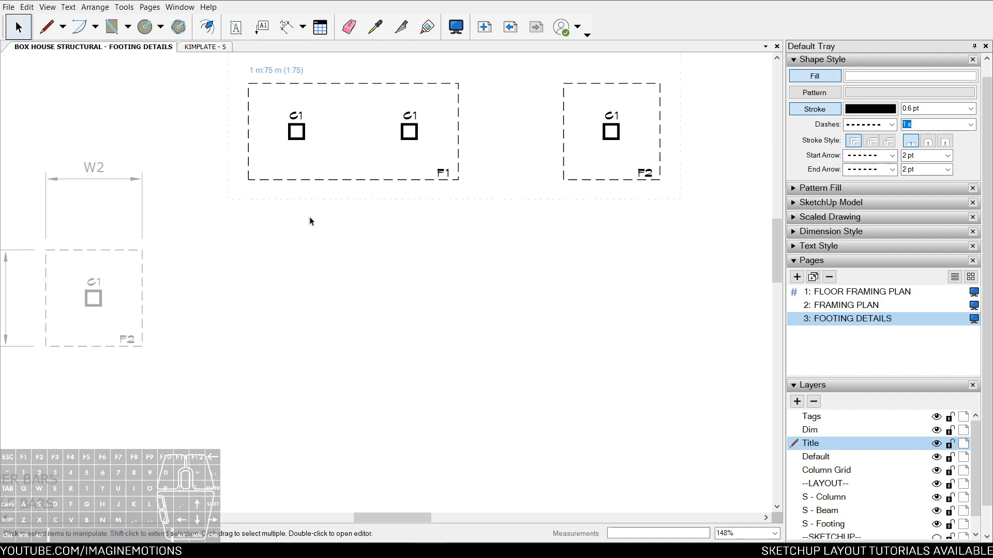
pyautogui.press('r')
pyautogui.click(249, 180)
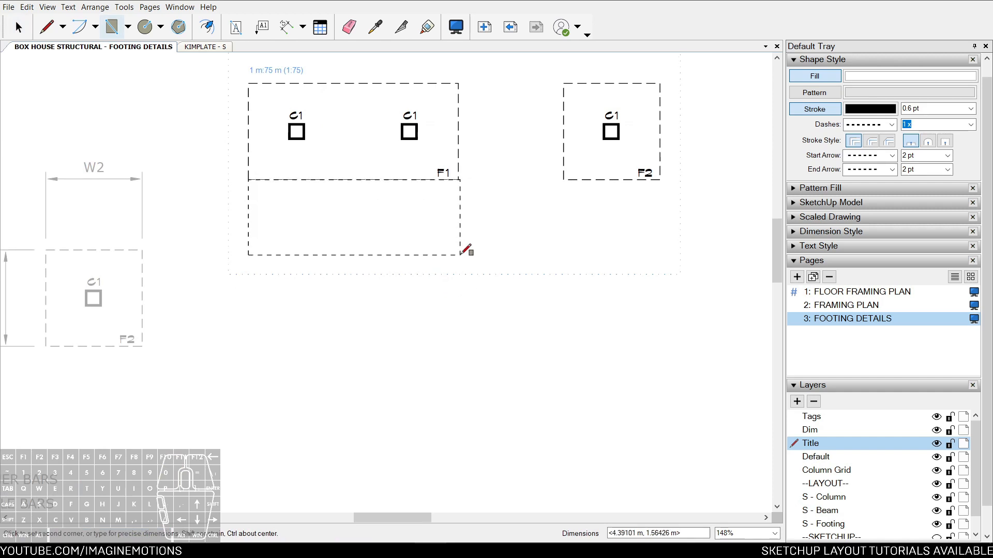
pyautogui.click(459, 255)
pyautogui.press('space')
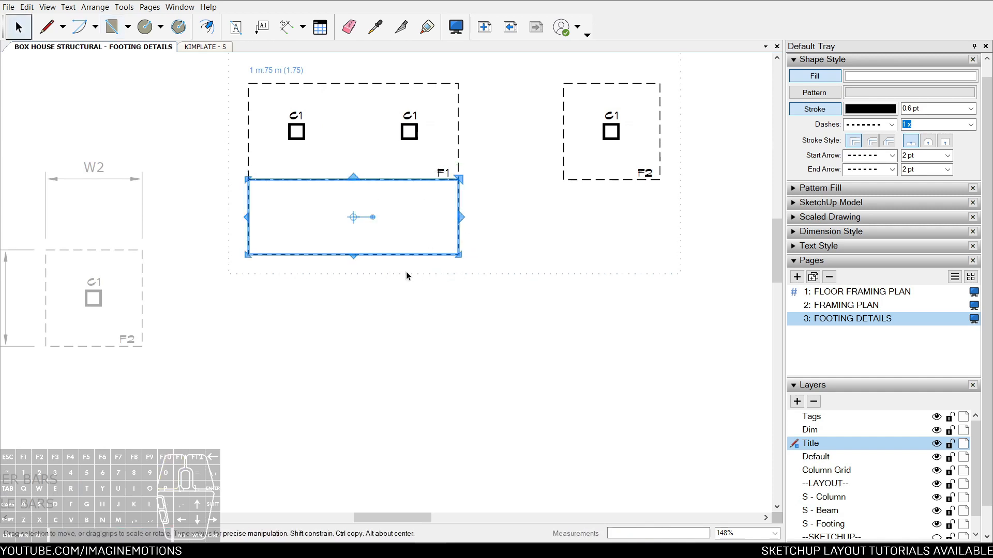
# Move the rectangle well below F1, flatten it to about 0.68 m high, and place a copy below F2 at F2's width
pyautogui.moveTo(356, 256); pyautogui.dragTo(389, 353)
pyautogui.moveTo(304, 318); pyautogui.dragTo(563, 181)
pyautogui.moveTo(385, 216); pyautogui.dragTo(200, 204, button='middle')
pyautogui.moveTo(618, 364); pyautogui.dragTo(478, 170)
pyautogui.moveTo(129, 368); pyautogui.dragTo(247, 391, button='middle')
# Dimension the height of the rectangle below F1 along its left edge
pyautogui.press('d')
pyautogui.click(182, 403)
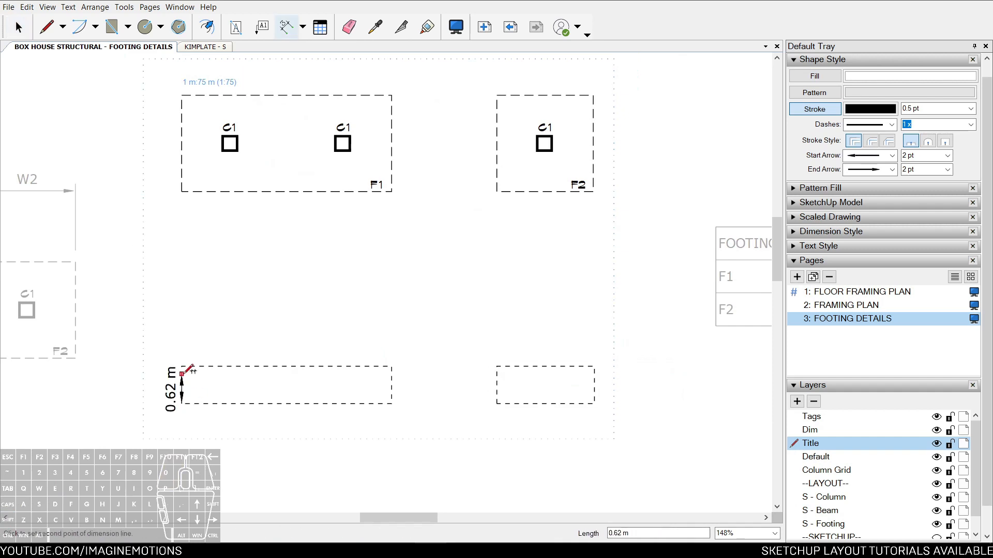
pyautogui.click(182, 367)
pyautogui.click(158, 369)
pyautogui.press('space')
pyautogui.moveTo(325, 341); pyautogui.dragTo(350, 310, button='middle')
pyautogui.moveTo(580, 288); pyautogui.dragTo(297, 341)
pyautogui.scroll(2, 348, 337)
pyautogui.moveTo(435, 333); pyautogui.dragTo(417, 343)
pyautogui.click(437, 337)
pyautogui.click(174, 355)
pyautogui.scroll(1, 135, 370)
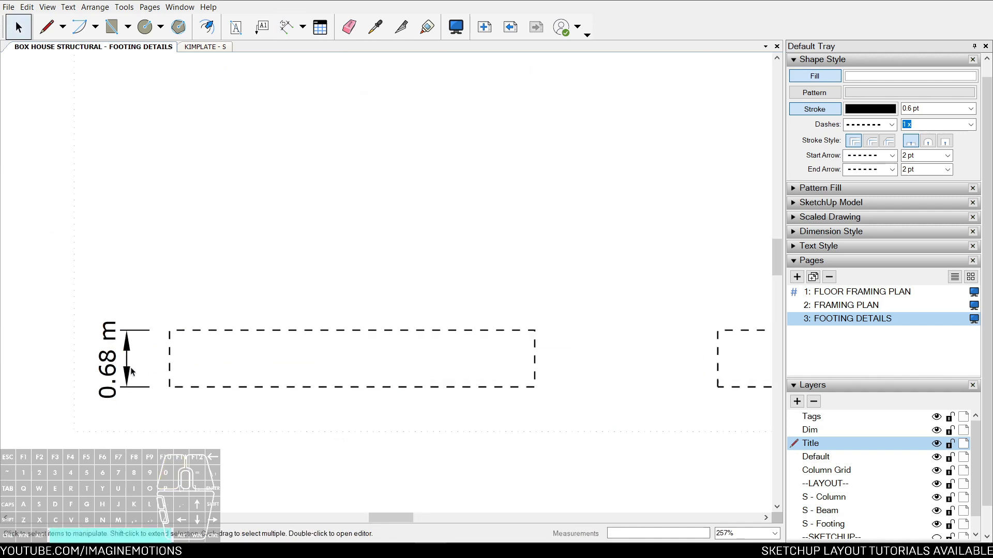
# Draw a vertical guide line 0.6 m up from the bottom edge of the rectangle below F1
pyautogui.press('w')
pyautogui.click(250, 387)
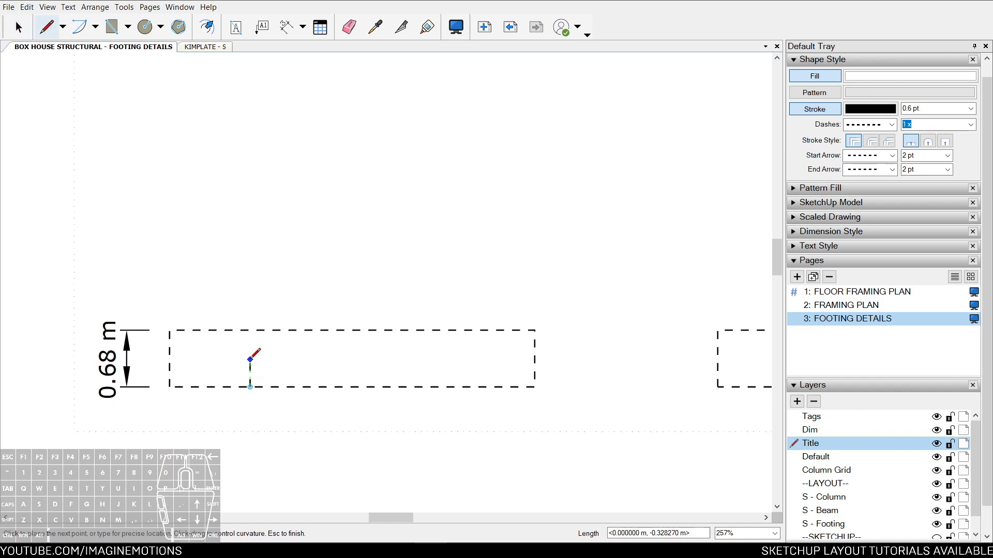
pyautogui.write('.6')
pyautogui.press('Return')
pyautogui.press('space')
pyautogui.scroll(-2, 284, 361)
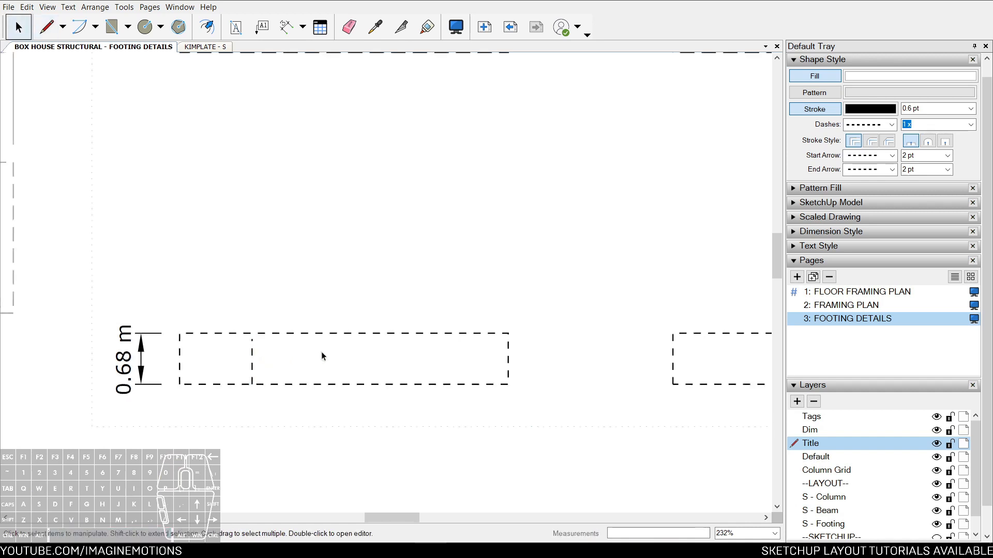
# Lower the top edges of both flat rectangles to the end of the 0.6 m guide line and erase the line
pyautogui.moveTo(729, 268); pyautogui.dragTo(384, 359)
pyautogui.moveTo(482, 335); pyautogui.dragTo(251, 341)
pyautogui.scroll(-1, 251, 348)
pyautogui.scroll(1, 254, 356)
pyautogui.press('e')
pyautogui.click(256, 357)
pyautogui.press('space')
pyautogui.scroll(-5, 279, 337)
# Draw dashed column edge lines between the lower corners of F1's first C1 square and the flat rectangle's top edge
pyautogui.press('z')
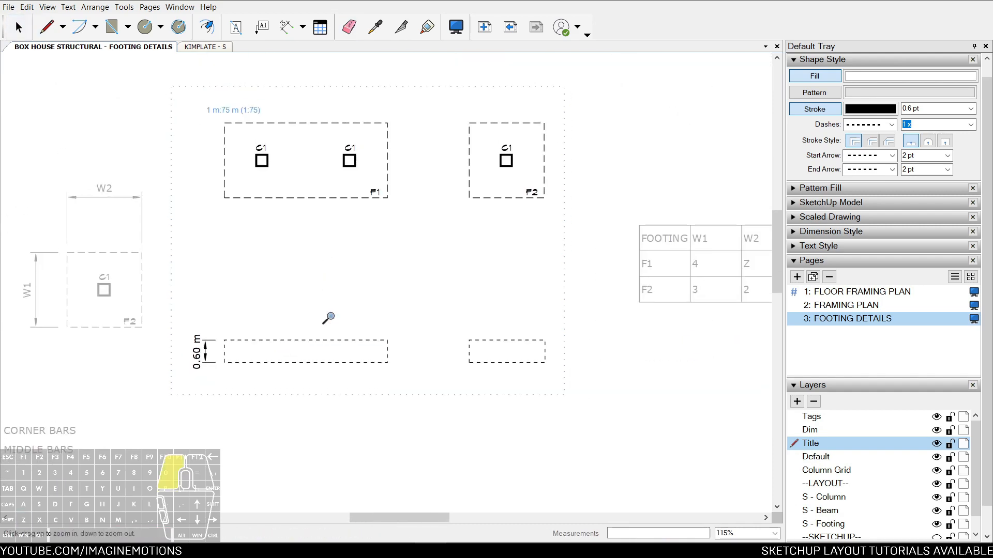
pyautogui.moveTo(324, 323); pyautogui.dragTo(331, 278)
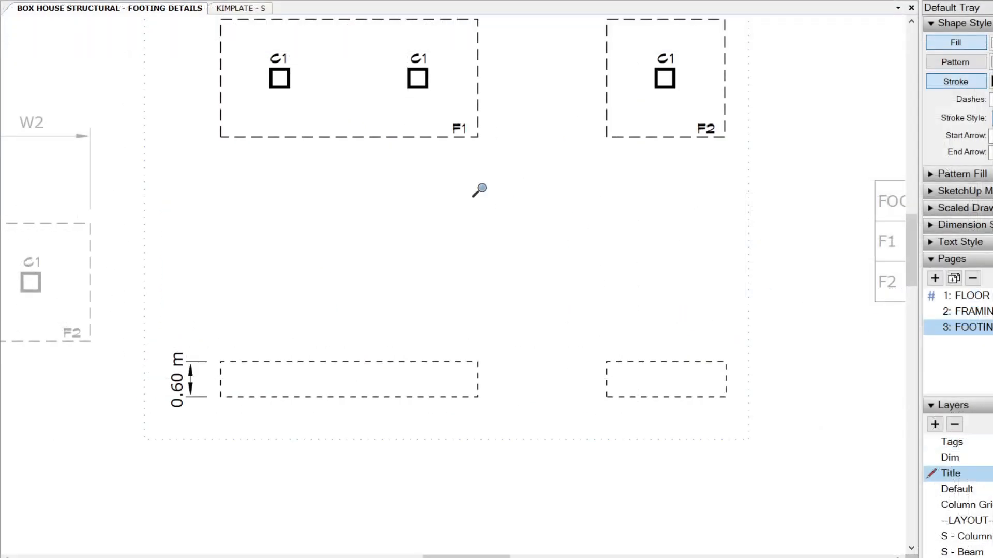
pyautogui.scroll(2, 361, 236)
pyautogui.click(265, 131)
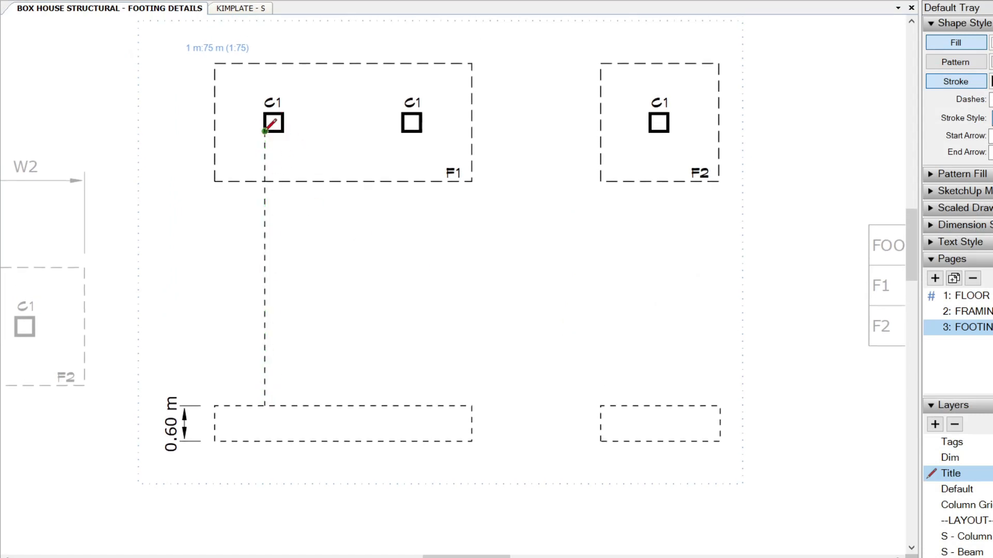
pyautogui.click(282, 406)
pyautogui.press('space')
# Try to remove the short top line joined to the dashed column edge below C1
pyautogui.scroll(4, 264, 225)
pyautogui.click(289, 184)
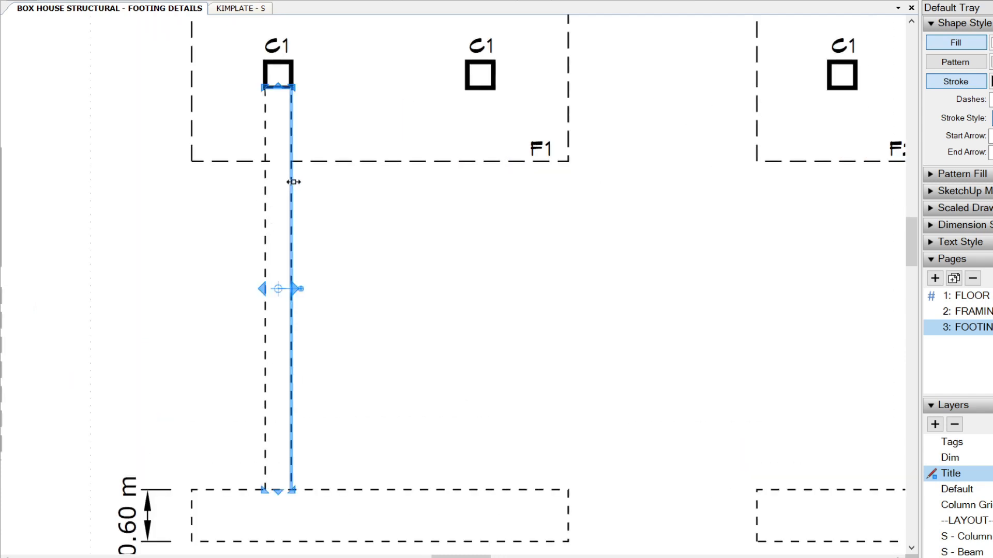
pyautogui.press('Delete')
pyautogui.press('l')
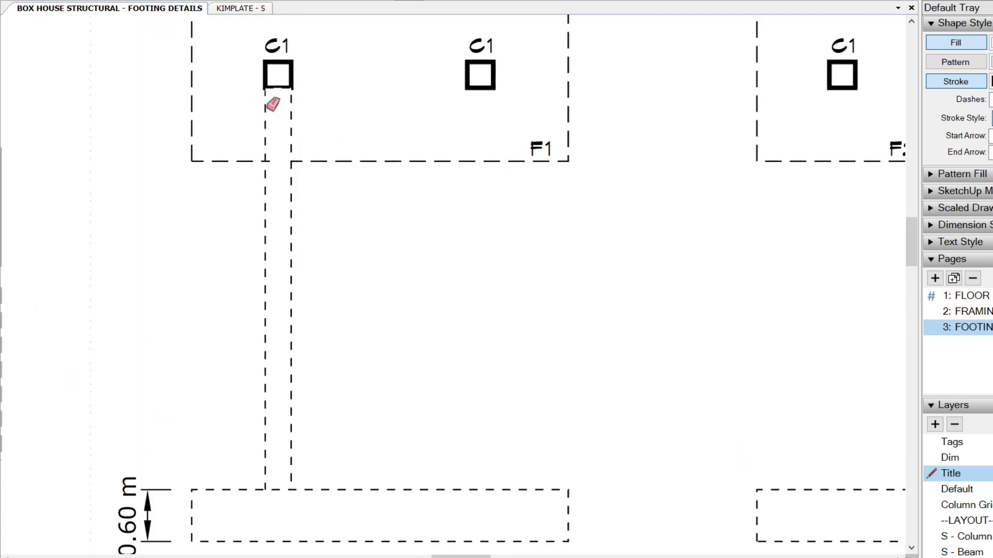
pyautogui.hotkey('ctrl', 'z')
# Toggle the Auto Join Lines option and select the joined dashed line below the first C1 column
pyautogui.click(290, 155)
pyautogui.click(363, 232)
pyautogui.rightClick(361, 232)
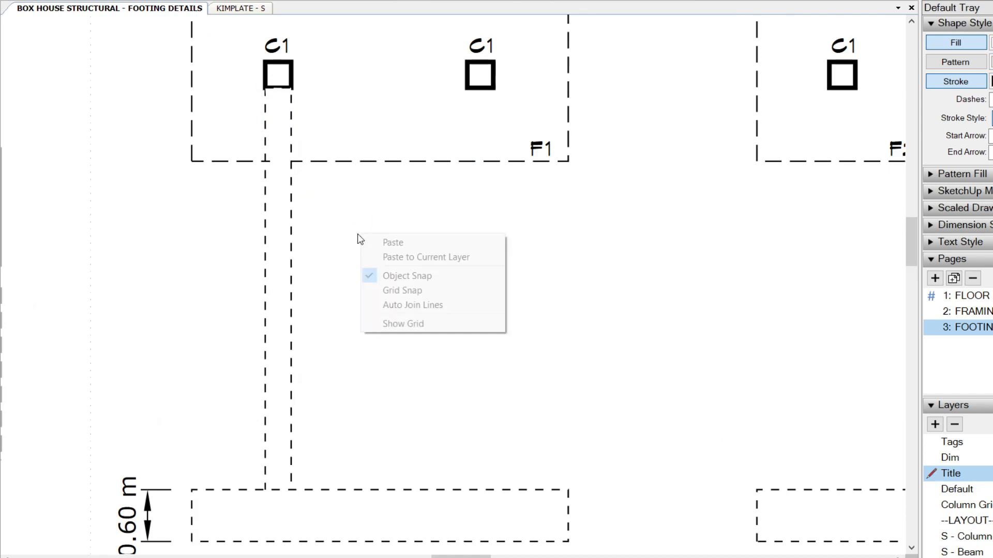
pyautogui.click(427, 305)
pyautogui.press('space')
pyautogui.click(279, 115)
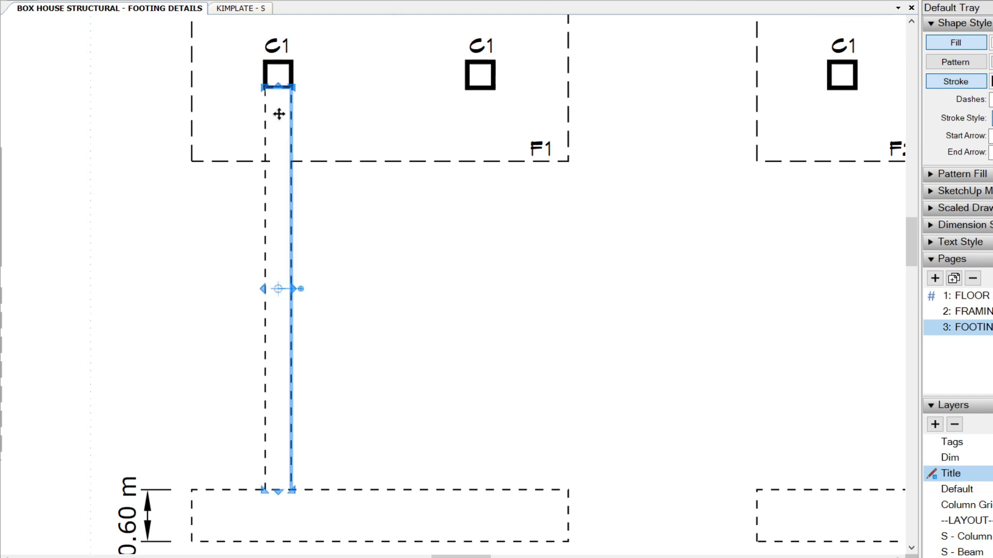
# Toggle Auto Join Lines and draw a short line closing the two dashed column edges at the flat rectangle below F1's first C1
pyautogui.click(265, 111)
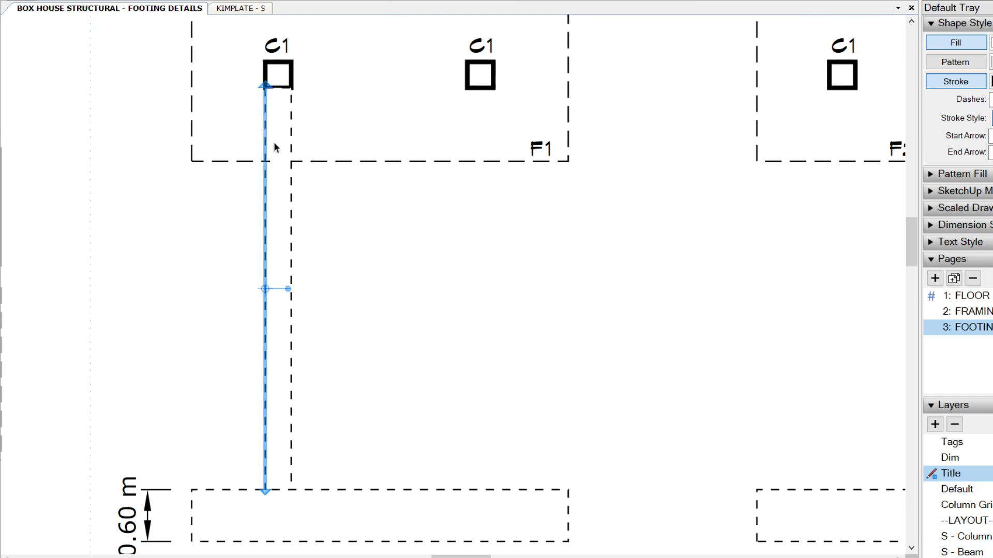
pyautogui.press('l')
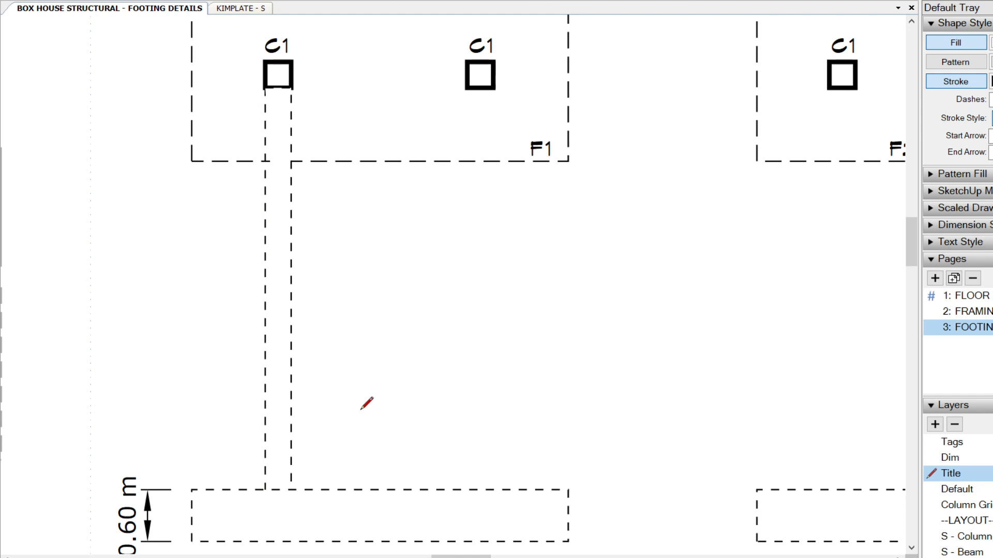
pyautogui.rightClick(391, 371)
pyautogui.click(435, 441)
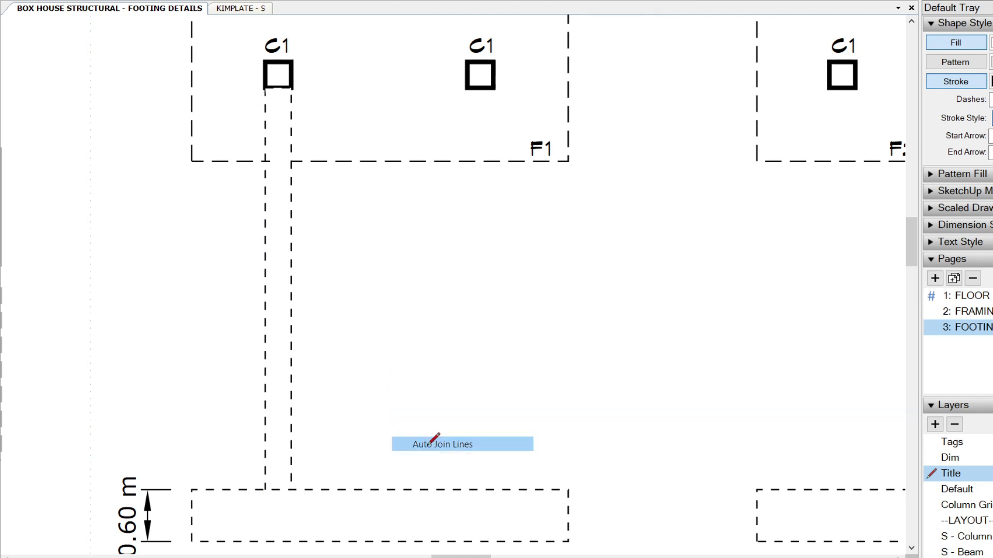
pyautogui.click(265, 489)
pyautogui.click(292, 490)
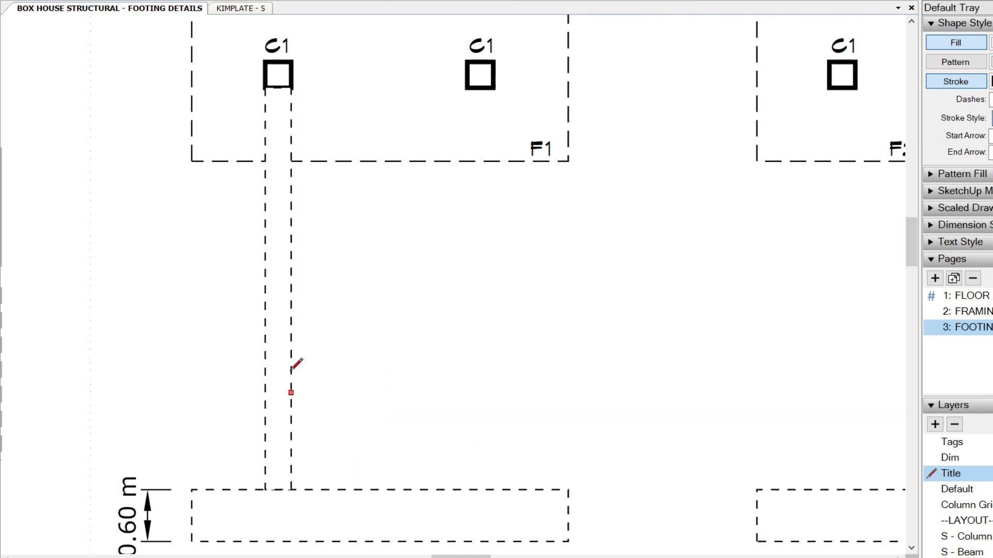
pyautogui.click(291, 95)
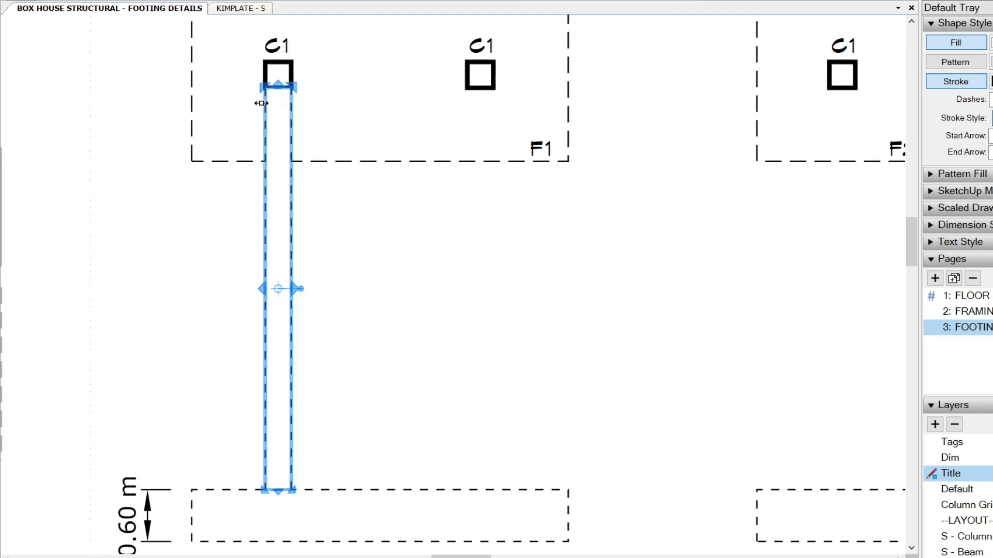
pyautogui.scroll(3, 285, 96)
pyautogui.hotkey('ctrl', 'z')
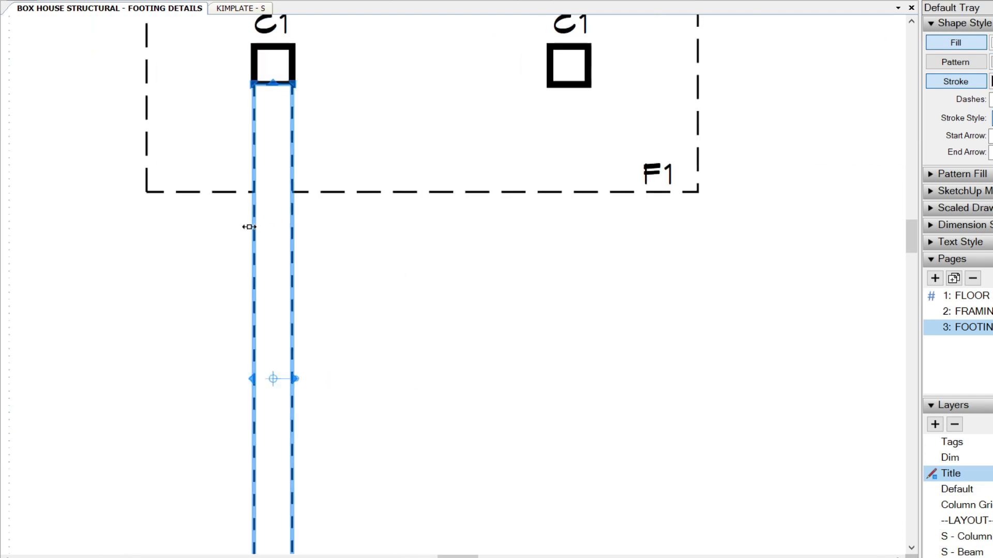
# Copy the dashed column outline below F1's second C1 square and below F2's C1 square
pyautogui.scroll(-2, 248, 227)
pyautogui.moveTo(260, 299); pyautogui.dragTo(293, 277, button='middle')
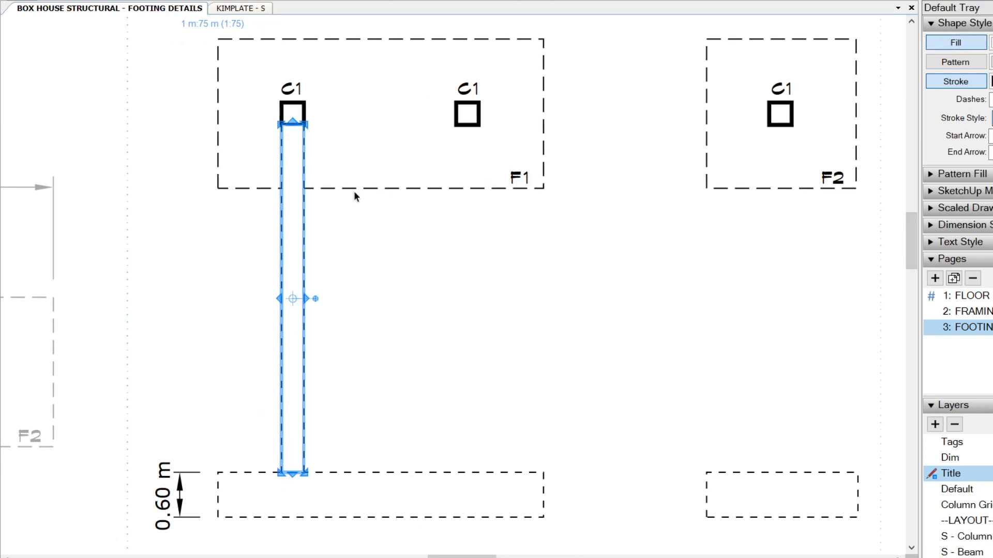
pyautogui.keyDown('ctrl'); pyautogui.moveTo(297, 142); pyautogui.dragTo(470, 139); pyautogui.keyUp('ctrl')
pyautogui.moveTo(460, 199); pyautogui.dragTo(359, 205, button='middle')
pyautogui.keyDown('ctrl'); pyautogui.moveTo(358, 172); pyautogui.dragTo(671, 166); pyautogui.keyUp('ctrl')
# Select all three dashed column outlines and lower their top edges to just below the footing plans
pyautogui.scroll(-2, 664, 279)
pyautogui.keyDown('shift'); pyautogui.click(410, 285); pyautogui.keyUp('shift')
pyautogui.keyDown('shift'); pyautogui.click(282, 284); pyautogui.keyUp('shift')
pyautogui.moveTo(454, 155); pyautogui.dragTo(452, 251)
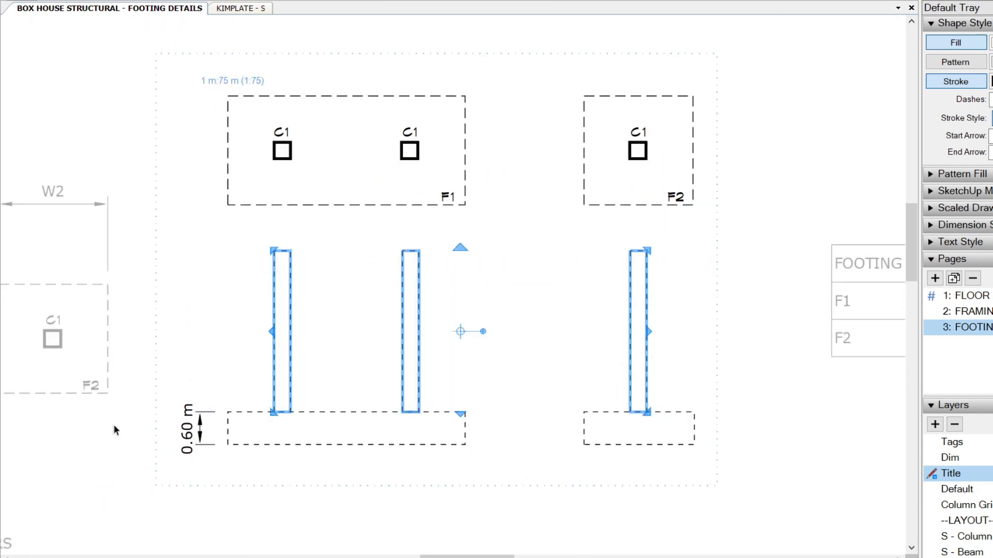
# Remove the footing plan outlines and column squares above the elevations, keeping the C1, F1 and F2 labels
pyautogui.moveTo(799, 70); pyautogui.dragTo(152, 238)
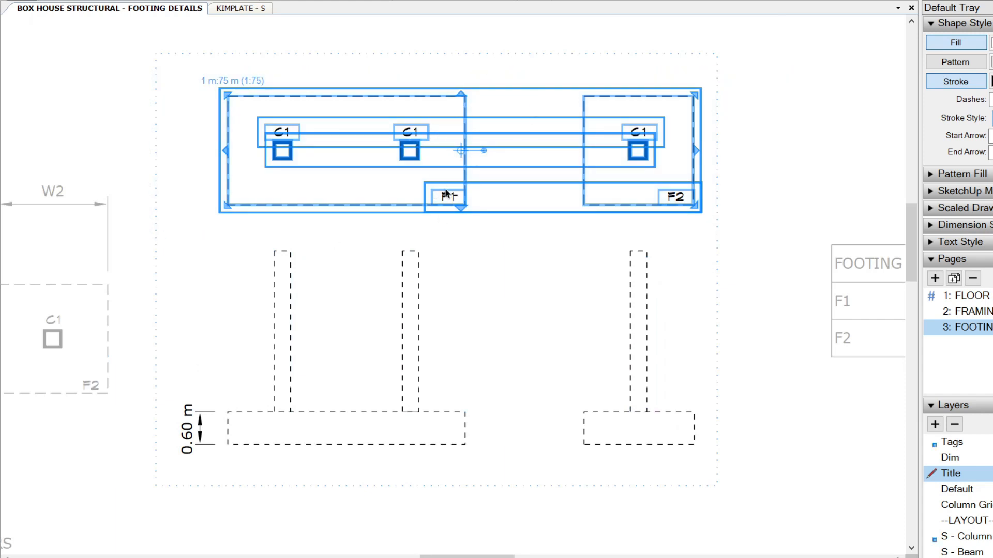
pyautogui.keyDown('shift'); pyautogui.click(446, 194); pyautogui.keyUp('shift')
pyautogui.keyDown('shift'); pyautogui.click(418, 133); pyautogui.keyUp('shift')
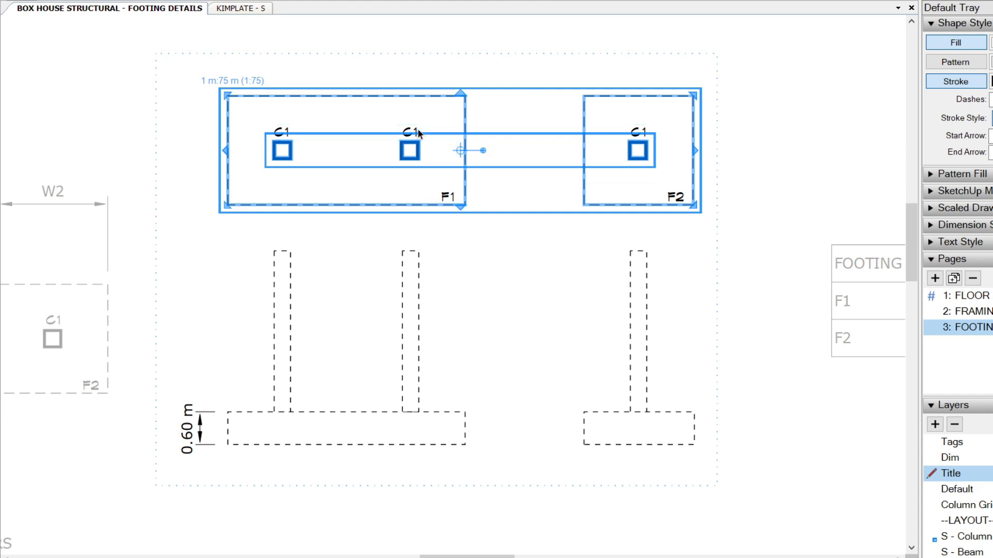
pyautogui.click(459, 167)
# Move the C1 labels above the column tops and the F1 and F2 labels just above the footings' top edges
pyautogui.moveTo(720, 115); pyautogui.dragTo(470, 395)
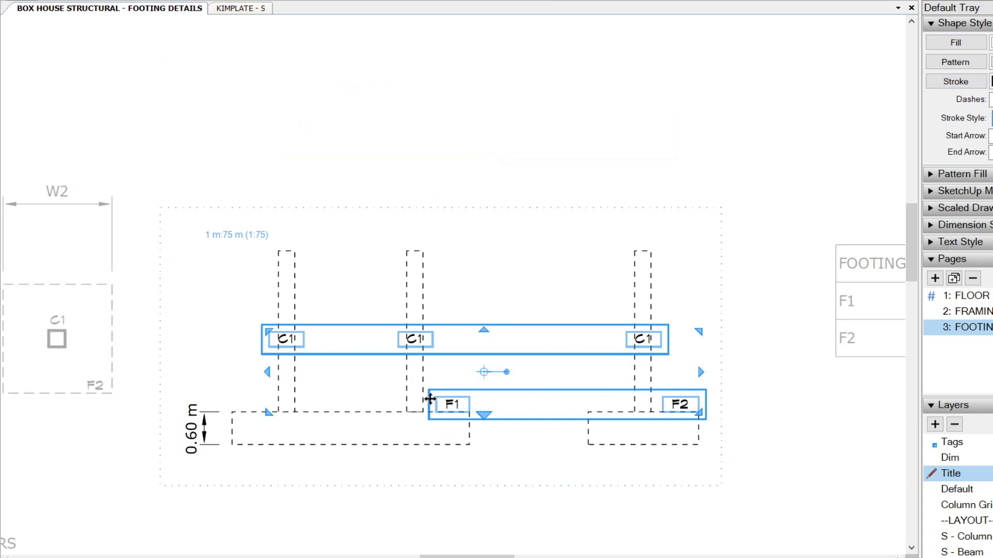
pyautogui.scroll(1, 439, 408)
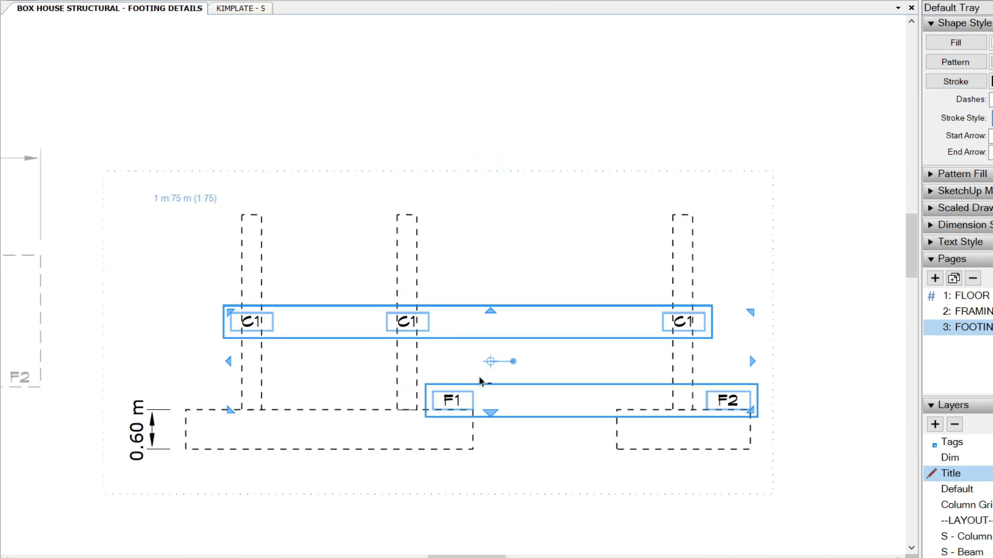
pyautogui.keyDown('shift'); pyautogui.moveTo(479, 378); pyautogui.dragTo(397, 457); pyautogui.keyUp('shift')
pyautogui.moveTo(410, 326); pyautogui.dragTo(403, 199)
pyautogui.click(272, 237)
# Draw a zigzag break line across the top of F1's first column and shift it slightly down
pyautogui.scroll(5, 274, 227)
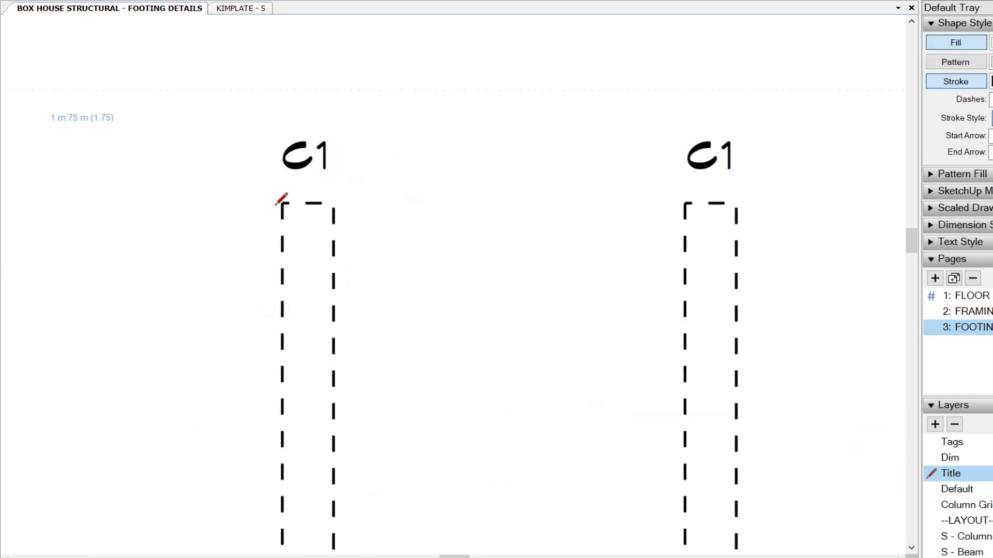
pyautogui.scroll(2, 281, 199)
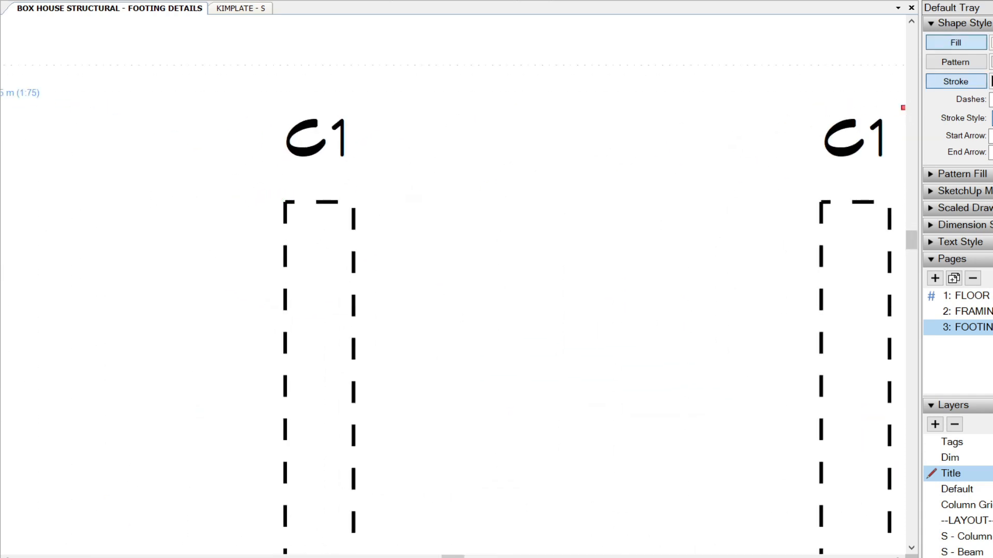
pyautogui.click(226, 202)
pyautogui.click(285, 201)
pyautogui.click(311, 233)
pyautogui.click(319, 168)
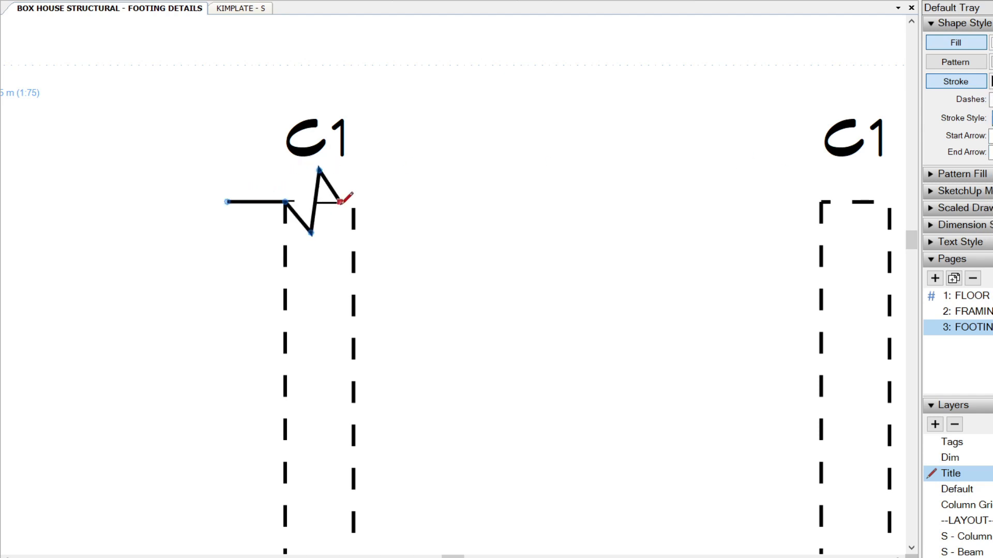
pyautogui.click(341, 217)
pyautogui.click(394, 209)
pyautogui.press('space')
pyautogui.moveTo(323, 183); pyautogui.dragTo(321, 202)
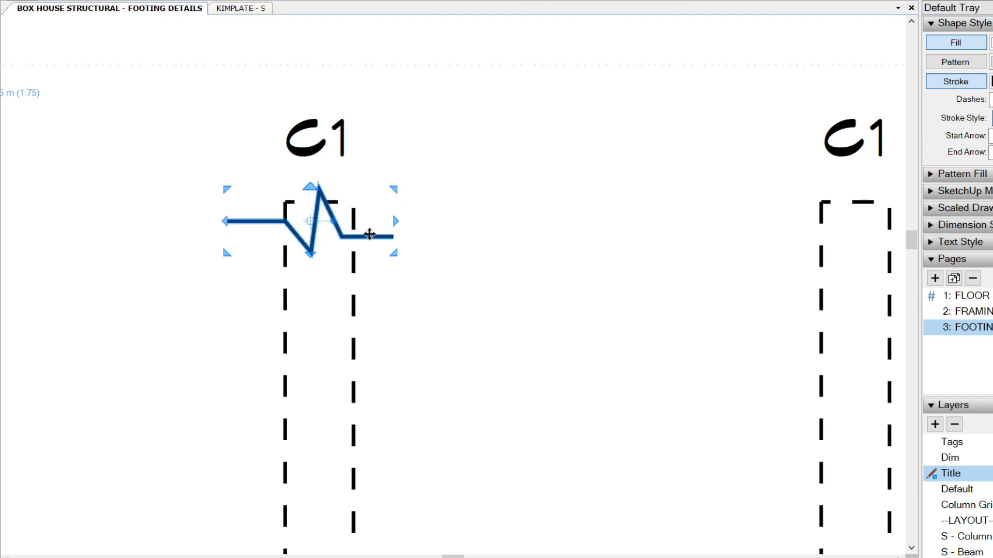
# Toggle Auto Join Lines and turn off the stroke for drawing a fill-only shape over the column top
pyautogui.click(381, 241)
pyautogui.scroll(2, 382, 240)
pyautogui.scroll(-2, 381, 241)
pyautogui.scroll(3, 382, 240)
pyautogui.moveTo(396, 233); pyautogui.dragTo(457, 266, button='middle')
pyautogui.press('l')
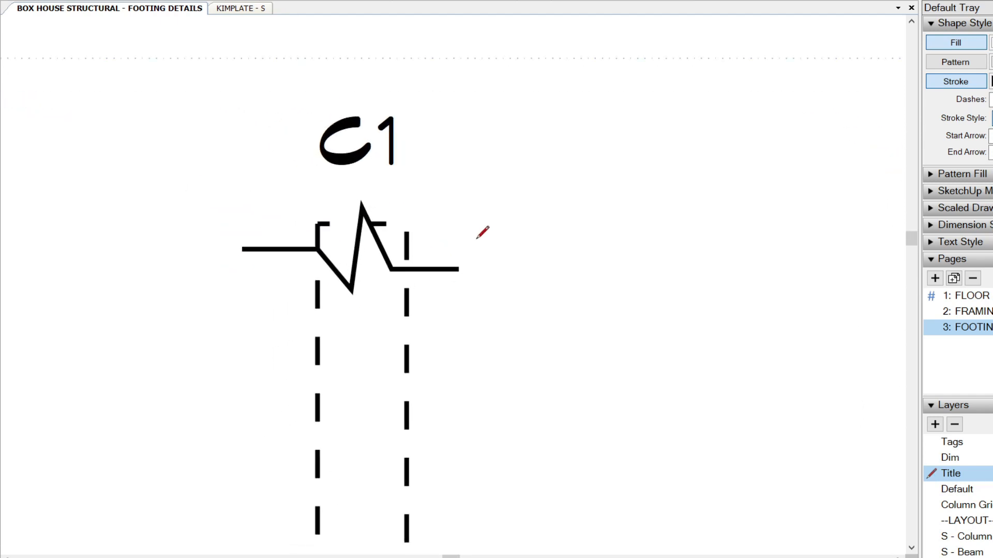
pyautogui.rightClick(488, 209)
pyautogui.click(521, 281)
pyautogui.click(458, 269)
pyautogui.press('Escape')
# Trace a fill-only shape along the break line and up around the column's top end to mask it
pyautogui.click(458, 269)
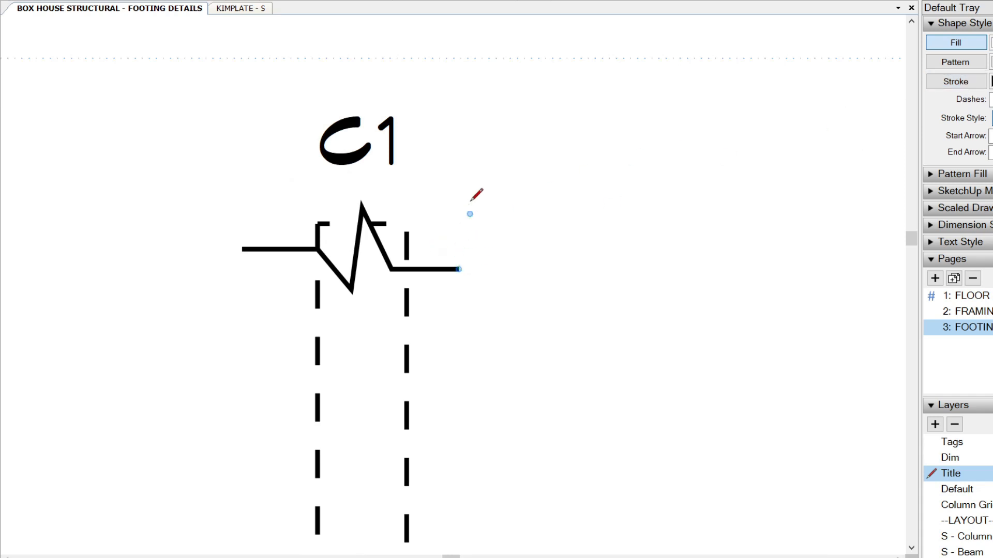
pyautogui.press('Escape')
pyautogui.click(391, 269)
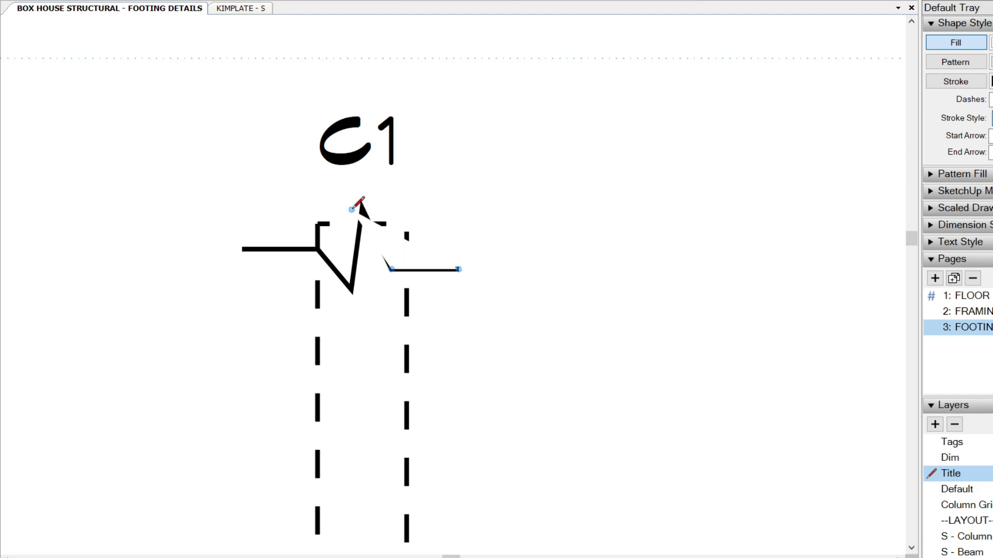
pyautogui.click(361, 207)
pyautogui.click(352, 290)
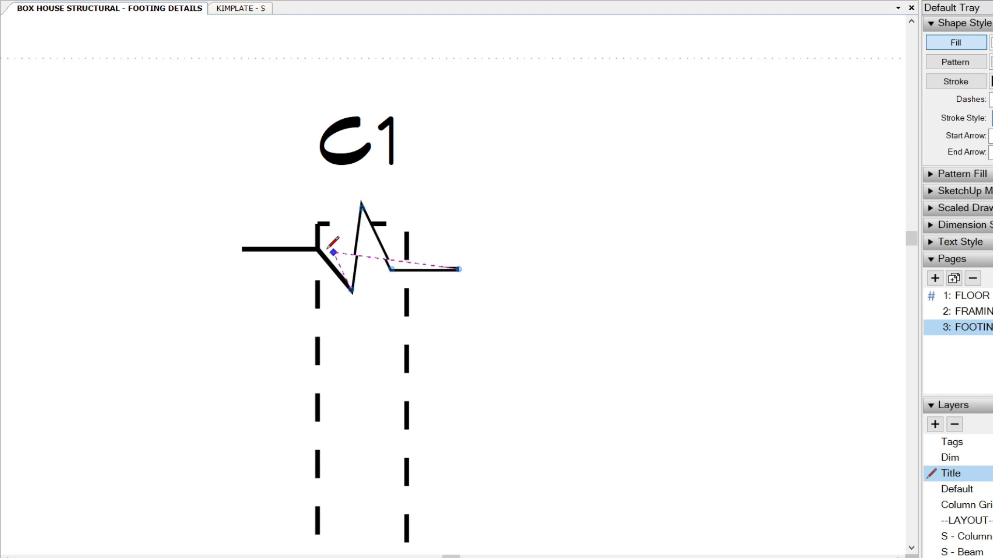
pyautogui.click(317, 249)
pyautogui.scroll(1, 321, 246)
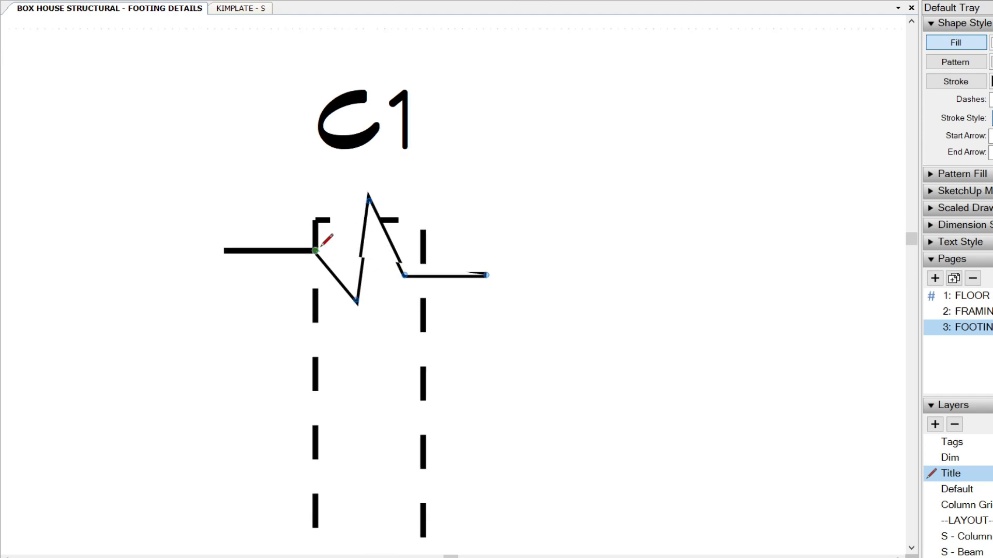
pyautogui.click(224, 251)
pyautogui.click(224, 174)
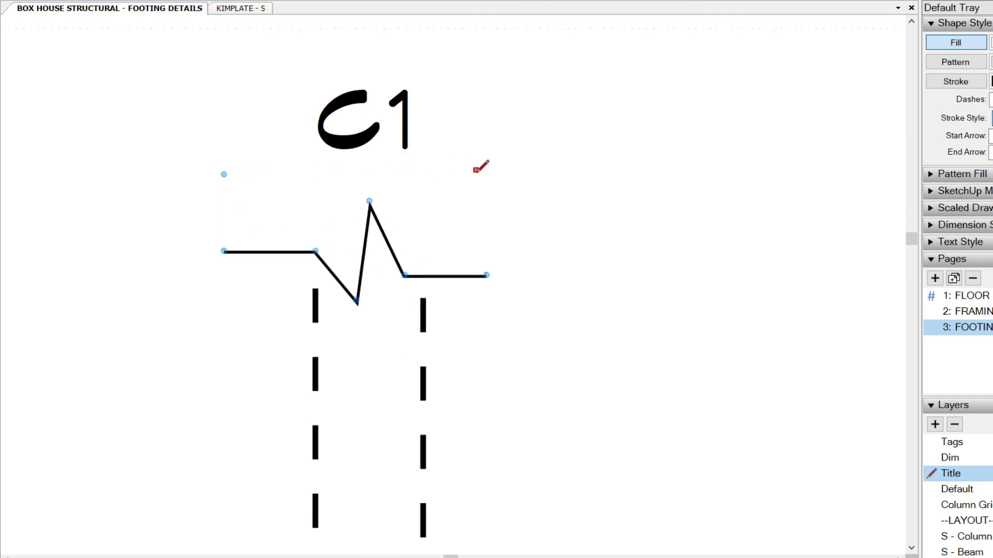
pyautogui.click(517, 174)
pyautogui.press('space')
# Move the masking shape away from the break line and undo the move
pyautogui.scroll(-1, 443, 259)
pyautogui.click(440, 233)
pyautogui.moveTo(440, 234); pyautogui.dragTo(640, 150)
pyautogui.scroll(1, 413, 282)
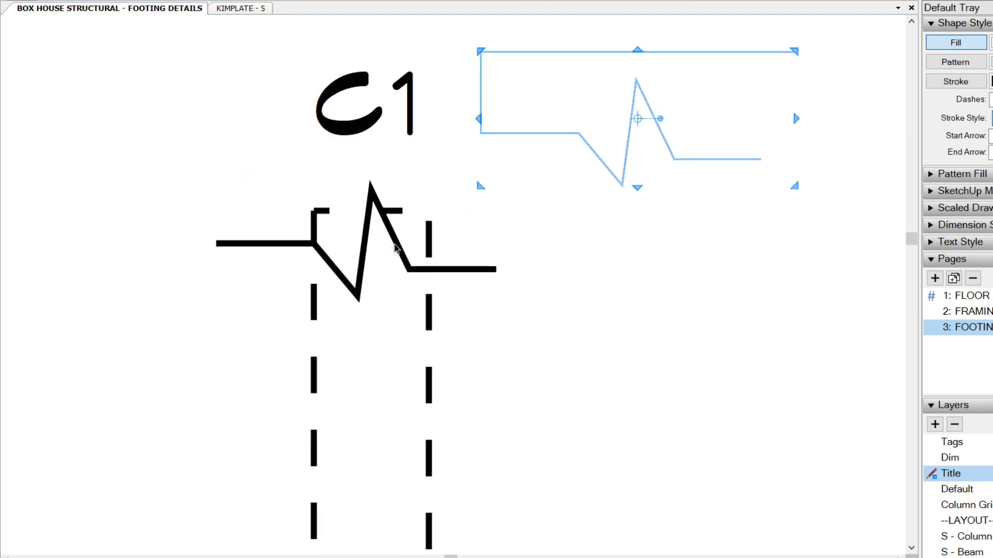
pyautogui.hotkey('ctrl', 'z')
pyautogui.scroll(-1, 439, 232)
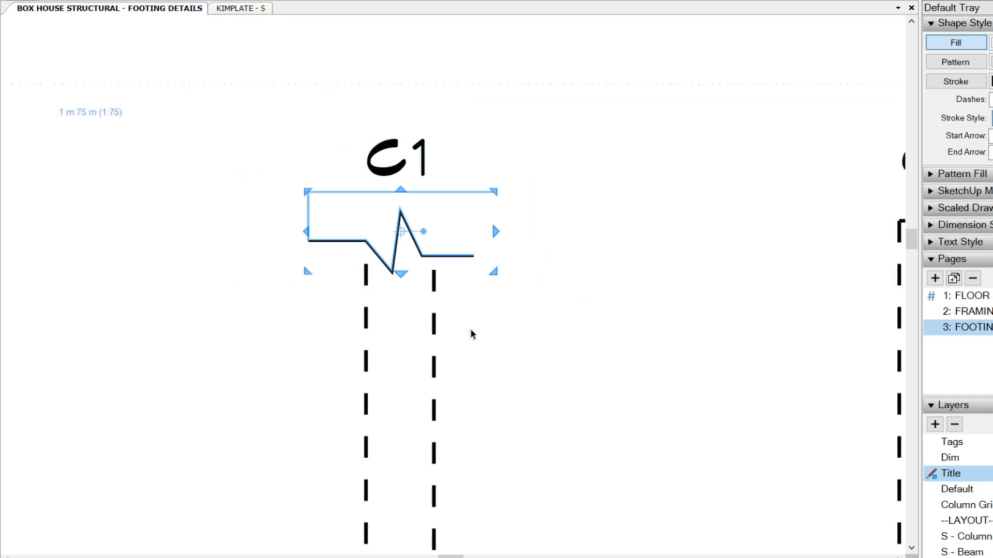
pyautogui.click(470, 327)
# Turn off the dashes on F1's two column outlines and its footing rectangle
pyautogui.scroll(-3, 470, 328)
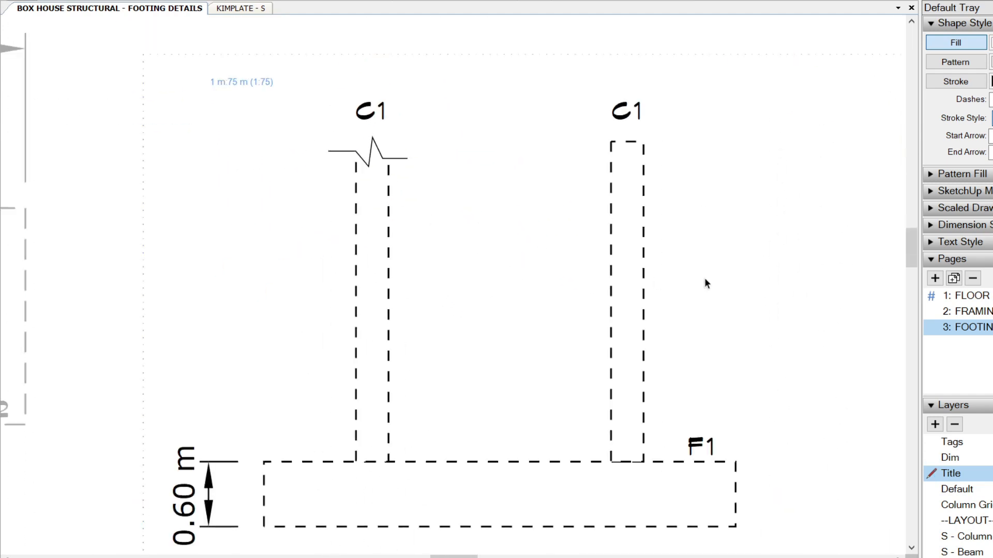
pyautogui.moveTo(623, 206); pyautogui.dragTo(372, 504)
pyautogui.click(991, 99)
pyautogui.click(990, 116)
# Copy the solid line style from F1's column to F2's column and footing outlines
pyautogui.scroll(-2, 597, 271)
pyautogui.moveTo(597, 271); pyautogui.dragTo(321, 221, button='middle')
pyautogui.press('b')
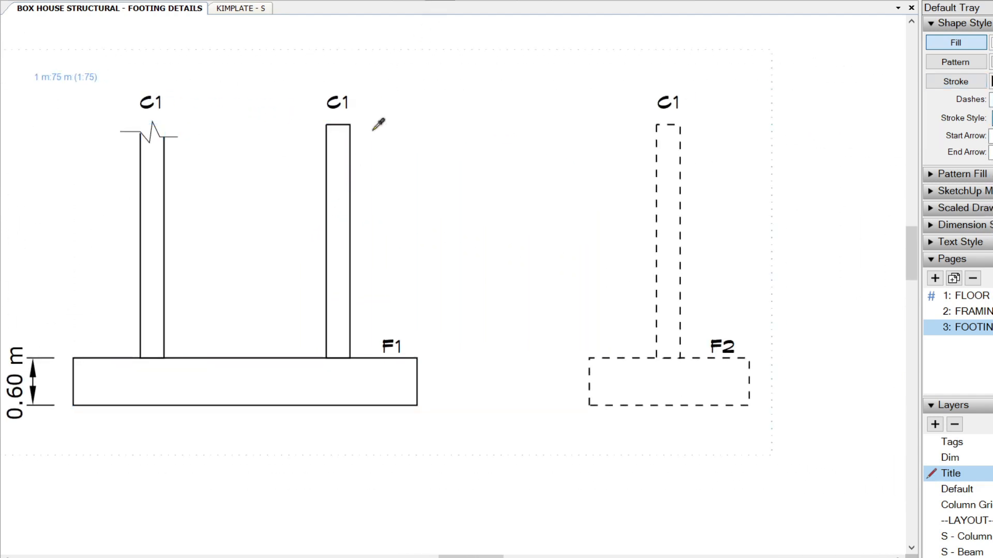
pyautogui.click(353, 155)
pyautogui.click(679, 176)
pyautogui.click(600, 357)
pyautogui.press('space')
pyautogui.moveTo(131, 400); pyautogui.dragTo(262, 402, button='middle')
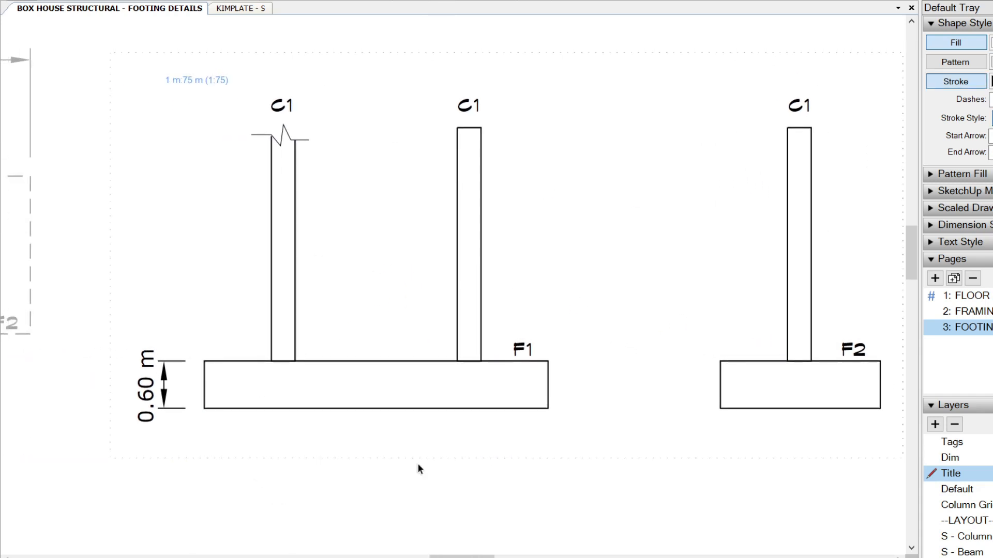
# Try to erase the line between F1's first column and its footing, and undo the last change
pyautogui.scroll(5, 428, 398)
pyautogui.scroll(-1, 392, 362)
pyautogui.scroll(2, 200, 372)
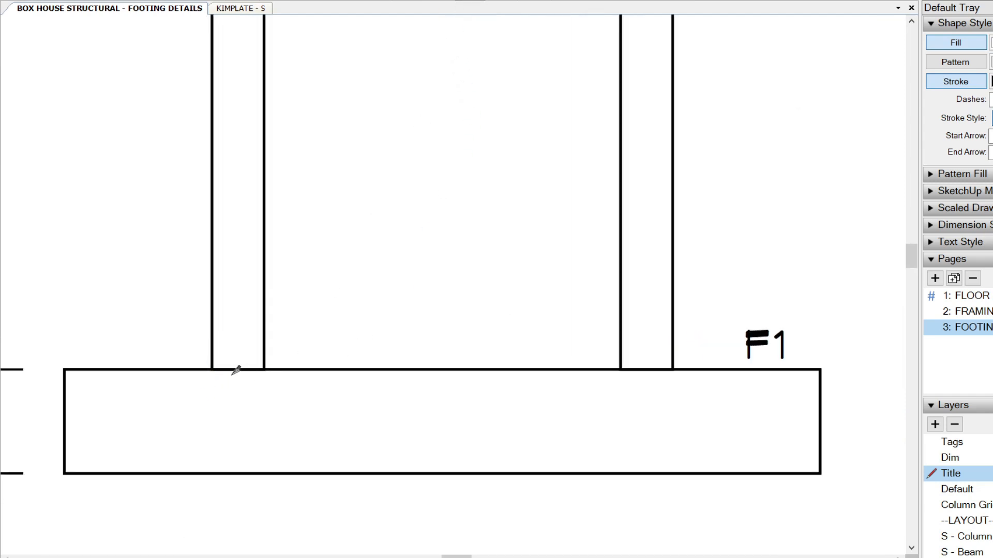
pyautogui.press('e')
pyautogui.click(255, 370)
pyautogui.click(246, 371)
pyautogui.hotkey('ctrl', 'z')
# Split F1's footing top edge at the first column's sides and remove the segment between them
pyautogui.press('s')
pyautogui.scroll(1, 215, 371)
pyautogui.press('space')
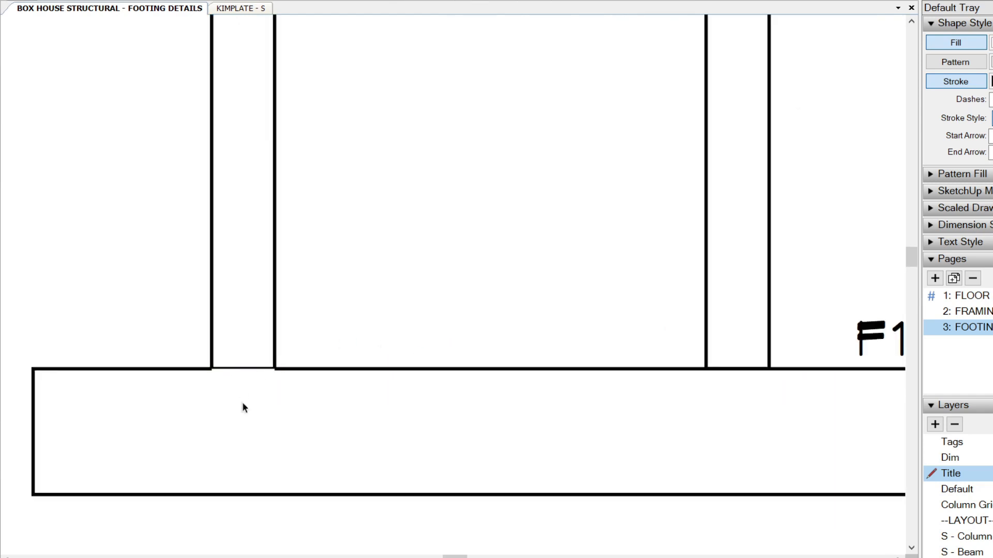
pyautogui.click(294, 369)
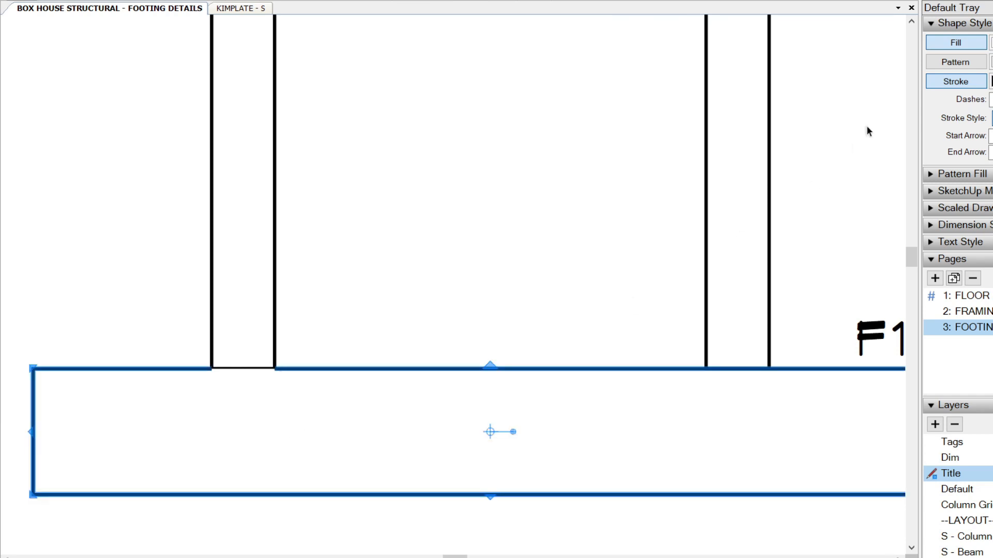
pyautogui.click(226, 378)
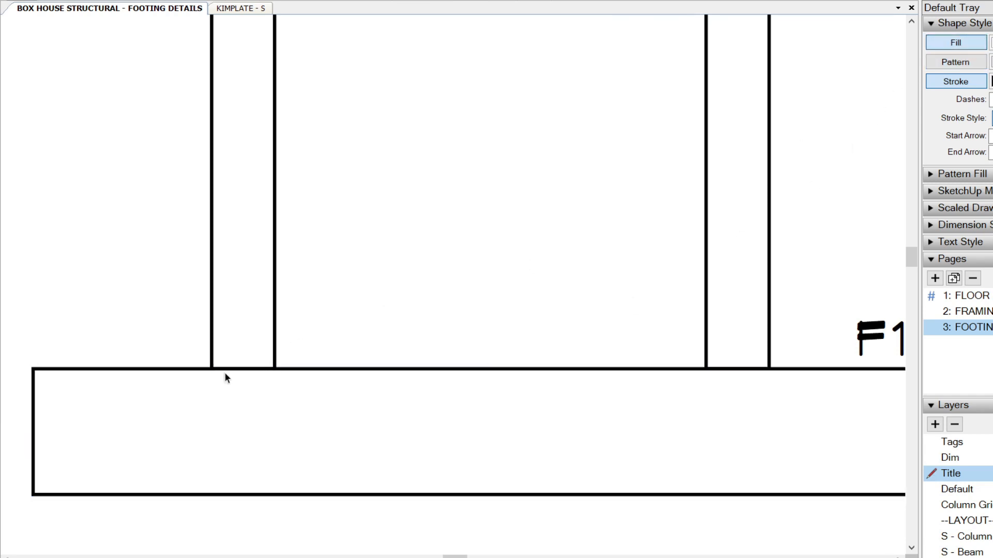
pyautogui.press('space')
pyautogui.click(249, 369)
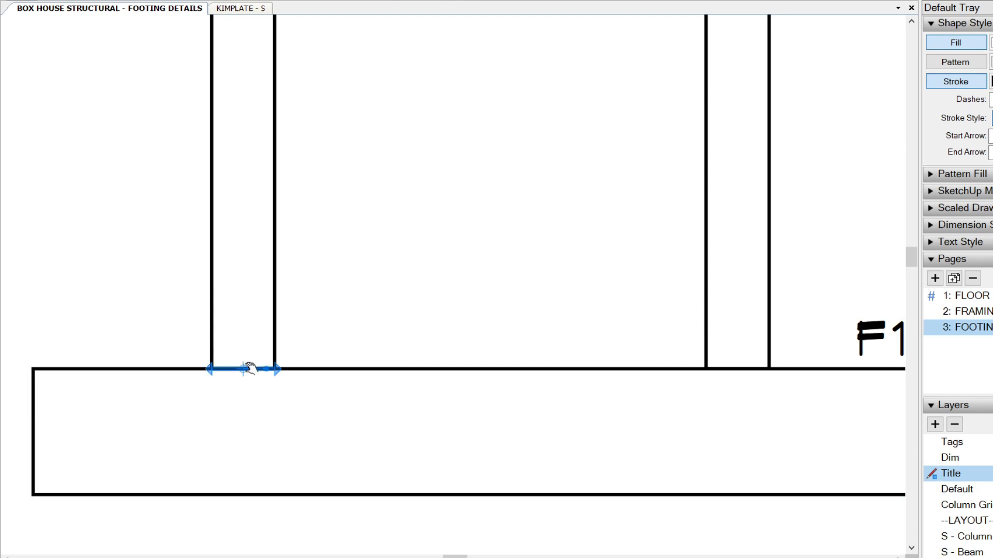
# Split F1's footing top edge at the second column's sides and select the segment between them for removal
pyautogui.scroll(-3, 313, 369)
pyautogui.press('l')
pyautogui.scroll(3, 517, 377)
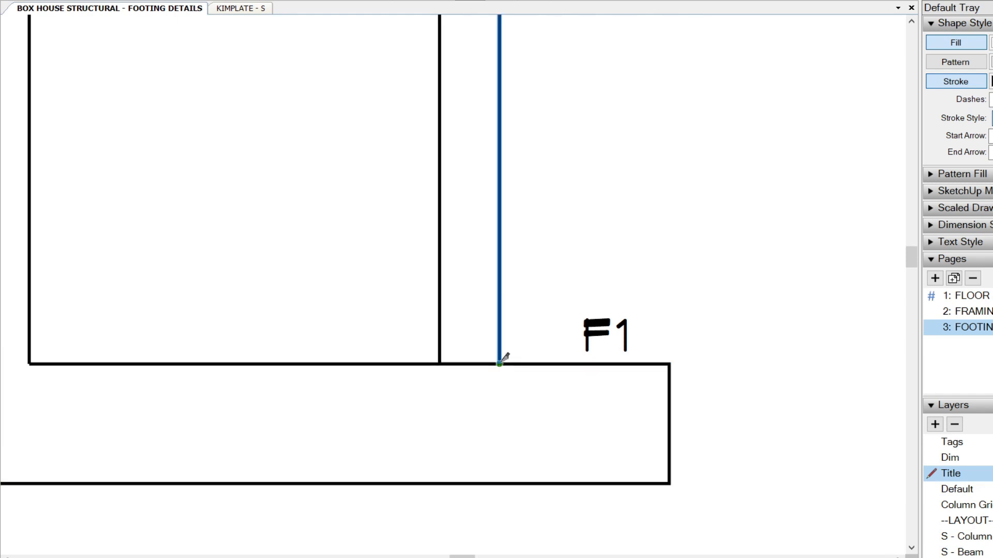
pyautogui.press('e')
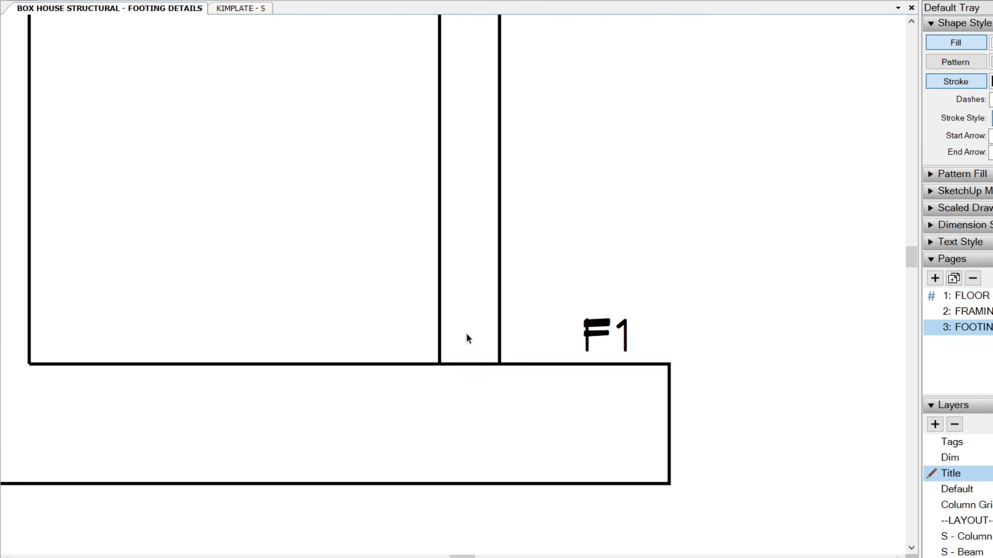
pyautogui.click(476, 363)
# Try to erase the line between F2's column and its footing, and undo the erasure
pyautogui.scroll(-3, 473, 394)
pyautogui.press('l')
pyautogui.scroll(3, 388, 395)
pyautogui.moveTo(467, 328); pyautogui.dragTo(303, 327, button='middle')
pyautogui.scroll(1, 653, 396)
pyautogui.scroll(1, 749, 342)
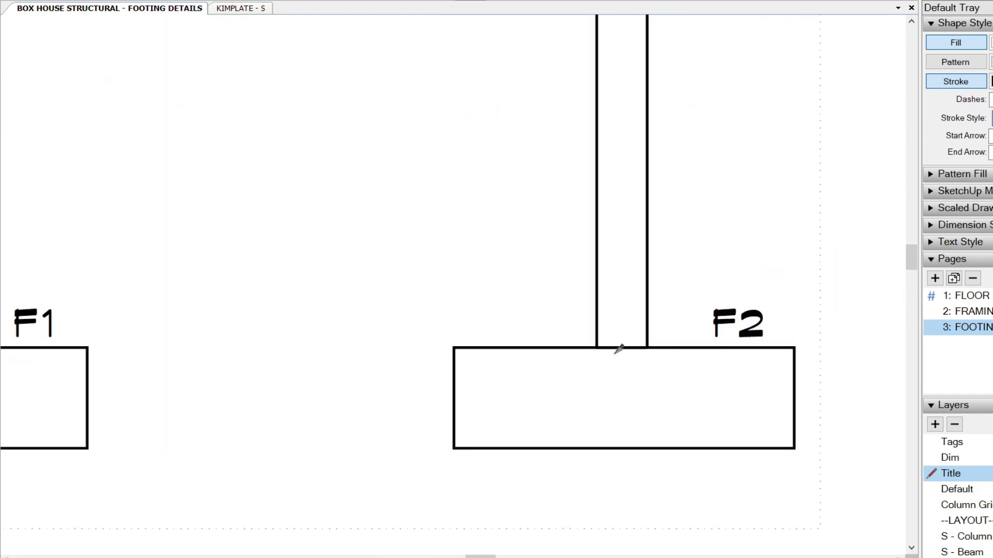
pyautogui.scroll(2, 602, 345)
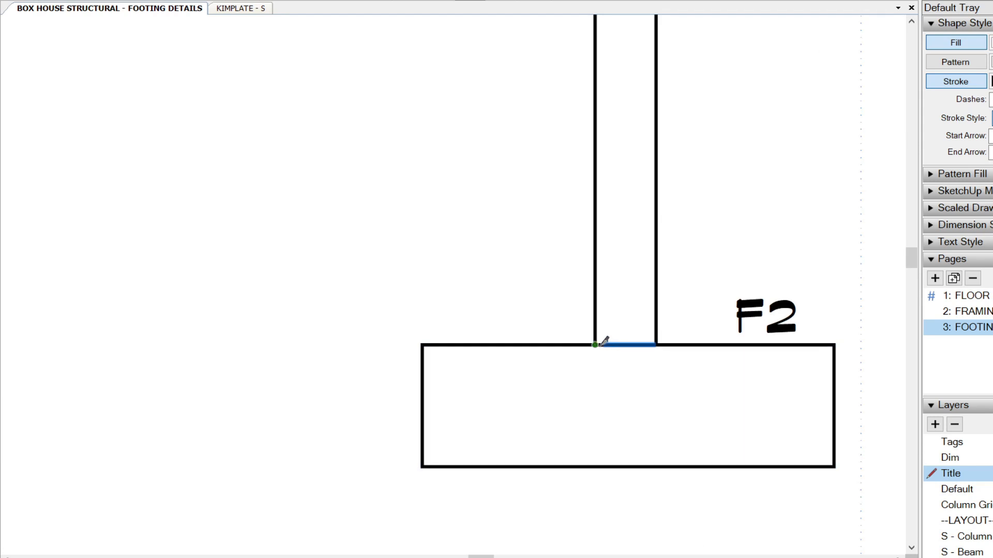
pyautogui.press('e')
pyautogui.click(623, 346)
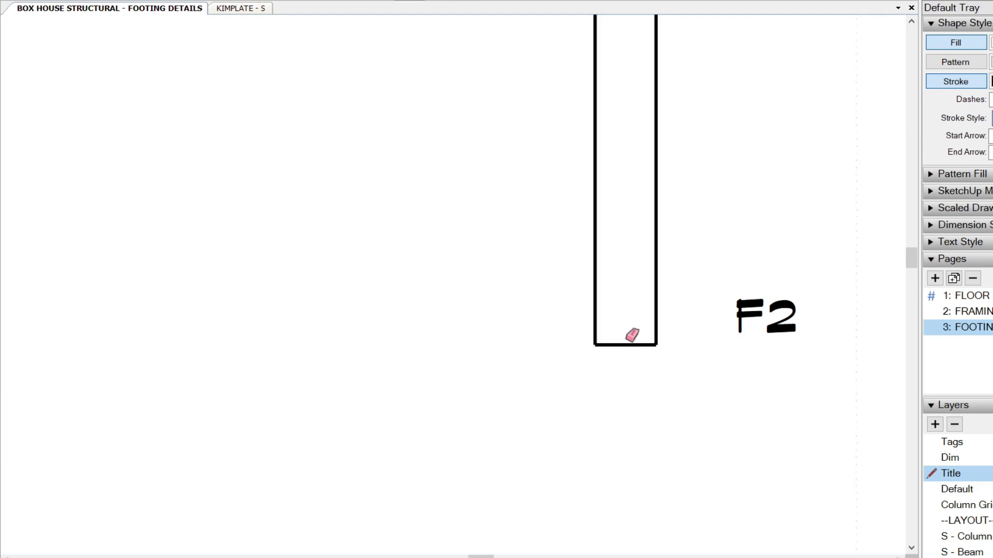
pyautogui.hotkey('ctrl', 'z')
# Split F2's footing top edge at the column's sides and remove the segment between them
pyautogui.click(691, 344)
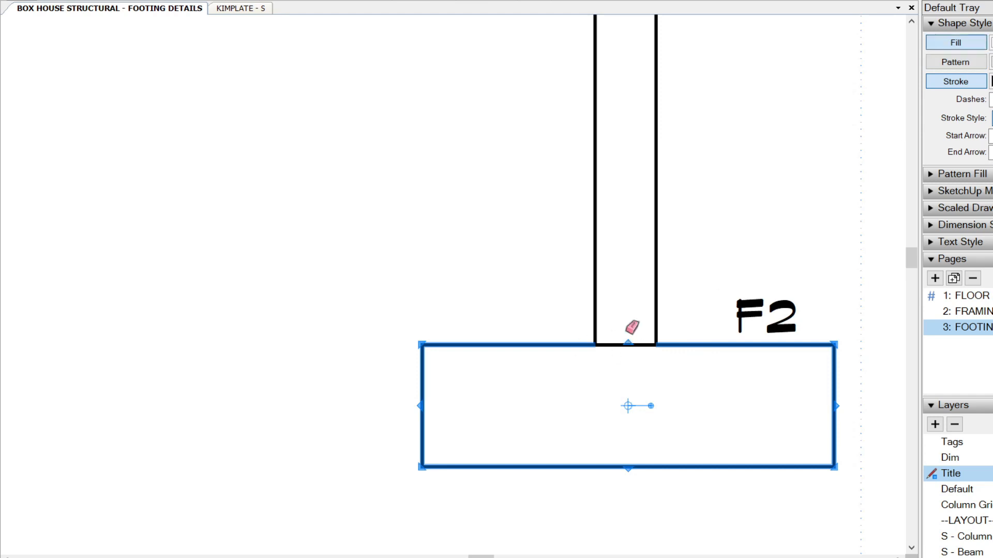
pyautogui.press('l')
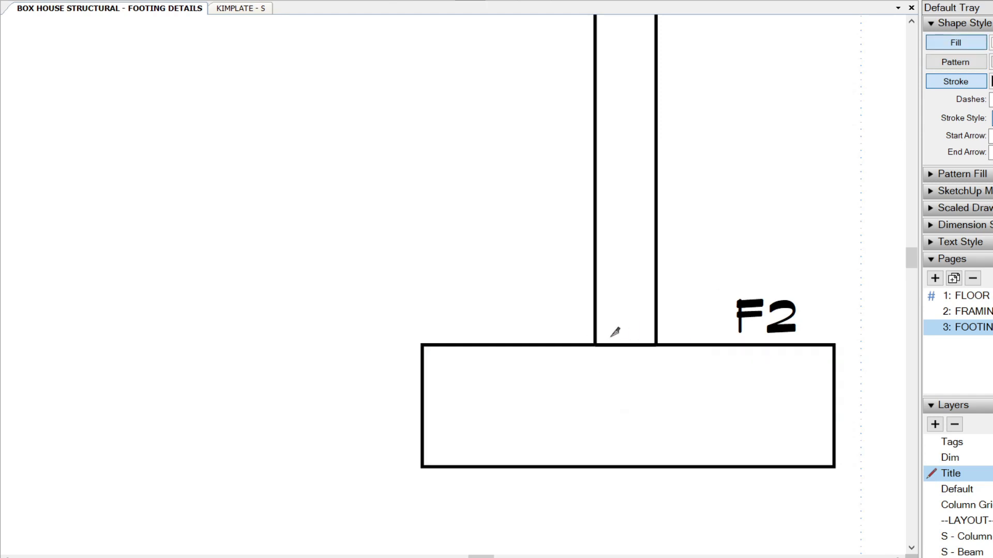
pyautogui.click(656, 344)
pyautogui.press('e')
pyautogui.click(627, 345)
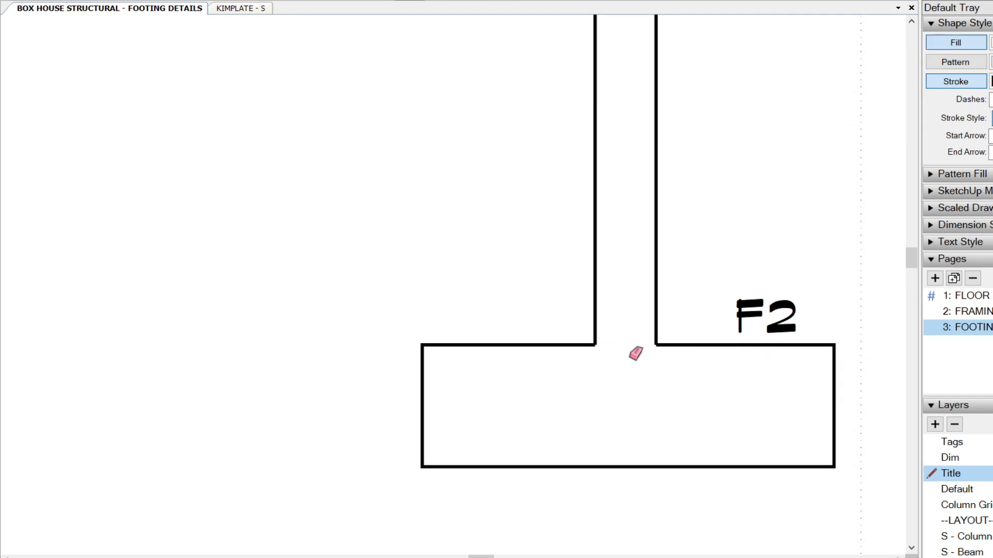
pyautogui.scroll(-3, 630, 357)
pyautogui.press('space')
pyautogui.scroll(-3, 627, 343)
pyautogui.moveTo(285, 225); pyautogui.dragTo(311, 271, button='middle')
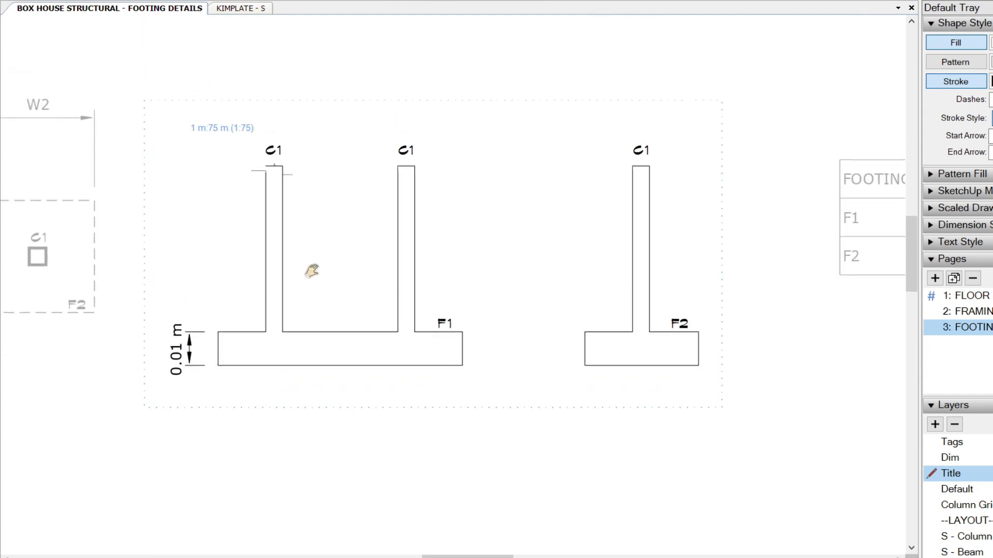
# Inspect the F1 and F2 footing and C1 column outlines to see which segments are separate shapes
pyautogui.scroll(2, 318, 291)
pyautogui.click(326, 352)
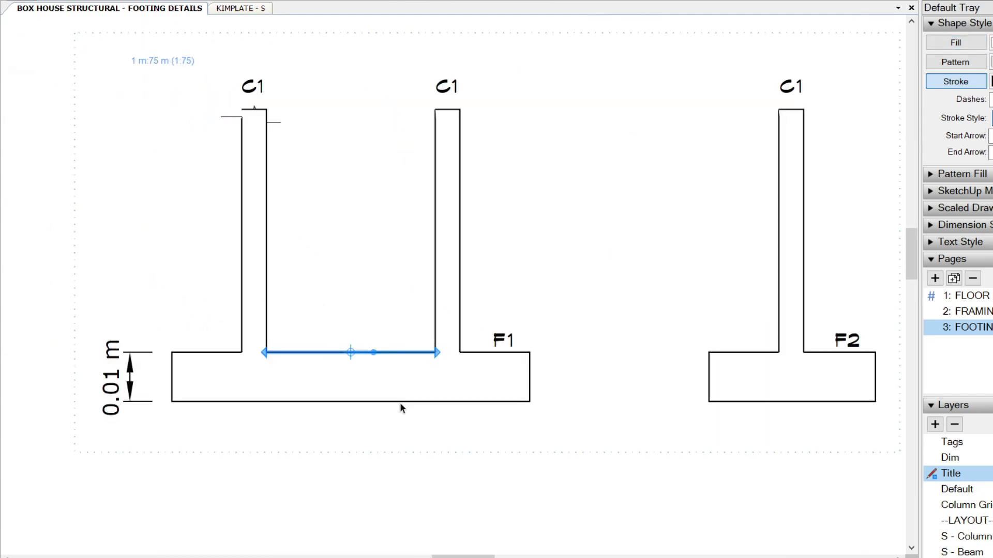
pyautogui.click(509, 400)
pyautogui.click(418, 354)
pyautogui.click(436, 331)
pyautogui.click(459, 311)
pyautogui.click(266, 305)
pyautogui.click(248, 306)
pyautogui.click(709, 387)
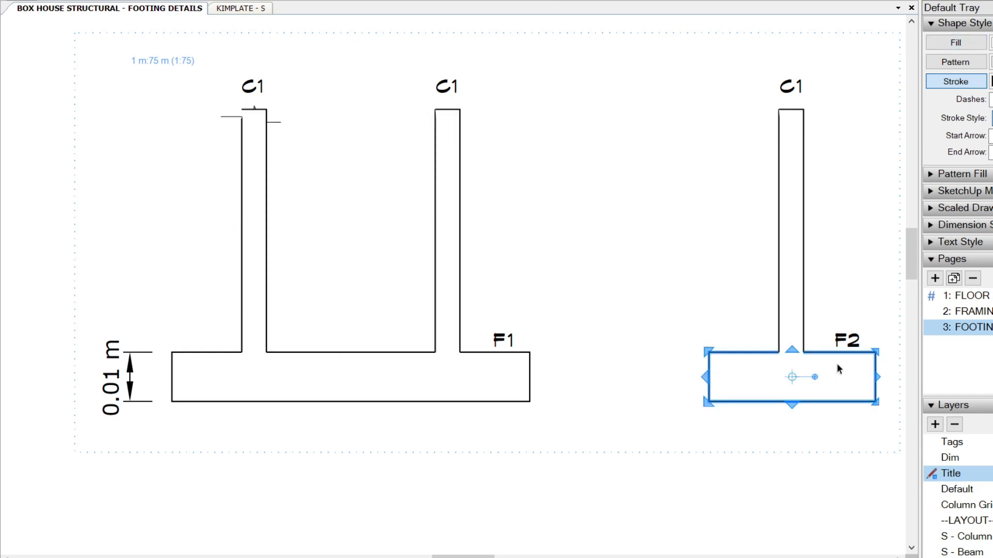
pyautogui.click(779, 316)
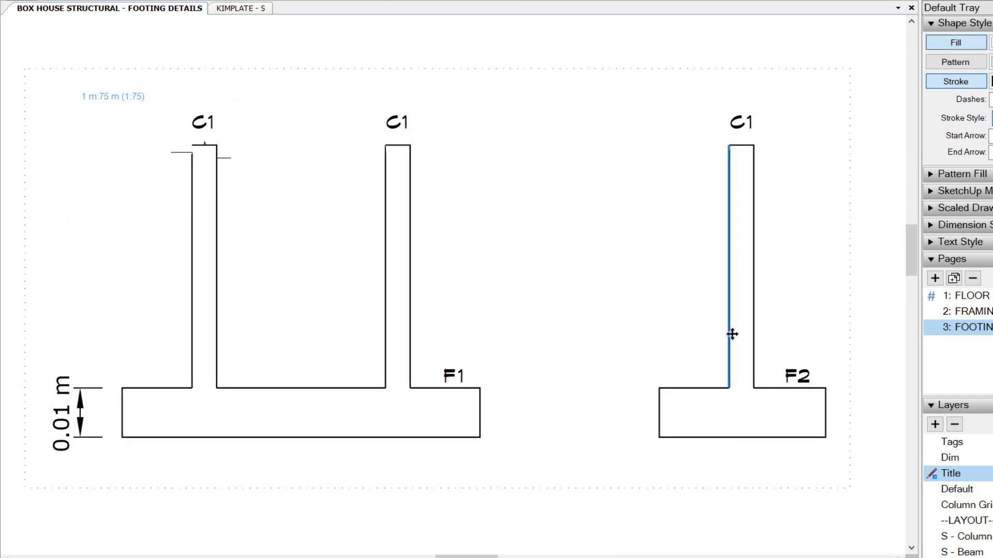
# Try a concrete pattern fill on the F2 footing base outline
pyautogui.click(692, 388)
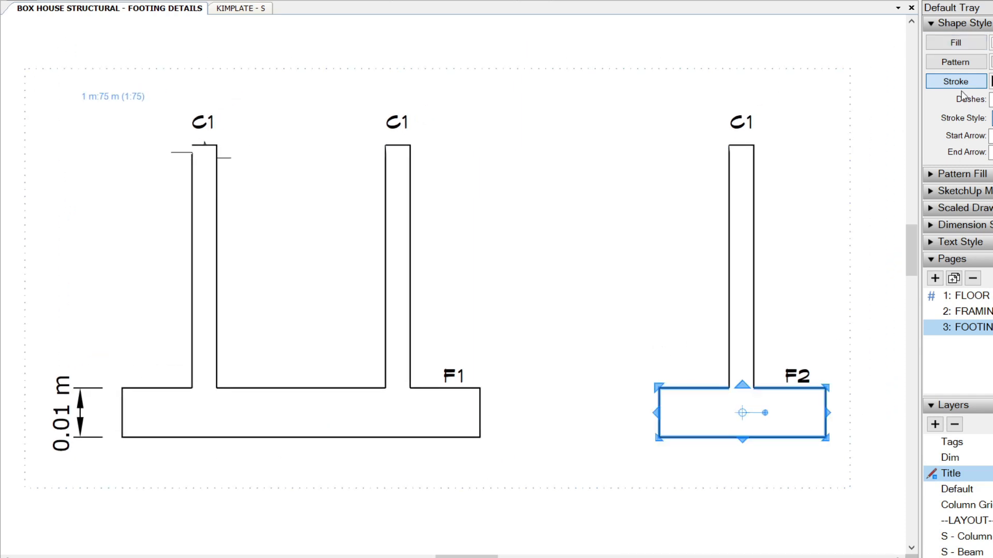
pyautogui.click(955, 63)
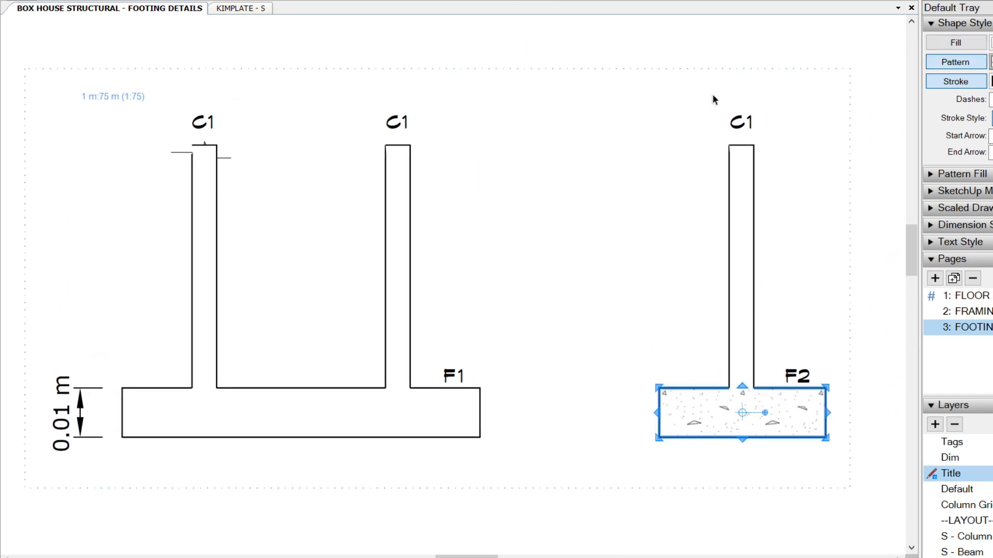
pyautogui.hotkey('ctrl', 'z')
# Bring the break line and its mask at the top of the left C1 column in front of the column outline
pyautogui.scroll(3, 287, 175)
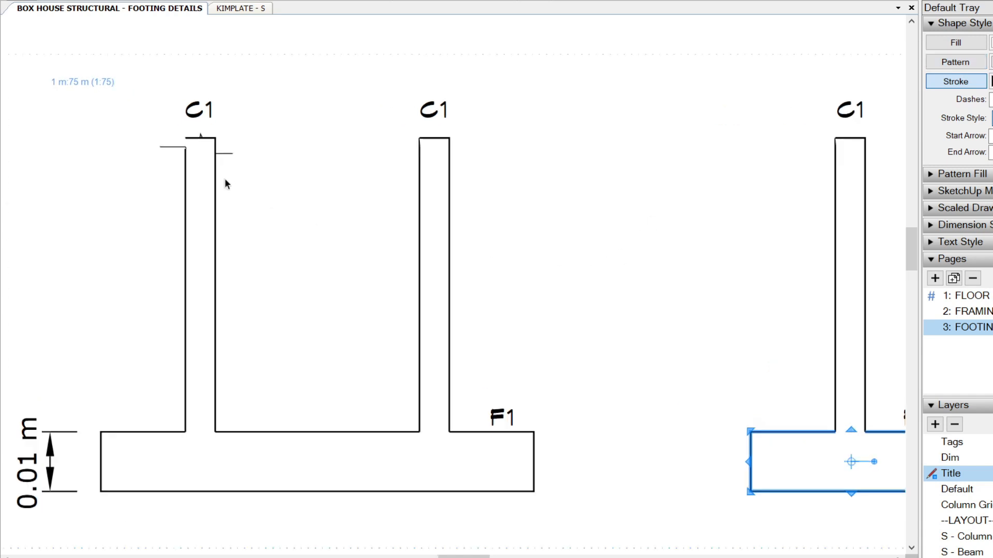
pyautogui.scroll(2, 302, 155)
pyautogui.click(302, 154)
pyautogui.scroll(1, 301, 153)
pyautogui.moveTo(381, 78); pyautogui.dragTo(300, 182)
pyautogui.keyDown('shift'); pyautogui.click(309, 51); pyautogui.keyUp('shift')
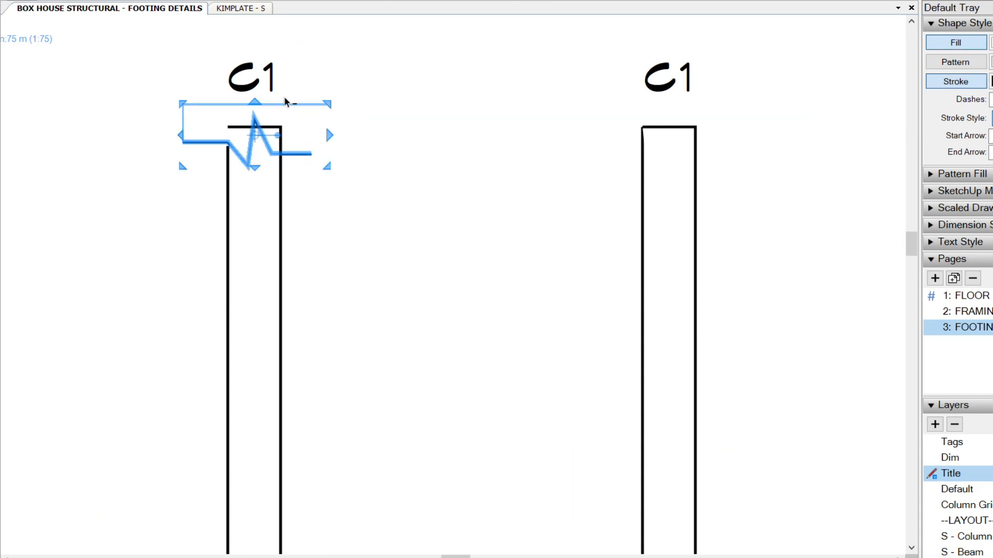
pyautogui.rightClick(303, 155)
pyautogui.moveTo(380, 275)
pyautogui.click(505, 277)
pyautogui.scroll(-4, 350, 248)
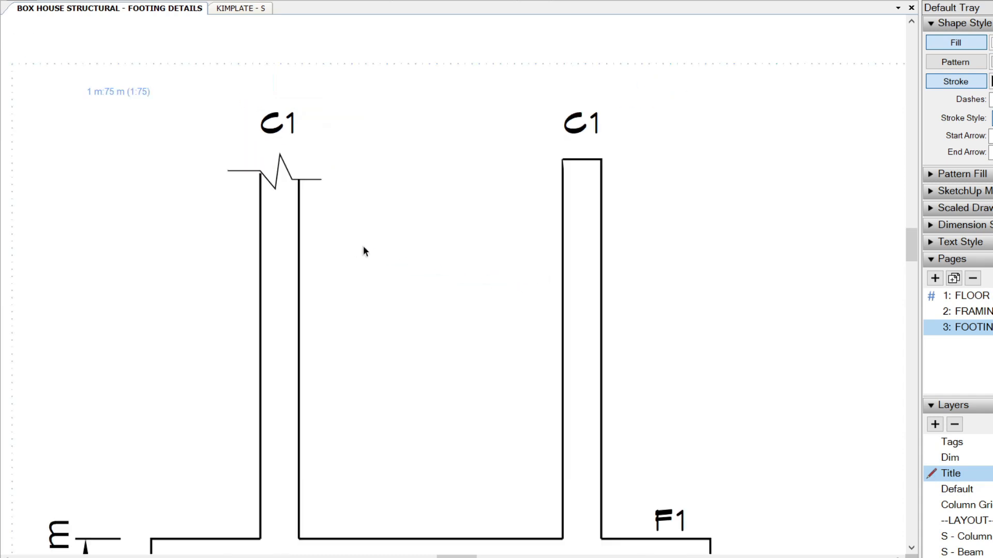
# Copy the break line with its mask onto the tops of the other F1 column and the F2 column
pyautogui.moveTo(321, 203); pyautogui.dragTo(321, 202)
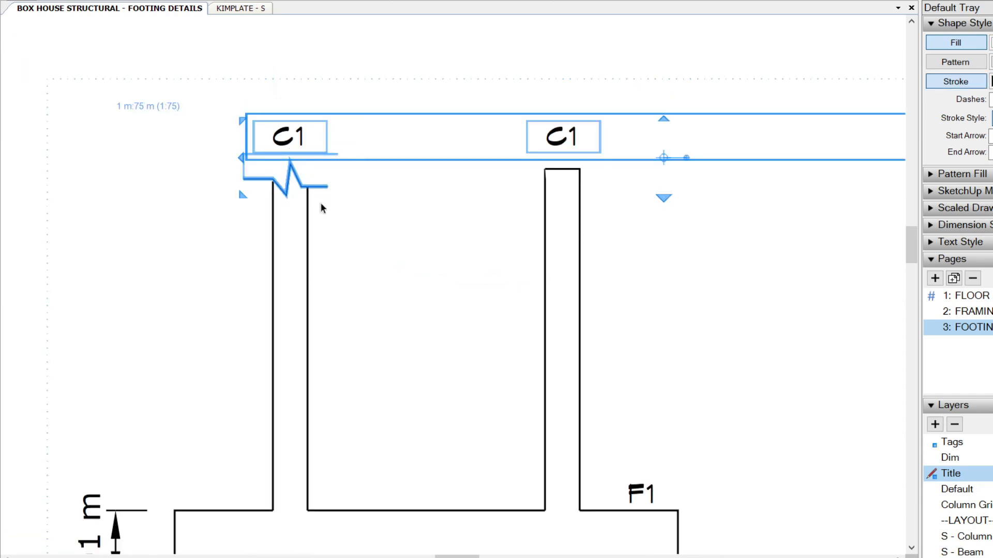
pyautogui.keyDown('shift'); pyautogui.moveTo(329, 110); pyautogui.dragTo(309, 132); pyautogui.keyUp('shift')
pyautogui.moveTo(302, 154); pyautogui.dragTo(193, 133, button='middle')
pyautogui.keyDown('ctrl'); pyautogui.moveTo(172, 153); pyautogui.dragTo(433, 174); pyautogui.keyUp('ctrl')
pyautogui.moveTo(432, 175); pyautogui.dragTo(161, 162, button='middle')
pyautogui.keyDown('ctrl'); pyautogui.moveTo(162, 162); pyautogui.dragTo(628, 156); pyautogui.keyUp('ctrl')
pyautogui.click(491, 259)
pyautogui.scroll(-2, 517, 259)
pyautogui.moveTo(521, 258); pyautogui.dragTo(731, 257, button='middle')
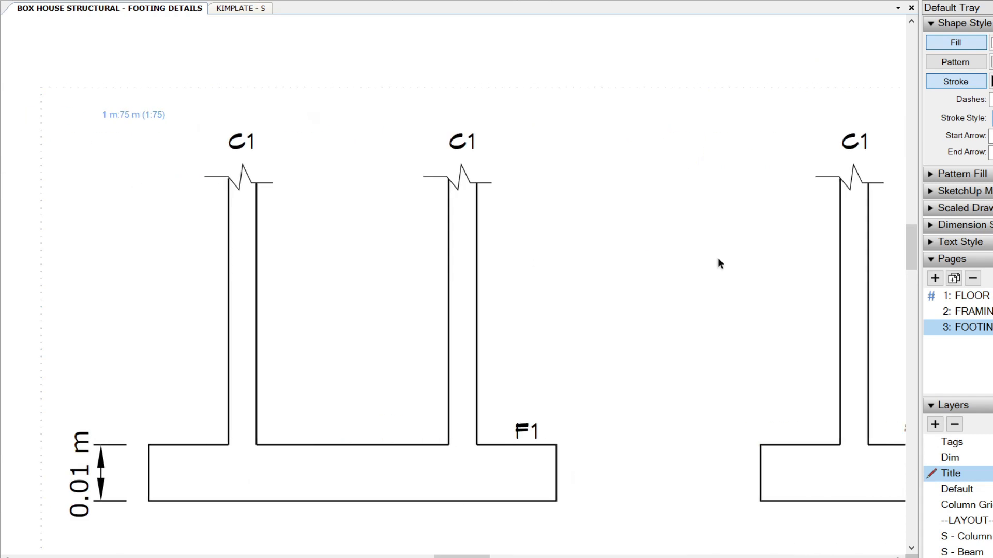
# Draw an L-shaped bar inside the left C1 column's left face, from the break line into the footing, bent outward towards the left
pyautogui.moveTo(597, 286); pyautogui.dragTo(675, 245, button='middle')
pyautogui.scroll(2, 327, 287)
pyautogui.press('l')
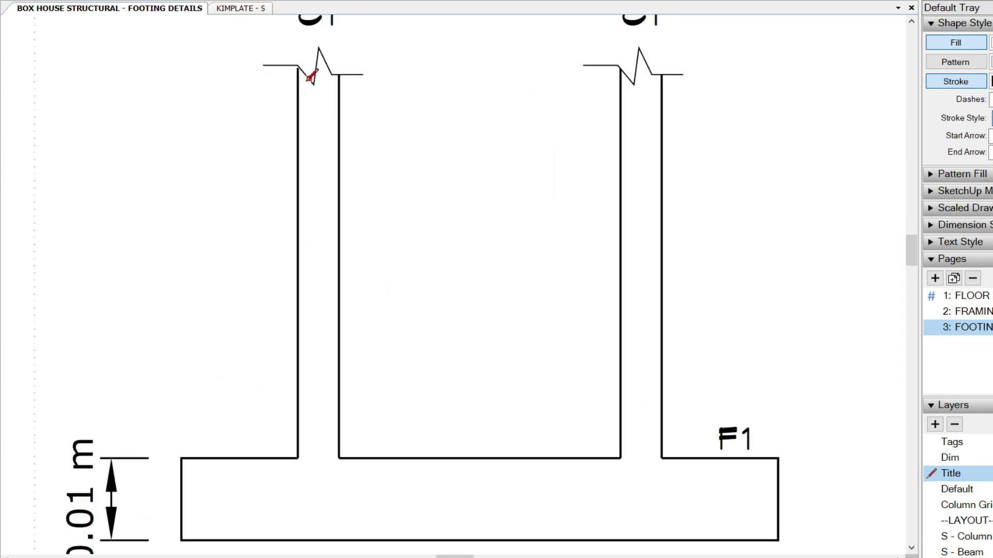
pyautogui.click(305, 74)
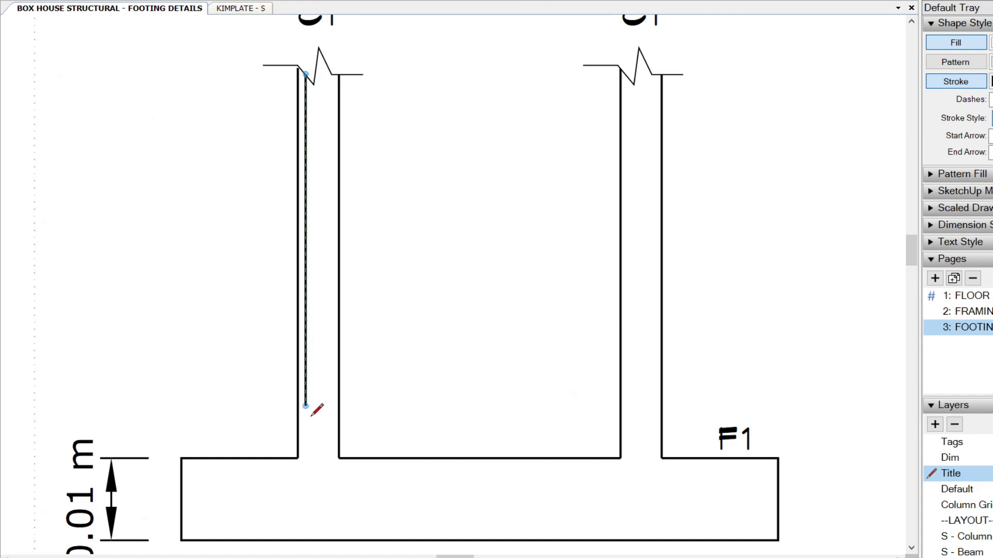
pyautogui.click(306, 516)
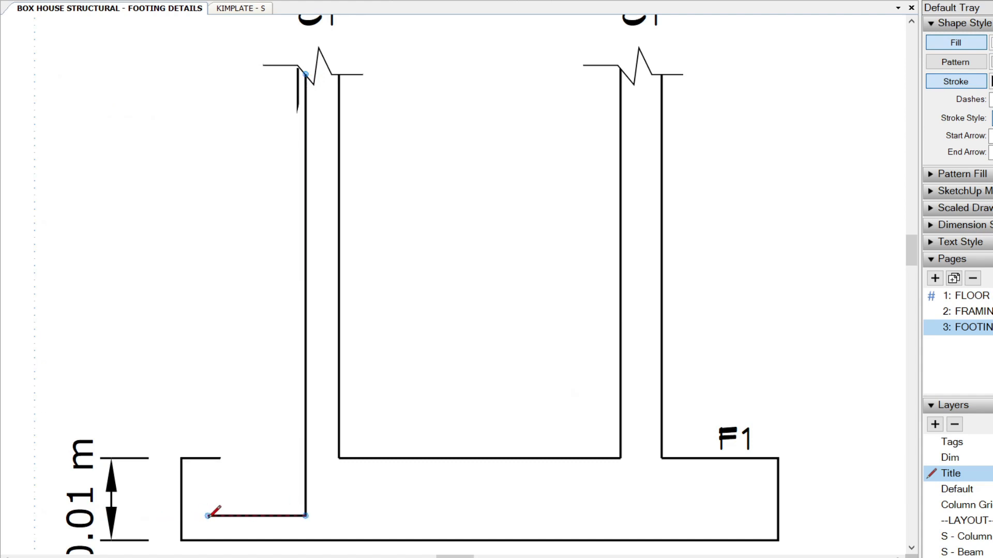
pyautogui.doubleClick(198, 515)
# Place a mirrored copy of the L-shaped bar inside the column's right face, leaving both bars without fill
pyautogui.click(306, 474)
pyautogui.moveTo(305, 473); pyautogui.dragTo(396, 473)
pyautogui.press('f')
pyautogui.moveTo(288, 259); pyautogui.dragTo(333, 266)
pyautogui.scroll(-2, 311, 259)
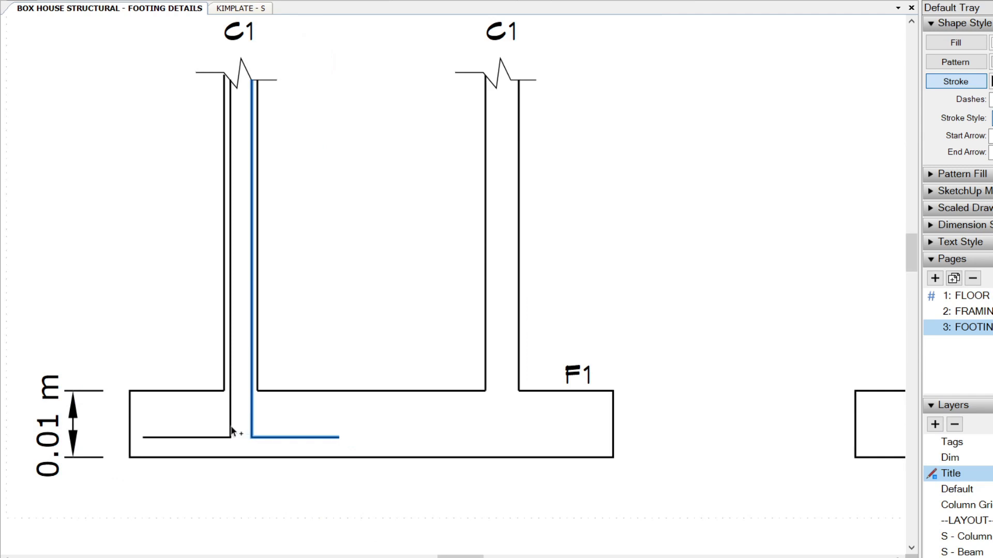
# Draw a small circle for a cross bar resting on the left L-bar's horizontal leg beside the bend, and erase stray geometry
pyautogui.scroll(5, 231, 431)
pyautogui.press('l')
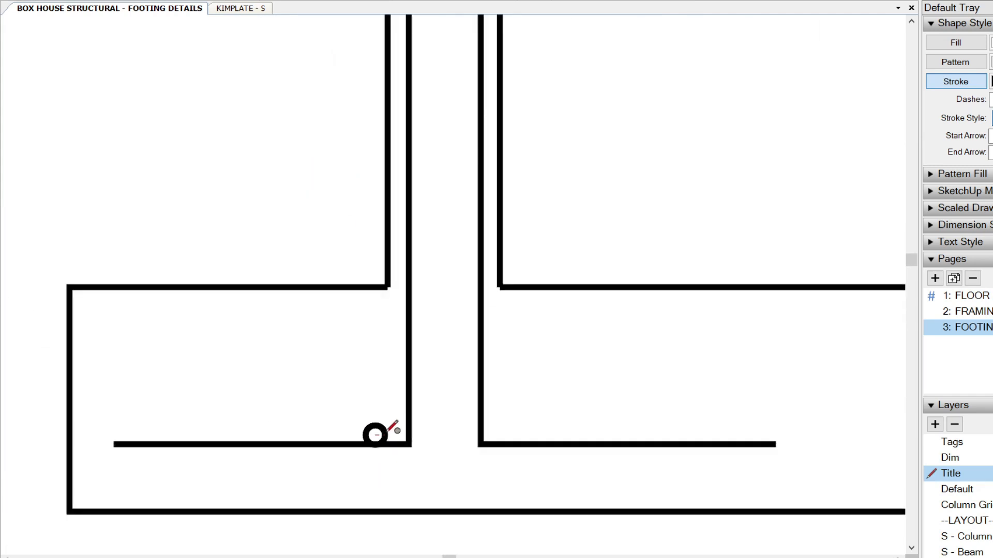
pyautogui.scroll(2, 374, 439)
pyautogui.click(375, 422)
pyautogui.moveTo(375, 422)
pyautogui.mouseDown()
pyautogui.moveTo(419, 421)
pyautogui.moveTo(422, 395)
pyautogui.moveTo(290, 384)
pyautogui.moveTo(339, 381)
pyautogui.moveTo(341, 392)
pyautogui.moveTo(217, 392)
pyautogui.moveTo(250, 393)
pyautogui.mouseUp()
pyautogui.scroll(-1, 392, 423)
pyautogui.scroll(-2, 392, 423)
pyautogui.press('e')
pyautogui.moveTo(362, 383); pyautogui.dragTo(251, 392)
pyautogui.press('space')
# Array the cross-bar circle leftward along the left L-bar's leg with three evenly spaced copies (3x)
pyautogui.click(423, 388)
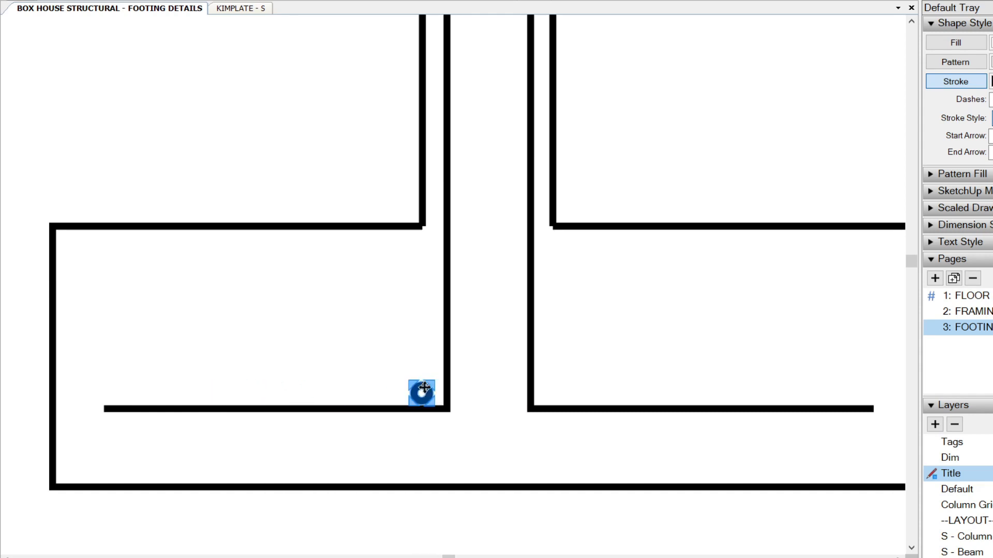
pyautogui.keyDown('ctrl'); pyautogui.moveTo(423, 390); pyautogui.dragTo(344, 393); pyautogui.keyUp('ctrl')
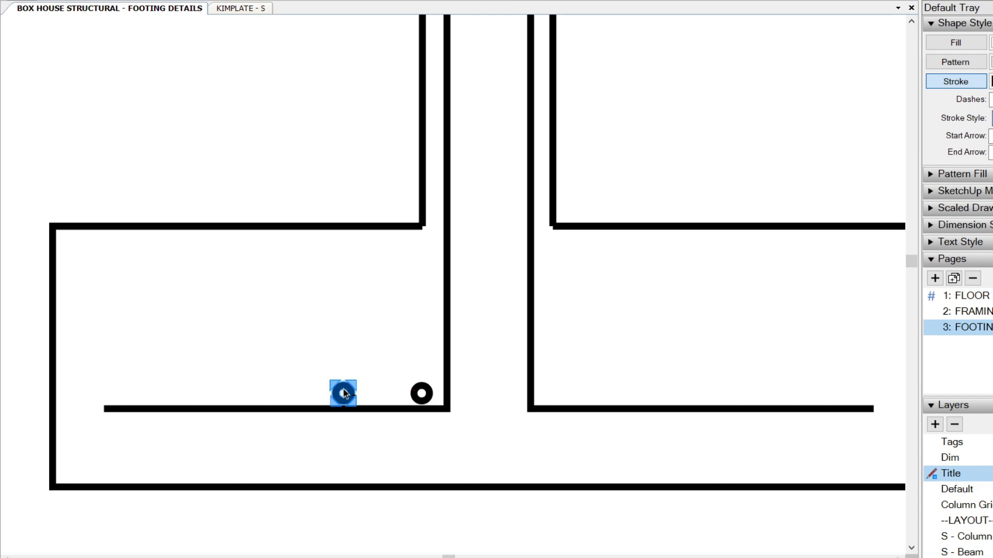
pyautogui.press('Return')
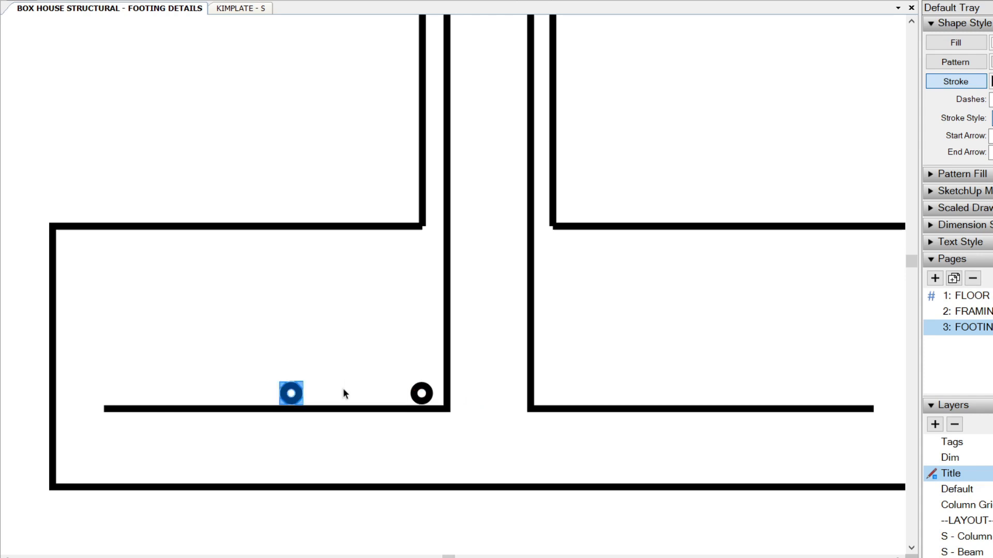
pyautogui.press('Return')
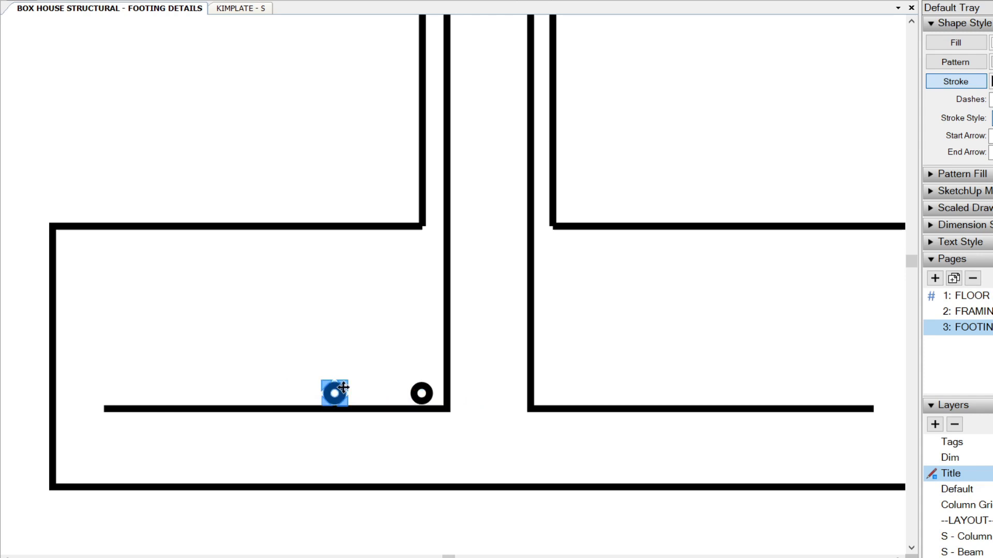
pyautogui.write('3x')
pyautogui.press('Return')
pyautogui.press('Escape')
# Copy the four cross-bar circles onto the right L-bar's horizontal leg
pyautogui.scroll(-3, 382, 362)
pyautogui.moveTo(260, 337); pyautogui.dragTo(159, 355, button='middle')
pyautogui.moveTo(91, 374); pyautogui.dragTo(318, 449)
pyautogui.keyDown('ctrl'); pyautogui.moveTo(237, 401); pyautogui.dragTo(525, 401); pyautogui.keyUp('ctrl')
pyautogui.scroll(-2, 393, 353)
# Draw a horizontal tie between the two vertical bars just above their bends and place a copy slightly above it
pyautogui.moveTo(466, 353); pyautogui.dragTo(362, 385, button='middle')
pyautogui.press('l')
pyautogui.scroll(3, 248, 362)
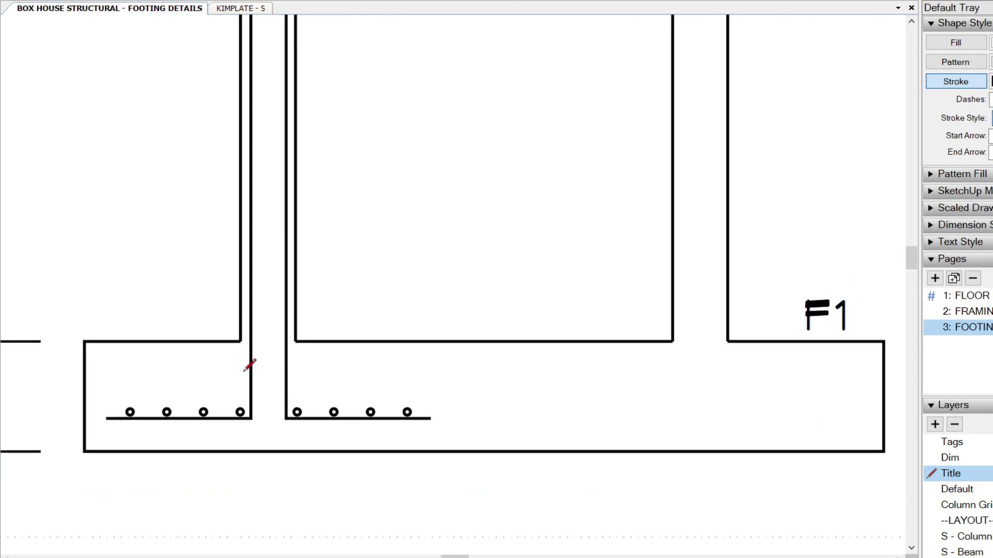
pyautogui.moveTo(313, 468)
pyautogui.mouseDown()
pyautogui.moveTo(366, 468)
pyautogui.moveTo(326, 468)
pyautogui.moveTo(332, 437)
pyautogui.mouseUp()
pyautogui.click(343, 469)
pyautogui.scroll(4, 343, 468)
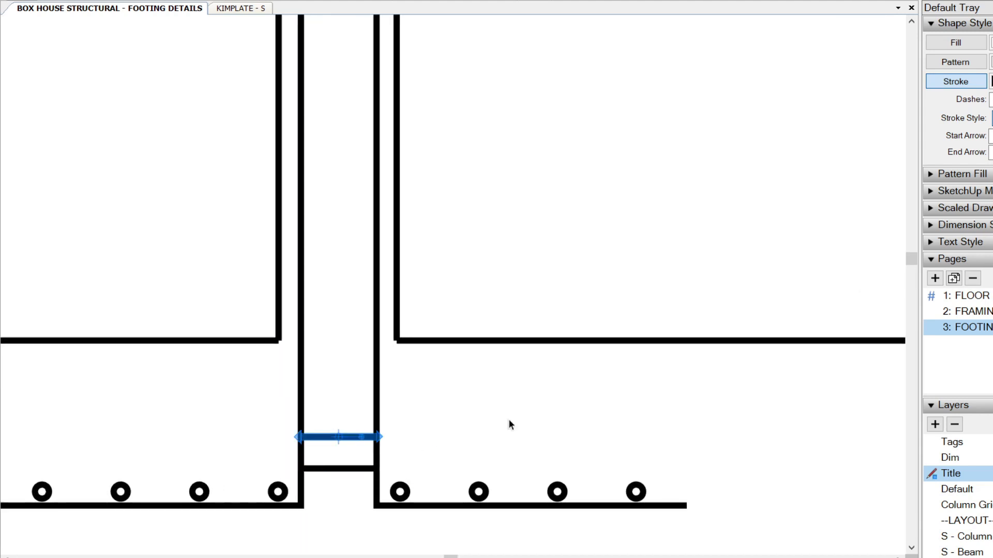
pyautogui.press('Up')
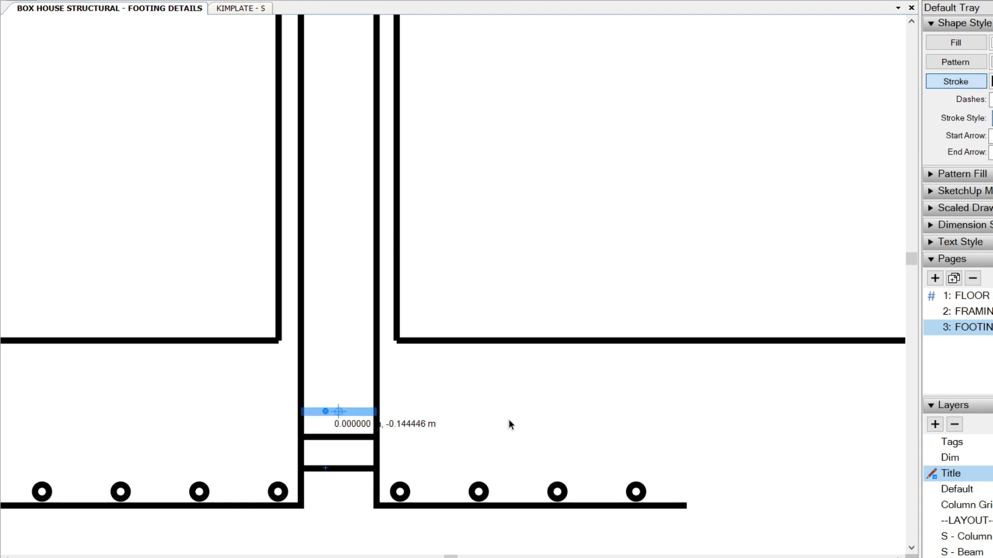
pyautogui.press('Down')
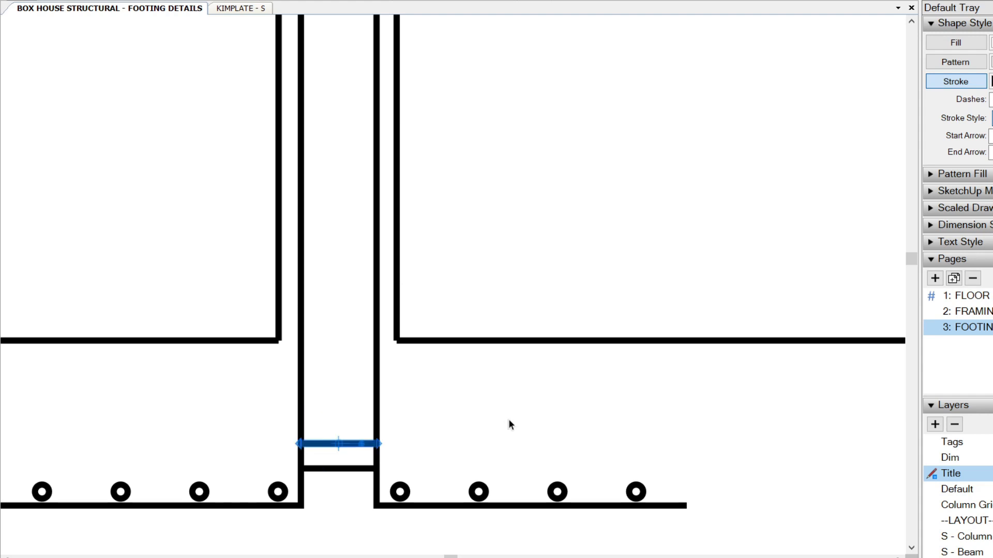
pyautogui.click(509, 420)
# Dimension the vertical spacing between the two ties
pyautogui.scroll(2, 271, 492)
pyautogui.press('d')
pyautogui.click(315, 459)
pyautogui.click(316, 422)
pyautogui.scroll(-2, 315, 421)
pyautogui.scroll(-3, 315, 422)
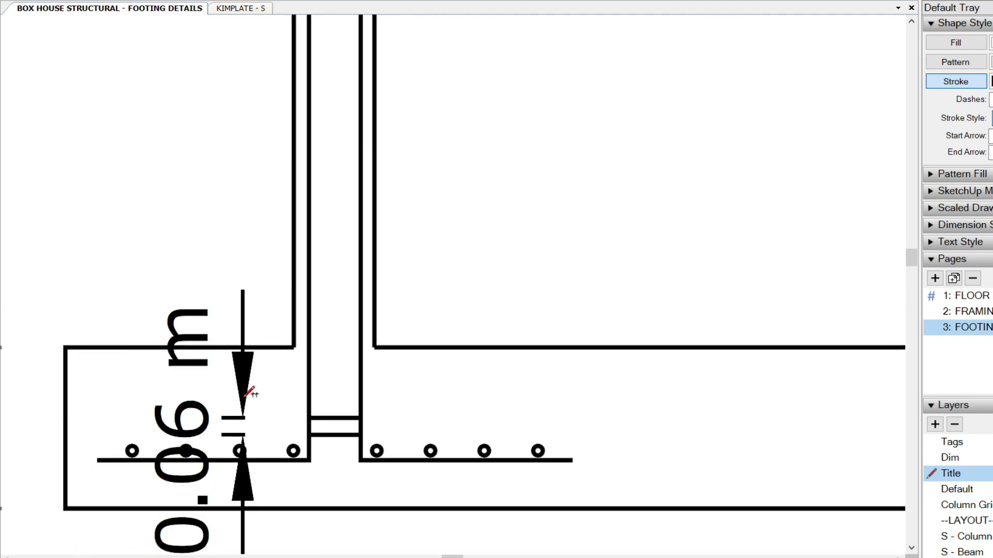
pyautogui.scroll(-5, 279, 365)
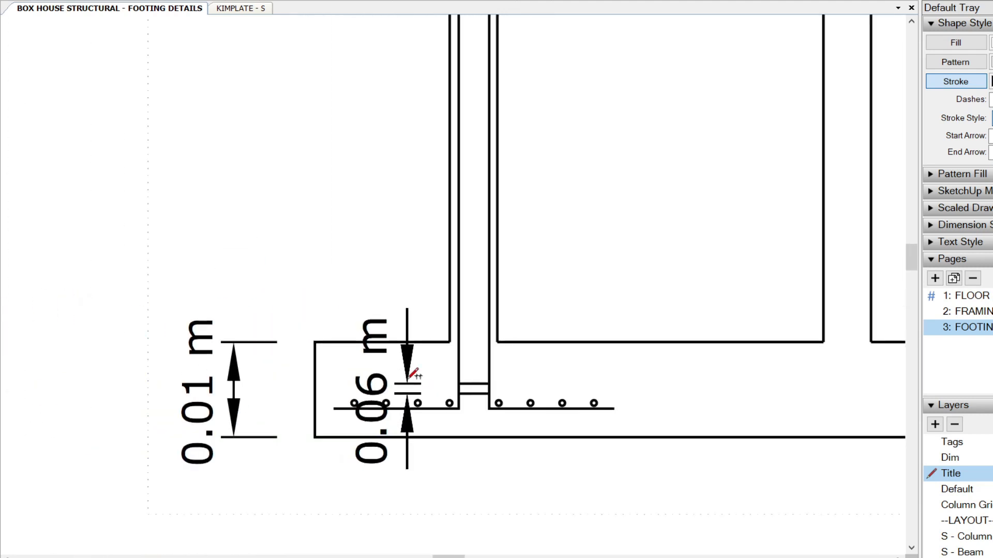
pyautogui.scroll(1, 349, 474)
# Erase the tie-spacing dimension and replace the thickness dimension at the F1 footing's left end with a new one
pyautogui.press('space')
pyautogui.press('e')
pyautogui.click(262, 479)
pyautogui.press('d')
pyautogui.click(307, 501)
pyautogui.click(306, 448)
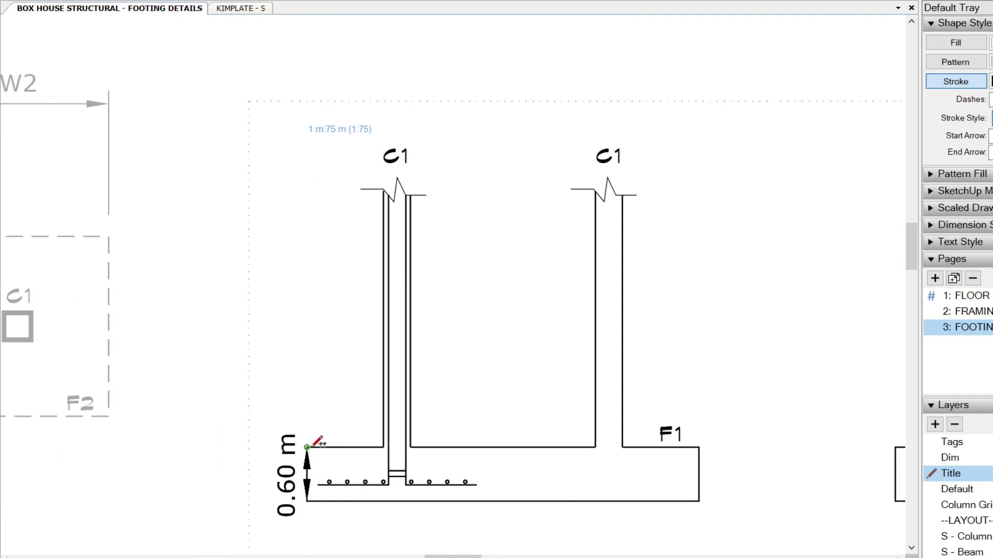
pyautogui.click(240, 446)
pyautogui.press('space')
# Try to place a leader label on the upper tie in the left C1 column
pyautogui.scroll(-1, 253, 438)
pyautogui.scroll(4, 287, 476)
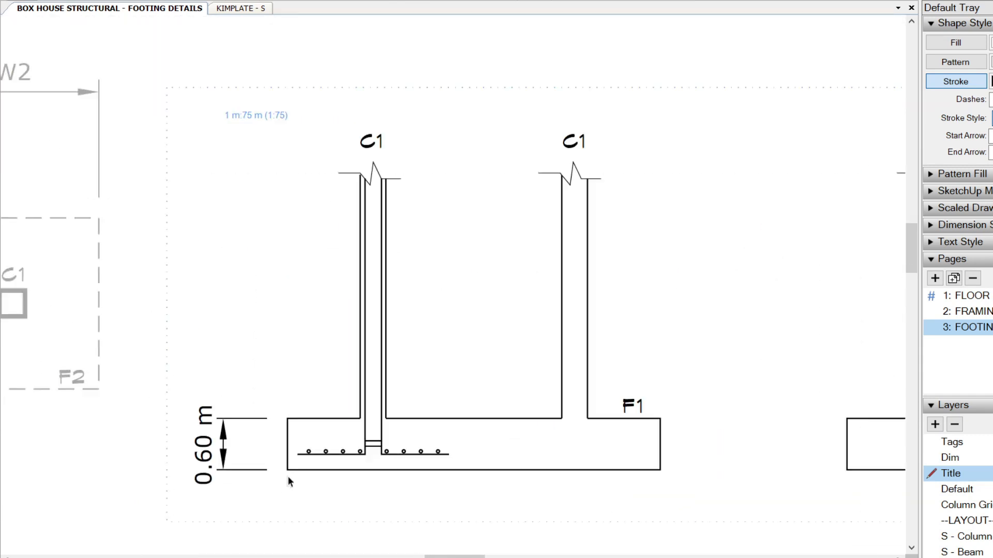
pyautogui.click(389, 438)
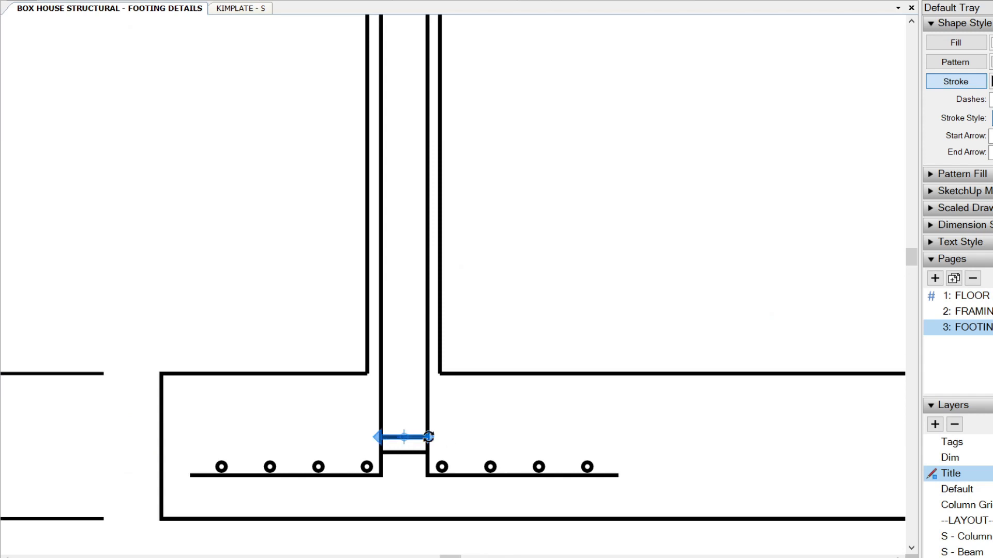
pyautogui.scroll(2, 420, 463)
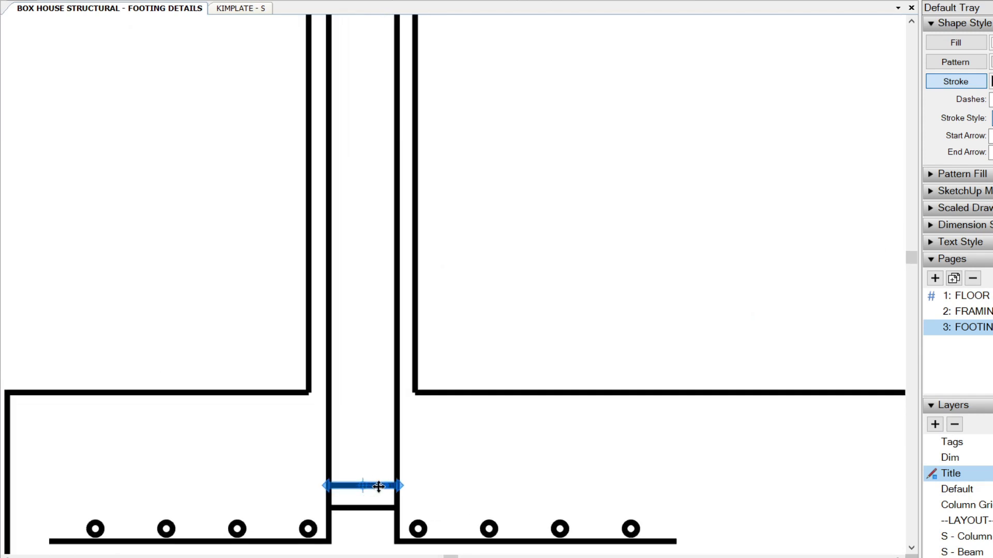
pyautogui.scroll(-3, 379, 486)
pyautogui.click(417, 471)
pyautogui.press('s')
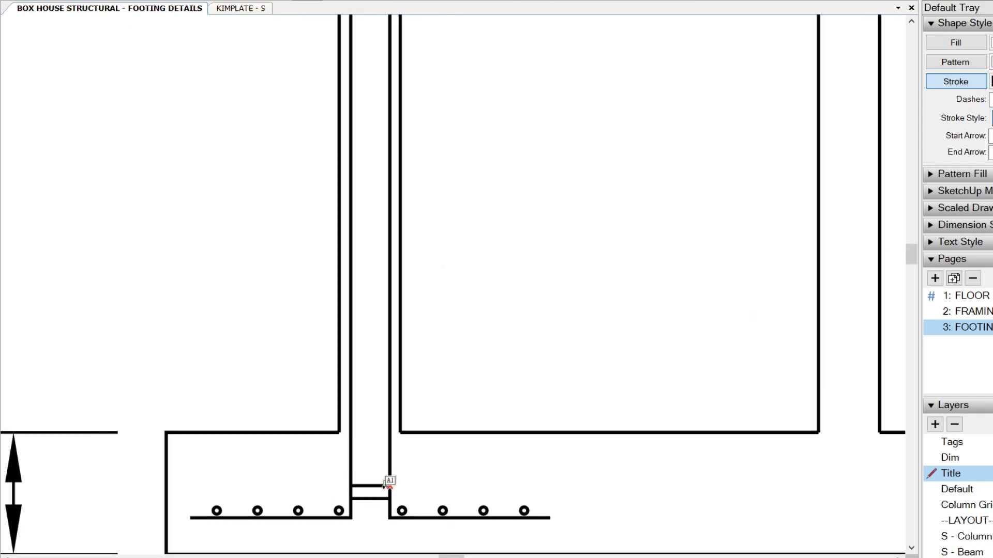
pyautogui.click(385, 488)
pyautogui.click(442, 368)
pyautogui.click(564, 368)
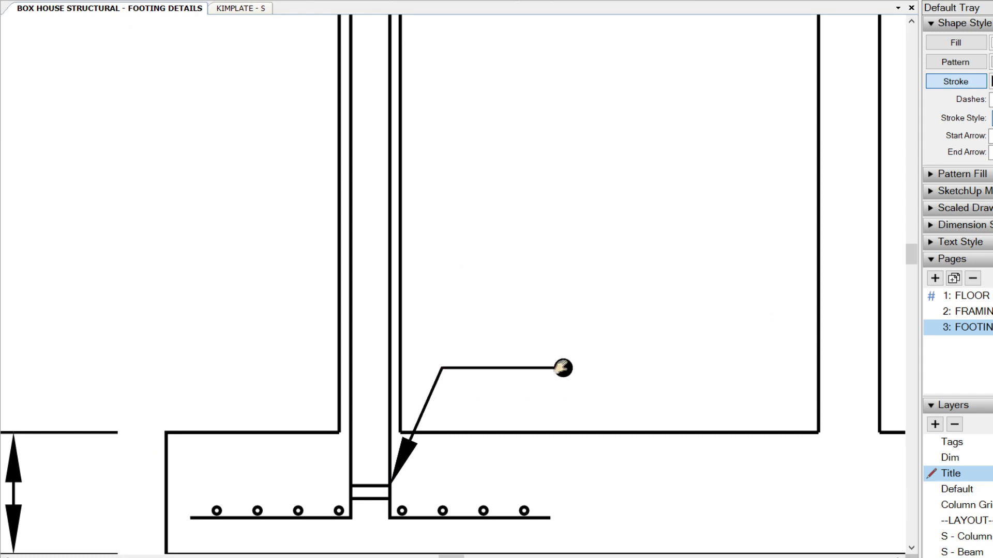
pyautogui.click(349, 462)
# Raise the upper tie to widen the spacing and copy further ties above it between the vertical bars
pyautogui.scroll(3, 311, 490)
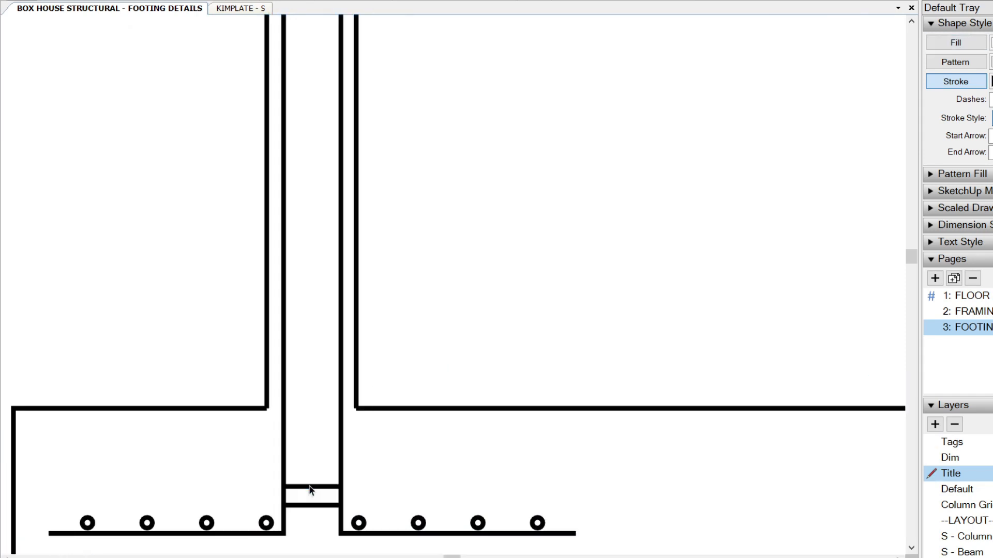
pyautogui.moveTo(304, 484)
pyautogui.mouseDown()
pyautogui.moveTo(292, 486)
pyautogui.moveTo(294, 471)
pyautogui.mouseUp()
pyautogui.scroll(-4, 292, 471)
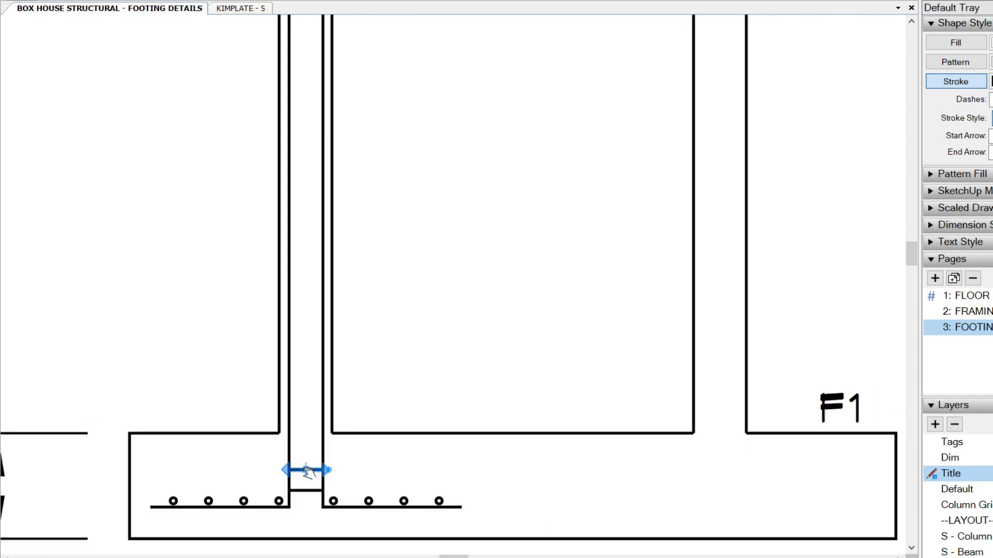
pyautogui.scroll(3, 310, 471)
pyautogui.moveTo(315, 478); pyautogui.dragTo(317, 421)
pyautogui.scroll(2, 317, 421)
pyautogui.moveTo(355, 492); pyautogui.dragTo(348, 454)
# Copy a group of three ties twice up the left C1 column, widening the spacing between them
pyautogui.scroll(1, 370, 441)
pyautogui.keyDown('shift'); pyautogui.click(353, 481); pyautogui.keyUp('shift')
pyautogui.keyDown('shift'); pyautogui.click(344, 501); pyautogui.keyUp('shift')
pyautogui.keyDown('ctrl'); pyautogui.moveTo(352, 495); pyautogui.dragTo(352, 414); pyautogui.keyUp('ctrl')
pyautogui.moveTo(360, 380); pyautogui.dragTo(360, 361)
pyautogui.scroll(-2, 337, 416)
pyautogui.keyDown('ctrl'); pyautogui.moveTo(333, 436); pyautogui.dragTo(344, 335); pyautogui.keyUp('ctrl')
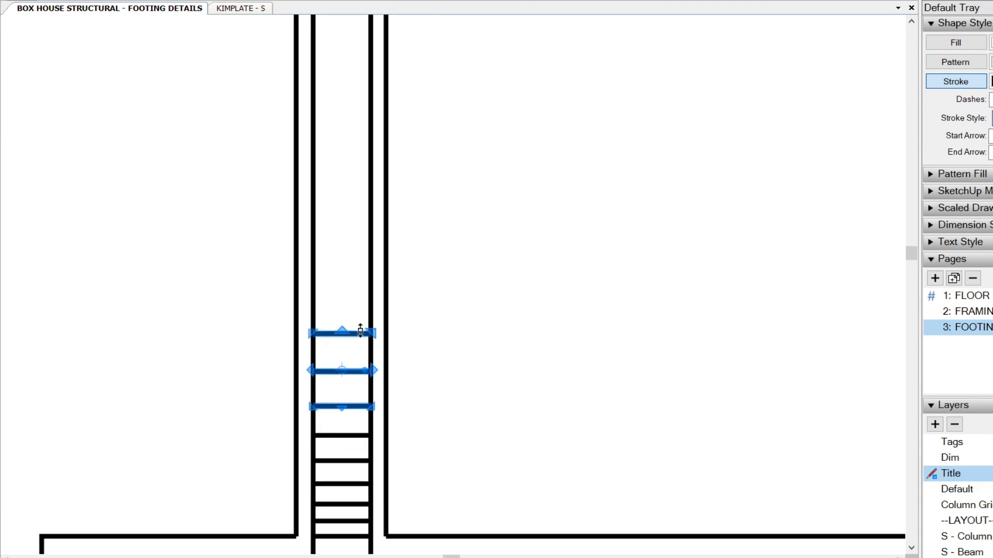
# Add one more tie a short distance above the topmost one in the left C1 column
pyautogui.scroll(1, 360, 331)
pyautogui.click(334, 392)
pyautogui.moveTo(316, 390); pyautogui.dragTo(321, 358)
pyautogui.scroll(-2, 321, 361)
pyautogui.click(291, 515)
pyautogui.scroll(-2, 320, 380)
pyautogui.scroll(3, 350, 412)
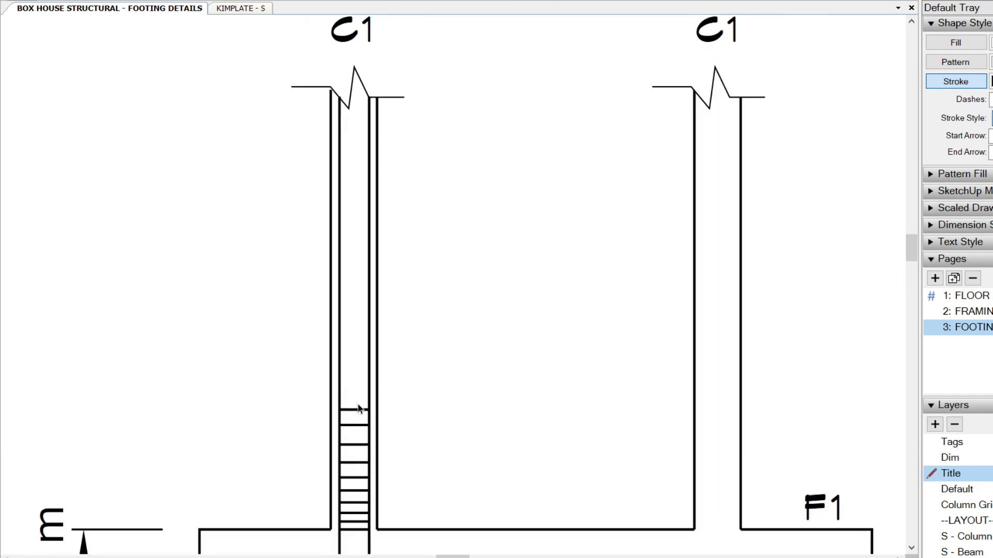
# Draw a long horizontal line across both F1 columns, between the footing and the column break lines
pyautogui.click(362, 417)
pyautogui.scroll(-3, 405, 517)
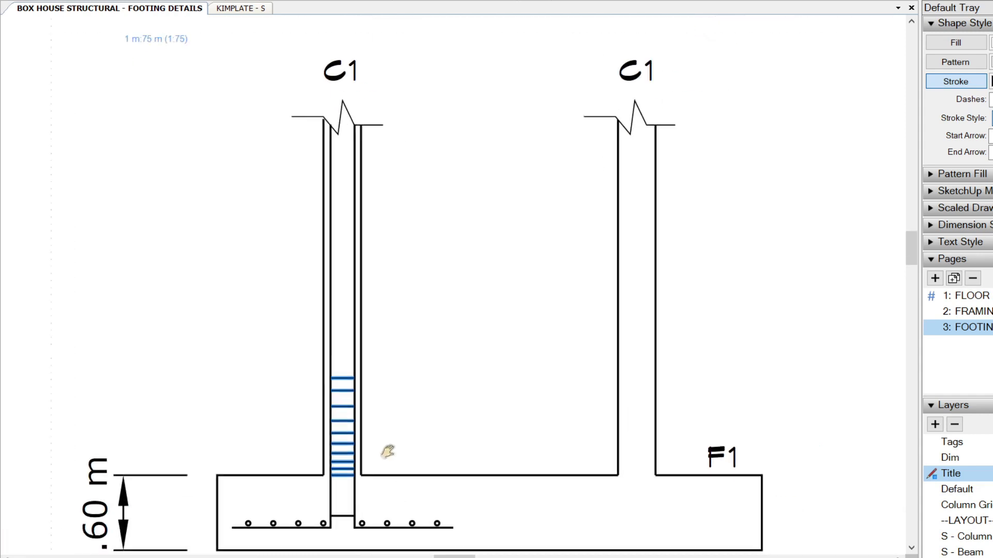
pyautogui.moveTo(344, 361); pyautogui.dragTo(355, 436, button='middle')
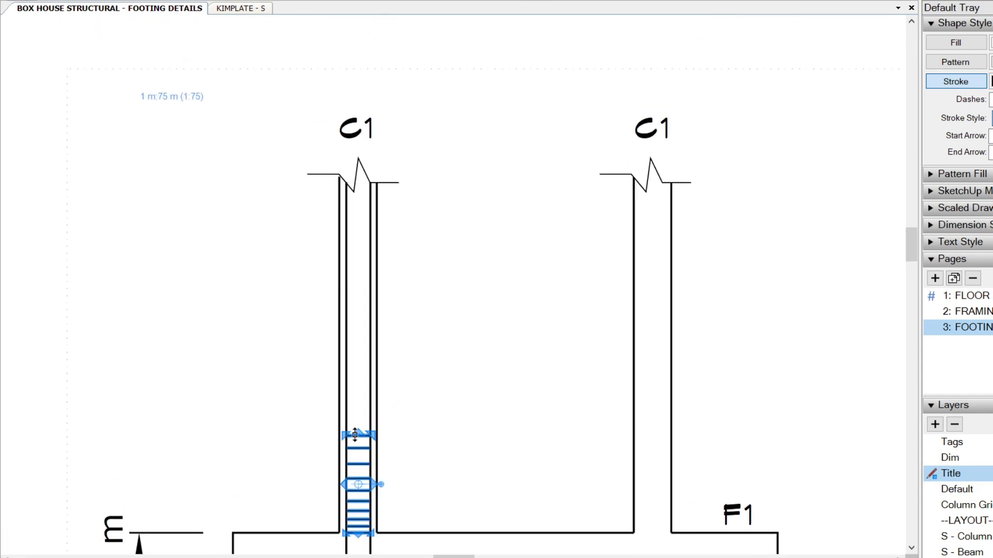
pyautogui.scroll(-2, 355, 434)
pyautogui.scroll(2, 355, 429)
pyautogui.press('l')
pyautogui.click(149, 368)
pyautogui.click(881, 368)
pyautogui.click(823, 368)
pyautogui.press('space')
# Copy the left C1 column's whole group of ties upward so it starts just above the horizontal line
pyautogui.scroll(2, 360, 414)
pyautogui.scroll(-2, 361, 405)
pyautogui.click(360, 455)
pyautogui.keyDown('ctrl'); pyautogui.moveTo(357, 452); pyautogui.dragTo(361, 288); pyautogui.keyUp('ctrl')
pyautogui.moveTo(364, 253); pyautogui.dragTo(324, 382, button='middle')
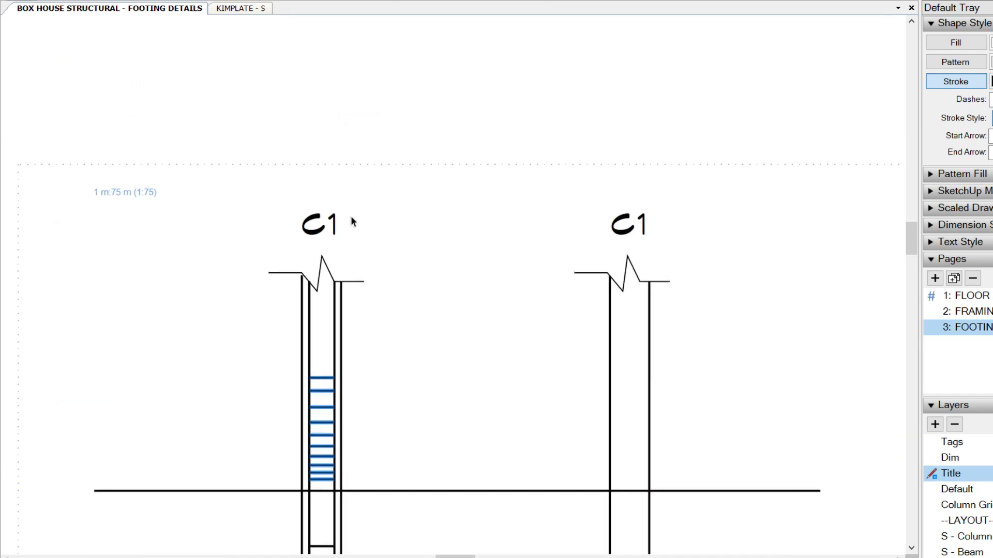
# Move the C1 labels and break lines of the F1 columns up and draw a horizontal beam rectangle beneath them across both columns
pyautogui.moveTo(321, 225); pyautogui.dragTo(333, 88)
pyautogui.moveTo(238, 231); pyautogui.dragTo(784, 333)
pyautogui.moveTo(326, 257); pyautogui.dragTo(330, 131)
pyautogui.press('r')
pyautogui.moveTo(195, 173); pyautogui.dragTo(796, 204)
# Extend the tops of both F1 columns up to the underside of the beam
pyautogui.moveTo(665, 237); pyautogui.dragTo(241, 267)
pyautogui.scroll(-3, 241, 267)
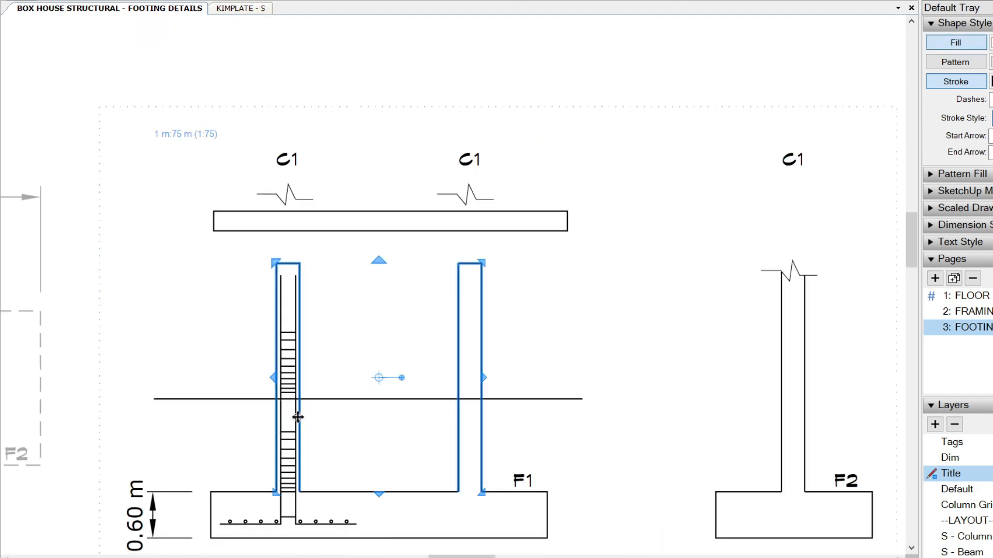
pyautogui.scroll(2, 298, 417)
pyautogui.moveTo(417, 215); pyautogui.dragTo(410, 167)
pyautogui.click(303, 203)
# Copy the upper tie group to just below the beam in the left C1 column and flip it vertically, with the closest spacing uppermost
pyautogui.moveTo(295, 295); pyautogui.dragTo(331, 291, button='middle')
pyautogui.scroll(2, 331, 291)
pyautogui.click(331, 255)
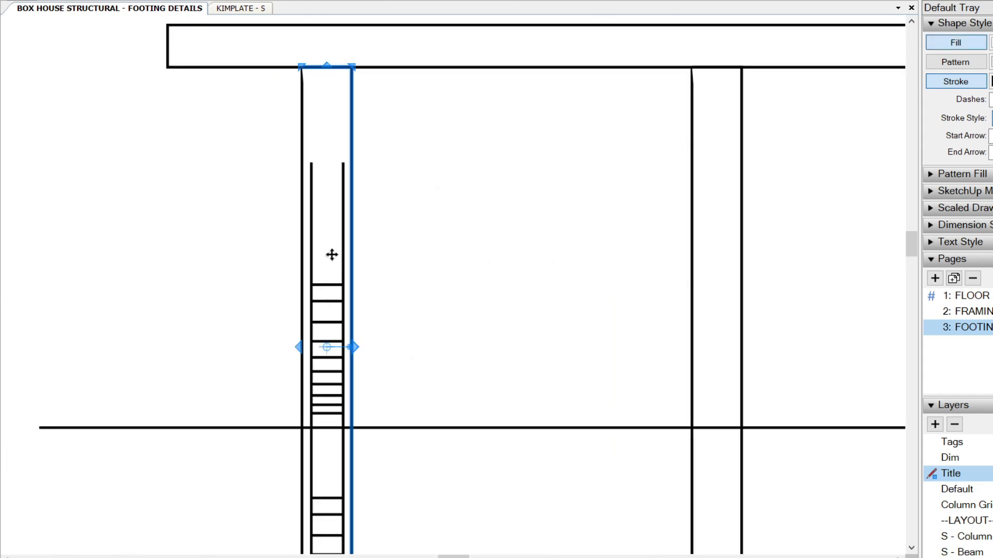
pyautogui.press('Escape')
pyautogui.scroll(1, 331, 266)
pyautogui.moveTo(330, 266); pyautogui.dragTo(326, 470)
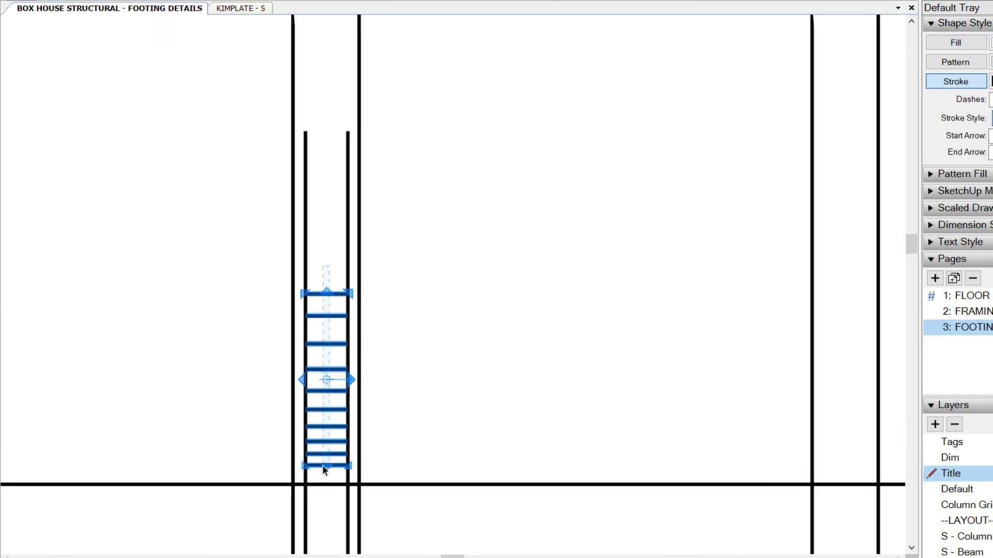
pyautogui.scroll(-1, 326, 470)
pyautogui.moveTo(327, 367); pyautogui.dragTo(288, 418, button='middle')
pyautogui.keyDown('ctrl'); pyautogui.moveTo(291, 397); pyautogui.dragTo(284, 208); pyautogui.keyUp('ctrl')
pyautogui.hotkey('shift', 'v')
pyautogui.scroll(2, 287, 202)
pyautogui.moveTo(287, 202); pyautogui.dragTo(329, 250, button='middle')
pyautogui.moveTo(329, 251); pyautogui.dragTo(328, 231)
# Extend the two vertical bars of the left C1 column up to the underside of the beam
pyautogui.click(328, 381)
pyautogui.click(347, 418)
pyautogui.keyDown('shift'); pyautogui.click(309, 409); pyautogui.keyUp('shift')
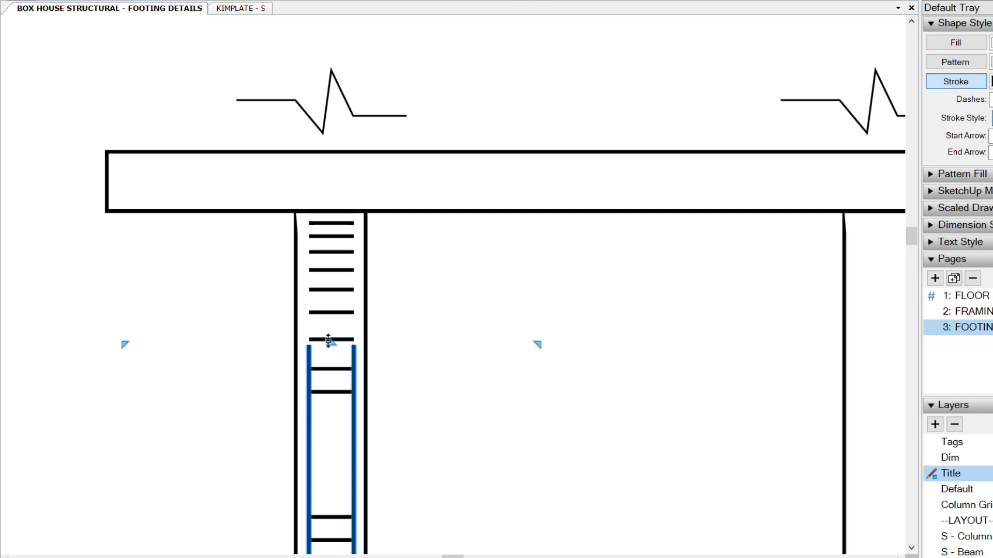
pyautogui.scroll(-2, 326, 344)
pyautogui.moveTo(325, 343); pyautogui.dragTo(317, 222)
pyautogui.scroll(2, 322, 249)
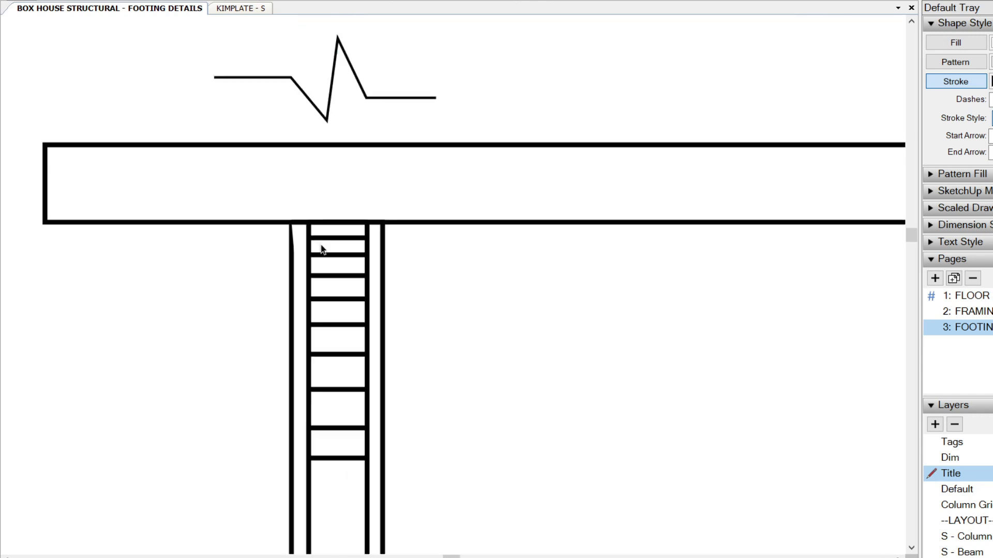
# Copy the four uppermost ties of the left C1 column up into the beam depth
pyautogui.scroll(1, 322, 250)
pyautogui.click(342, 285)
pyautogui.scroll(1, 355, 288)
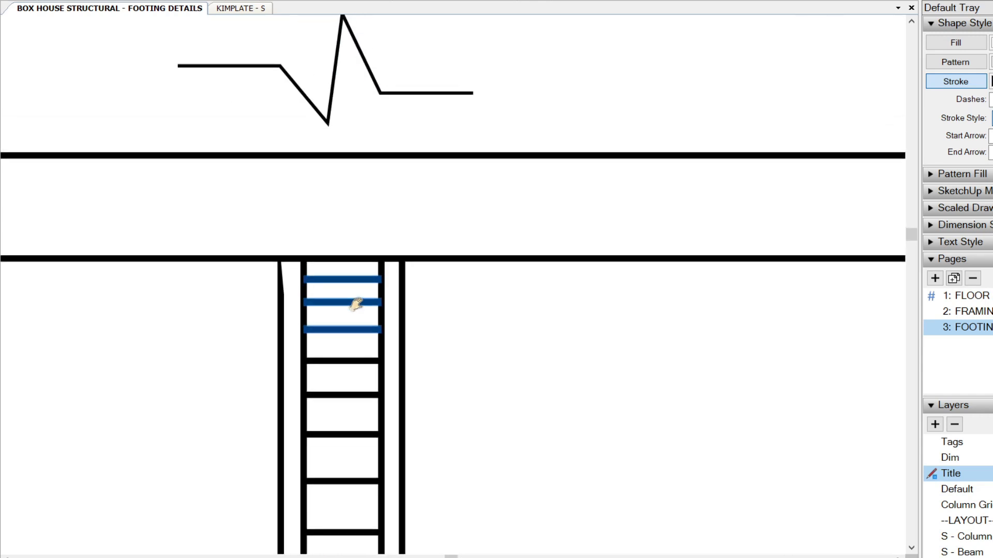
pyautogui.keyDown('shift'); pyautogui.click(347, 387); pyautogui.keyUp('shift')
pyautogui.moveTo(363, 357); pyautogui.dragTo(364, 232)
pyautogui.scroll(-2, 364, 235)
# Extend the left C1 column's two vertical bars through the beam to its upper edge
pyautogui.click(374, 287)
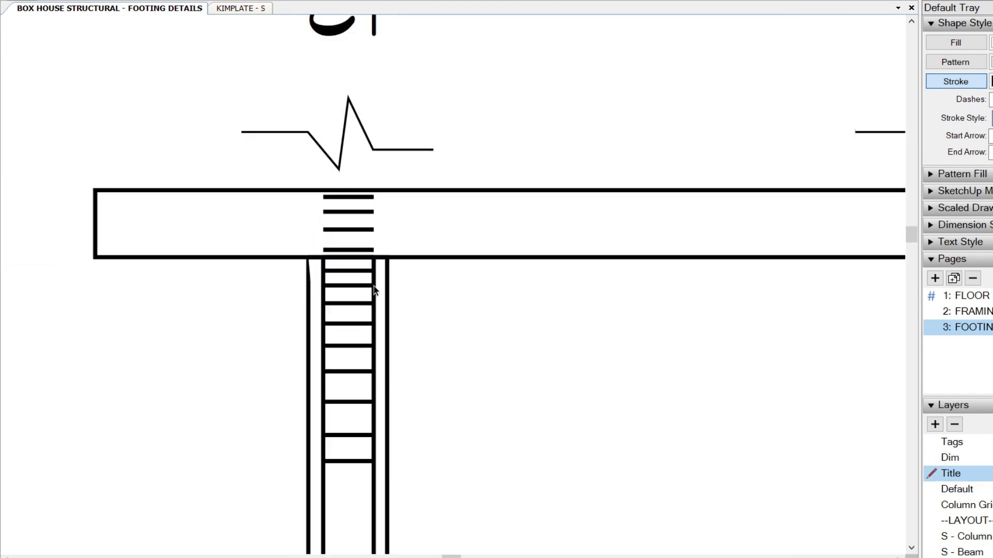
pyautogui.click(374, 479)
pyautogui.keyDown('shift'); pyautogui.click(324, 496); pyautogui.keyUp('shift')
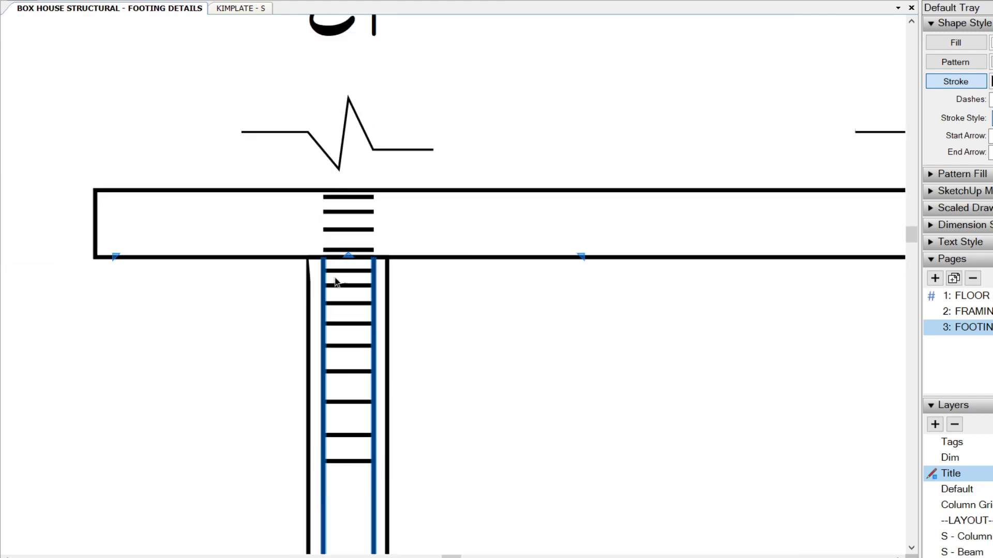
pyautogui.moveTo(351, 254); pyautogui.dragTo(347, 189)
pyautogui.click(373, 166)
# Draw two more ties between the vertical bars in the gap midway up the left C1 column
pyautogui.scroll(-2, 373, 164)
pyautogui.scroll(-2, 383, 242)
pyautogui.scroll(5, 434, 261)
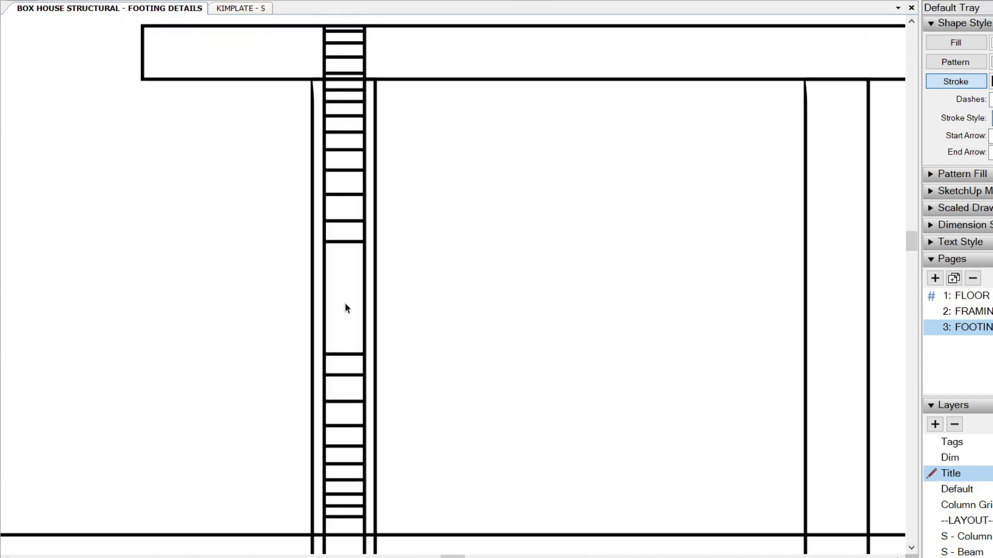
pyautogui.click(322, 264)
pyautogui.doubleClick(375, 264)
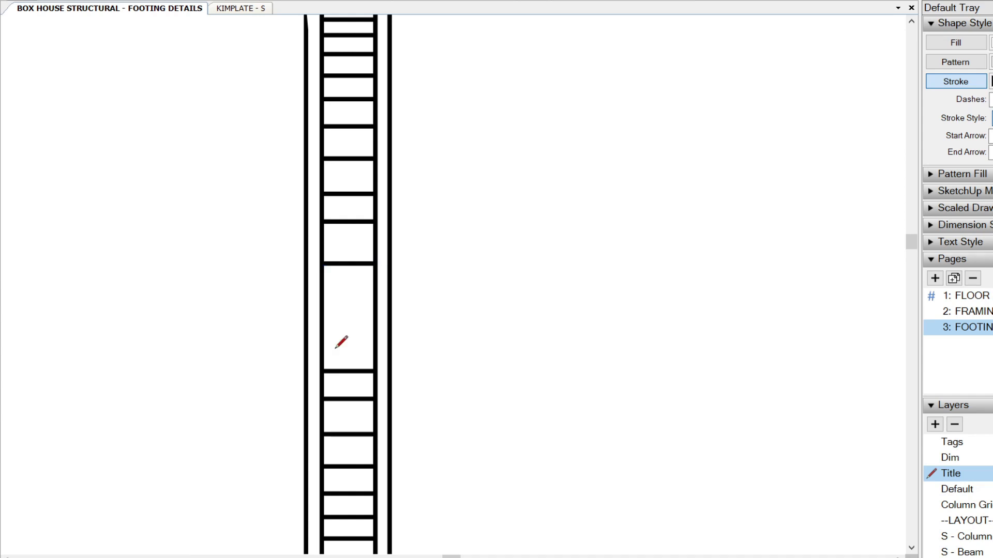
pyautogui.click(321, 330)
pyautogui.click(321, 301)
pyautogui.press('space')
pyautogui.click(376, 302)
pyautogui.scroll(-4, 339, 355)
pyautogui.moveTo(369, 256); pyautogui.dragTo(349, 327, button='middle')
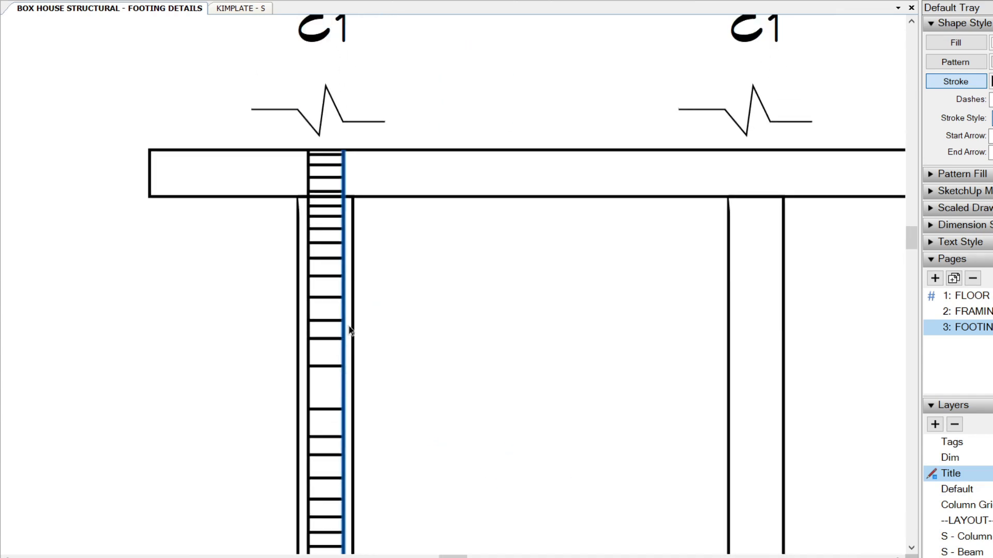
# Try marking the joint between the left C1 column and the beam with a circle, and undo it
pyautogui.scroll(1, 383, 248)
pyautogui.press('c')
pyautogui.click(318, 153)
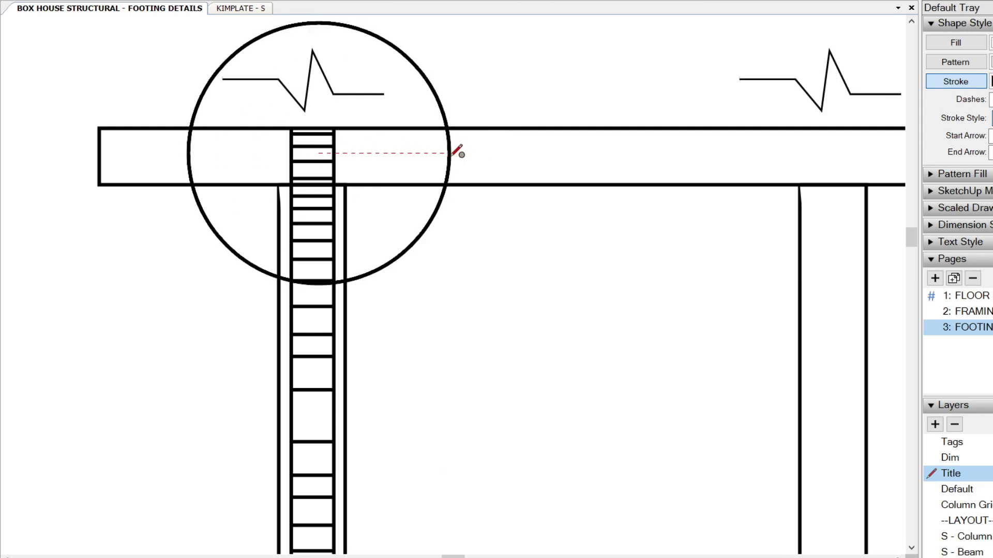
pyautogui.click(413, 152)
pyautogui.press('space')
pyautogui.scroll(-1, 355, 252)
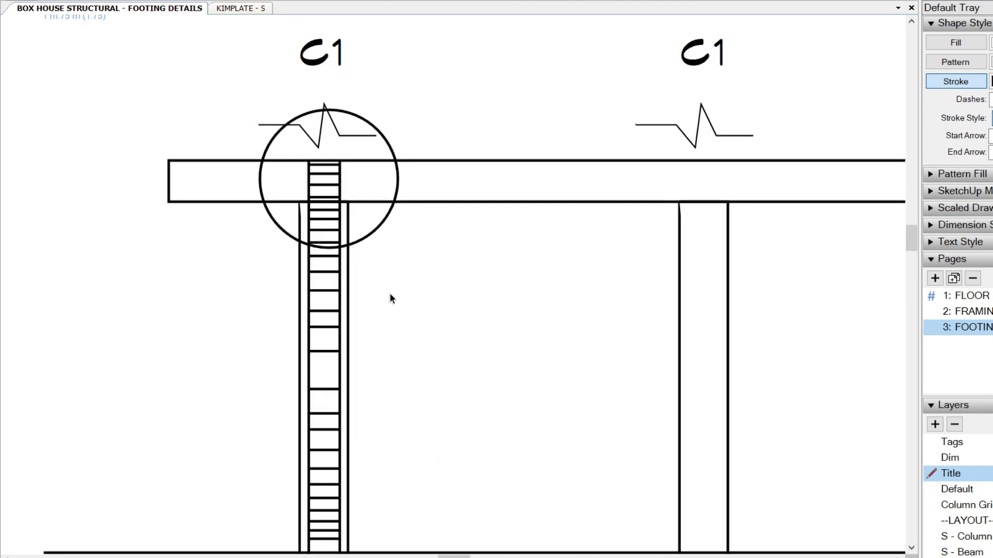
pyautogui.moveTo(375, 201); pyautogui.dragTo(391, 198, button='middle')
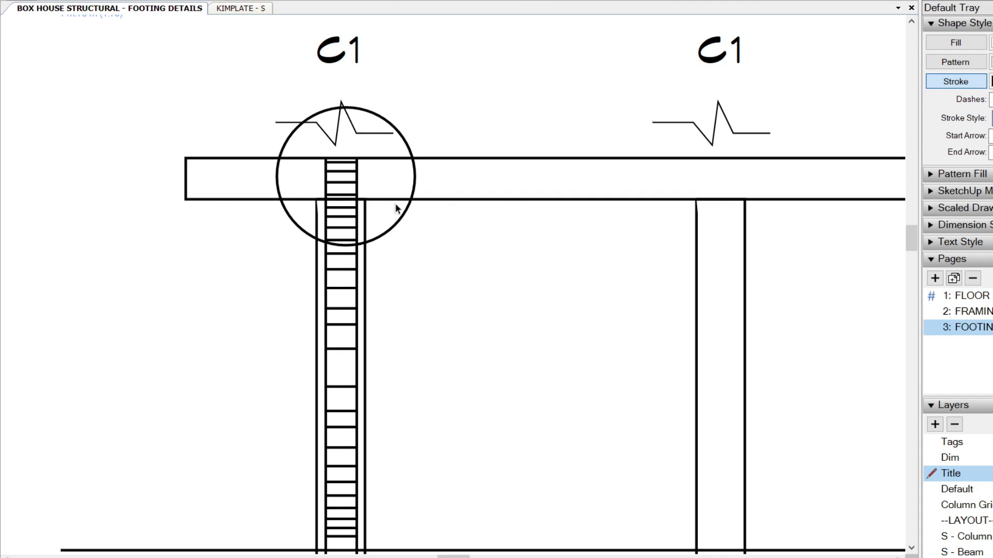
pyautogui.scroll(-2, 395, 209)
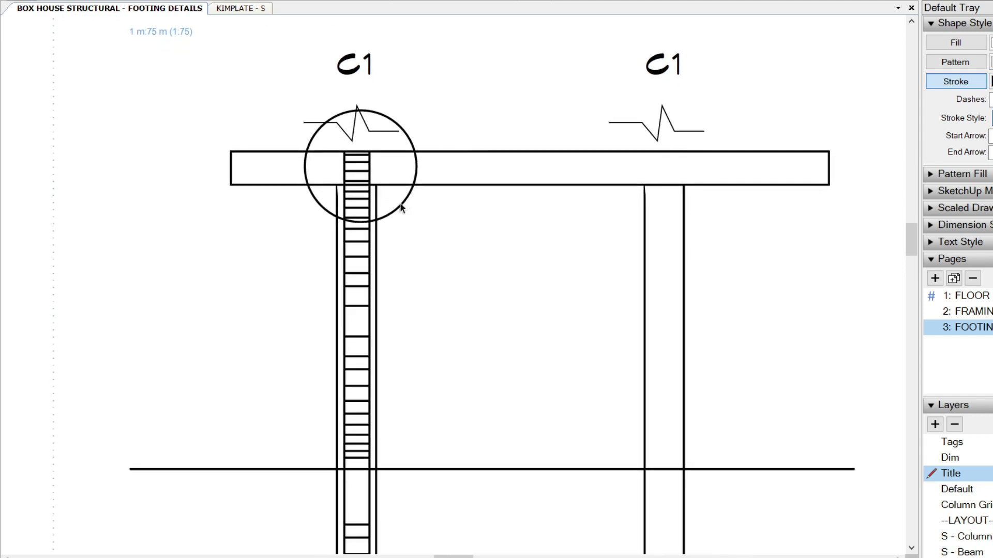
pyautogui.hotkey('ctrl', 'z')
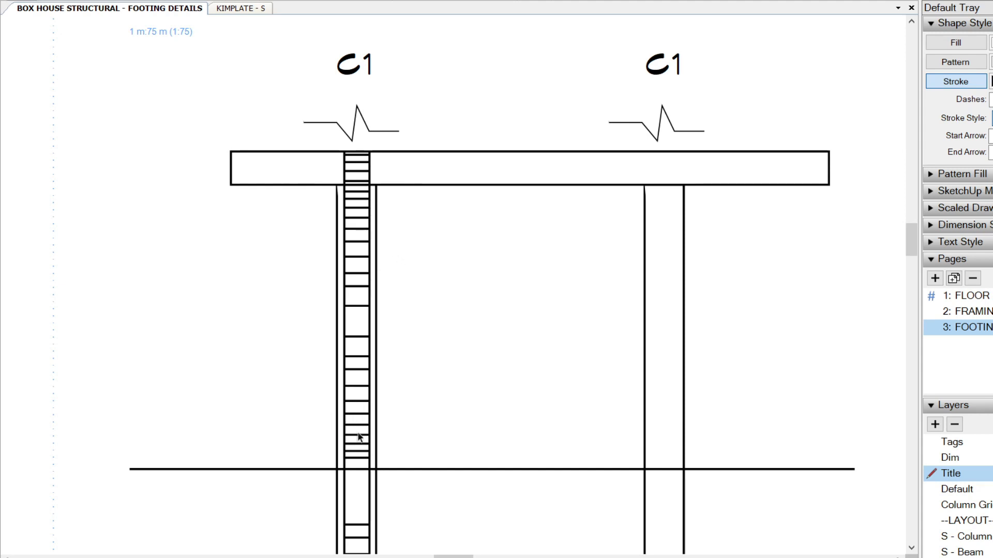
pyautogui.scroll(1, 390, 374)
pyautogui.scroll(2, 375, 339)
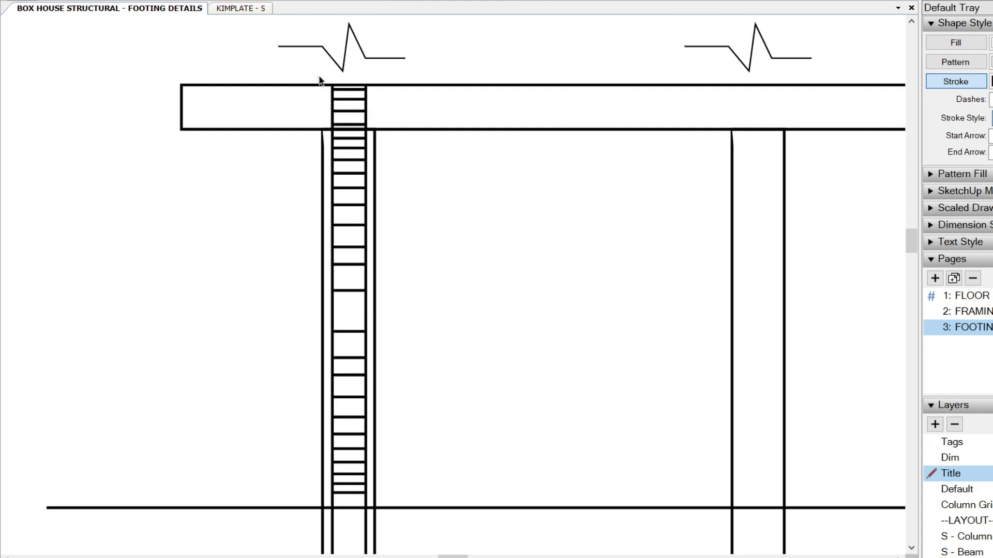
pyautogui.moveTo(307, 67); pyautogui.dragTo(424, 113)
pyautogui.scroll(-2, 423, 113)
pyautogui.moveTo(420, 168); pyautogui.dragTo(380, 224, button='middle')
pyautogui.click(393, 122)
pyautogui.scroll(3, 344, 174)
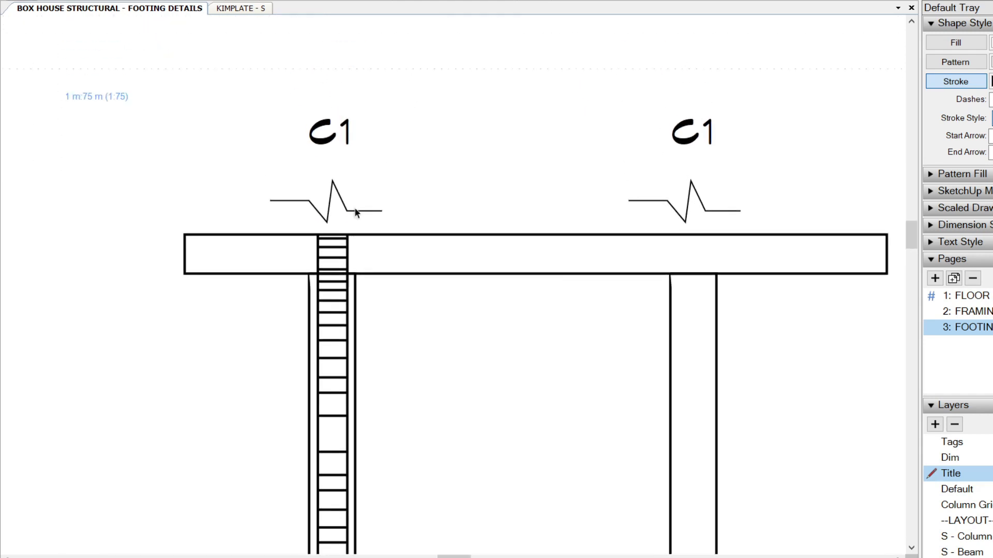
pyautogui.press('l')
pyautogui.click(335, 50)
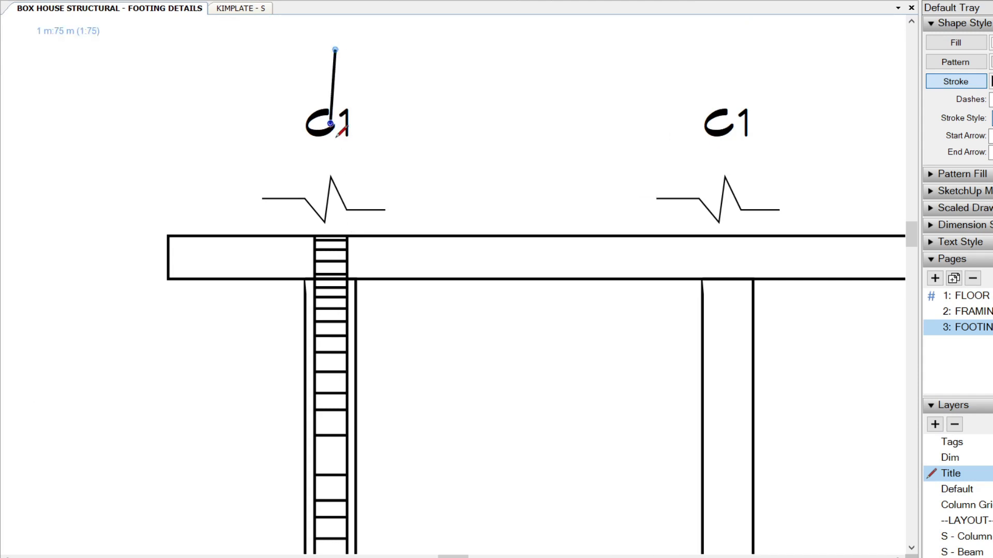
pyautogui.press('space')
# Examine the tie spacing along the left C1 column from the beam down to the F1 footing
pyautogui.scroll(-2, 334, 197)
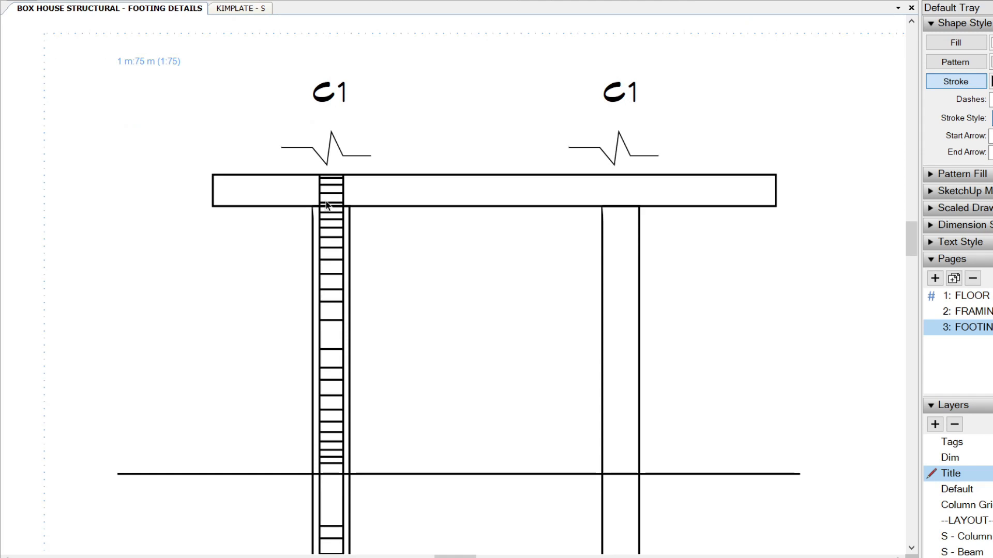
pyautogui.scroll(-2, 326, 205)
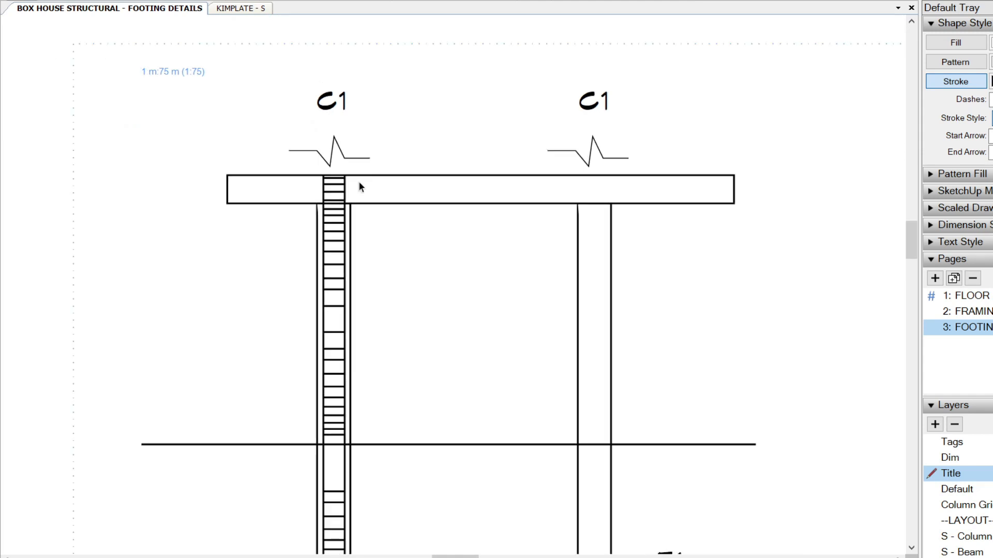
pyautogui.scroll(3, 336, 212)
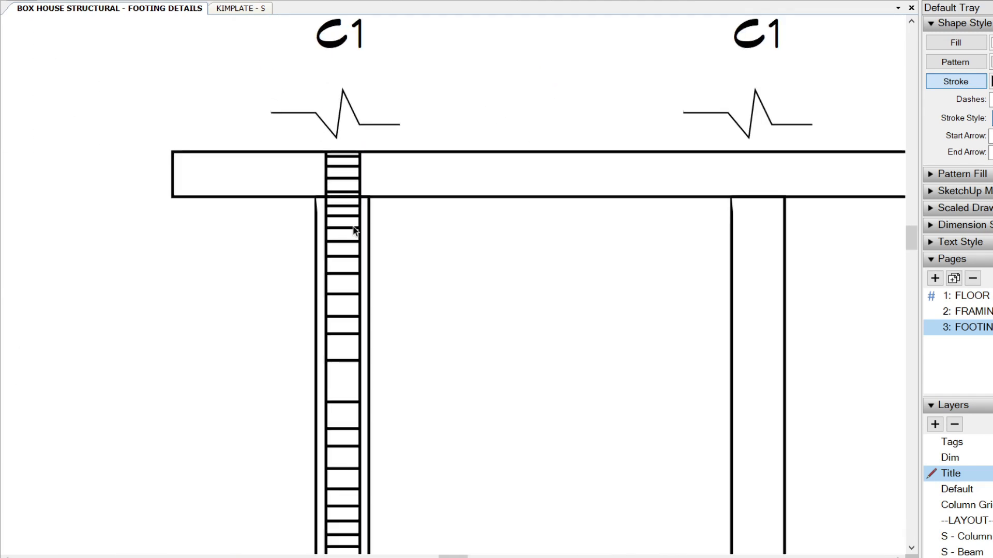
pyautogui.scroll(-3, 355, 231)
pyautogui.scroll(2, 344, 261)
pyautogui.click(352, 249)
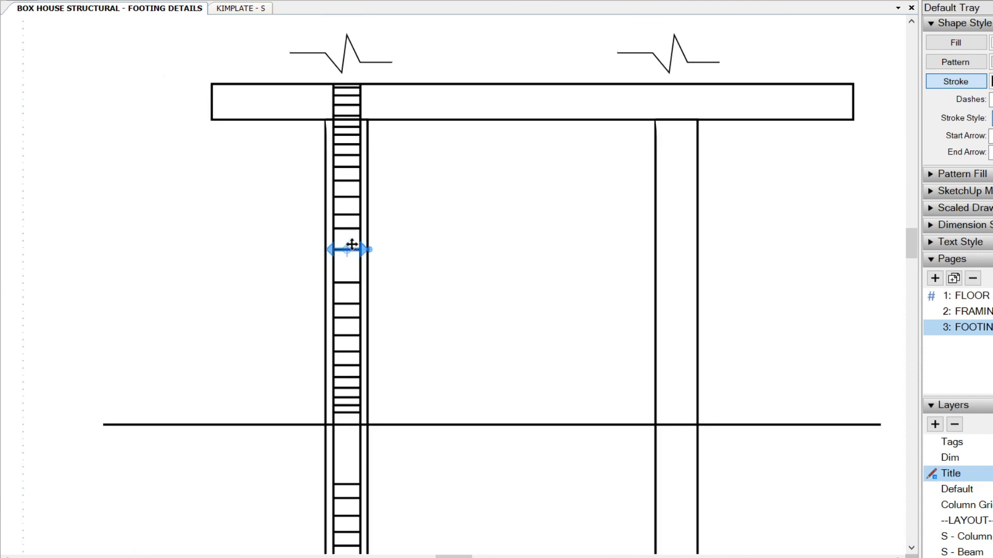
pyautogui.click(351, 239)
pyautogui.scroll(-2, 350, 239)
pyautogui.scroll(2, 351, 250)
pyautogui.click(355, 228)
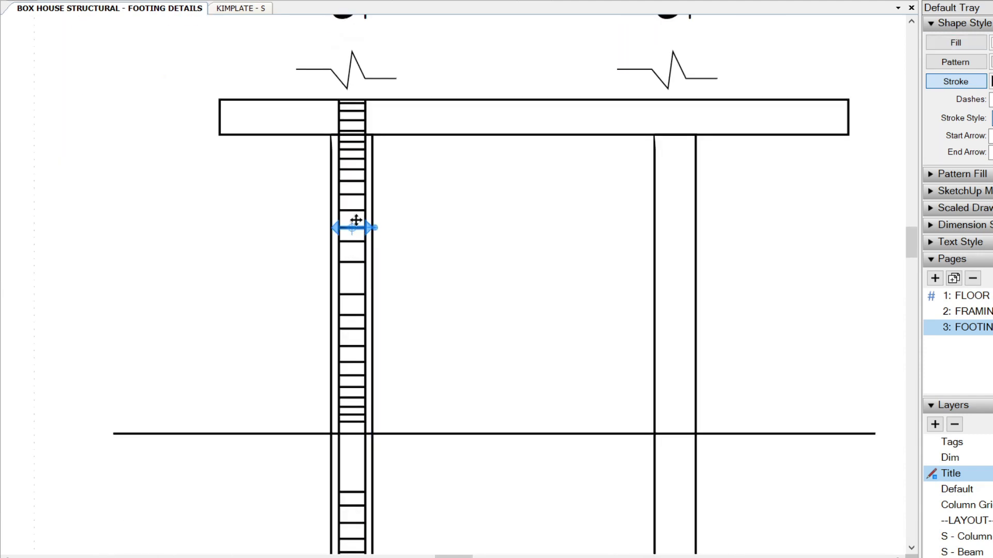
pyautogui.scroll(-2, 356, 221)
pyautogui.moveTo(416, 178); pyautogui.dragTo(346, 290)
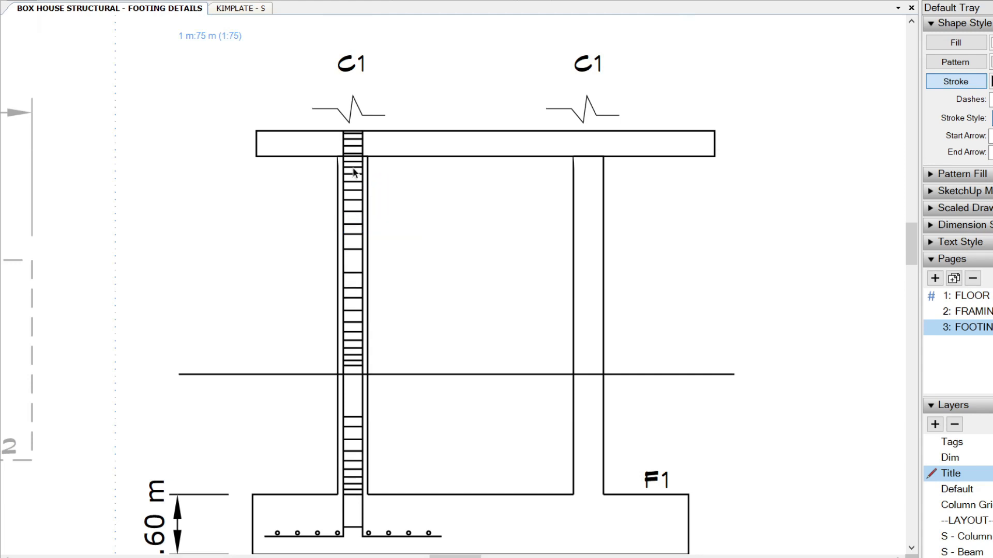
pyautogui.scroll(1, 354, 172)
pyautogui.moveTo(354, 140); pyautogui.dragTo(394, 147)
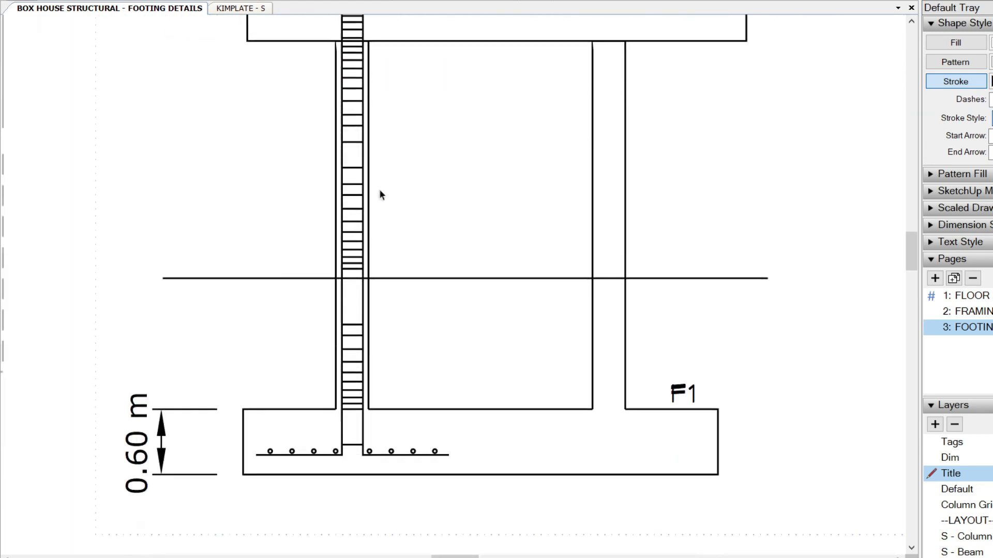
# Draw two more ties between the vertical bars in the gap just below the long horizontal line in the left C1 column
pyautogui.scroll(1, 380, 194)
pyautogui.moveTo(352, 262); pyautogui.dragTo(383, 259)
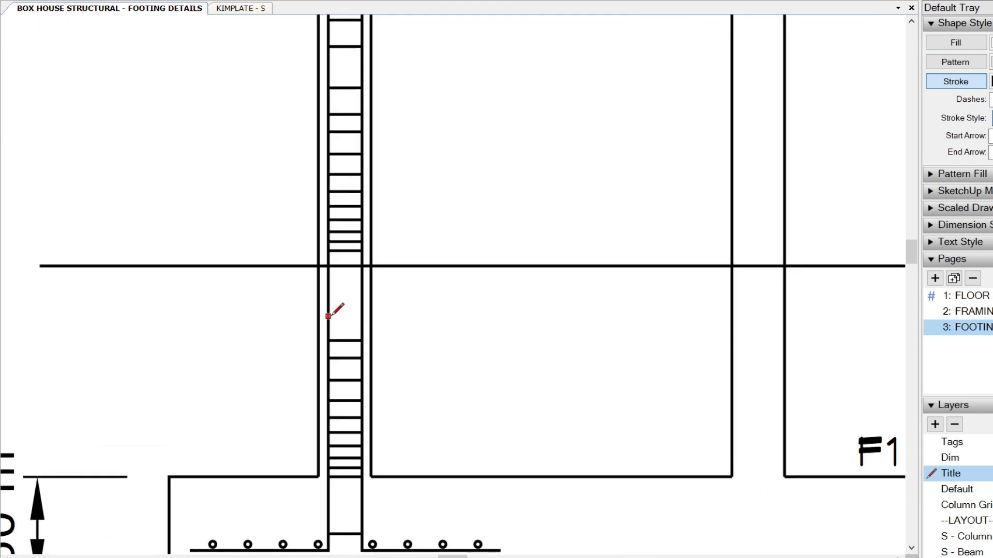
pyautogui.moveTo(328, 316); pyautogui.dragTo(371, 316)
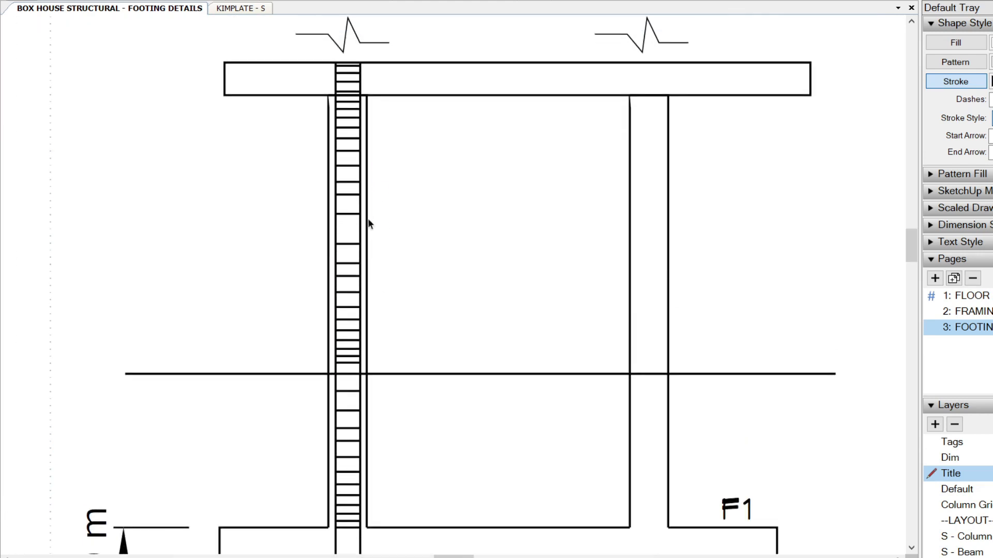
# Draw one more tie between the vertical bars in the wide gap midway up the left C1 column
pyautogui.scroll(3, 368, 221)
pyautogui.scroll(-1, 358, 201)
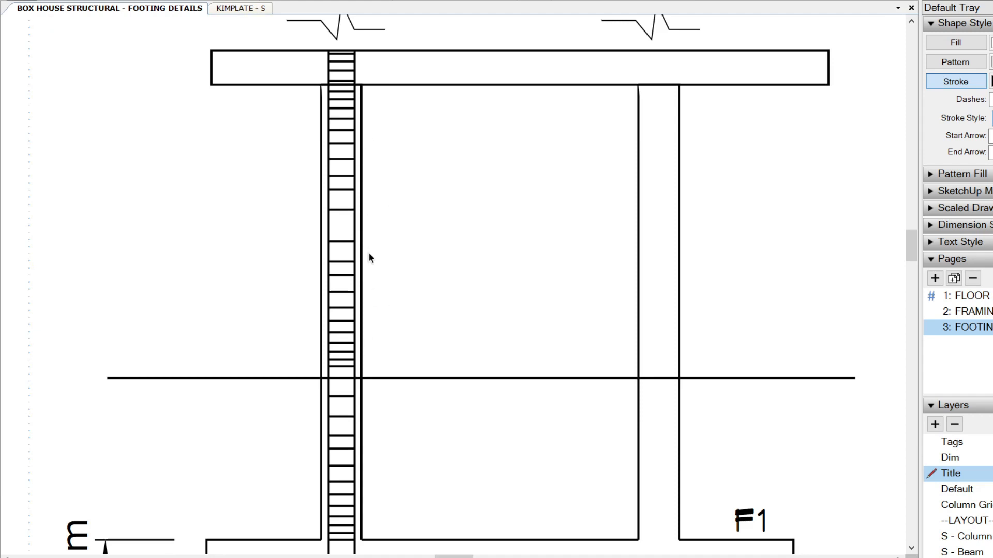
pyautogui.scroll(3, 342, 242)
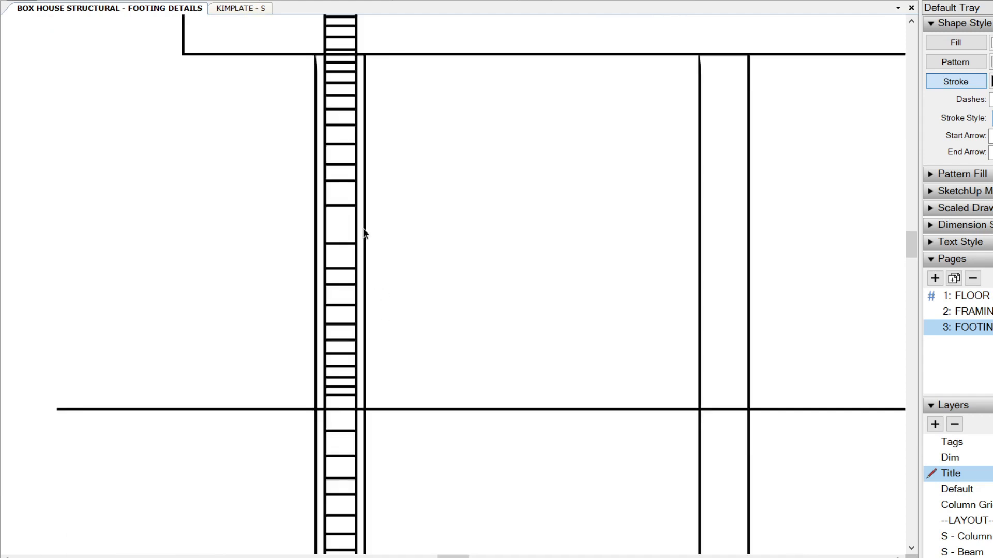
pyautogui.scroll(2, 379, 232)
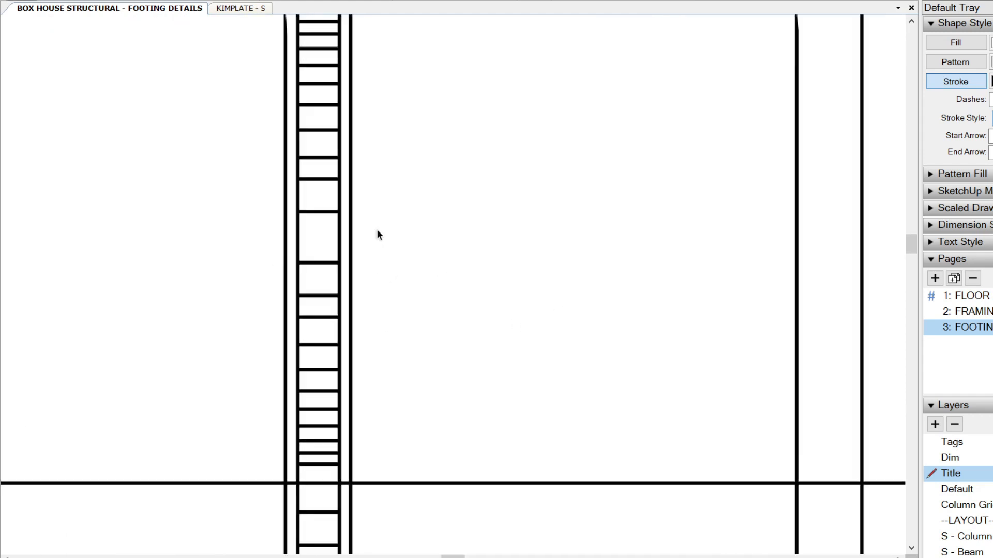
pyautogui.click(297, 233)
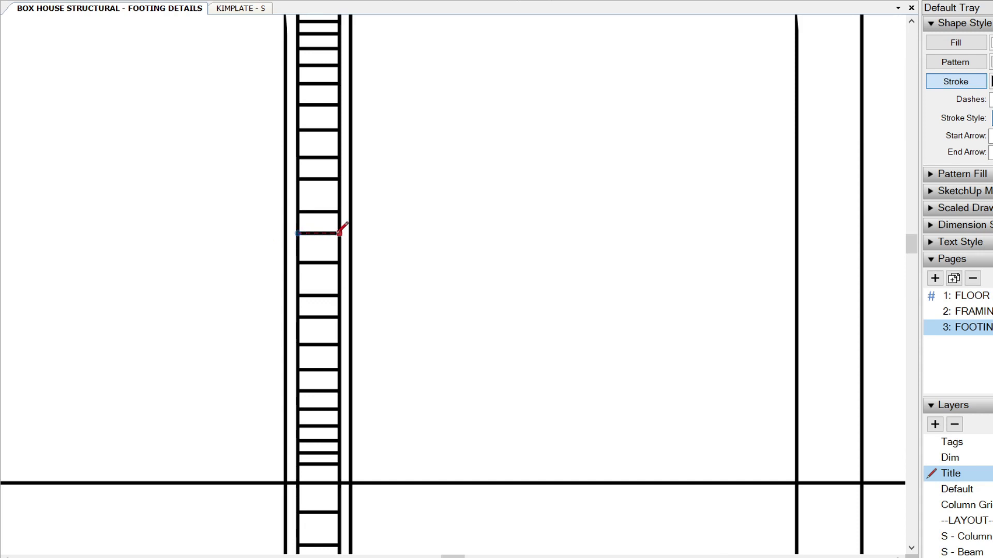
pyautogui.press('space')
# With stroke off and pattern on, outline an irregular soil area outside the left C1 column, between the ground line and the F1 footing
pyautogui.scroll(-10, 275, 299)
pyautogui.moveTo(430, 297); pyautogui.dragTo(463, 290, button='middle')
pyautogui.scroll(2, 270, 369)
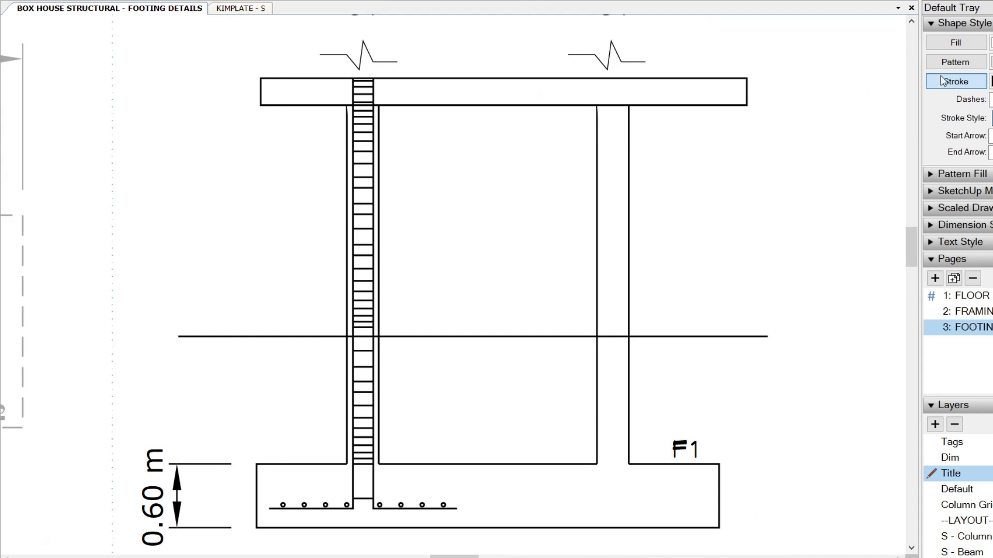
pyautogui.scroll(2, 302, 385)
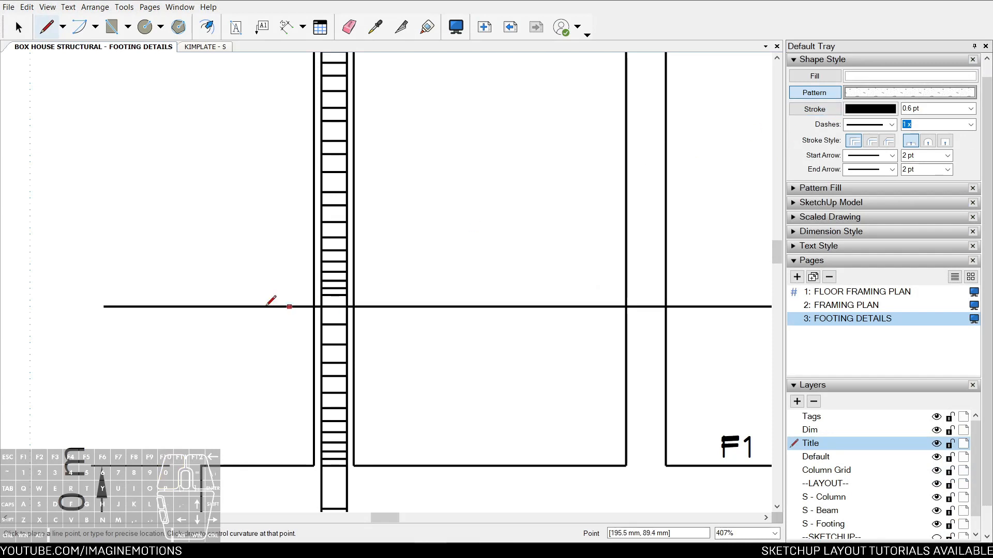
pyautogui.click(314, 307)
pyautogui.click(313, 466)
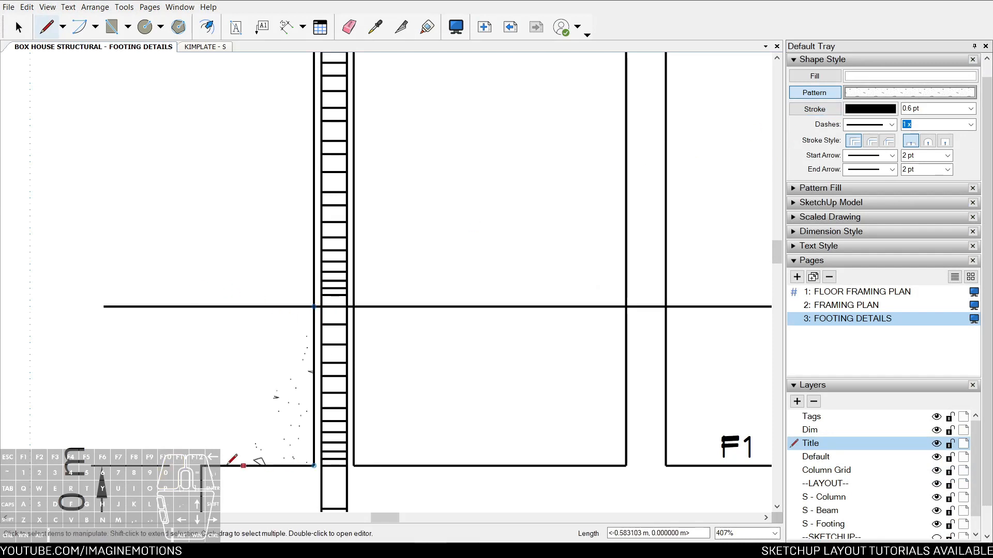
pyautogui.click(142, 400)
pyautogui.click(65, 410)
pyautogui.click(59, 343)
pyautogui.click(80, 320)
pyautogui.click(105, 307)
pyautogui.press('space')
# Change the soil area's pattern fill to Earth Compacted Fill from the Material Symbols collection
pyautogui.click(208, 375)
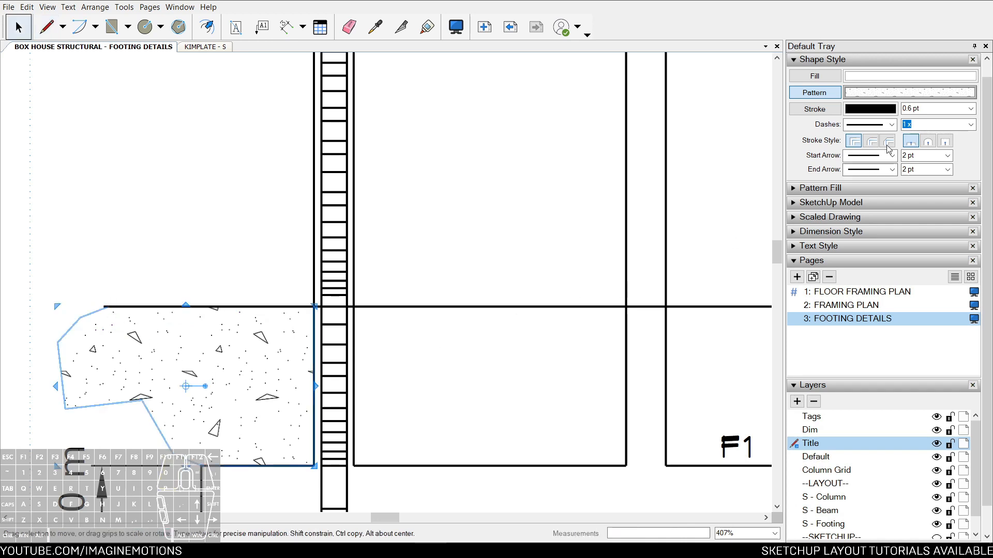
pyautogui.click(902, 93)
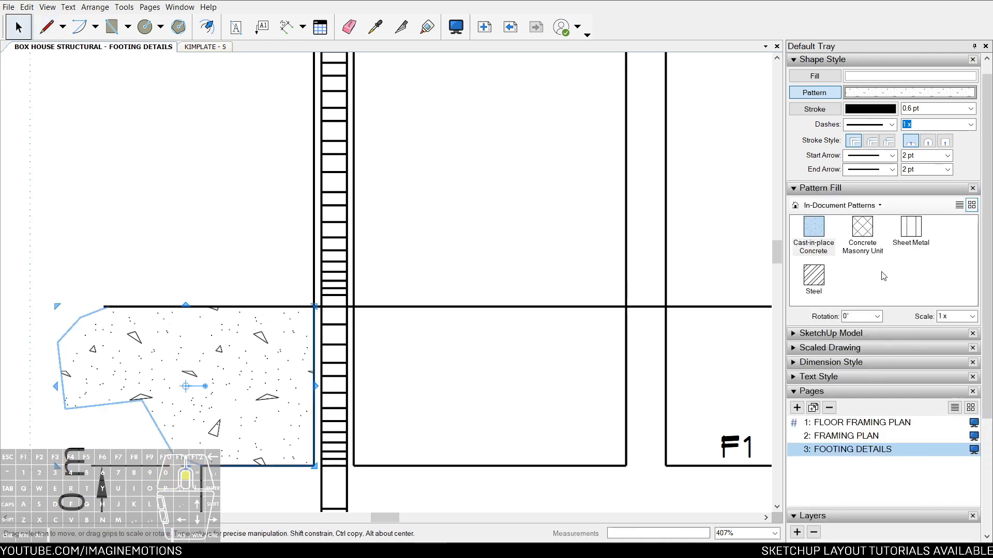
pyautogui.click(843, 205)
pyautogui.click(855, 257)
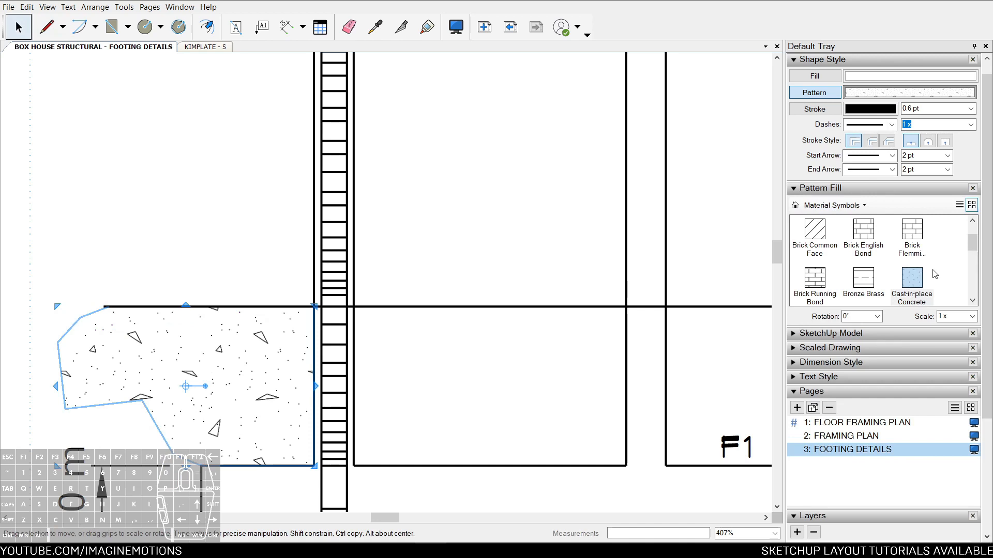
pyautogui.scroll(-2, 935, 274)
pyautogui.click(872, 283)
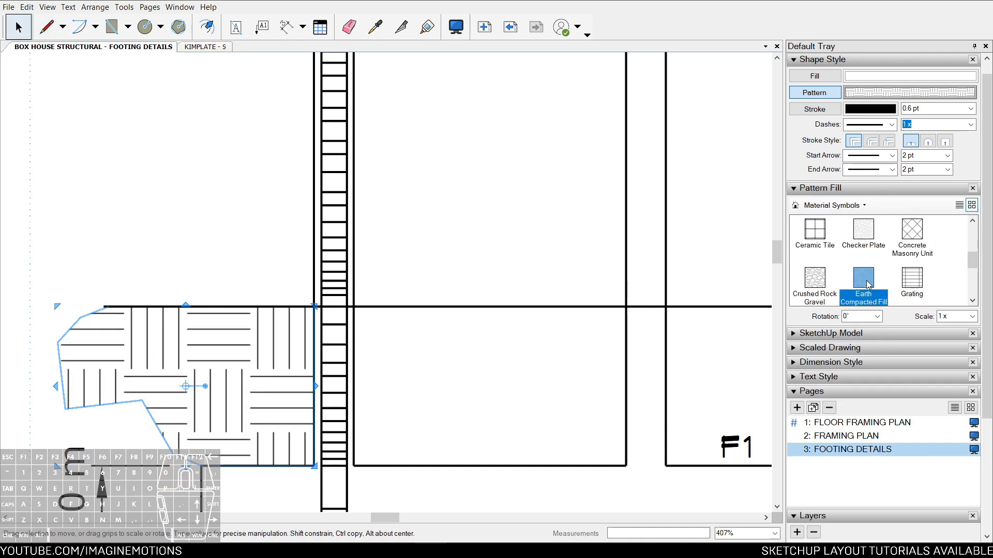
# Draw an irregular gravel bed beneath the F1 footing, rising past its right end, filled with the Crushed Rock Gravel pattern
pyautogui.scroll(-3, 514, 262)
pyautogui.press('l')
pyautogui.click(356, 398)
pyautogui.click(294, 428)
pyautogui.moveTo(448, 478); pyautogui.dragTo(261, 434, button='middle')
pyautogui.click(663, 474)
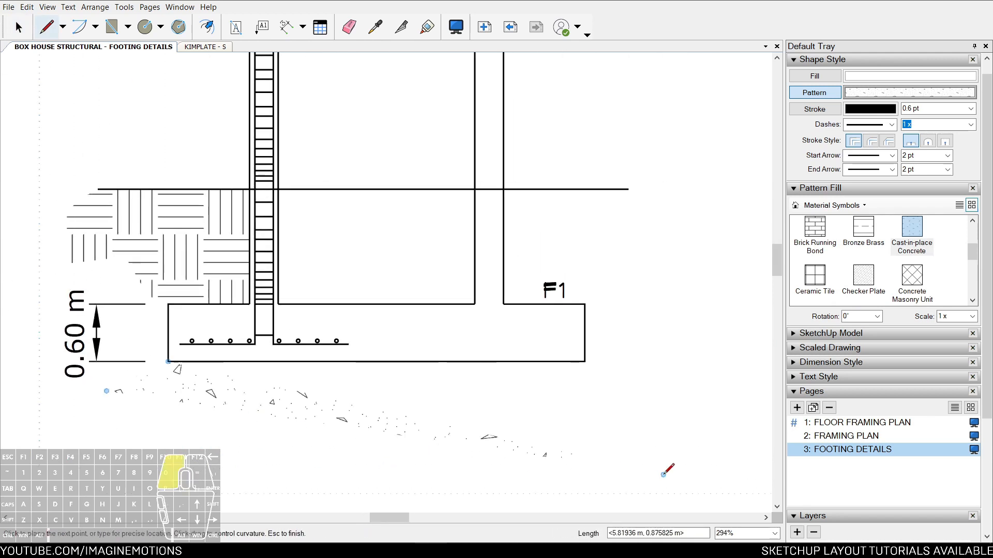
pyautogui.scroll(-1, 915, 262)
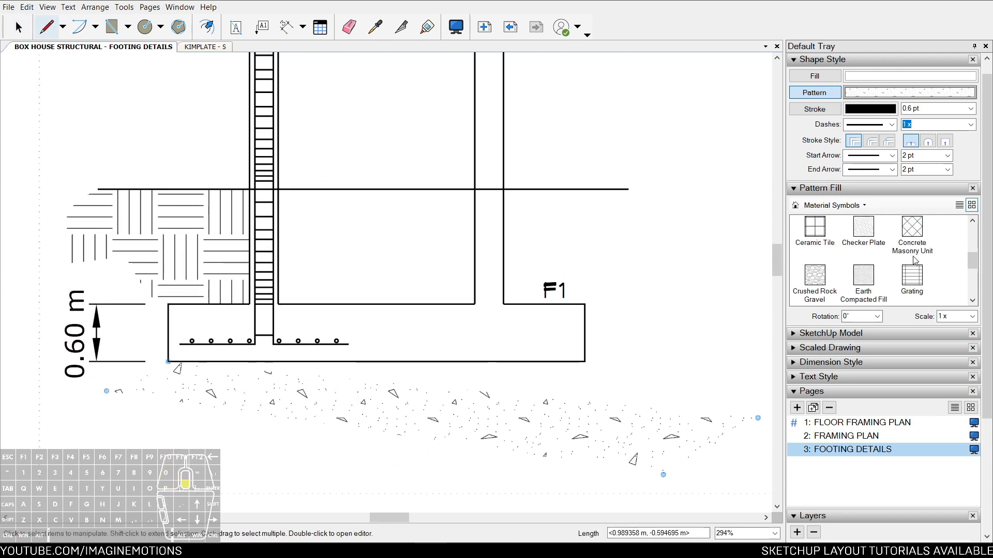
pyautogui.click(814, 276)
pyautogui.click(663, 370)
pyautogui.click(711, 327)
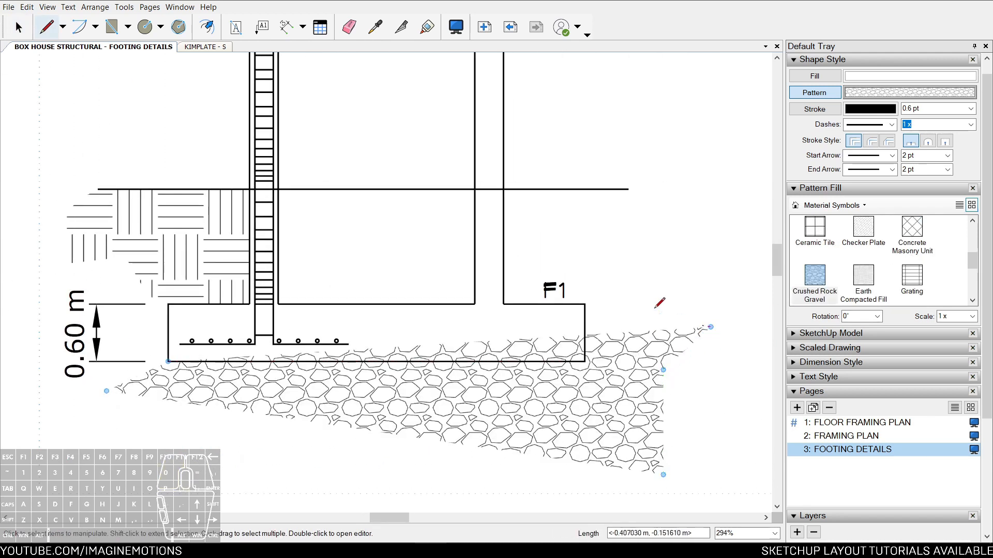
pyautogui.click(642, 305)
pyautogui.click(585, 350)
pyautogui.scroll(-3, 362, 356)
pyautogui.press('space')
pyautogui.scroll(-10, 224, 357)
pyautogui.press('Escape')
# Sample the earth fill style and draw a rectangle about 27 by 16 mm between the two C1 columns, from footing to ground line
pyautogui.scroll(5, 454, 402)
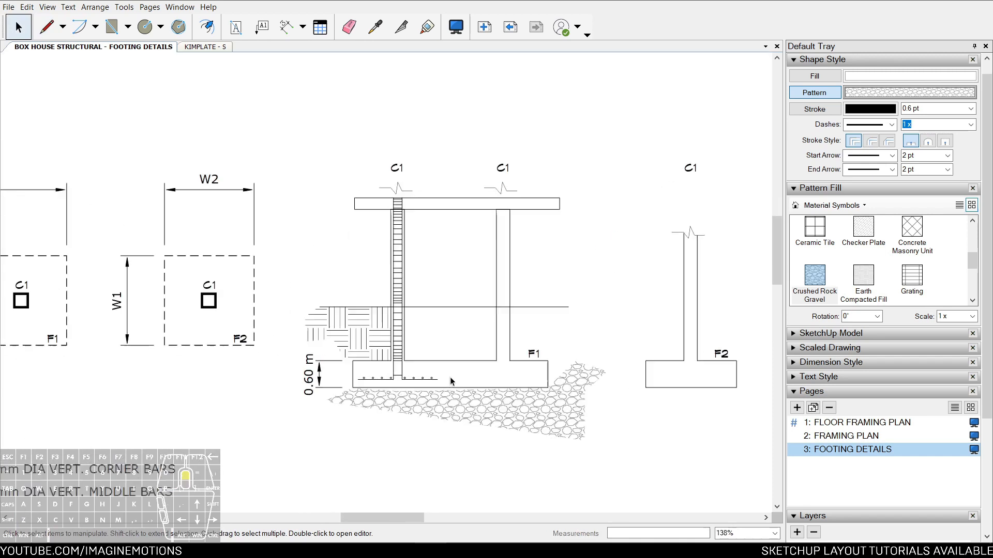
pyautogui.press('i')
pyautogui.click(388, 334)
pyautogui.scroll(2, 393, 341)
pyautogui.press('r')
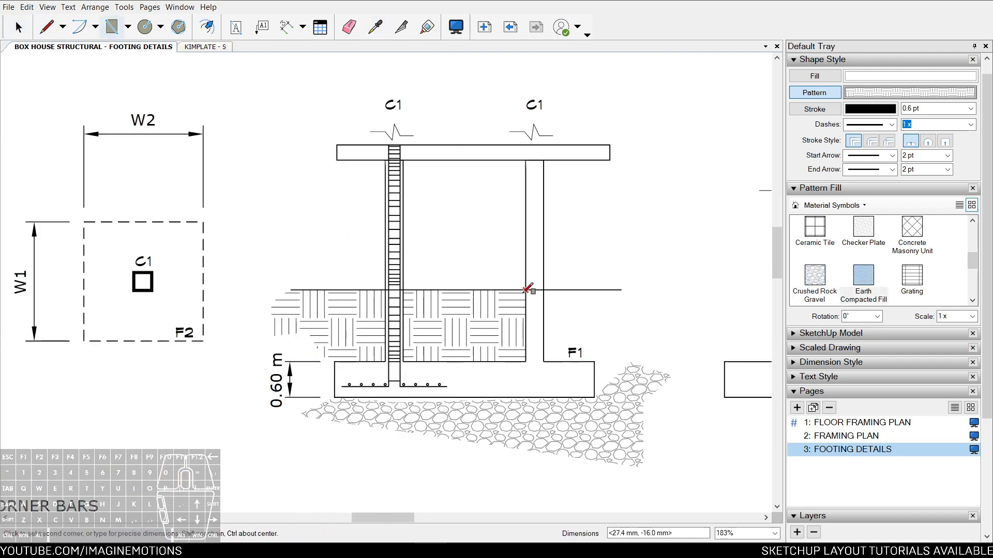
# Outline an irregular earth-filled area outside the right C1 column, between the ground line and the F1 footing
pyautogui.press('l')
pyautogui.click(543, 362)
pyautogui.click(544, 290)
pyautogui.click(643, 314)
pyautogui.click(583, 313)
pyautogui.click(559, 337)
pyautogui.scroll(-5, 569, 335)
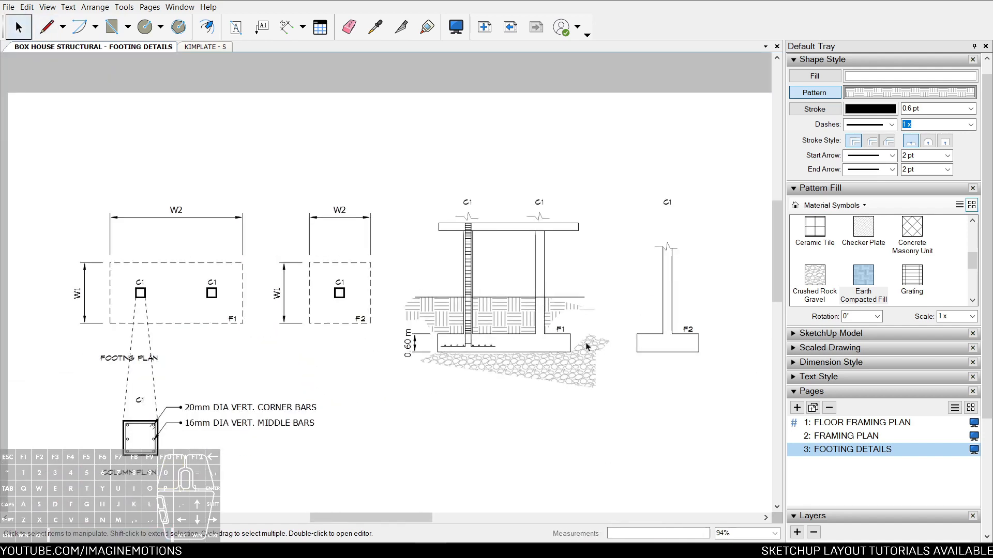
pyautogui.scroll(-2, 579, 336)
pyautogui.press('space')
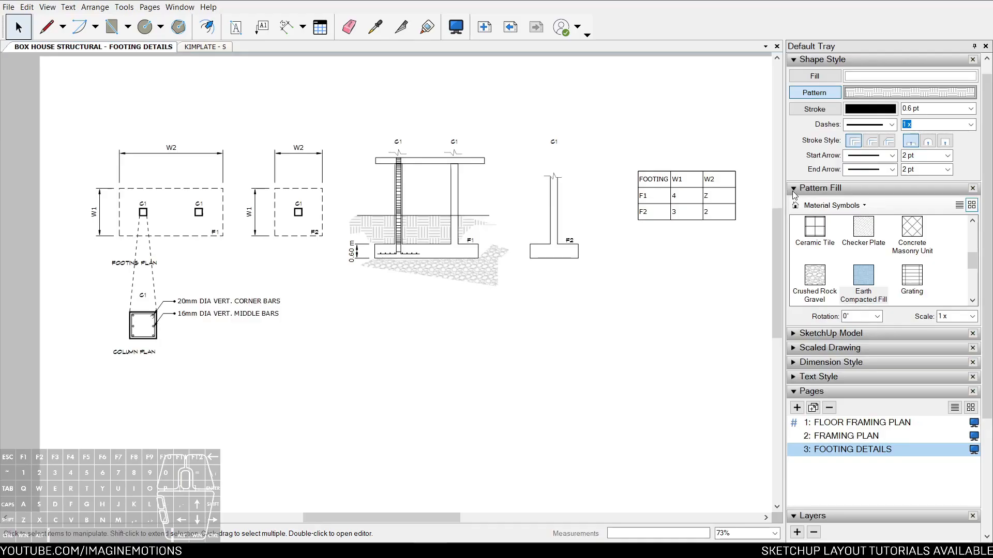
# Collapse the Pattern Fill, Shape Style, Pages and Layers settings and open Scrapbooks at KIMBOOK : Page 10
pyautogui.click(793, 188)
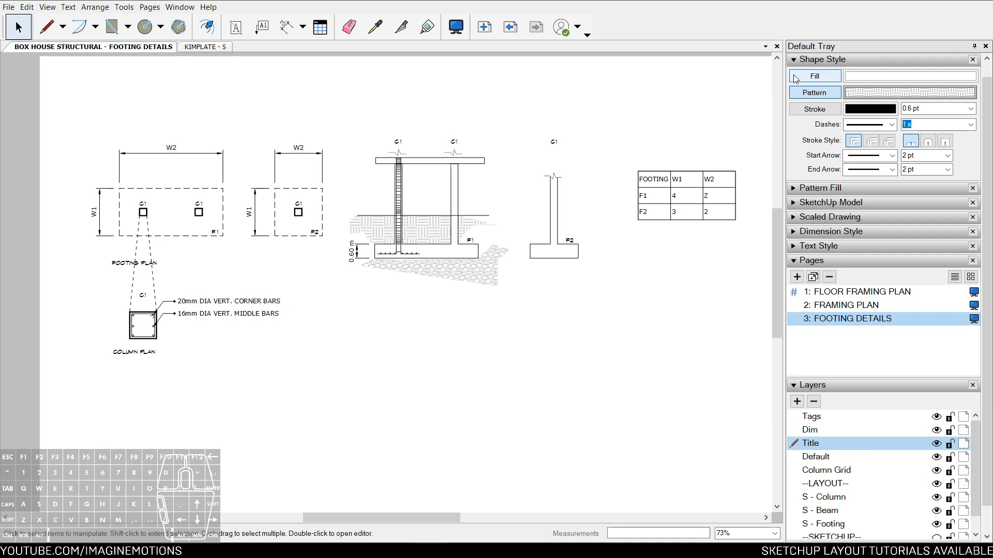
pyautogui.click(793, 60)
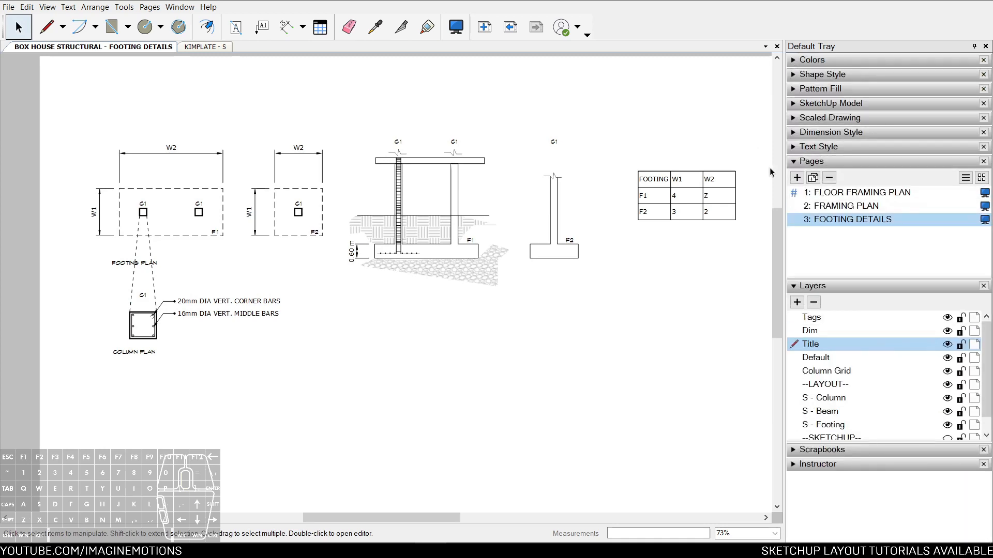
pyautogui.click(799, 163)
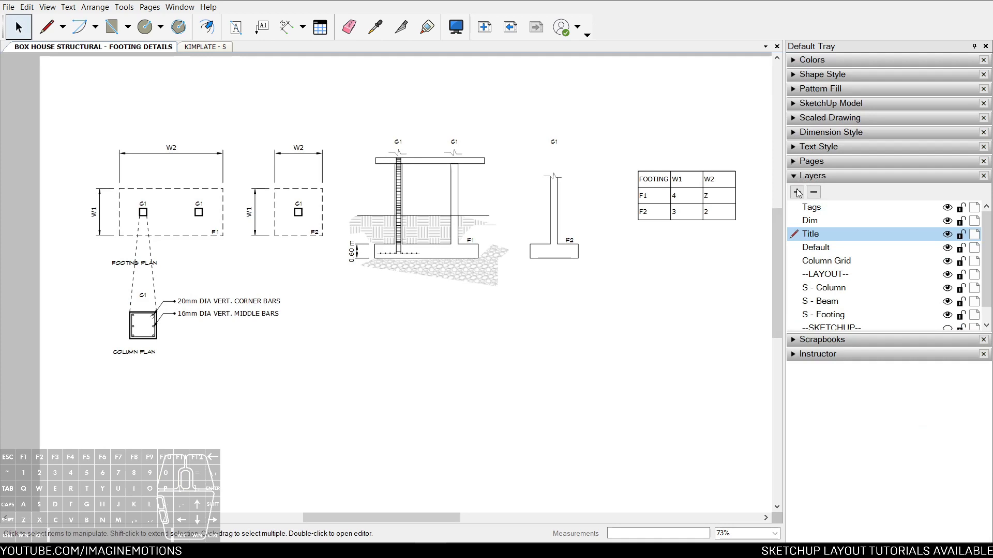
pyautogui.click(794, 340)
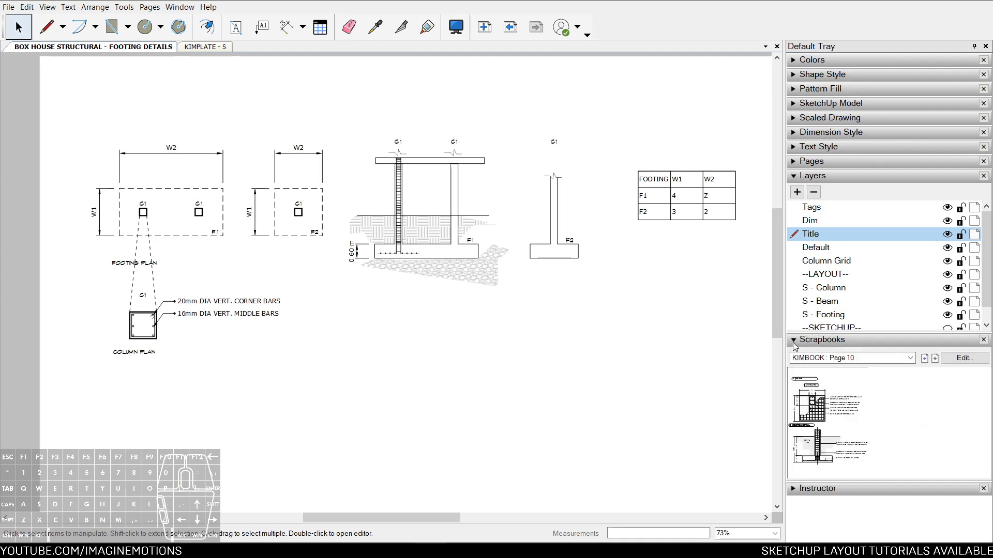
pyautogui.click(794, 177)
# Place the plan and section detail from the KIMBOOK : Page 10 scrapbook in the empty area below the F1 footing section
pyautogui.scroll(-1, 685, 262)
pyautogui.moveTo(685, 262); pyautogui.dragTo(731, 250, button='middle')
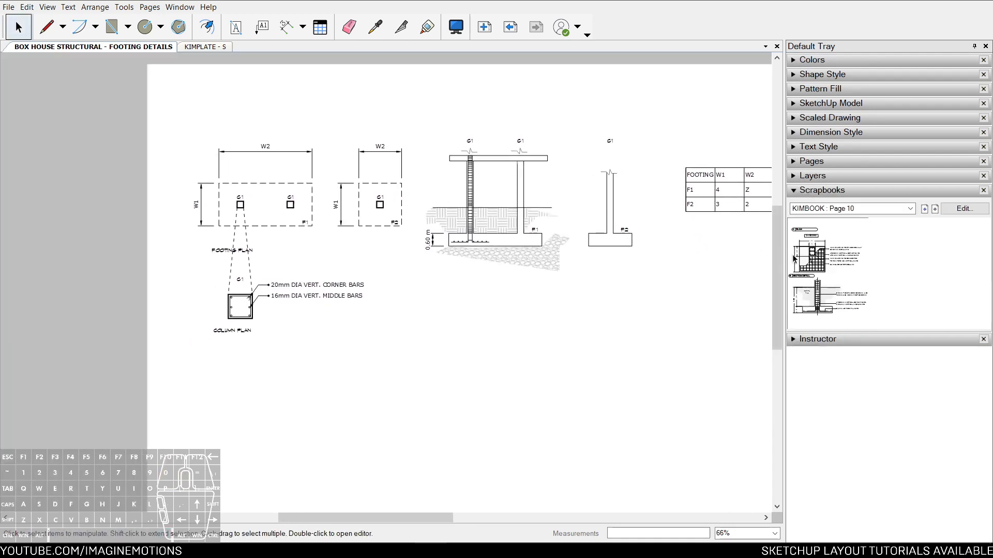
pyautogui.click(390, 380)
pyautogui.scroll(-3, 390, 380)
pyautogui.moveTo(452, 283); pyautogui.dragTo(490, 297)
pyautogui.press('Escape')
# Examine the FL, CL, CW and FW dimension labels on the inserted plan detail
pyautogui.scroll(8, 465, 269)
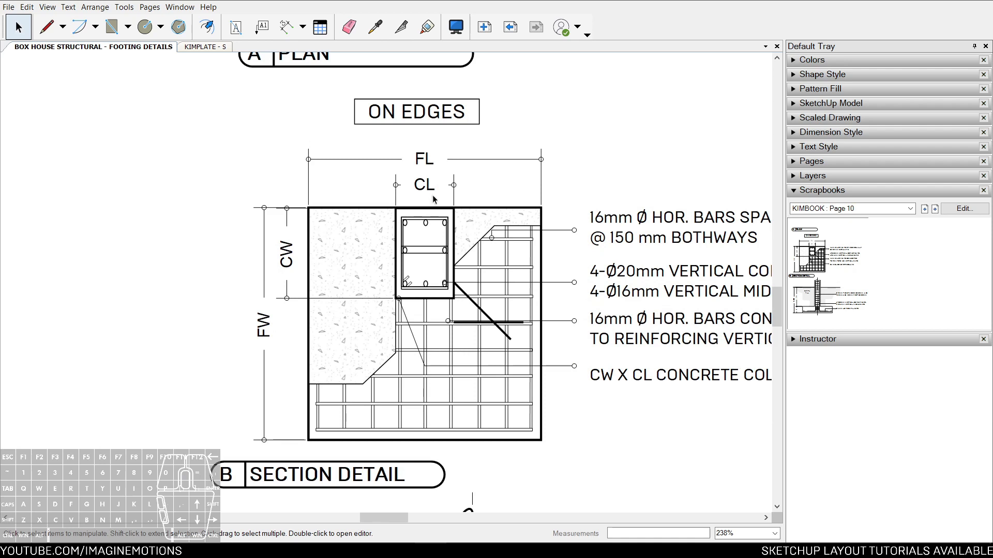
pyautogui.scroll(1, 433, 199)
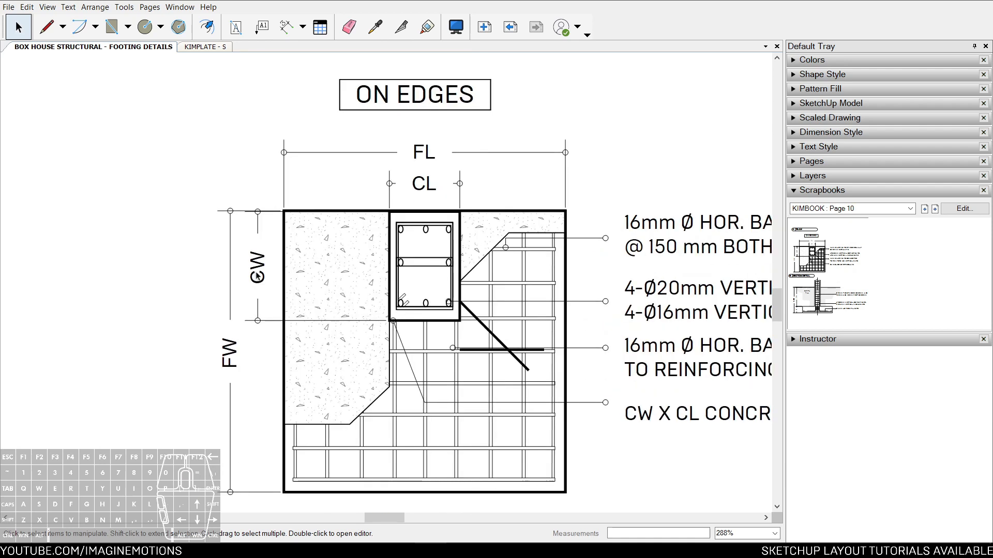
pyautogui.click(429, 187)
pyautogui.scroll(-3, 257, 270)
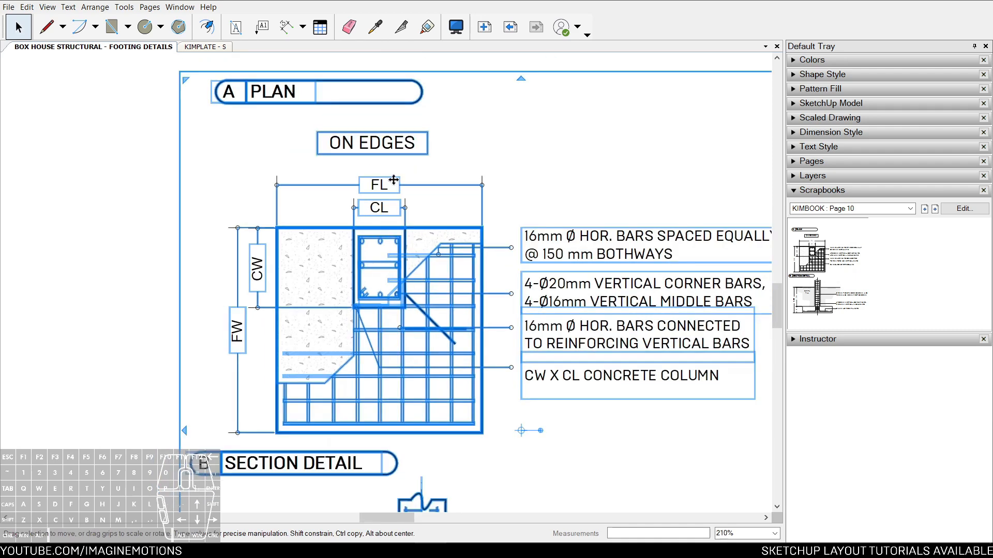
pyautogui.scroll(3, 379, 184)
pyautogui.scroll(-4, 209, 348)
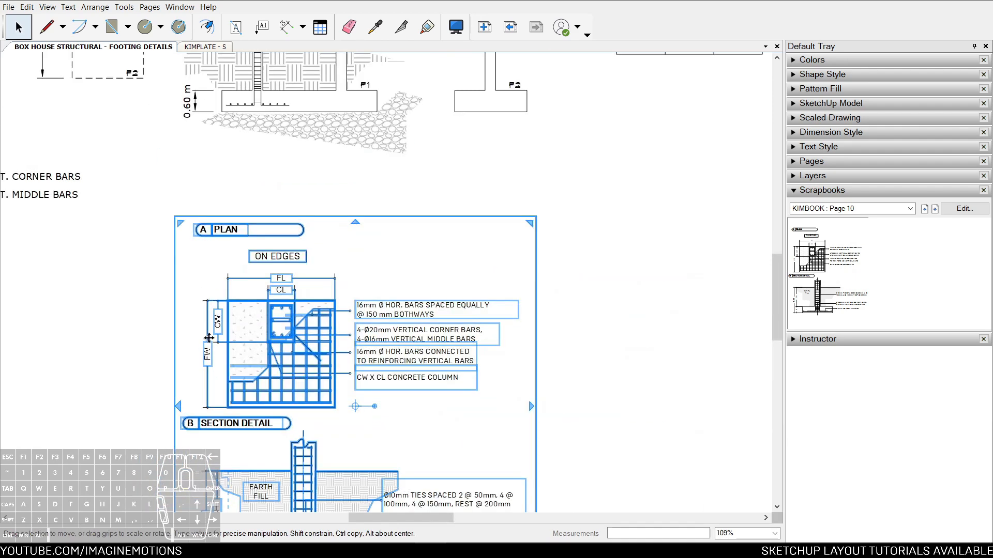
# Copy the footing schedule table to the empty space beside the inserted plan detail
pyautogui.moveTo(210, 334); pyautogui.dragTo(238, 252, button='middle')
pyautogui.click(405, 243)
pyautogui.scroll(-1, 405, 245)
pyautogui.moveTo(397, 240); pyautogui.dragTo(323, 419, button='middle')
pyautogui.click(599, 147)
pyautogui.keyDown('ctrl'); pyautogui.moveTo(575, 121); pyautogui.dragTo(492, 389); pyautogui.keyUp('ctrl')
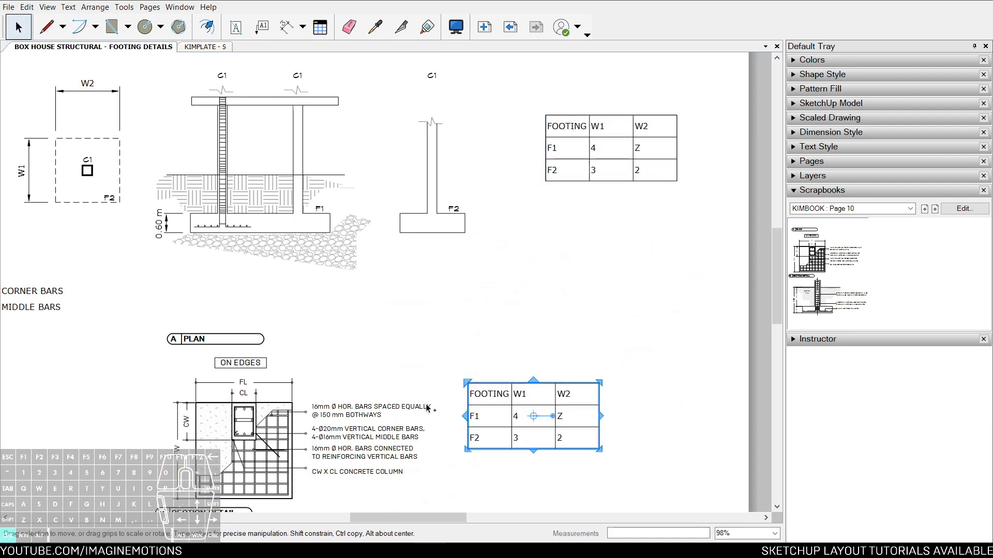
pyautogui.moveTo(492, 389); pyautogui.dragTo(545, 266, button='middle')
pyautogui.scroll(3, 332, 326)
pyautogui.moveTo(332, 326); pyautogui.dragTo(336, 251)
pyautogui.moveTo(485, 258); pyautogui.dragTo(381, 283, button='middle')
pyautogui.doubleClick(617, 251)
pyautogui.scroll(-3, 723, 249)
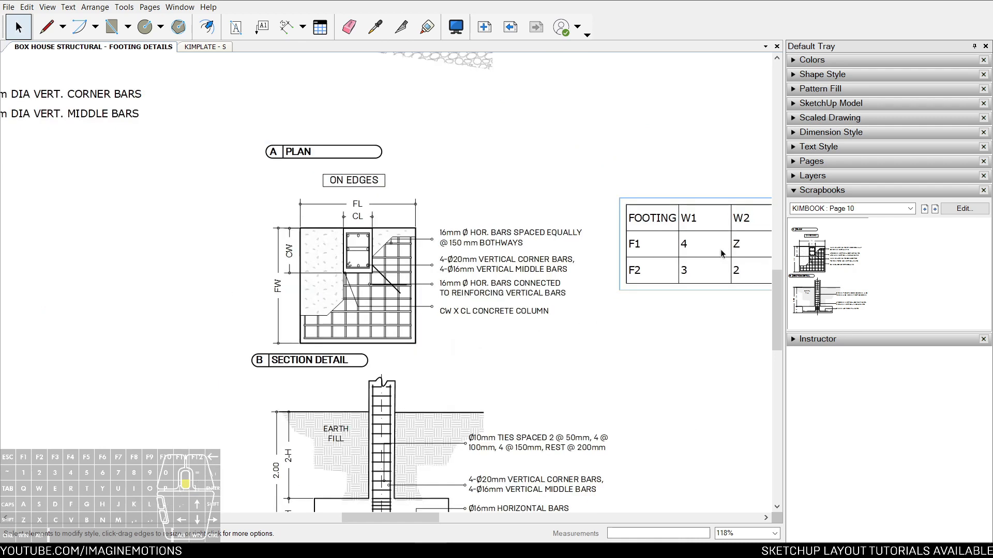
pyautogui.scroll(2, 723, 253)
pyautogui.press('Escape')
pyautogui.click(669, 263)
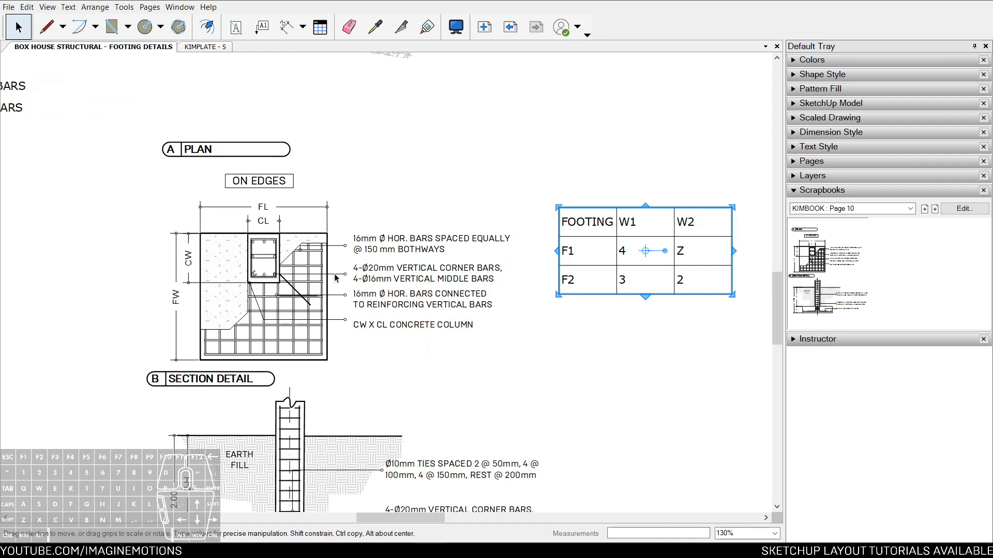
# Open the inserted detail group and examine the horizontal and vertical bar notes beside its plan
pyautogui.scroll(2, 423, 280)
pyautogui.click(413, 282)
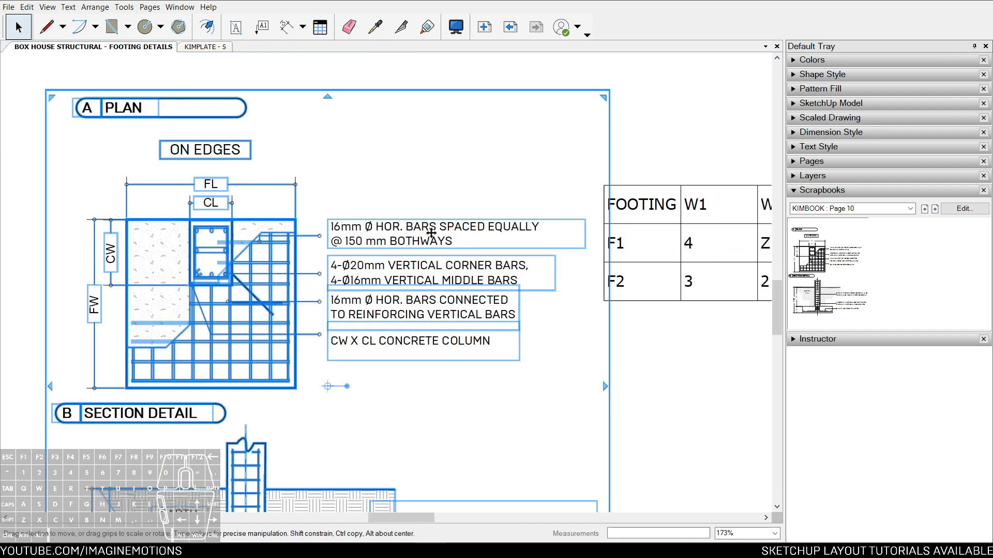
pyautogui.scroll(2, 410, 238)
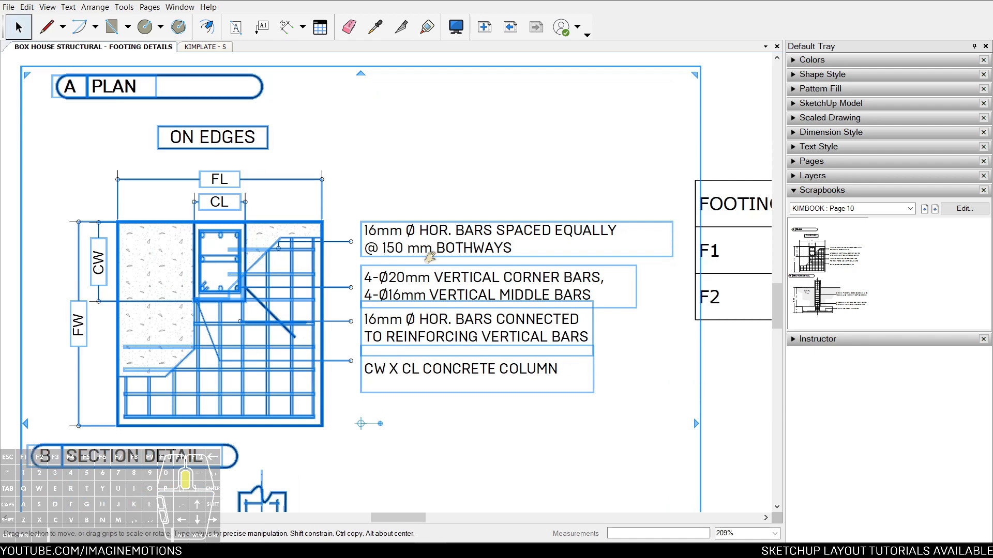
pyautogui.scroll(2, 431, 257)
pyautogui.click(474, 259)
pyautogui.moveTo(473, 258); pyautogui.dragTo(552, 235, button='middle')
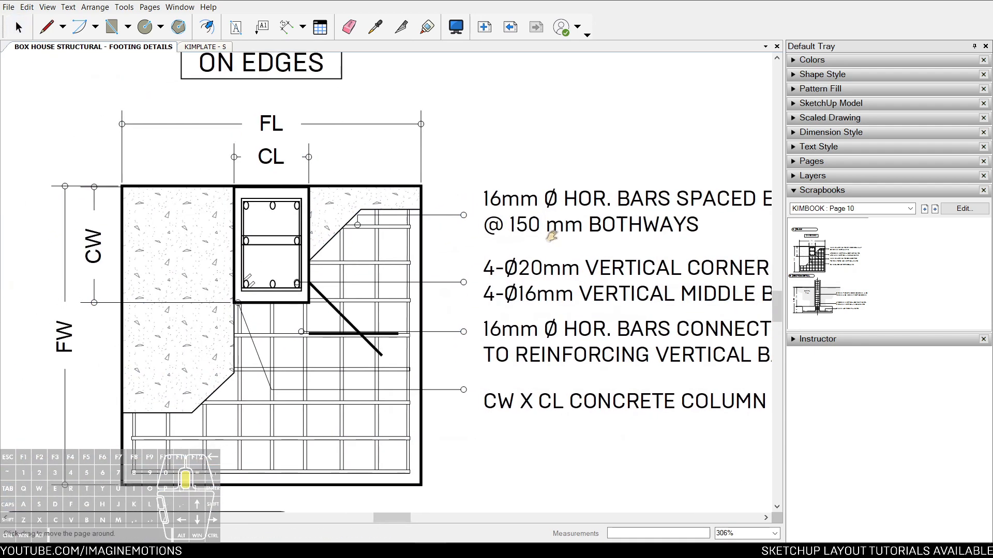
# Examine the leader of the 16mm horizontal bars note and the reinforcing bar grid it points to in the plan detail
pyautogui.scroll(2, 468, 276)
pyautogui.click(388, 189)
pyautogui.scroll(2, 459, 192)
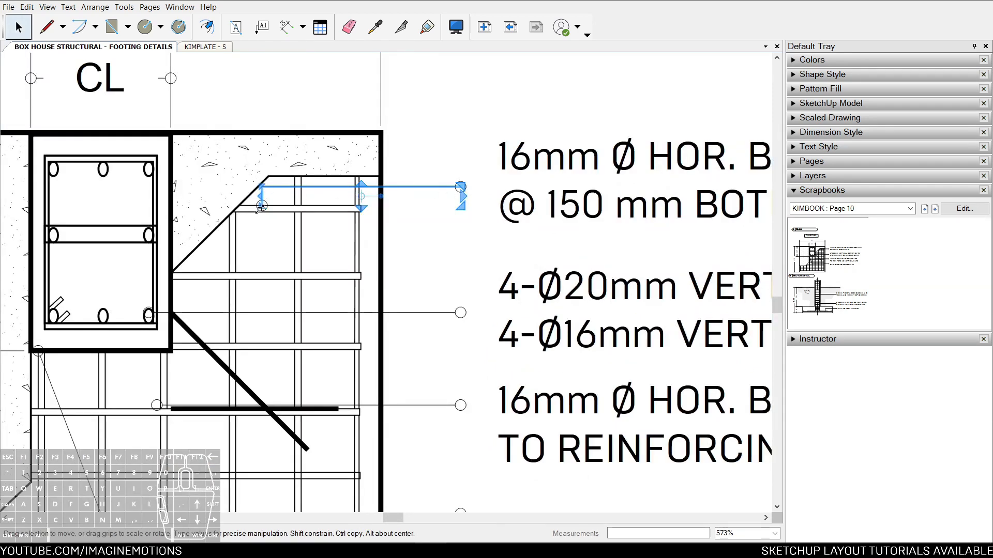
pyautogui.scroll(5, 263, 208)
pyautogui.scroll(-3, 265, 209)
pyautogui.press('z')
pyautogui.moveTo(357, 190); pyautogui.dragTo(350, 296)
pyautogui.press('space')
pyautogui.click(333, 200)
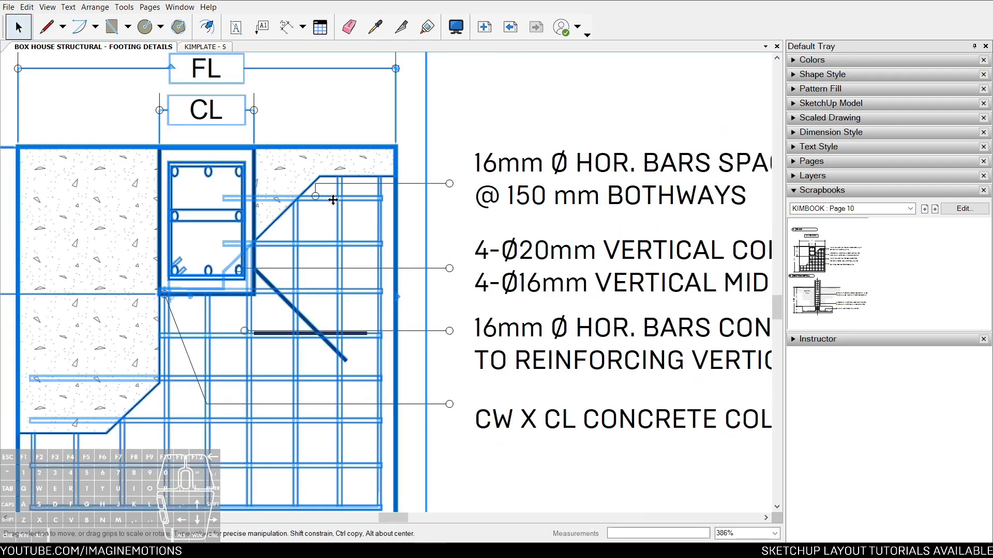
# Fill the uppermost horizontal bar of the plan detail's reinforcement grid with orange
pyautogui.scroll(-3, 333, 200)
pyautogui.press('Escape')
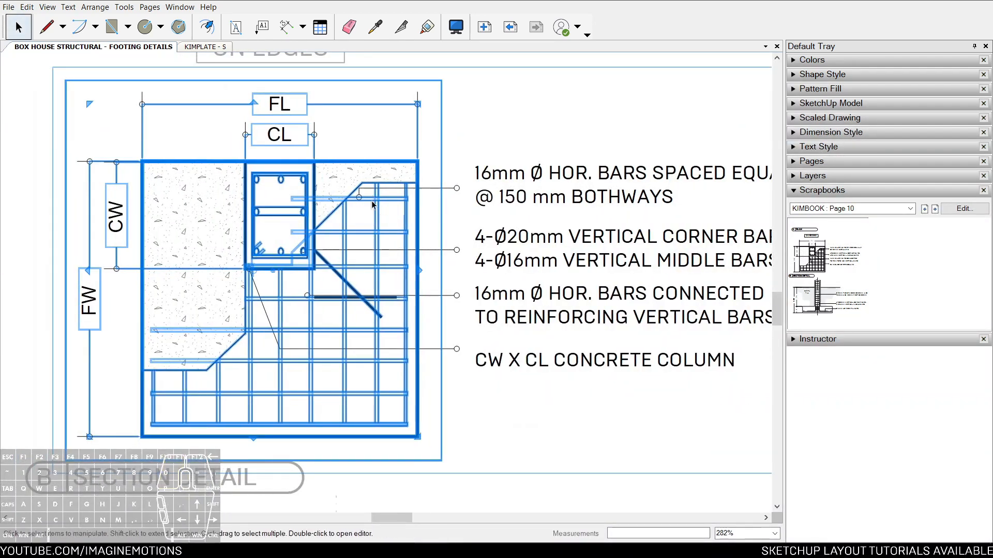
pyautogui.click(389, 202)
pyautogui.doubleClick(388, 201)
pyautogui.click(387, 198)
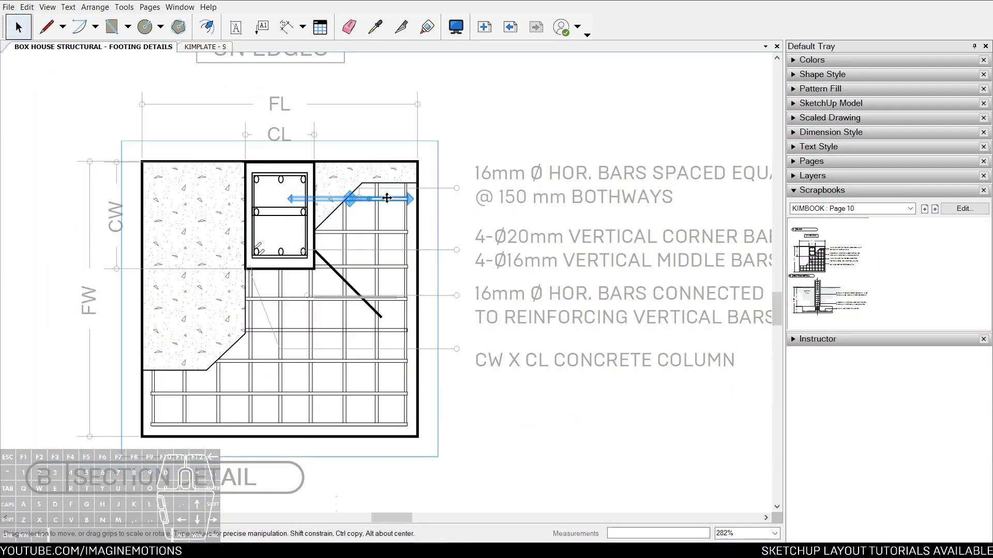
pyautogui.click(795, 77)
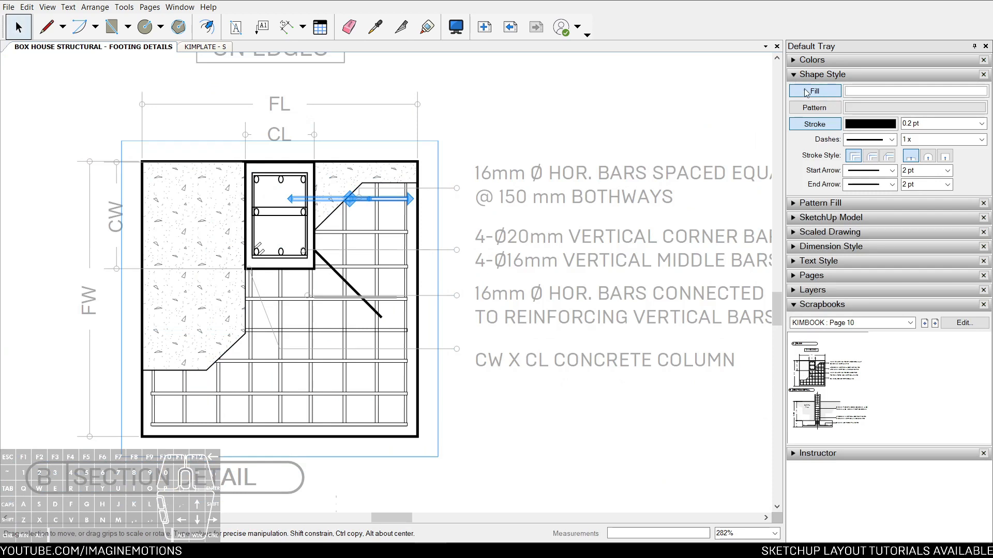
pyautogui.click(861, 92)
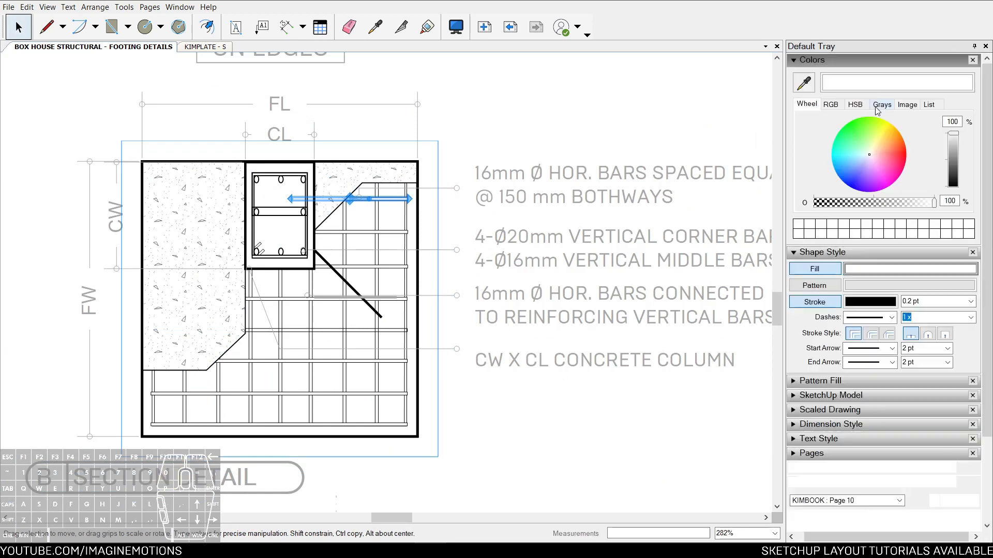
pyautogui.click(903, 136)
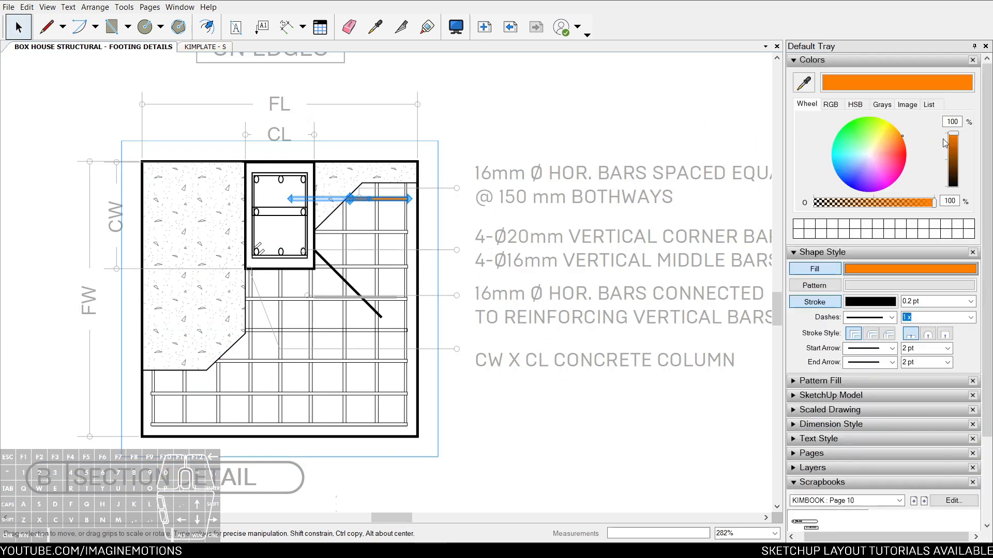
pyautogui.click(612, 165)
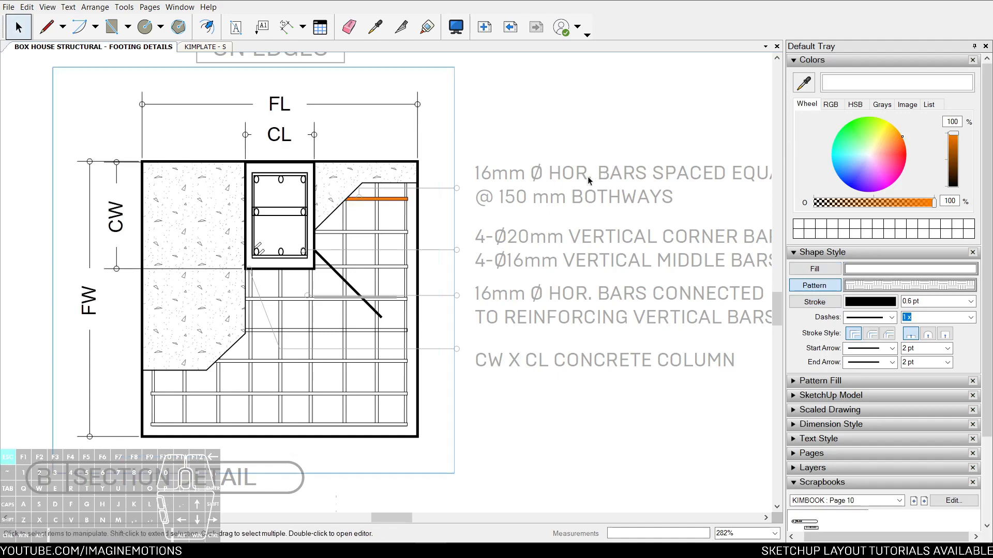
# Examine the orange bar's leader in the plan detail and the ties and bars of the section detail below it
pyautogui.scroll(4, 416, 206)
pyautogui.press('z')
pyautogui.moveTo(336, 191); pyautogui.dragTo(348, 229)
pyautogui.scroll(-4, 348, 229)
pyautogui.press('space')
pyautogui.scroll(-3, 442, 277)
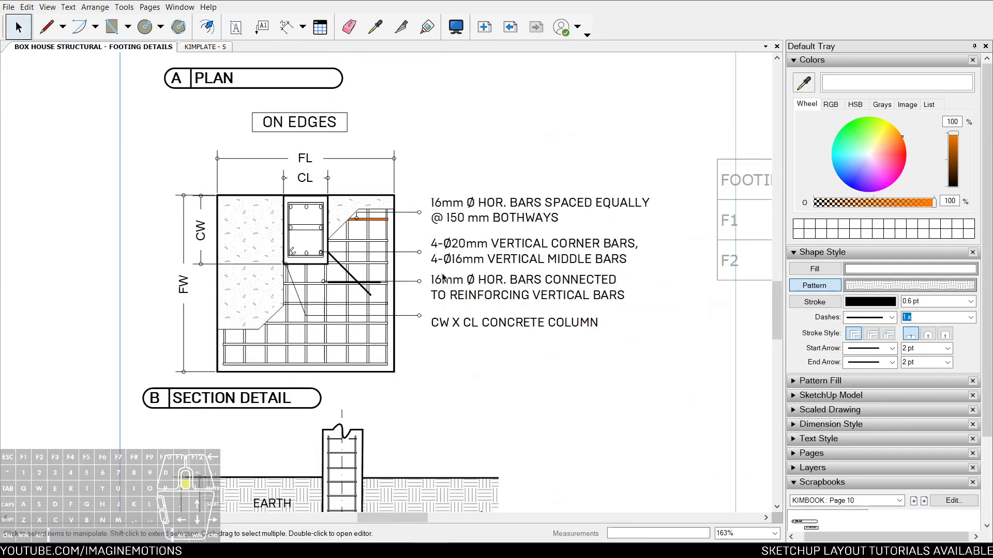
pyautogui.moveTo(447, 261); pyautogui.dragTo(443, 224, button='middle')
pyautogui.scroll(-2, 421, 270)
pyautogui.moveTo(437, 303); pyautogui.dragTo(448, 278, button='middle')
pyautogui.scroll(3, 396, 398)
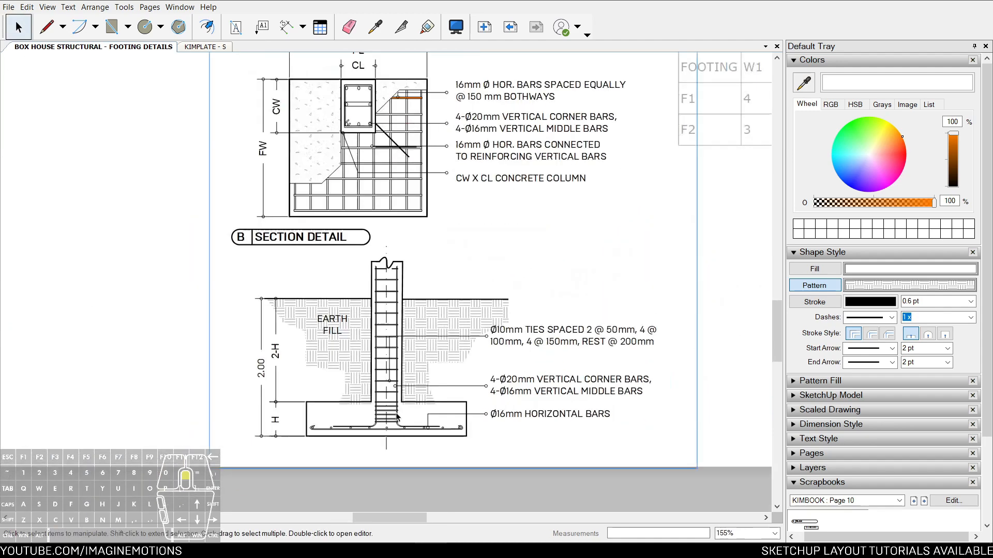
pyautogui.scroll(2, 431, 365)
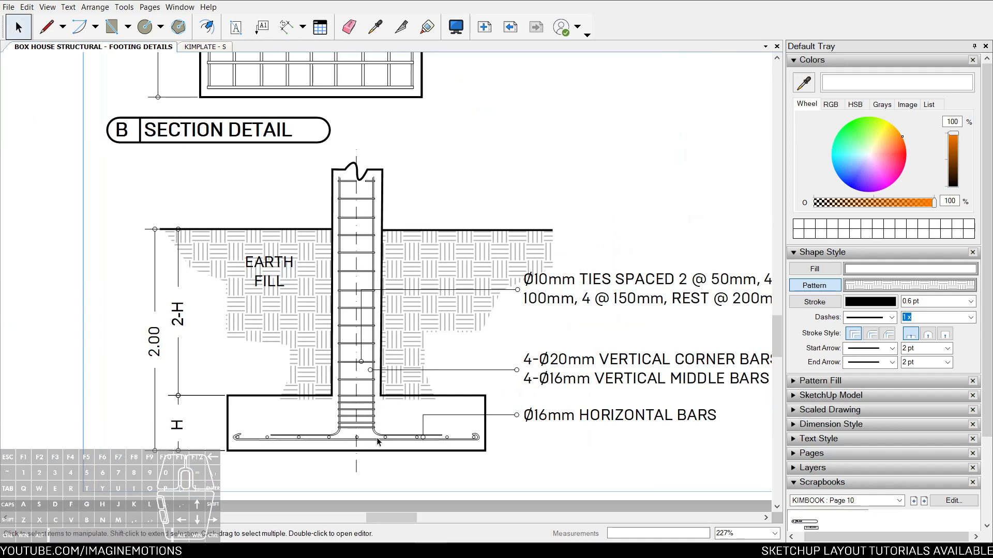
pyautogui.scroll(1, 491, 416)
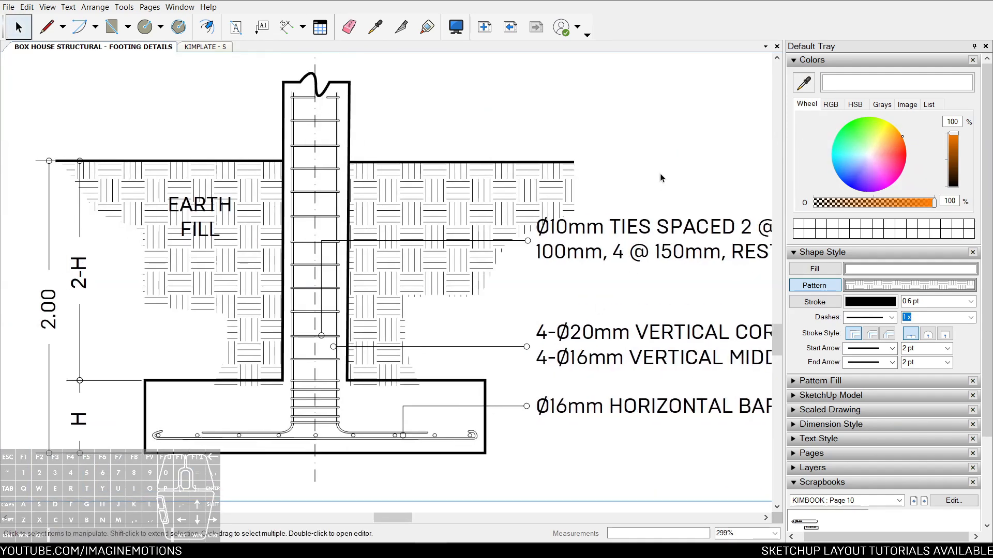
# Move the inserted plan and section detail together with its footing schedule table slightly up and to the left on the page
pyautogui.hotkey('ctrl', 'a')
pyautogui.click(507, 384)
pyautogui.scroll(-8, 460, 460)
pyautogui.moveTo(460, 460); pyautogui.dragTo(463, 315, button='middle')
pyautogui.scroll(-2, 463, 310)
pyautogui.scroll(-1, 466, 248)
pyautogui.scroll(-1, 501, 159)
pyautogui.moveTo(502, 160); pyautogui.dragTo(485, 363, button='middle')
pyautogui.scroll(-4, 487, 366)
pyautogui.click(449, 344)
pyautogui.press('space')
pyautogui.moveTo(682, 115); pyautogui.dragTo(144, 449)
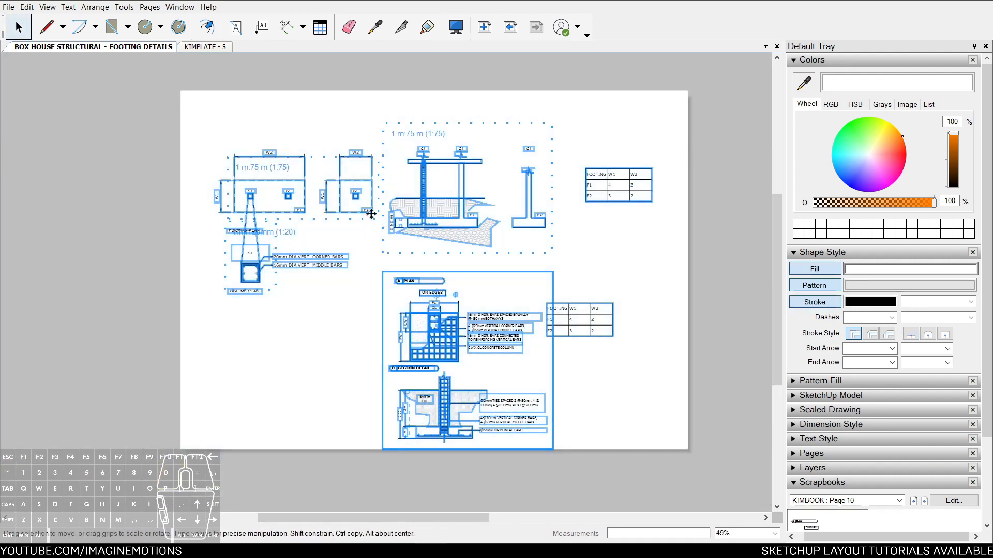
pyautogui.click(484, 81)
pyautogui.moveTo(647, 286); pyautogui.dragTo(486, 377)
pyautogui.moveTo(428, 341); pyautogui.dragTo(401, 330)
pyautogui.click(615, 297)
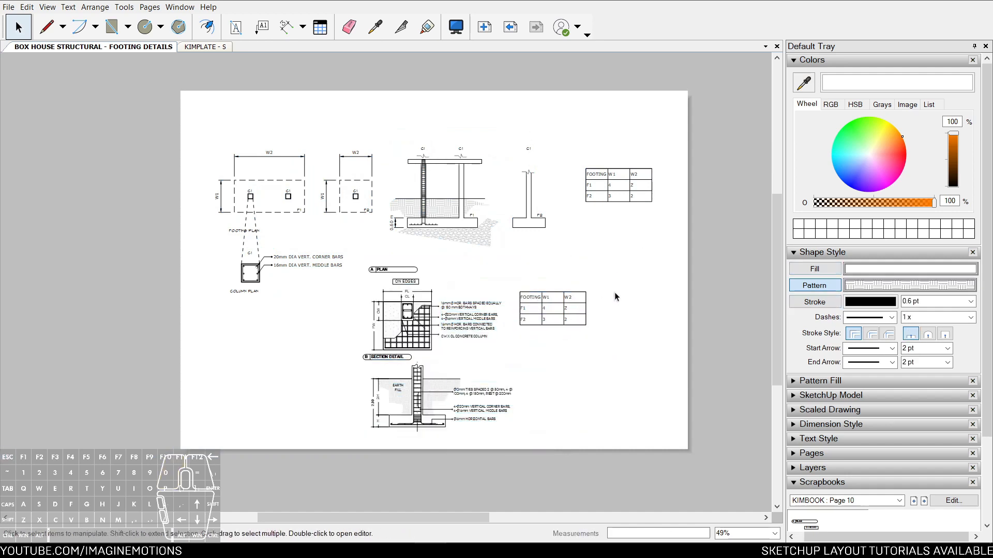
# Move the two-span beam detail to the upper-left area of Page 5
pyautogui.scroll(3, 570, 361)
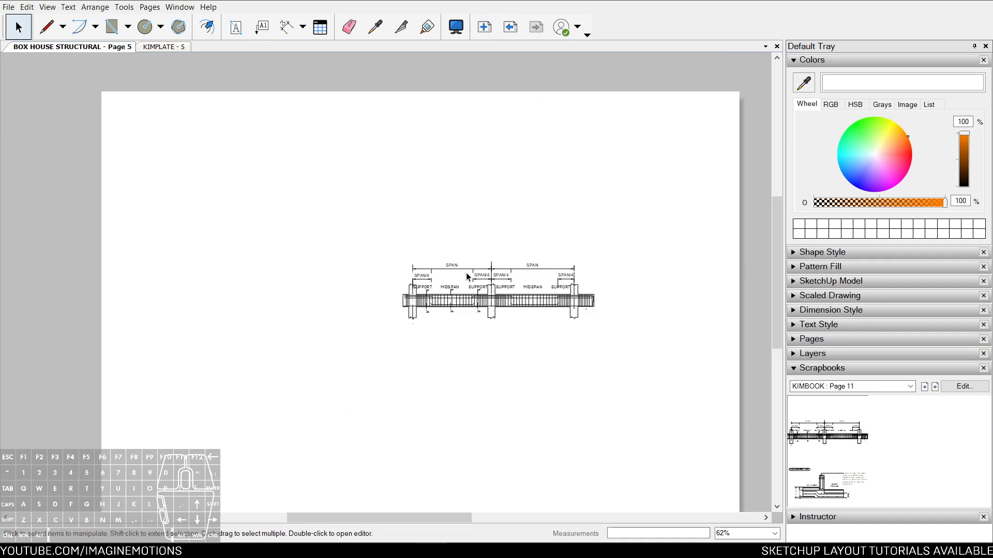
pyautogui.scroll(2, 499, 302)
pyautogui.scroll(-1, 499, 303)
pyautogui.click(509, 295)
pyautogui.moveTo(509, 294)
pyautogui.mouseDown()
pyautogui.moveTo(424, 273)
pyautogui.moveTo(189, 166)
pyautogui.mouseUp()
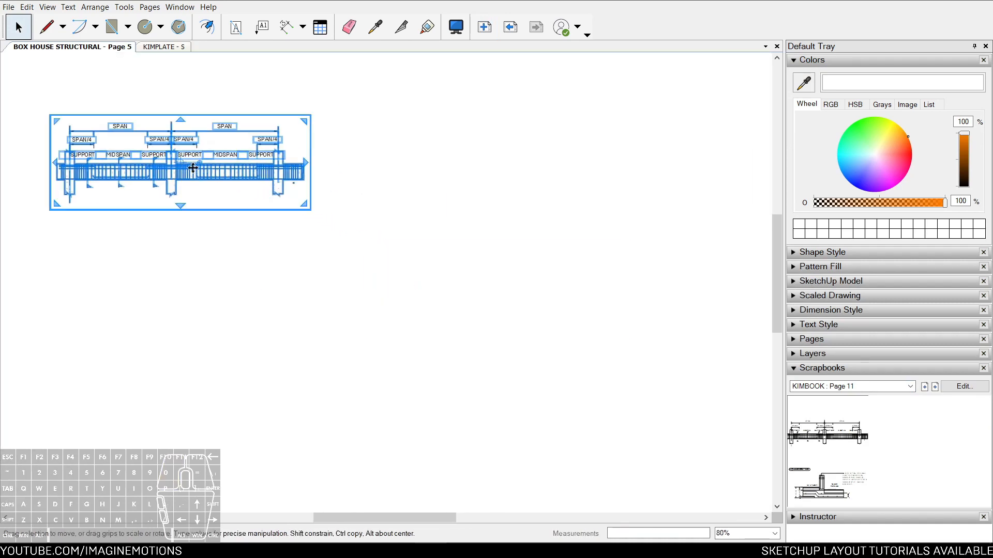
pyautogui.moveTo(219, 184); pyautogui.dragTo(415, 321, button='middle')
pyautogui.click(406, 347)
pyautogui.scroll(1, 405, 346)
pyautogui.moveTo(404, 347); pyautogui.dragTo(442, 270)
pyautogui.press('space')
# Insert the C FLOOR SECTION detail from scrapbook Page 11 and place it below the beam detail
pyautogui.moveTo(807, 490); pyautogui.dragTo(489, 413)
pyautogui.scroll(-3, 489, 413)
pyautogui.moveTo(489, 413); pyautogui.dragTo(331, 260, button='middle')
pyautogui.click(386, 287)
pyautogui.moveTo(386, 287); pyautogui.dragTo(428, 440)
pyautogui.press('Escape')
# Examine the title of the inserted floor section and advance the scrapbook to its plumbing page
pyautogui.scroll(5, 308, 315)
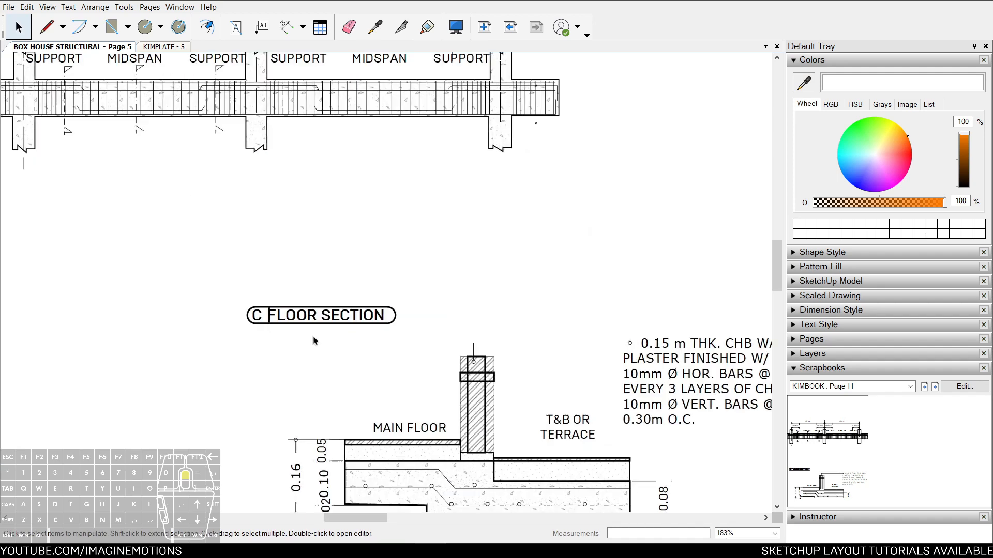
pyautogui.moveTo(304, 292); pyautogui.dragTo(235, 340)
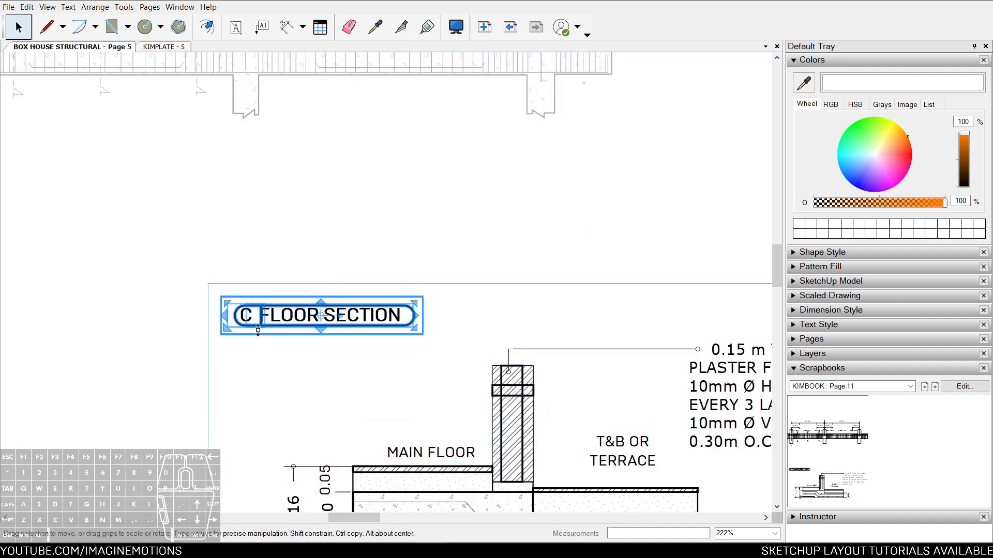
pyautogui.scroll(3, 290, 325)
pyautogui.scroll(-9, 291, 326)
pyautogui.press('Escape')
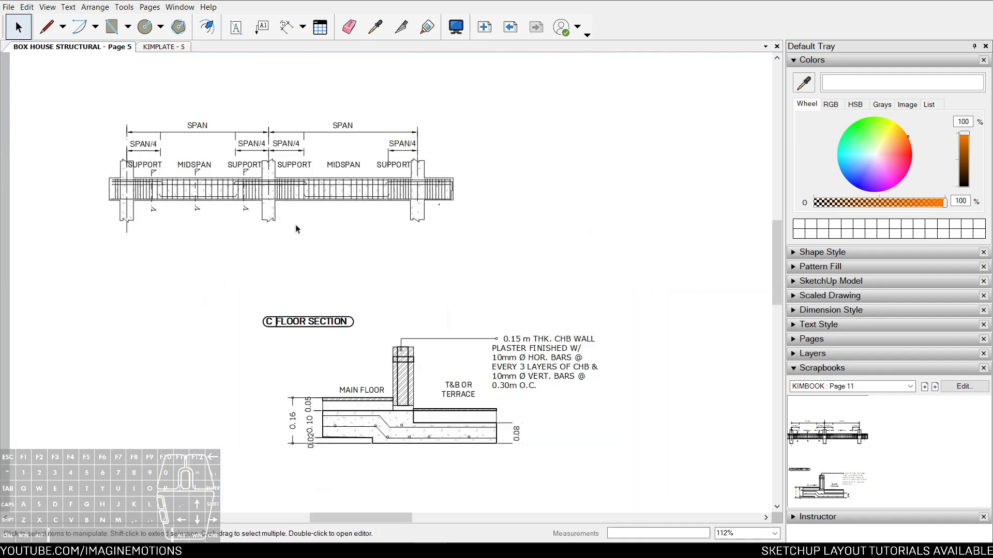
pyautogui.click(935, 386)
pyautogui.scroll(-1, 624, 351)
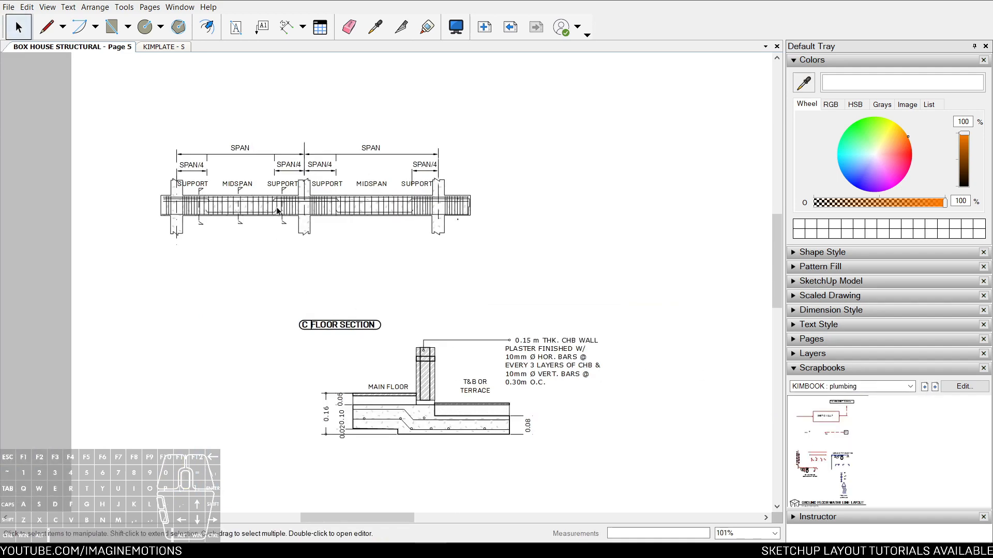
# Examine the stirrup spacing and bent bars at the supports and midspan of the beam detail
pyautogui.scroll(8, 278, 210)
pyautogui.scroll(-3, 329, 226)
pyautogui.scroll(4, 203, 269)
pyautogui.scroll(4, 119, 251)
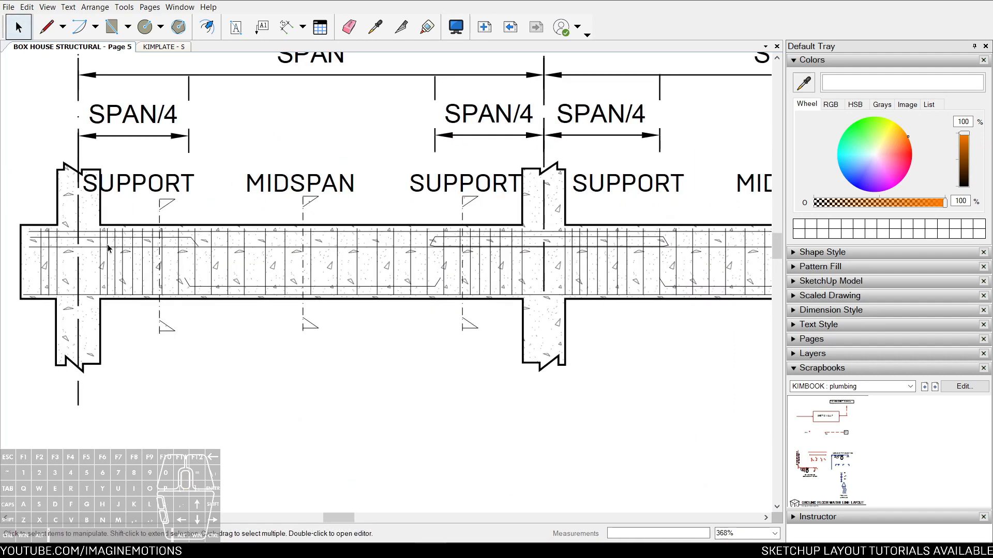
pyautogui.scroll(-5, 169, 243)
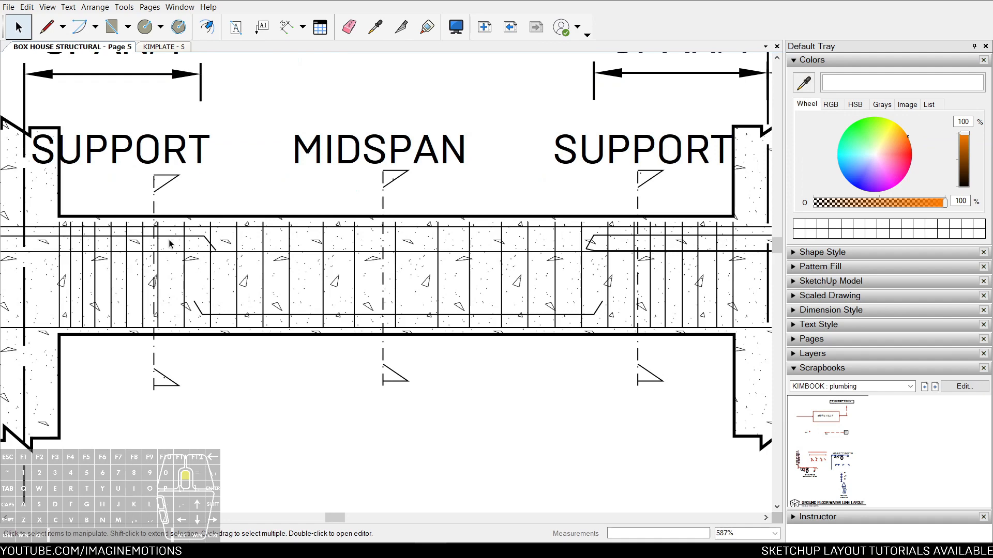
pyautogui.scroll(1, 377, 230)
# Enlarge the beam detail so it spans more of the page above the floor section
pyautogui.click(377, 230)
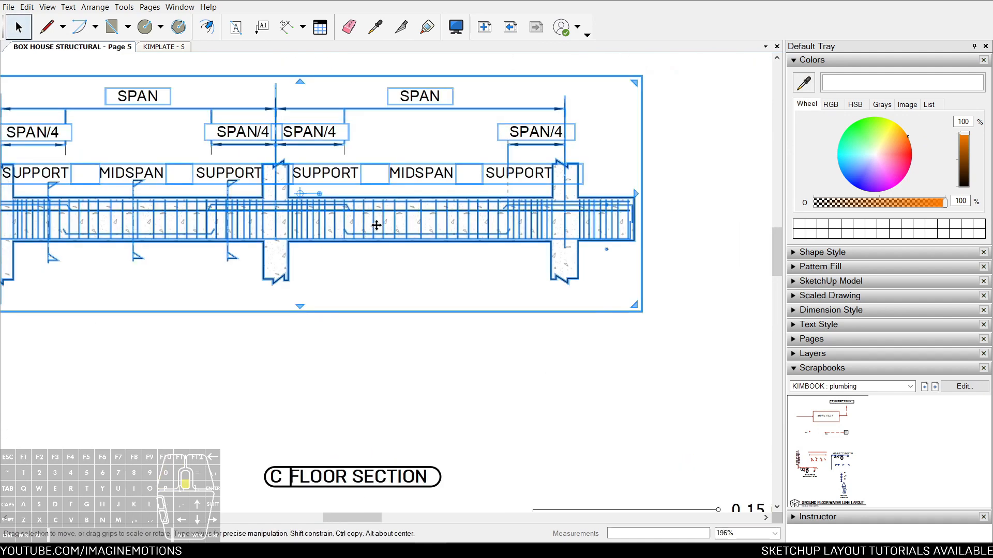
pyautogui.scroll(-3, 377, 229)
pyautogui.moveTo(530, 208); pyautogui.dragTo(716, 208)
pyautogui.moveTo(609, 220); pyautogui.dragTo(563, 231, button='middle')
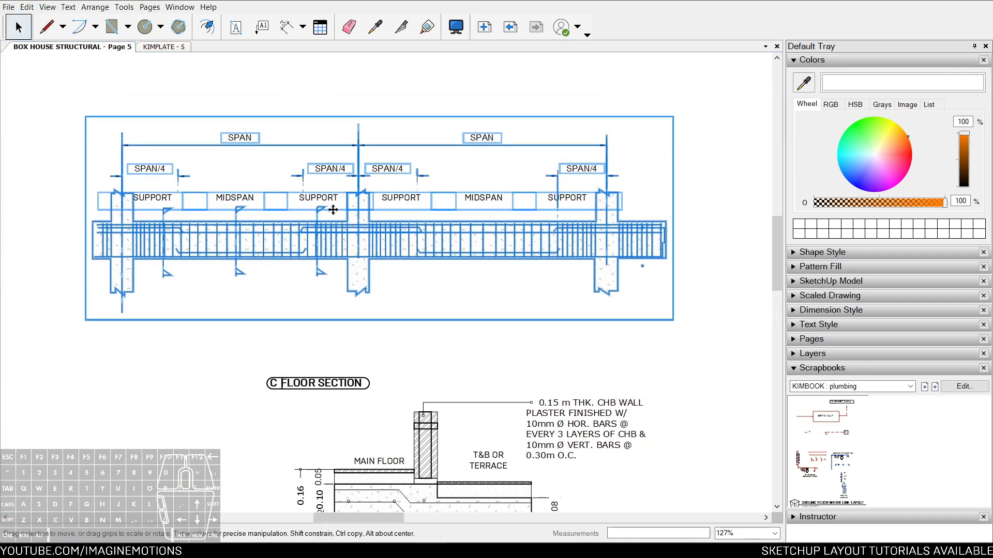
pyautogui.click(434, 330)
# Examine the SPAN and SPAN/4 dimensions and the SUPPORT and MIDSPAN labels along the enlarged beam detail
pyautogui.press('z')
pyautogui.moveTo(369, 299); pyautogui.dragTo(374, 264)
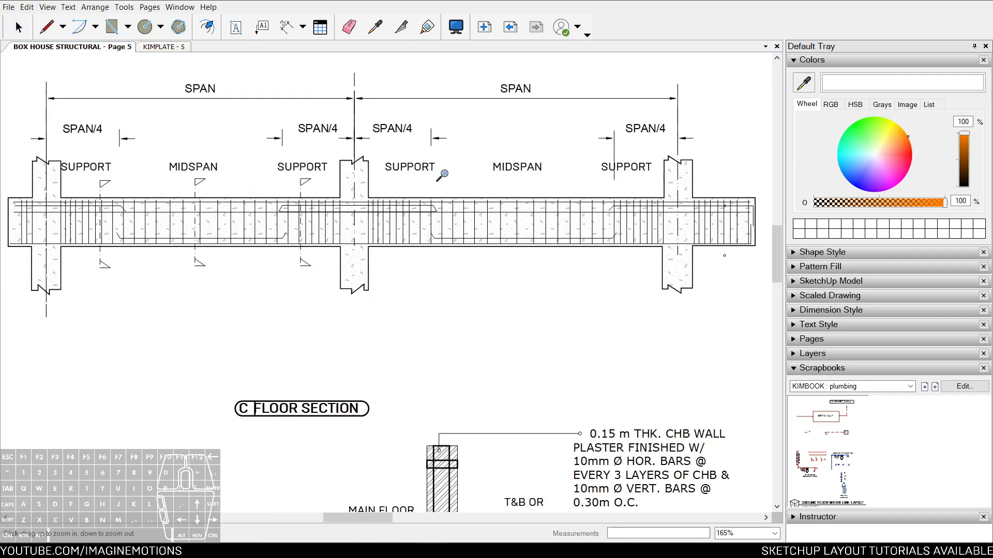
pyautogui.moveTo(426, 187); pyautogui.dragTo(500, 220, button='middle')
pyautogui.press('space')
pyautogui.press('d')
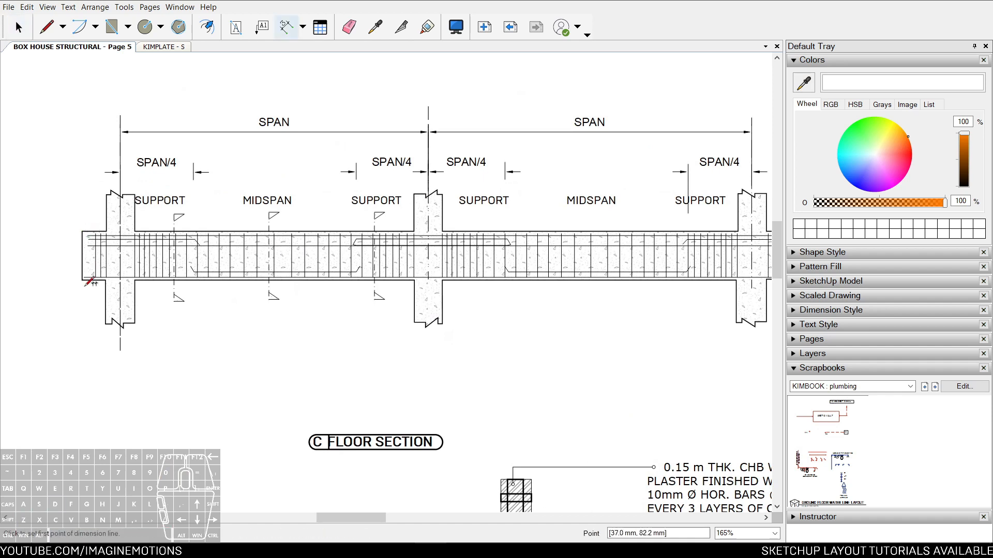
pyautogui.press('space')
pyautogui.moveTo(481, 194); pyautogui.dragTo(409, 232, button='middle')
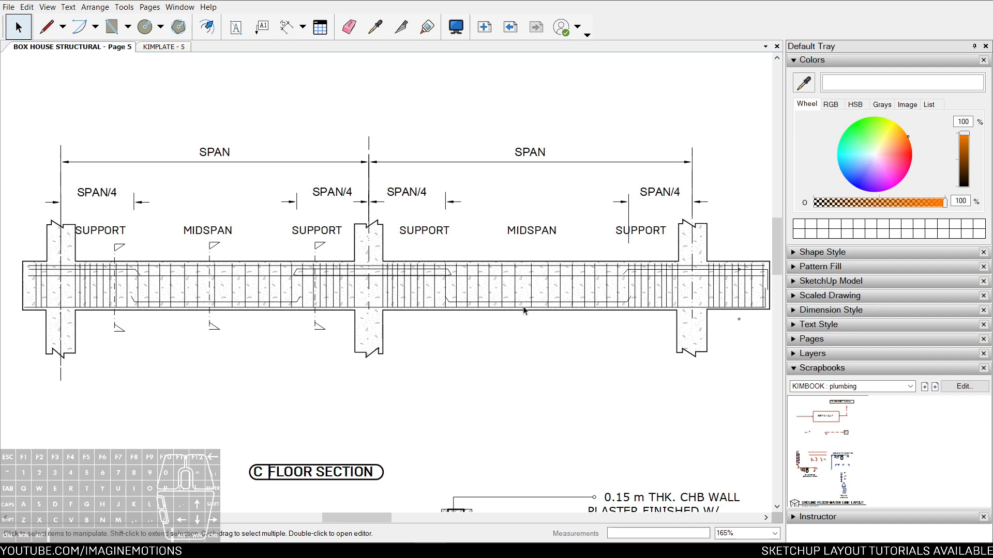
pyautogui.moveTo(365, 262); pyautogui.dragTo(405, 264, button='middle')
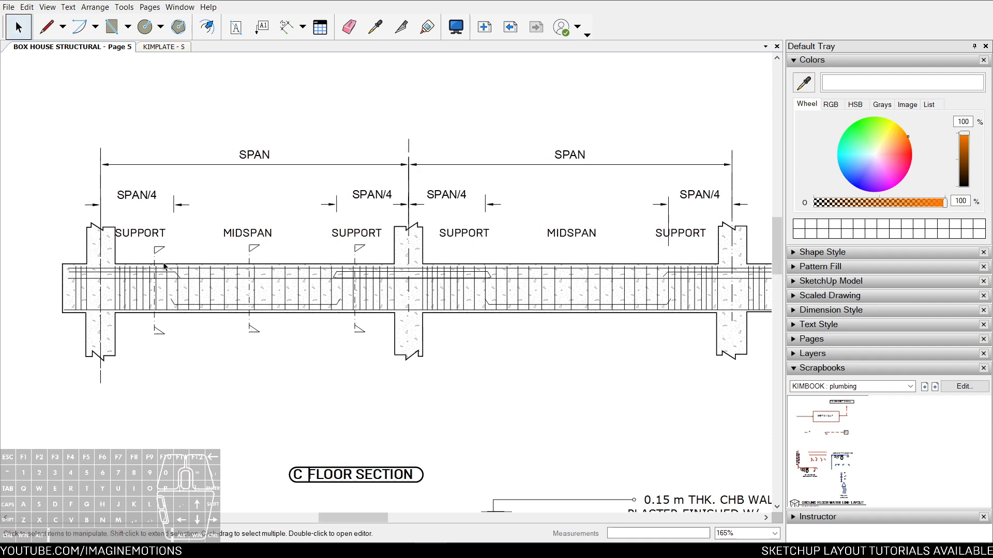
pyautogui.moveTo(100, 251); pyautogui.dragTo(153, 259, button='middle')
pyautogui.press('z')
pyautogui.moveTo(256, 339); pyautogui.dragTo(287, 266)
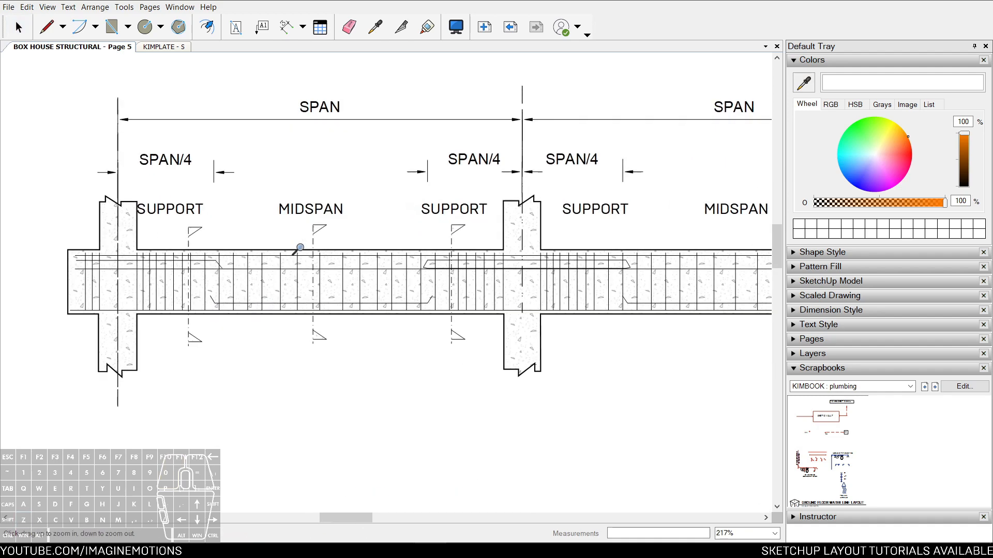
pyautogui.moveTo(301, 251); pyautogui.dragTo(345, 270, button='middle')
pyautogui.press('space')
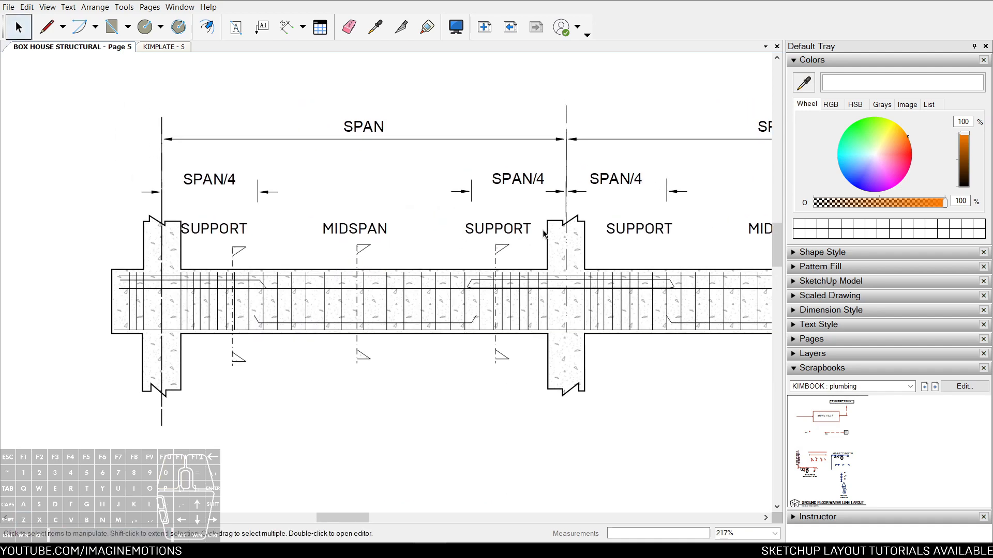
# Open the beam detail group and examine the first SPAN dimension, undoing any accidental shift
pyautogui.scroll(2, 354, 138)
pyautogui.doubleClick(365, 133)
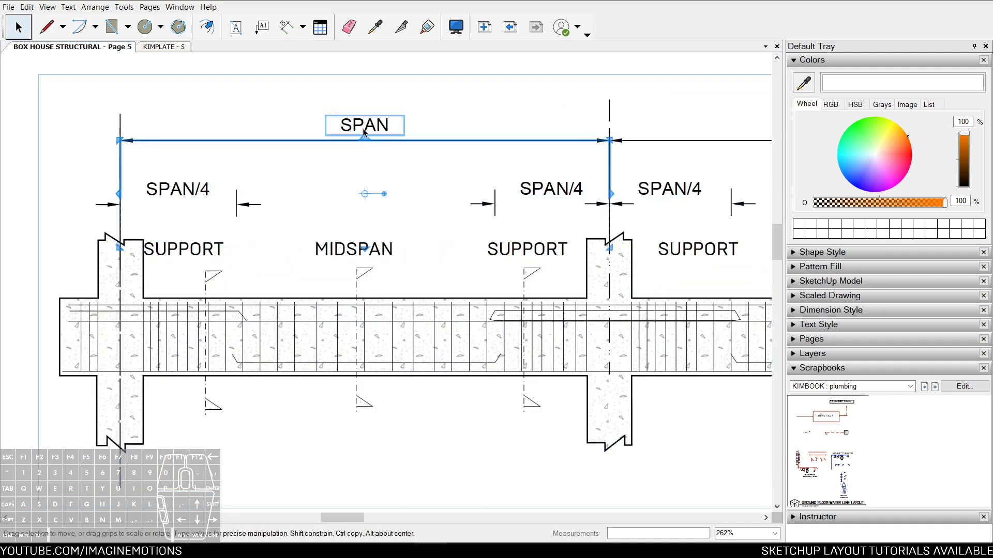
pyautogui.scroll(-2, 596, 216)
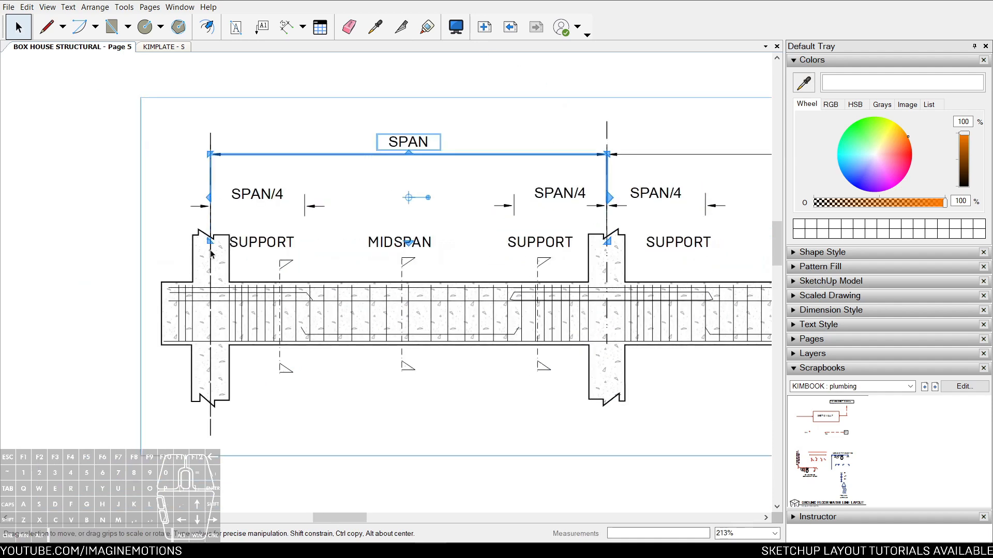
pyautogui.moveTo(207, 200); pyautogui.dragTo(190, 243)
pyautogui.hotkey('ctrl', 'z')
# Examine the dash-dot centreline through the beam detail's first column
pyautogui.click(211, 429)
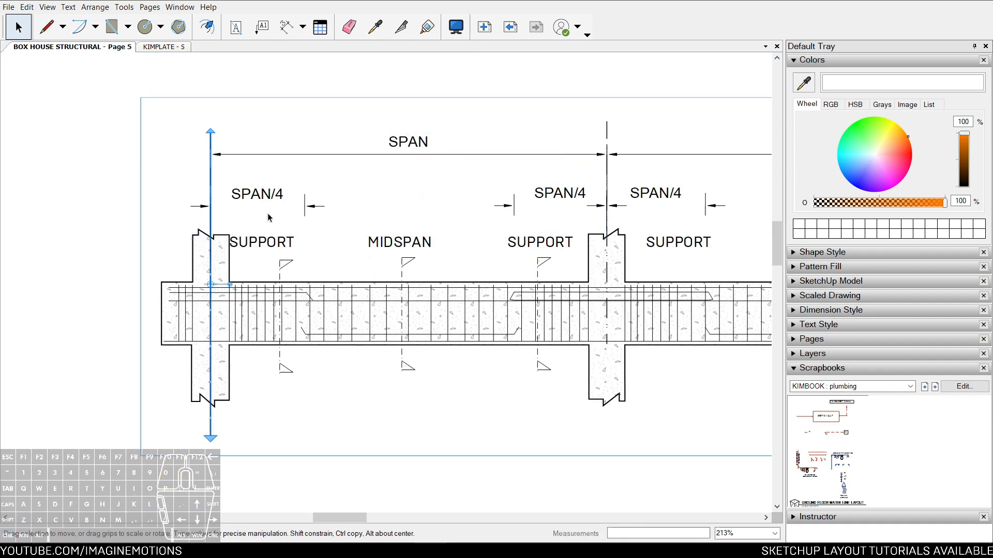
pyautogui.scroll(2, 199, 152)
pyautogui.click(236, 105)
pyautogui.click(216, 140)
pyautogui.scroll(-1, 228, 424)
# Sample the column centreline's style and draw a nearly horizontal dash-dot test line below the beam
pyautogui.moveTo(228, 423); pyautogui.dragTo(219, 291, button='middle')
pyautogui.press('v')
pyautogui.press('b')
pyautogui.click(209, 406)
pyautogui.press('w')
pyautogui.click(272, 411)
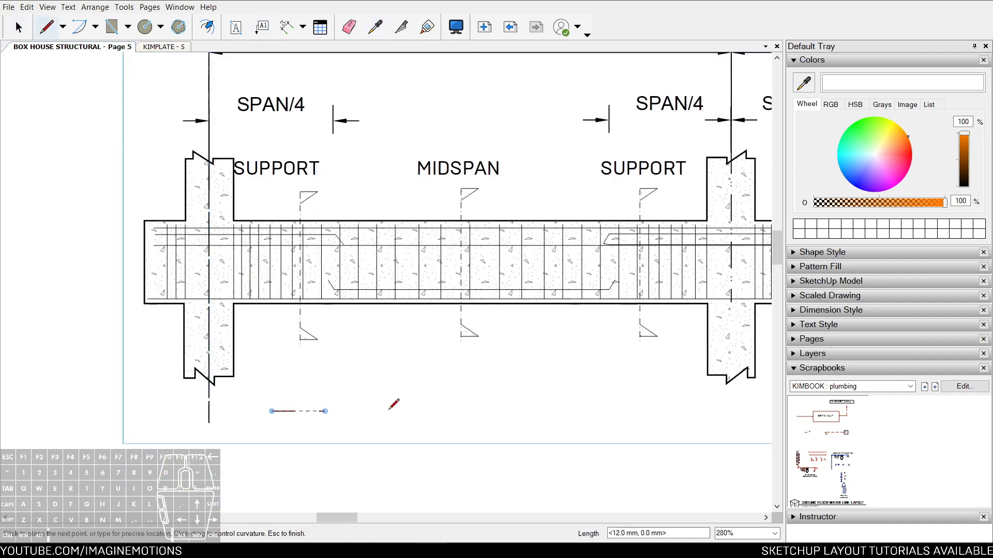
pyautogui.doubleClick(640, 419)
pyautogui.press('space')
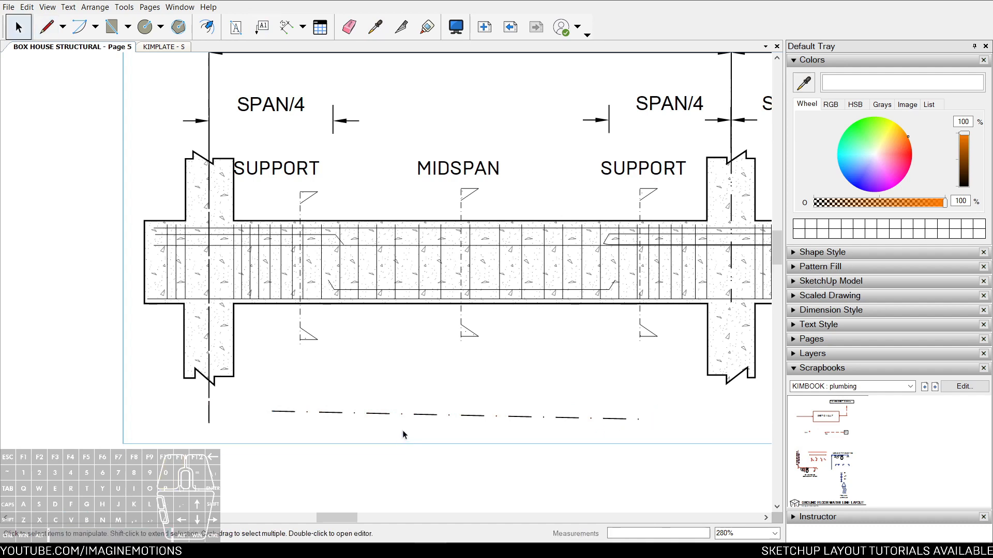
# Erase the dash-dot test line below the beam
pyautogui.press('e')
pyautogui.click(384, 412)
pyautogui.press('space')
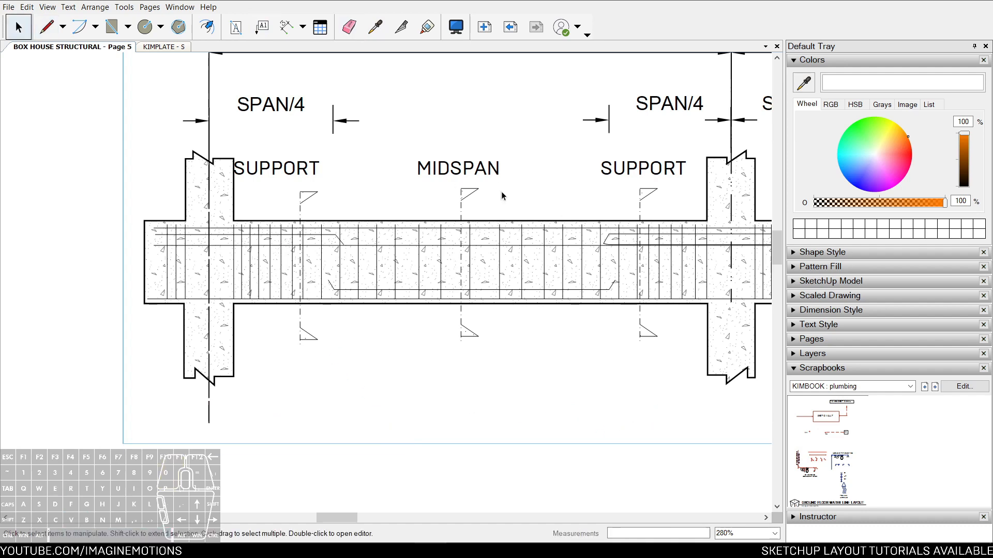
pyautogui.moveTo(447, 211); pyautogui.dragTo(439, 213, button='middle')
pyautogui.scroll(-2, 438, 213)
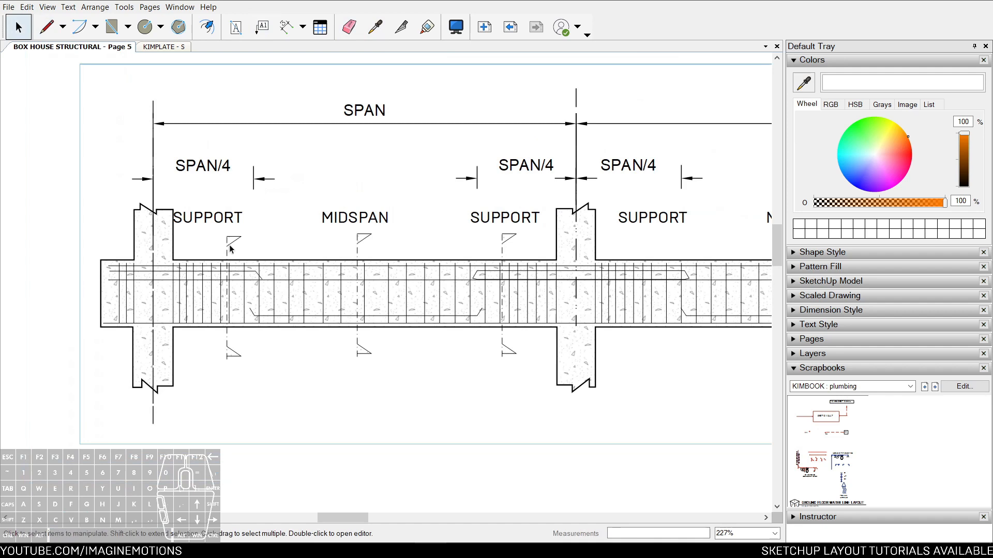
# Try a linear dimension between the inner faces of the beam detail's first two columns
pyautogui.moveTo(357, 169); pyautogui.dragTo(344, 193, button='middle')
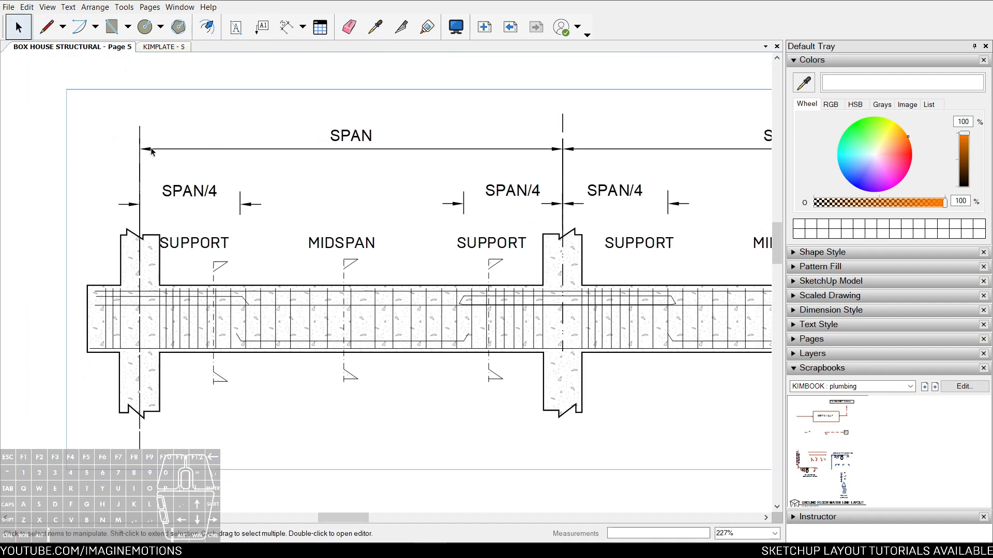
pyautogui.moveTo(399, 171); pyautogui.dragTo(378, 193, button='middle')
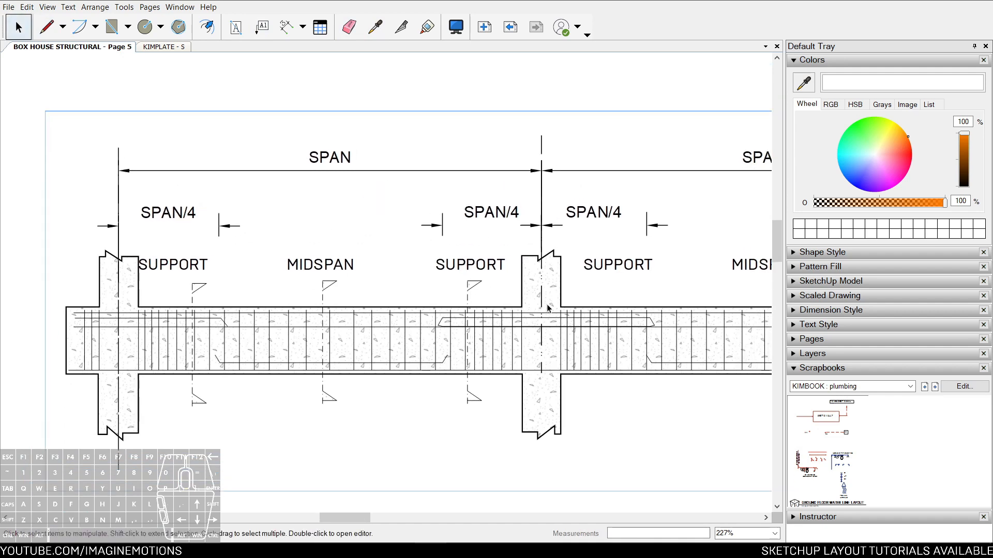
pyautogui.press('d')
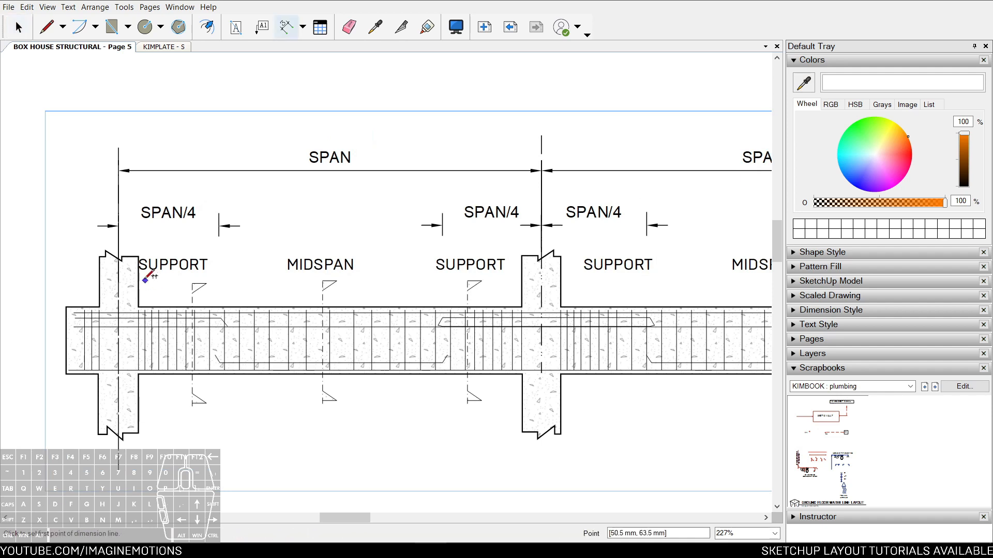
pyautogui.click(138, 256)
pyautogui.click(521, 256)
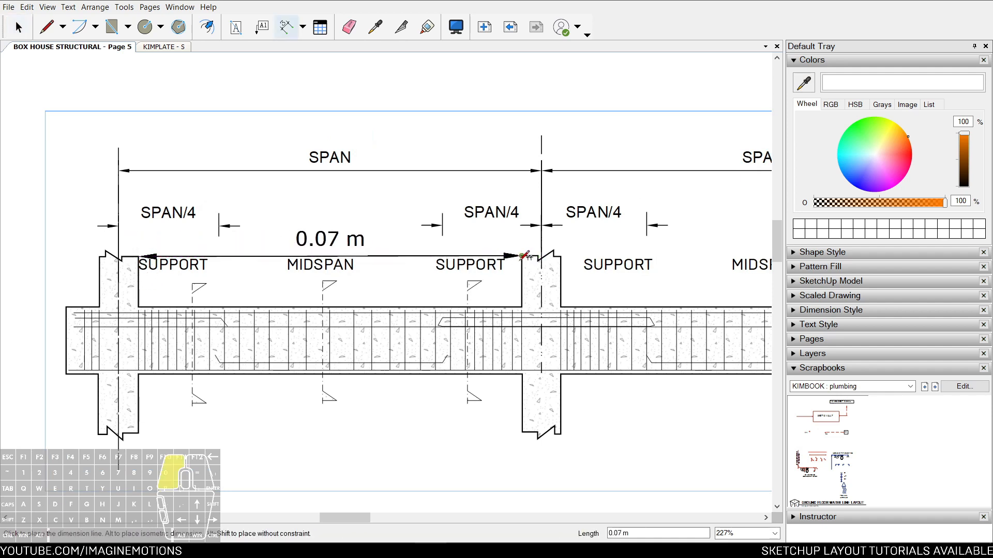
pyautogui.press('space')
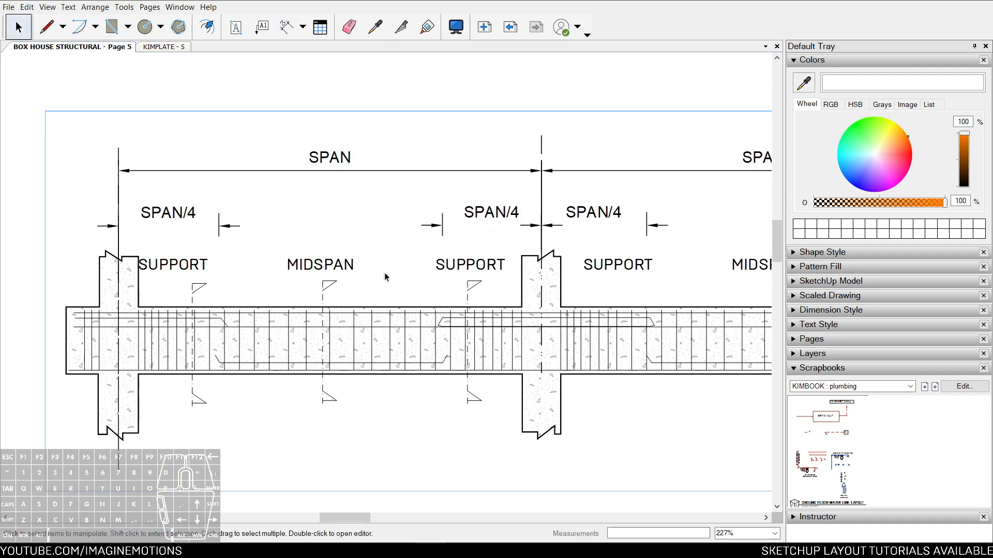
# Try a rectangle over the beam between the first two columns
pyautogui.press('r')
pyautogui.click(152, 311)
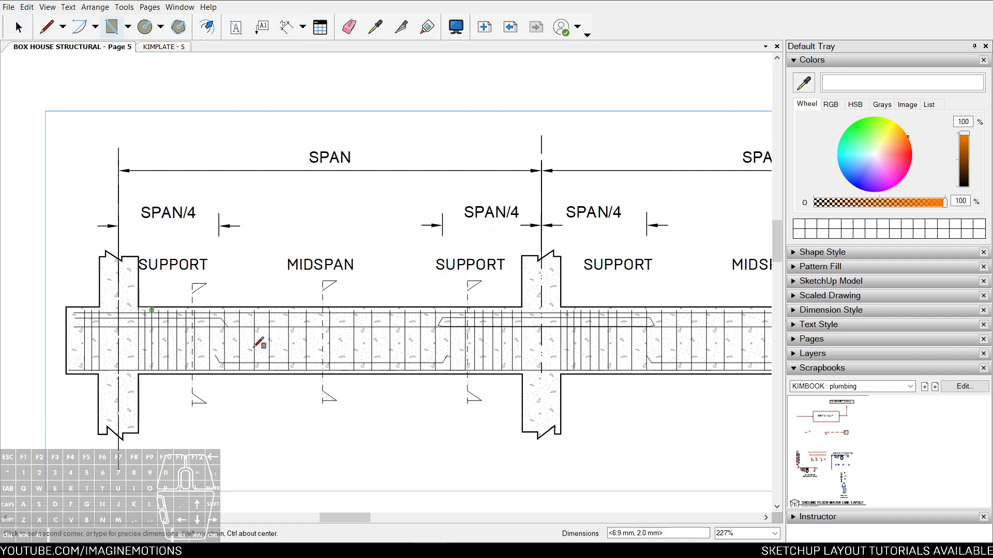
pyautogui.click(521, 373)
pyautogui.press('space')
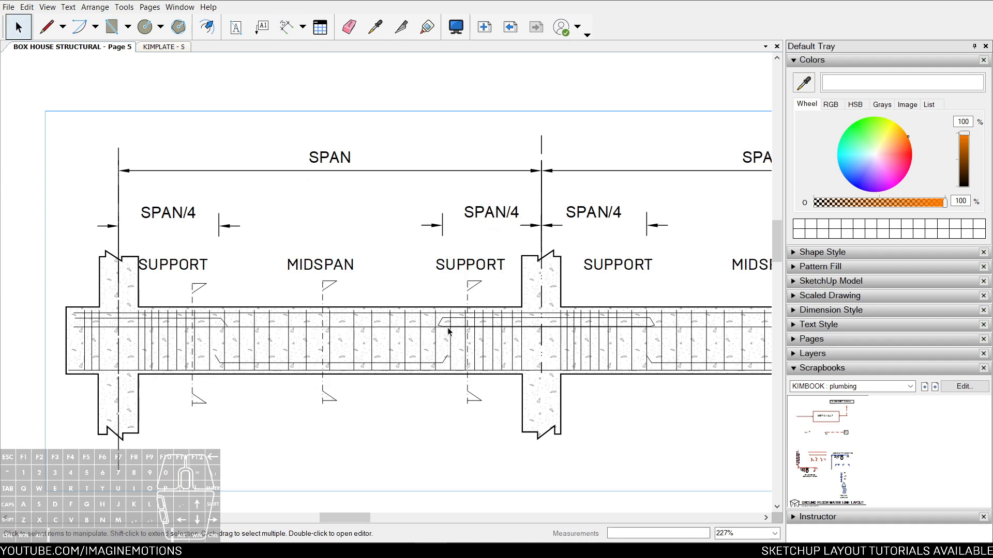
# Add a two-line text label reading "COLUMN TIES" and "BEAM STIRRUPS" below the beam's first span
pyautogui.scroll(-1, 444, 348)
pyautogui.press('t')
pyautogui.click(386, 442)
pyautogui.write('COL')
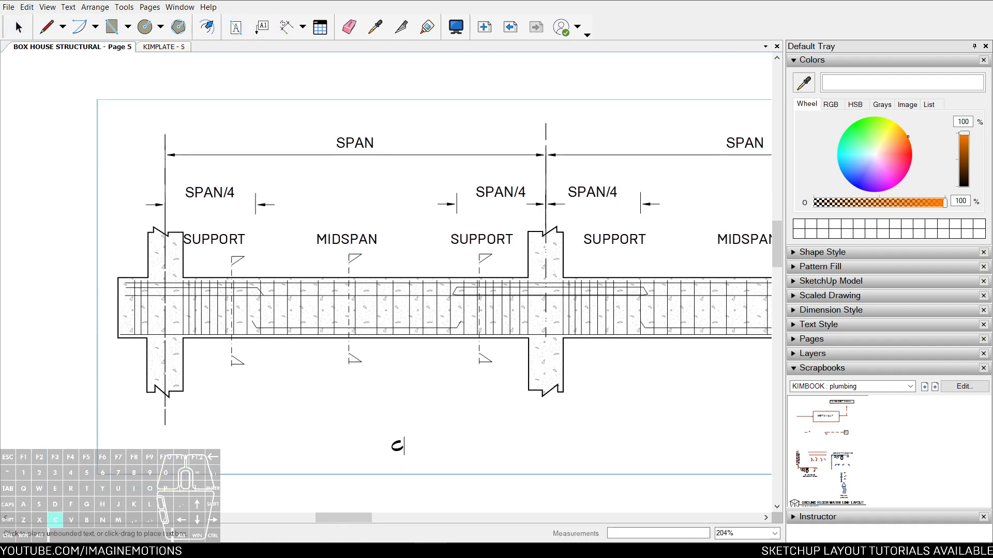
pyautogui.write('UMN TIES')
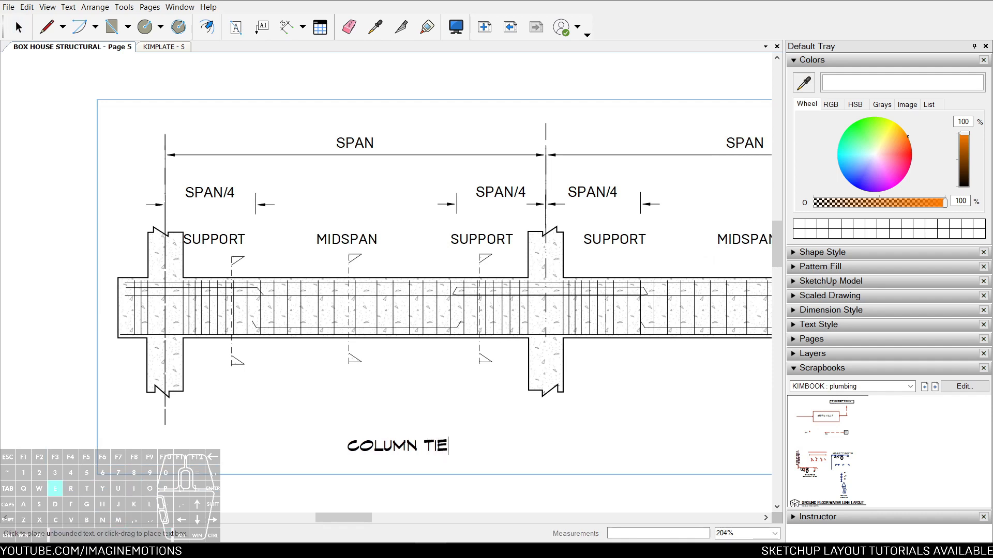
pyautogui.press('Return')
pyautogui.write('BEAM ')
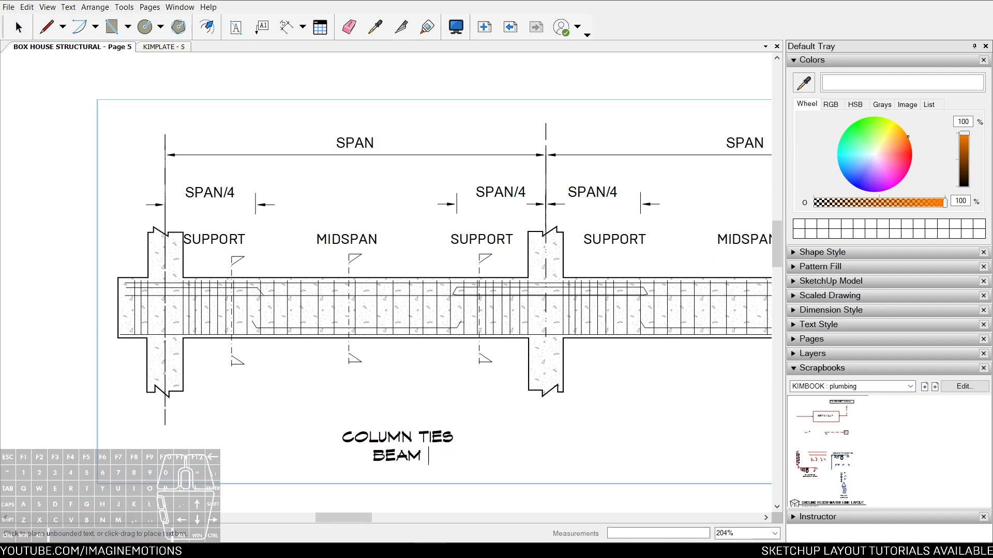
pyautogui.write('STIR')
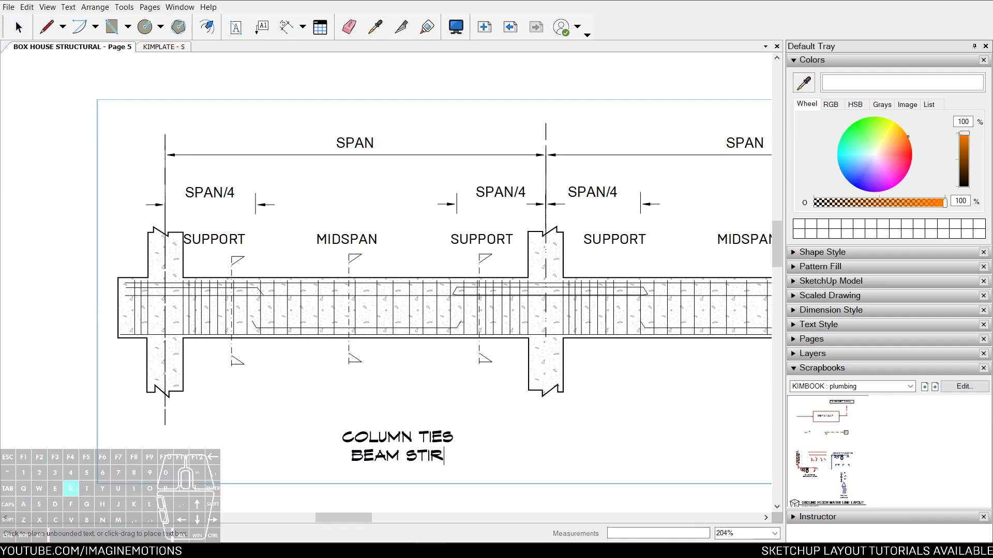
pyautogui.write('RUPS')
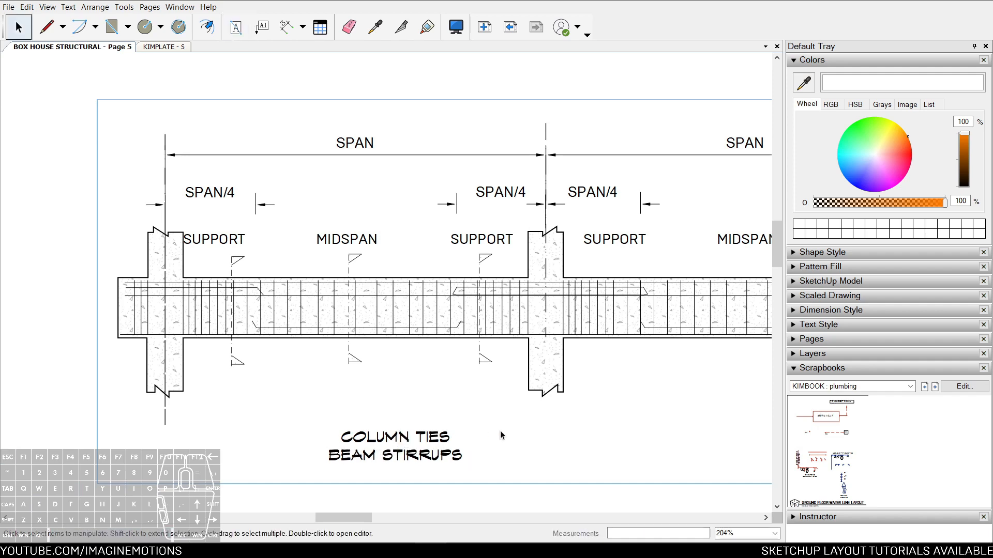
# Remove the words COLUMN and BEAM from the label so it reads "TIES" and "STIRRUPS"
pyautogui.click(438, 455)
pyautogui.scroll(3, 439, 455)
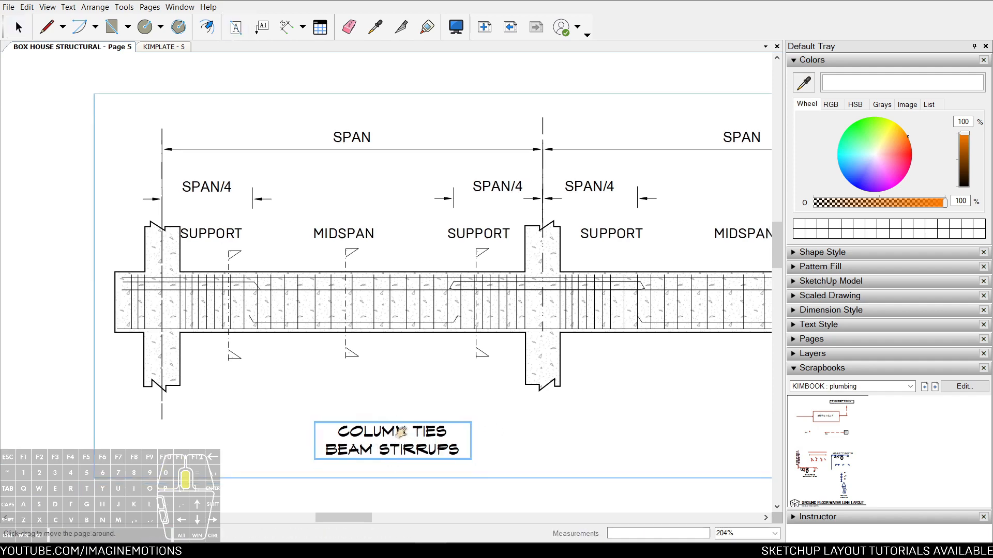
pyautogui.doubleClick(373, 394)
pyautogui.moveTo(380, 394); pyautogui.dragTo(272, 394)
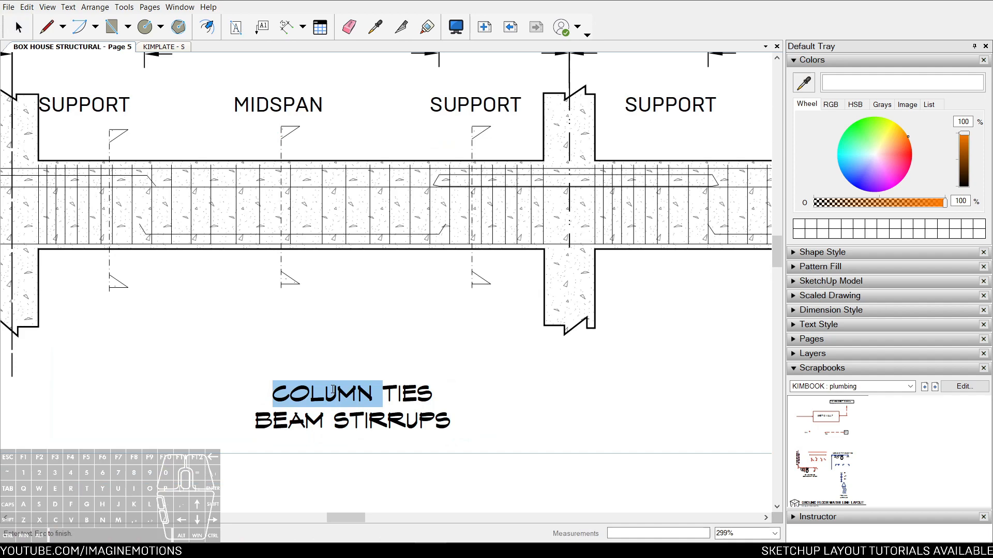
pyautogui.press('BackSpace')
pyautogui.doubleClick(293, 419)
pyautogui.press('BackSpace')
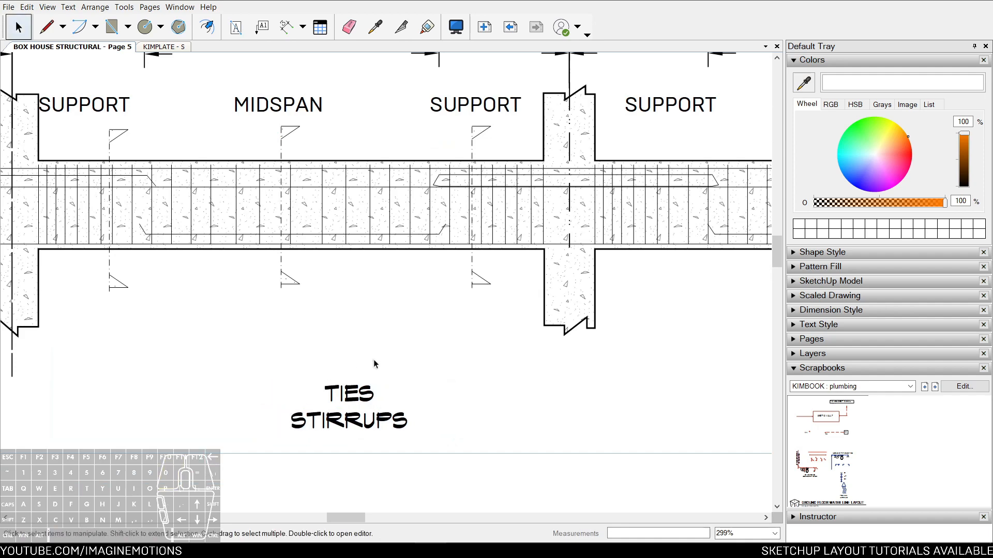
pyautogui.press('Escape')
# Erase the "TIES / STIRRUPS" label below the beam
pyautogui.scroll(-3, 373, 368)
pyautogui.scroll(1, 382, 423)
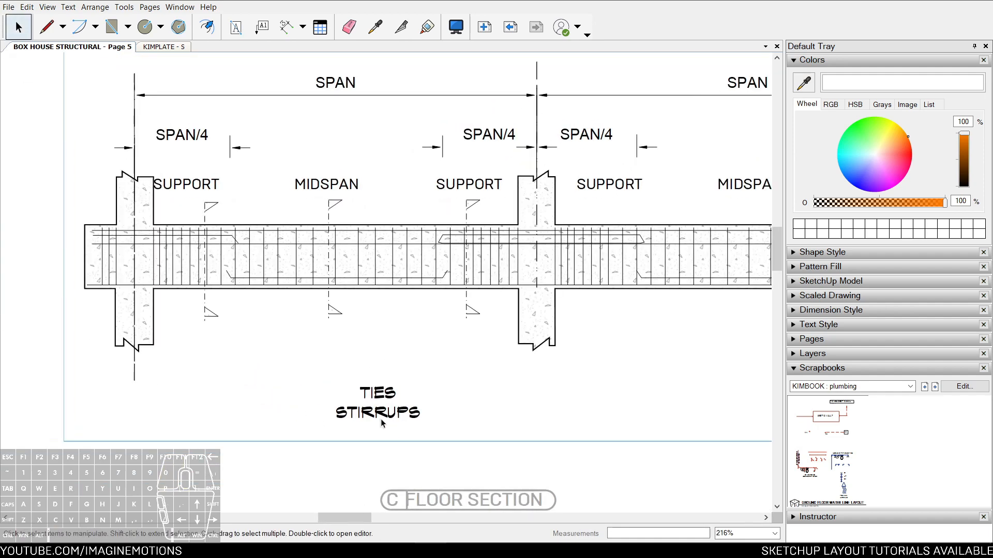
pyautogui.scroll(4, 382, 423)
pyautogui.click(380, 422)
pyautogui.press('e')
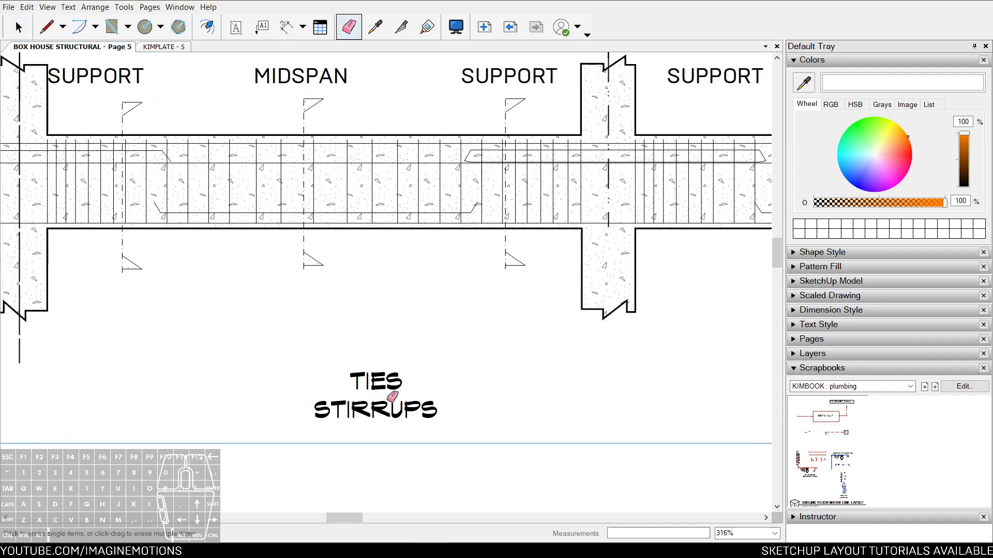
pyautogui.click(385, 409)
pyautogui.press('space')
# Examine the top and bottom reinforcing bars and stirrup spacing across the beam's first span
pyautogui.scroll(-4, 395, 362)
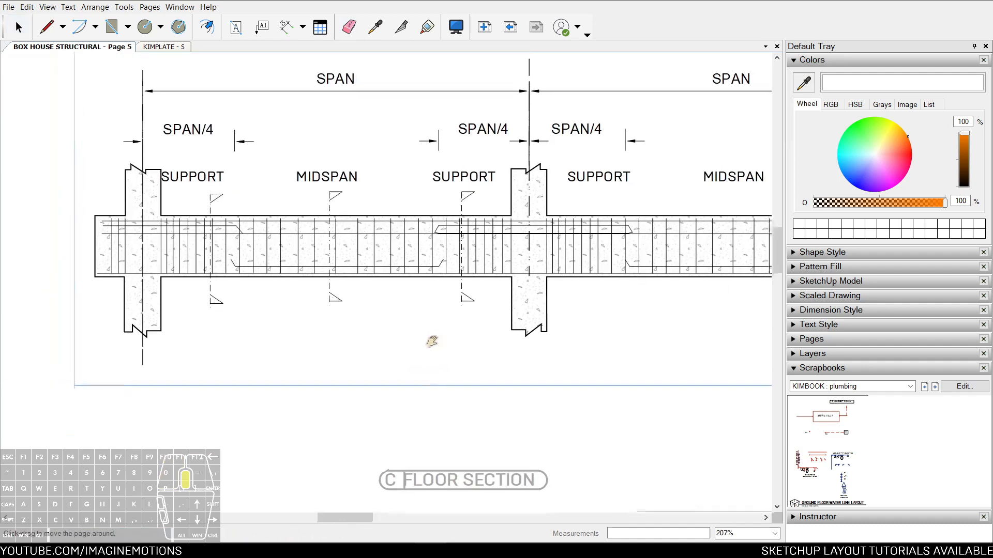
pyautogui.press('Escape')
pyautogui.press('z')
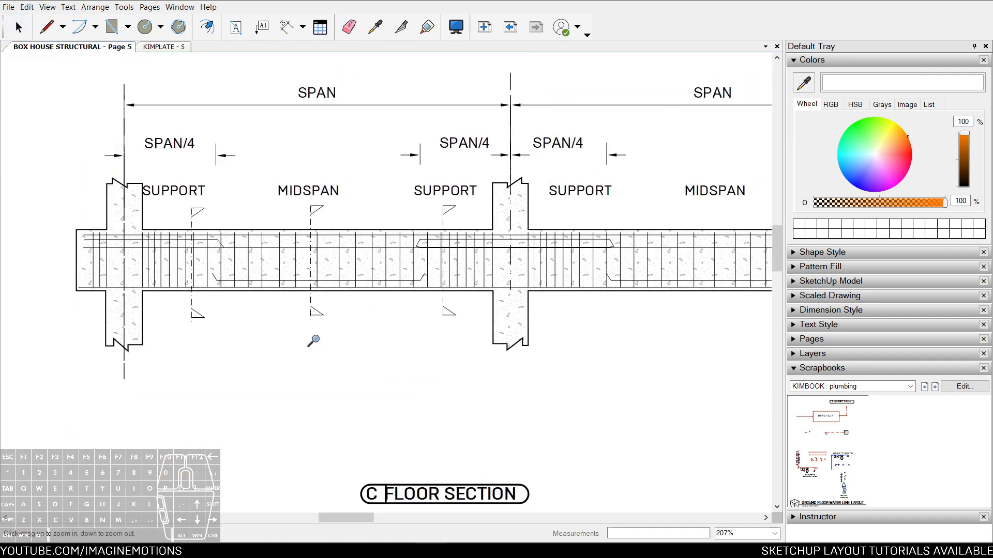
pyautogui.moveTo(311, 339); pyautogui.dragTo(303, 239)
pyautogui.scroll(2, 355, 284)
pyautogui.press('space')
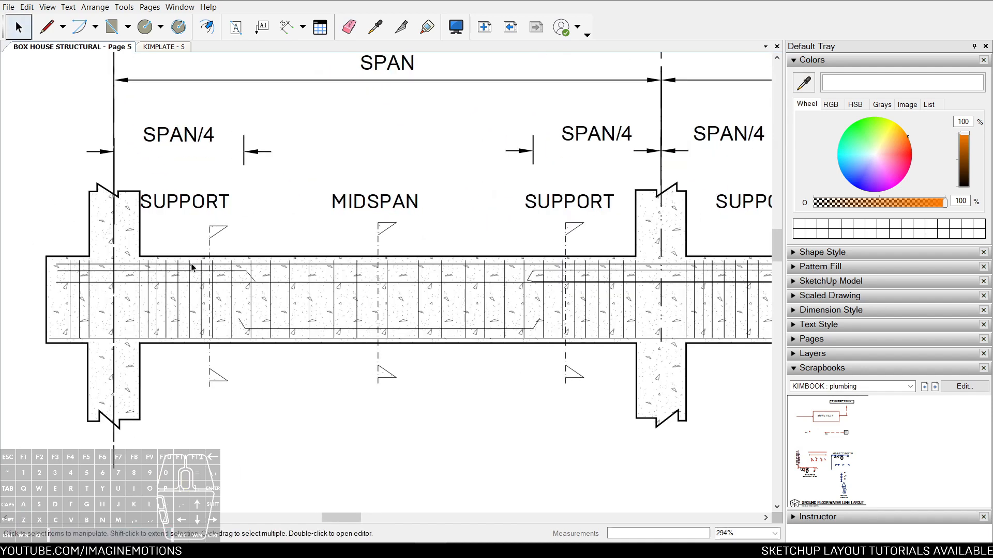
pyautogui.scroll(1, 184, 276)
pyautogui.scroll(-2, 212, 266)
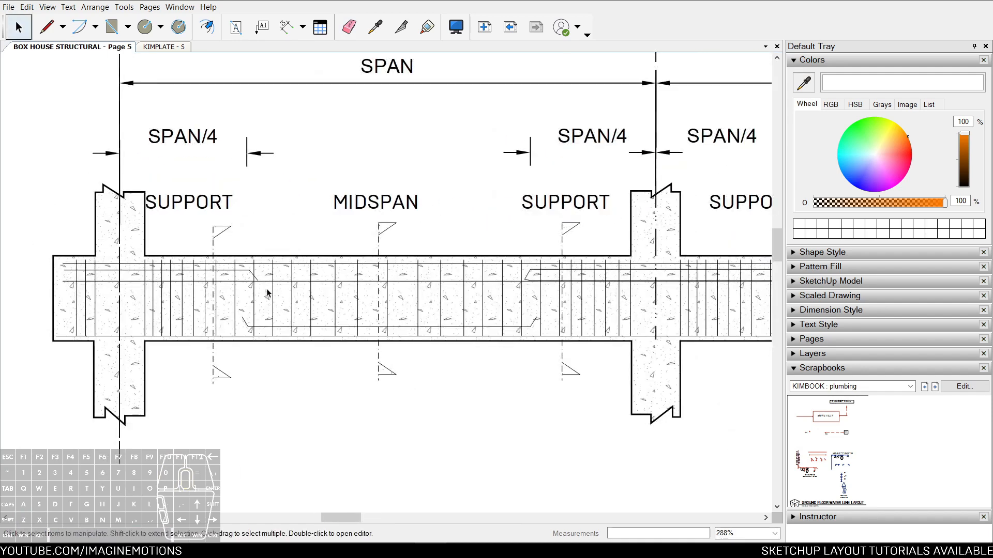
pyautogui.scroll(1, 205, 297)
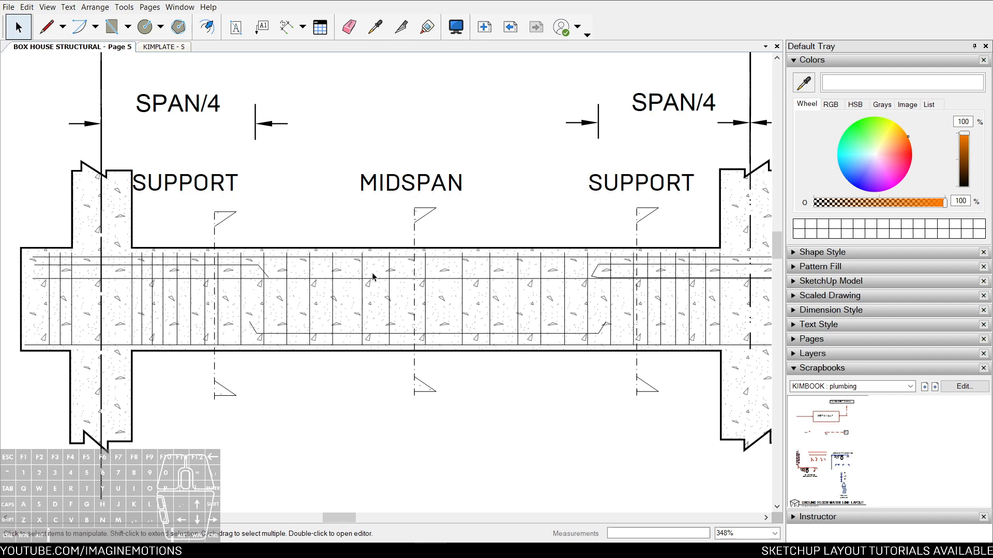
pyautogui.moveTo(372, 274); pyautogui.dragTo(344, 275, button='middle')
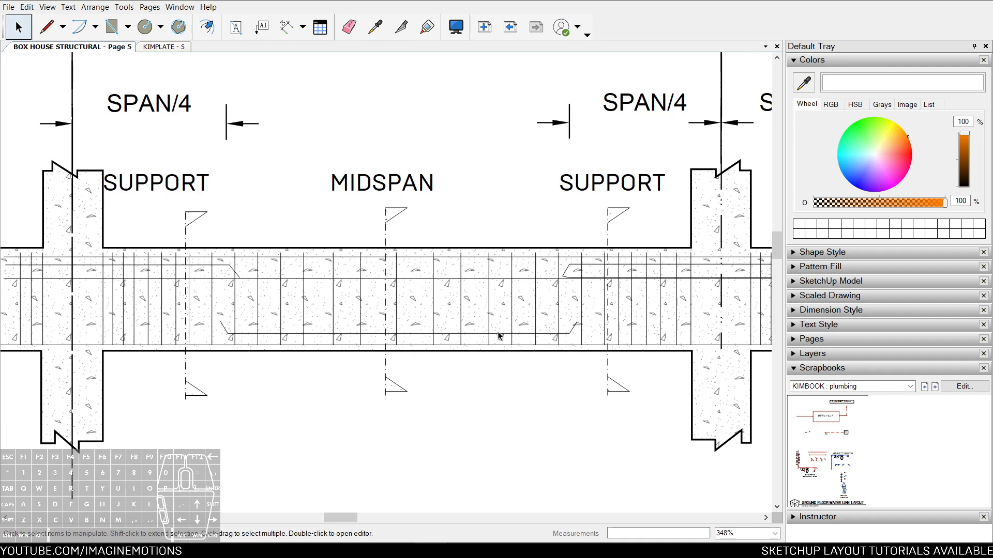
pyautogui.scroll(-3, 361, 333)
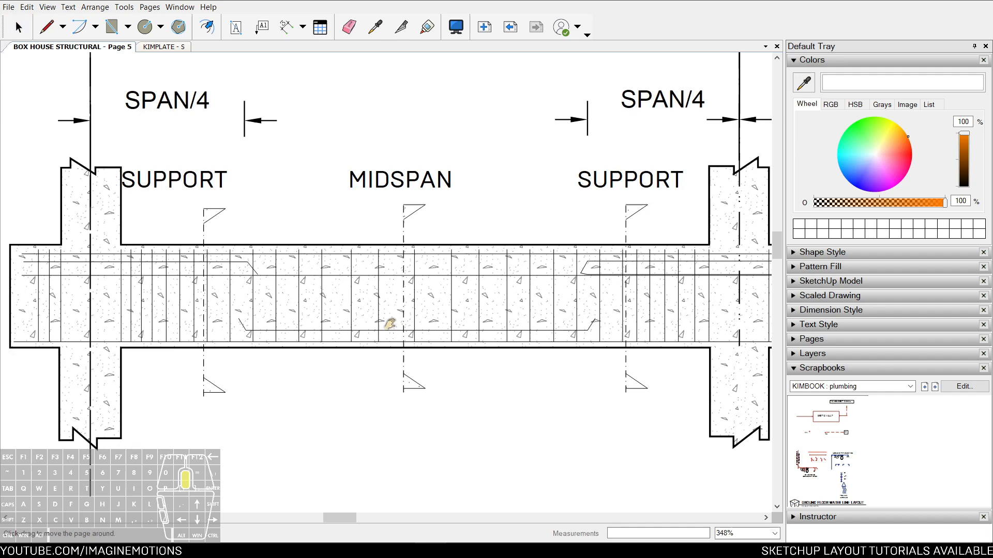
pyautogui.scroll(4, 491, 289)
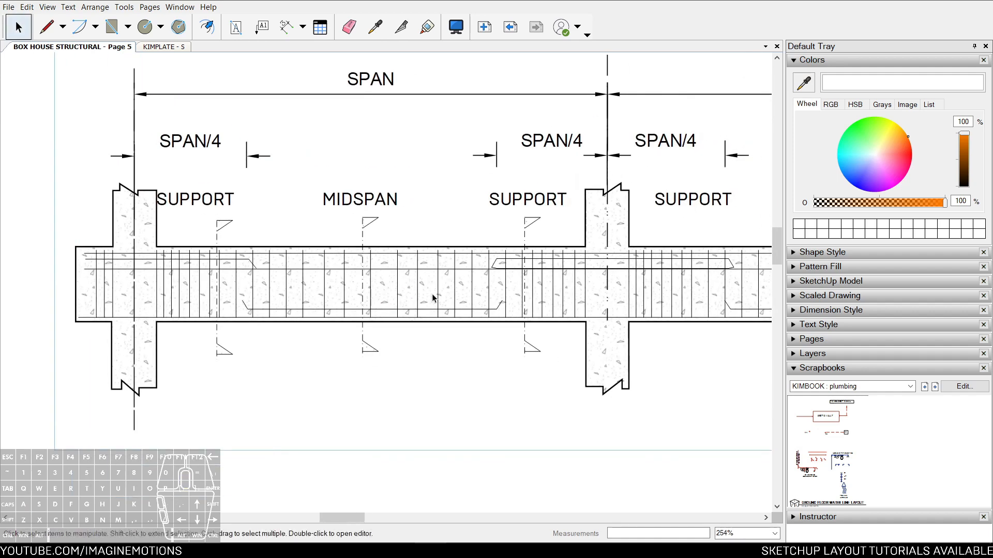
pyautogui.scroll(1, 501, 268)
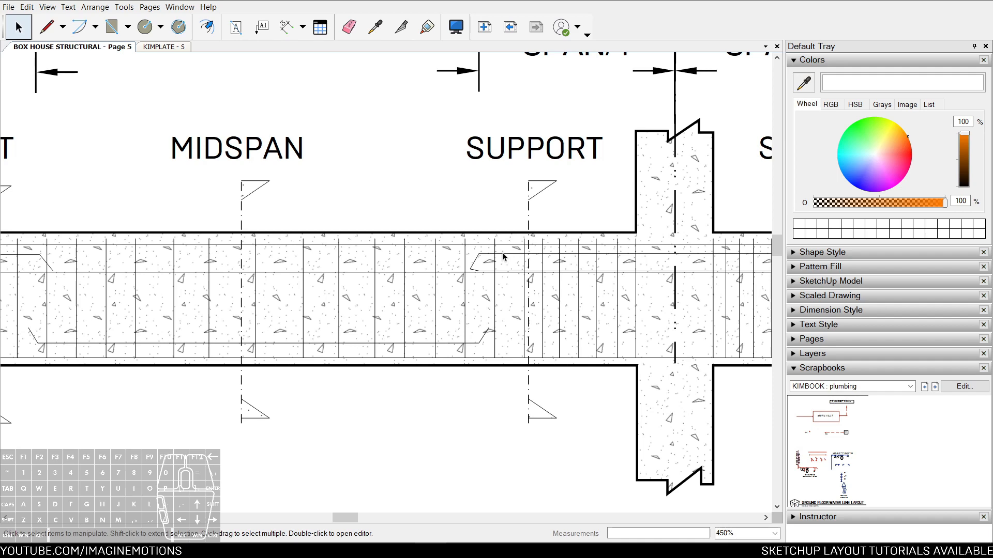
# Try moving the extra top bar at the second column up to the continuous top bar, and undo the move
pyautogui.scroll(1, 503, 257)
pyautogui.click(502, 256)
pyautogui.scroll(3, 502, 256)
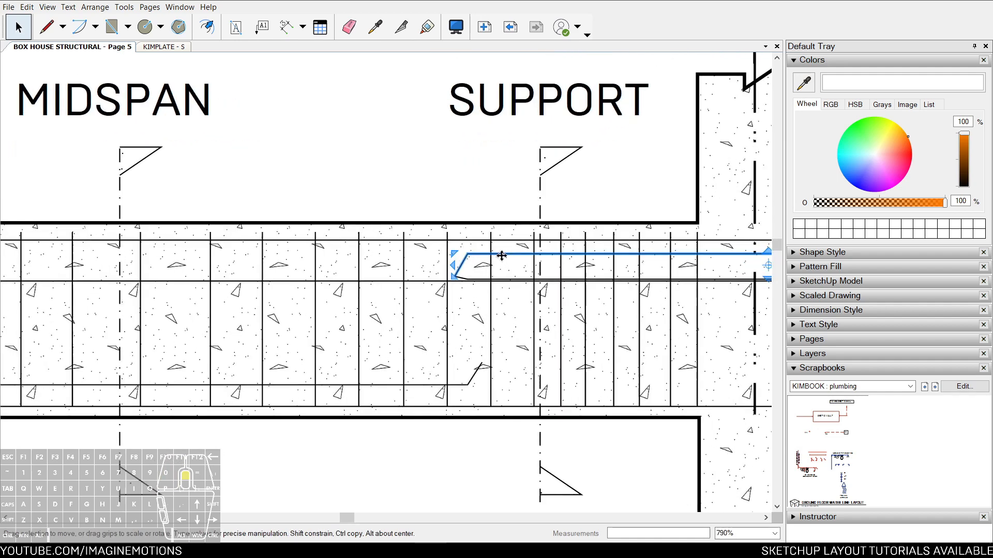
pyautogui.click(510, 237)
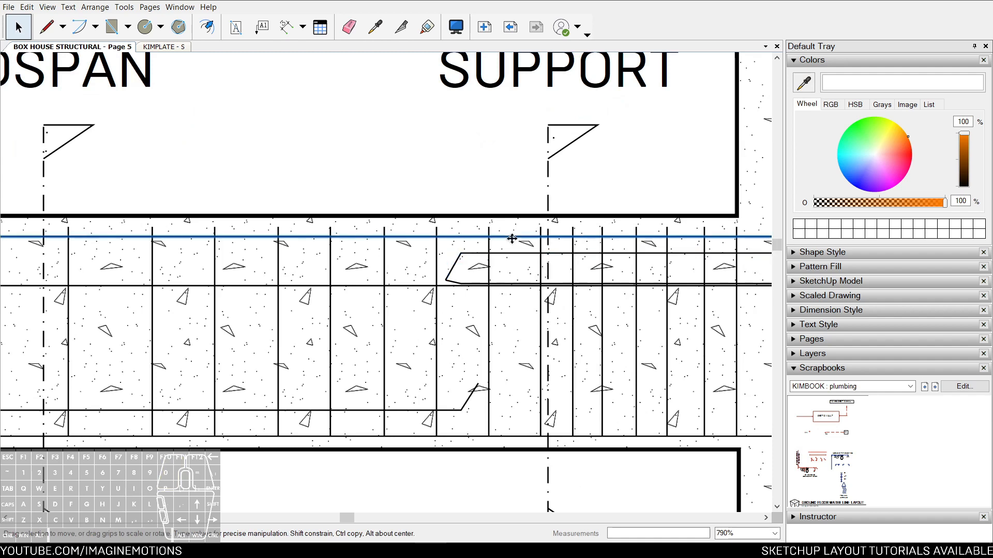
pyautogui.click(509, 255)
pyautogui.moveTo(492, 254); pyautogui.dragTo(491, 238)
pyautogui.scroll(2, 491, 238)
pyautogui.hotkey('ctrl', 'z')
# Examine the section-cut markers at the supports and midspan of the beam's first span
pyautogui.scroll(-3, 492, 265)
pyautogui.press('z')
pyautogui.moveTo(503, 181); pyautogui.dragTo(503, 260)
pyautogui.press('space')
pyautogui.keyDown('ctrl'); pyautogui.keyDown('shift'); pyautogui.click(530, 205); pyautogui.keyUp('shift'); pyautogui.keyUp('ctrl')
pyautogui.moveTo(343, 191); pyautogui.dragTo(392, 202, button='middle')
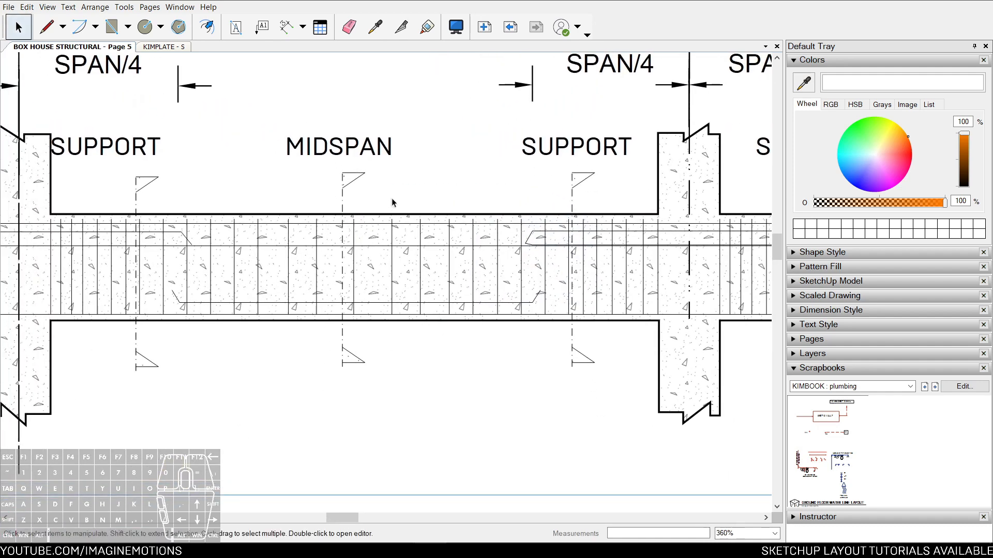
pyautogui.click(324, 191)
pyautogui.click(136, 190)
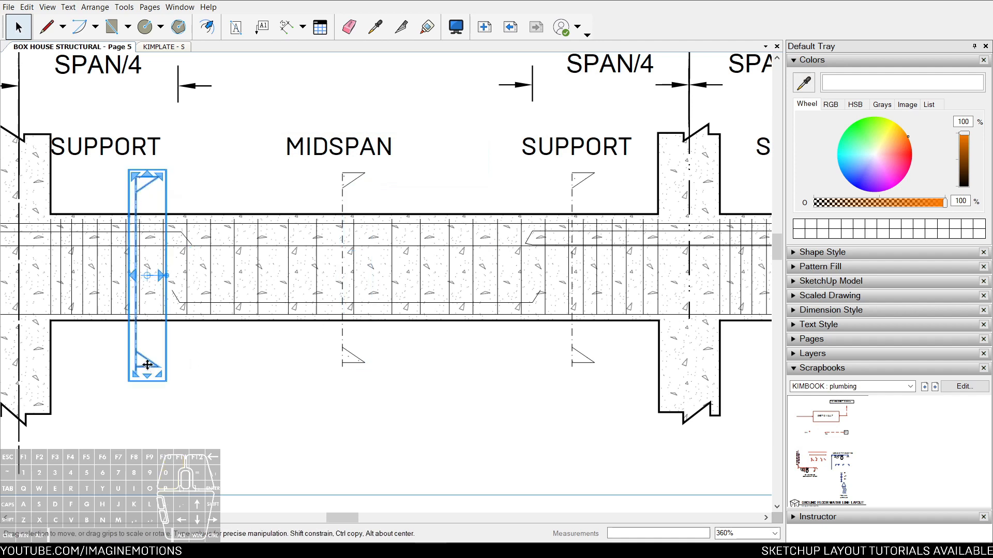
pyautogui.moveTo(147, 365); pyautogui.dragTo(207, 295, button='middle')
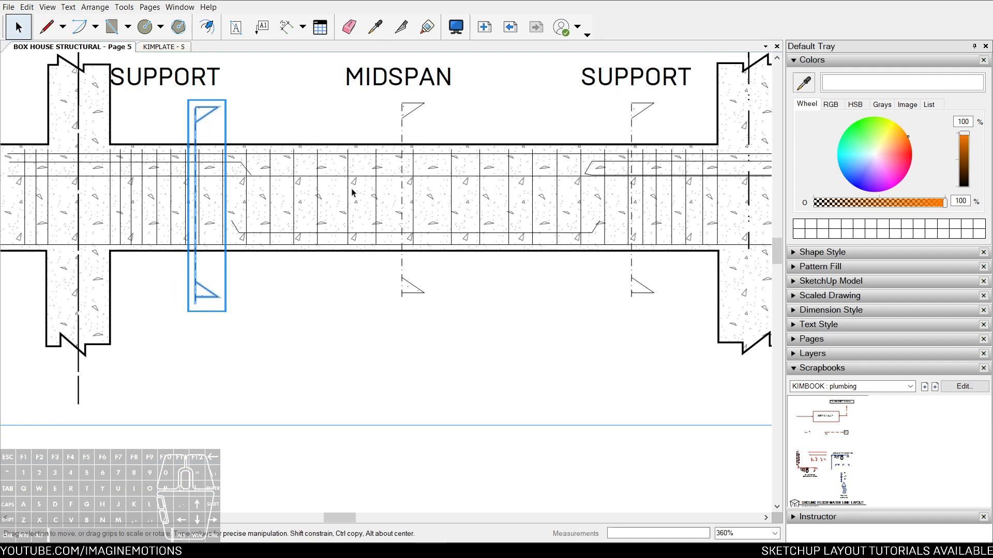
pyautogui.moveTo(427, 182); pyautogui.dragTo(475, 229, button='middle')
pyautogui.moveTo(294, 193); pyautogui.dragTo(189, 298)
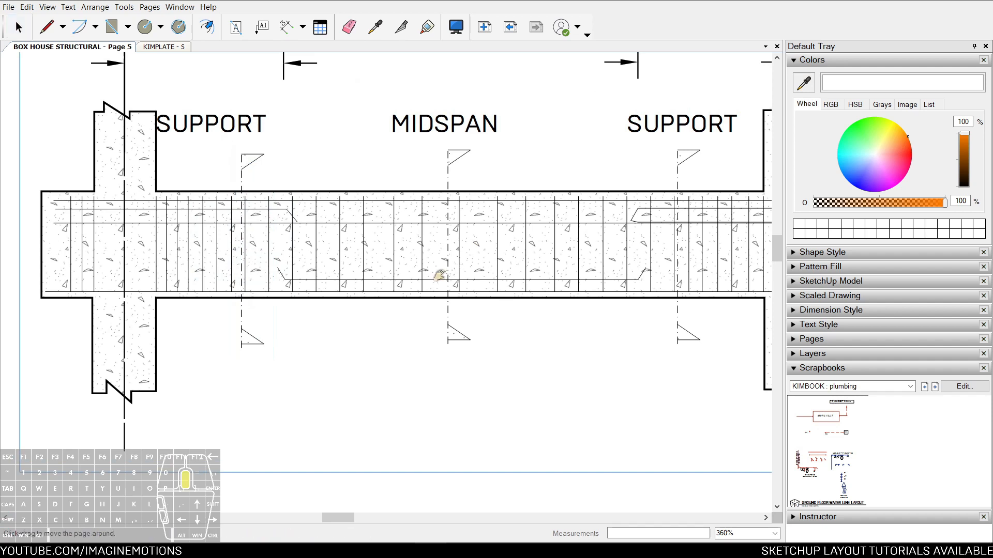
pyautogui.scroll(-3, 410, 293)
pyautogui.press('w')
pyautogui.click(621, 97)
pyautogui.press('space')
pyautogui.press('l')
pyautogui.click(137, 115)
pyautogui.press('space')
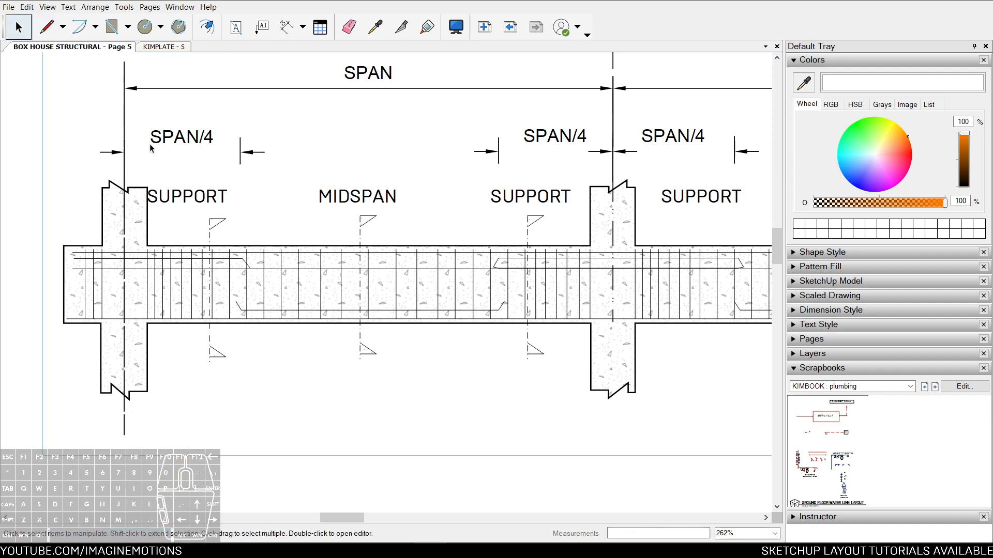
pyautogui.scroll(1, 262, 336)
pyautogui.press('r')
pyautogui.click(207, 213)
pyautogui.press('i')
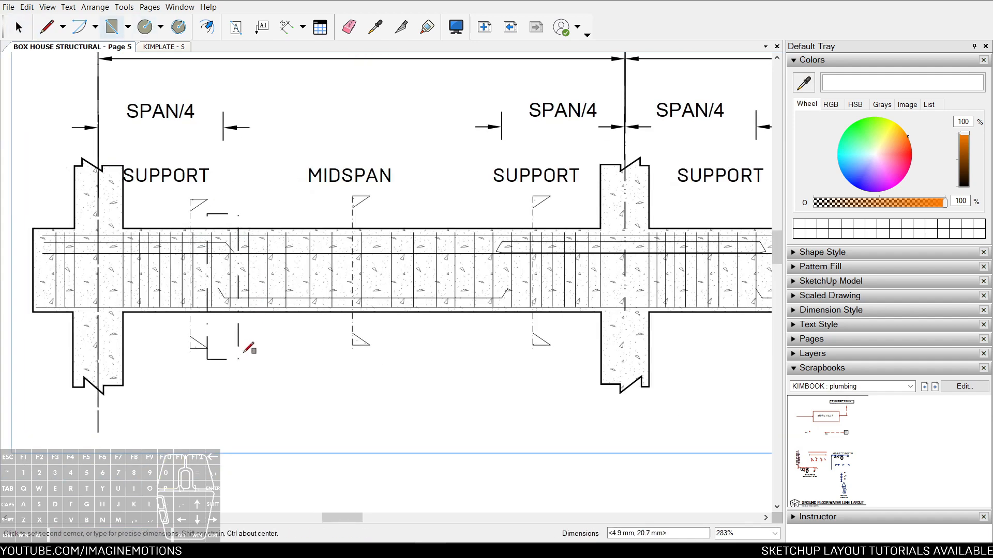
pyautogui.press('space')
pyautogui.press('r')
pyautogui.click(468, 212)
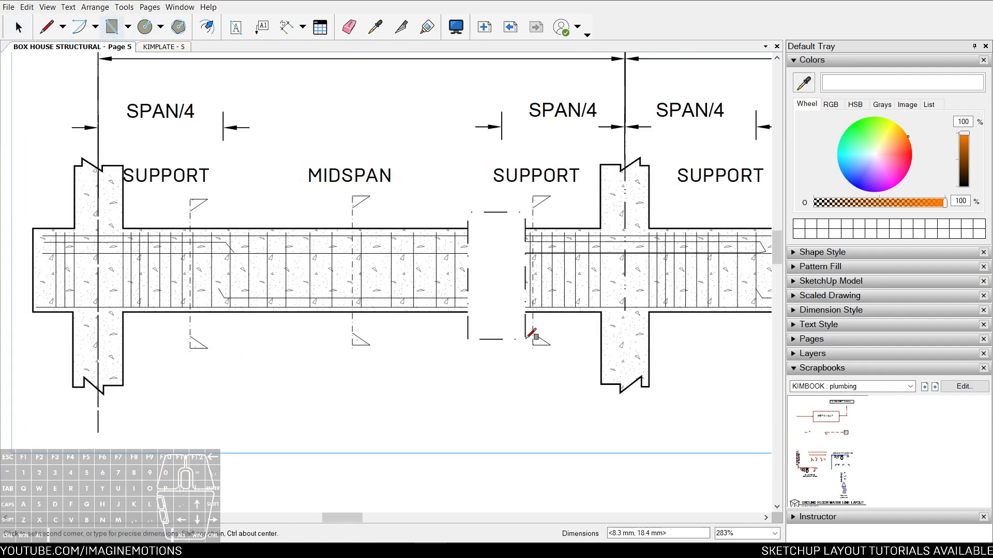
pyautogui.press('o')
pyautogui.press('o')
pyautogui.press('i')
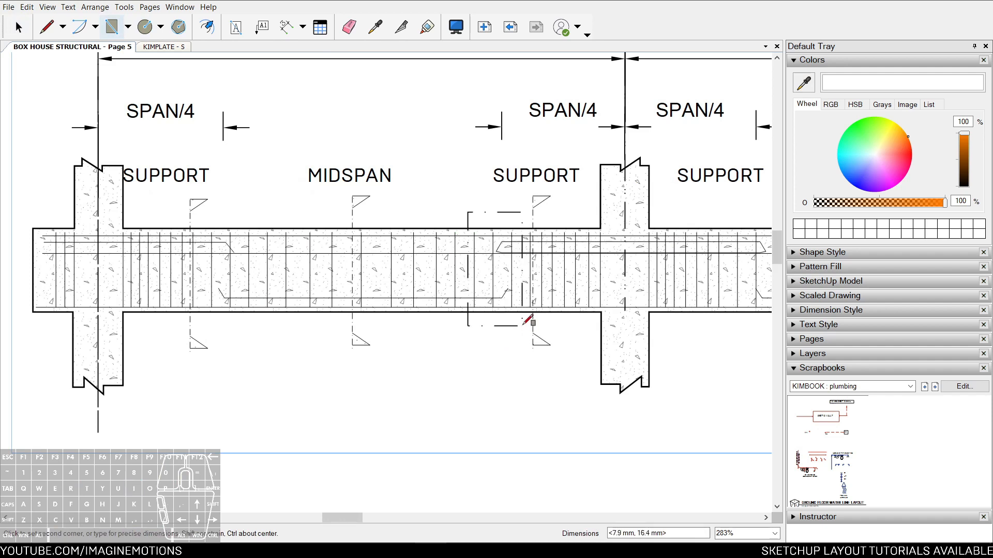
pyautogui.scroll(-2, 526, 320)
pyautogui.press('space')
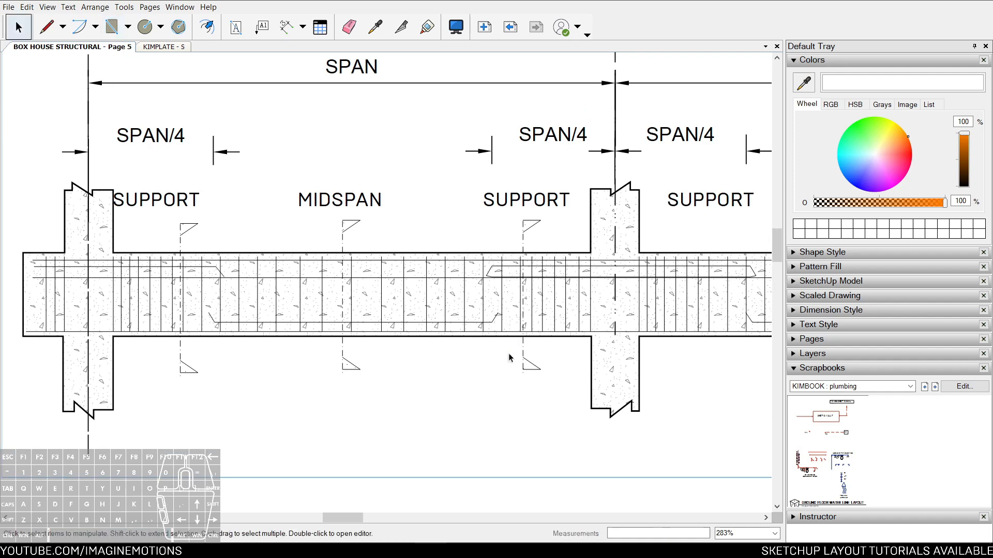
# Sketch a temporary V-shaped line across the beam's first span, dipping below midspan between the two columns, and erase it
pyautogui.press('l')
pyautogui.click(220, 282)
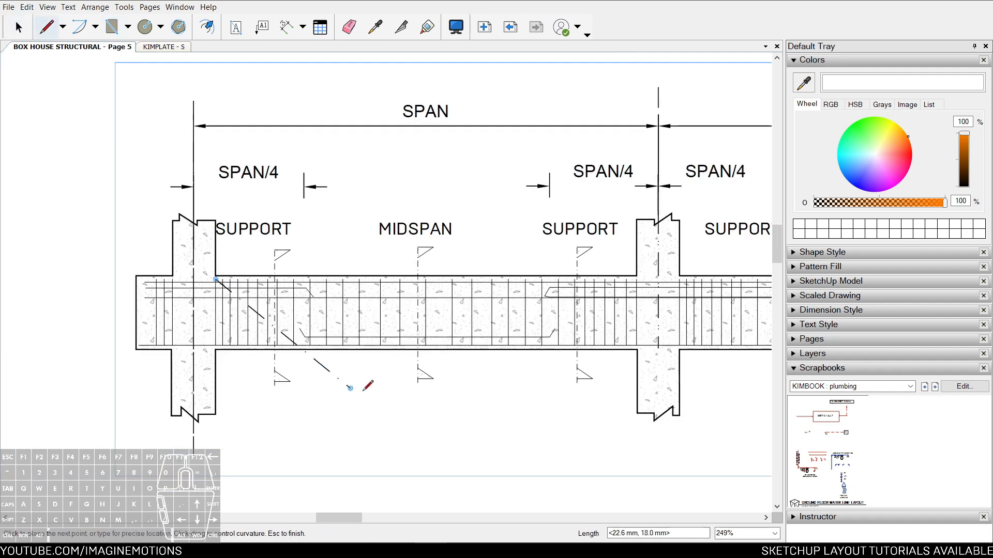
pyautogui.scroll(2, 396, 393)
pyautogui.click(384, 382)
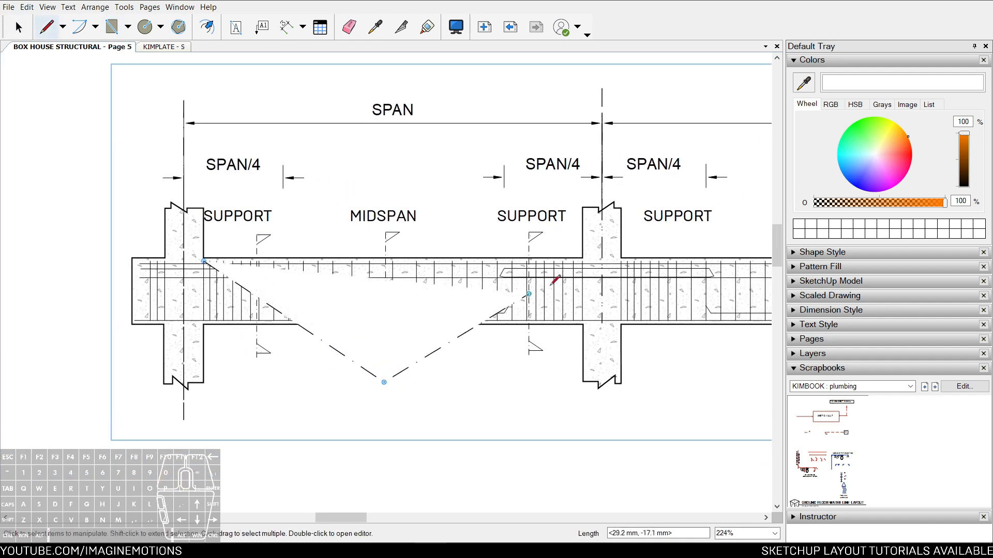
pyautogui.doubleClick(583, 261)
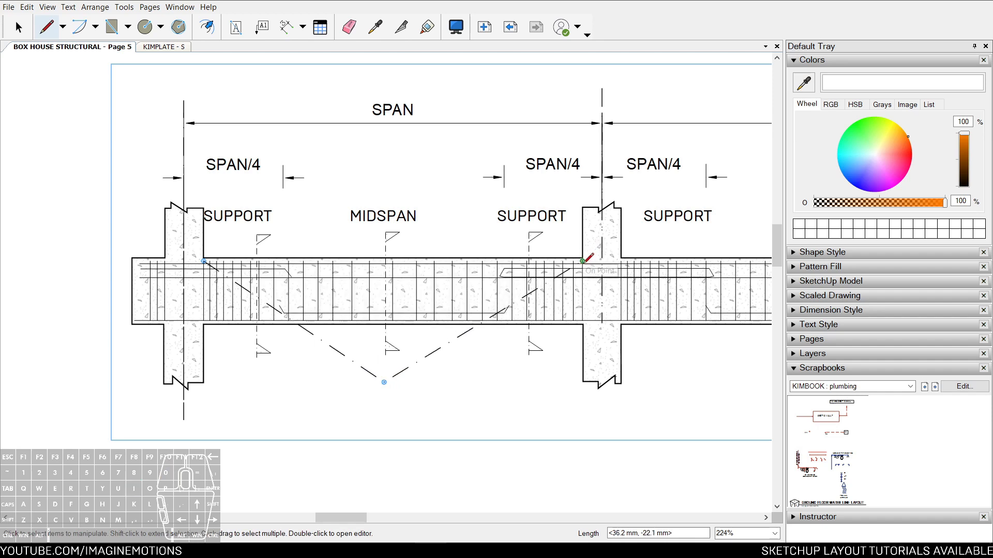
pyautogui.press('space')
pyautogui.press('e')
pyautogui.click(369, 372)
pyautogui.press('space')
pyautogui.scroll(1, 265, 279)
pyautogui.scroll(1, 228, 273)
pyautogui.press('l')
pyautogui.scroll(2, 171, 250)
pyautogui.click(139, 249)
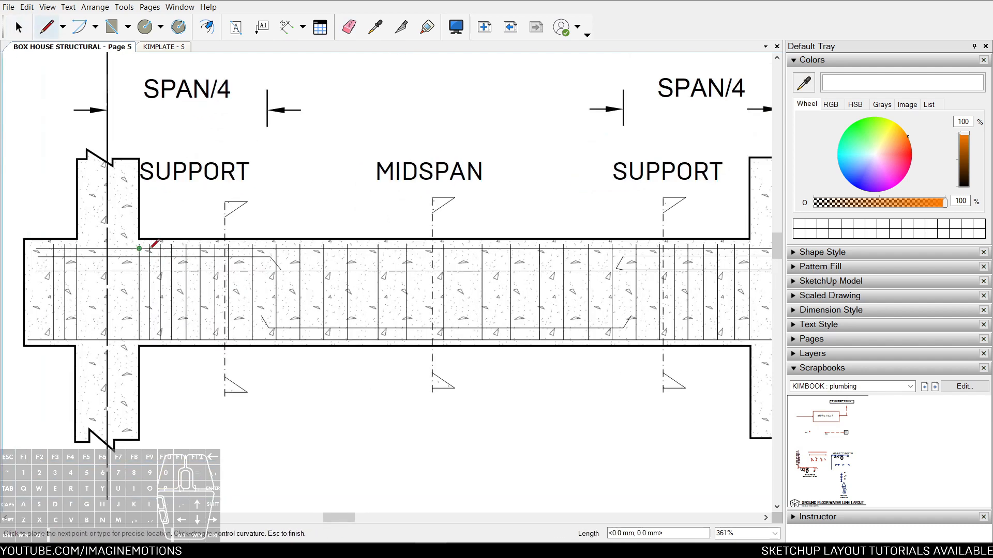
pyautogui.press('space')
pyautogui.press('w')
pyautogui.click(149, 340)
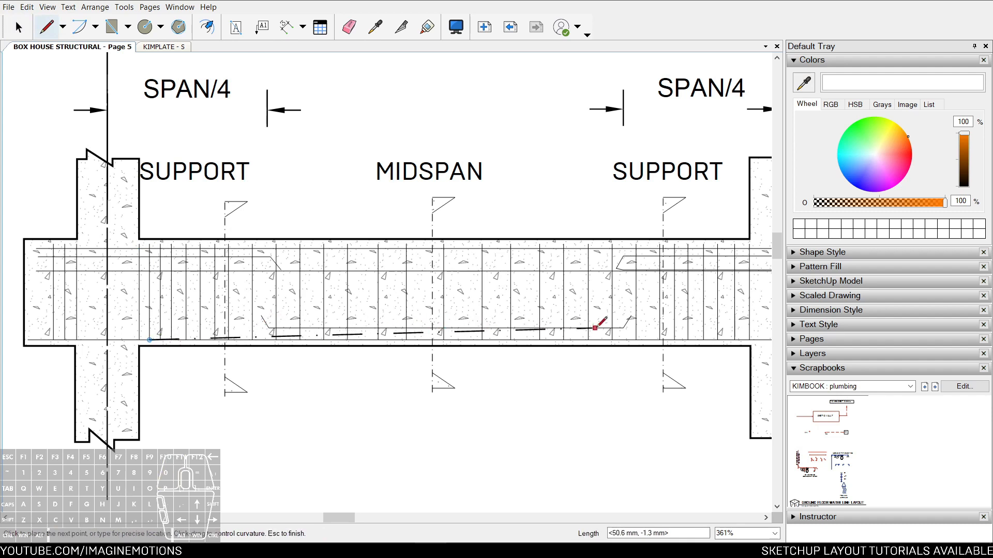
pyautogui.press('space')
# Draw a temporary sagging curve below the beam's first span from column to column and erase it
pyautogui.scroll(-1, 383, 352)
pyautogui.moveTo(349, 331); pyautogui.dragTo(344, 322, button='middle')
pyautogui.press('w')
pyautogui.moveTo(166, 332); pyautogui.dragTo(488, 483)
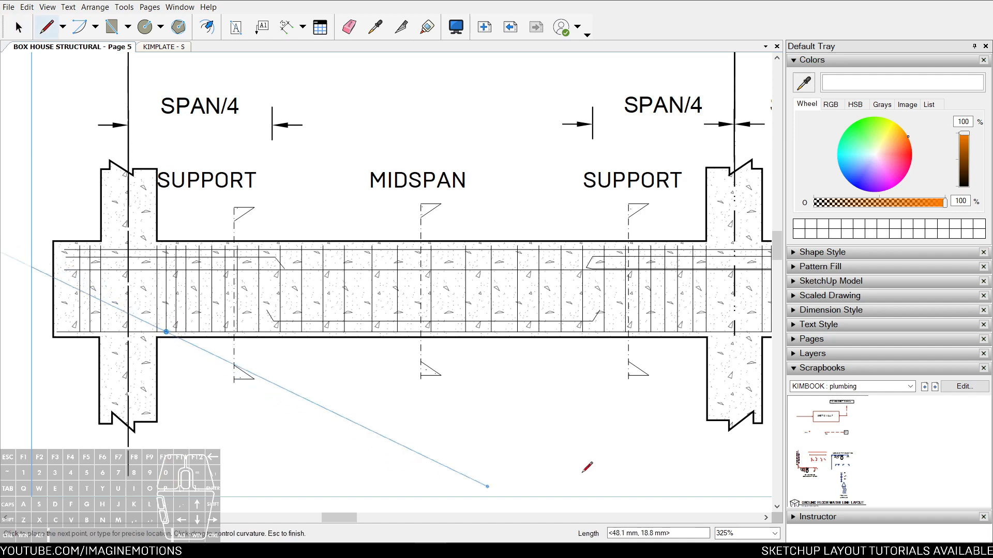
pyautogui.click(702, 331)
pyautogui.press('space')
pyautogui.scroll(-3, 496, 365)
pyautogui.scroll(2, 425, 341)
pyautogui.press('e')
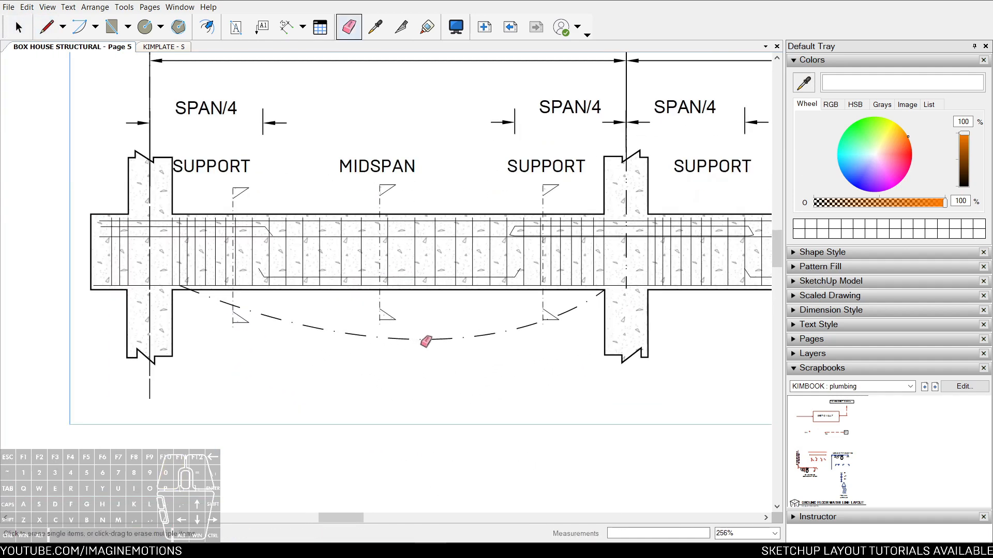
pyautogui.click(432, 338)
# Browse the KIMBOOK scrapbook from Page 11 back to Page 9
pyautogui.scroll(-3, 528, 328)
pyautogui.scroll(2, 452, 317)
pyautogui.press('Escape')
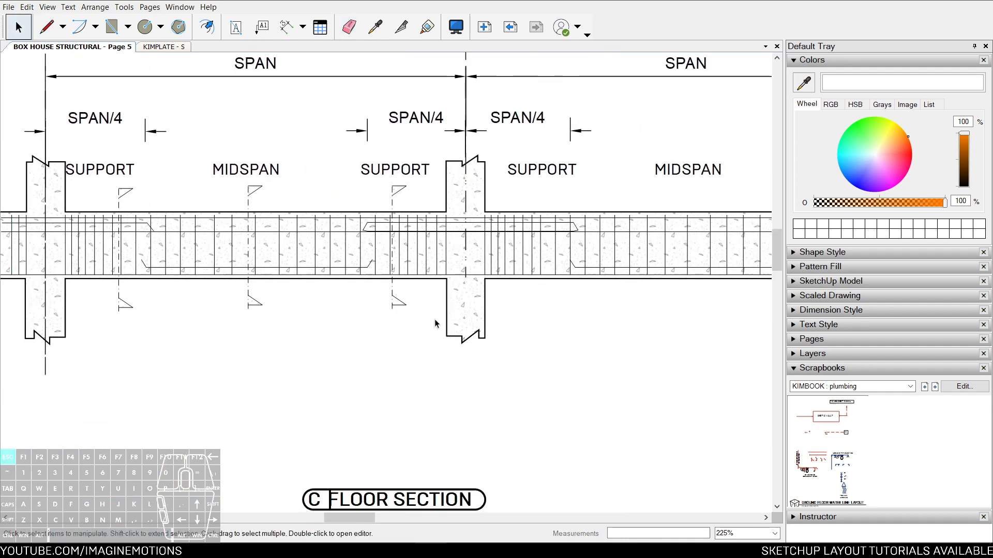
pyautogui.scroll(-5, 434, 324)
pyautogui.scroll(5, 485, 460)
pyautogui.moveTo(475, 283); pyautogui.dragTo(445, 309, button='middle')
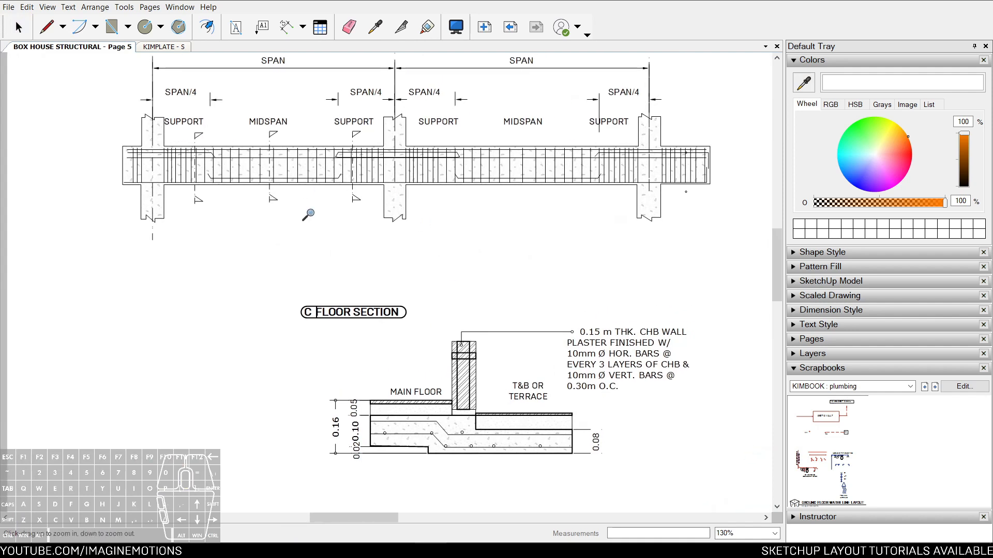
pyautogui.click(928, 389)
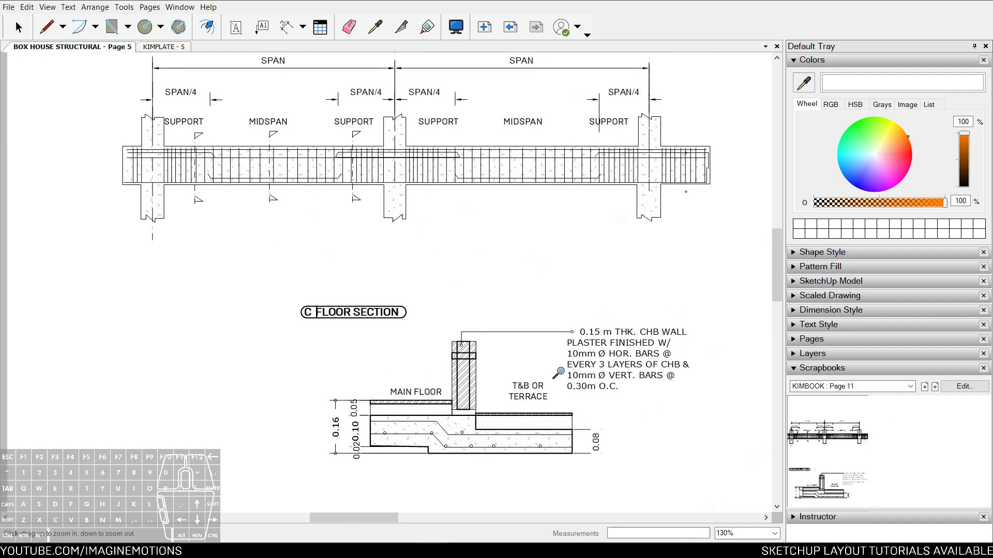
pyautogui.moveTo(515, 250); pyautogui.dragTo(526, 259, button='middle')
pyautogui.click(925, 387)
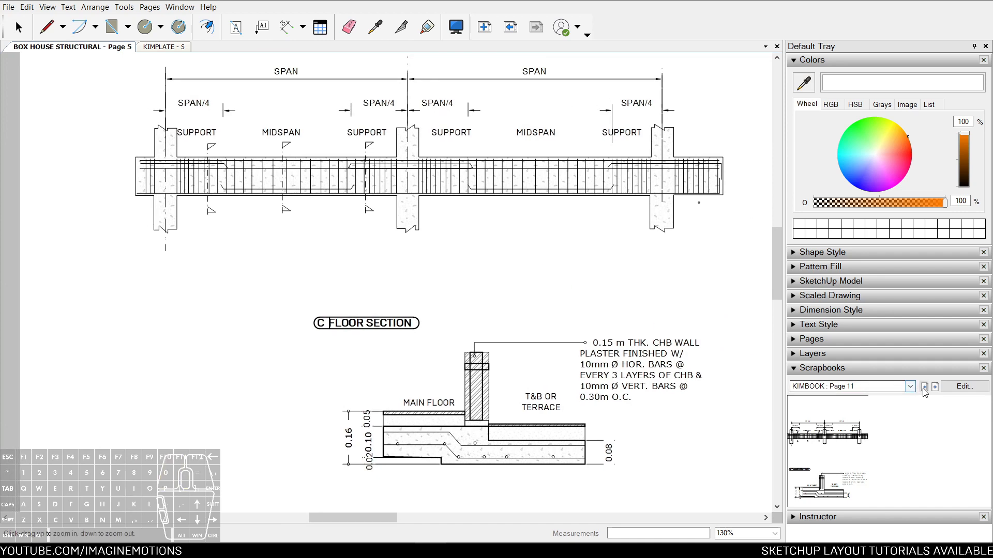
pyautogui.click(925, 387)
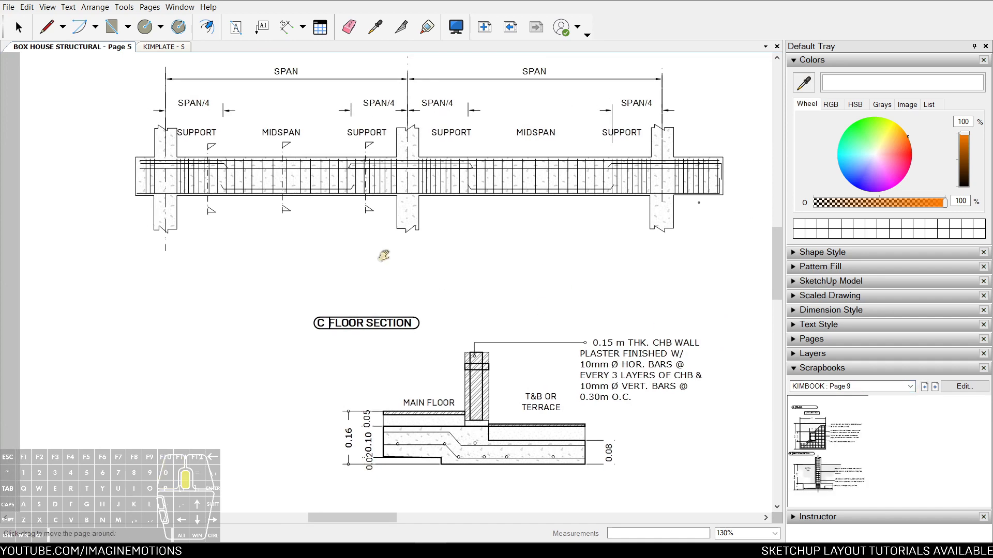
pyautogui.scroll(3, 380, 257)
pyautogui.scroll(1, 368, 215)
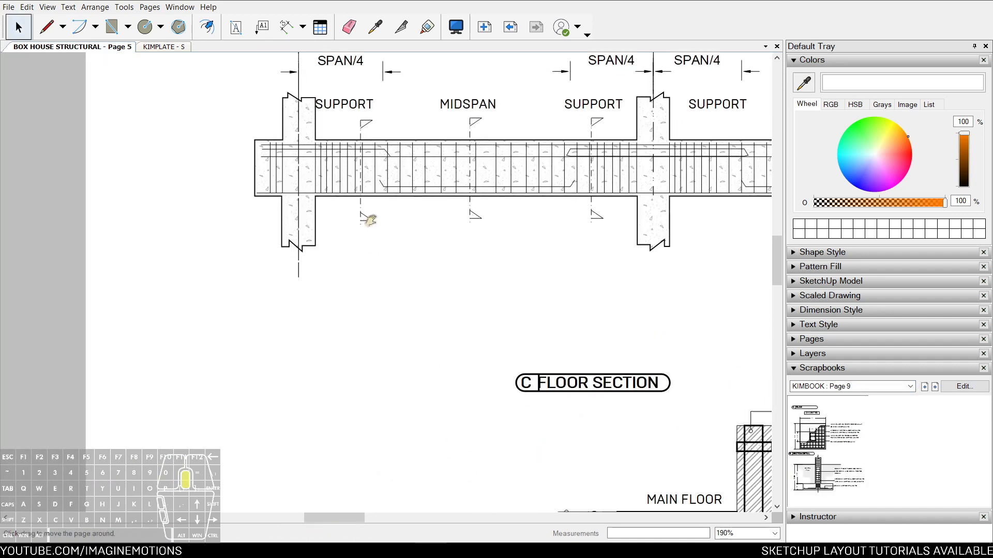
pyautogui.press('r')
pyautogui.click(305, 267)
pyautogui.press('space')
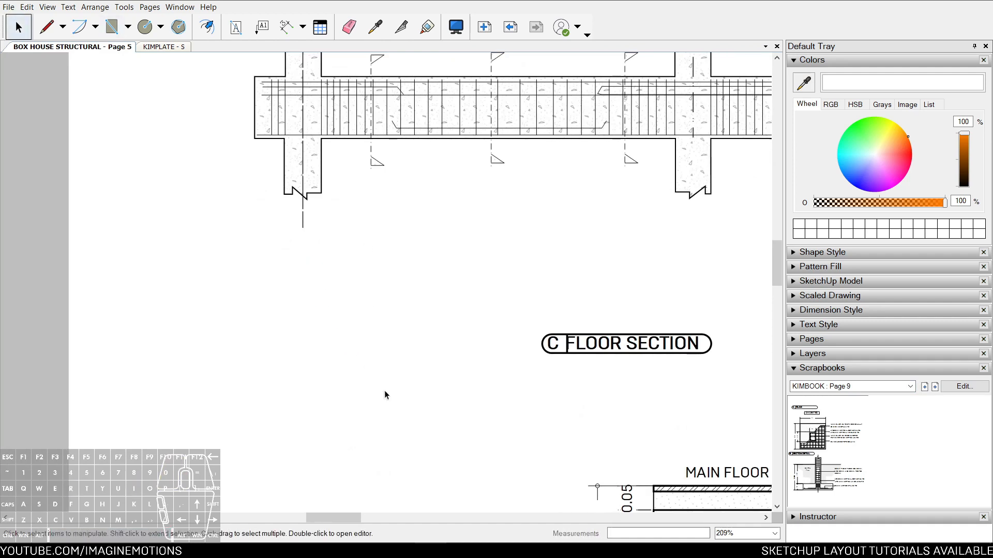
pyautogui.press('s')
# Draw an upright concrete-hatched rectangle below the first support's section-cut marker as the beam cross-section
pyautogui.press('r')
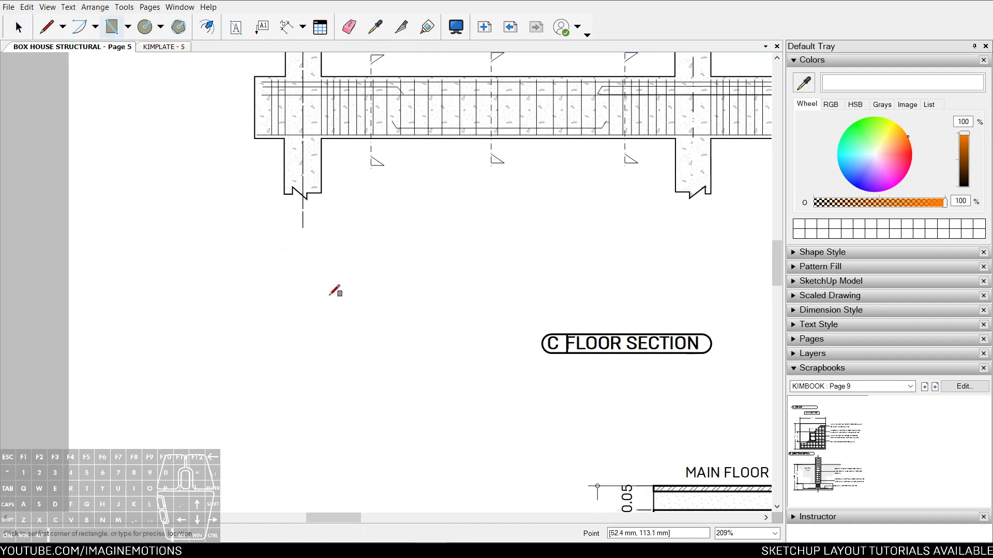
pyautogui.moveTo(379, 258); pyautogui.dragTo(345, 297, button='middle')
pyautogui.click(315, 315)
pyautogui.click(383, 417)
pyautogui.press('space')
pyautogui.scroll(2, 375, 166)
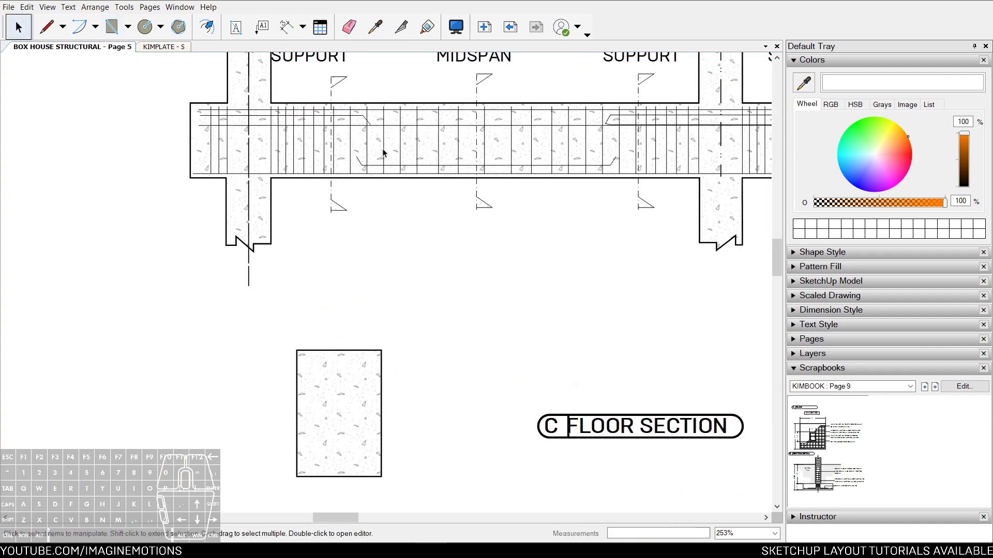
# Place and copy circular reinforcing bars in the cross-section: three in the top row, two just below, and three at the bottom
pyautogui.scroll(2, 313, 354)
pyautogui.scroll(1, 310, 359)
pyautogui.moveTo(310, 359); pyautogui.dragTo(315, 300, button='middle')
pyautogui.scroll(1, 316, 296)
pyautogui.moveTo(315, 292); pyautogui.dragTo(443, 294)
pyautogui.keyDown('shift'); pyautogui.click(314, 294); pyautogui.keyUp('shift')
pyautogui.keyDown('ctrl'); pyautogui.moveTo(313, 293); pyautogui.dragTo(314, 488); pyautogui.keyUp('ctrl')
pyautogui.click(313, 488)
pyautogui.keyDown('shift'); pyautogui.click(313, 293); pyautogui.keyUp('shift')
pyautogui.keyDown('ctrl'); pyautogui.moveTo(314, 292); pyautogui.dragTo(377, 287); pyautogui.keyUp('ctrl')
# Offset the cross-section rectangle inward to form the stirrup outline around the bars
pyautogui.scroll(-3, 373, 293)
pyautogui.scroll(2, 374, 293)
pyautogui.press('f')
pyautogui.click(374, 266)
pyautogui.click(373, 277)
pyautogui.press('space')
pyautogui.scroll(-2, 470, 308)
pyautogui.scroll(2, 363, 339)
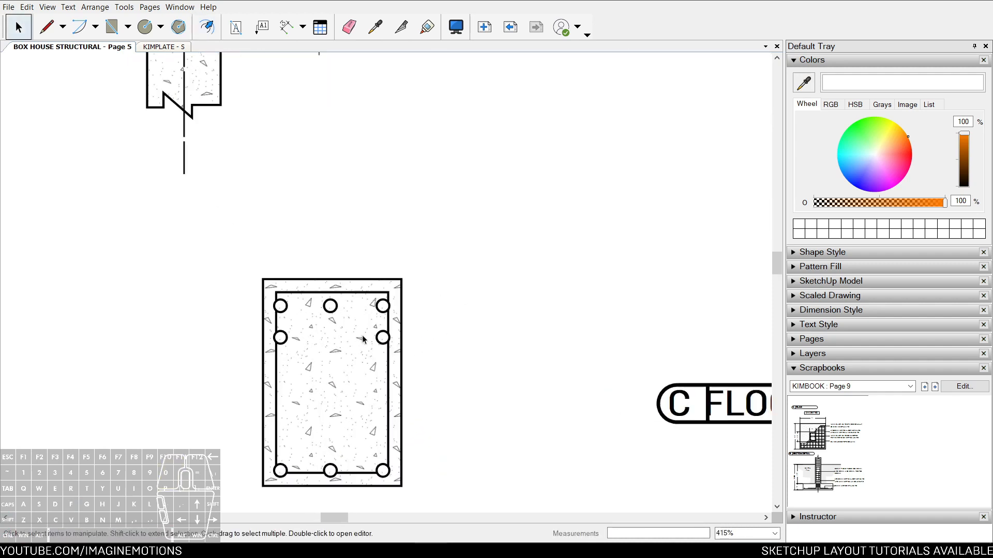
pyautogui.scroll(-4, 406, 350)
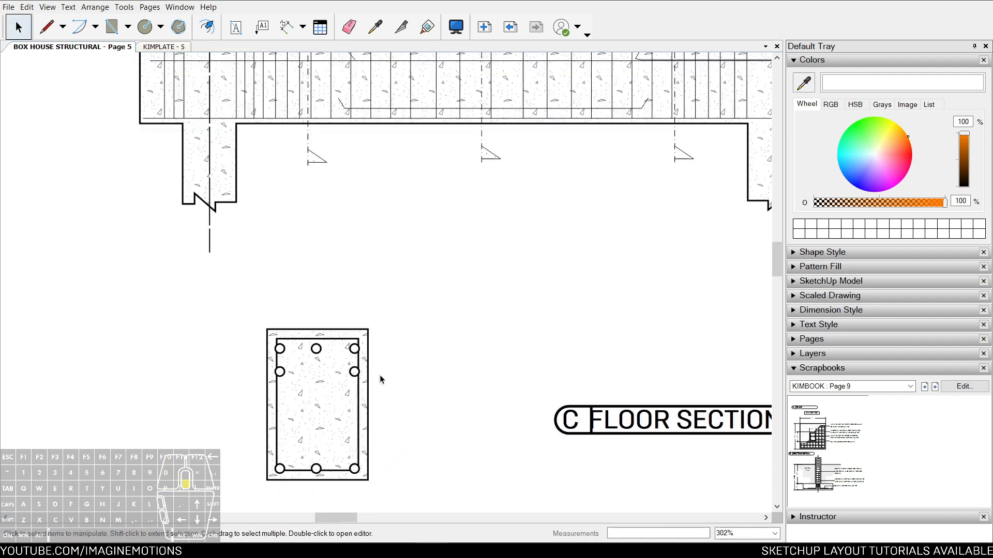
# Dimension the cross-section's width above its top edge and replace the dimension text with "b"
pyautogui.scroll(2, 340, 338)
pyautogui.press('d')
pyautogui.click(290, 346)
pyautogui.click(388, 346)
pyautogui.click(399, 315)
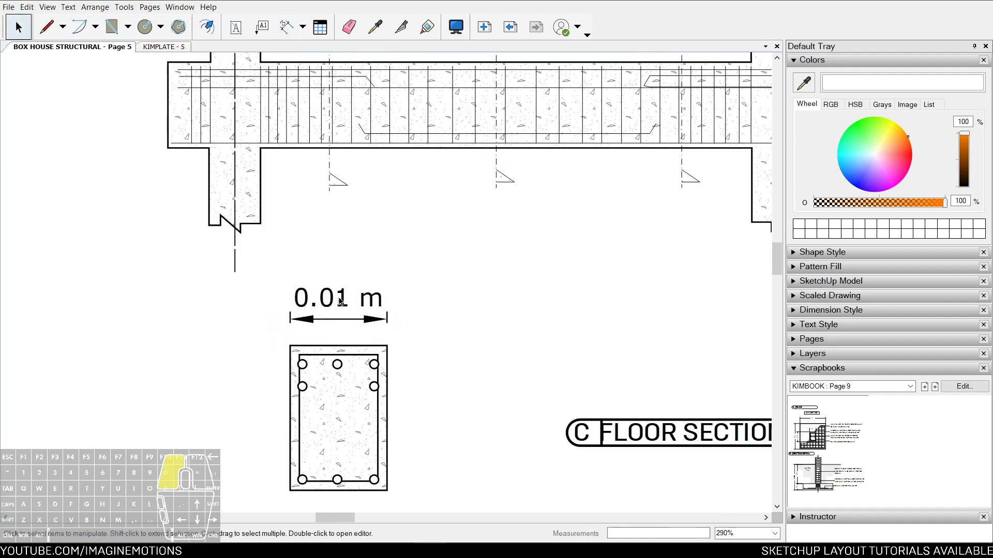
pyautogui.doubleClick(340, 297)
pyautogui.write('B')
pyautogui.press('capslock')
pyautogui.moveTo(356, 299); pyautogui.dragTo(326, 299)
pyautogui.write('b')
pyautogui.click(434, 356)
# Dimension the cross-section's depth beside its outer edge and replace the dimension text with "d"
pyautogui.moveTo(434, 355); pyautogui.dragTo(454, 312, button='middle')
pyautogui.scroll(1, 454, 312)
pyautogui.press('d')
pyautogui.click(294, 464)
pyautogui.click(295, 305)
pyautogui.click(246, 375)
pyautogui.doubleClick(237, 373)
pyautogui.write('d')
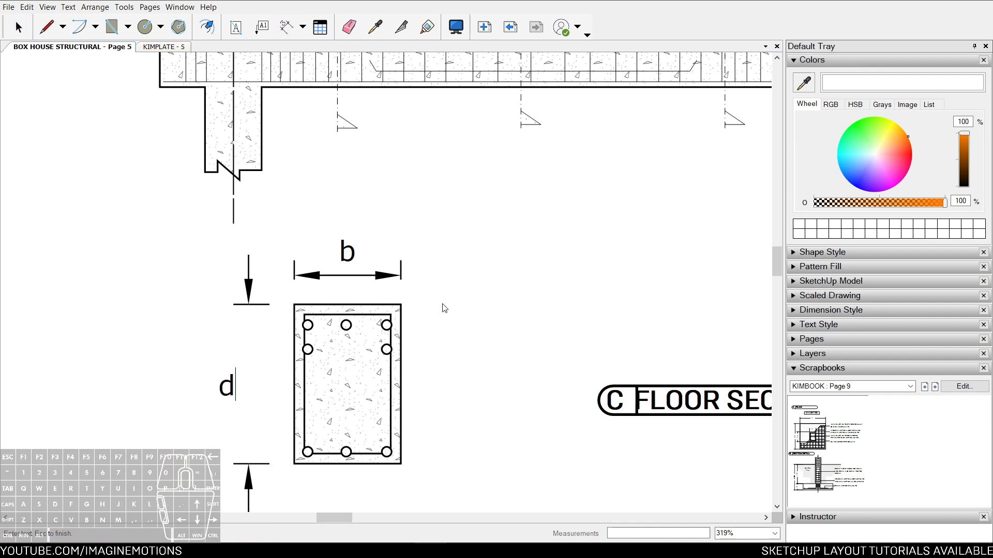
pyautogui.press('Escape')
pyautogui.scroll(-3, 443, 306)
pyautogui.scroll(1, 434, 339)
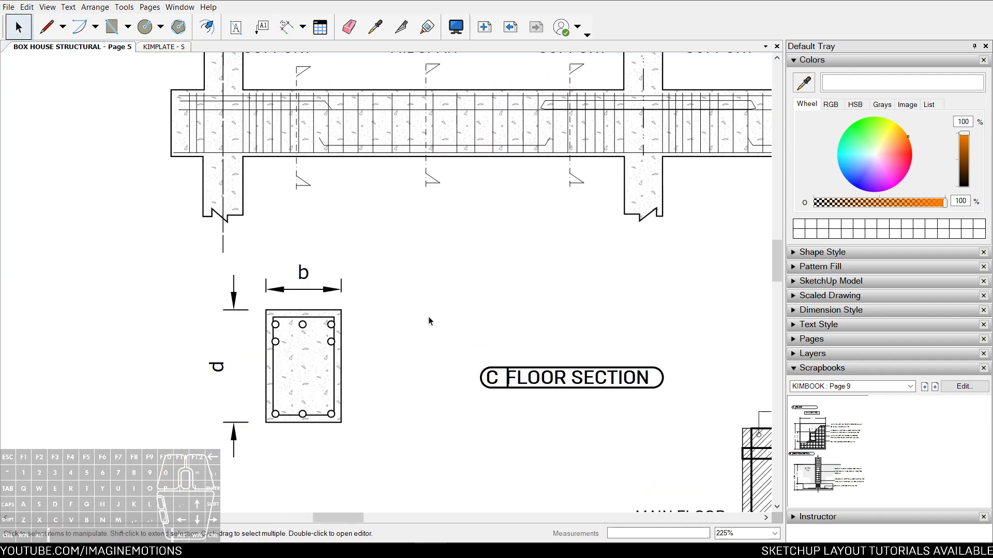
# Add the text label "5-16mmΦ REBAR" near the top bars of the cross-section
pyautogui.scroll(1, 361, 286)
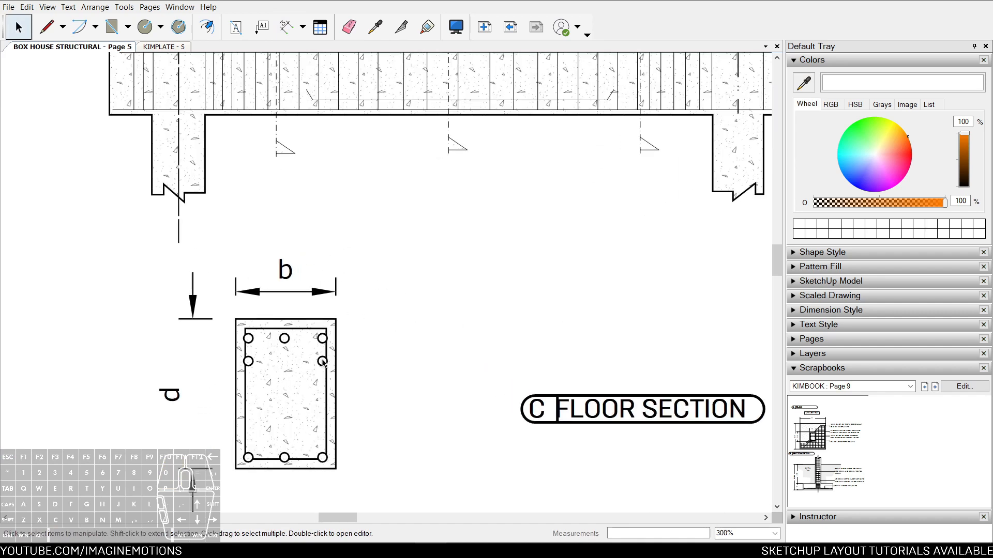
pyautogui.scroll(2, 345, 364)
pyautogui.press('t')
pyautogui.click(363, 325)
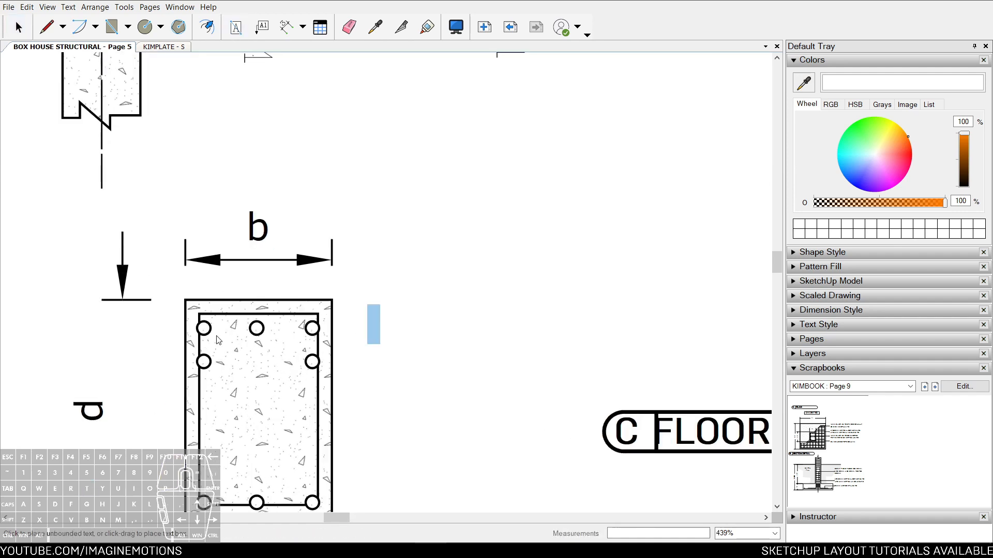
pyautogui.write('5')
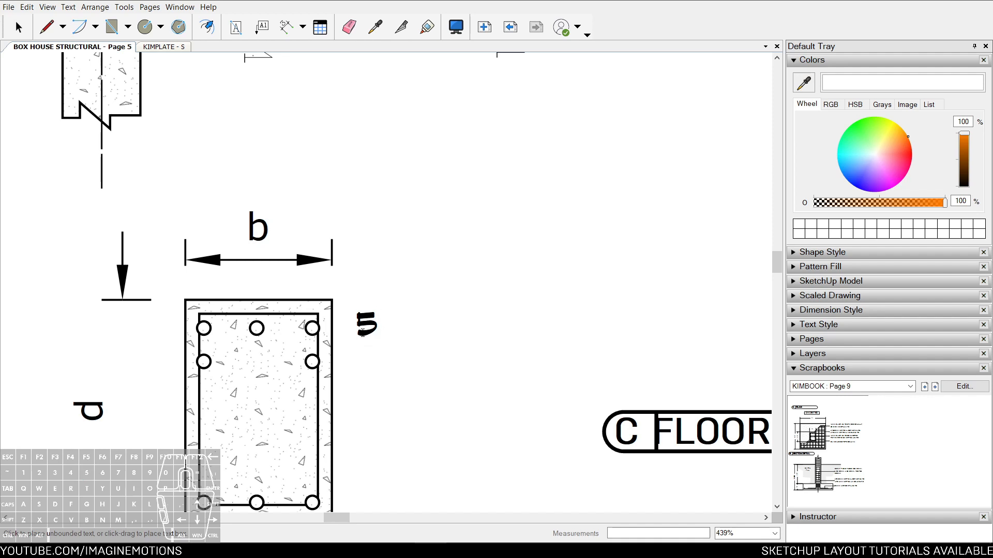
pyautogui.write('-16')
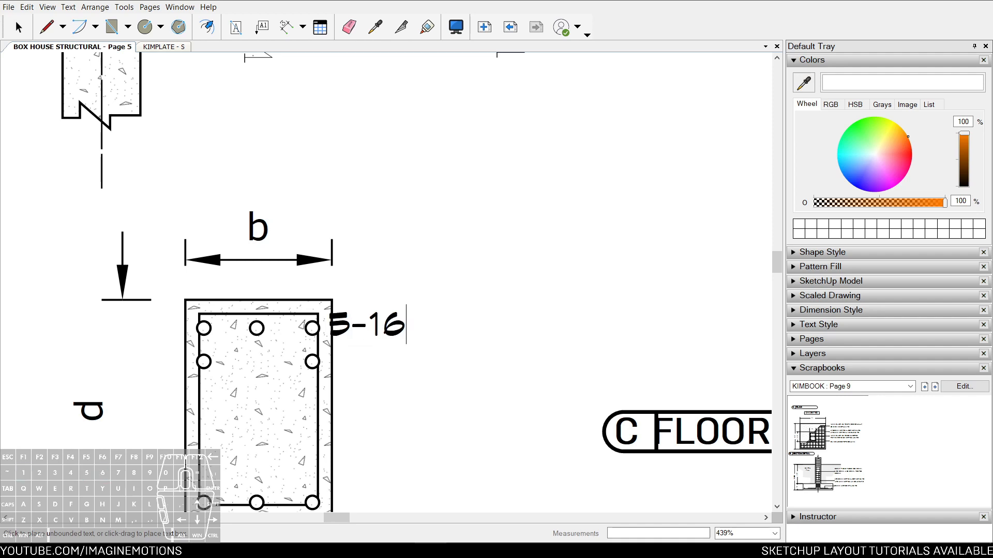
pyautogui.press('alt')
pyautogui.write('Φ')
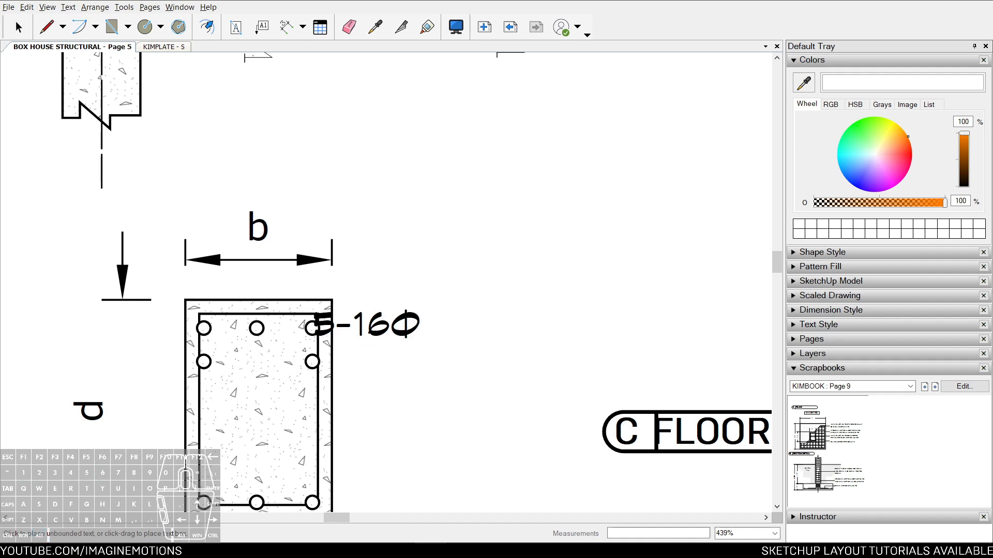
pyautogui.write('MM')
pyautogui.press('BackSpace')
pyautogui.press('BackSpace')
pyautogui.write('mm')
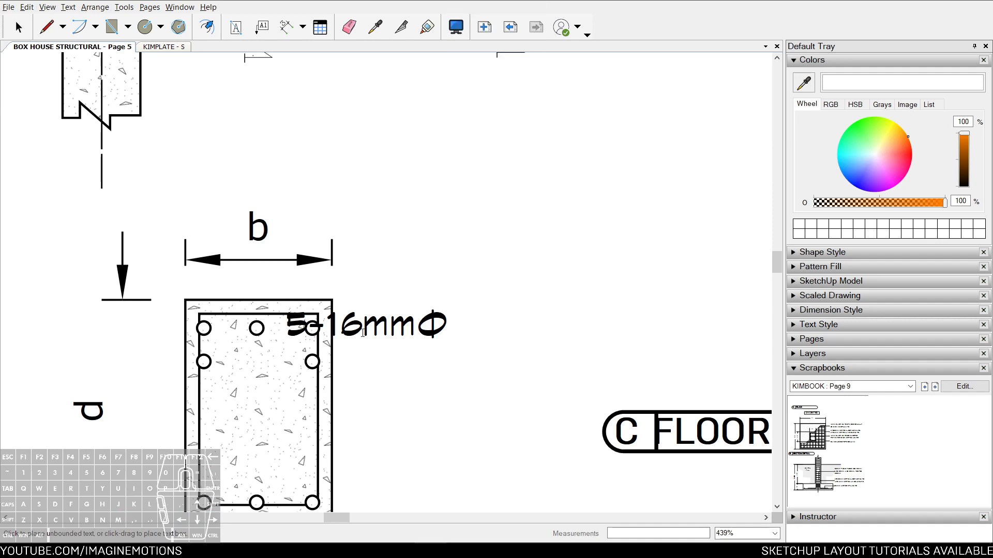
pyautogui.write('BAR')
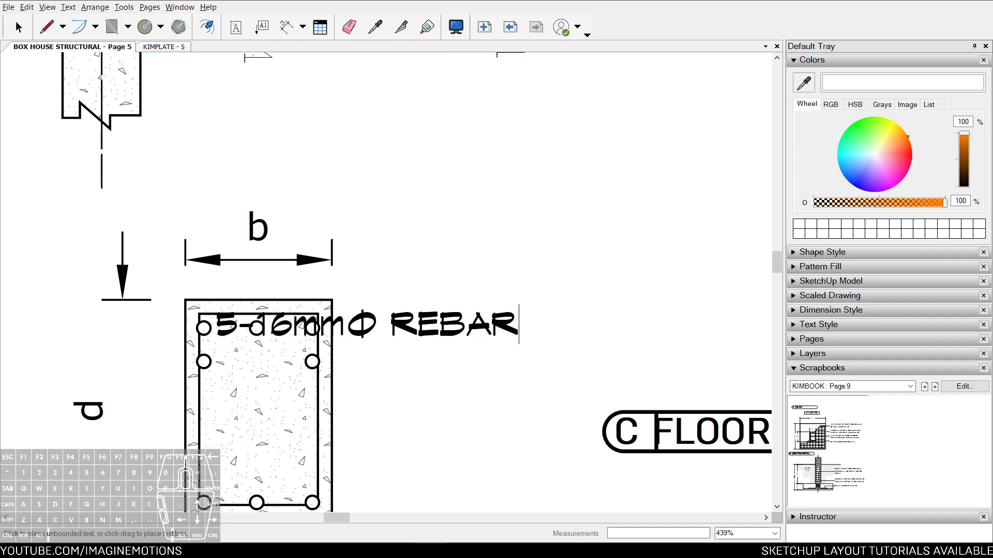
pyautogui.press('Escape')
# Move the rebar label outside the cross-section beside its top bars and change its text to "5-16mmΦ TOP BARS"
pyautogui.click(394, 332)
pyautogui.moveTo(370, 325); pyautogui.dragTo(535, 321)
pyautogui.doubleClick(540, 321)
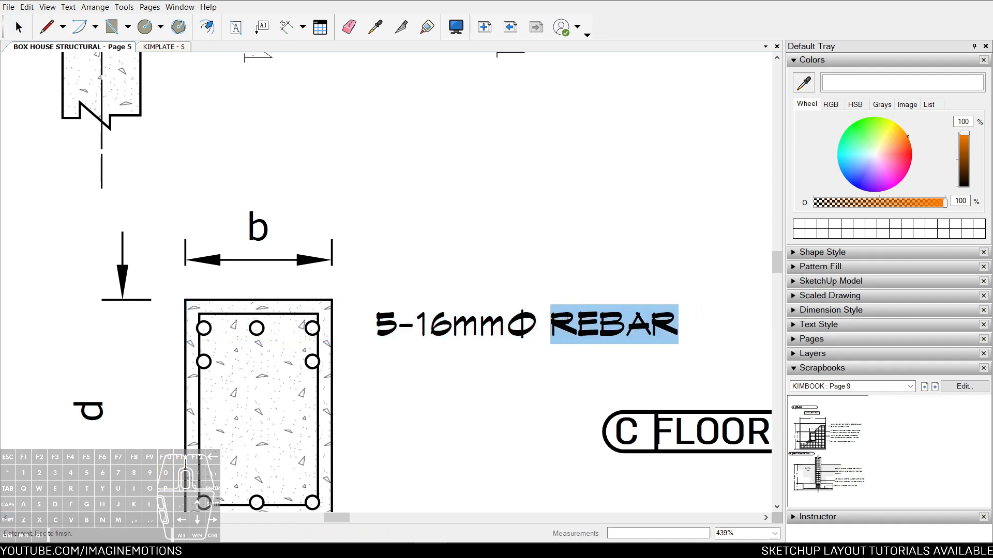
pyautogui.write('TOP CAR')
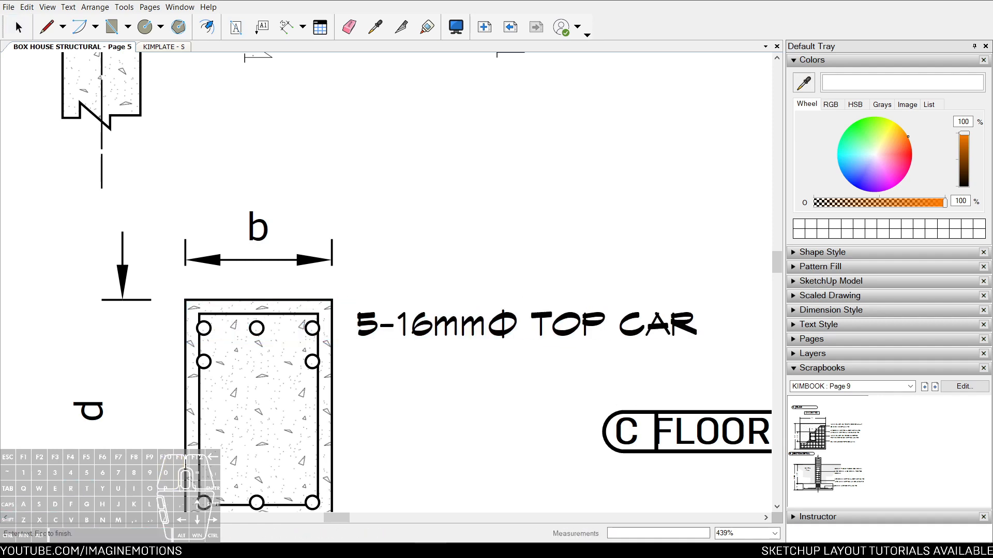
pyautogui.press('BackSpace')
pyautogui.press('BackSpace')
pyautogui.press('BackSpace')
pyautogui.write('BR')
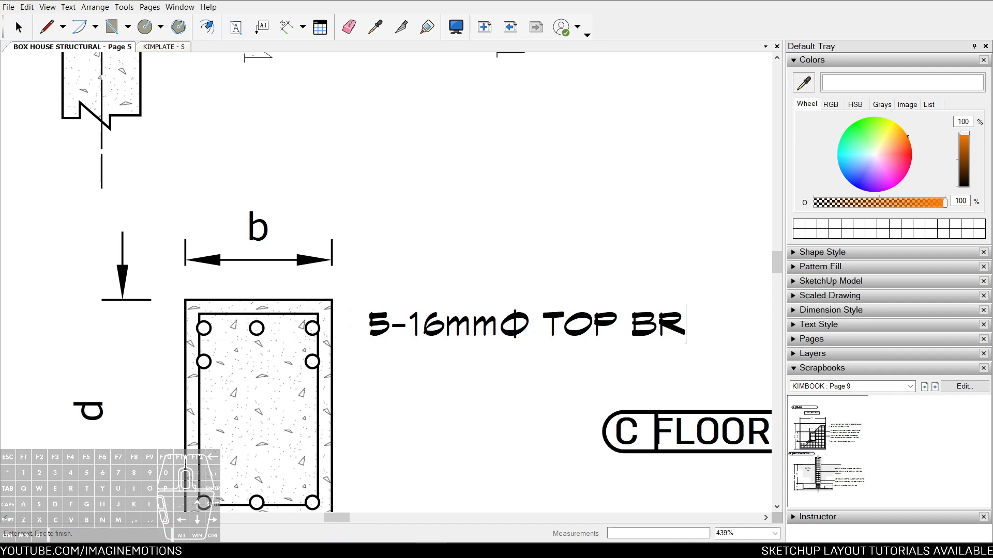
pyautogui.press('BackSpace')
pyautogui.write('ARS')
pyautogui.press('Escape')
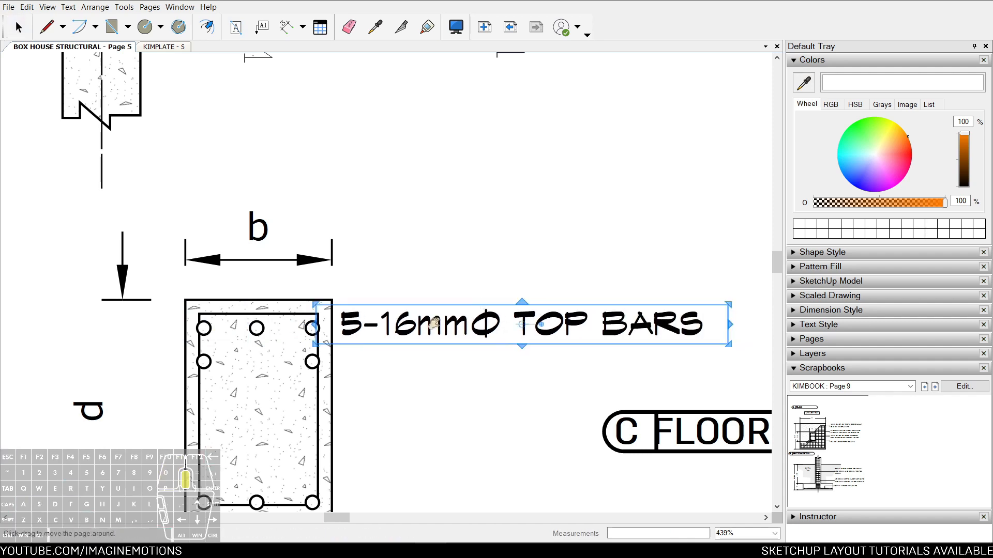
# Copy the top-bar label down beside the bottom bars and change the copy to "3-16mmΦ TOP BARS"
pyautogui.scroll(1, 420, 263)
pyautogui.keyDown('ctrl'); pyautogui.moveTo(420, 264); pyautogui.dragTo(417, 448); pyautogui.keyUp('ctrl')
pyautogui.doubleClick(377, 450)
pyautogui.doubleClick(361, 437)
pyautogui.write('2')
pyautogui.click(355, 366)
pyautogui.click(359, 425)
pyautogui.doubleClick(359, 425)
pyautogui.doubleClick(360, 437)
pyautogui.write('3')
pyautogui.click(371, 390)
# Erase the C FLOOR SECTION detail beside the beam cross-section
pyautogui.scroll(-3, 451, 390)
pyautogui.press('e')
pyautogui.click(540, 378)
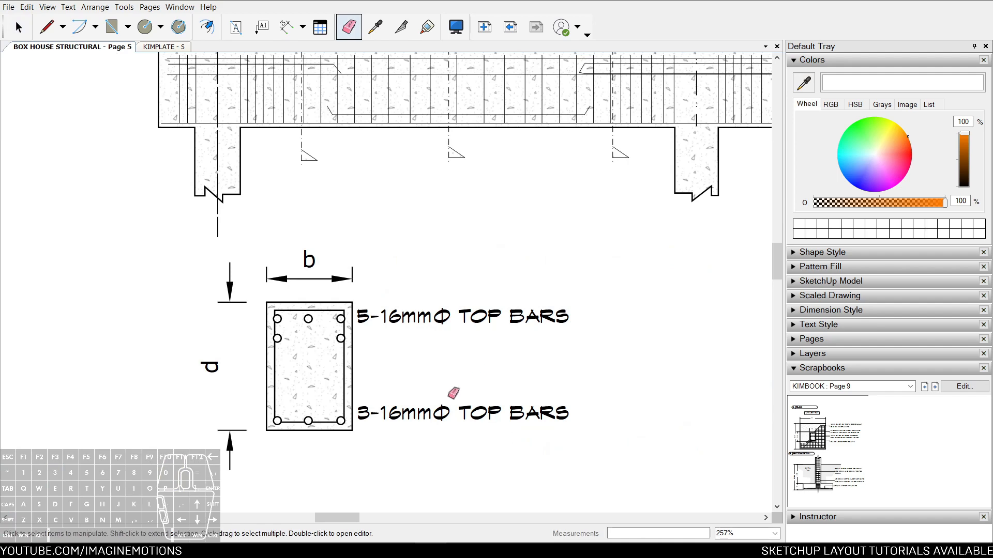
pyautogui.scroll(2, 454, 393)
pyautogui.scroll(-4, 365, 337)
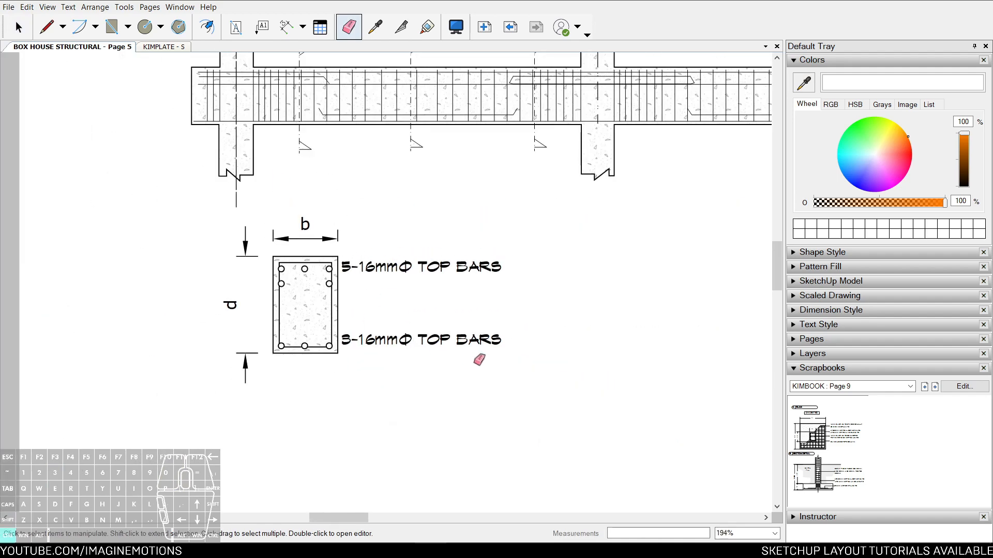
pyautogui.moveTo(471, 363); pyautogui.dragTo(446, 404, button='middle')
# Add the title "SUPPORT" below the cross-section and centre it under the rectangle
pyautogui.press('space')
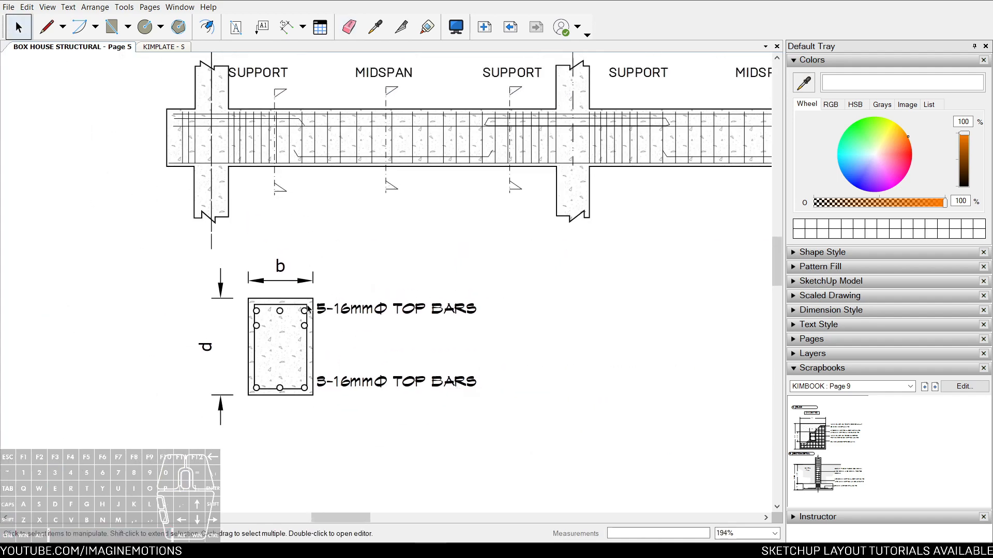
pyautogui.scroll(1, 282, 225)
pyautogui.press('t')
pyautogui.click(257, 438)
pyautogui.write('SUPPORT')
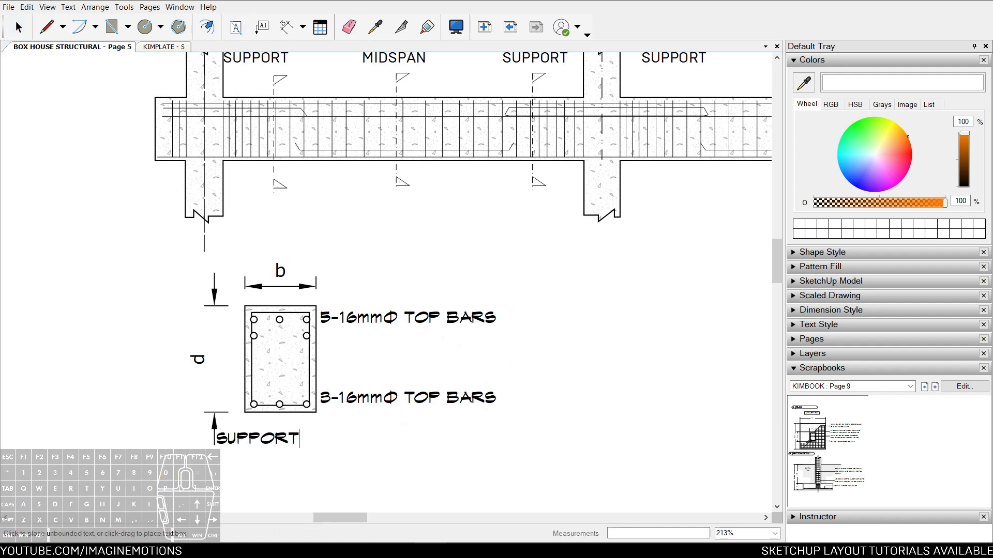
pyautogui.press('Escape')
pyautogui.click(272, 440)
pyautogui.moveTo(271, 440); pyautogui.dragTo(295, 439)
# Copy the complete support cross-section with its dimensions, labels and title horizontally to the empty space beside it
pyautogui.scroll(-1, 316, 251)
pyautogui.press('Escape')
pyautogui.moveTo(312, 280); pyautogui.dragTo(156, 455)
pyautogui.keyDown('shift'); pyautogui.click(392, 206); pyautogui.keyUp('shift')
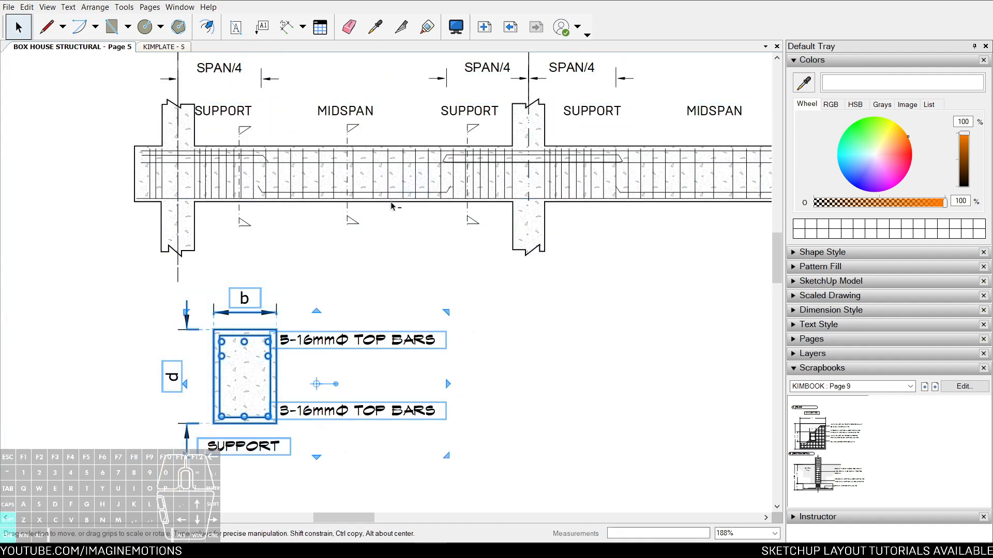
pyautogui.keyDown('ctrl'); pyautogui.moveTo(263, 333); pyautogui.dragTo(540, 336); pyautogui.keyUp('ctrl')
pyautogui.scroll(3, 517, 362)
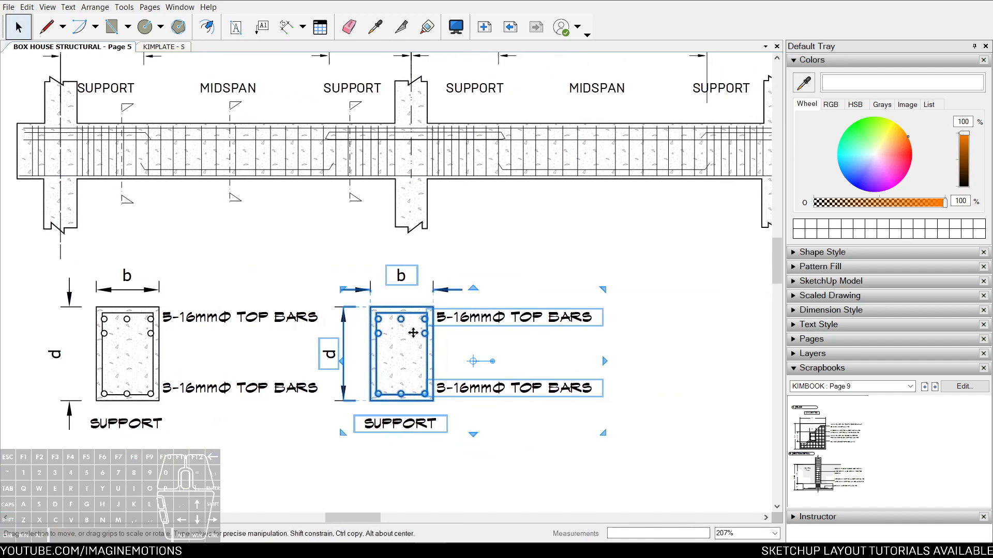
# Flip the copied cross-section's reinforcing bars vertically, excluding the stirrup, and nudge them upward inside the stirrup
pyautogui.moveTo(341, 297); pyautogui.dragTo(406, 344)
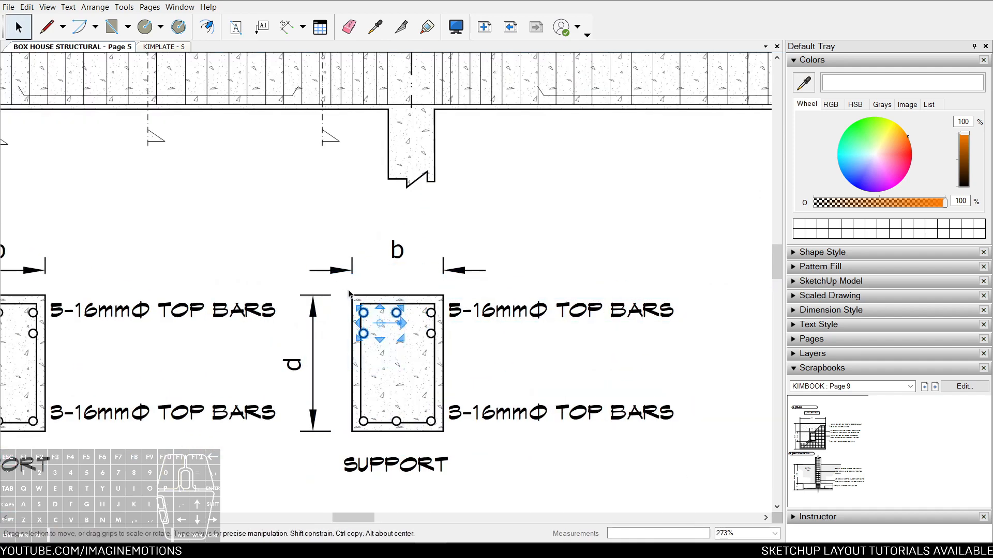
pyautogui.moveTo(346, 302); pyautogui.dragTo(446, 432)
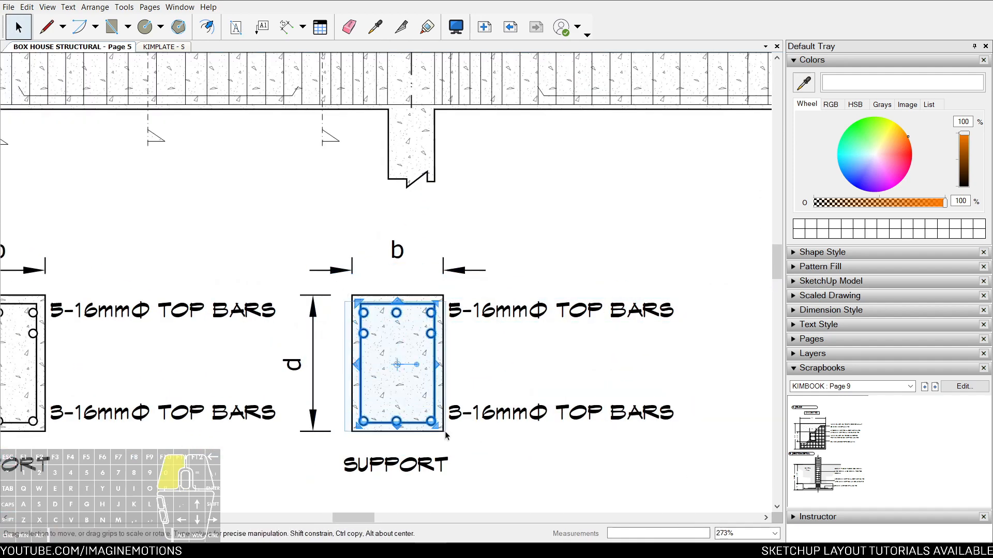
pyautogui.scroll(2, 406, 352)
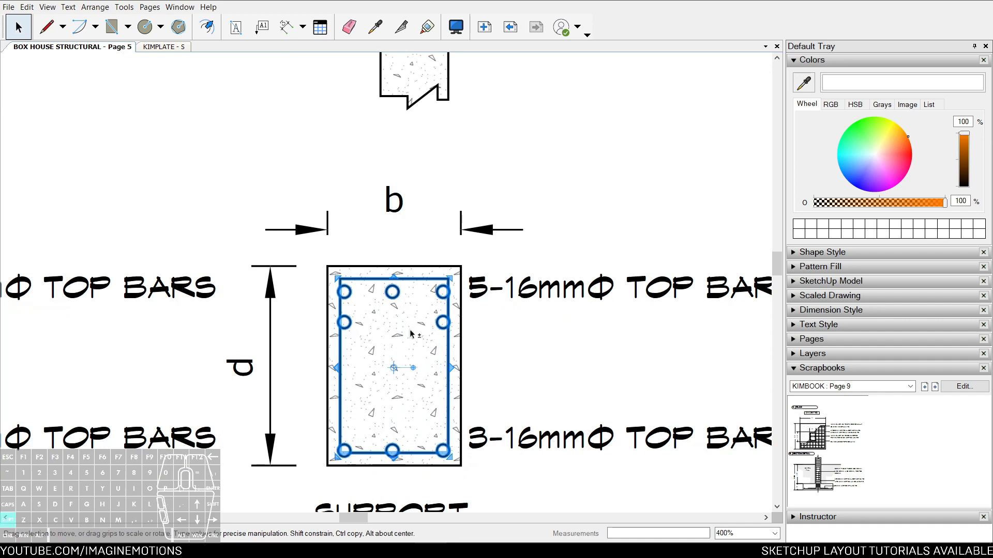
pyautogui.hotkey('shift', 'r')
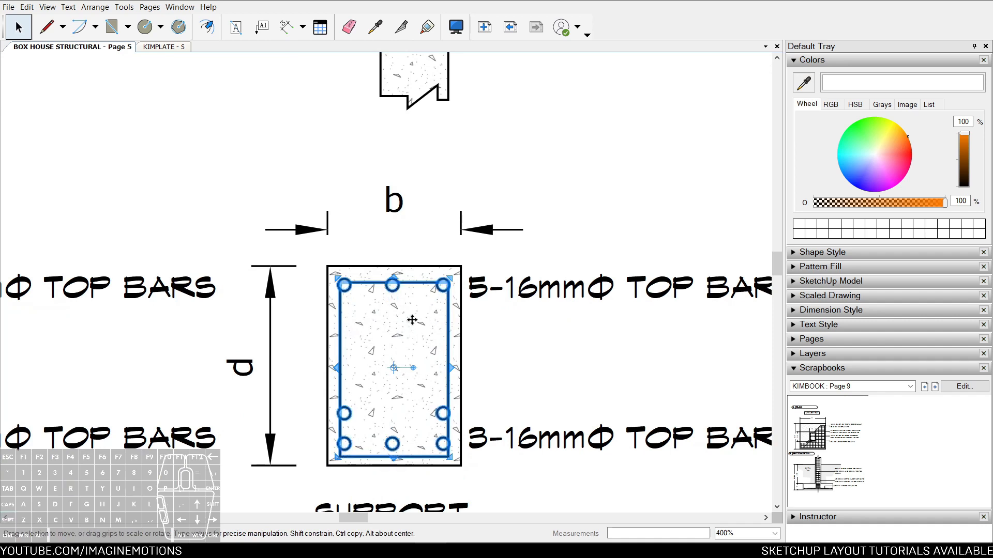
pyautogui.hotkey('shift', 'r')
pyautogui.keyDown('ctrl'); pyautogui.keyDown('shift'); pyautogui.click(411, 279); pyautogui.keyUp('shift'); pyautogui.keyUp('ctrl')
pyautogui.hotkey('shift', 'r')
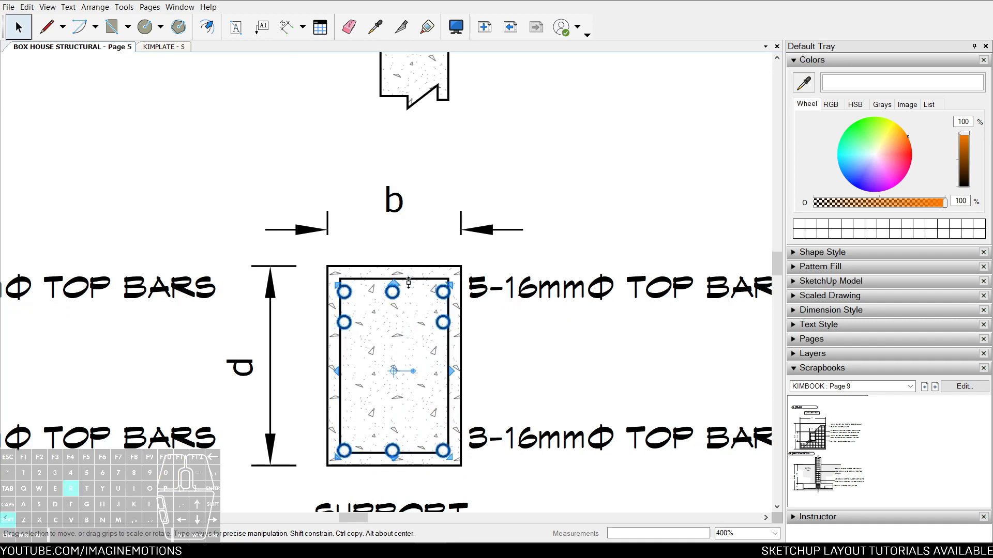
pyautogui.press('Up')
pyautogui.press('Escape')
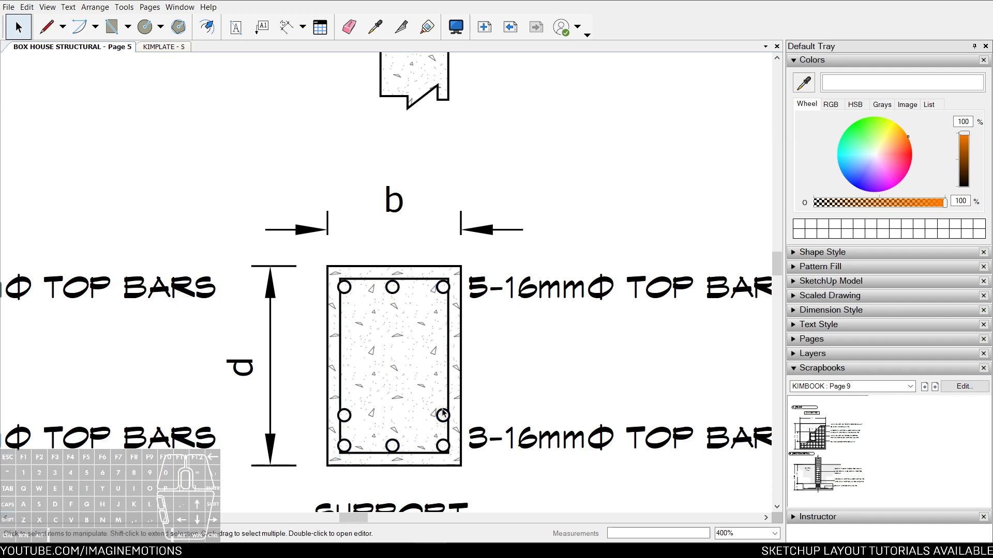
# Swap the copied section's two bar labels by flipping them vertically, placing "3-16mmΦ" at the top and "5-16mmΦ" at the bottom
pyautogui.scroll(1, 362, 368)
pyautogui.moveTo(497, 299); pyautogui.dragTo(236, 245, button='middle')
pyautogui.moveTo(596, 186); pyautogui.dragTo(471, 384)
pyautogui.click(364, 314)
pyautogui.doubleClick(312, 227)
pyautogui.doubleClick(304, 379)
pyautogui.press('Escape')
pyautogui.moveTo(549, 184); pyautogui.dragTo(437, 408)
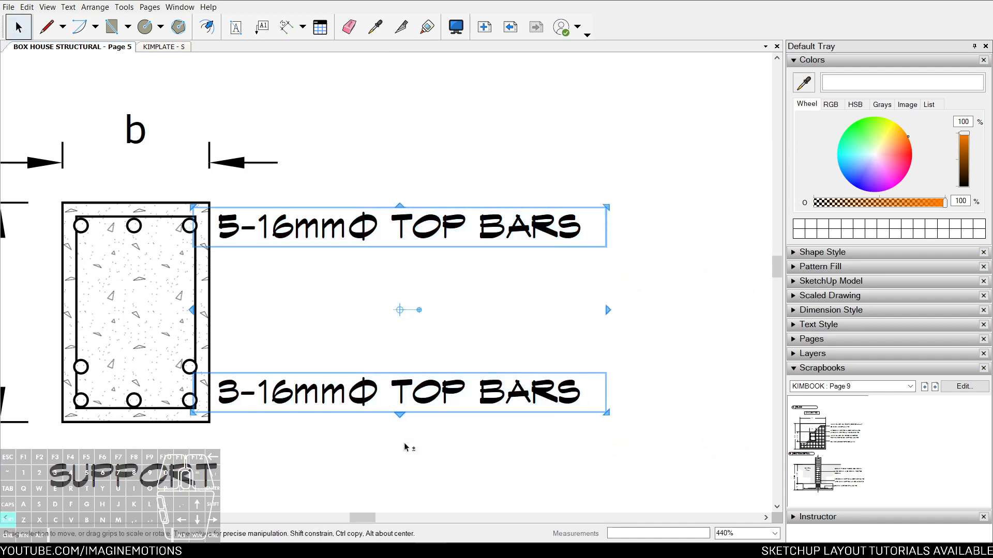
pyautogui.hotkey('shift', 'v')
pyautogui.click(295, 334)
pyautogui.click(312, 229)
pyautogui.hotkey('shift', 'v')
pyautogui.click(323, 394)
pyautogui.hotkey('shift', 'v')
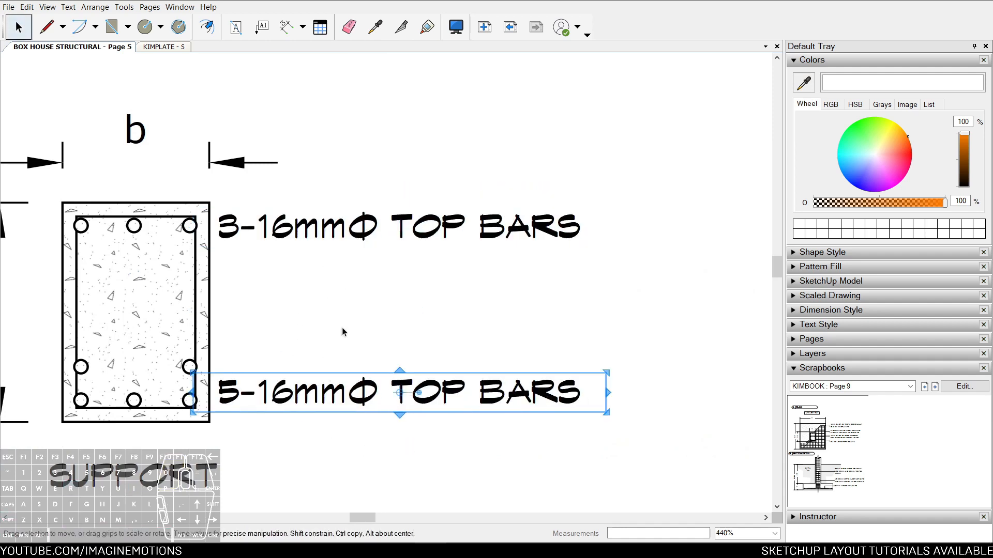
pyautogui.moveTo(316, 370); pyautogui.dragTo(476, 373, button='middle')
pyautogui.scroll(1, 477, 373)
pyautogui.press('Escape')
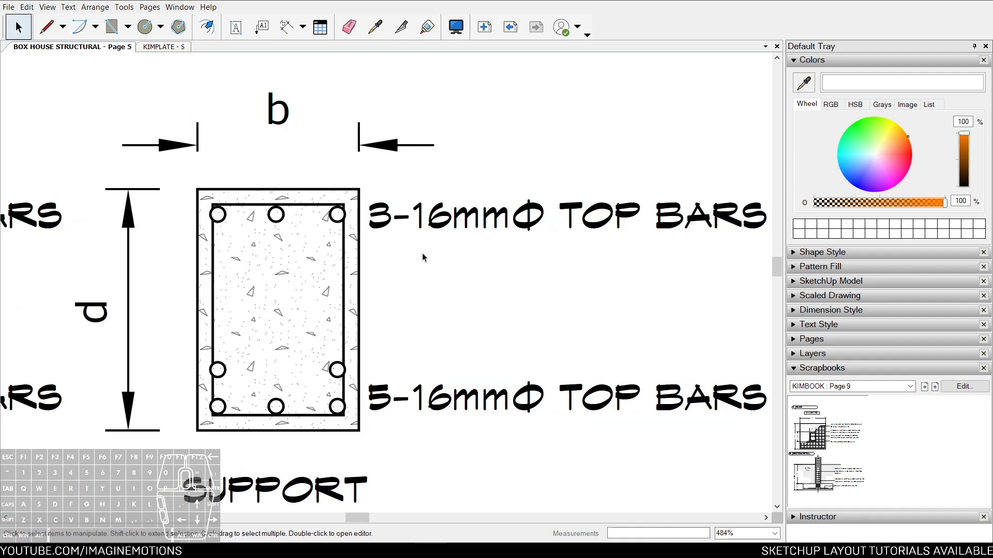
# Change the copied cross-section's title to "MIDSPAN"
pyautogui.scroll(-4, 516, 308)
pyautogui.press('z')
pyautogui.moveTo(506, 180); pyautogui.dragTo(503, 239)
pyautogui.moveTo(501, 240)
pyautogui.mouseDown(button='middle')
pyautogui.moveTo(504, 287)
pyautogui.moveTo(523, 313)
pyautogui.mouseUp(button='middle')
pyautogui.press('space')
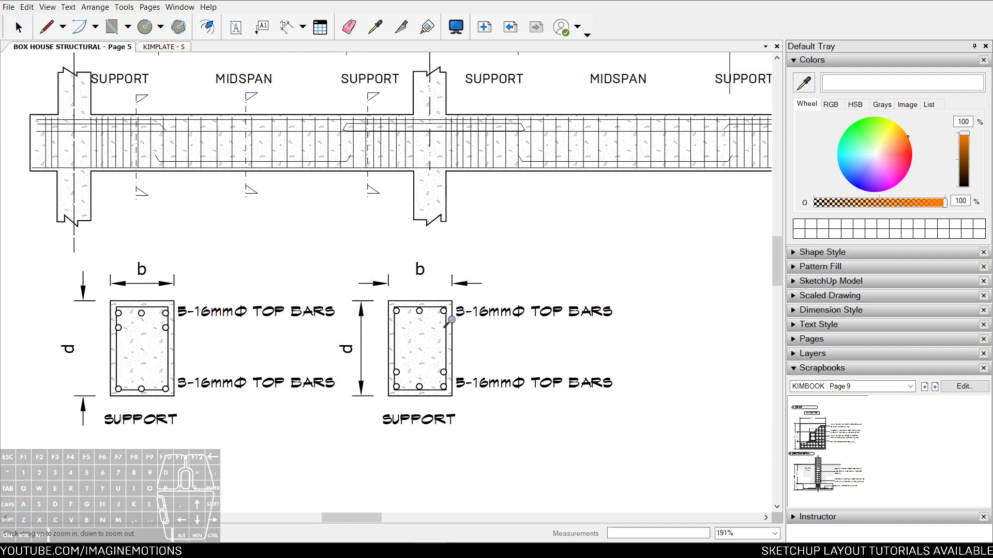
pyautogui.moveTo(454, 311); pyautogui.dragTo(447, 352, button='middle')
pyautogui.scroll(-1, 435, 392)
pyautogui.moveTo(434, 393); pyautogui.dragTo(384, 340, button='middle')
pyautogui.scroll(-2, 412, 390)
pyautogui.doubleClick(359, 388)
pyautogui.write('M')
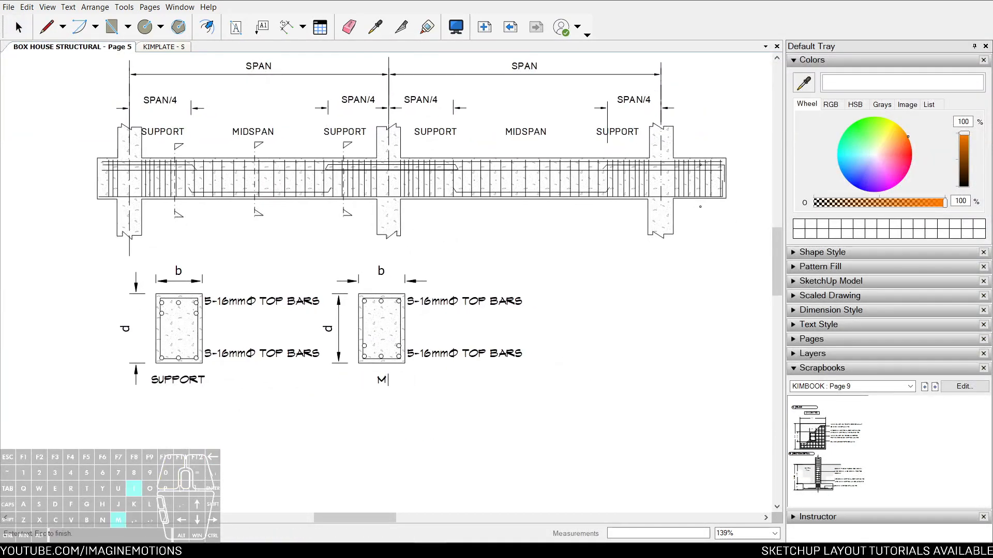
pyautogui.write('IDSPAN')
pyautogui.press('Escape')
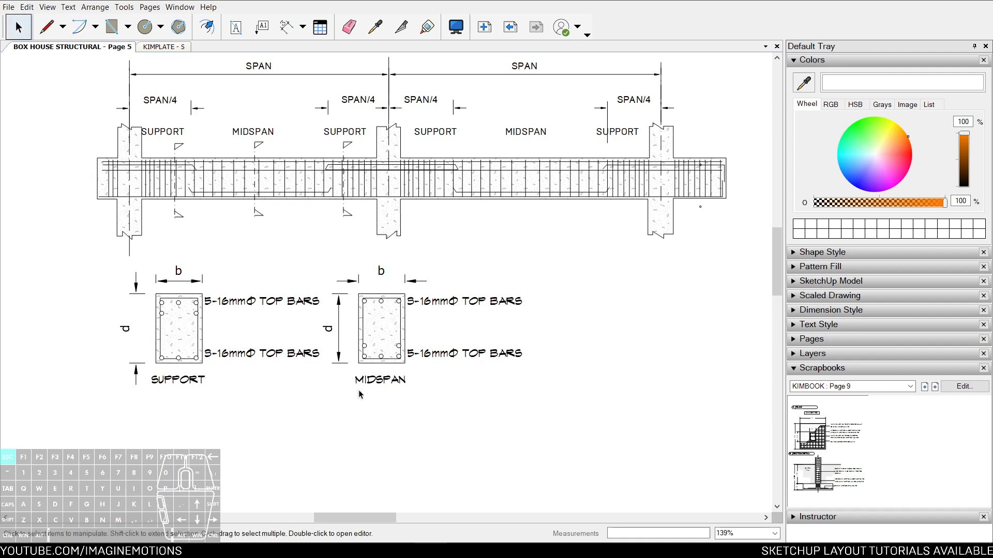
pyautogui.scroll(-2, 493, 333)
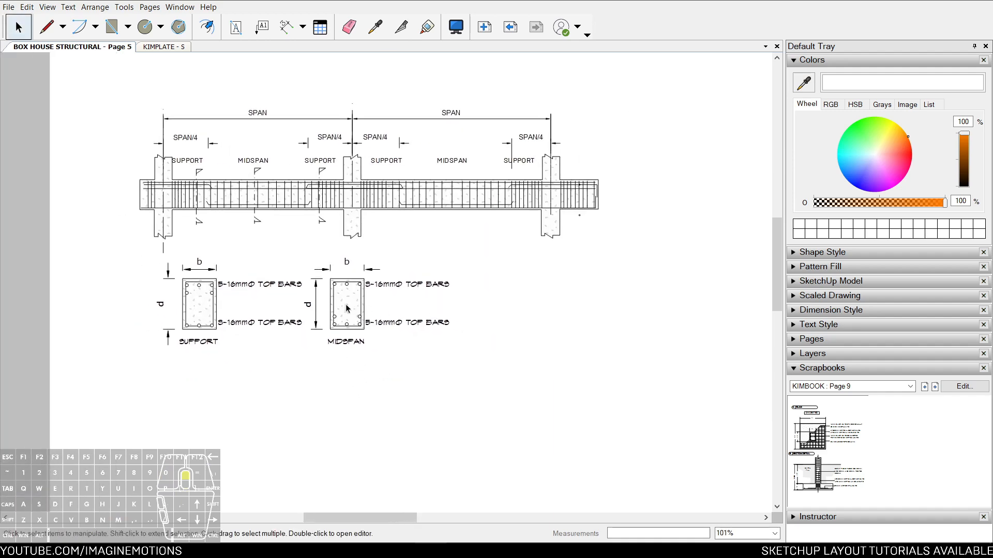
pyautogui.scroll(2, 346, 308)
pyautogui.scroll(1, 316, 331)
pyautogui.click(290, 305)
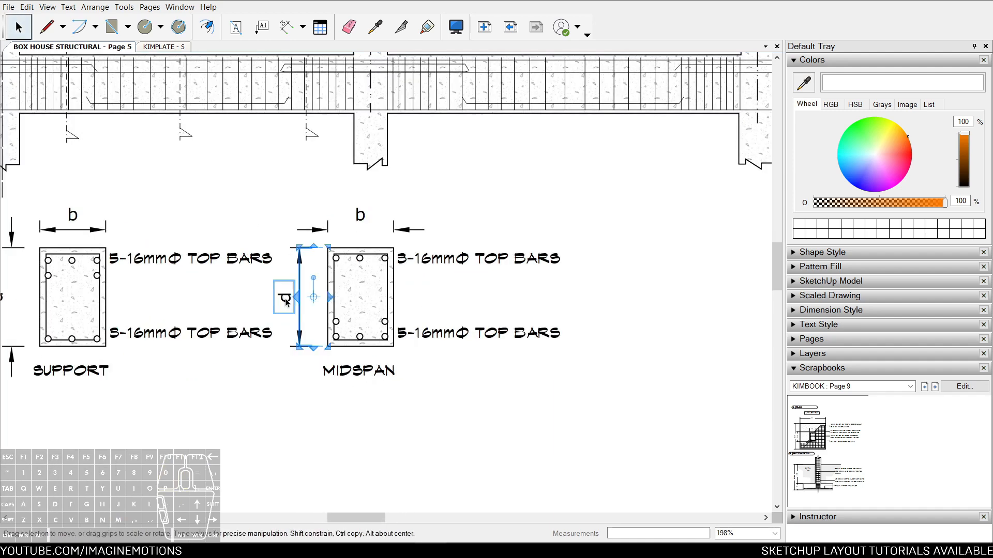
pyautogui.click(322, 350)
pyautogui.press('d')
pyautogui.click(328, 346)
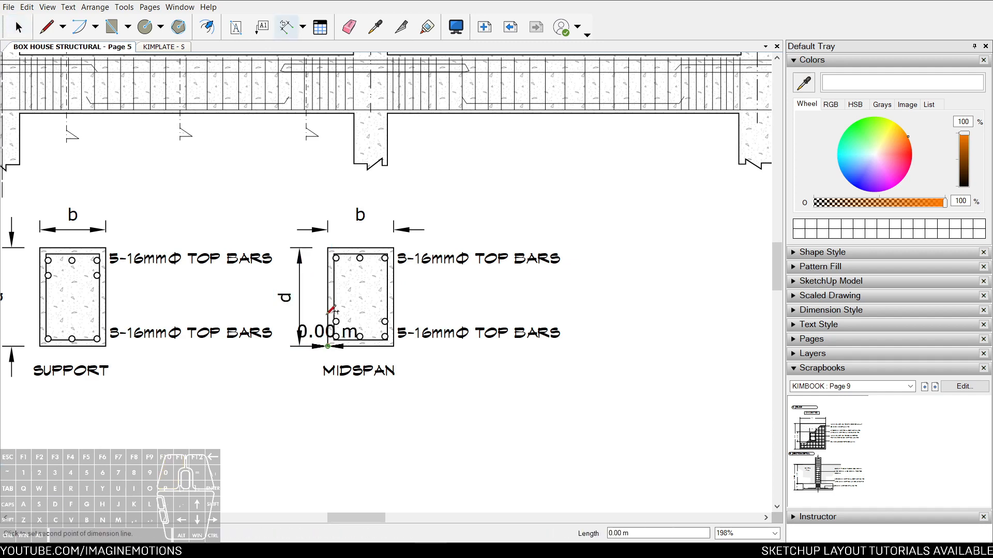
pyautogui.moveTo(328, 247); pyautogui.dragTo(376, 260, button='middle')
pyautogui.scroll(1, 367, 279)
pyautogui.press('space')
# Insert the C FLOOR SECTION detail from the KIMBOOK scrapbook's Page 11 beside the midspan cross-section
pyautogui.click(416, 211)
pyautogui.scroll(-4, 415, 209)
pyautogui.click(439, 231)
pyautogui.moveTo(439, 231); pyautogui.dragTo(236, 285, button='middle')
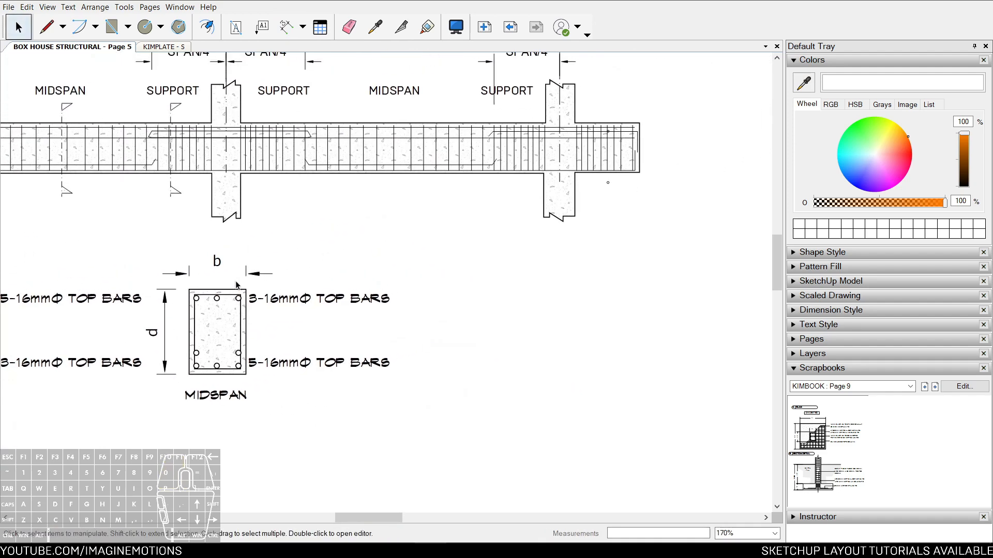
pyautogui.scroll(-2, 236, 285)
pyautogui.scroll(-2, 374, 262)
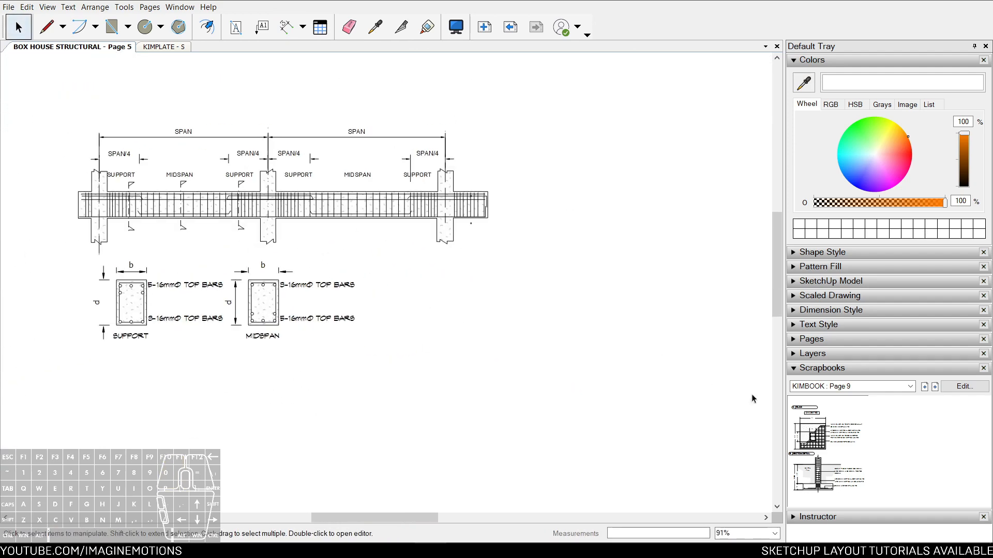
pyautogui.click(935, 387)
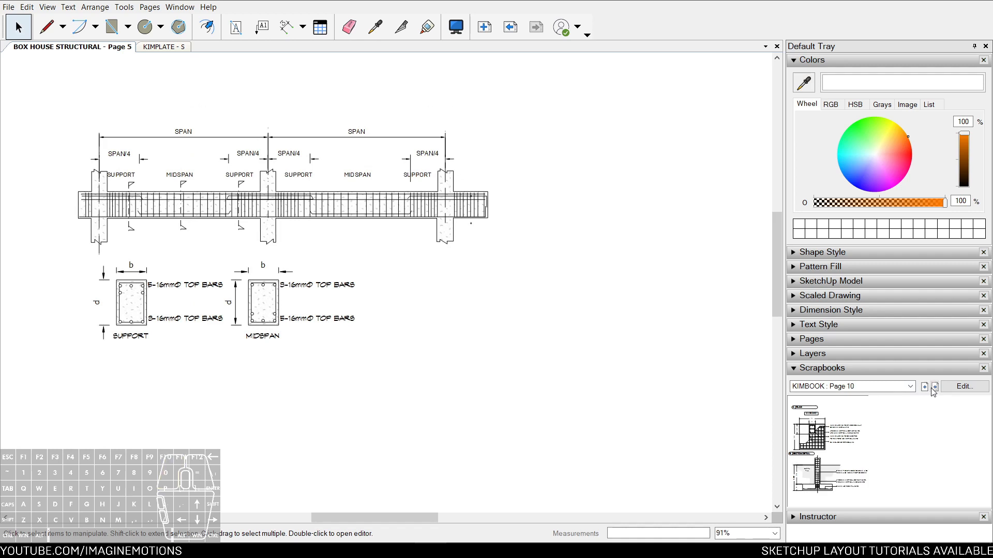
pyautogui.click(934, 387)
pyautogui.click(935, 387)
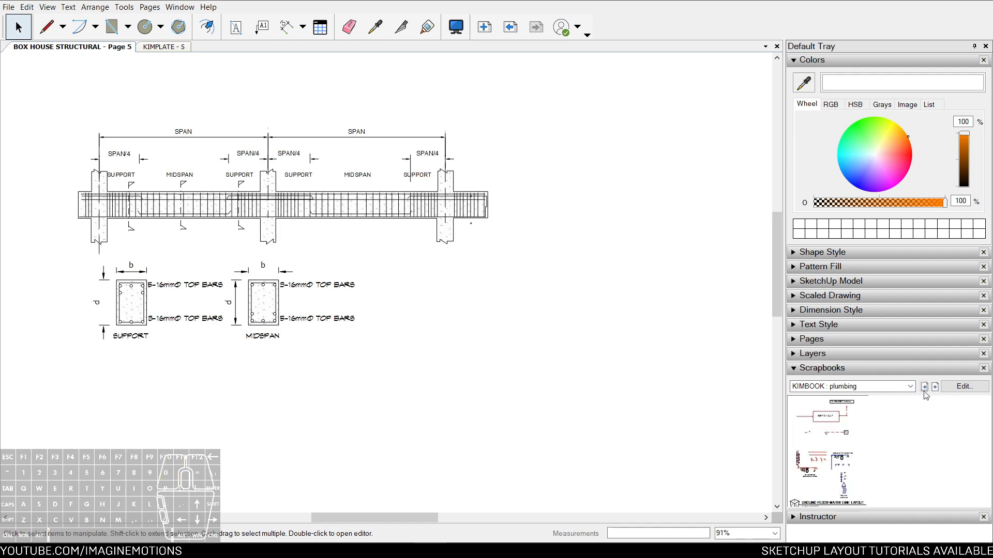
pyautogui.click(925, 389)
pyautogui.moveTo(820, 491); pyautogui.dragTo(557, 367)
pyautogui.moveTo(561, 366); pyautogui.dragTo(582, 395, button='middle')
pyautogui.scroll(1, 495, 339)
# Copy the C FLOOR SECTION title tag out of the floor detail and place the copy above the beam elevation
pyautogui.doubleClick(506, 326)
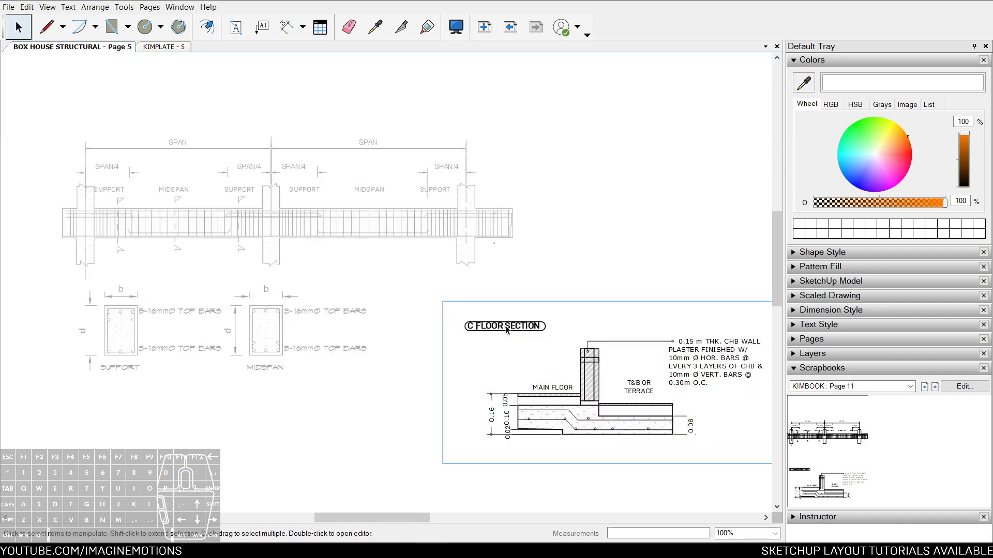
pyautogui.click(506, 327)
pyautogui.hotkey('ctrl', 'c')
pyautogui.doubleClick(566, 339)
pyautogui.moveTo(566, 340); pyautogui.dragTo(630, 340, button='middle')
pyautogui.click(569, 326)
pyautogui.moveTo(569, 326); pyautogui.dragTo(136, 104)
# Change the name in the title tag above the beam elevation to "BEAM SECTION"
pyautogui.doubleClick(135, 105)
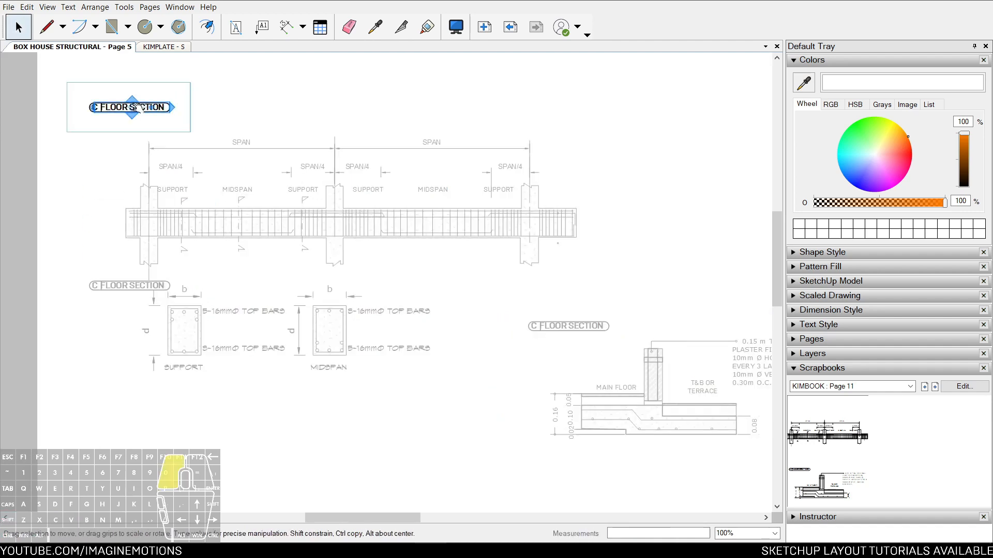
pyautogui.doubleClick(136, 105)
pyautogui.write('BEAM SECION')
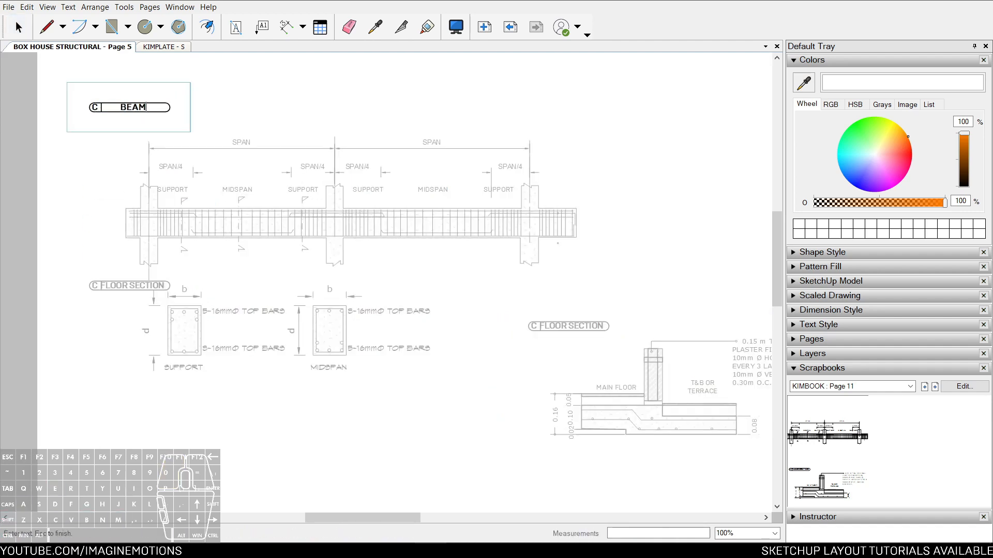
pyautogui.press('BackSpace')
pyautogui.press('BackSpace')
pyautogui.press('BackSpace')
pyautogui.press('BackSpace')
pyautogui.write('CTION')
pyautogui.press('Escape')
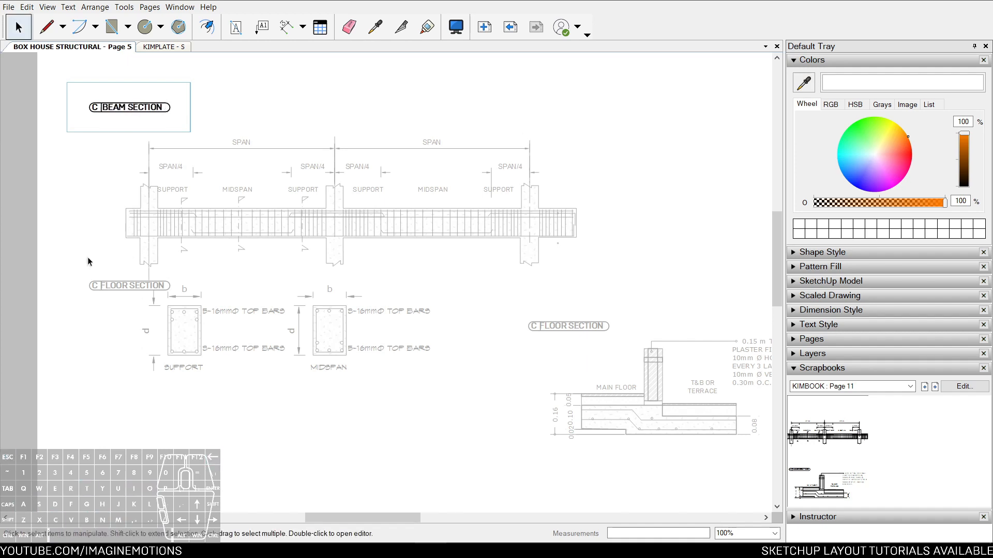
# Change the letter in the BEAM SECTION title tag to "A"
pyautogui.scroll(2, 86, 257)
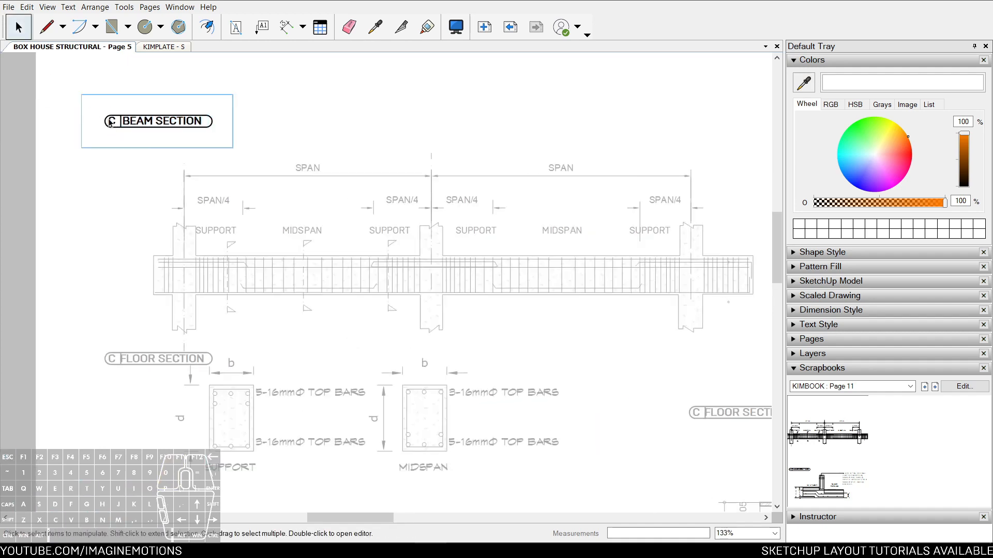
pyautogui.scroll(3, 113, 123)
pyautogui.doubleClick(113, 119)
pyautogui.write('A')
pyautogui.click(113, 175)
pyautogui.scroll(-2, 113, 175)
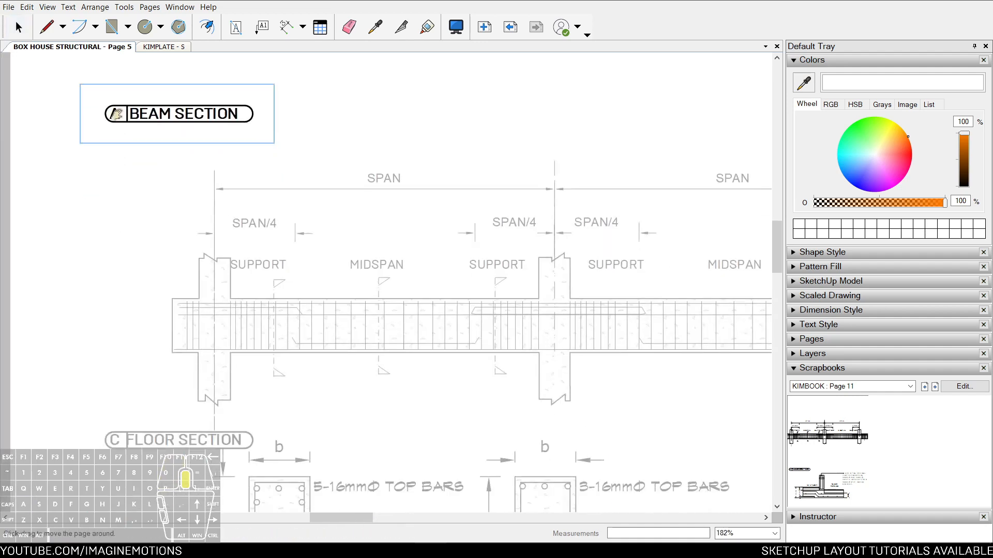
# Change the name in the lower title tag above the support cross-section to "BEAM SECTION"
pyautogui.moveTo(115, 164); pyautogui.dragTo(115, 29, button='middle')
pyautogui.click(128, 327)
pyautogui.doubleClick(117, 328)
pyautogui.scroll(3, 118, 330)
pyautogui.hotkey('shift', 'End')
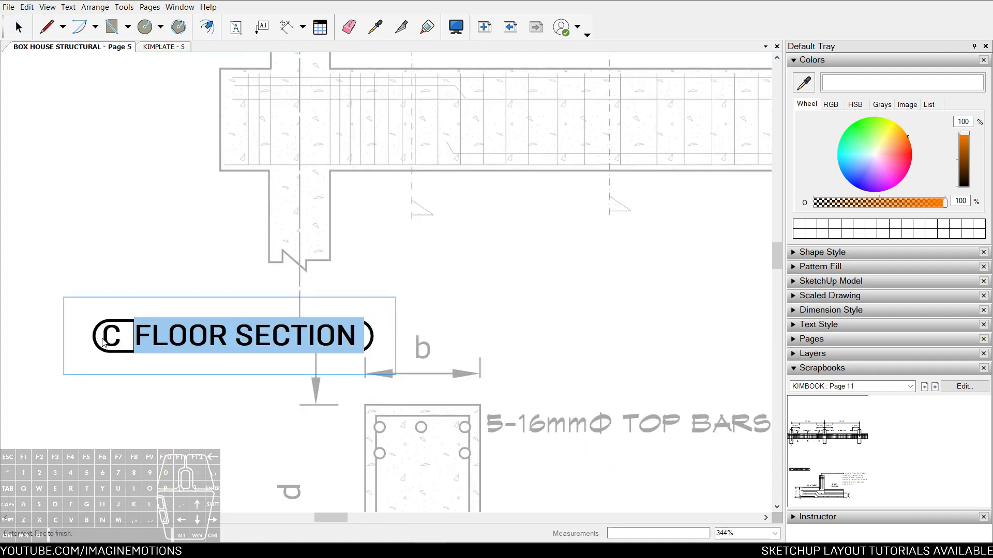
pyautogui.write('BEAM SEC')
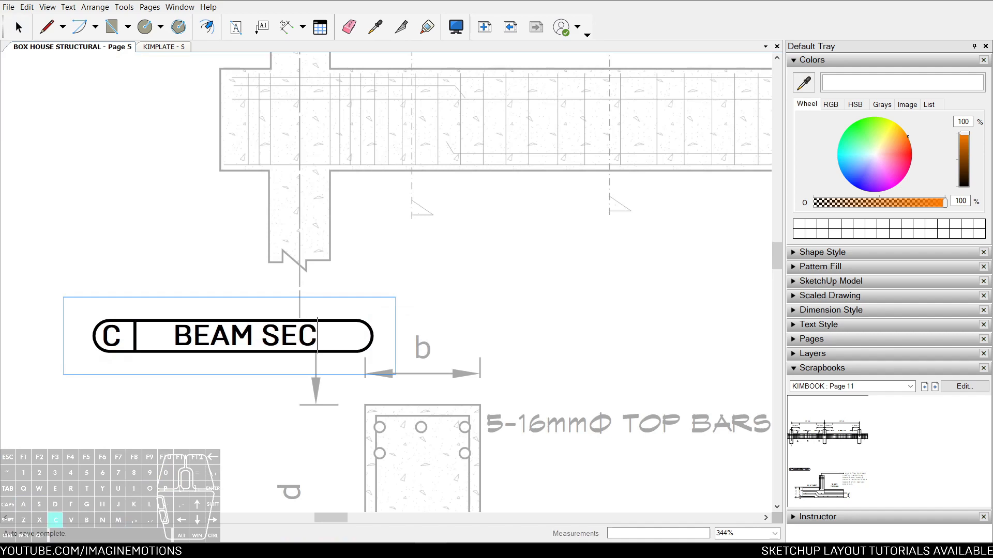
pyautogui.write('TION')
pyautogui.press('Escape')
# Change the letter in the lower BEAM SECTION title tag to "B"
pyautogui.scroll(2, 124, 309)
pyautogui.doubleClick(123, 339)
pyautogui.write('B')
pyautogui.press('Escape')
pyautogui.scroll(-10, 122, 252)
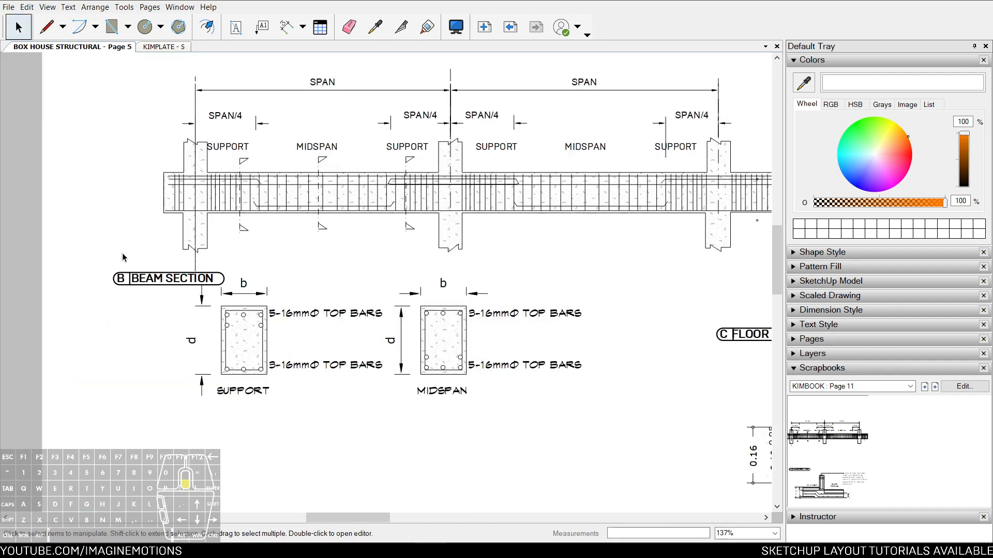
# Add a "BEAM DETAILS" text label below the support cross-section
pyautogui.scroll(4, 211, 333)
pyautogui.moveTo(255, 328)
pyautogui.mouseDown(button='middle')
pyautogui.moveTo(246, 259)
pyautogui.moveTo(258, 314)
pyautogui.mouseUp(button='middle')
pyautogui.press('t')
pyautogui.click(167, 291)
pyautogui.write('BEAM DETAILS')
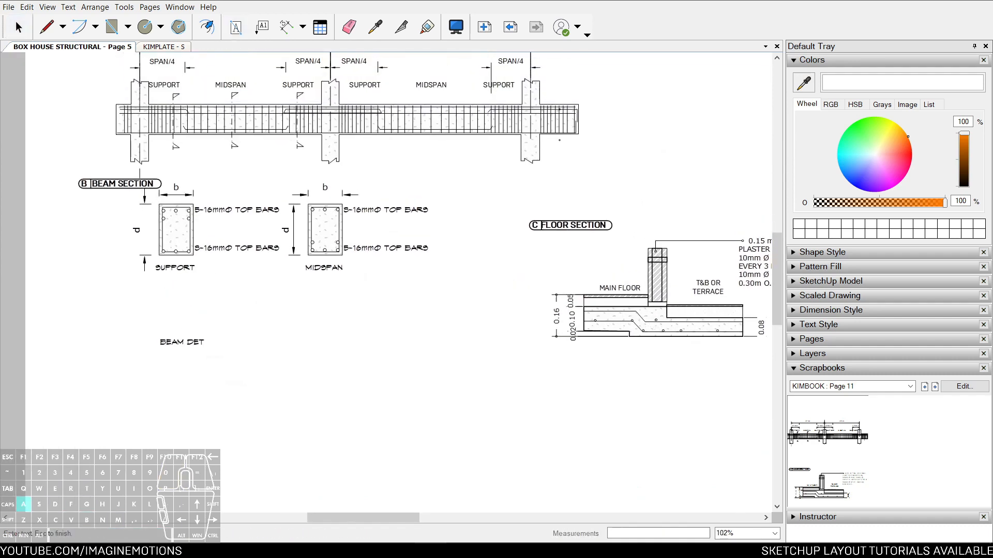
pyautogui.press('Escape')
pyautogui.click(169, 353)
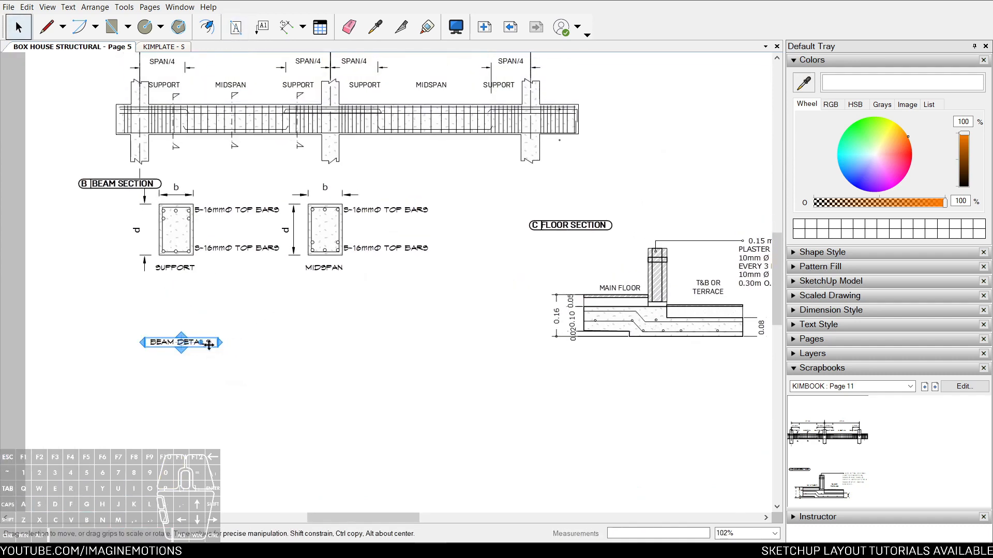
pyautogui.scroll(4, 149, 348)
pyautogui.scroll(1, 149, 352)
pyautogui.scroll(-5, 161, 335)
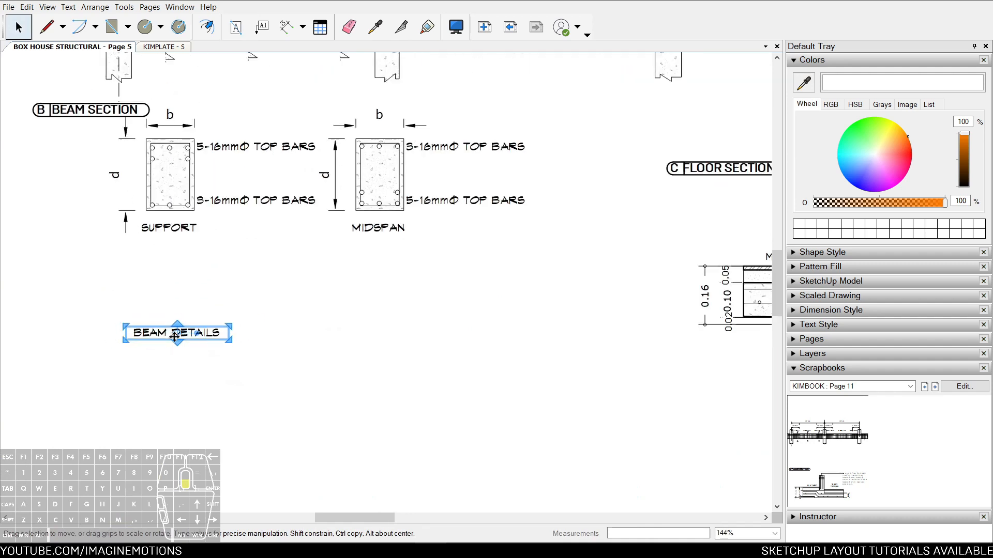
pyautogui.moveTo(115, 191); pyautogui.dragTo(117, 232, button='middle')
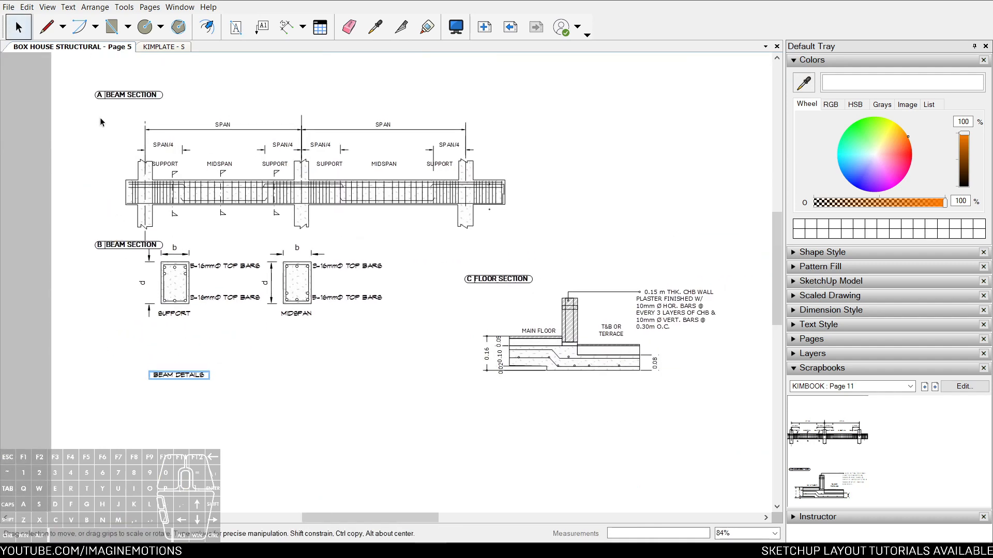
# Erase the BEAM DETAILS label below the support cross-section
pyautogui.press('e')
pyautogui.click(188, 373)
pyautogui.press('space')
# Examine the slab layers and thickness dimensions in the C FLOOR SECTION detail
pyautogui.moveTo(651, 358); pyautogui.dragTo(426, 375, button='middle')
pyautogui.press('z')
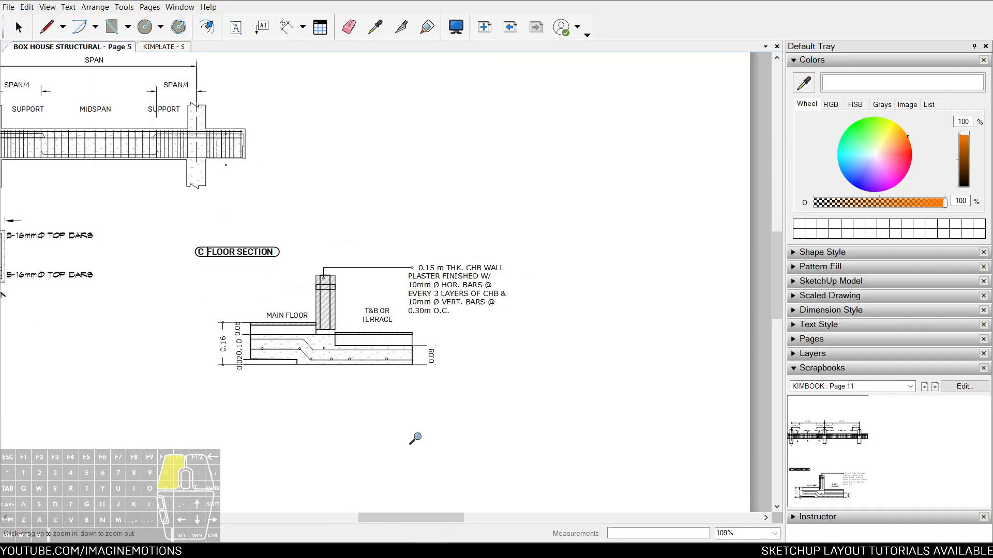
pyautogui.scroll(5, 412, 438)
pyautogui.scroll(-2, 377, 266)
pyautogui.moveTo(377, 266); pyautogui.dragTo(459, 300, button='middle')
pyautogui.scroll(1, 122, 378)
pyautogui.click(280, 275)
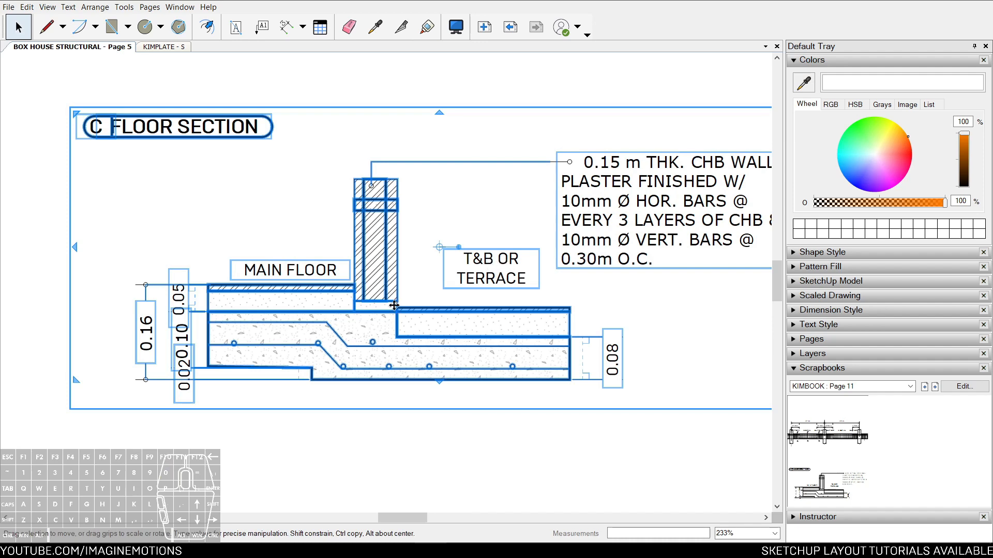
pyautogui.press('Escape')
pyautogui.scroll(4, 187, 299)
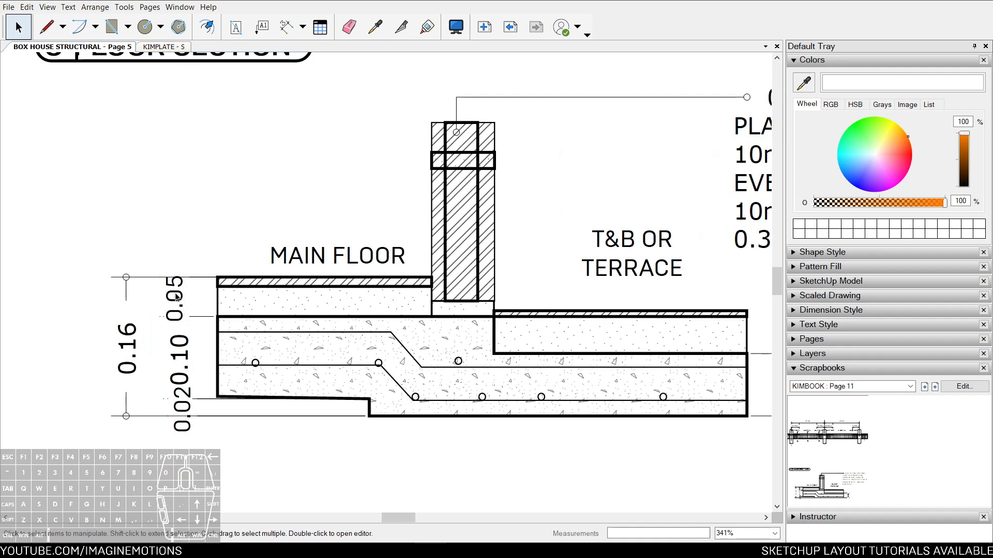
pyautogui.scroll(-4, 177, 297)
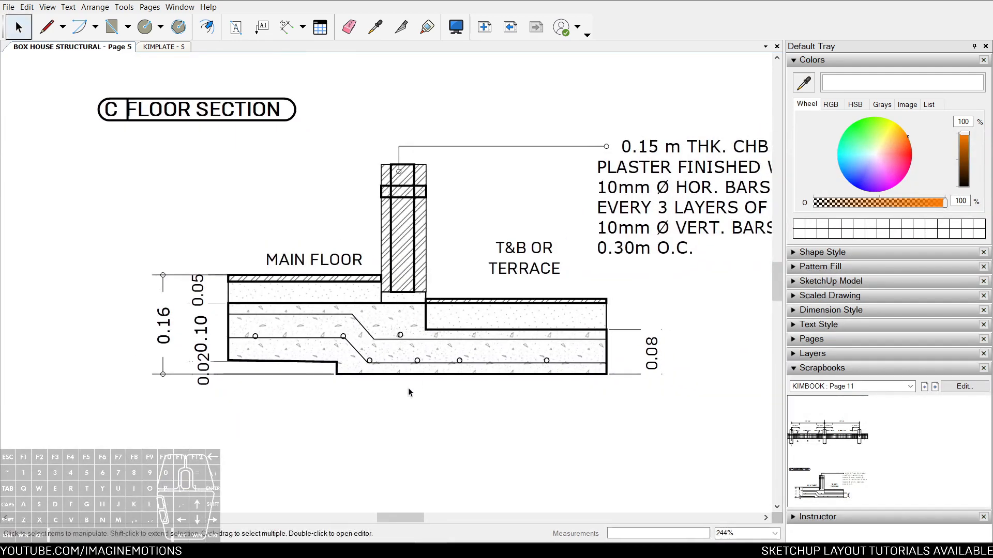
pyautogui.scroll(2, 385, 377)
pyautogui.press('r')
pyautogui.click(326, 371)
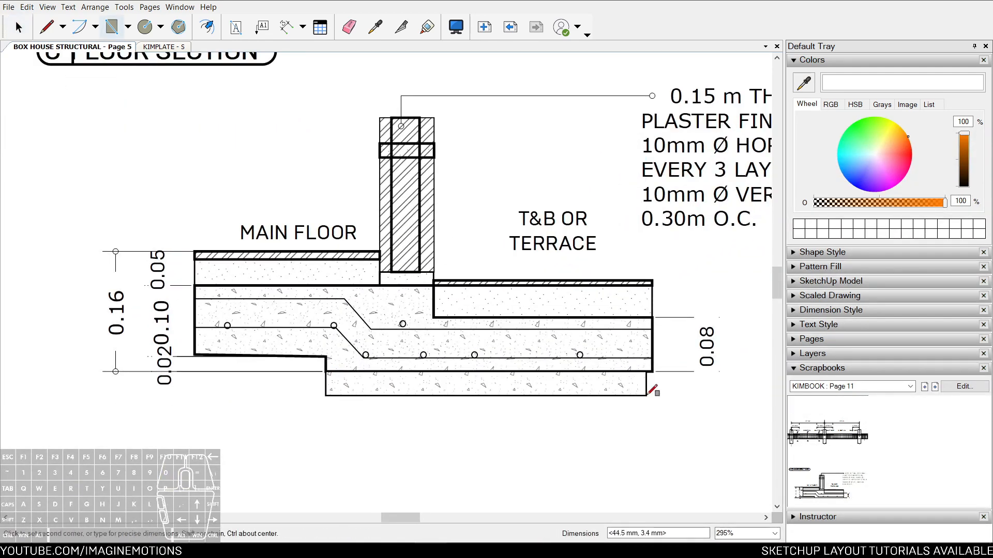
pyautogui.press('space')
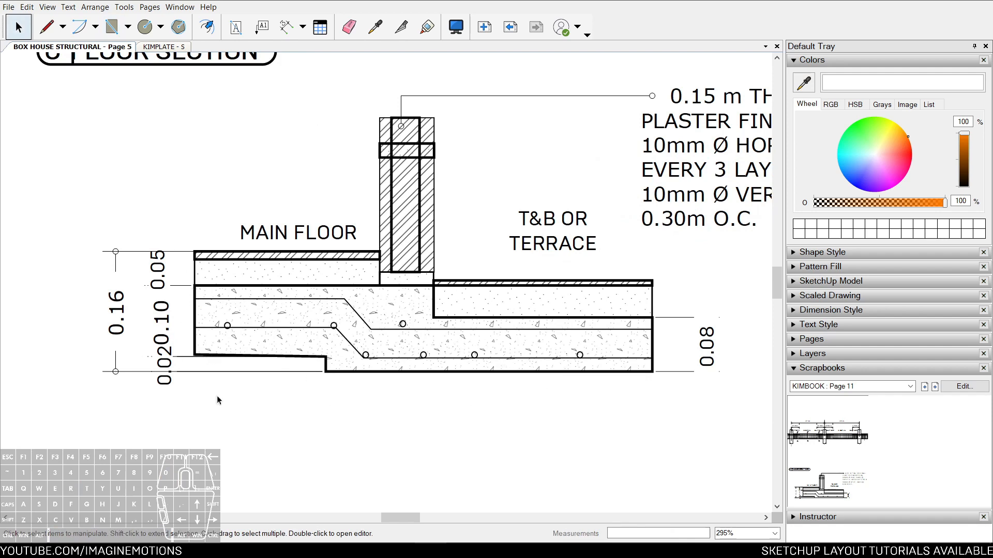
# Replace the text of the overall thickness dimension in the floor section with "T", without substituting the missing font
pyautogui.scroll(-1, 600, 209)
pyautogui.moveTo(600, 209); pyautogui.dragTo(516, 231, button='middle')
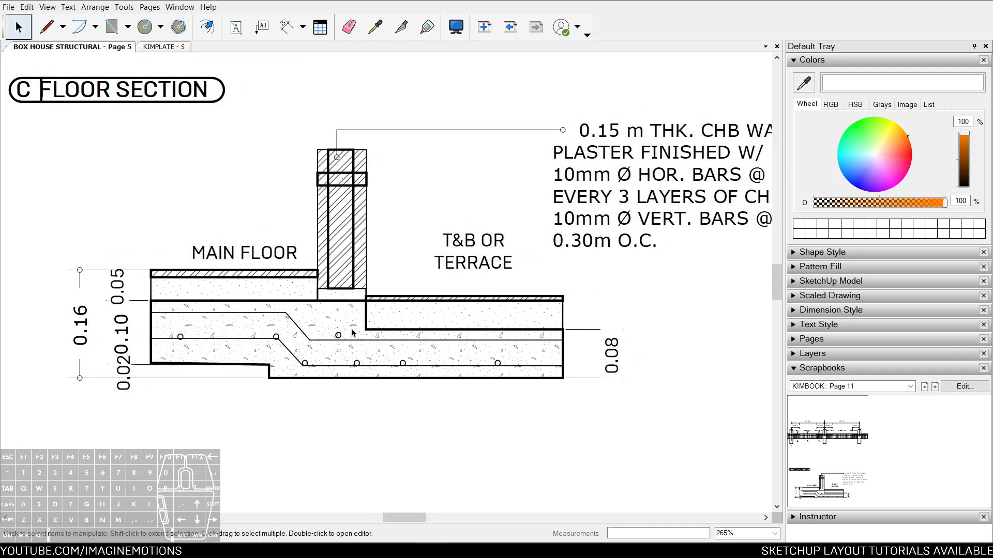
pyautogui.doubleClick(76, 331)
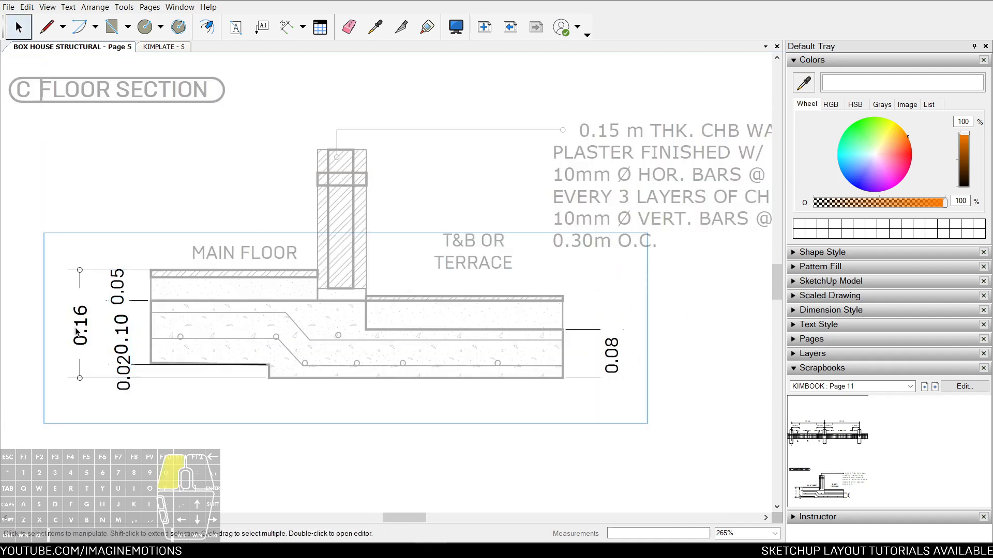
pyautogui.doubleClick(75, 328)
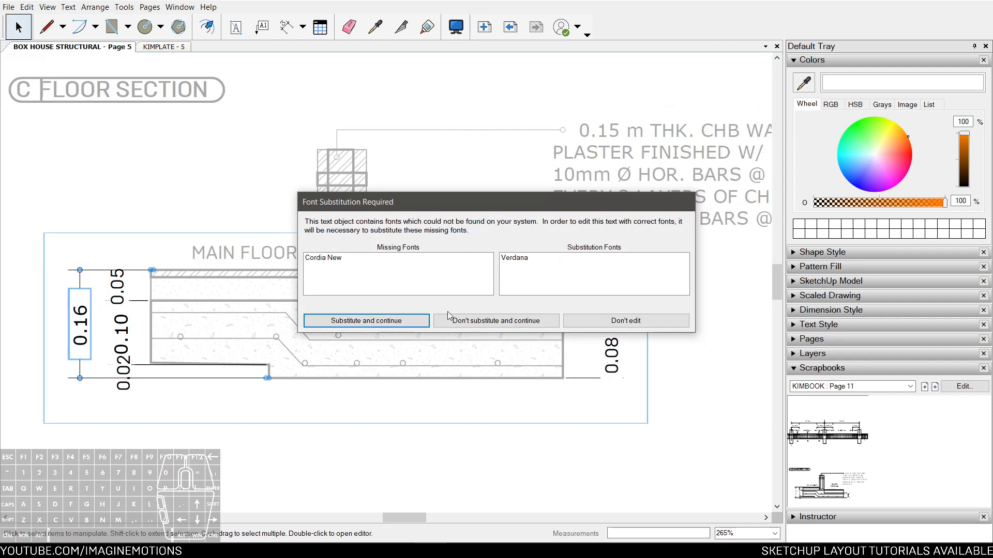
pyautogui.click(555, 322)
pyautogui.write('T')
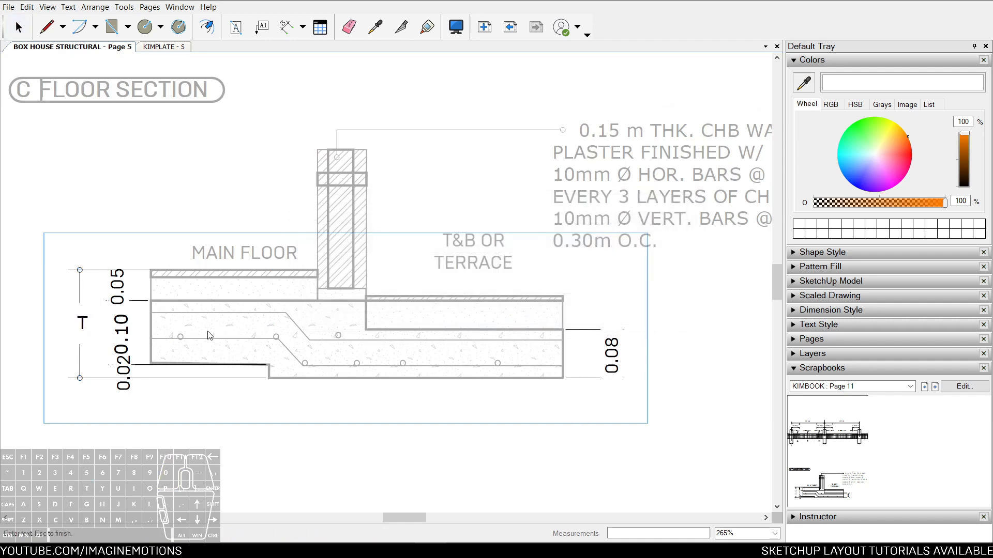
pyautogui.press('Escape')
pyautogui.press('Escape')
pyautogui.press('Escape')
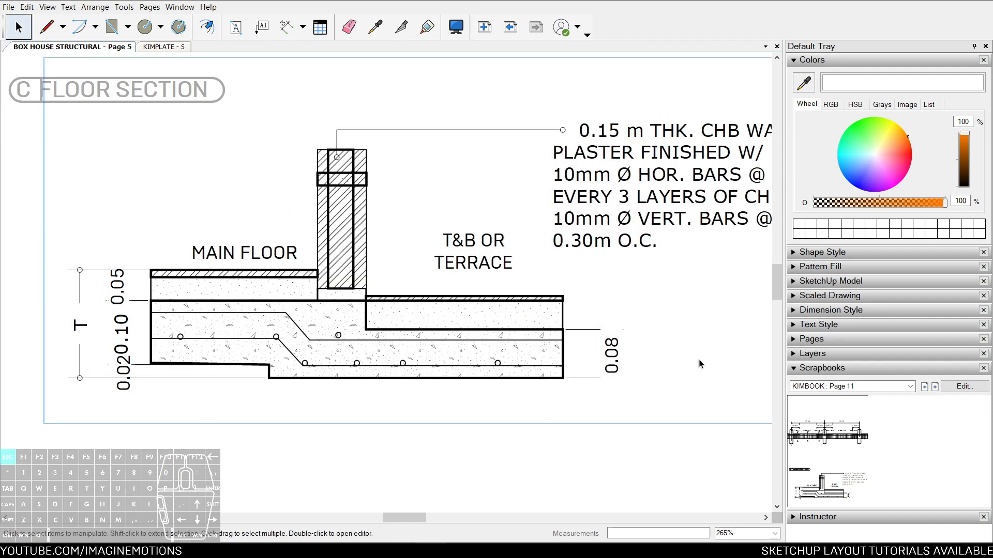
# Undo the text change on the floor section's overall thickness dimension
pyautogui.scroll(-1, 704, 340)
pyautogui.moveTo(680, 342); pyautogui.dragTo(628, 350, button='middle')
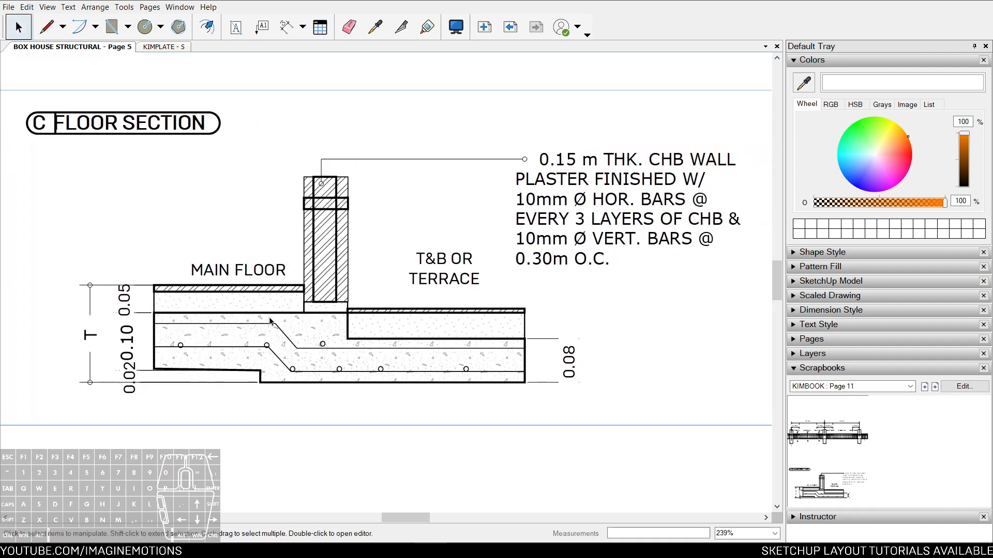
pyautogui.scroll(4, 89, 347)
pyautogui.click(92, 331)
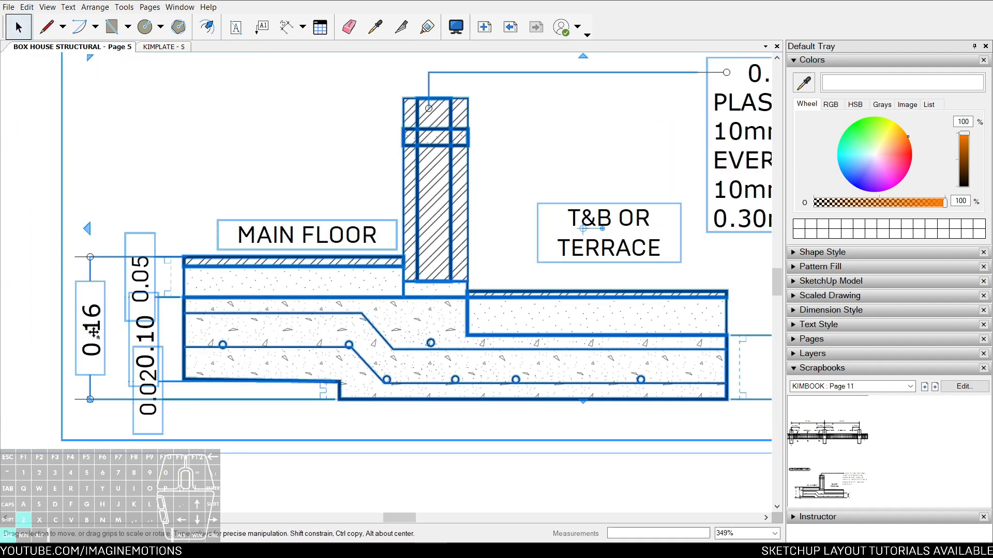
pyautogui.press('Escape')
pyautogui.scroll(3, 176, 264)
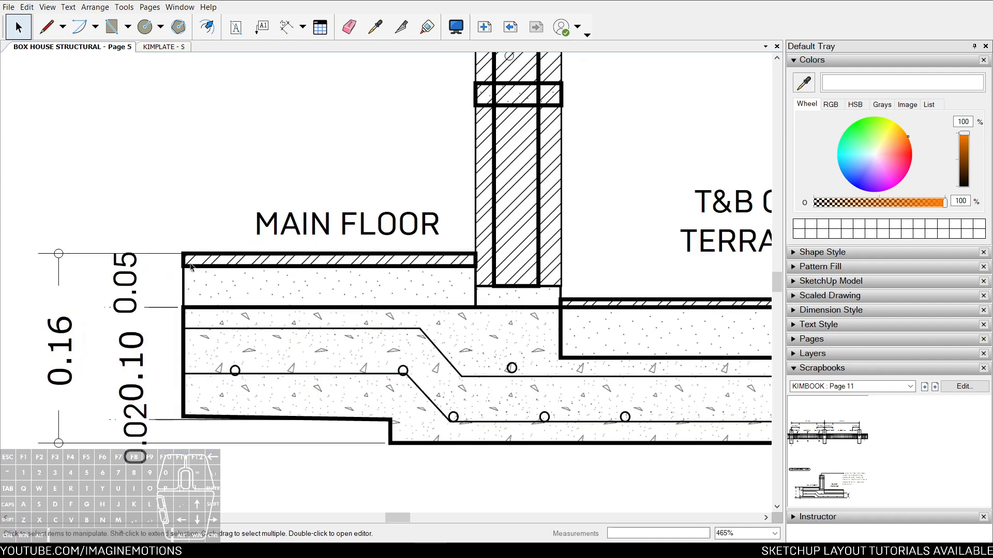
# Examine the floor section's main floor and terrace layers and its CHB wall reinforcement note
pyautogui.press('z')
pyautogui.moveTo(250, 184); pyautogui.dragTo(255, 238)
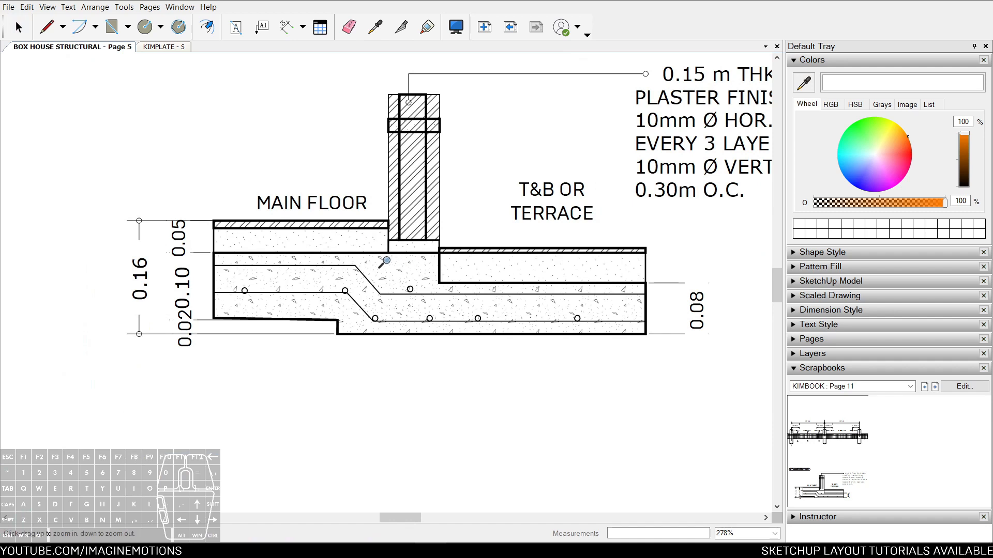
pyautogui.moveTo(558, 277); pyautogui.dragTo(508, 307, button='middle')
pyautogui.scroll(1, 505, 307)
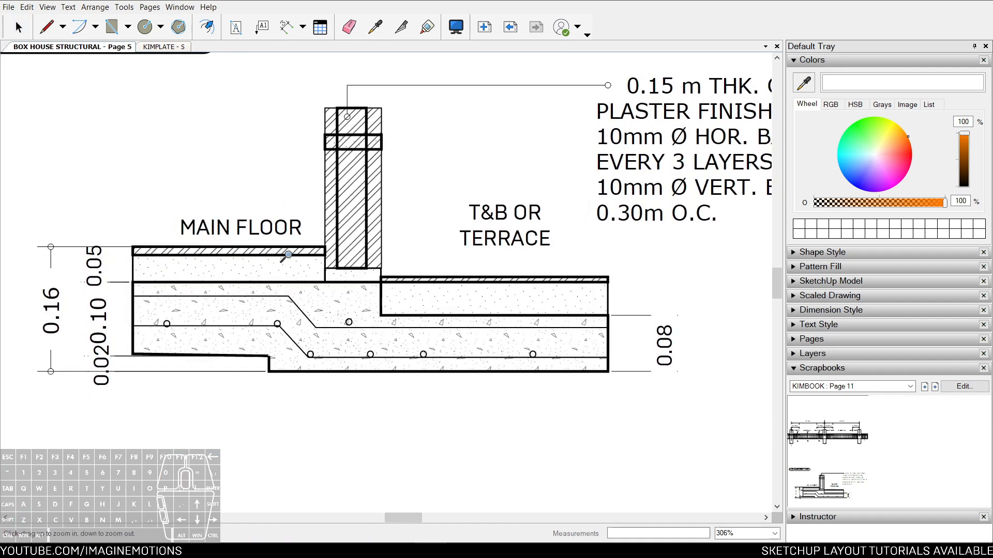
pyautogui.moveTo(288, 254); pyautogui.dragTo(210, 299, button='middle')
pyautogui.moveTo(418, 265); pyautogui.dragTo(312, 277, button='middle')
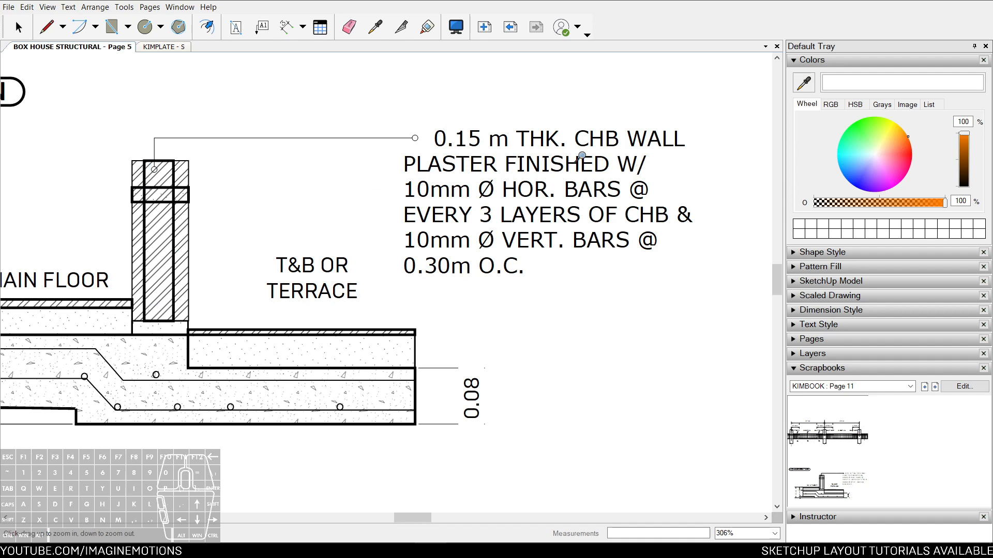
pyautogui.scroll(1, 509, 154)
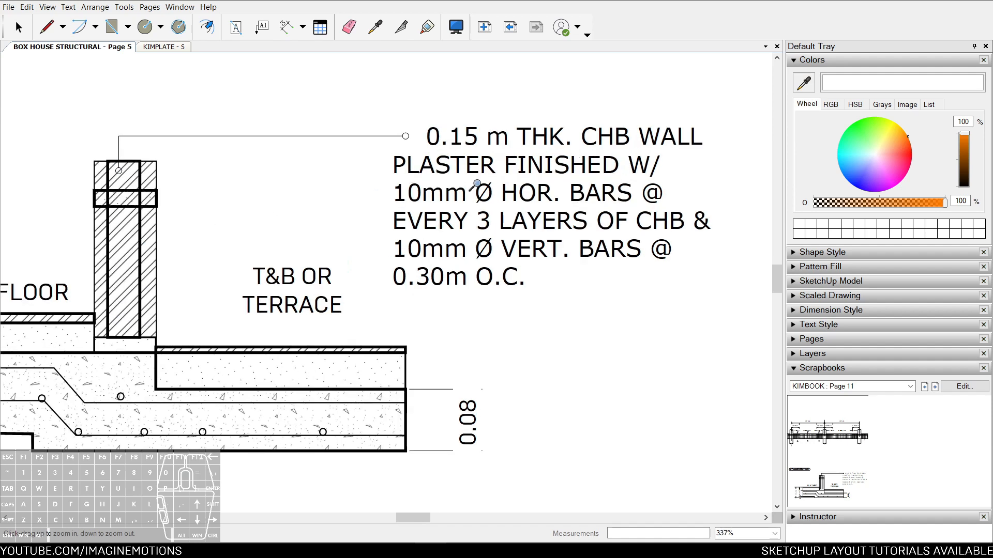
pyautogui.moveTo(477, 184); pyautogui.dragTo(479, 207)
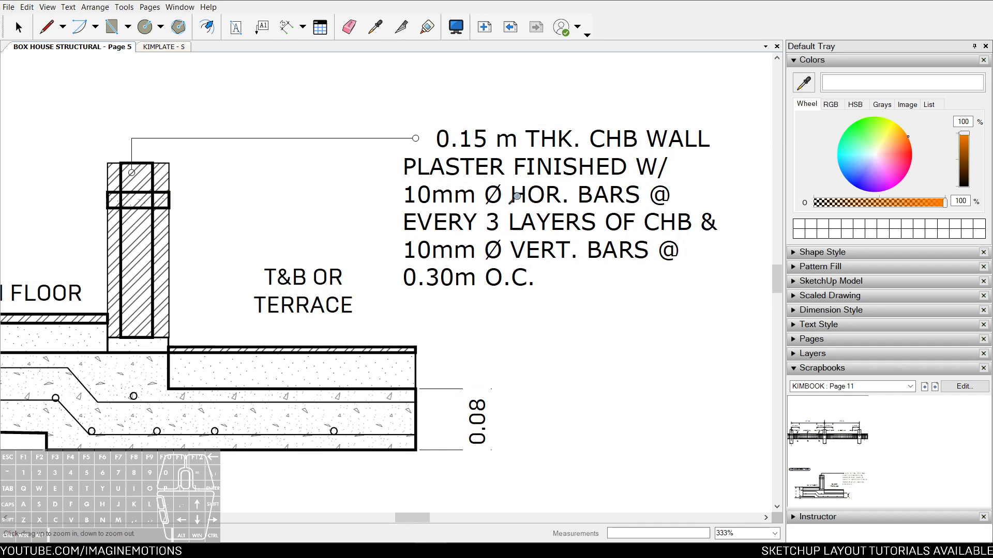
# Draw a large upright rectangle in the empty area beside the floor section's CHB wall note
pyautogui.scroll(-1, 543, 273)
pyautogui.moveTo(531, 265); pyautogui.dragTo(452, 242, button='middle')
pyautogui.scroll(-6, 452, 265)
pyautogui.moveTo(520, 310); pyautogui.dragTo(436, 287, button='middle')
pyautogui.scroll(-3, 435, 287)
pyautogui.press('r')
pyautogui.click(499, 164)
pyautogui.scroll(1, 516, 370)
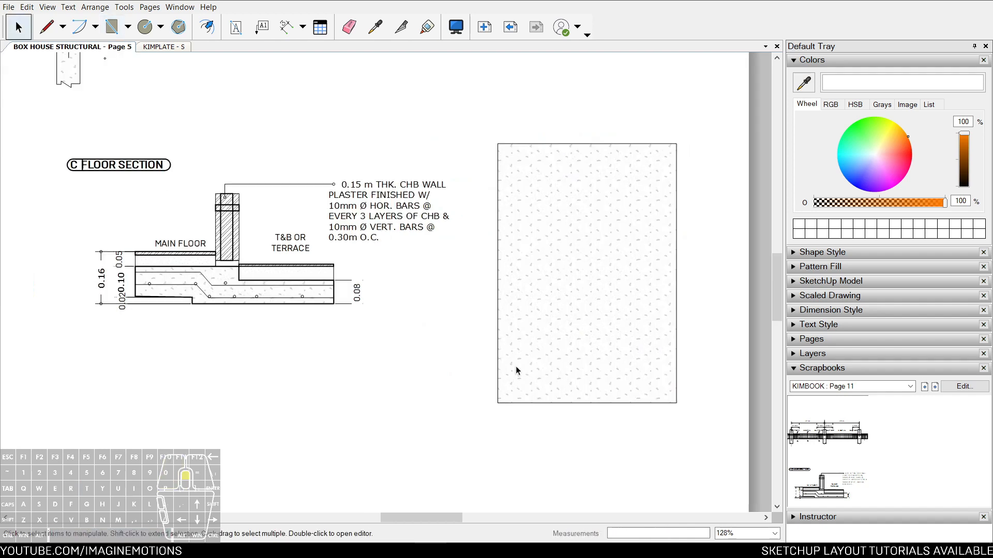
# Draw a horizontal line along the full top edge of the new rectangle
pyautogui.scroll(1, 569, 259)
pyautogui.press('l')
pyautogui.click(476, 146)
pyautogui.click(674, 145)
pyautogui.press('space')
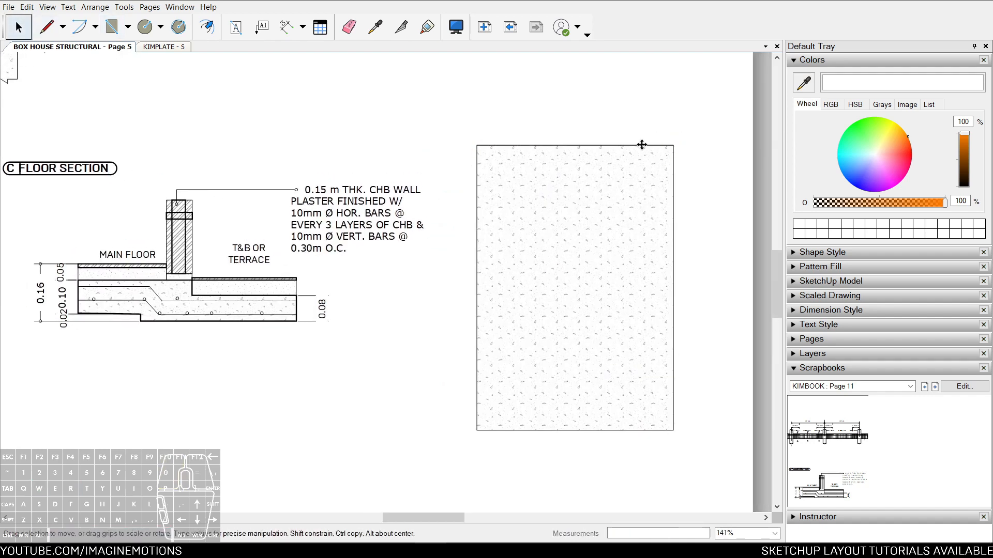
# Copy the top line a short distance down the rectangle and repeat the copy 8x at equal spacing
pyautogui.keyDown('shift'); pyautogui.moveTo(629, 144); pyautogui.dragTo(616, 179); pyautogui.keyUp('shift')
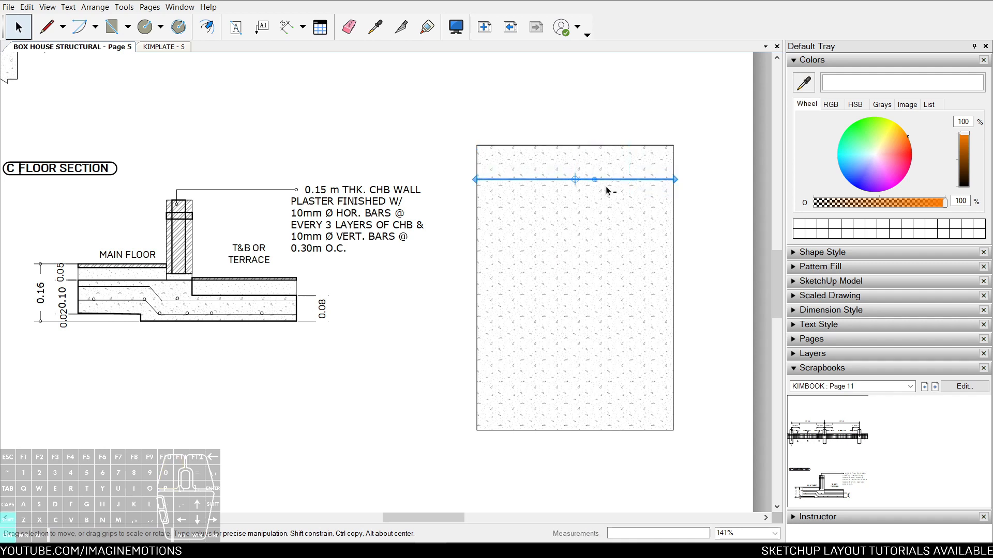
pyautogui.write('8')
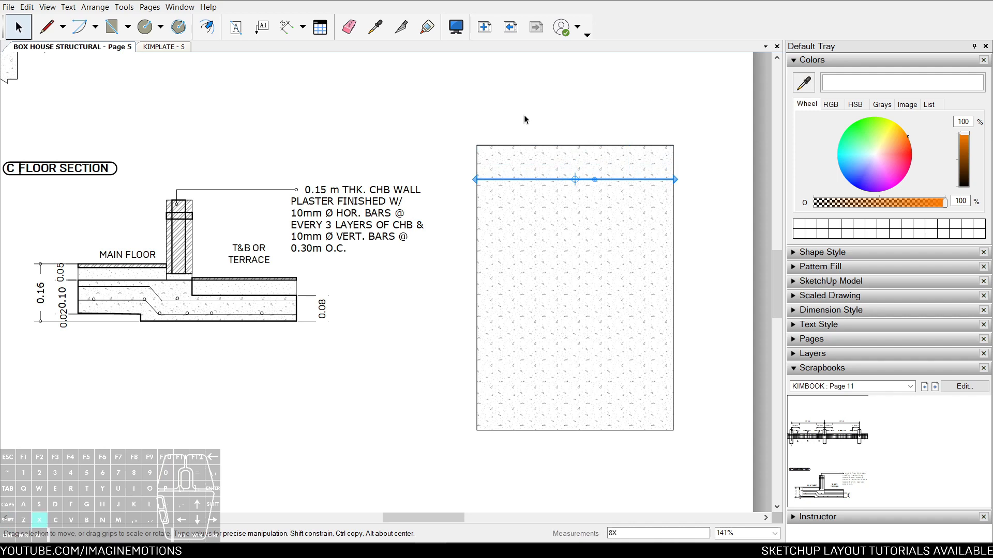
pyautogui.write('x')
pyautogui.press('Return')
pyautogui.click(525, 119)
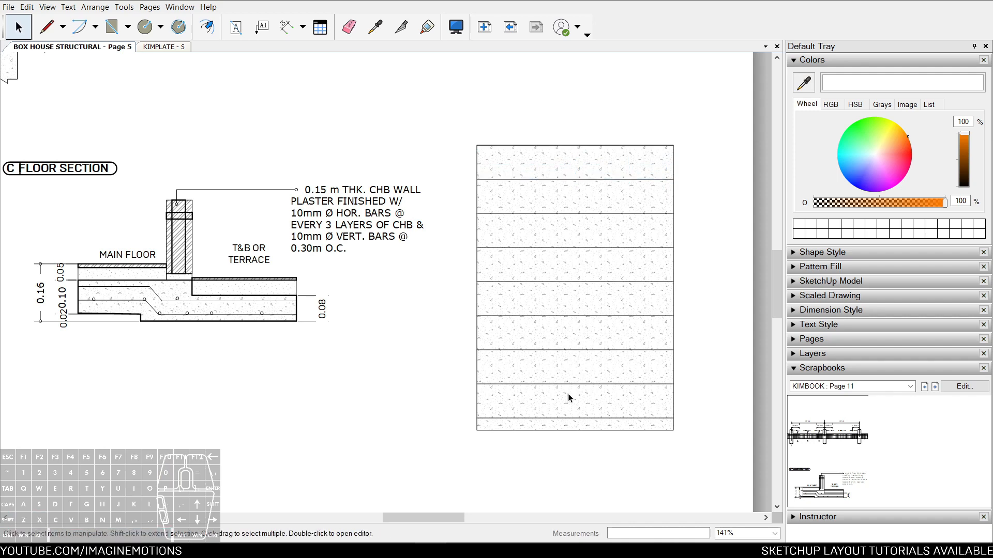
# Shorten the large rectangle from below so that its bottom edge meets the lowest copied line
pyautogui.click(558, 429)
pyautogui.moveTo(554, 431); pyautogui.dragTo(525, 419)
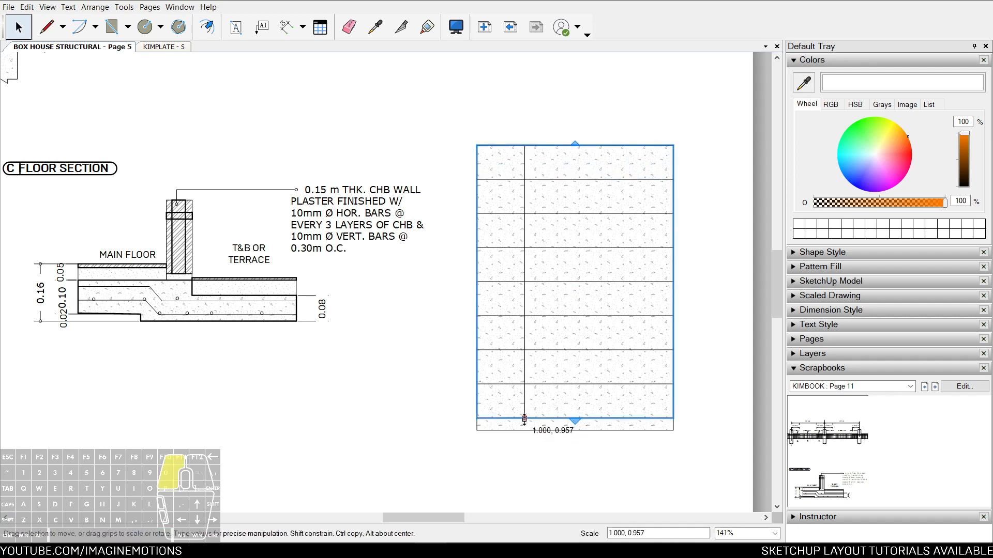
pyautogui.scroll(2, 517, 368)
pyautogui.click(390, 290)
pyautogui.scroll(1, 319, 224)
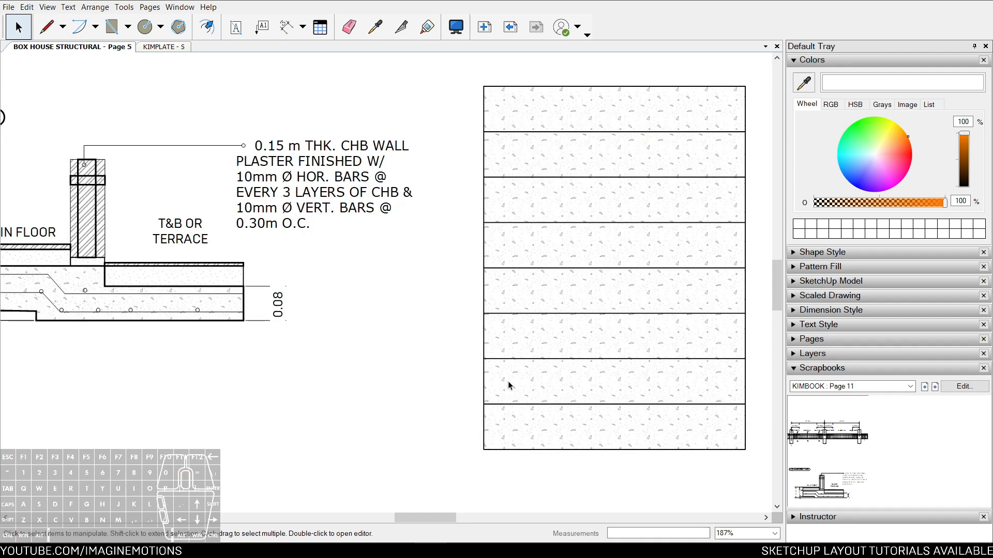
pyautogui.click(522, 428)
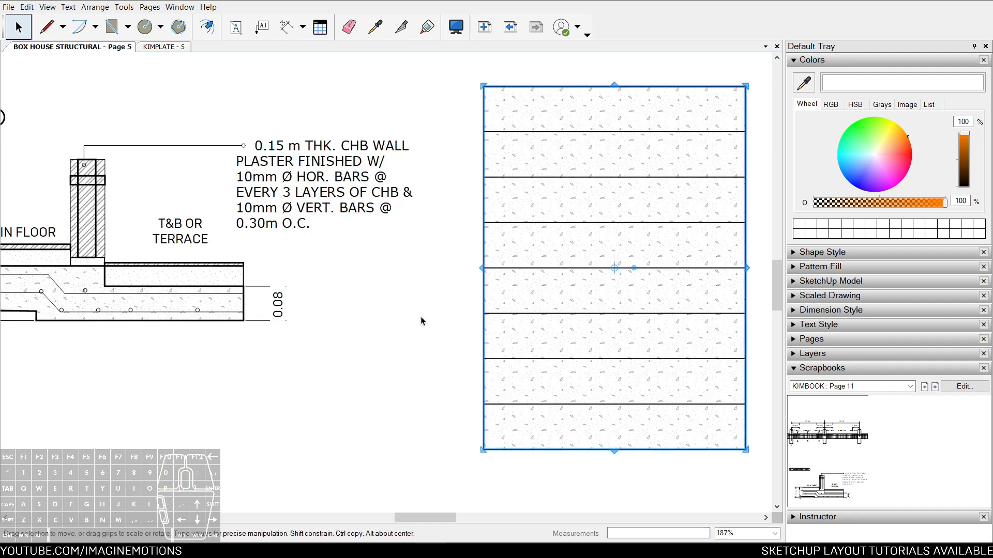
# Draw a thin horizontal strip across the rectangle's full width, directly above the fifth dividing line
pyautogui.moveTo(421, 321); pyautogui.dragTo(359, 316, button='middle')
pyautogui.press('r')
pyautogui.moveTo(427, 303); pyautogui.dragTo(688, 308)
pyautogui.press('space')
pyautogui.moveTo(472, 288); pyautogui.dragTo(462, 319, button='middle')
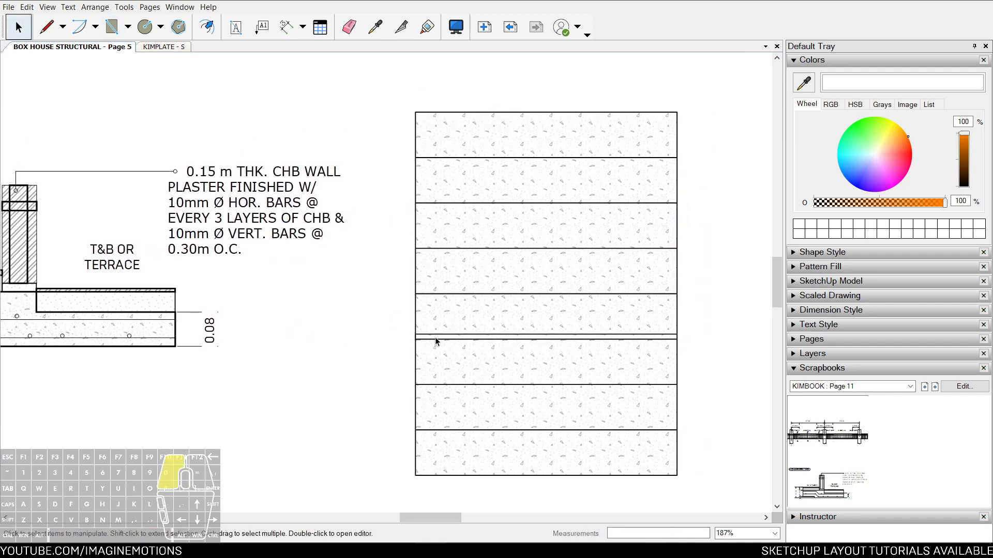
# Copy the thin horizontal strip upward so that it sits directly above the second dividing line
pyautogui.click(440, 336)
pyautogui.keyDown('ctrl'); pyautogui.moveTo(442, 335); pyautogui.dragTo(443, 201); pyautogui.keyUp('ctrl')
pyautogui.press('Escape')
pyautogui.scroll(4, 222, 258)
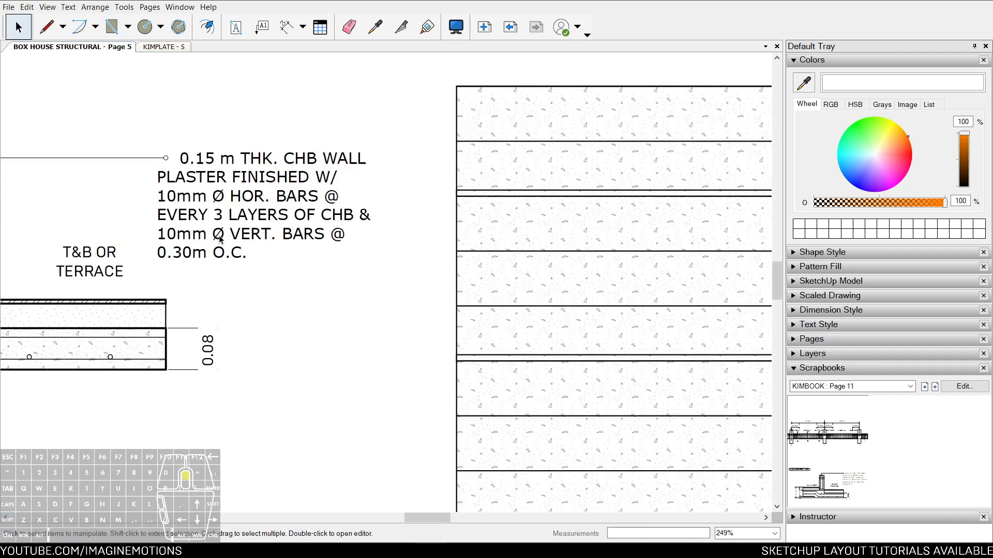
pyautogui.scroll(-5, 284, 250)
pyautogui.scroll(-1, 434, 341)
pyautogui.scroll(4, 259, 295)
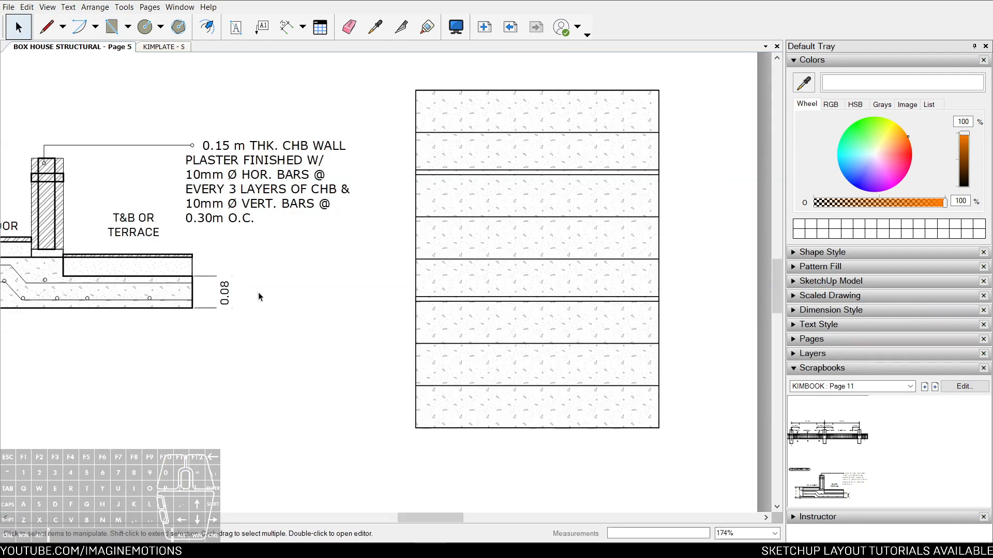
pyautogui.moveTo(500, 222); pyautogui.dragTo(458, 239, button='middle')
# Draw a thin vertical strip along the large rectangle's left edge over its full height
pyautogui.press('r')
pyautogui.click(439, 60)
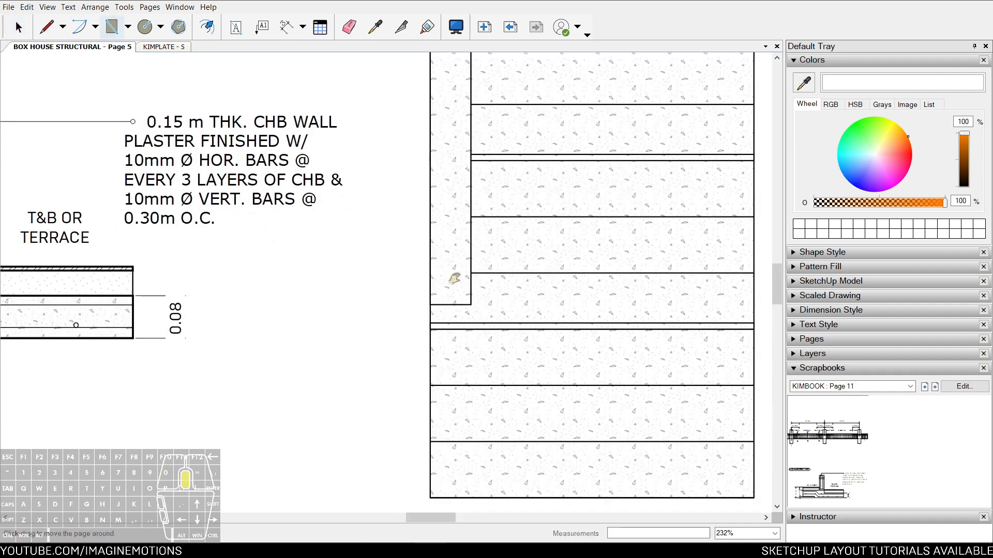
pyautogui.click(382, 385)
pyautogui.scroll(-1, 381, 362)
pyautogui.scroll(2, 385, 357)
pyautogui.click(387, 359)
pyautogui.scroll(-2, 393, 311)
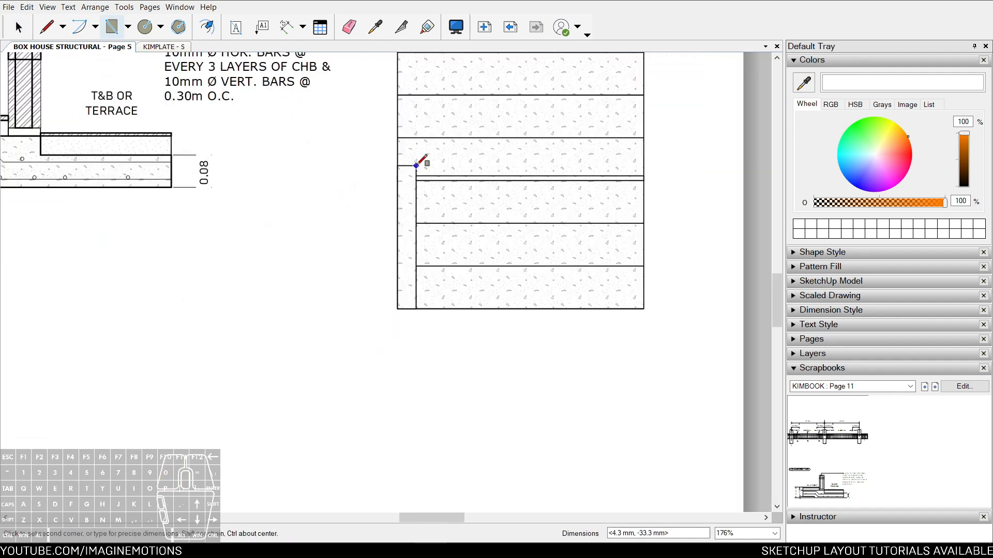
pyautogui.scroll(1, 368, 348)
pyautogui.click(350, 166)
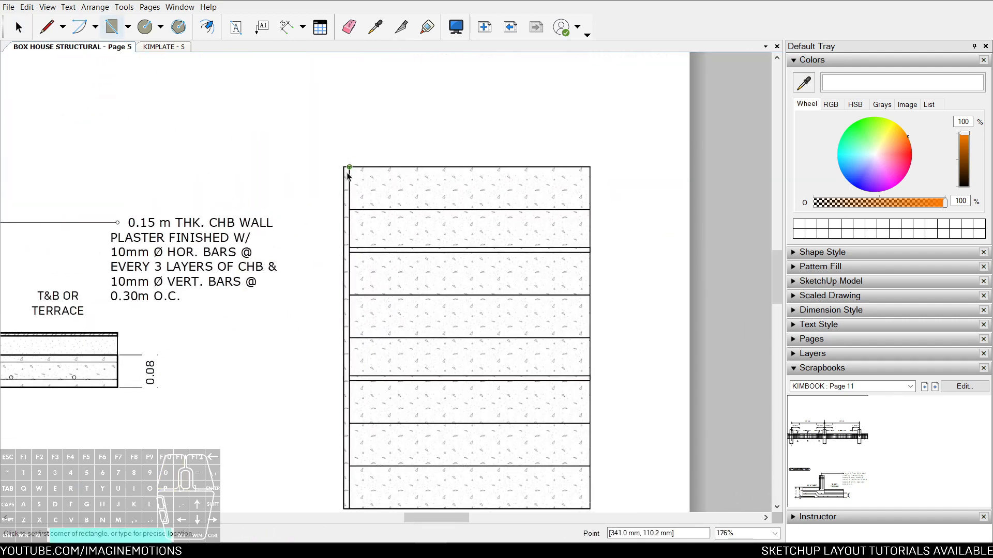
# Copy the thin vertical strip a short distance to the right inside the large rectangle
pyautogui.press('space')
pyautogui.scroll(1, 342, 116)
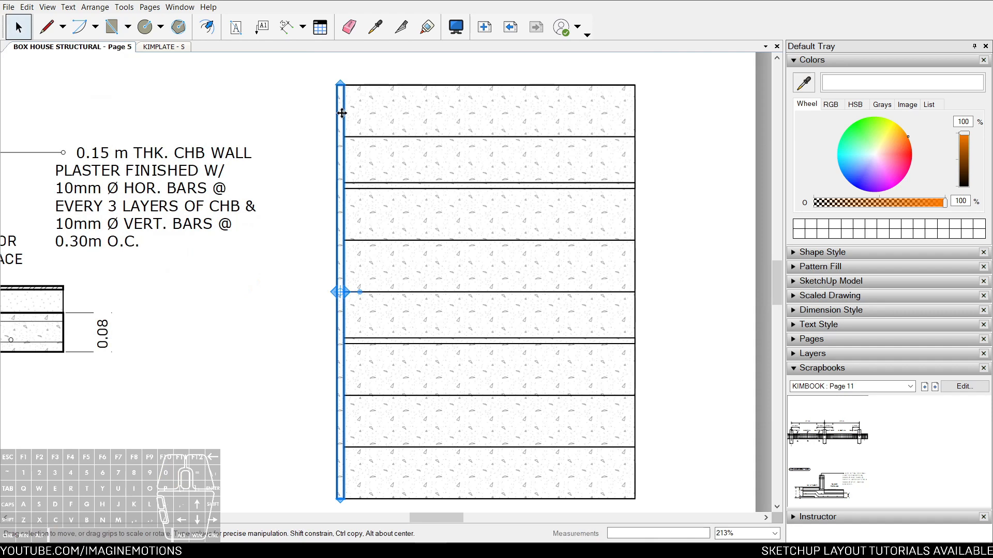
pyautogui.moveTo(341, 113); pyautogui.dragTo(387, 113)
pyautogui.write('6X')
pyautogui.hotkey('alt', 'f')
pyautogui.press('Escape')
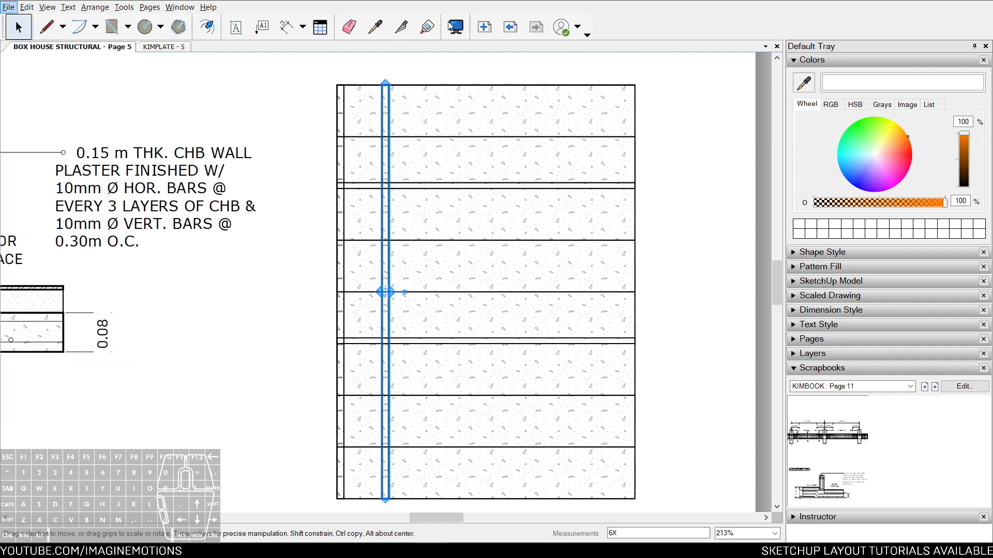
# Repeat the vertical strip 6x at the same spacing across the rectangle and erase the surplus strip beyond its right edge
pyautogui.moveTo(386, 293); pyautogui.dragTo(337, 292)
pyautogui.moveTo(385, 241); pyautogui.dragTo(426, 241)
pyautogui.write('x6')
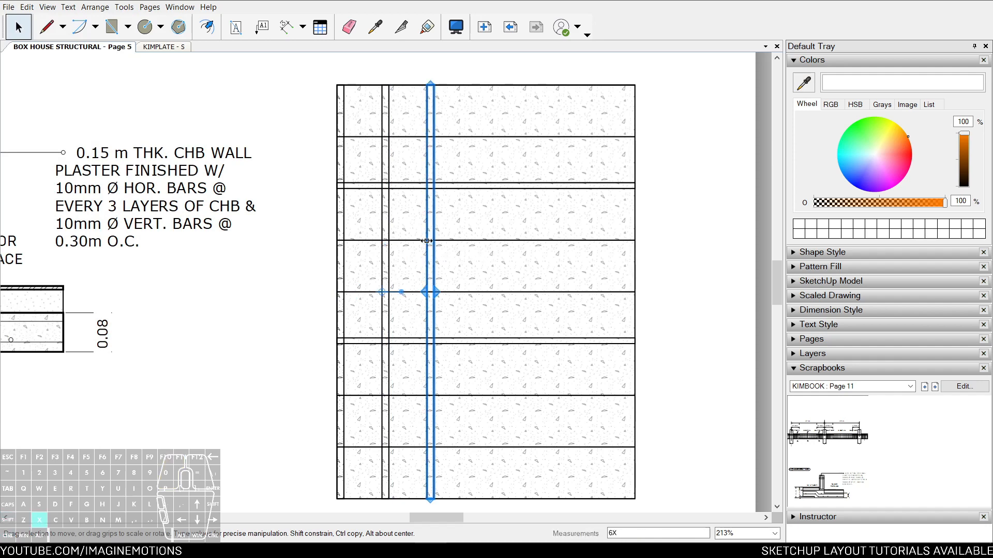
pyautogui.press('Return')
pyautogui.press('Escape')
pyautogui.press('e')
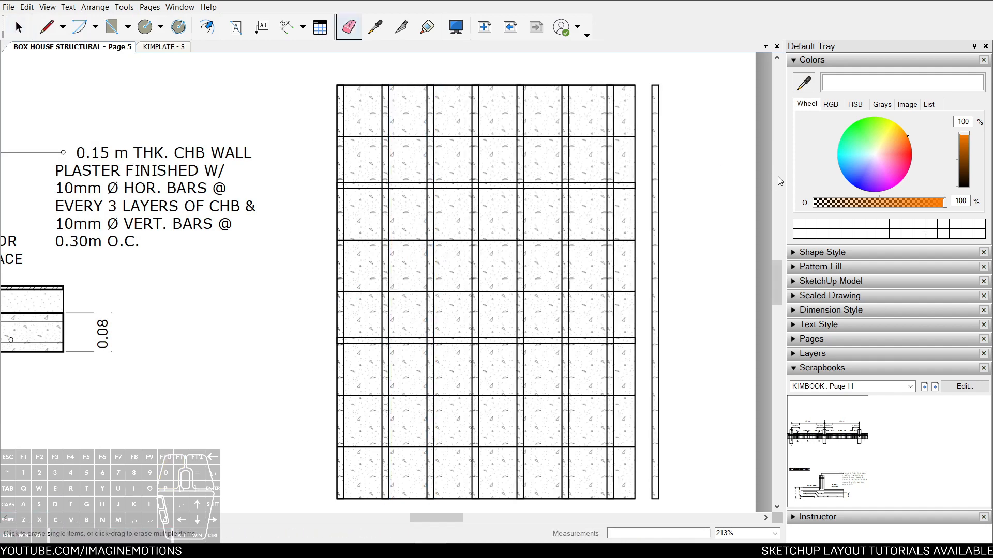
pyautogui.click(654, 87)
pyautogui.press('space')
pyautogui.scroll(-2, 620, 139)
pyautogui.moveTo(628, 162); pyautogui.dragTo(638, 163, button='middle')
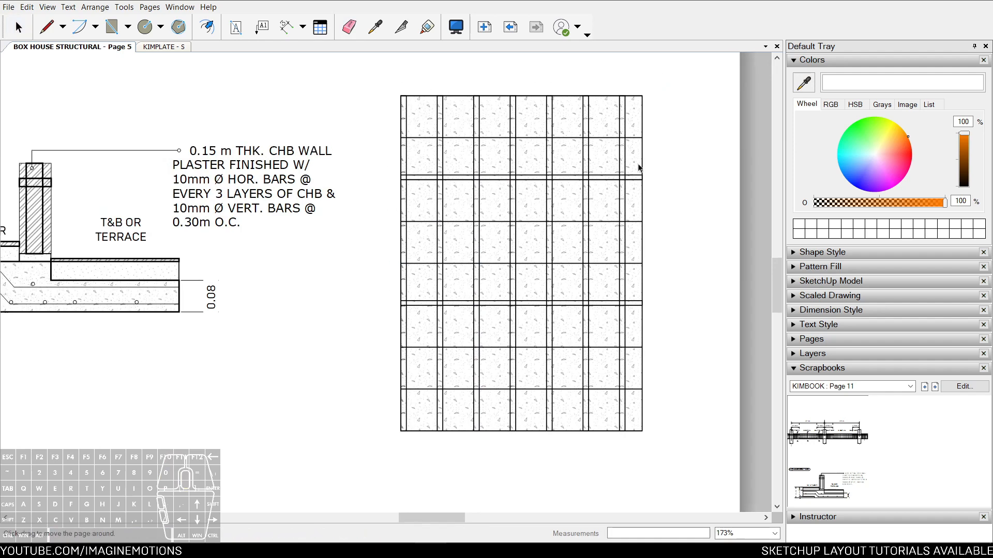
# Compare the finished wall grid with the CHB wall in the floor section
pyautogui.scroll(1, 634, 162)
pyautogui.press('z')
pyautogui.moveTo(504, 262); pyautogui.dragTo(538, 263, button='middle')
pyautogui.moveTo(531, 295); pyautogui.dragTo(532, 288)
pyautogui.scroll(1, 442, 281)
pyautogui.moveTo(446, 281); pyautogui.dragTo(593, 286, button='middle')
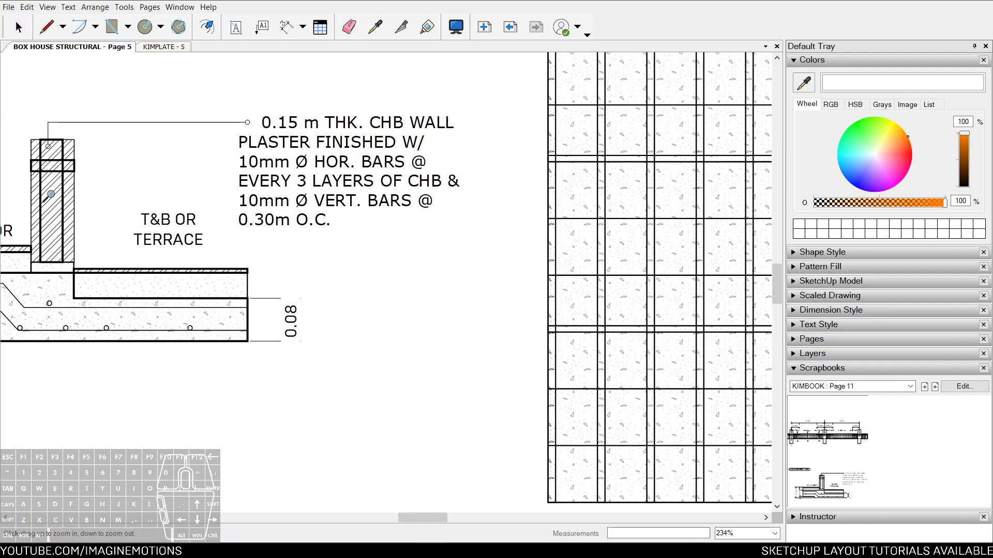
pyautogui.scroll(-2, 51, 195)
pyautogui.moveTo(448, 195); pyautogui.dragTo(445, 222, button='middle')
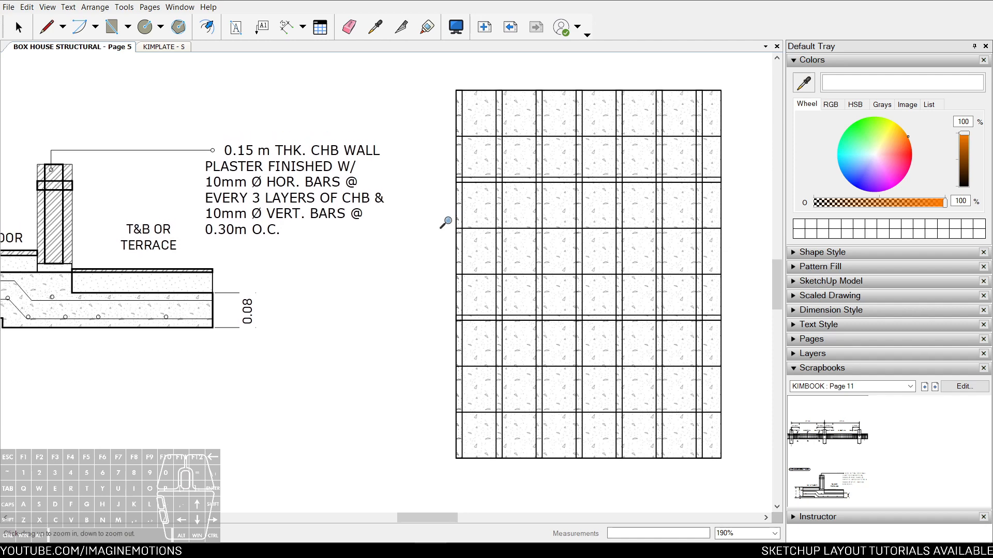
# Delete the entire wall grid drawing beside the floor section
pyautogui.press('space')
pyautogui.moveTo(746, 89); pyautogui.dragTo(423, 484)
pyautogui.moveTo(476, 392); pyautogui.dragTo(539, 393, button='middle')
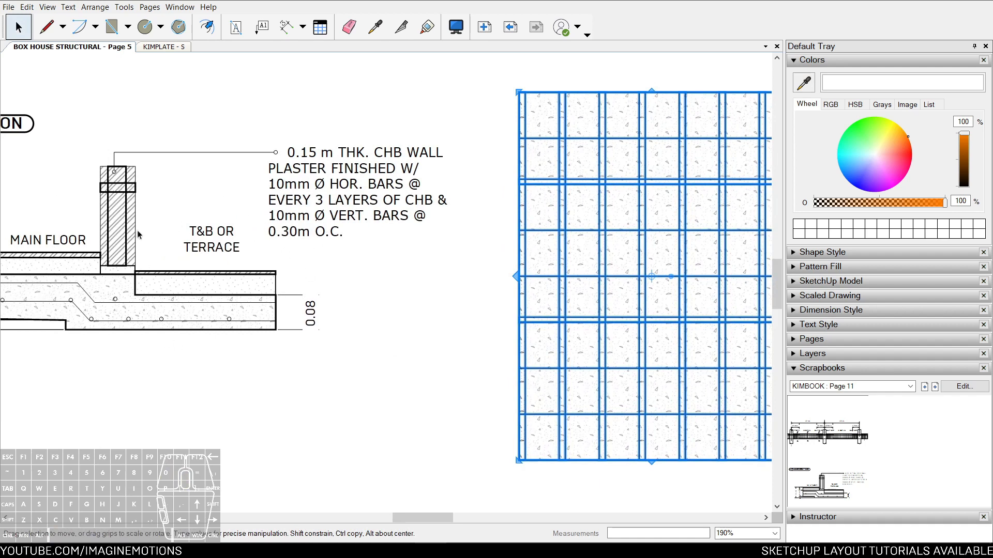
pyautogui.moveTo(182, 224); pyautogui.dragTo(205, 231, button='middle')
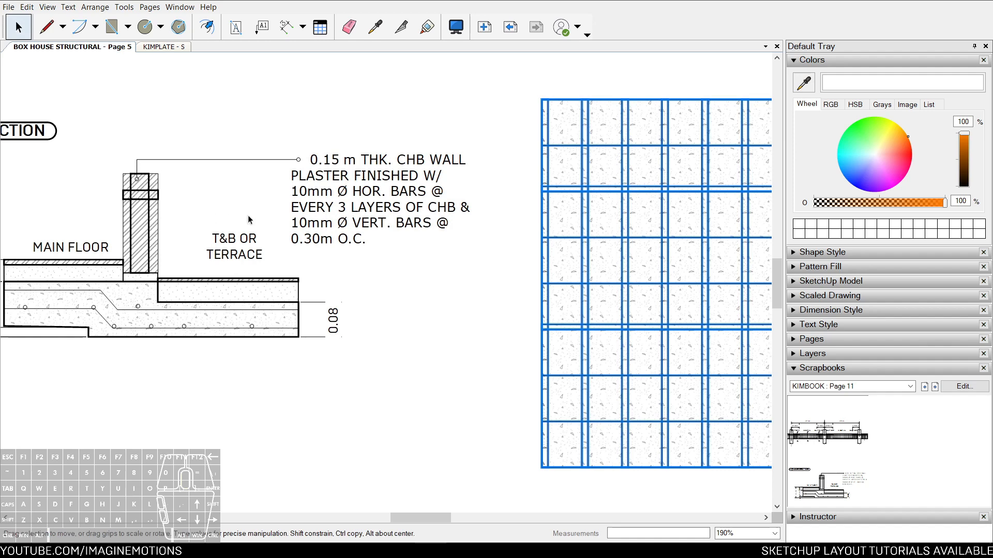
pyautogui.scroll(-1, 352, 223)
pyautogui.moveTo(726, 103); pyautogui.dragTo(431, 459)
pyautogui.press('Escape')
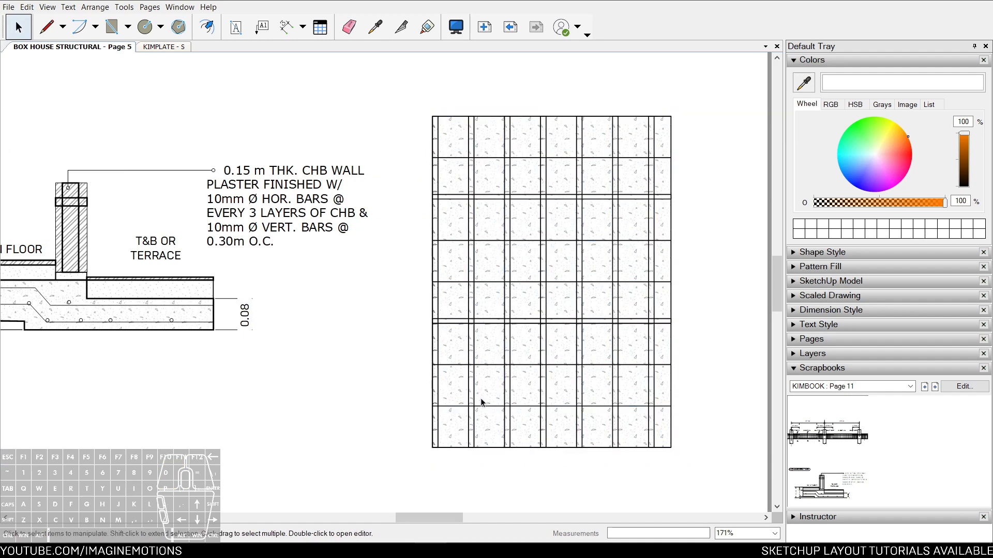
pyautogui.moveTo(709, 104); pyautogui.dragTo(419, 508)
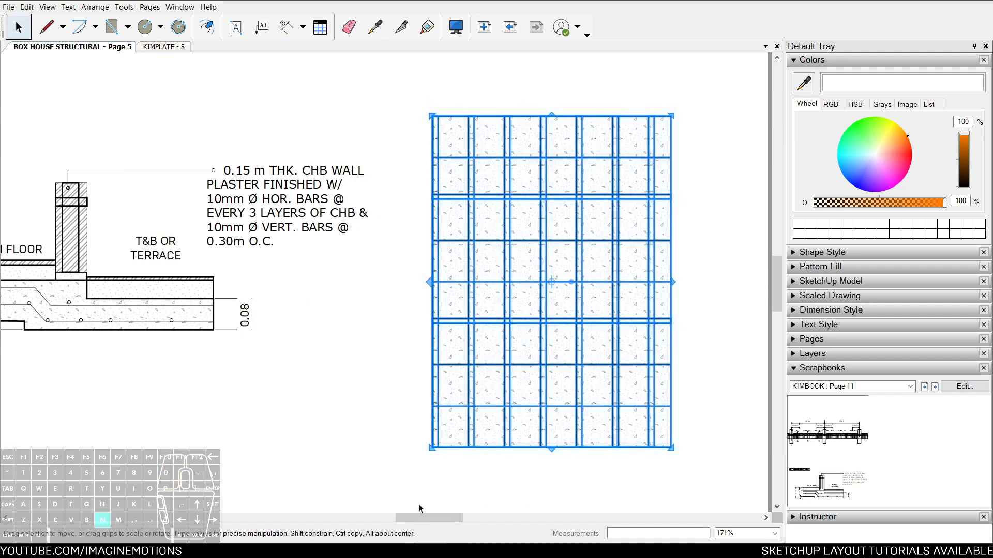
pyautogui.press('Delete')
# Examine the floor section detail with its wall, floor levels and dimensions
pyautogui.moveTo(324, 317); pyautogui.dragTo(562, 347, button='middle')
pyautogui.press('z')
pyautogui.moveTo(278, 366); pyautogui.dragTo(288, 320)
pyautogui.moveTo(390, 293)
pyautogui.mouseDown(button='middle')
pyautogui.moveTo(405, 317)
pyautogui.moveTo(405, 342)
pyautogui.moveTo(394, 335)
pyautogui.mouseUp(button='middle')
pyautogui.scroll(1, 405, 342)
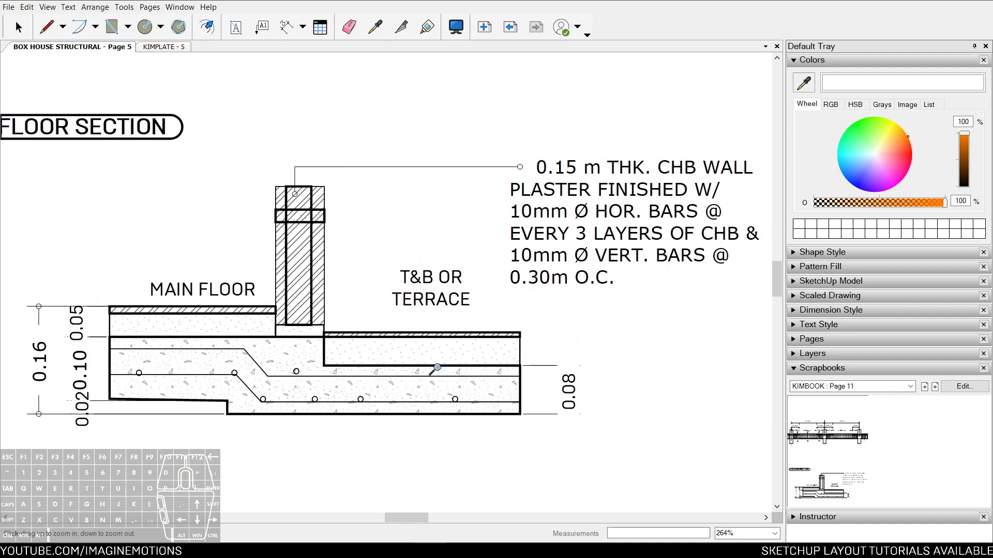
pyautogui.moveTo(437, 368); pyautogui.dragTo(425, 326, button='middle')
pyautogui.moveTo(527, 279); pyautogui.dragTo(528, 381)
pyautogui.press('space')
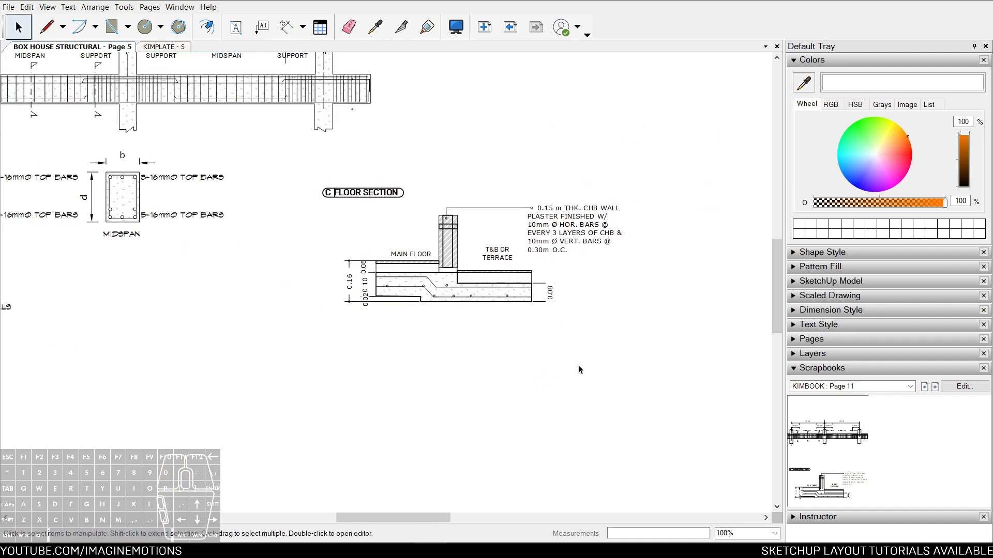
# Open the plumbing page of the KIMBOOK scrapbook as a document and look through its details
pyautogui.click(935, 387)
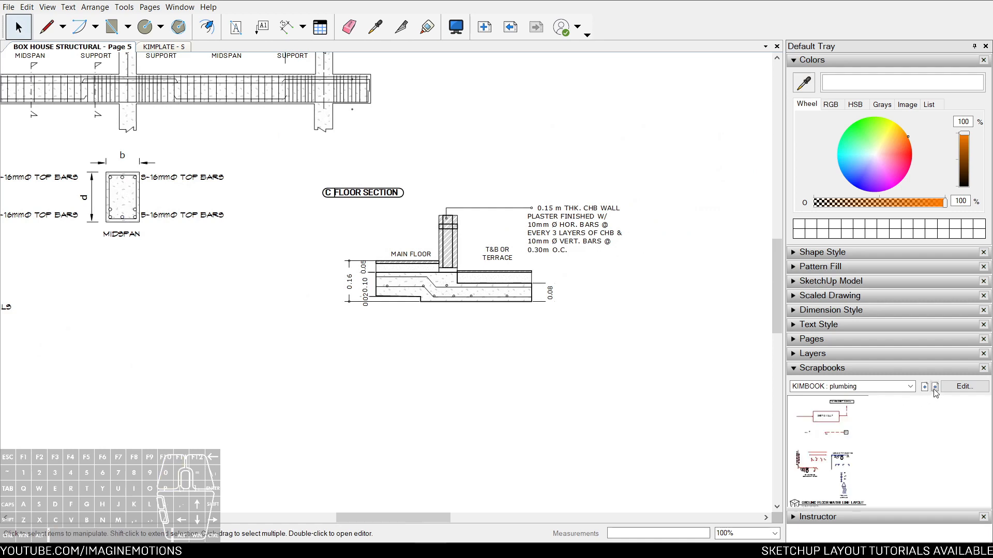
pyautogui.scroll(-3, 489, 308)
pyautogui.moveTo(636, 98)
pyautogui.mouseDown()
pyautogui.moveTo(581, 162)
pyautogui.moveTo(365, 274)
pyautogui.mouseUp()
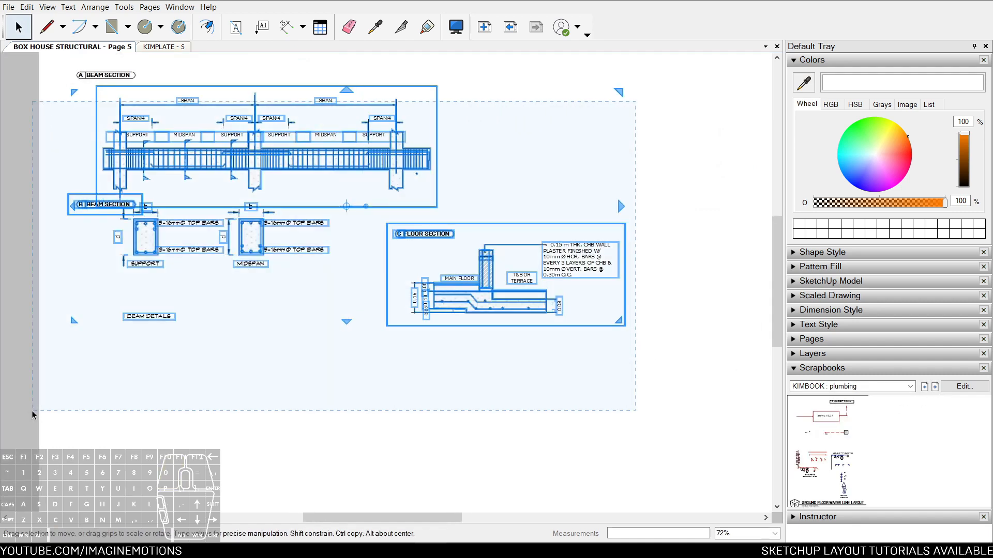
pyautogui.scroll(-1, 366, 274)
pyautogui.click(482, 149)
pyautogui.click(252, 156)
pyautogui.click(193, 139)
pyautogui.click(438, 79)
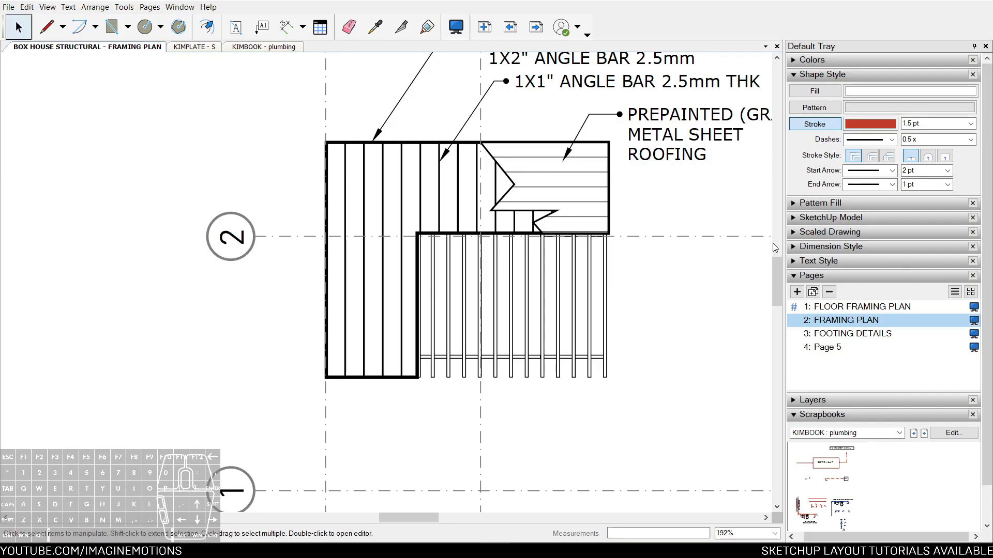
# Copy the L-shaped roof framing drawing from the FRAMING PLAN page
pyautogui.scroll(-1, 636, 217)
pyautogui.moveTo(634, 216); pyautogui.dragTo(571, 241, button='middle')
pyautogui.press('z')
pyautogui.moveTo(552, 193); pyautogui.dragTo(534, 243)
pyautogui.press('space')
pyautogui.moveTo(532, 244); pyautogui.dragTo(534, 275, button='middle')
pyautogui.click(550, 253)
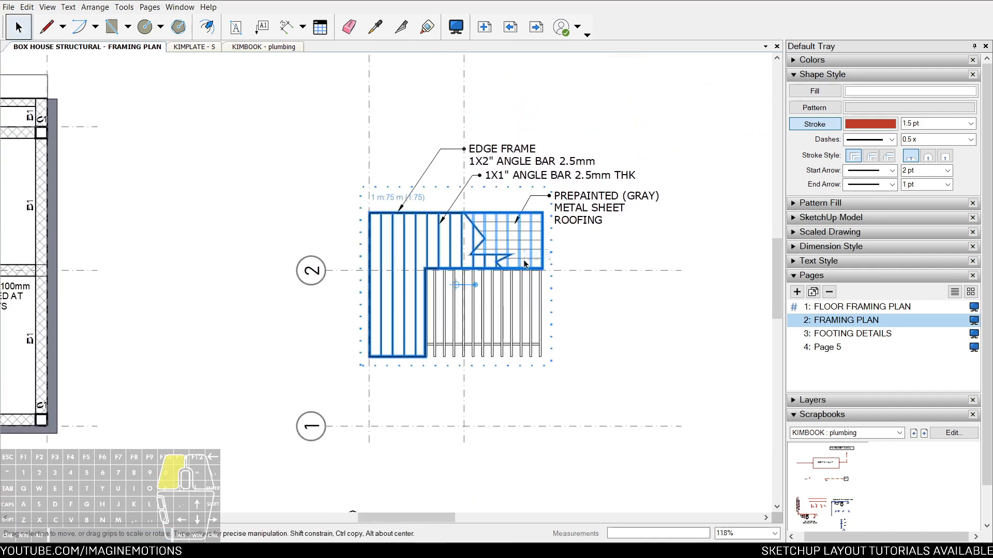
pyautogui.moveTo(568, 298); pyautogui.dragTo(523, 318)
pyautogui.hotkey('ctrl', 'c')
pyautogui.click(690, 310)
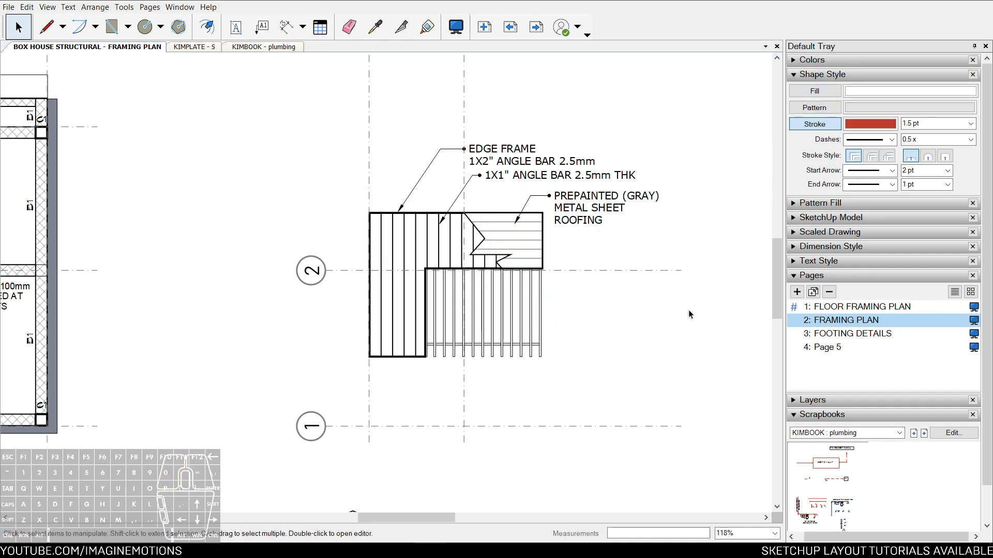
# Return to Page 5 and move the floor section detail below the beam details on the sheet
pyautogui.click(833, 334)
pyautogui.click(829, 348)
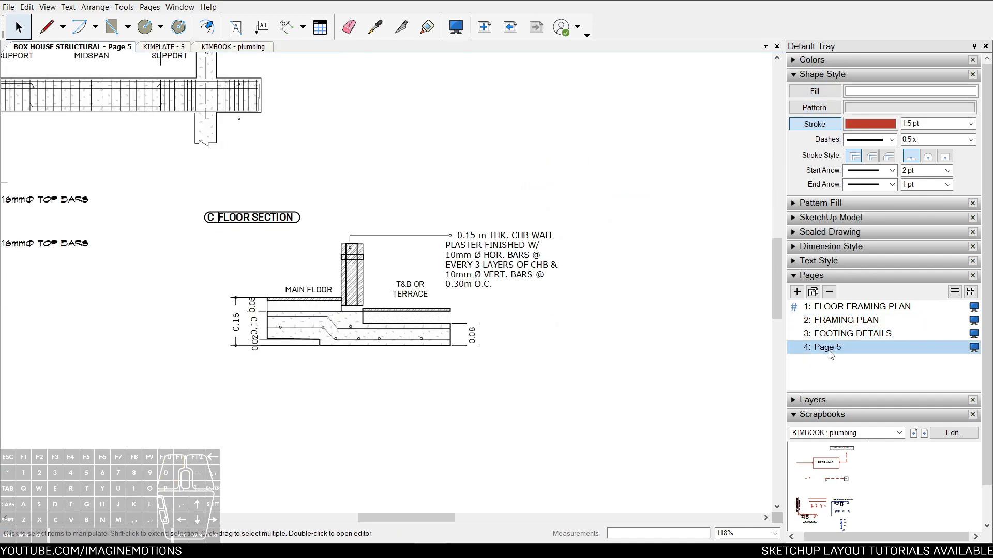
pyautogui.scroll(-5, 668, 303)
pyautogui.hotkey('ctrl', 'v')
pyautogui.moveTo(507, 266); pyautogui.dragTo(300, 378)
pyautogui.click(634, 219)
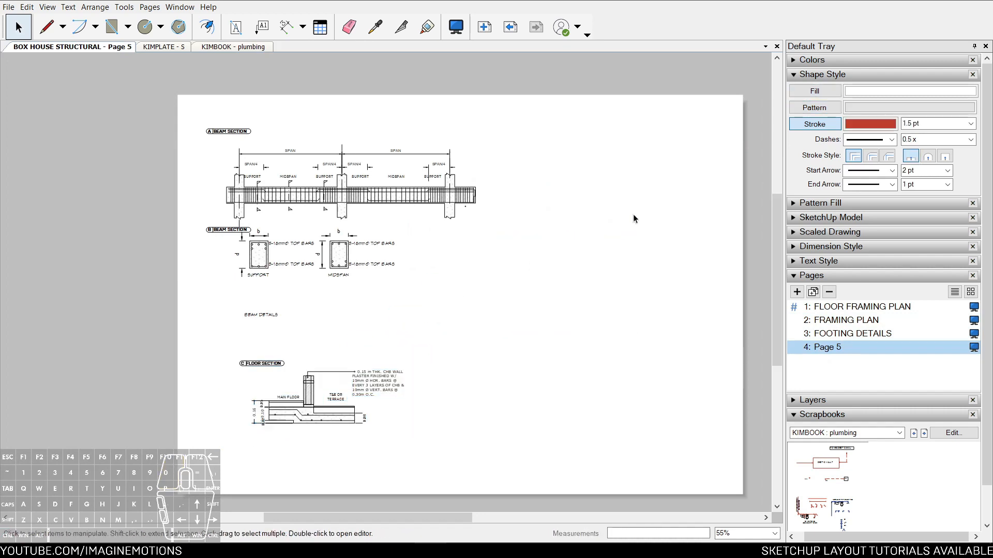
# Move the B beam section title, both cross-sections and the BEAM DETAILS label down, away from the long beam section
pyautogui.scroll(1, 407, 263)
pyautogui.moveTo(449, 224); pyautogui.dragTo(158, 348)
pyautogui.keyDown('ctrl'); pyautogui.click(164, 223); pyautogui.keyUp('ctrl')
pyautogui.moveTo(164, 223); pyautogui.dragTo(164, 255)
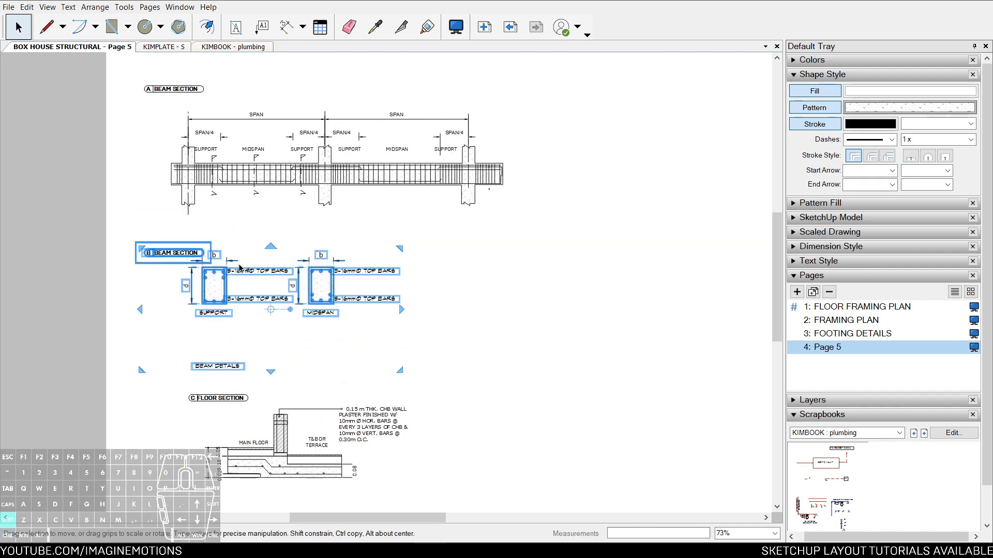
# Paste the L-shaped roof framing drawing into the empty area right of the beam details
pyautogui.click(455, 260)
pyautogui.hotkey('ctrl', 'v')
pyautogui.scroll(-1, 490, 321)
pyautogui.moveTo(489, 322); pyautogui.dragTo(284, 312, button='middle')
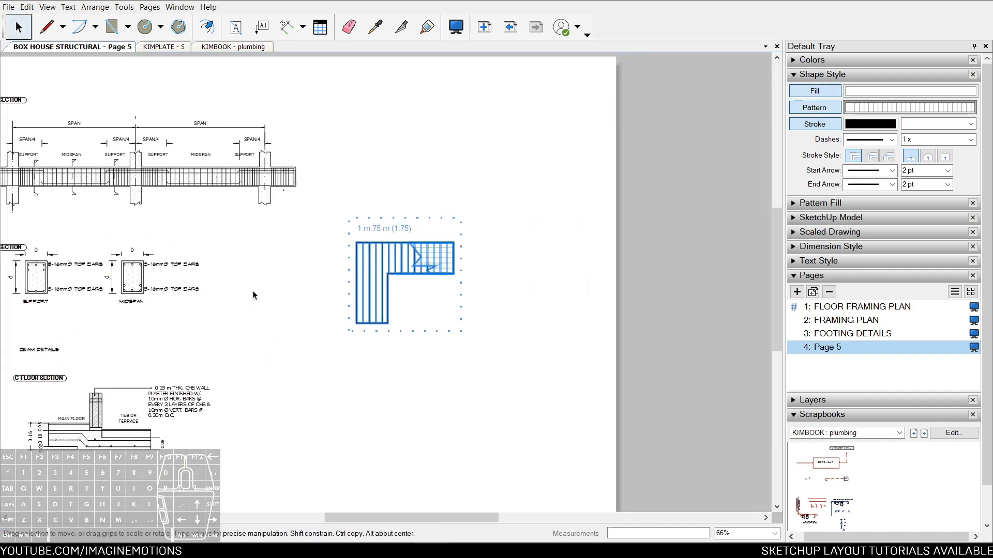
pyautogui.click(231, 296)
# Examine the pasted roof framing drawing, including its frame lines and cut-away roofing area
pyautogui.scroll(5, 401, 241)
pyautogui.scroll(1, 417, 255)
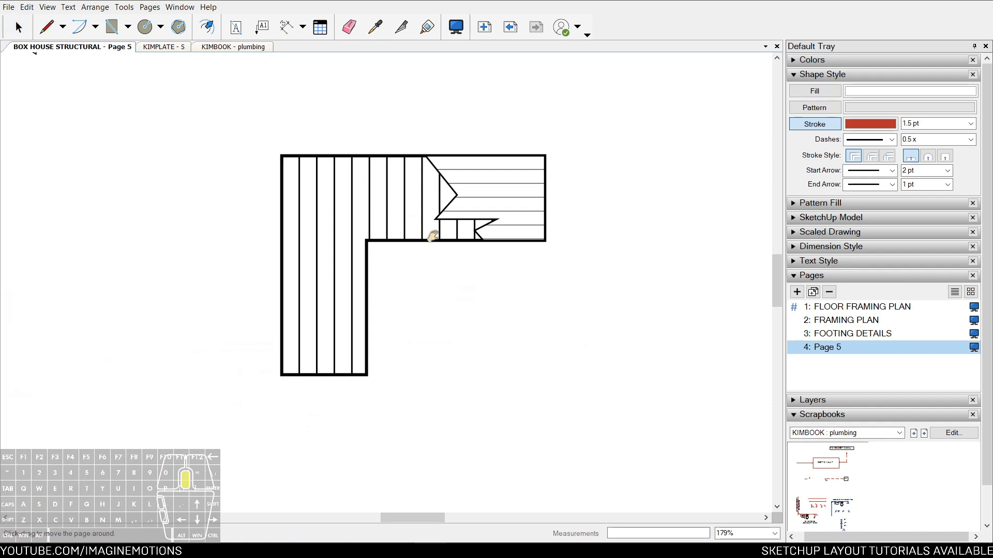
pyautogui.scroll(1, 565, 159)
pyautogui.click(527, 175)
pyautogui.click(399, 190)
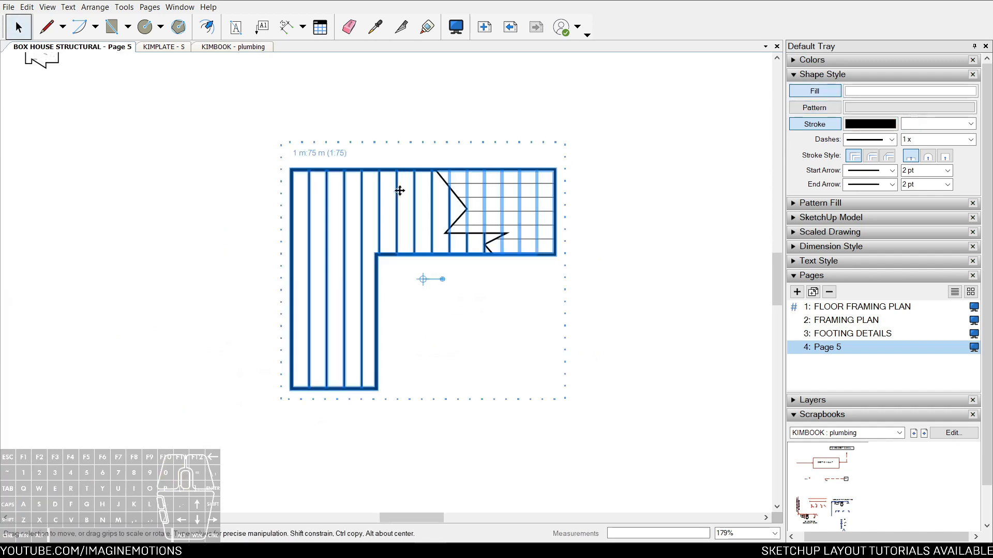
pyautogui.press('Escape')
pyautogui.scroll(-1, 402, 181)
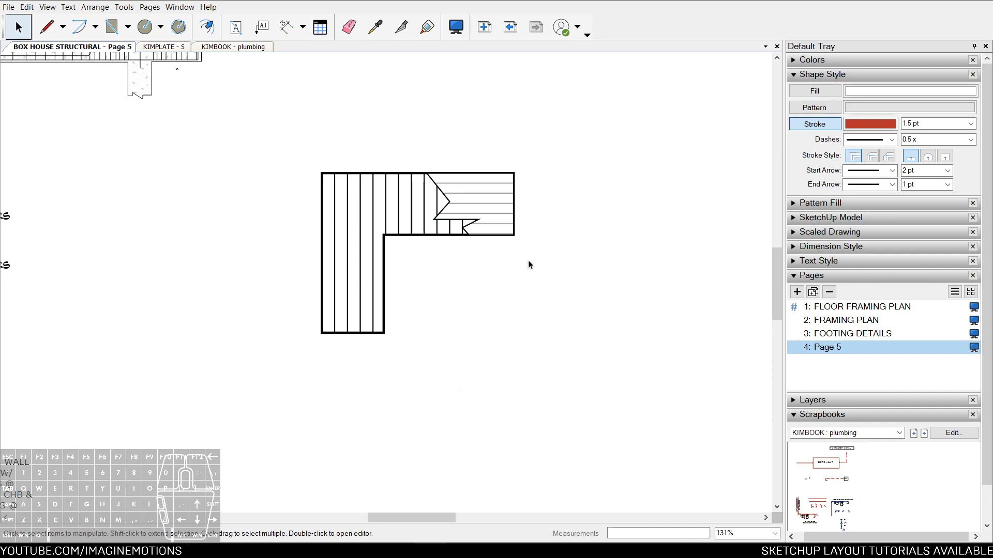
pyautogui.moveTo(529, 260); pyautogui.dragTo(478, 284, button='middle')
pyautogui.press('z')
pyautogui.moveTo(429, 378); pyautogui.dragTo(475, 279)
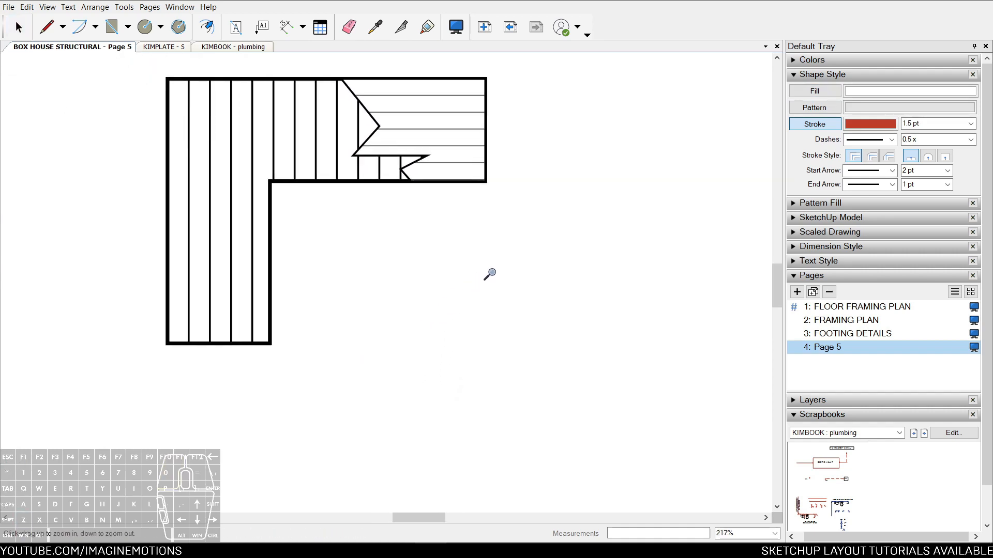
pyautogui.moveTo(516, 261)
pyautogui.mouseDown(button='middle')
pyautogui.moveTo(483, 277)
pyautogui.moveTo(509, 299)
pyautogui.mouseUp(button='middle')
pyautogui.press('space')
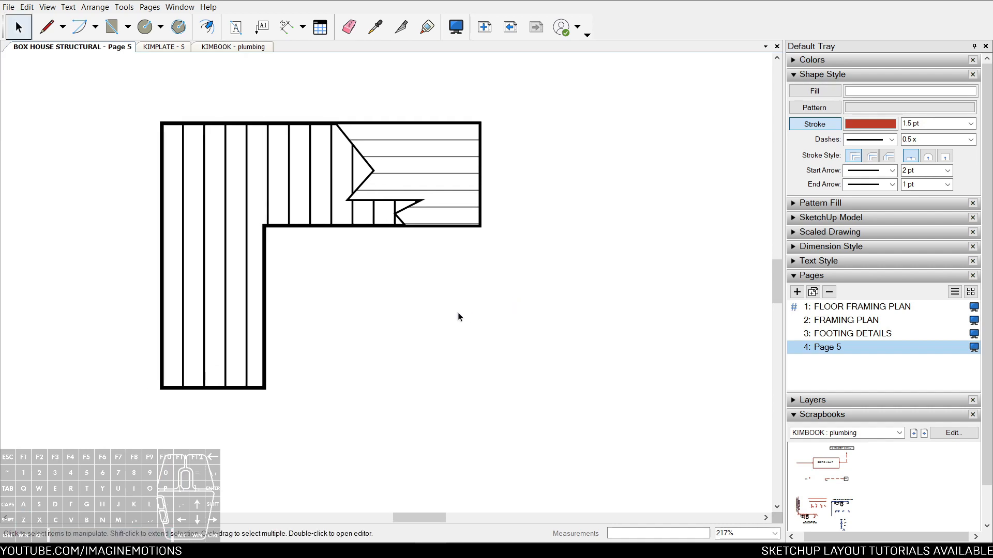
pyautogui.scroll(-5, 630, 369)
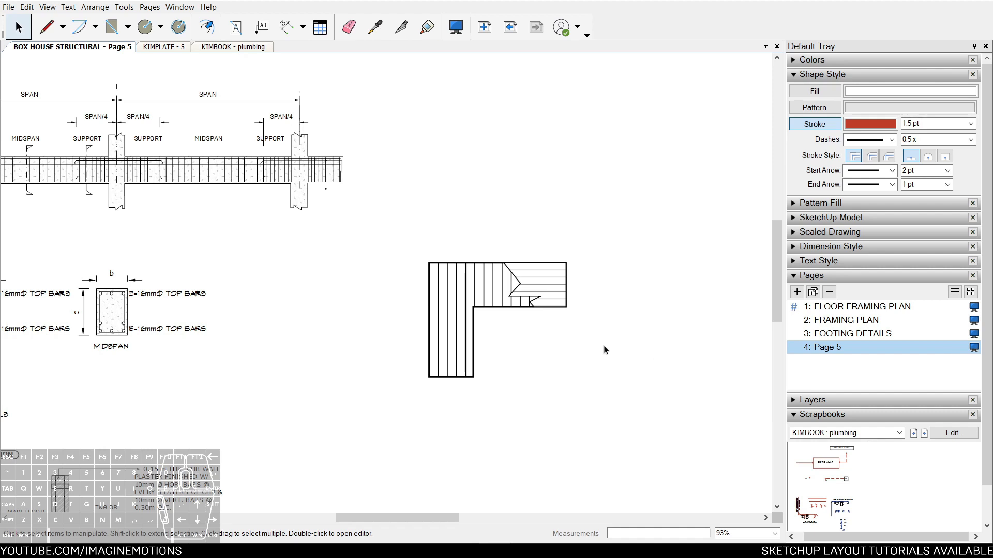
pyautogui.scroll(6, 585, 324)
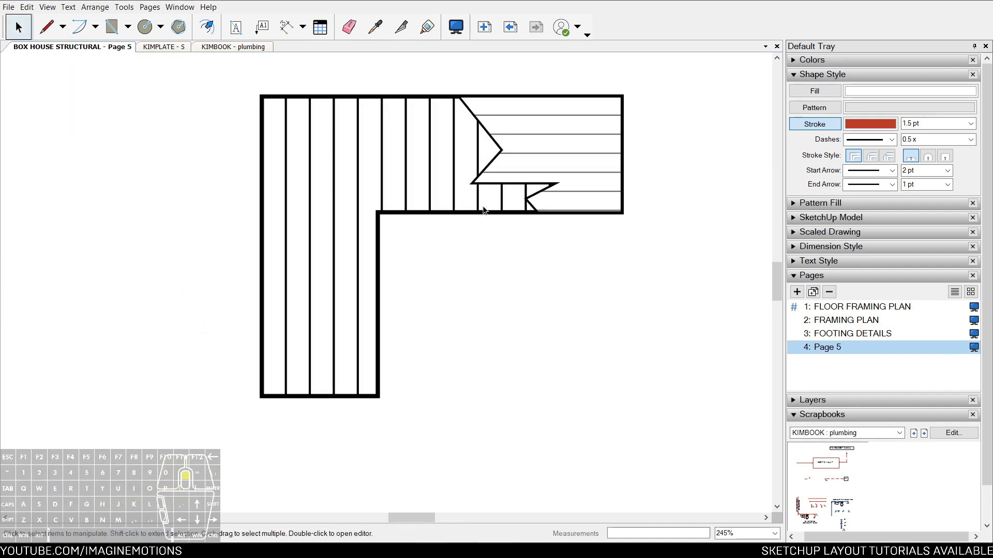
pyautogui.moveTo(483, 207); pyautogui.dragTo(479, 228, button='middle')
# Browse back through the KIMBOOK scrapbook to its Page 7
pyautogui.click(913, 433)
pyautogui.click(914, 434)
pyautogui.click(914, 433)
pyautogui.click(913, 433)
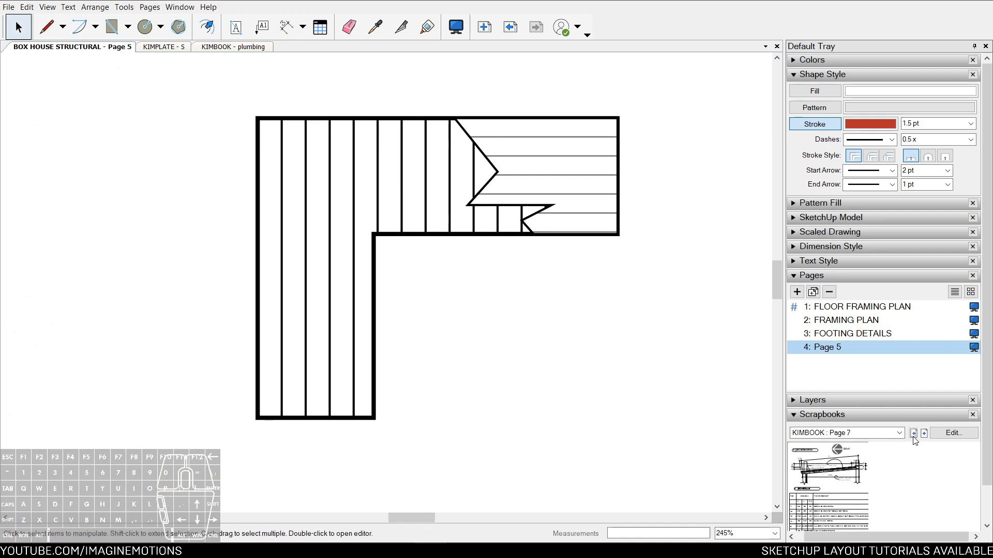
# Draw a horizontal red 1.5 pt line across the rafters in the upper part of the roof framing drawing
pyautogui.scroll(-3, 369, 283)
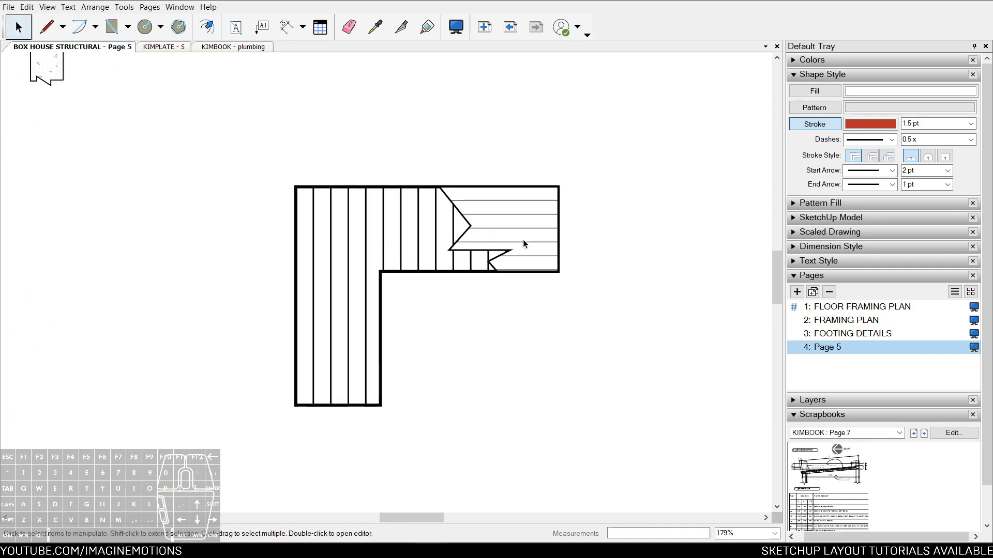
pyautogui.press('l')
pyautogui.scroll(3, 487, 231)
pyautogui.click(299, 234)
pyautogui.click(389, 233)
pyautogui.press('space')
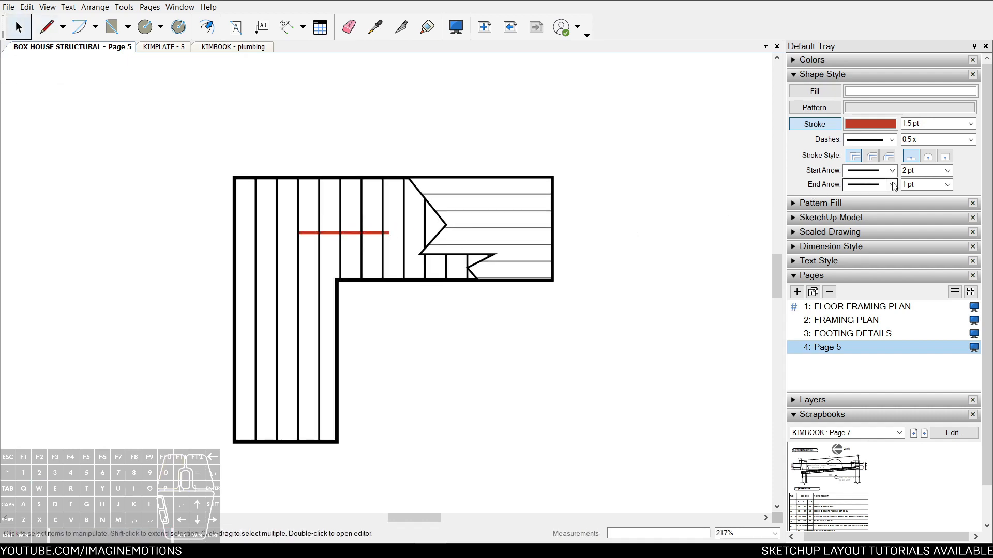
# Add a filled arrowhead to the end of the red line so that it points toward the cut-away roofing area
pyautogui.click(893, 184)
pyautogui.click(373, 234)
pyautogui.click(374, 234)
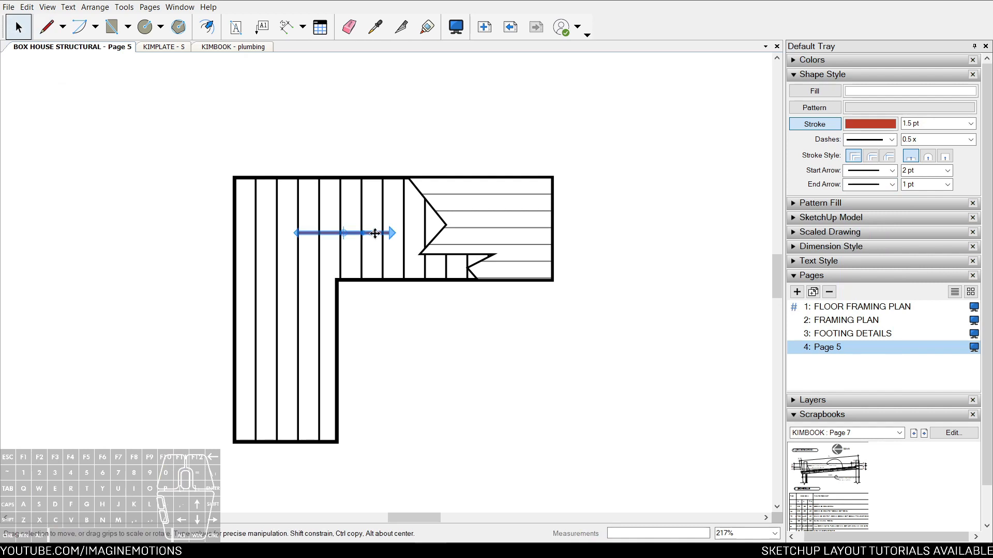
pyautogui.scroll(3, 374, 235)
pyautogui.click(892, 184)
pyautogui.click(874, 224)
pyautogui.press('z')
pyautogui.scroll(-3, 341, 253)
pyautogui.moveTo(397, 233); pyautogui.dragTo(391, 232)
pyautogui.press('space')
pyautogui.scroll(-3, 392, 234)
pyautogui.moveTo(416, 307); pyautogui.dragTo(399, 265, button='middle')
pyautogui.scroll(-2, 400, 264)
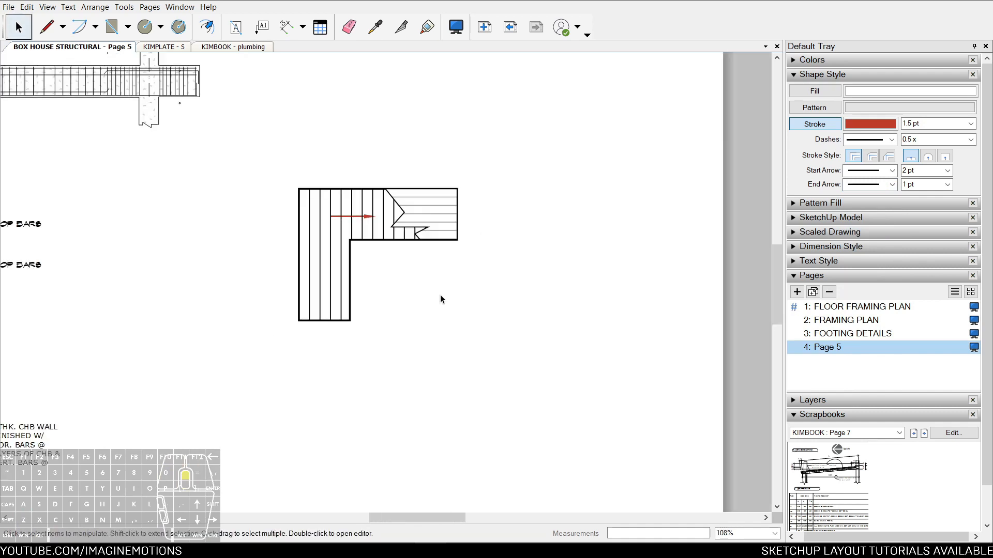
# Draw two vertical guide lines downward from the lower corners of the roof frame's left leg
pyautogui.scroll(2, 439, 295)
pyautogui.press('l')
pyautogui.click(252, 329)
pyautogui.click(252, 412)
pyautogui.press('space')
pyautogui.scroll(1, 325, 371)
pyautogui.moveTo(325, 371); pyautogui.dragTo(395, 346, button='middle')
pyautogui.press('w')
pyautogui.click(390, 300)
pyautogui.doubleClick(390, 389)
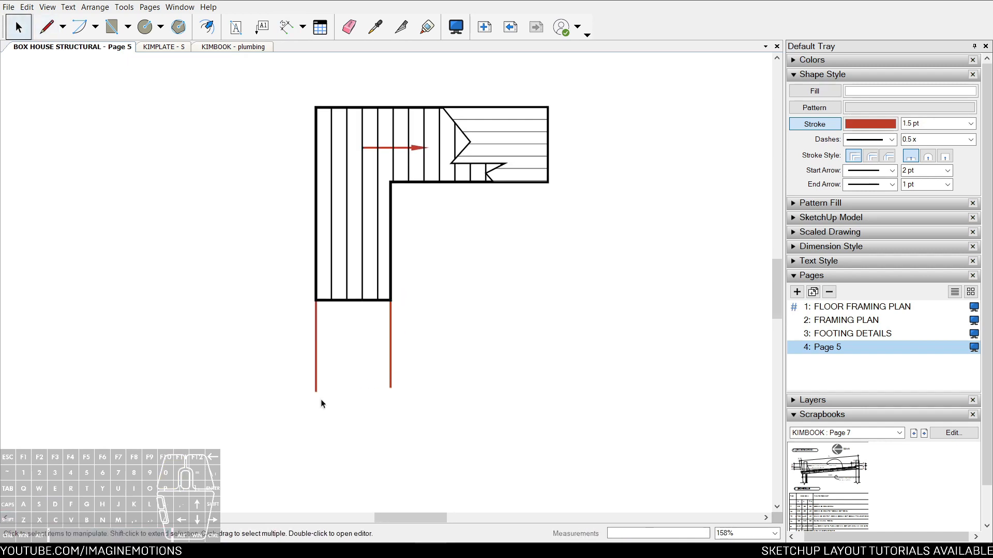
# Draw a closed tapered profile below the plan with a 60 mm base, a right end about 1.1 mm high and a sloped top
pyautogui.click(316, 392)
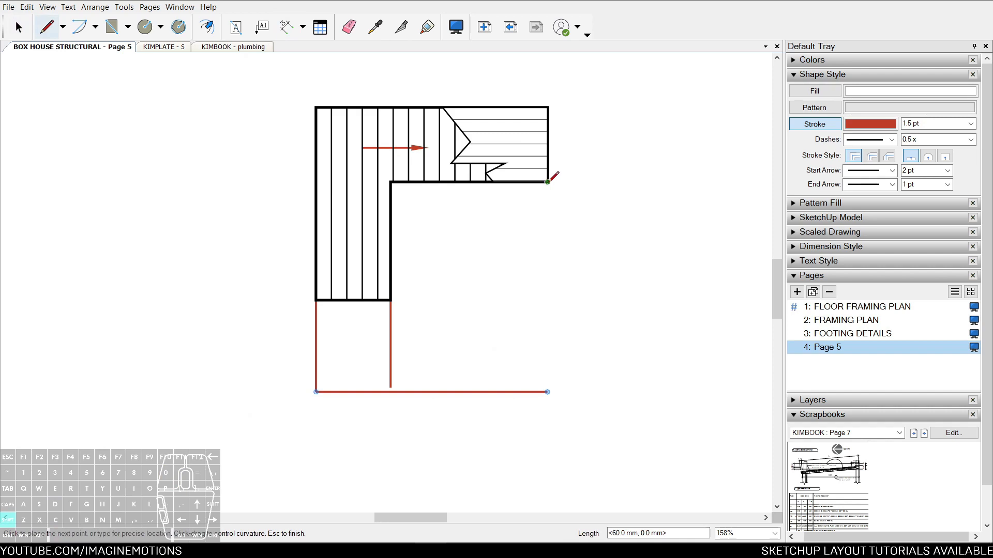
pyautogui.click(547, 392)
pyautogui.scroll(3, 549, 408)
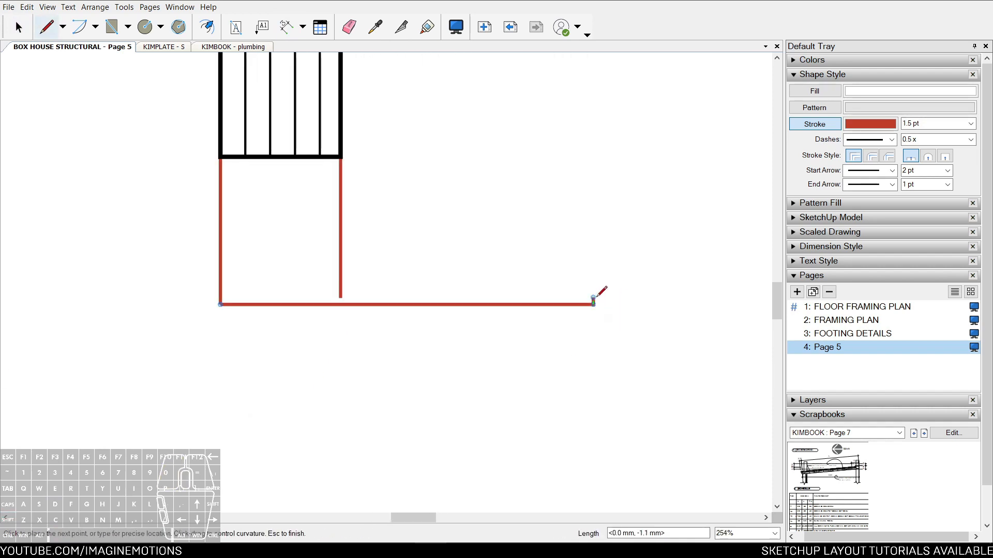
pyautogui.click(594, 296)
pyautogui.click(222, 264)
pyautogui.click(224, 266)
pyautogui.click(222, 304)
# Erase the two vertical guide lines between the roof framing plan and the tapered profile
pyautogui.press('e')
pyautogui.moveTo(355, 207); pyautogui.dragTo(182, 221)
pyautogui.scroll(-3, 188, 216)
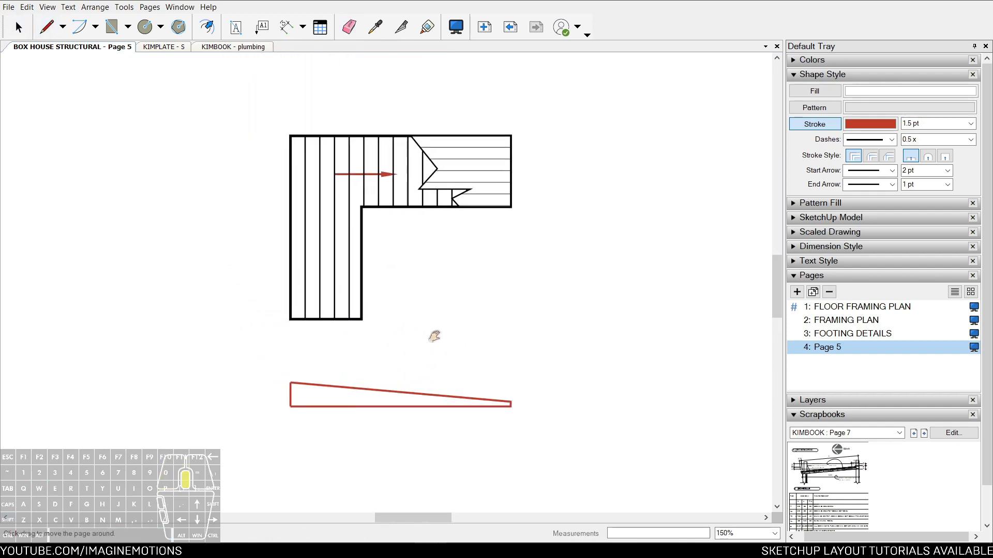
pyautogui.press('space')
pyautogui.scroll(1, 373, 418)
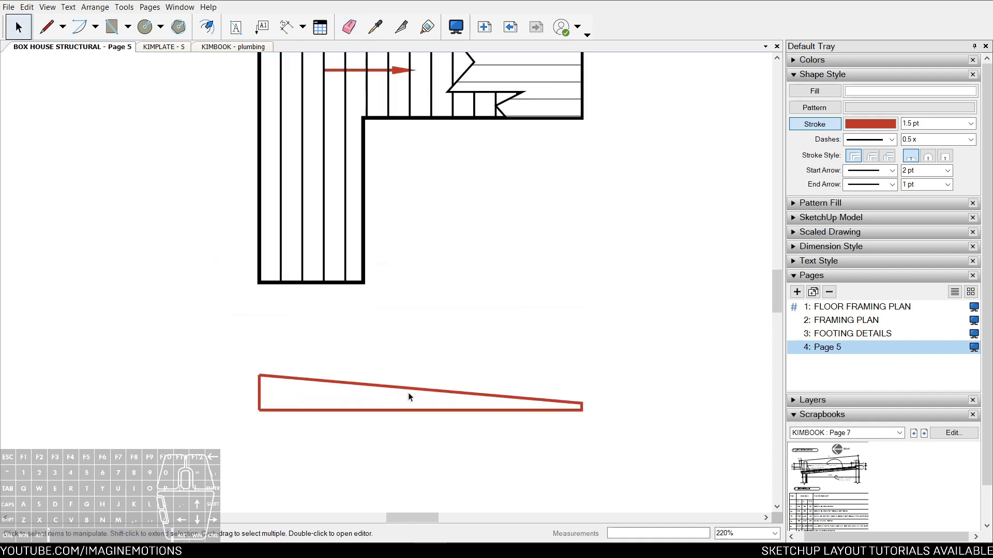
pyautogui.click(254, 226)
pyautogui.doubleClick(262, 221)
pyautogui.click(263, 219)
pyautogui.scroll(-3, 263, 219)
pyautogui.moveTo(261, 216); pyautogui.dragTo(281, 249, button='middle')
pyautogui.press('Escape')
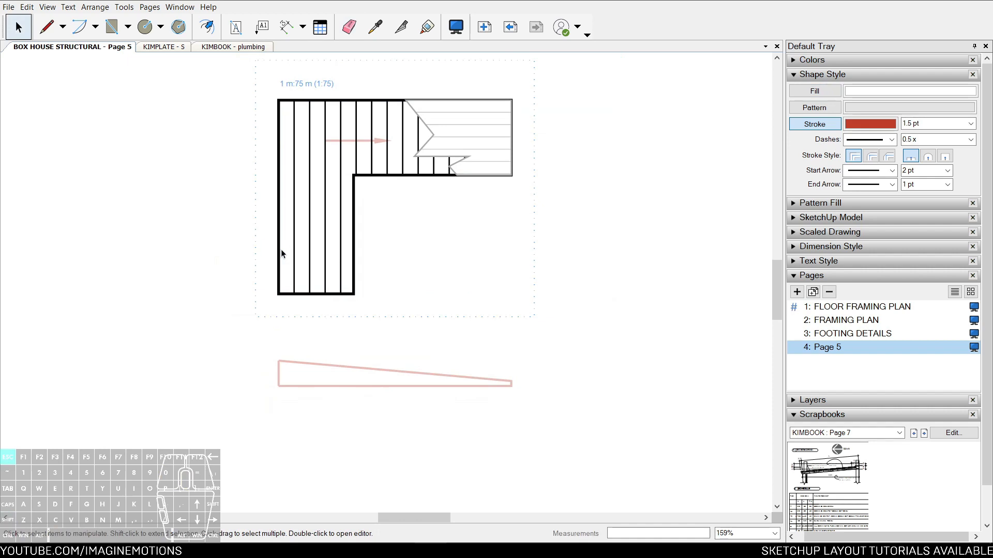
pyautogui.click(441, 267)
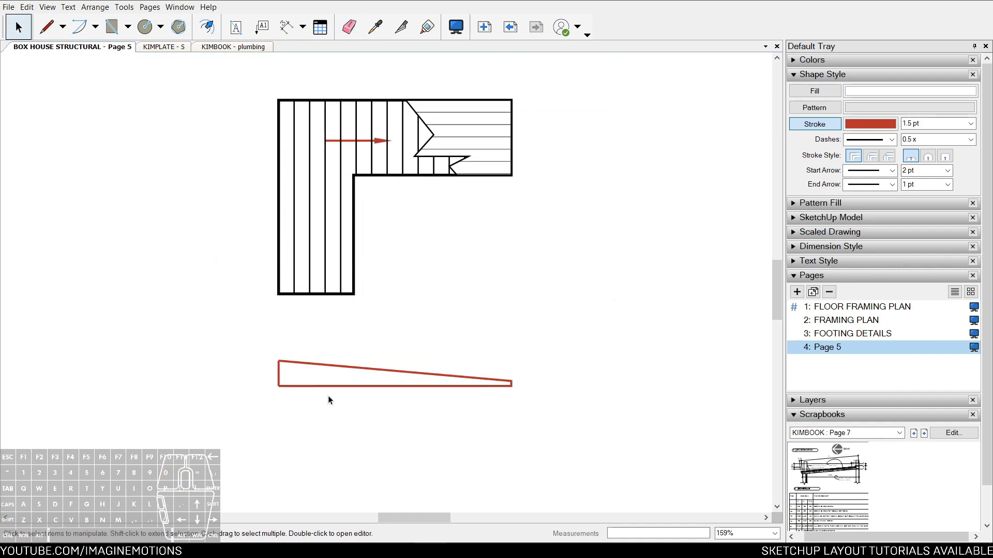
# Lower the tapered profile's upper-left corner by 3.3 mm, straight down, to flatten its slope
pyautogui.scroll(2, 381, 368)
pyautogui.doubleClick(362, 372)
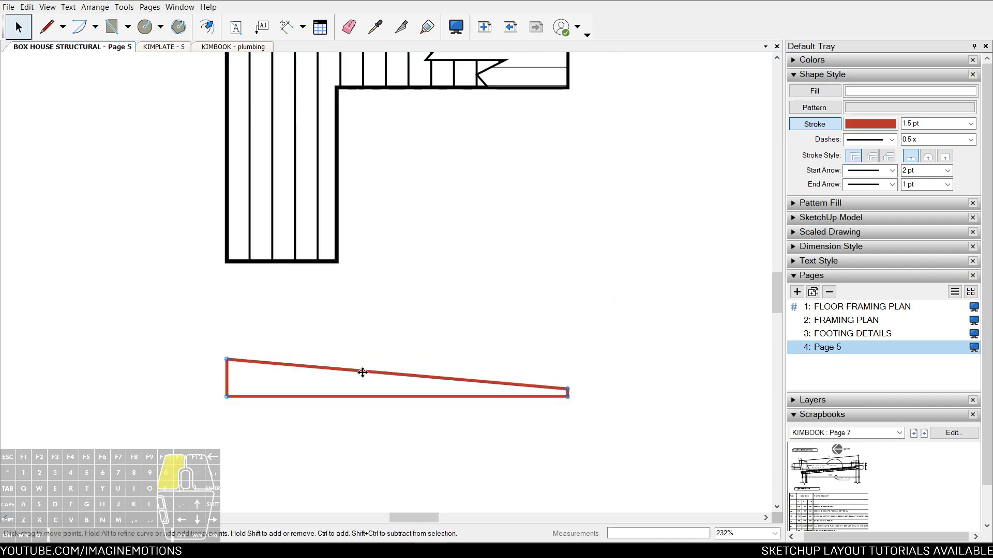
pyautogui.scroll(2, 251, 362)
pyautogui.moveTo(211, 357); pyautogui.dragTo(211, 381)
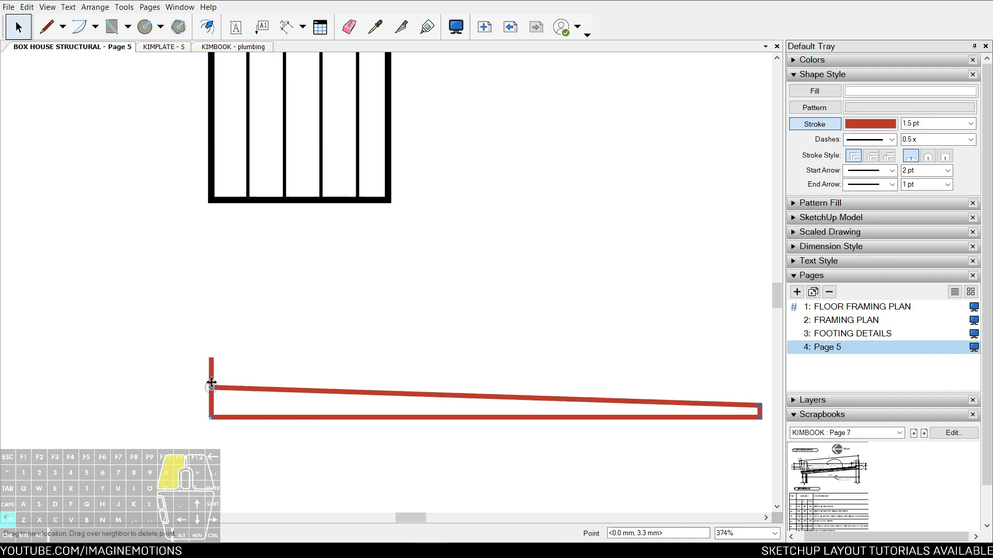
pyautogui.scroll(2, 210, 362)
pyautogui.click(208, 348)
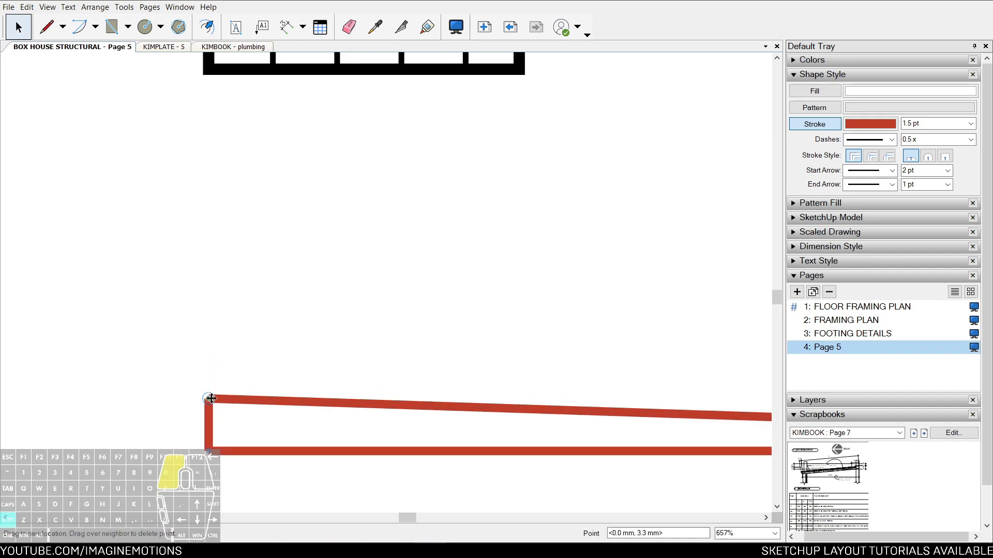
pyautogui.scroll(-5, 221, 352)
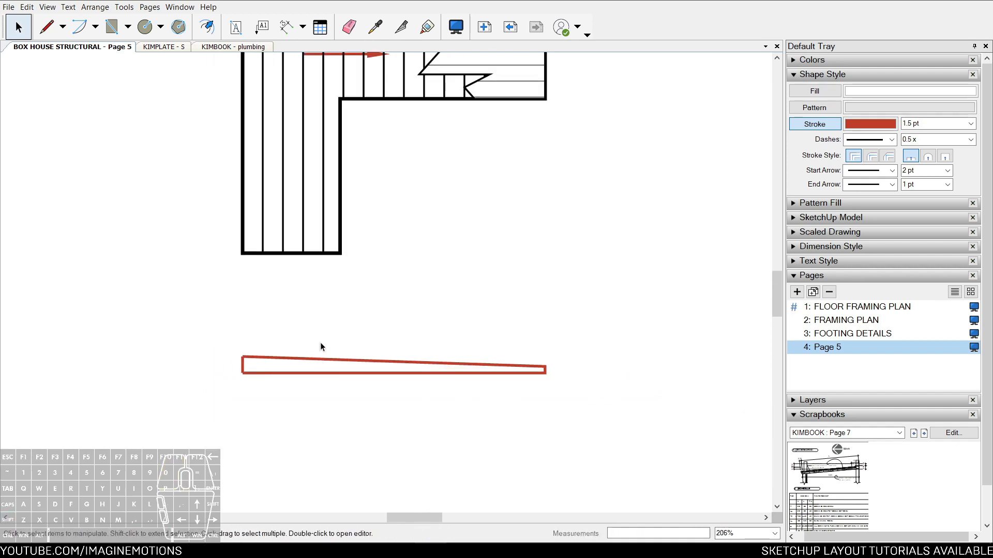
# Draw a narrow upright rectangle against the profile's left end, extending above and below it
pyautogui.scroll(1, 324, 324)
pyautogui.press('r')
pyautogui.click(232, 334)
pyautogui.click(217, 479)
pyautogui.scroll(-1, 272, 364)
pyautogui.press('l')
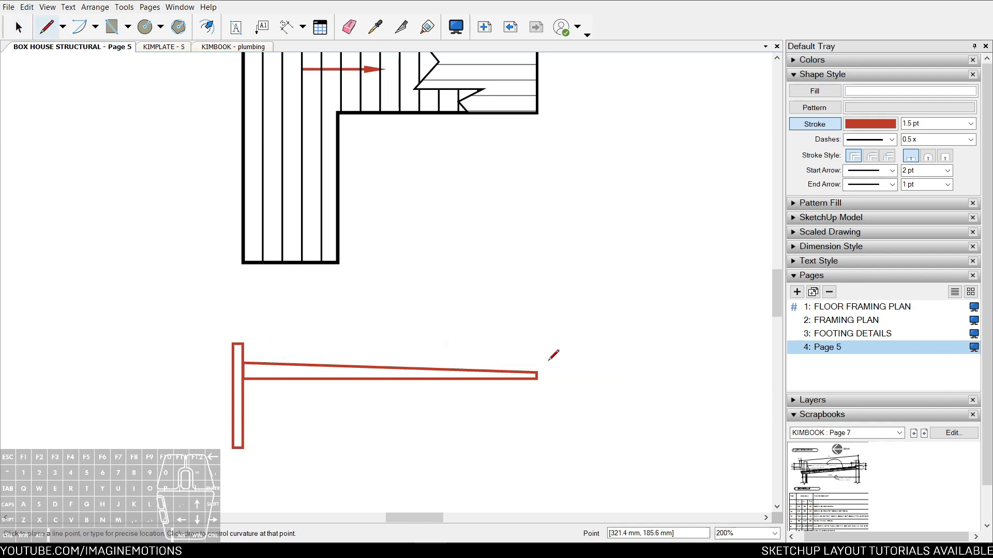
pyautogui.scroll(2, 224, 389)
pyautogui.moveTo(292, 338); pyautogui.dragTo(256, 337, button='middle')
pyautogui.press('d')
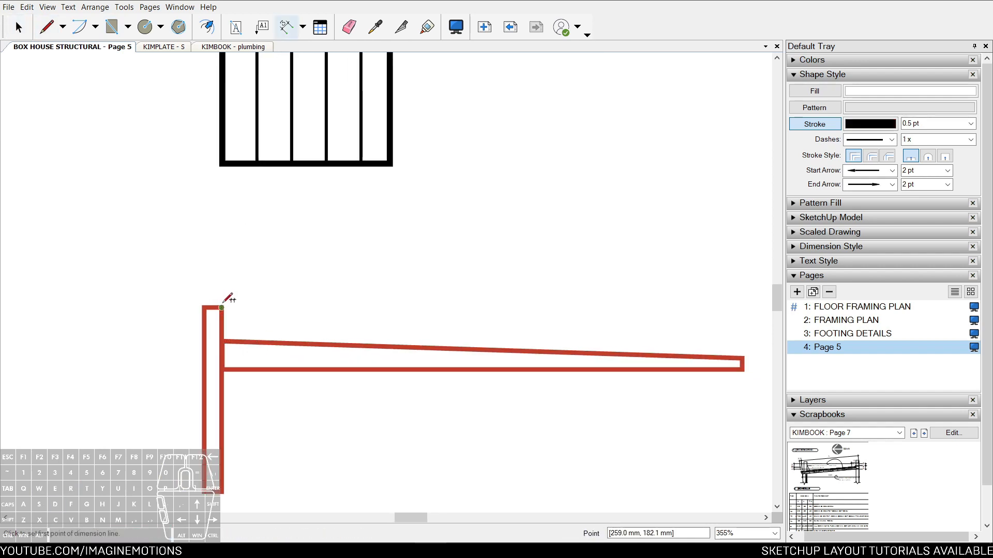
pyautogui.press('space')
pyautogui.scroll(-1, 259, 323)
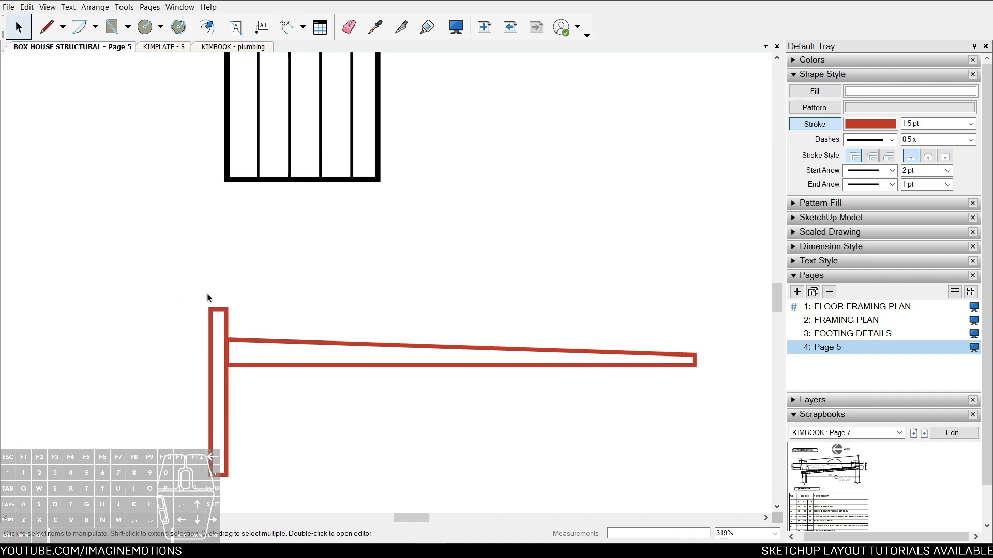
pyautogui.moveTo(517, 307); pyautogui.dragTo(409, 313, button='middle')
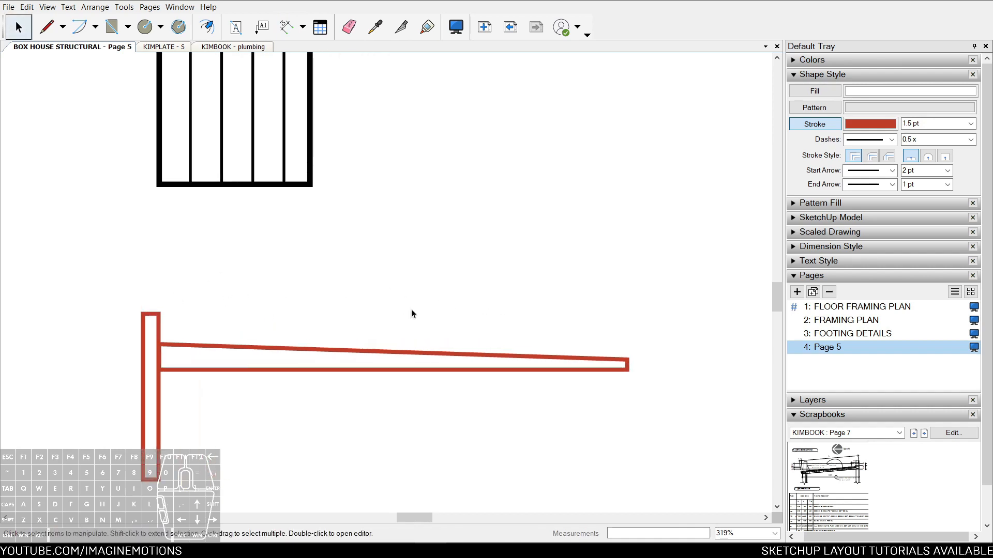
pyautogui.press('z')
pyautogui.moveTo(484, 273); pyautogui.dragTo(403, 353)
pyautogui.press('space')
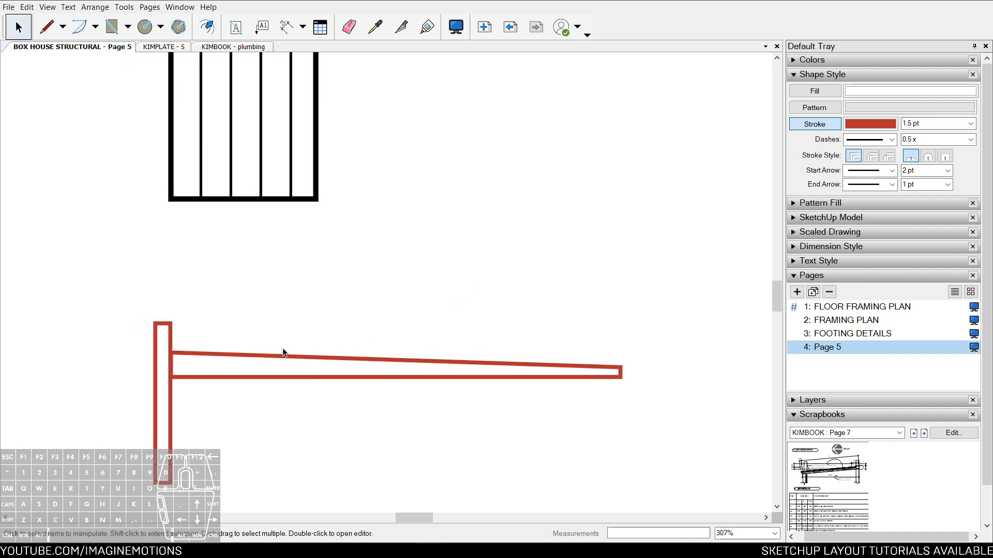
# Draw a short vertical line between the top and bottom edges near the middle of the tapered profile
pyautogui.scroll(2, 368, 384)
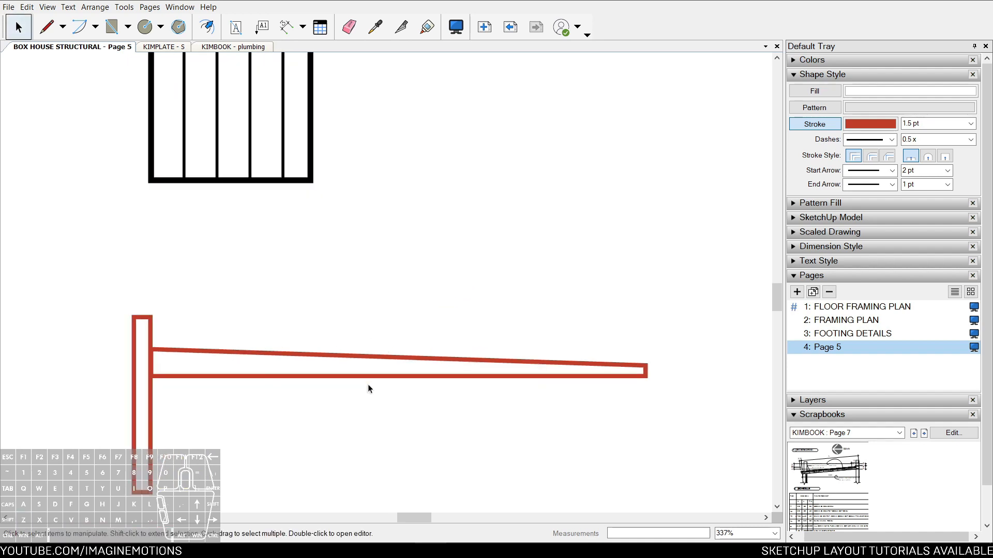
pyautogui.press('l')
pyautogui.click(391, 372)
pyautogui.press('space')
pyautogui.press('l')
pyautogui.click(391, 353)
pyautogui.click(391, 371)
pyautogui.press('space')
# Erase the short vertical line inside the tapered profile
pyautogui.press('l')
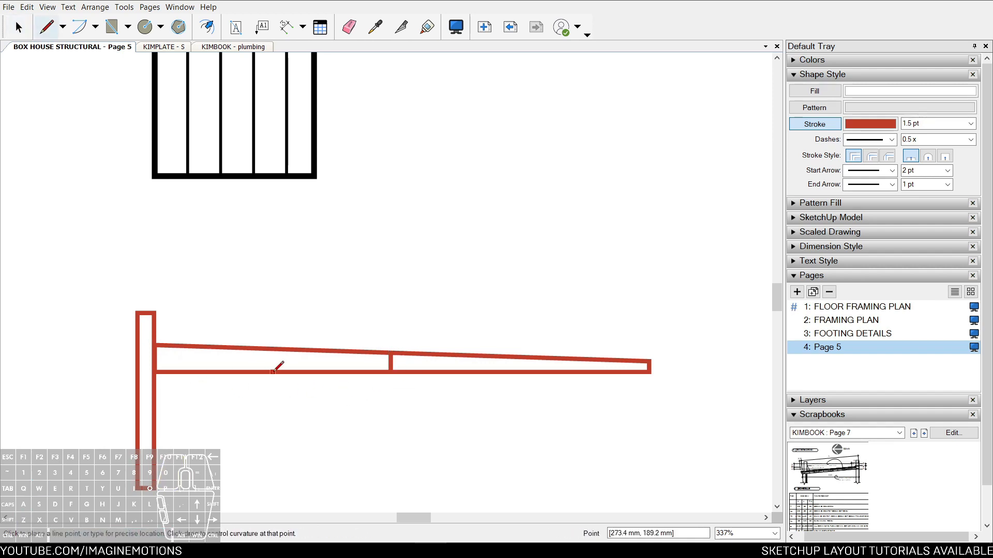
pyautogui.press('space')
pyautogui.press('e')
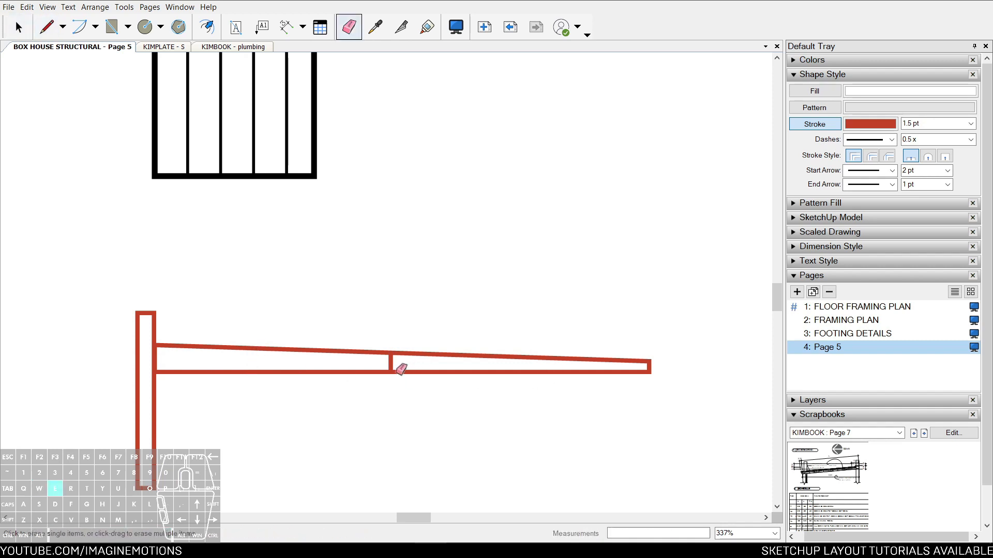
pyautogui.click(392, 363)
pyautogui.scroll(-1, 391, 364)
pyautogui.press('space')
pyautogui.click(399, 364)
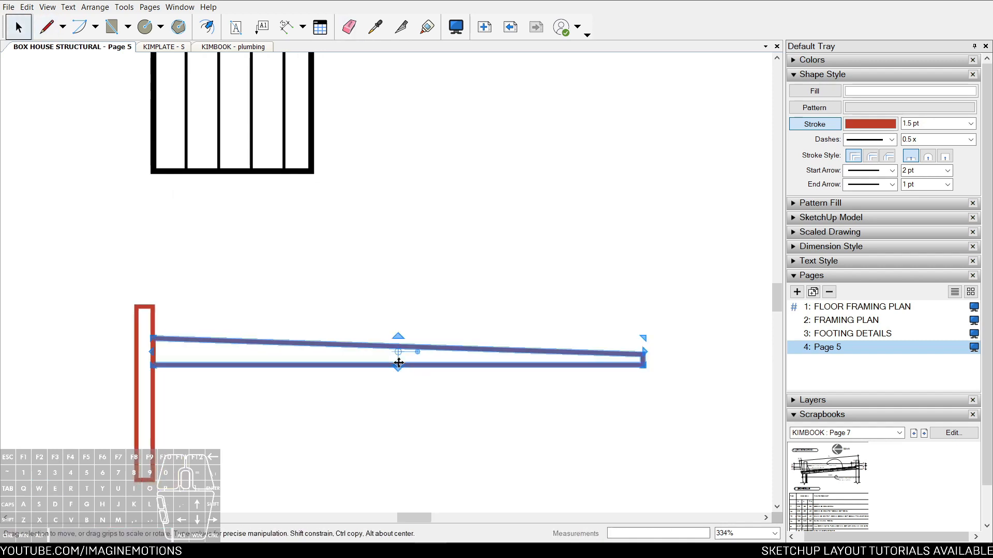
# Draw a vertical line upward from the profile's lower-left corner to above the upright rectangle
pyautogui.press('l')
pyautogui.scroll(3, 184, 339)
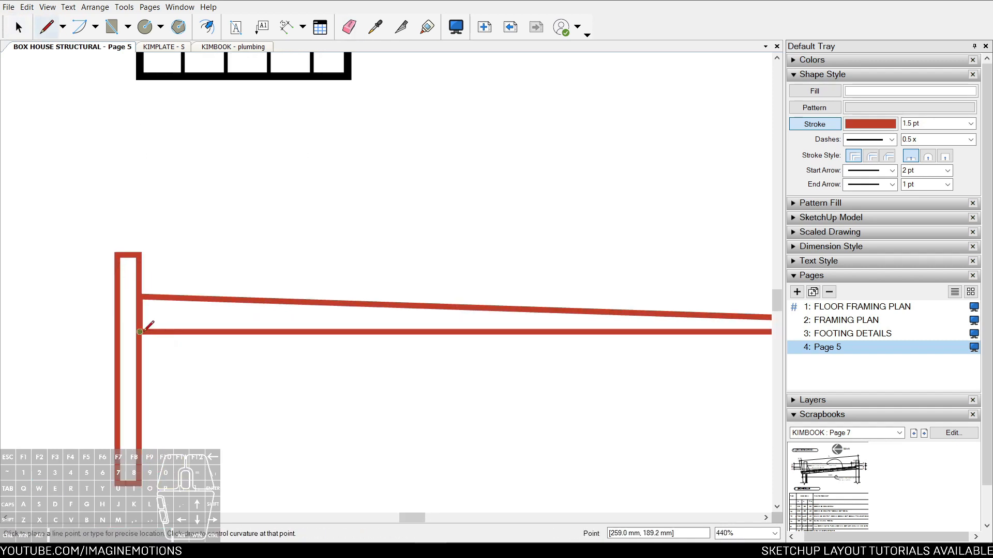
pyautogui.click(140, 332)
pyautogui.click(140, 155)
pyautogui.press('space')
pyautogui.scroll(-2, 137, 197)
pyautogui.scroll(1, 133, 228)
# Copy the vertical line to the profile's right end and divide the distance into 6 equal spaces with copies
pyautogui.click(132, 229)
pyautogui.keyDown('ctrl'); pyautogui.moveTo(133, 229); pyautogui.dragTo(693, 258); pyautogui.keyUp('ctrl')
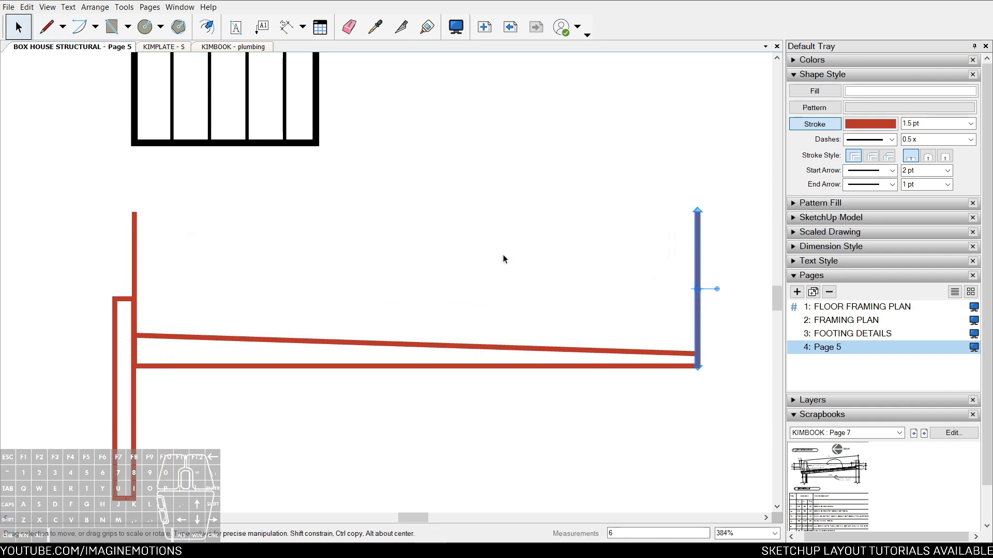
pyautogui.press('Return')
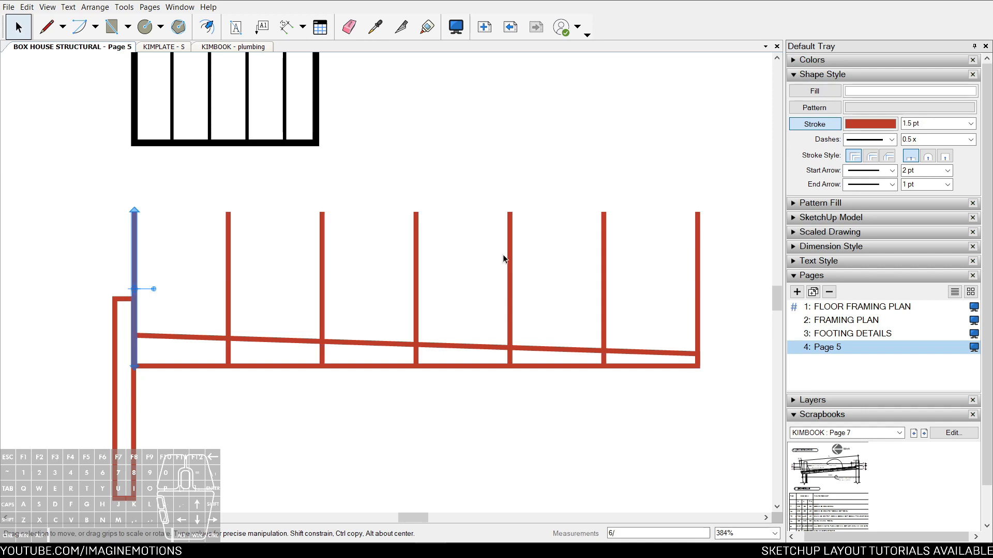
pyautogui.click(503, 254)
# Try a zigzag of diagonal web lines between the profile's bottom and top edges at the vertical divisions
pyautogui.press('s')
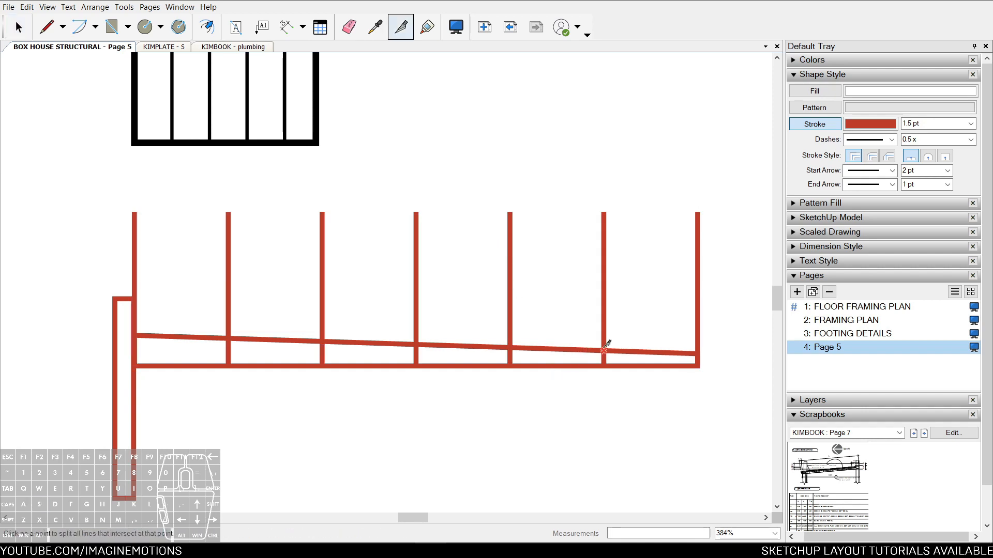
pyautogui.press('l')
pyautogui.click(134, 365)
pyautogui.click(228, 338)
pyautogui.click(322, 365)
pyautogui.click(417, 344)
pyautogui.click(504, 365)
pyautogui.press('space')
pyautogui.scroll(-3, 535, 326)
# Undo the zigzag web lines and the array of vertical division lines
pyautogui.hotkey('ctrl', 'z')
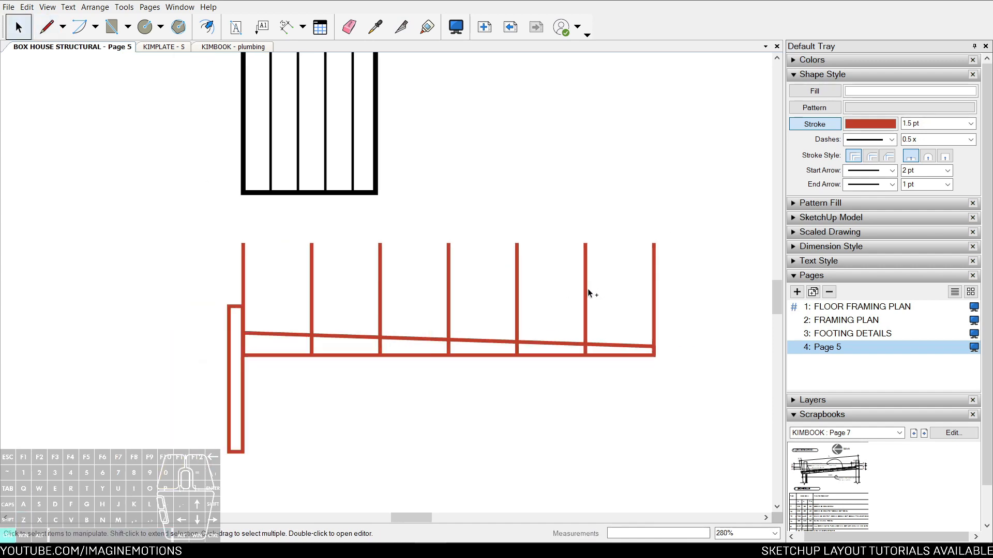
pyautogui.scroll(1, 579, 308)
pyautogui.hotkey('ctrl', 'z')
pyautogui.hotkey('ctrl', 'z')
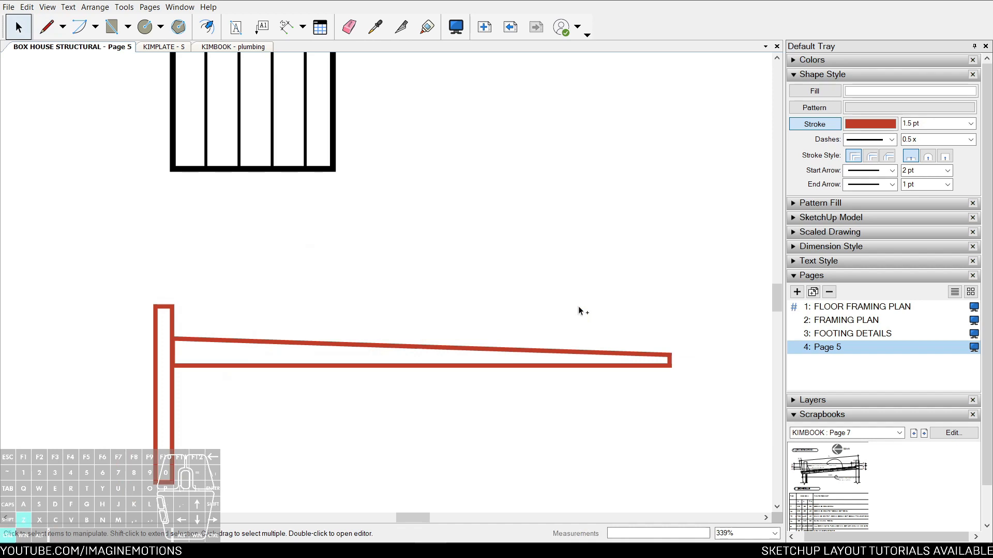
pyautogui.click(471, 366)
pyautogui.scroll(1, 471, 366)
pyautogui.doubleClick(468, 366)
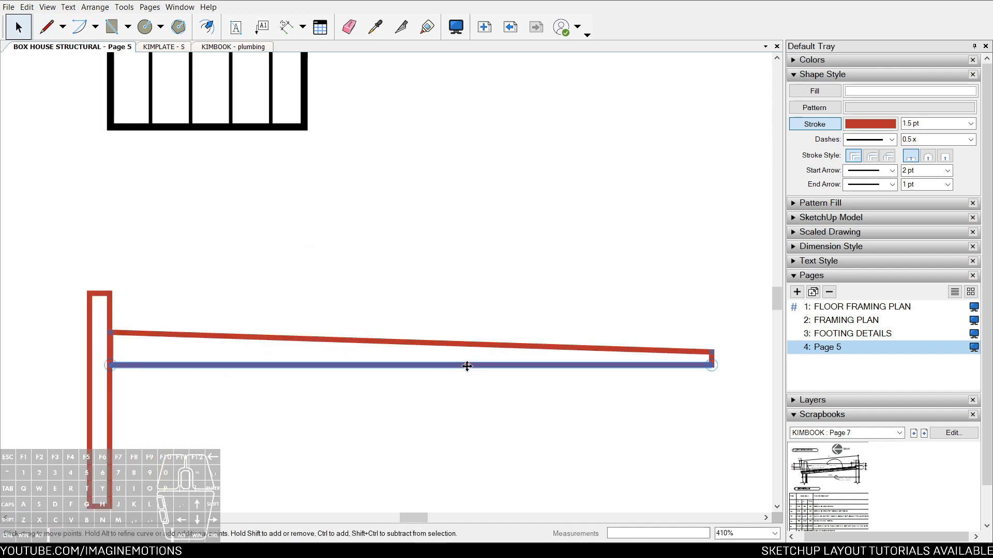
pyautogui.press('w')
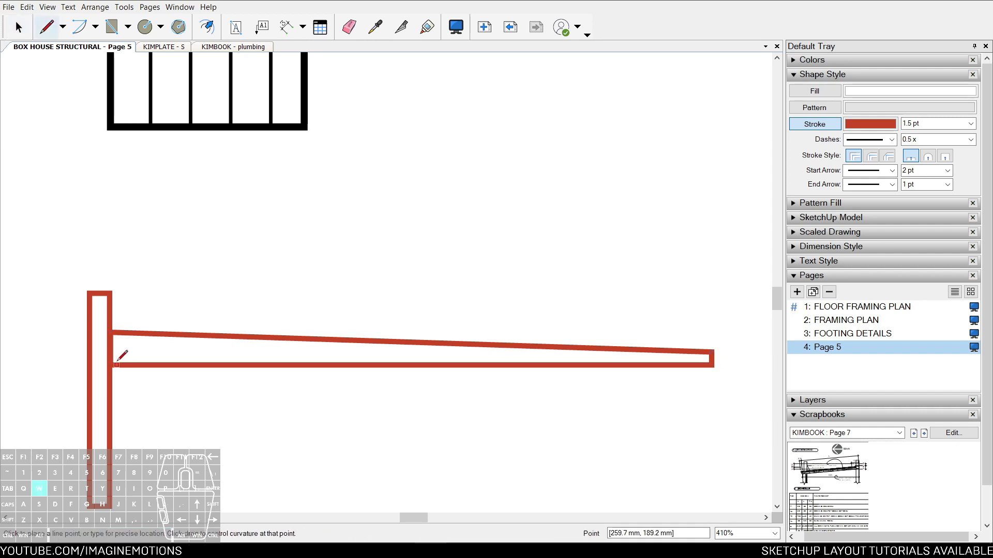
pyautogui.press('space')
pyautogui.click(179, 363)
pyautogui.doubleClick(182, 362)
# Draw a vertical line between the midpoints of the profile's bottom and top edges and split the bottom edge there
pyautogui.press('w')
pyautogui.click(411, 365)
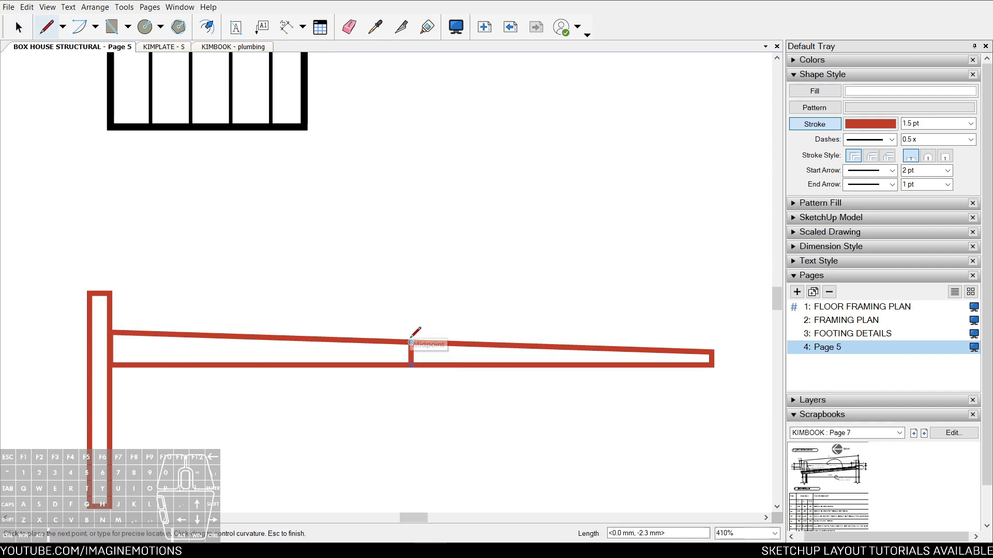
pyautogui.click(411, 342)
pyautogui.press('space')
pyautogui.press('s')
pyautogui.click(411, 365)
pyautogui.press('space')
# Draw a second vertical line between the profile's edges at the midpoint of its right half
pyautogui.press('w')
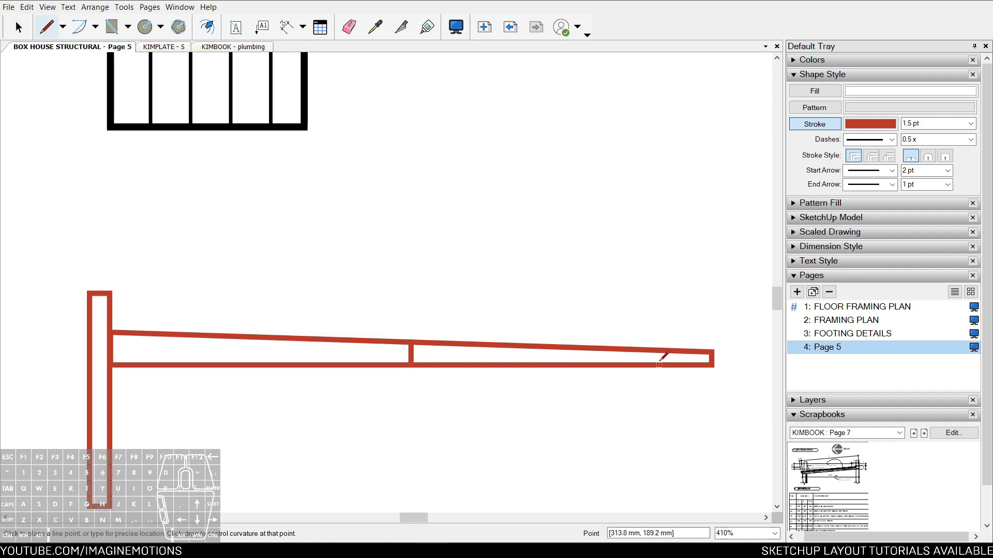
pyautogui.scroll(2, 588, 363)
pyautogui.click(552, 365)
pyautogui.click(552, 340)
pyautogui.press('space')
pyautogui.scroll(-2, 512, 356)
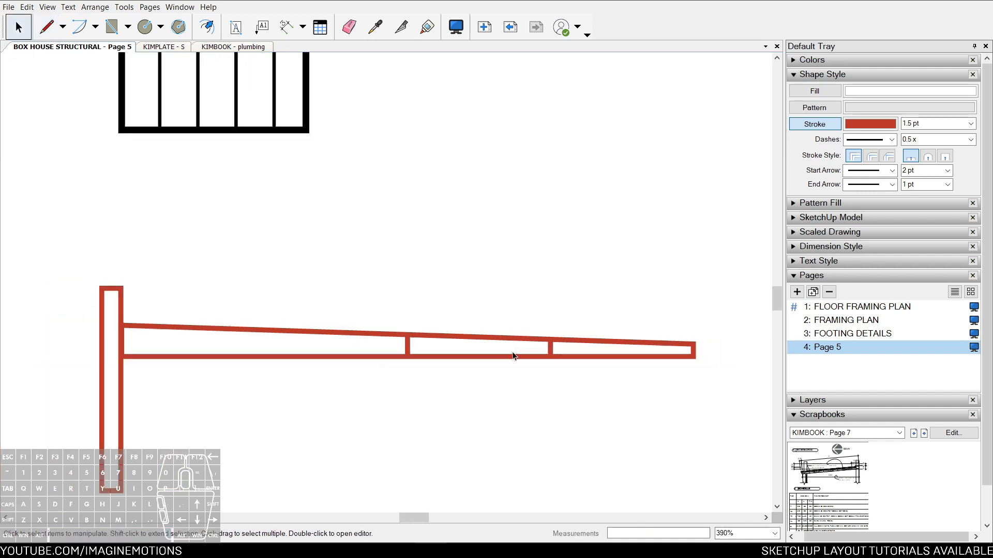
# Split the profile's bottom edge at the second vertical line and draw vertical lines at the midpoints of the two resulting right-half bays
pyautogui.scroll(-1, 503, 354)
pyautogui.press('s')
pyautogui.click(546, 355)
pyautogui.press('space')
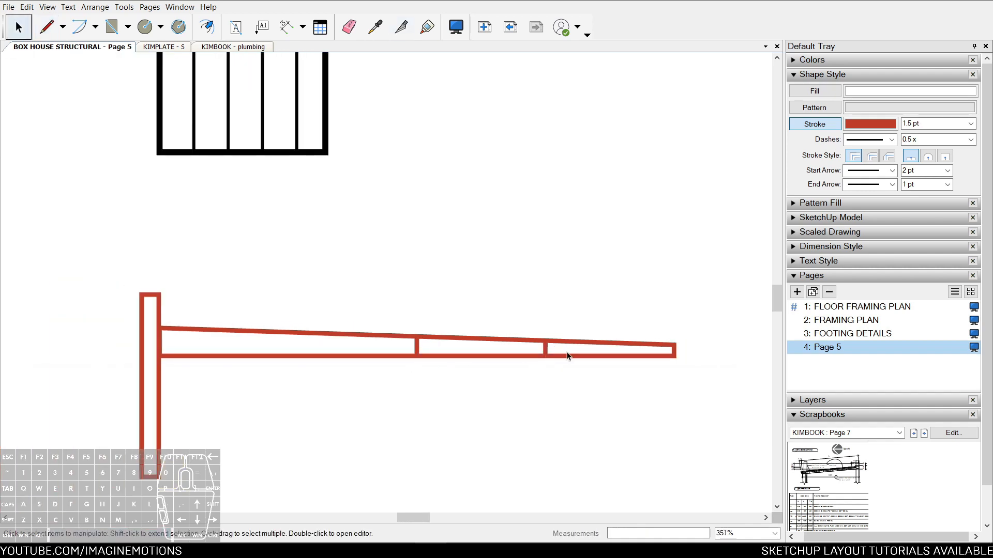
pyautogui.scroll(1, 568, 356)
pyautogui.press('l')
pyautogui.click(618, 356)
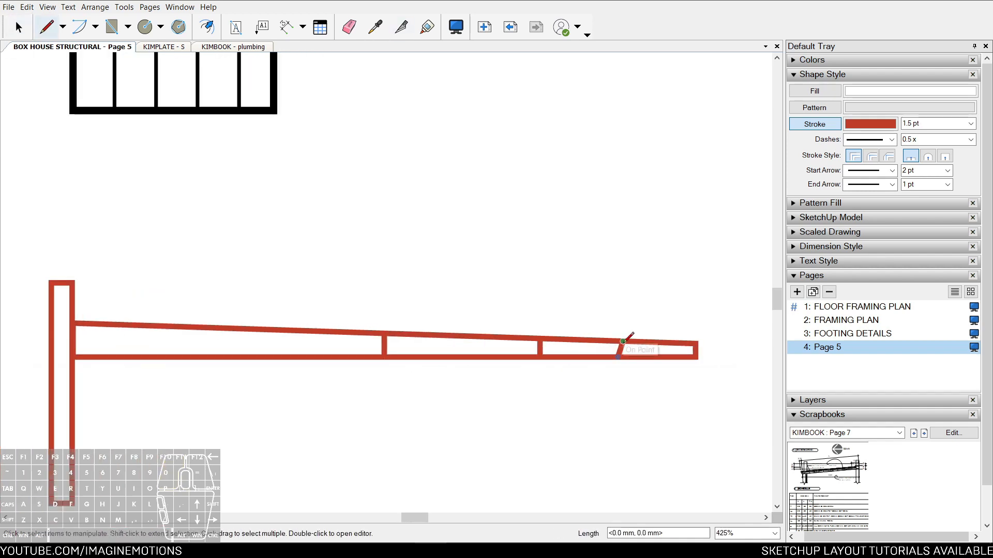
pyautogui.doubleClick(620, 342)
pyautogui.click(462, 357)
pyautogui.doubleClick(461, 337)
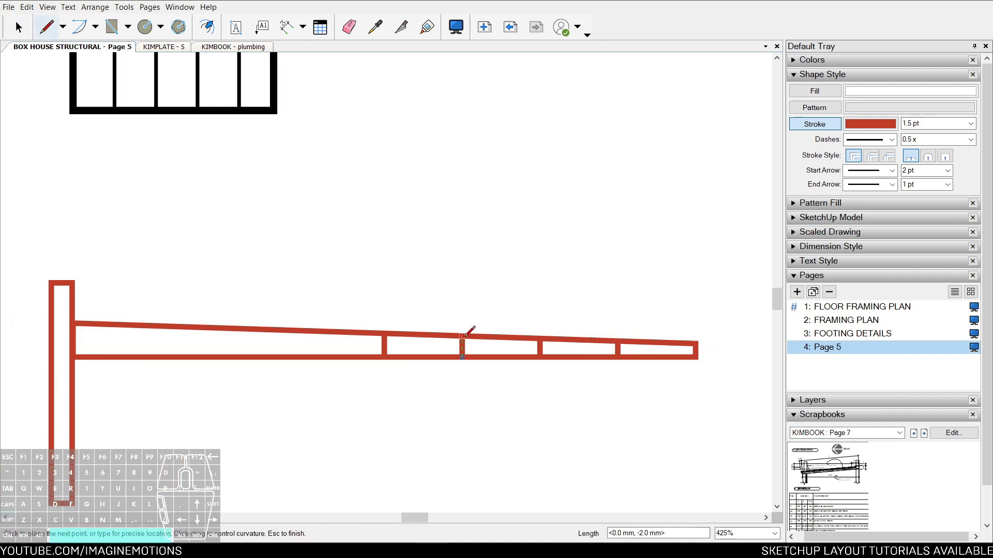
# Try zigzag diagonal web lines between the profile's top and bottom edges across the right-half bays
pyautogui.click(384, 334)
pyautogui.click(462, 356)
pyautogui.doubleClick(533, 339)
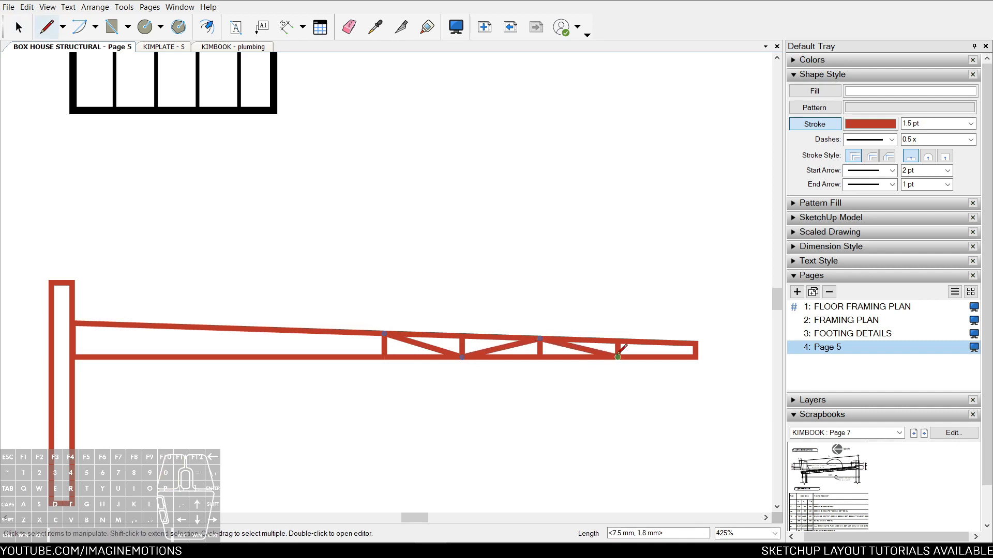
pyautogui.click(618, 357)
pyautogui.press('space')
pyautogui.scroll(-1, 551, 366)
# Undo the latest web lines and delete the remaining red truss profile below the roof plan
pyautogui.hotkey('ctrl', 'z')
pyautogui.hotkey('ctrl', 'z')
pyautogui.hotkey('ctrl', 'z')
pyautogui.hotkey('ctrl', 'z')
pyautogui.scroll(-1, 505, 351)
pyautogui.hotkey('ctrl', 'z')
pyautogui.press('Escape')
pyautogui.scroll(-5, 504, 351)
pyautogui.click(507, 348)
pyautogui.press('Delete')
# Insert the section detail from the KIMBOOK : Page 7 scrapbook below the roof plan
pyautogui.moveTo(499, 315); pyautogui.dragTo(448, 327, button='middle')
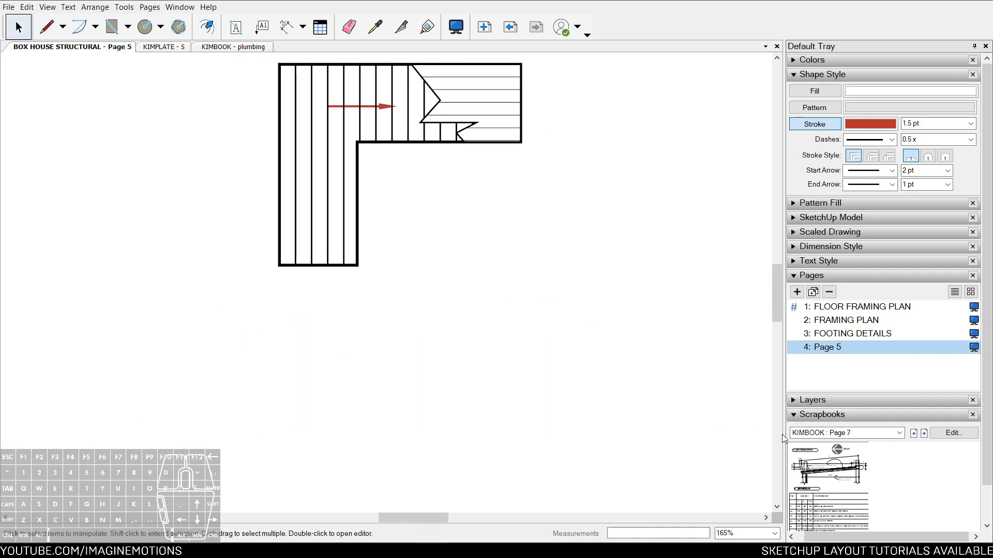
pyautogui.moveTo(814, 474); pyautogui.dragTo(402, 366)
pyautogui.scroll(-6, 406, 369)
pyautogui.moveTo(521, 390); pyautogui.dragTo(556, 369, button='middle')
pyautogui.scroll(3, 557, 372)
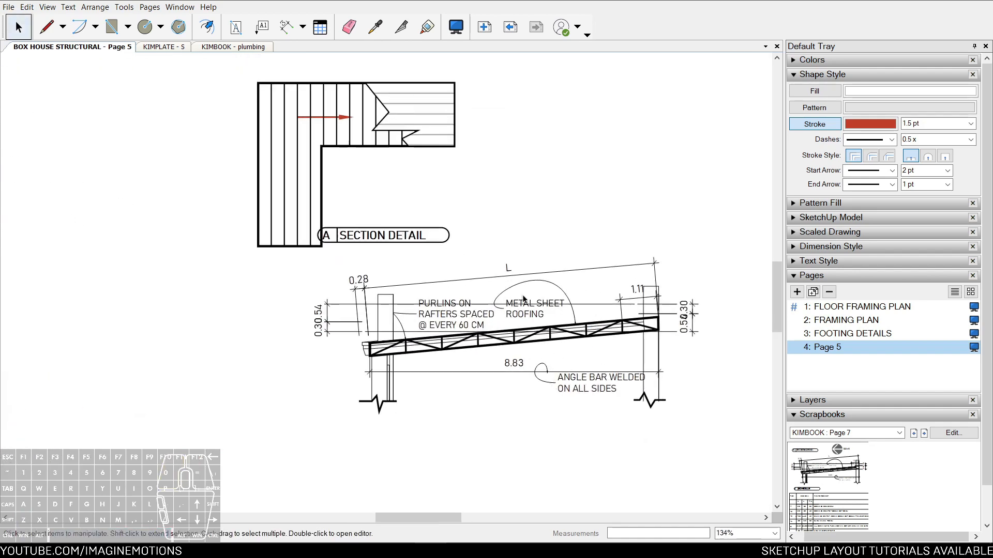
pyautogui.scroll(2, 658, 287)
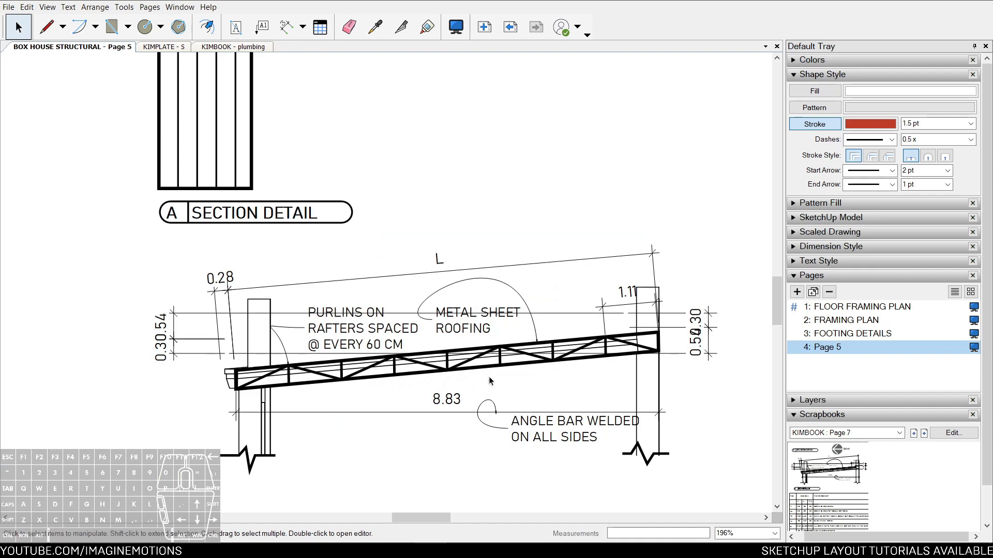
# Flip the inserted section detail left to right so the truss slopes down to the right
pyautogui.scroll(-1, 491, 373)
pyautogui.click(490, 347)
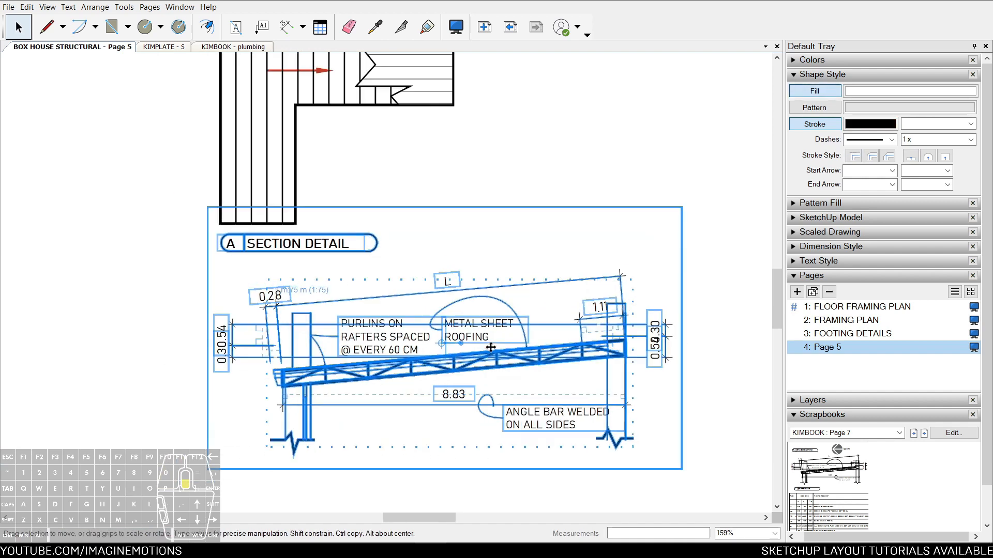
pyautogui.hotkey('shift', 'f')
pyautogui.scroll(-1, 492, 352)
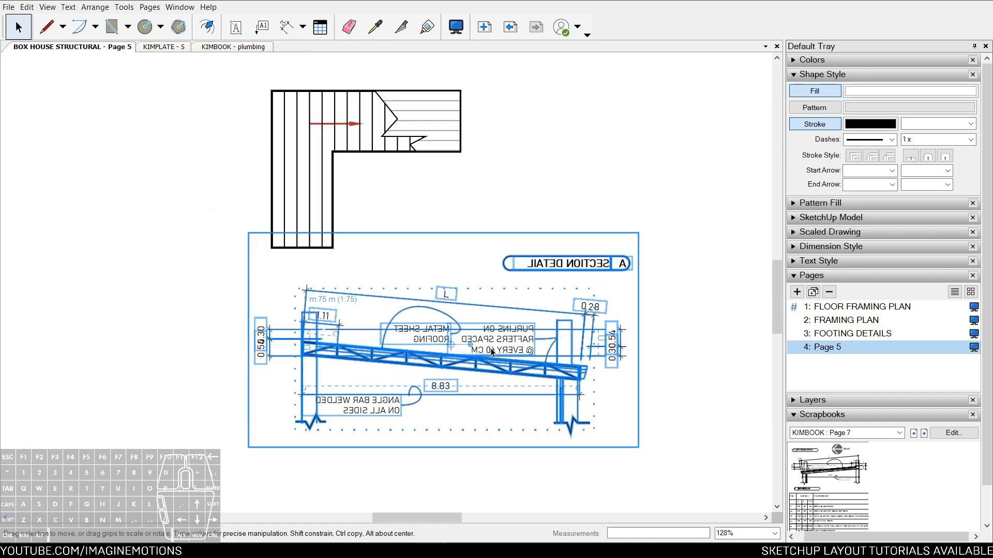
# Inside the section detail group, flip the metal sheet roofing, purlins and angle bar labels so their text is readable
pyautogui.scroll(3, 440, 352)
pyautogui.doubleClick(438, 330)
pyautogui.click(438, 331)
pyautogui.hotkey('shift', 'f')
pyautogui.click(548, 341)
pyautogui.hotkey('shift', 'f')
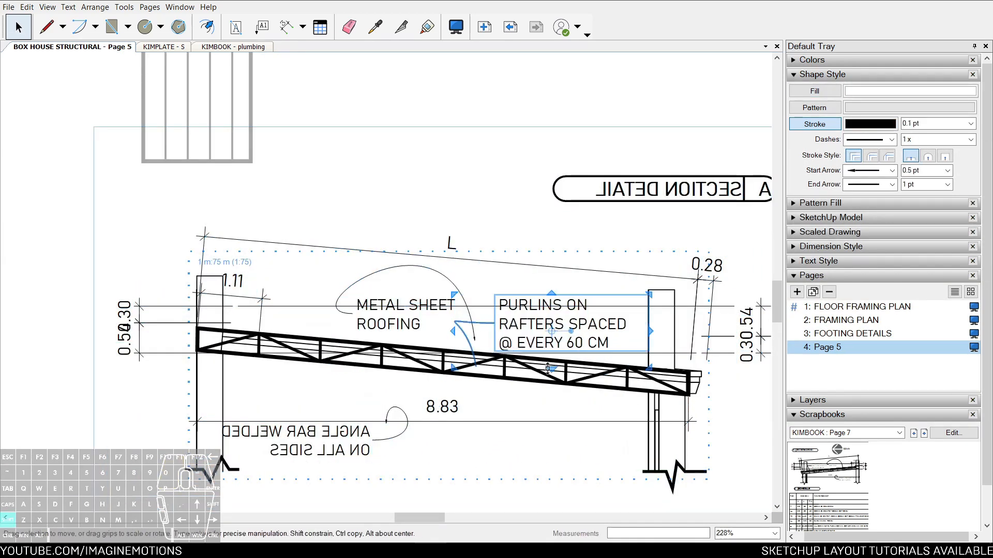
pyautogui.click(326, 434)
pyautogui.hotkey('shift', 'f')
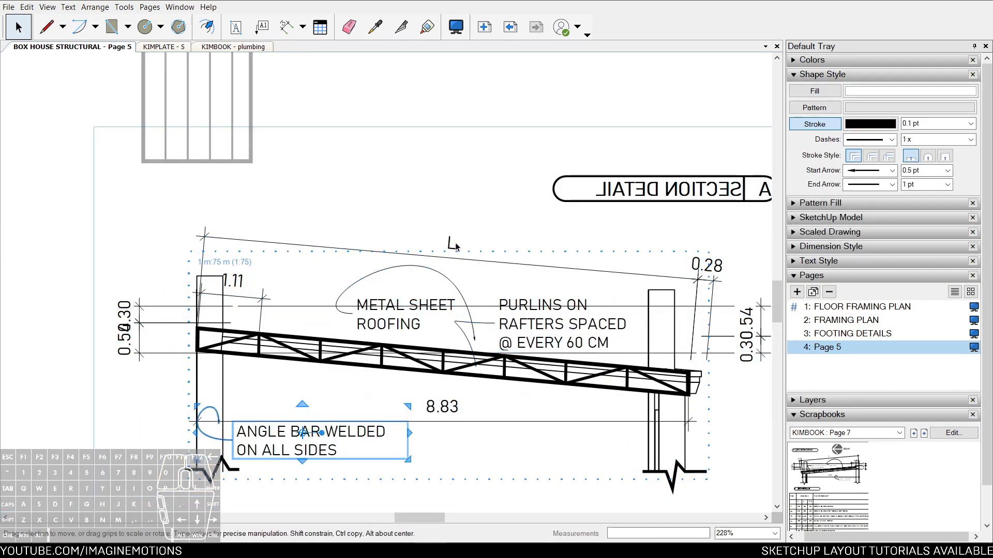
# Move the SECTION DETAIL title to the upper left of the truss and flip it so it reads correctly
pyautogui.scroll(1, 605, 247)
pyautogui.moveTo(764, 155); pyautogui.dragTo(656, 173, button='middle')
pyautogui.scroll(1, 655, 174)
pyautogui.moveTo(656, 173); pyautogui.dragTo(192, 223)
pyautogui.hotkey('shift', 'f')
pyautogui.scroll(-3, 597, 225)
pyautogui.moveTo(270, 222); pyautogui.dragTo(301, 218, button='middle')
pyautogui.scroll(-2, 449, 274)
pyautogui.press('Escape')
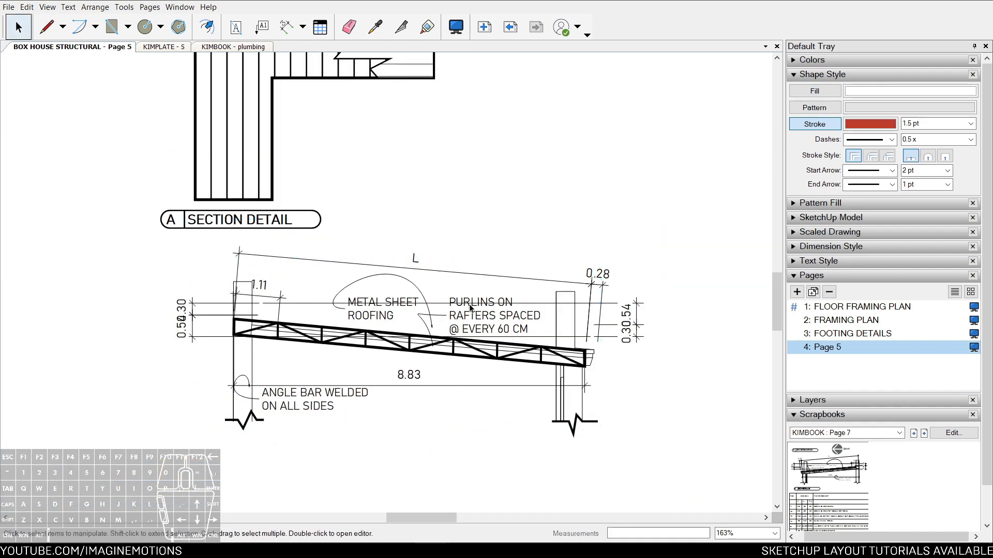
# Move the whole section detail straight down to leave more space below the roof plan
pyautogui.click(470, 309)
pyautogui.moveTo(391, 286); pyautogui.dragTo(391, 331)
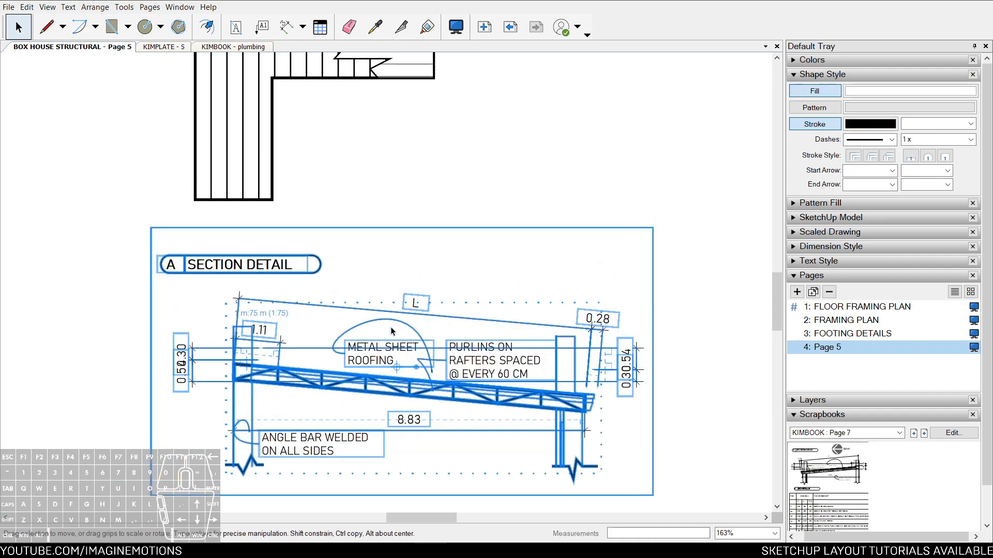
pyautogui.scroll(3, 403, 318)
pyautogui.press('Escape')
# Dimension the roof plan's overall width above its top edge
pyautogui.scroll(-6, 423, 298)
pyautogui.moveTo(420, 134); pyautogui.dragTo(424, 330, button='middle')
pyautogui.scroll(1, 423, 330)
pyautogui.press('d')
pyautogui.click(224, 210)
pyautogui.click(442, 209)
pyautogui.click(319, 173)
pyautogui.press('space')
# Replace the roof plan's width dimension text with a capital L
pyautogui.doubleClick(331, 157)
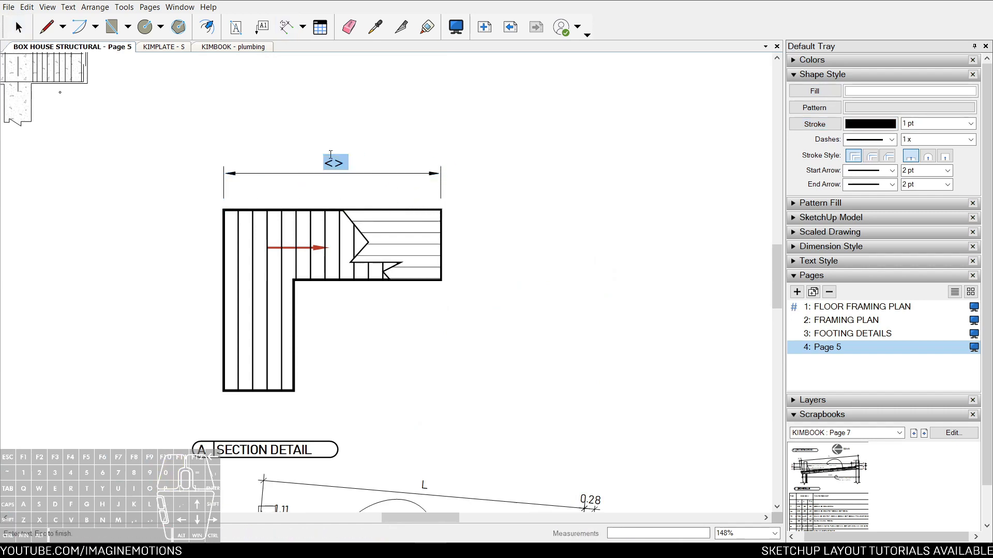
pyautogui.write('l')
pyautogui.press('capslock')
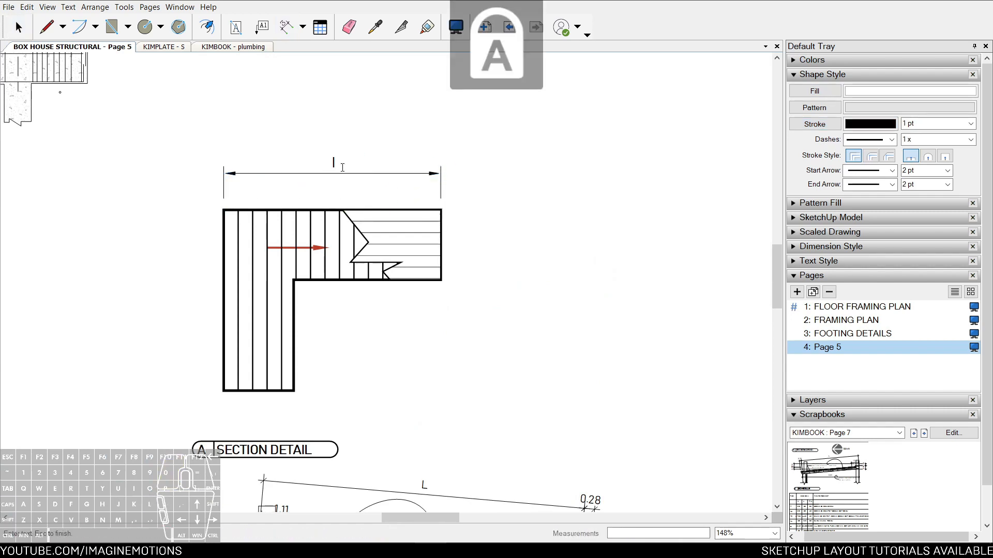
pyautogui.doubleClick(337, 162)
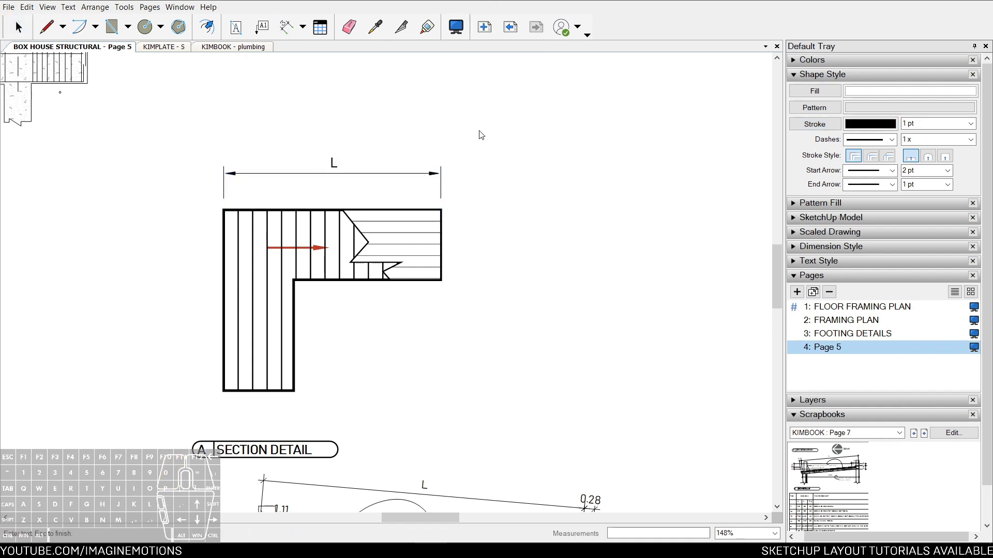
pyautogui.press('Escape')
pyautogui.press('Escape')
pyautogui.moveTo(491, 291); pyautogui.dragTo(487, 154, button='middle')
pyautogui.scroll(-1, 616, 309)
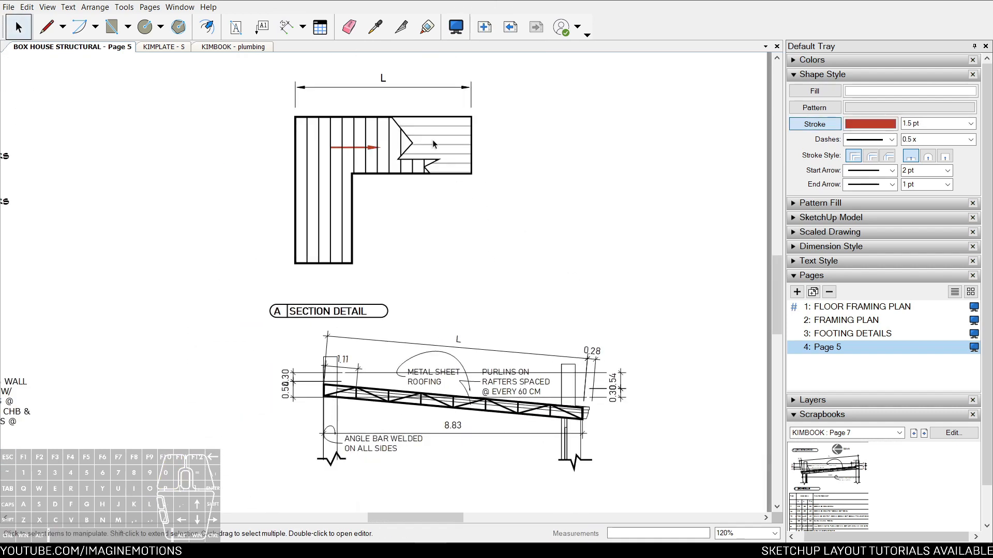
# Copy the red slope arrow from the roof plan to just above the truss in the section detail
pyautogui.click(374, 155)
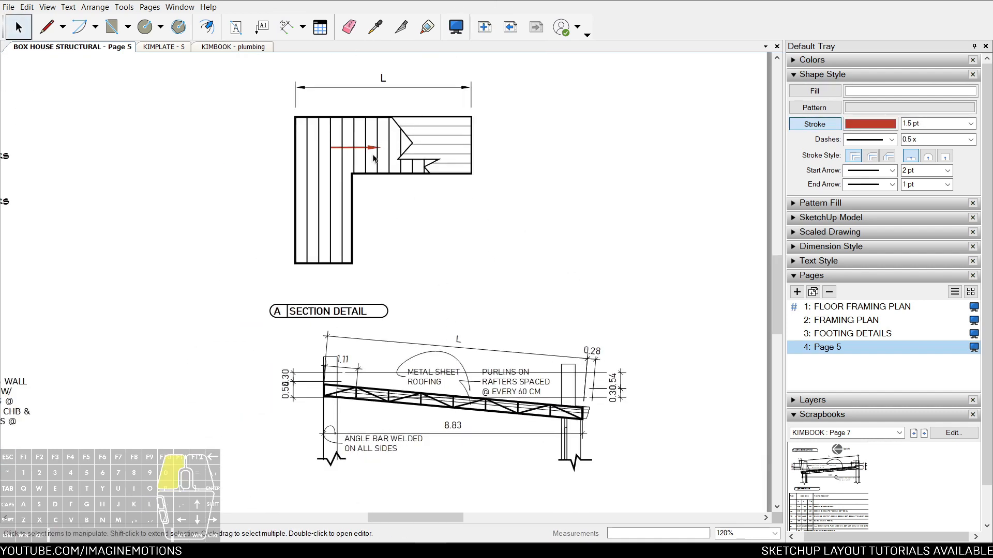
pyautogui.scroll(1, 374, 155)
pyautogui.click(371, 146)
pyautogui.moveTo(359, 147); pyautogui.dragTo(468, 365)
pyautogui.scroll(2, 503, 380)
pyautogui.moveTo(476, 278); pyautogui.dragTo(498, 303)
pyautogui.scroll(1, 482, 291)
# Tilt the copied red arrow by lowering its tip so it points down along the truss slope
pyautogui.click(508, 272)
pyautogui.click(497, 272)
pyautogui.click(500, 271)
pyautogui.click(495, 272)
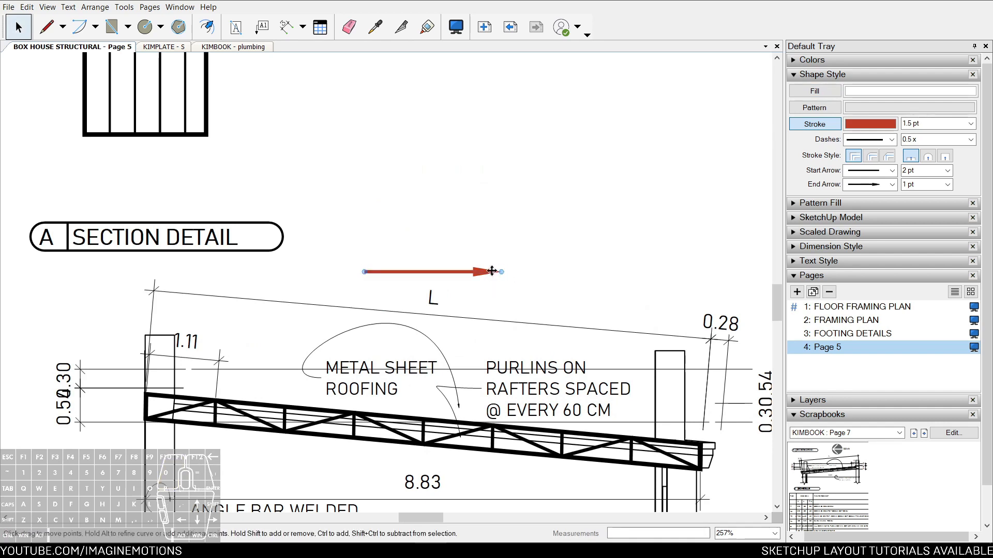
pyautogui.moveTo(502, 271); pyautogui.dragTo(505, 297)
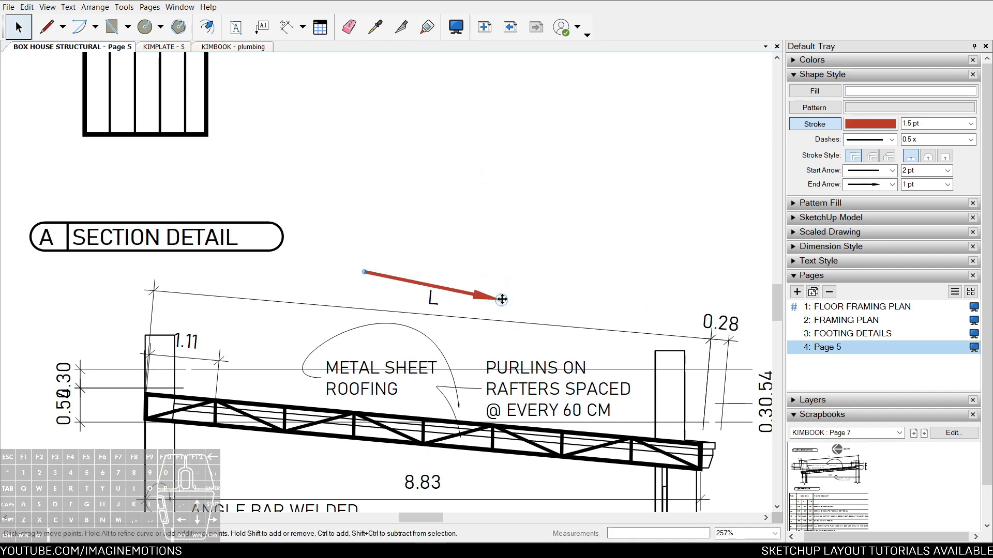
pyautogui.scroll(-2, 470, 338)
pyautogui.scroll(1, 470, 338)
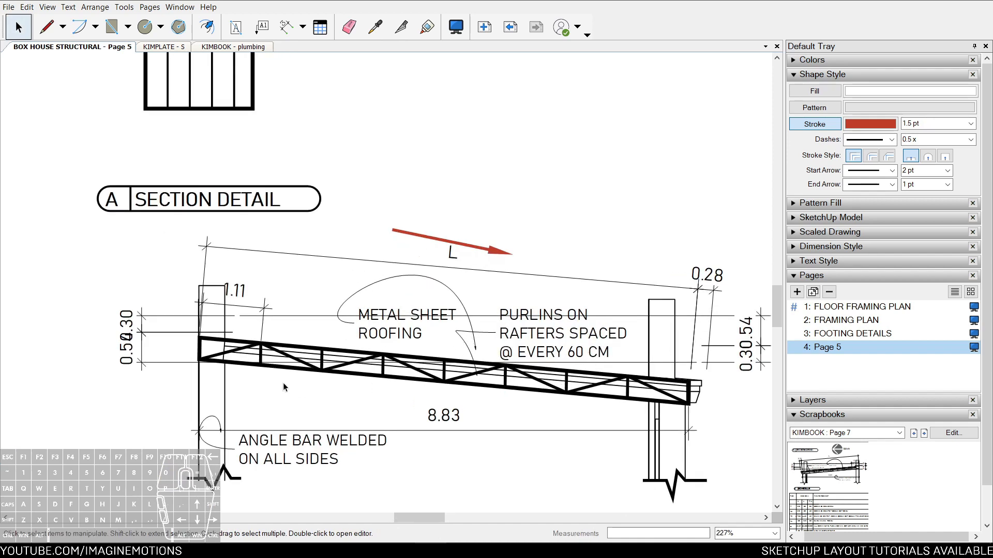
# Examine the roof plan and the truss section detail, including its slope and both supported ends
pyautogui.scroll(2, 235, 362)
pyautogui.moveTo(552, 334); pyautogui.dragTo(495, 318, button='middle')
pyautogui.press('r')
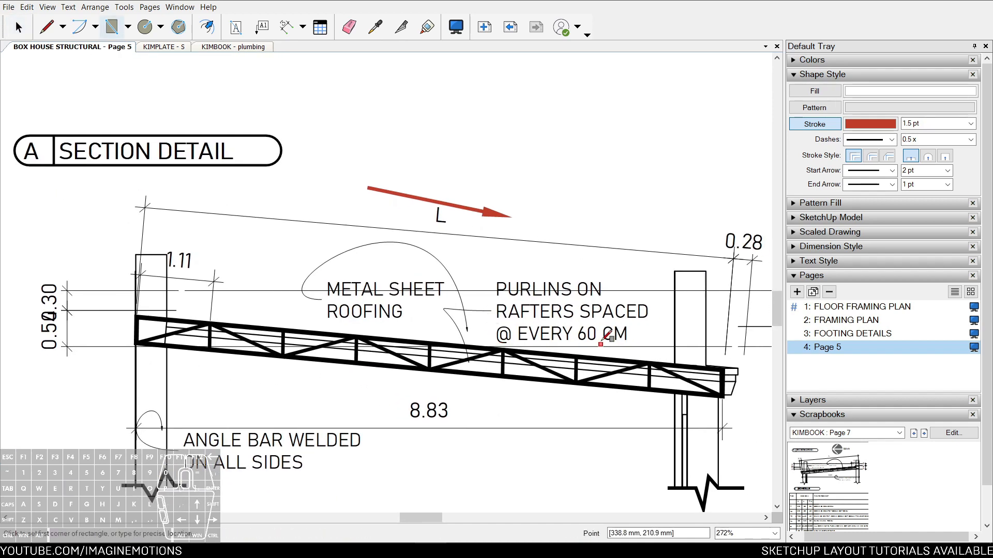
pyautogui.scroll(-3, 485, 341)
pyautogui.press('space')
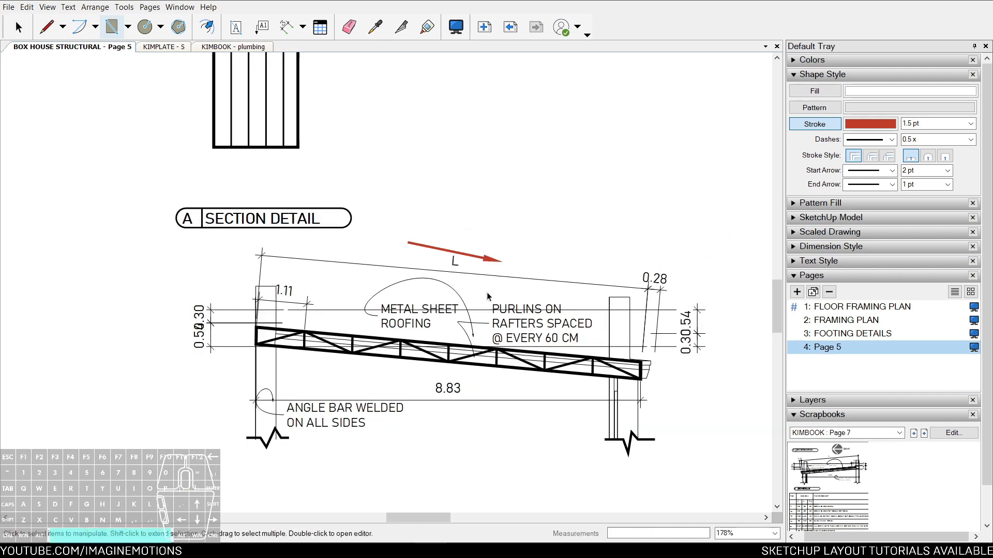
pyautogui.scroll(-3, 498, 269)
pyautogui.moveTo(488, 242); pyautogui.dragTo(485, 318, button='middle')
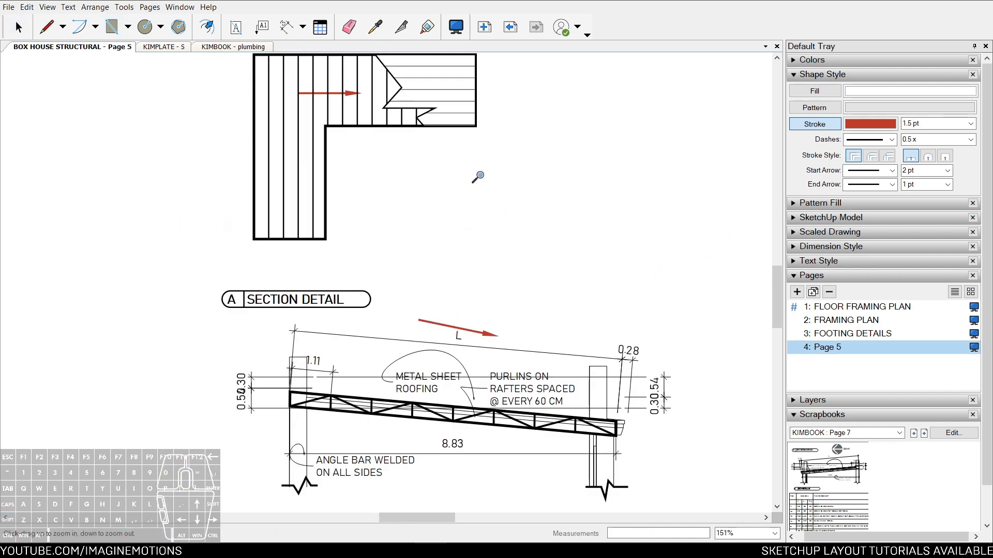
pyautogui.scroll(2, 385, 444)
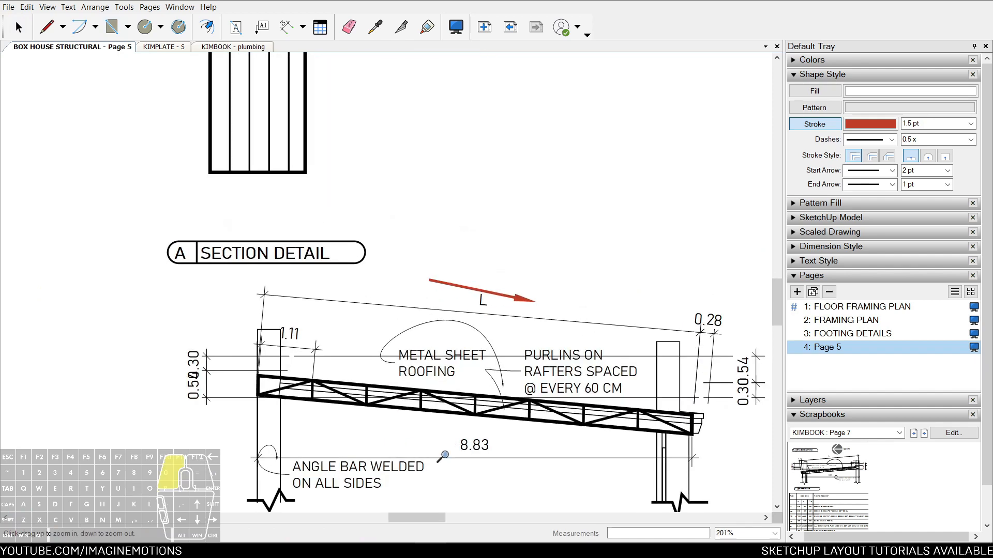
pyautogui.scroll(2, 442, 457)
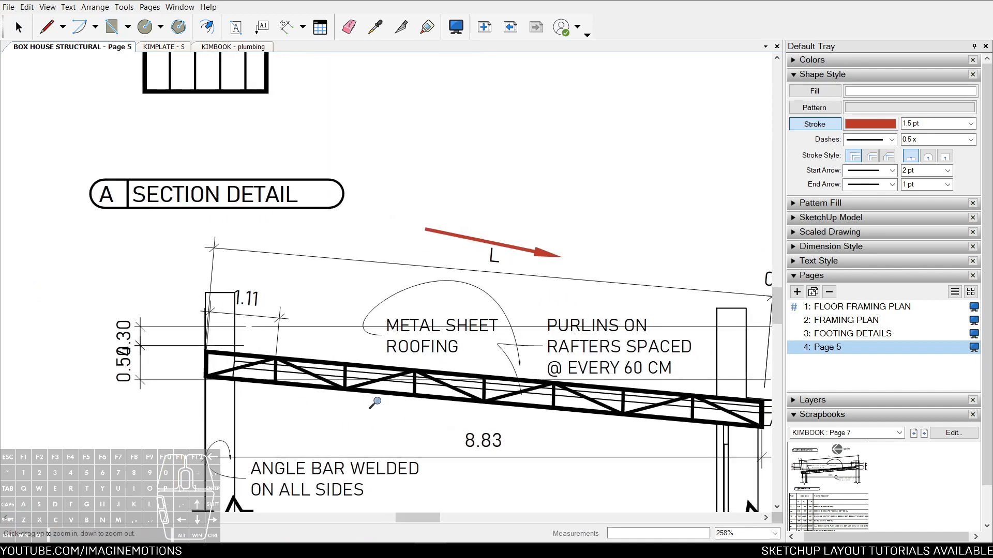
pyautogui.scroll(-3, 462, 404)
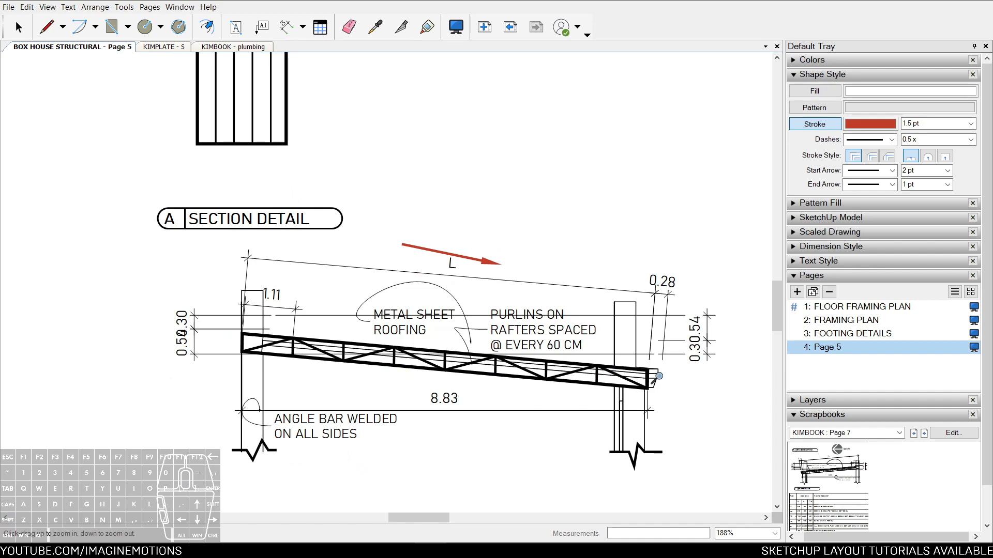
# Ungroup the section detail into its separate elements and clear the selection
pyautogui.scroll(5, 654, 377)
pyautogui.click(644, 365)
pyautogui.scroll(-5, 638, 382)
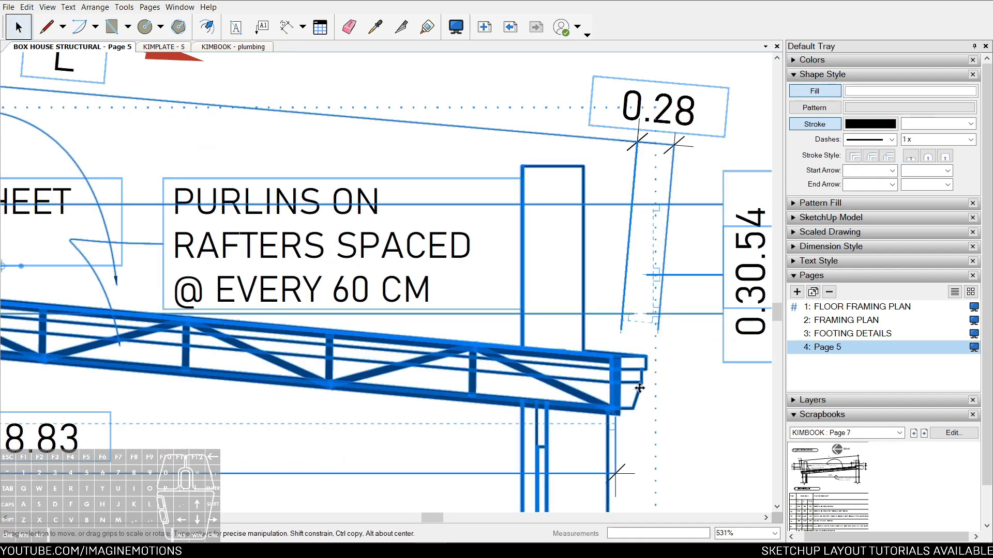
pyautogui.scroll(-1, 633, 401)
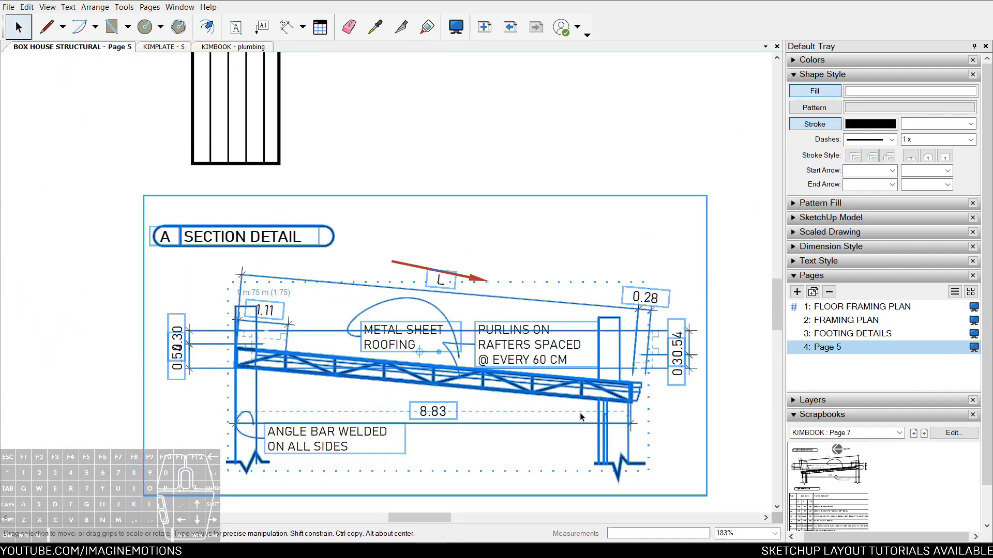
pyautogui.scroll(1, 591, 411)
pyautogui.hotkey('ctrl', 'shift', 'g')
pyautogui.click(669, 340)
# Draw a narrow upright red rectangle against the low end of the truss
pyautogui.scroll(1, 652, 410)
pyautogui.press('r')
pyautogui.click(643, 350)
pyautogui.click(653, 424)
pyautogui.press('space')
pyautogui.scroll(-3, 652, 424)
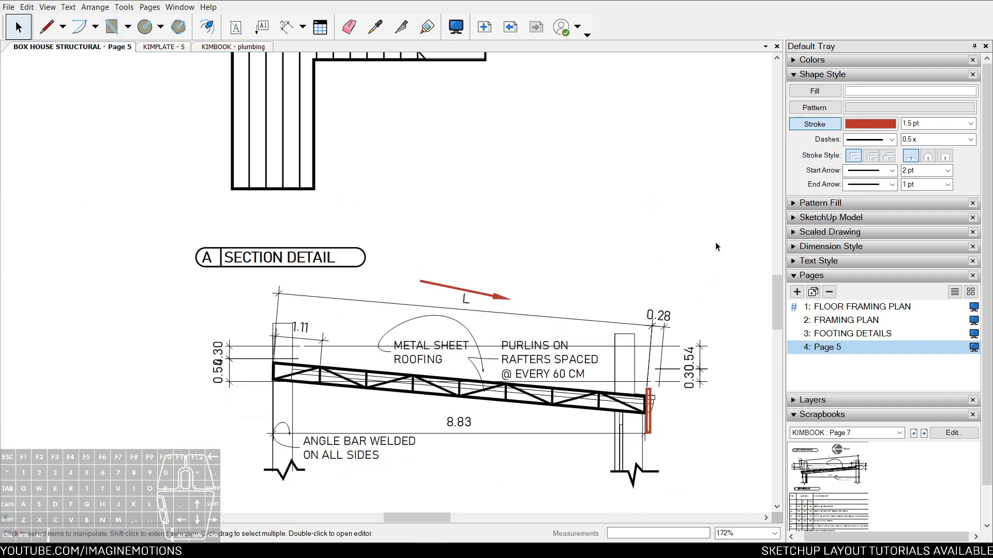
# Review the FOOTING DETAILS and FRAMING PLAN pages, and return to Page 5
pyautogui.scroll(-5, 715, 242)
pyautogui.moveTo(684, 205); pyautogui.dragTo(675, 304, button='middle')
pyautogui.click(510, 31)
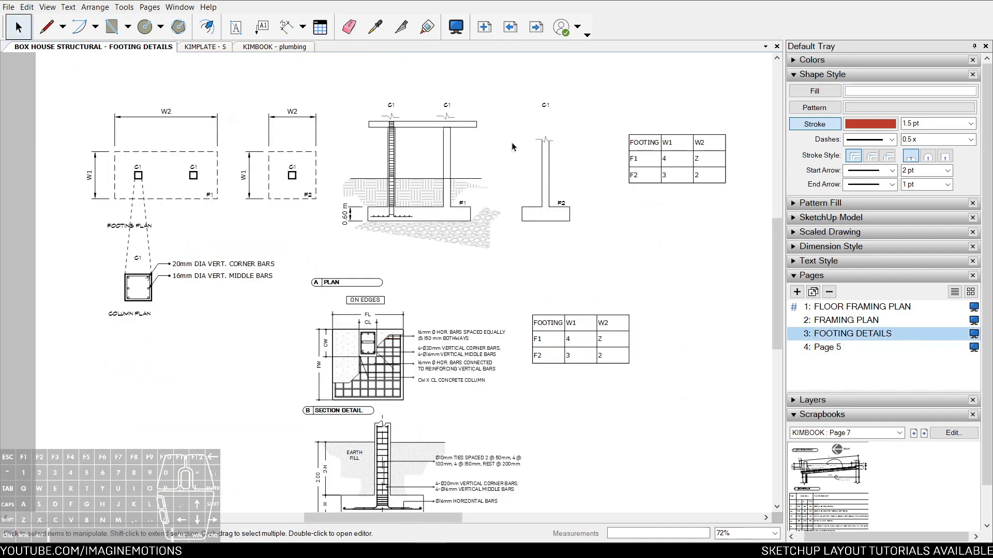
pyautogui.scroll(-2, 311, 270)
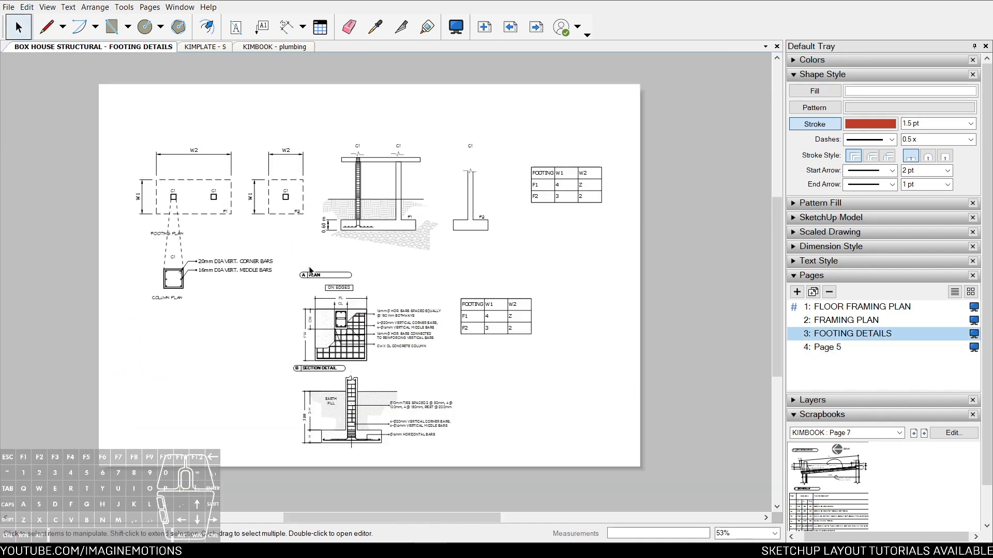
pyautogui.moveTo(312, 270); pyautogui.dragTo(347, 307, button='middle')
pyautogui.click(516, 25)
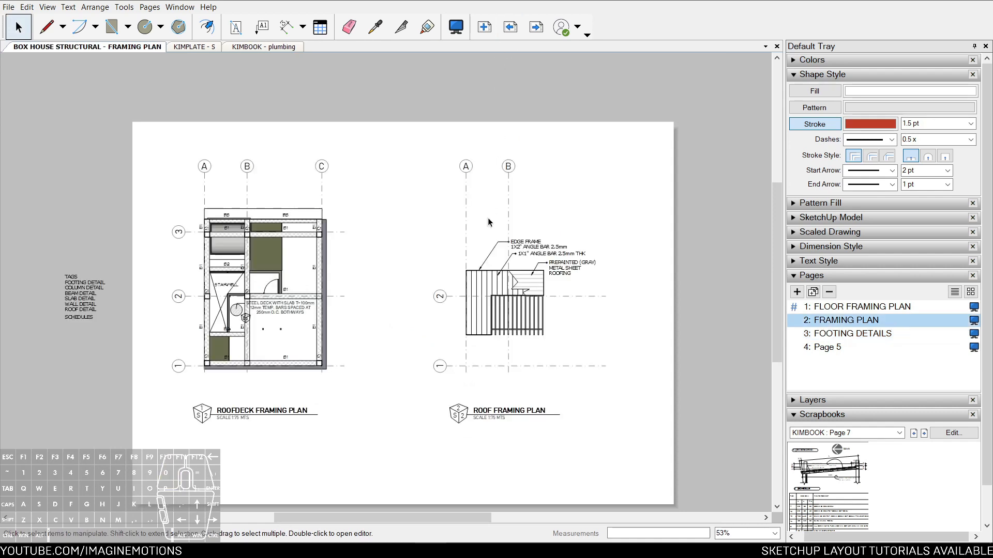
pyautogui.click(536, 29)
pyautogui.click(536, 28)
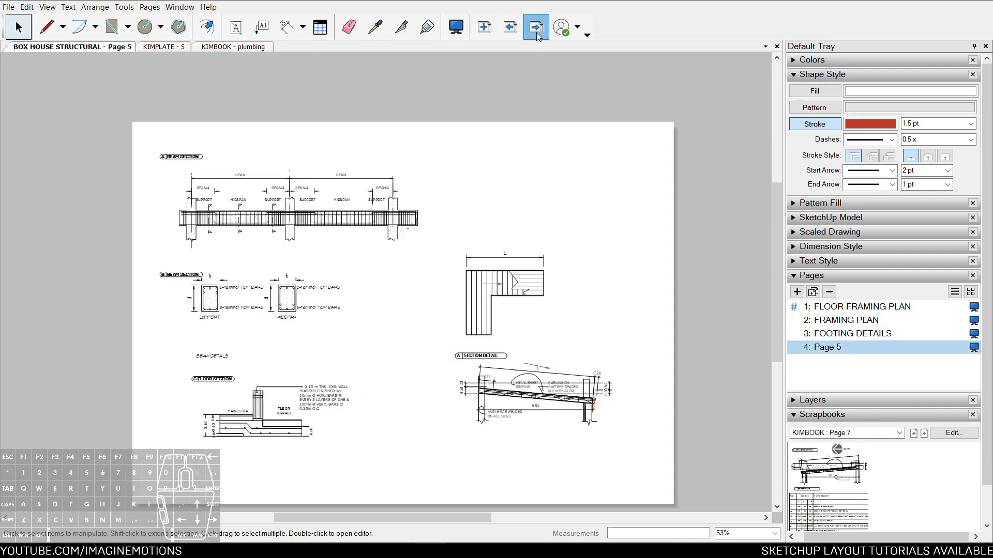
# Examine the beam, floor and roof details on Page 5 and select the L-shaped roof plan
pyautogui.scroll(3, 329, 395)
pyautogui.press('z')
pyautogui.moveTo(346, 440)
pyautogui.mouseDown()
pyautogui.moveTo(357, 395)
pyautogui.moveTo(392, 352)
pyautogui.mouseUp()
pyautogui.moveTo(512, 335); pyautogui.dragTo(479, 361, button='middle')
pyautogui.press('space')
pyautogui.click(560, 236)
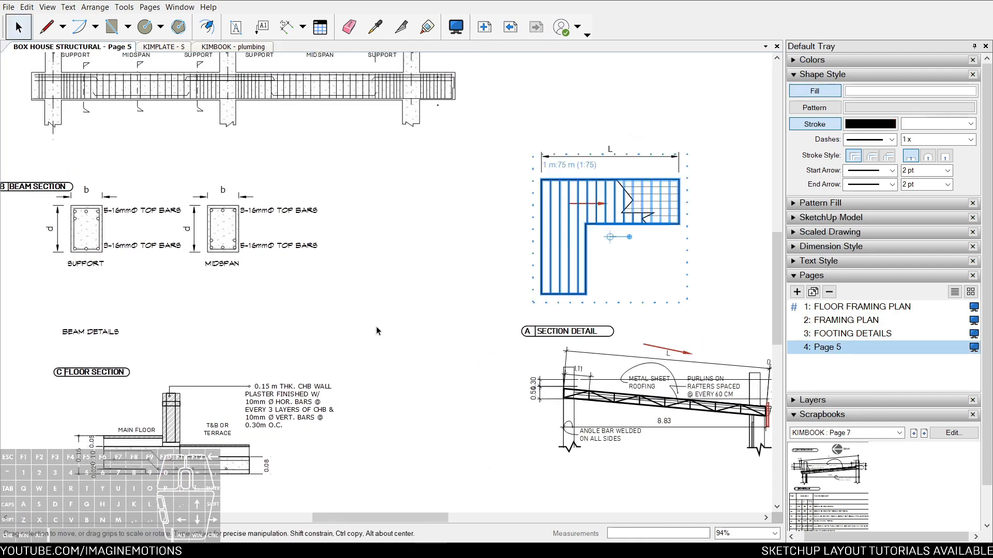
# Inspect the FLOOR SECTION detail and the wall and slab drawing inside its group, and leave the group with nothing selected
pyautogui.scroll(1, 196, 442)
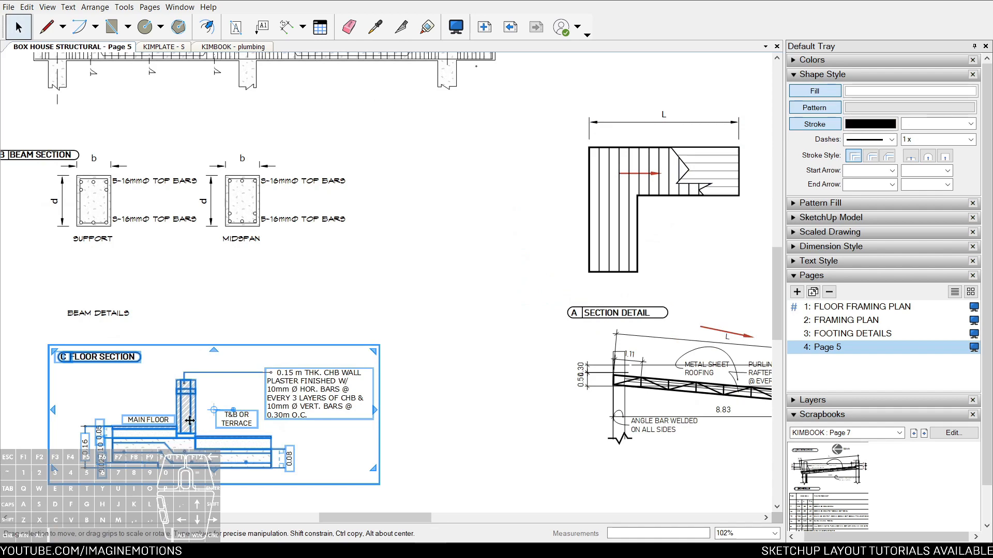
pyautogui.scroll(6, 190, 421)
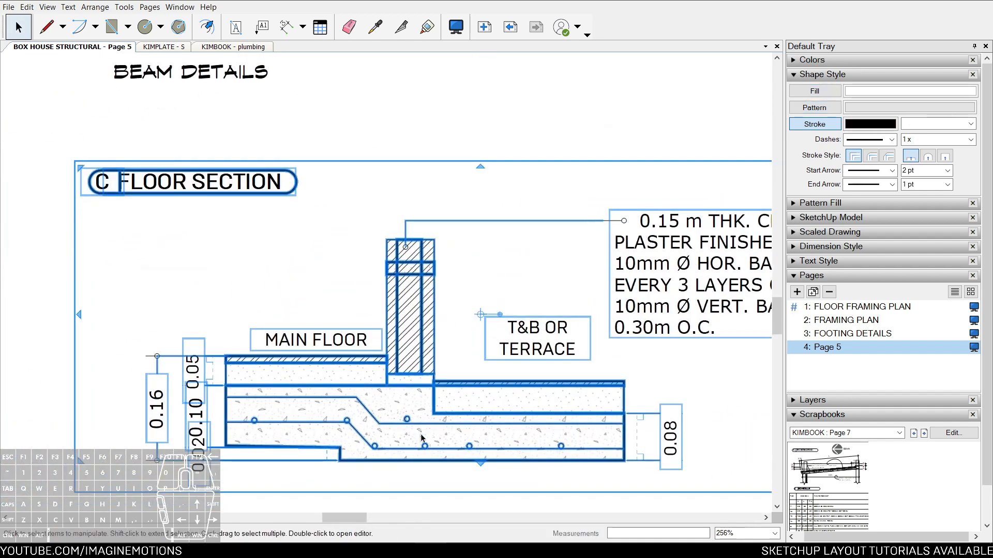
pyautogui.scroll(1, 422, 438)
pyautogui.doubleClick(356, 393)
pyautogui.click(347, 388)
pyautogui.scroll(-3, 422, 345)
pyautogui.press('Escape')
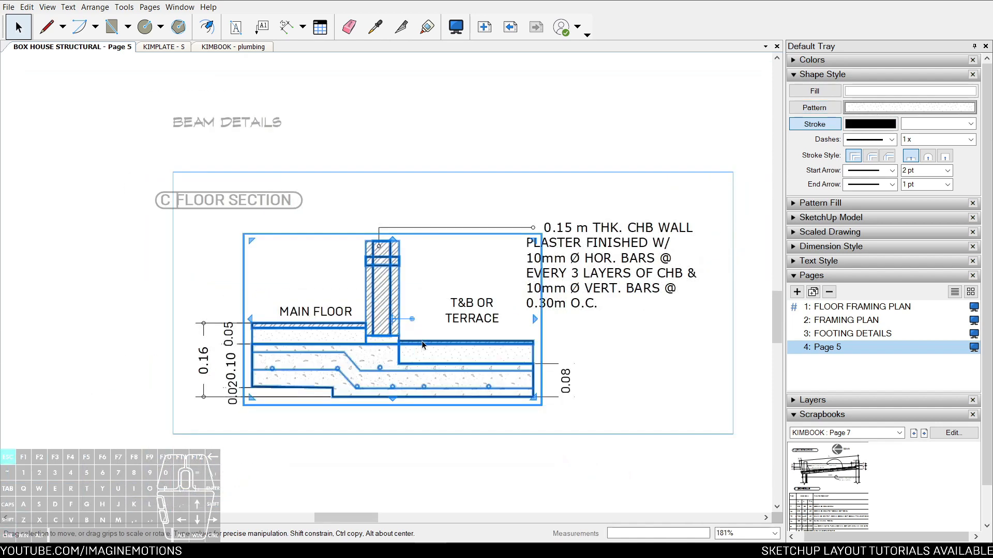
pyautogui.press('Escape')
pyautogui.scroll(-4, 420, 321)
pyautogui.moveTo(537, 249); pyautogui.dragTo(339, 362, button='middle')
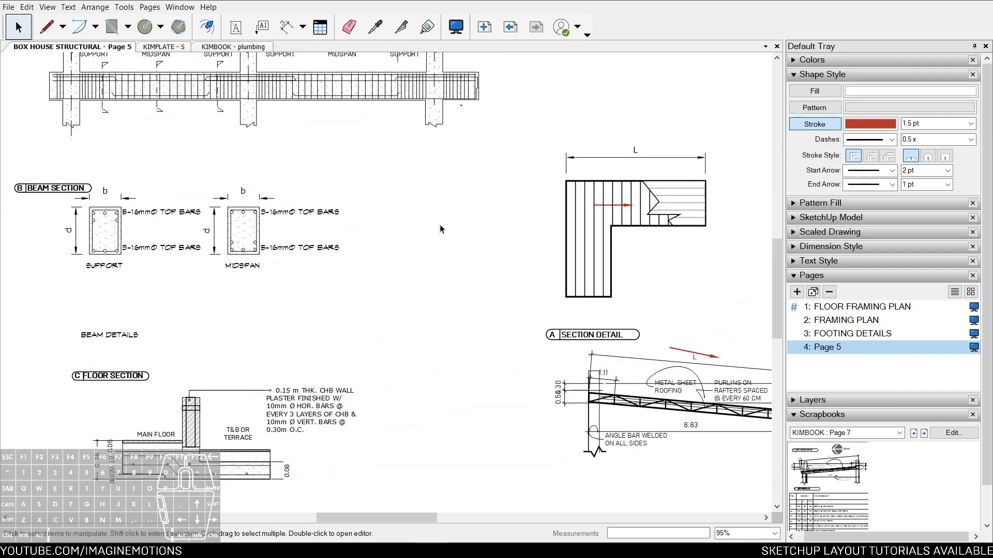
pyautogui.moveTo(441, 225); pyautogui.dragTo(402, 243, button='middle')
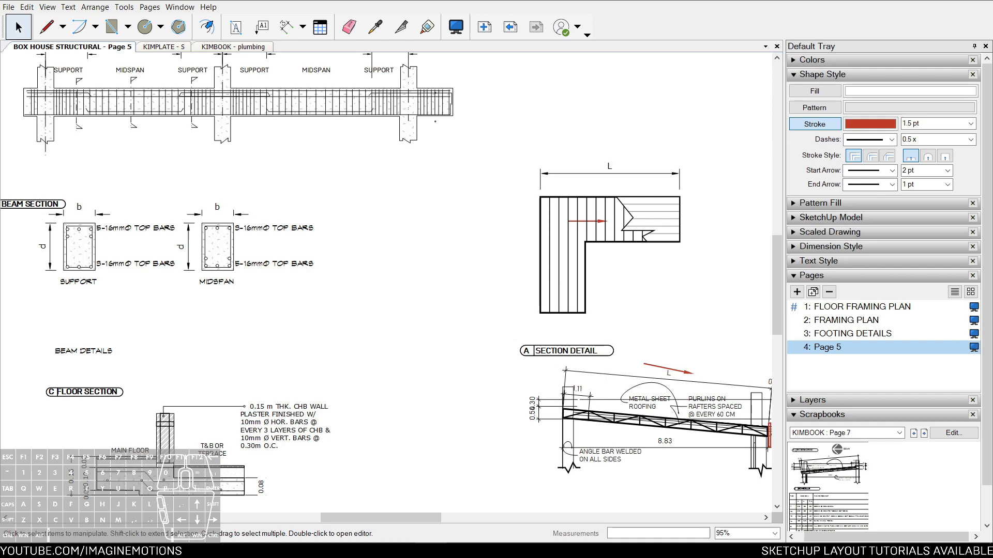
pyautogui.moveTo(547, 330); pyautogui.dragTo(547, 320, button='middle')
pyautogui.press('z')
pyautogui.moveTo(543, 254); pyautogui.dragTo(525, 303)
pyautogui.moveTo(659, 239); pyautogui.dragTo(659, 239, button='middle')
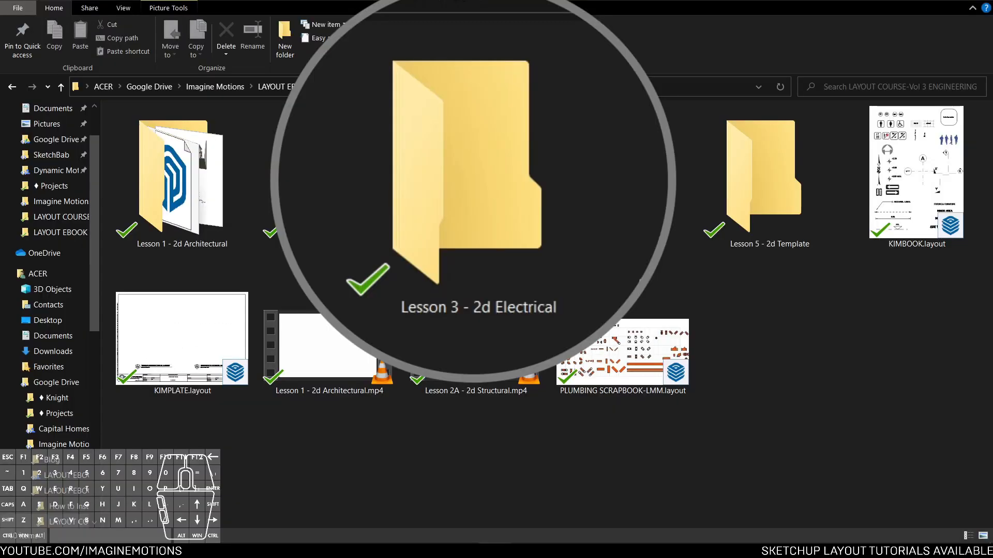
# Select the Lesson 3 - 2d Electrical folder among the LAYOUT course files in File Explorer
pyautogui.click(476, 313)
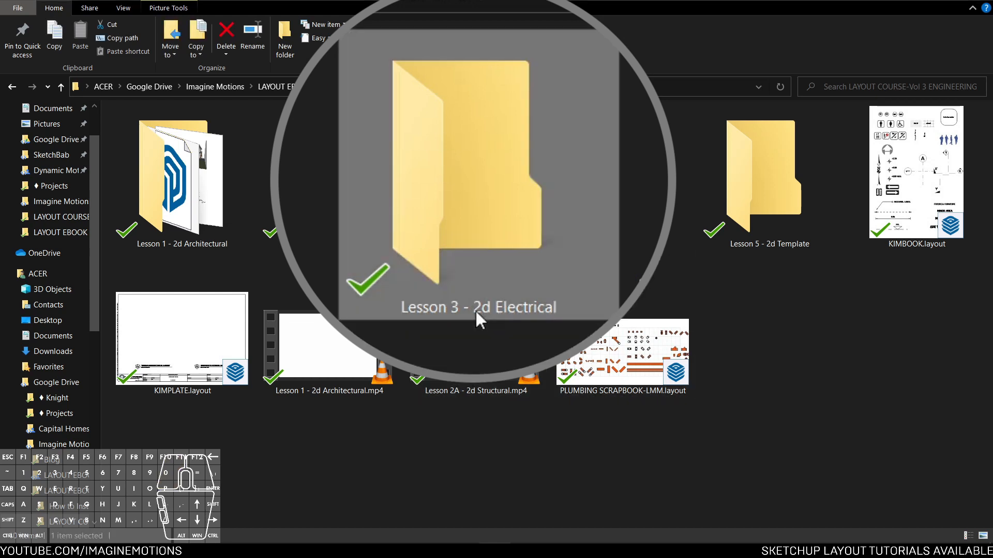